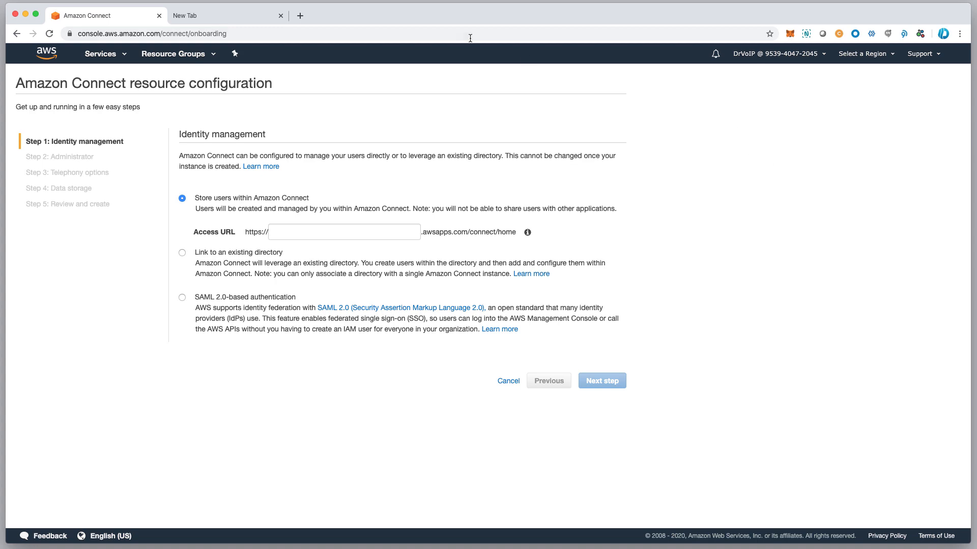
# Go back to the Connect instances list, start adding an instance, and open the region selector
pyautogui.click(106, 57)
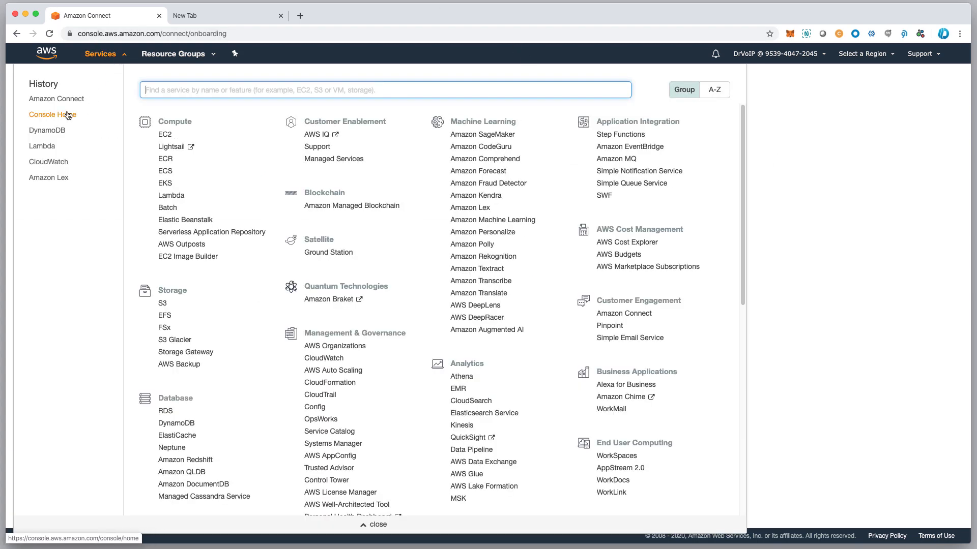
pyautogui.click(16, 34)
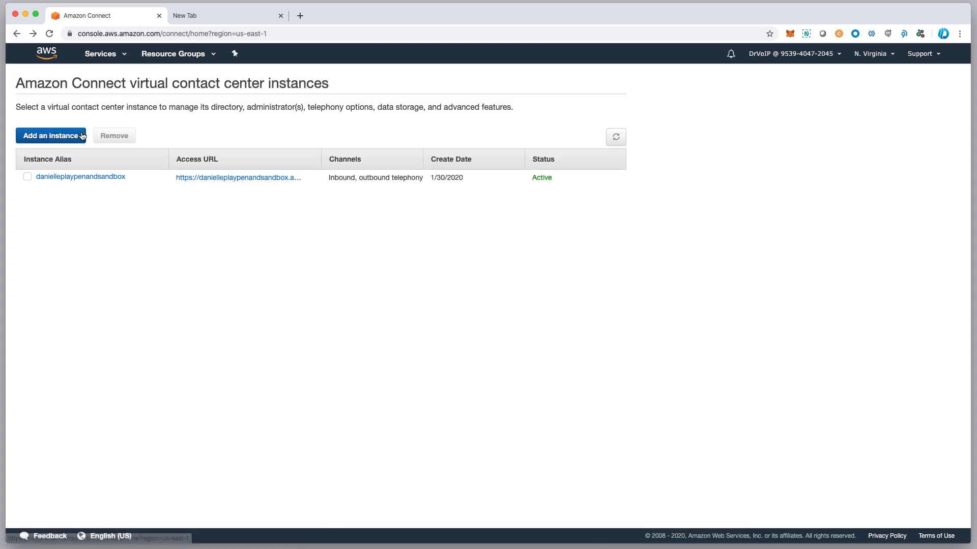
pyautogui.click(64, 136)
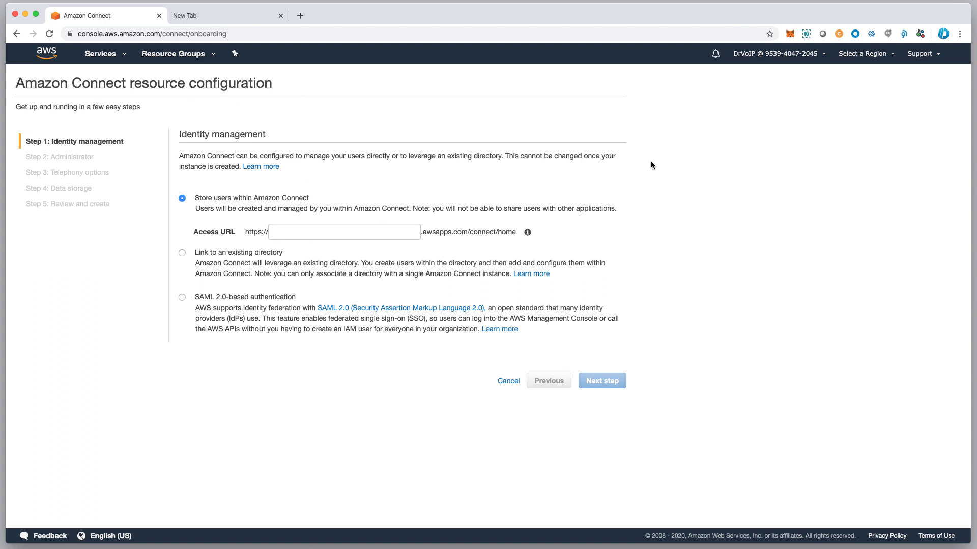
pyautogui.click(864, 57)
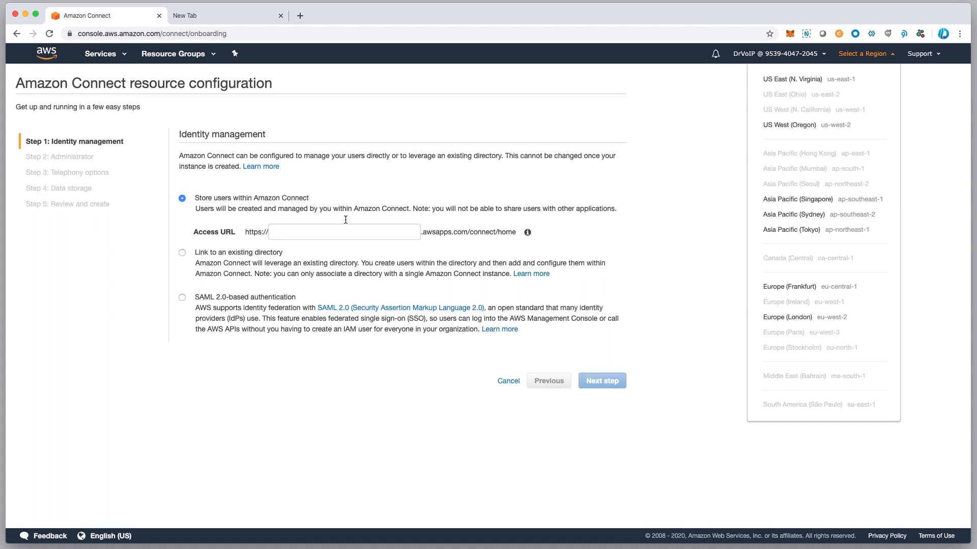
# Set the region to US East (N. Virginia)
pyautogui.click(329, 231)
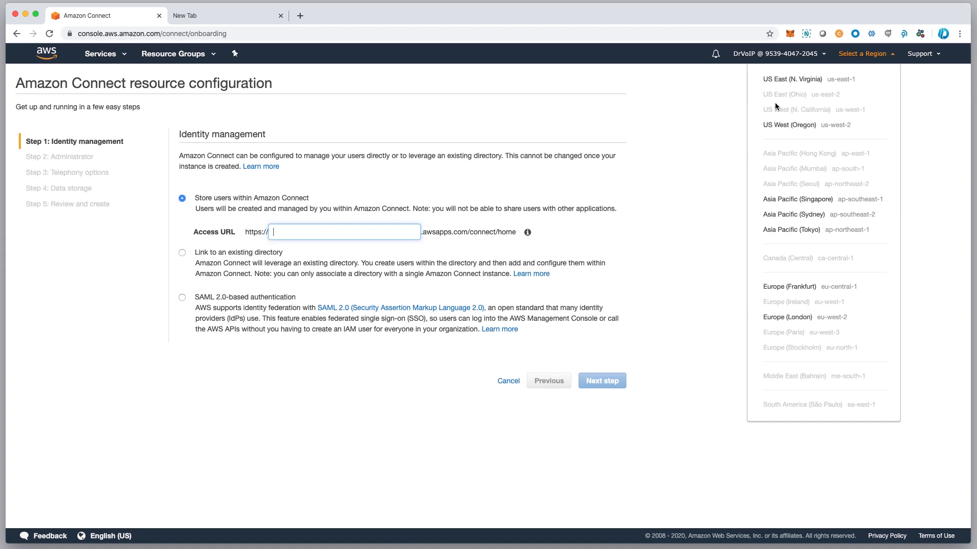
pyautogui.click(718, 95)
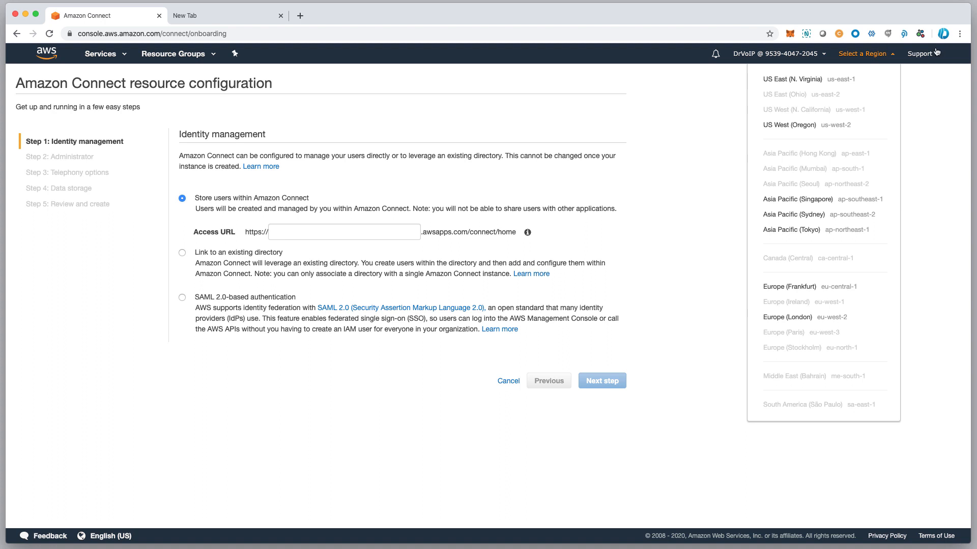
pyautogui.click(812, 81)
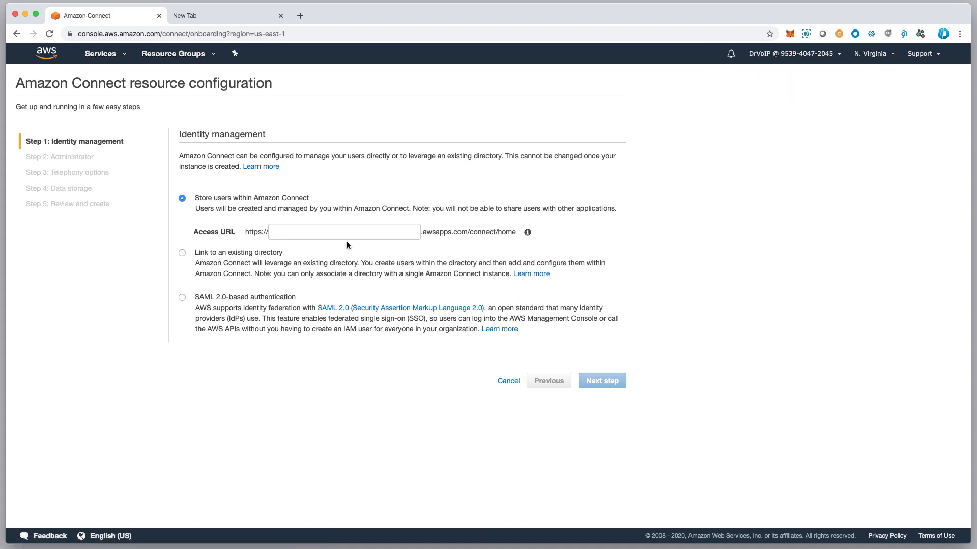
# Enter tutorialquickstart as the access URL and proceed to the administrator step
pyautogui.click(287, 235)
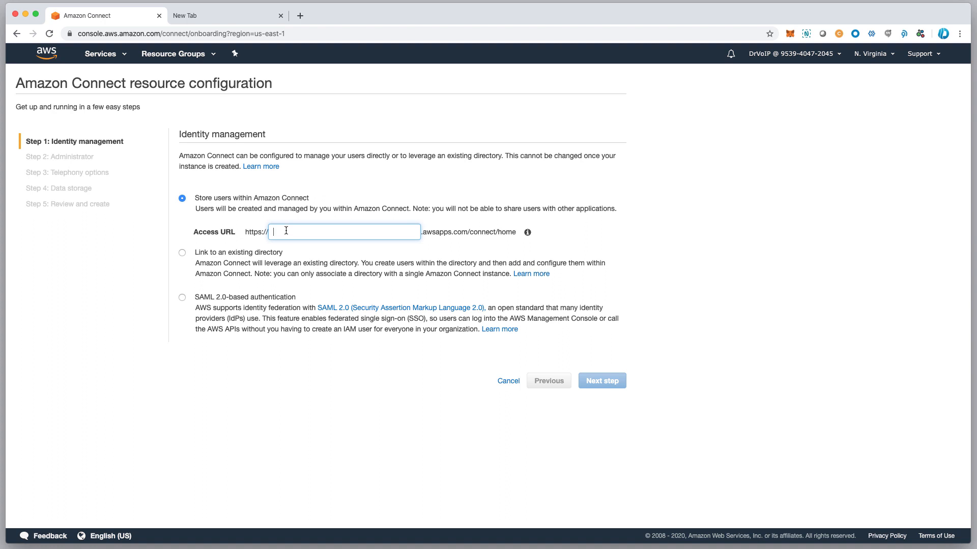
pyautogui.write('tutorial')
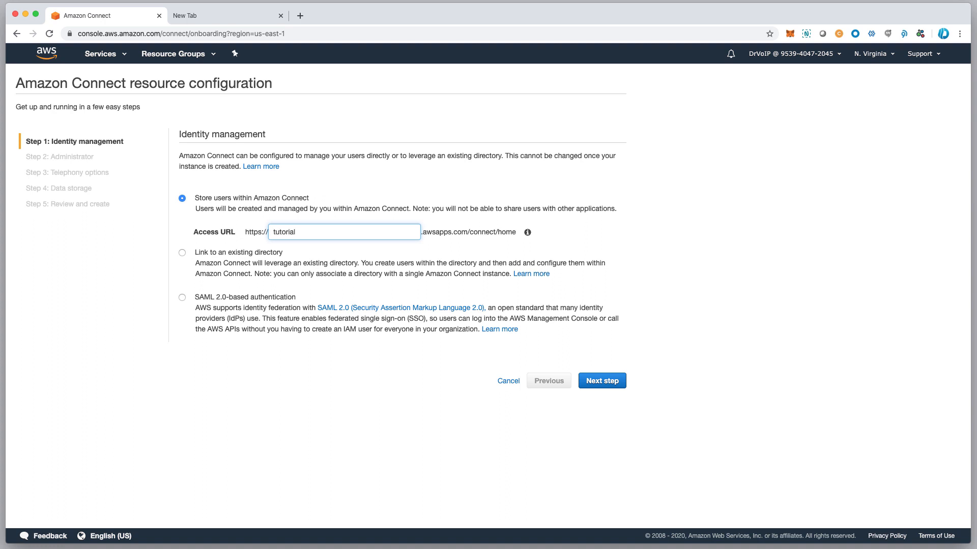
pyautogui.write('quickstart')
pyautogui.click(610, 380)
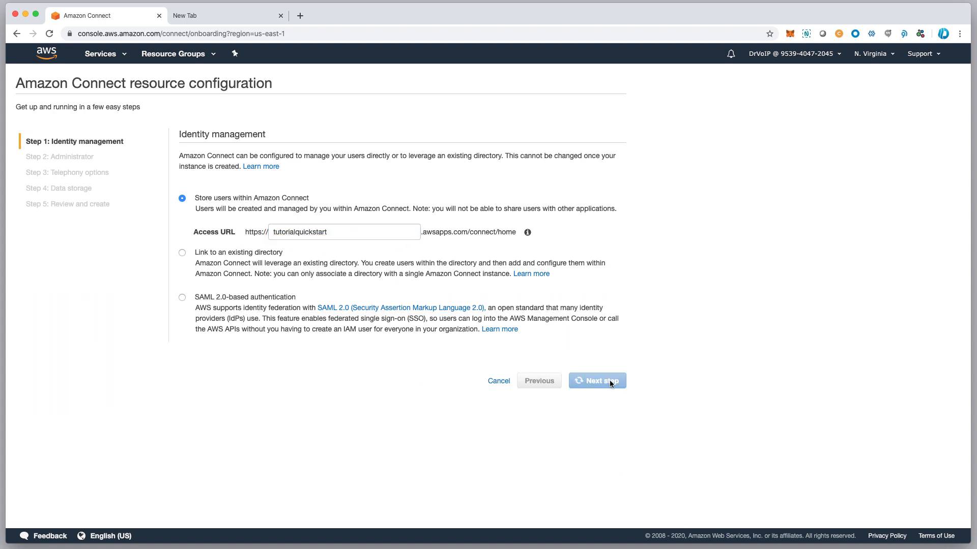
# Autofill the administrator's details, re-enter the password to verify it, and continue to telephony
pyautogui.click(284, 209)
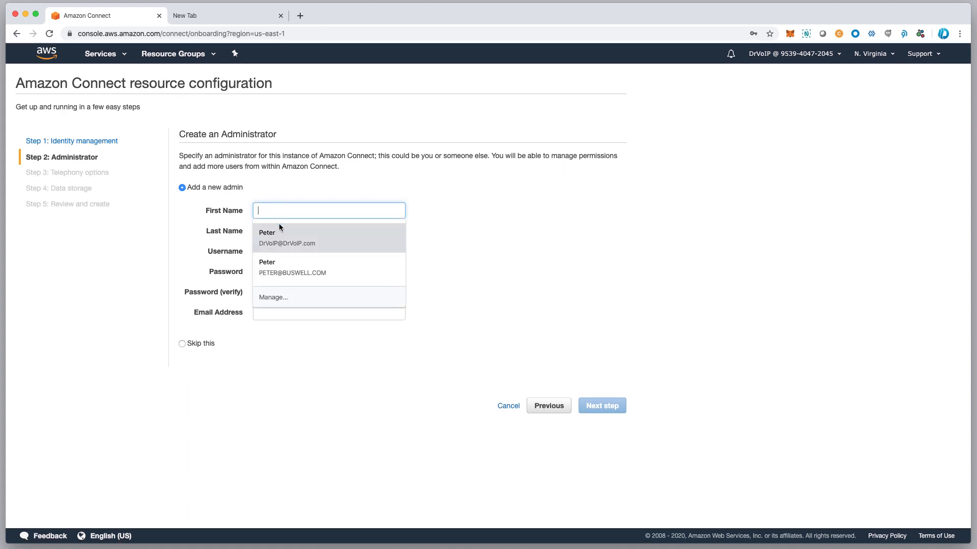
pyautogui.click(275, 237)
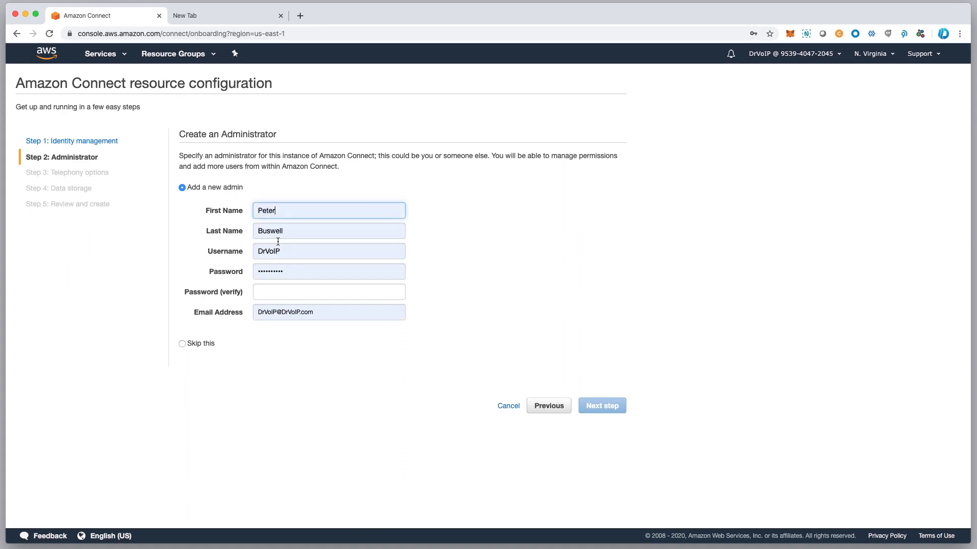
pyautogui.click(278, 294)
pyautogui.write('••••••')
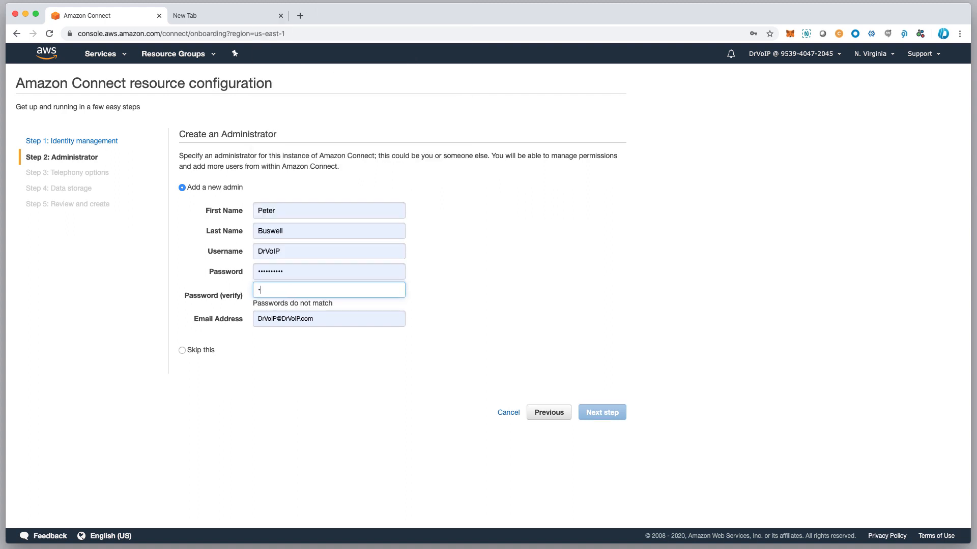
pyautogui.write('••••')
pyautogui.press('Tab')
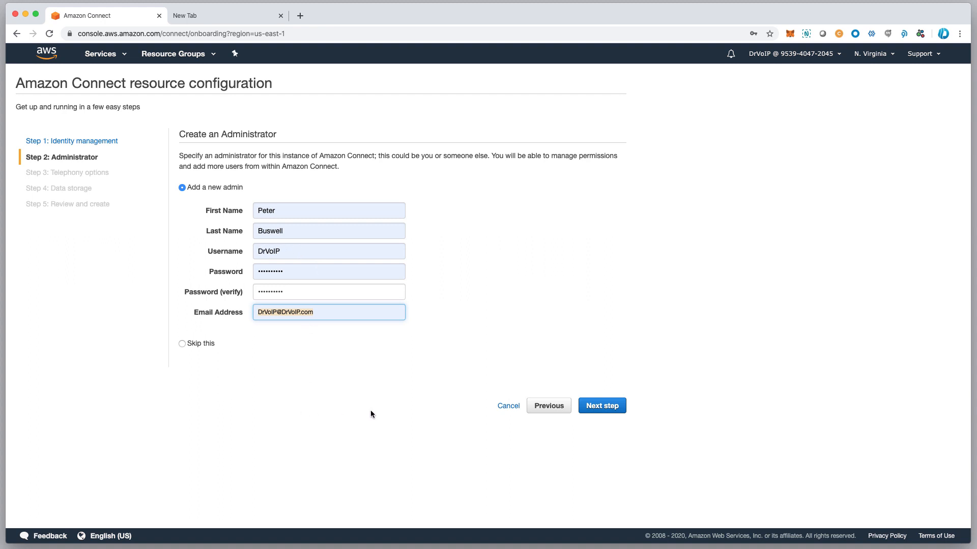
pyautogui.click(605, 406)
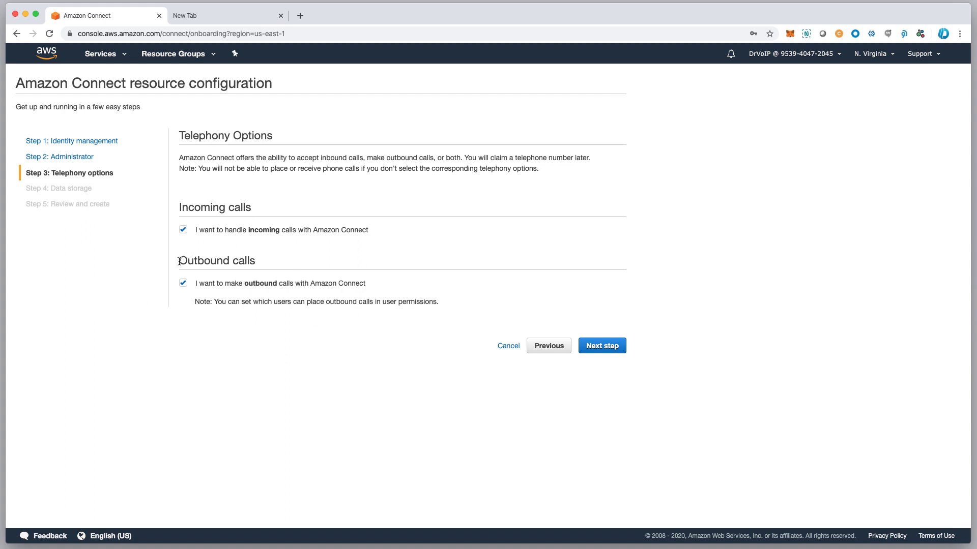
# Keep incoming and outbound calls enabled, accept default S3 and CloudWatch storage, and reach Review and create
pyautogui.moveTo(179, 261); pyautogui.dragTo(256, 263)
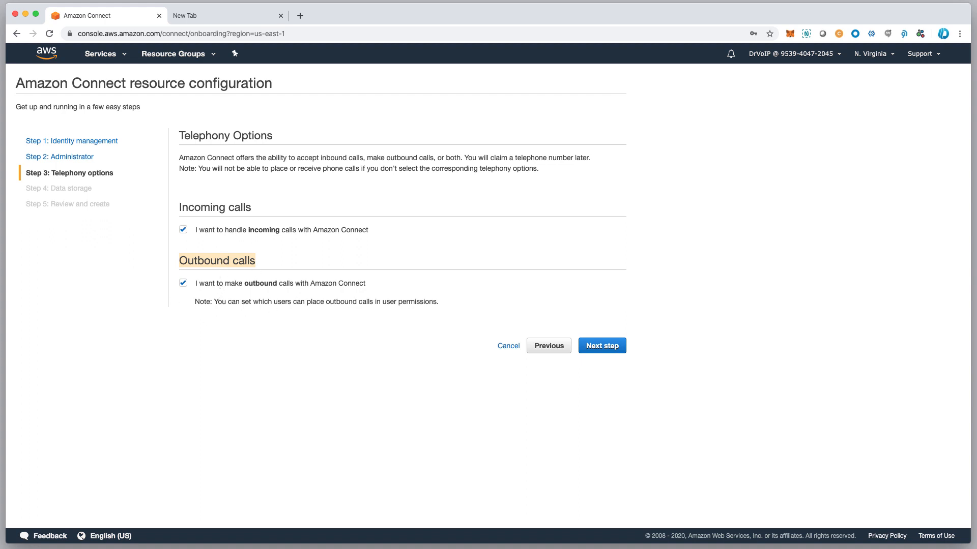
pyautogui.click(602, 346)
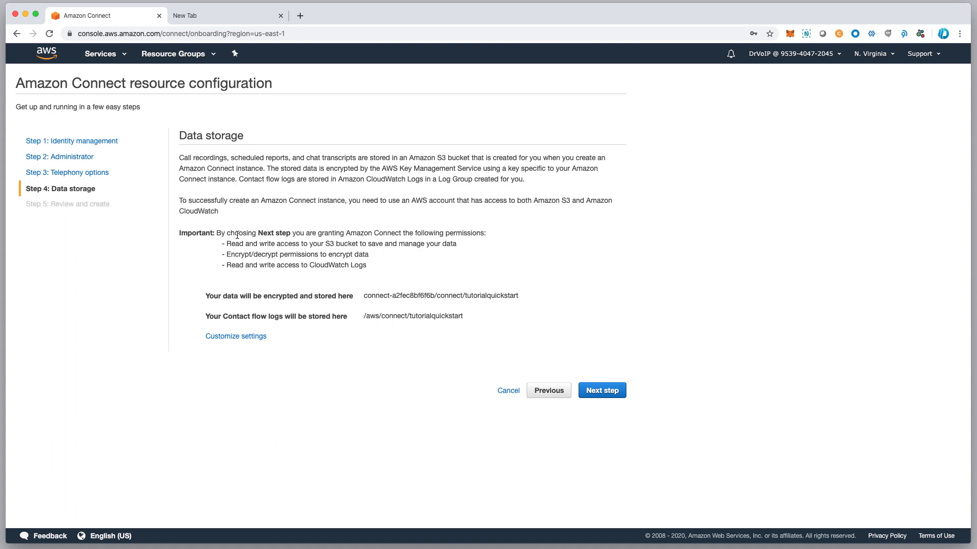
pyautogui.moveTo(230, 234); pyautogui.dragTo(509, 258)
pyautogui.click(602, 391)
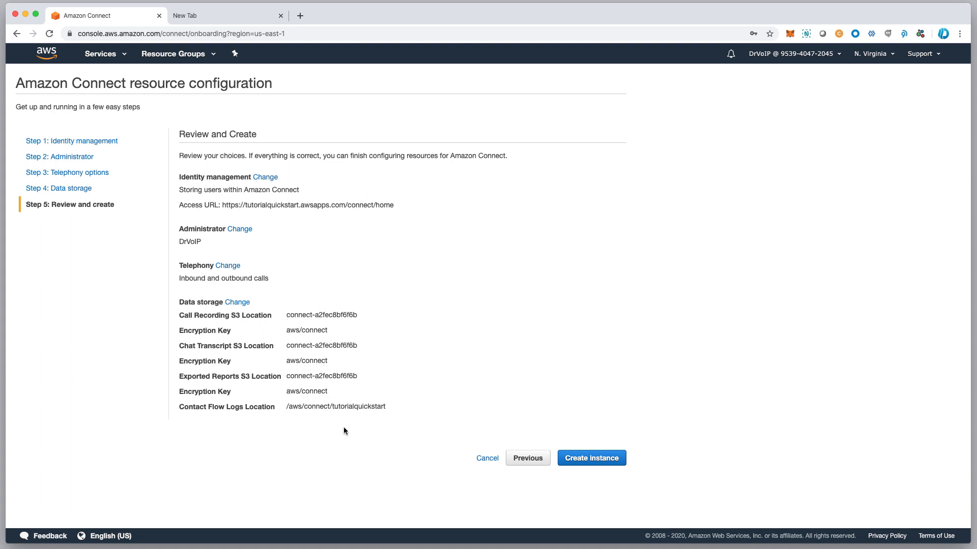
# Create the tutorialquickstart instance and open its Get started welcome page
pyautogui.click(600, 461)
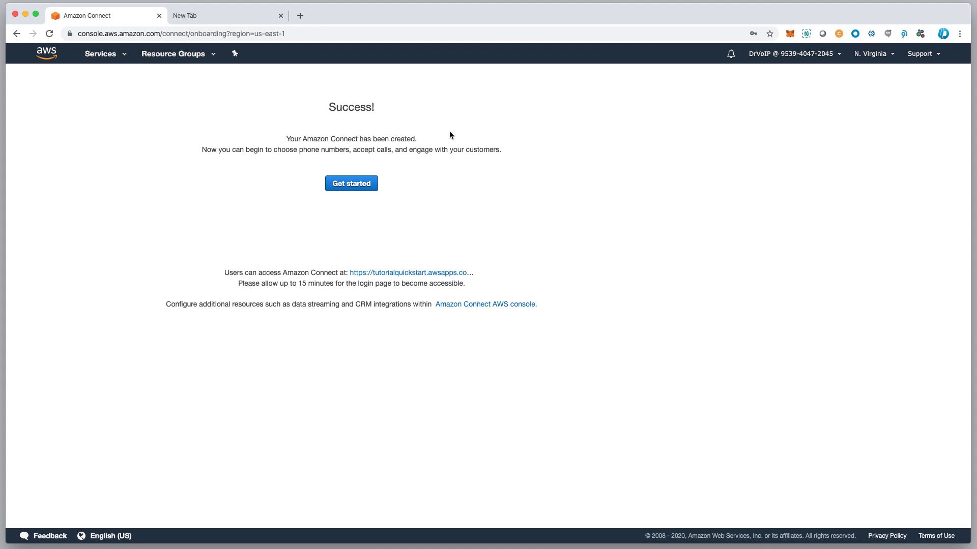
pyautogui.click(354, 186)
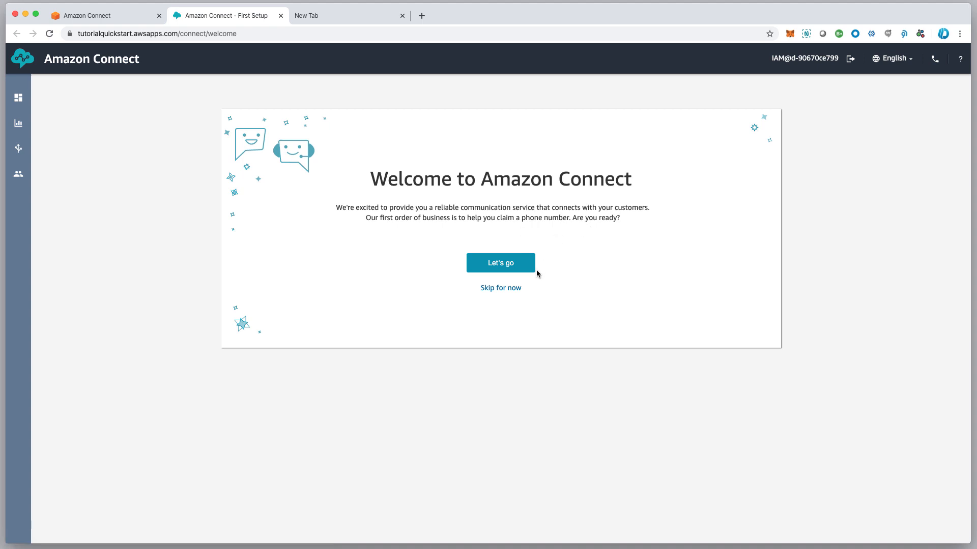
# Allow notifications and microphone access, and pick United States as the number's country
pyautogui.click(505, 266)
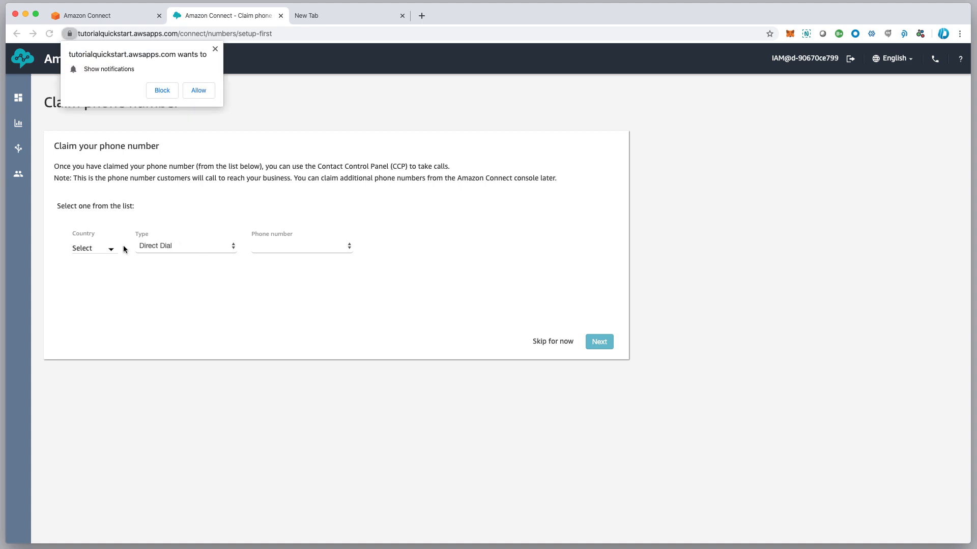
pyautogui.click(197, 93)
pyautogui.click(197, 91)
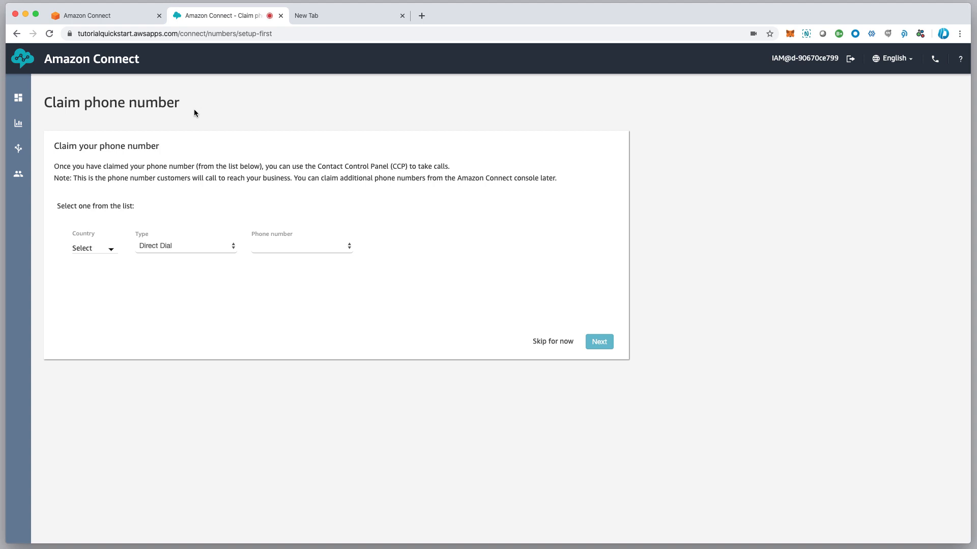
pyautogui.click(104, 250)
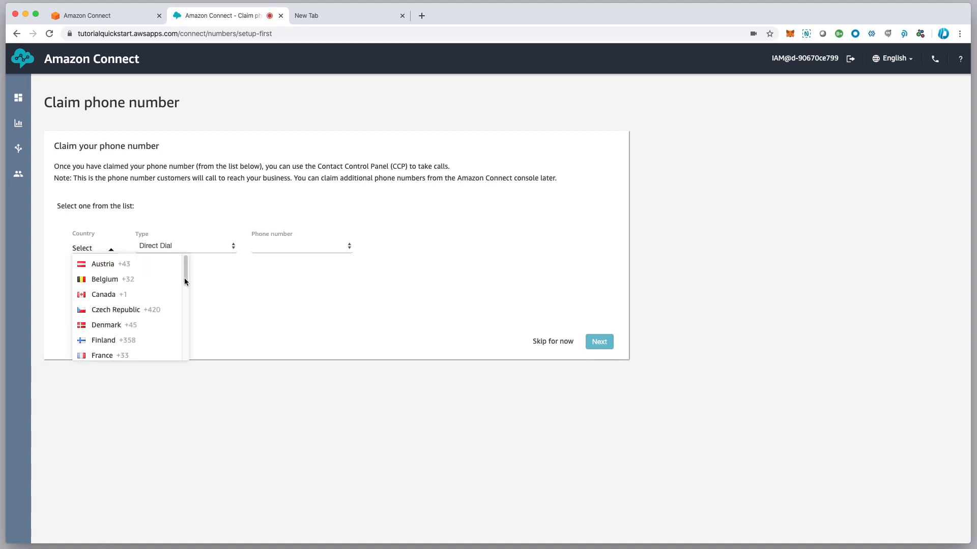
pyautogui.moveTo(186, 273); pyautogui.dragTo(180, 357)
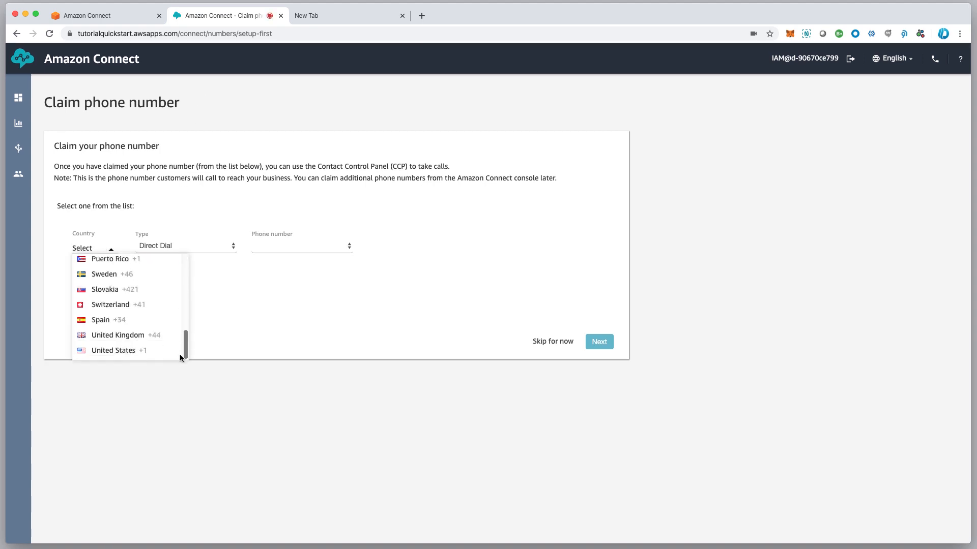
pyautogui.click(130, 351)
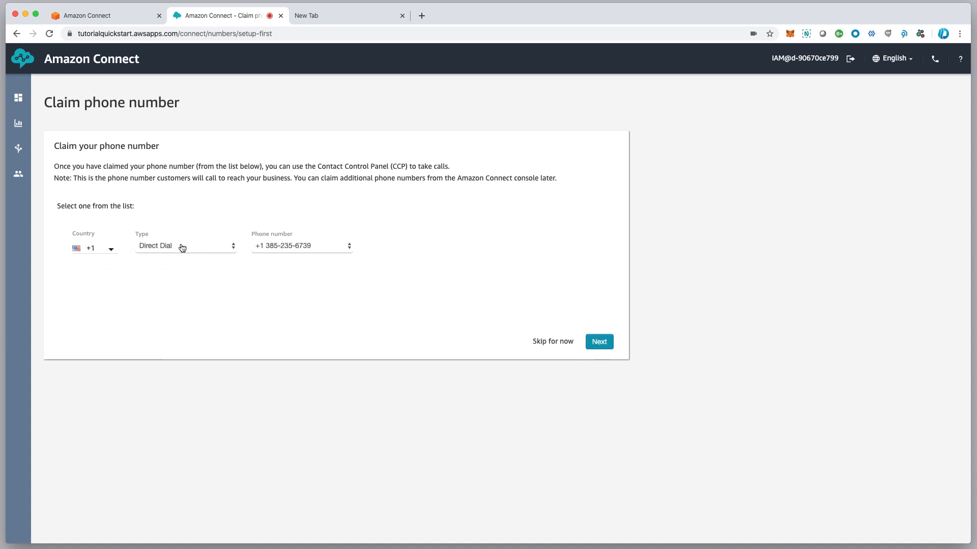
# Claim the first offered number as Direct Dial and continue past the test call
pyautogui.click(299, 250)
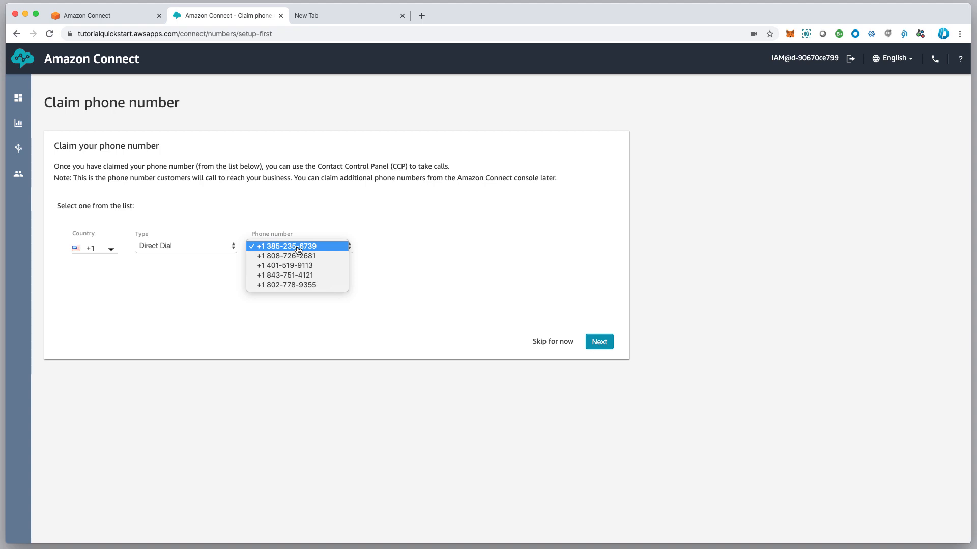
pyautogui.click(299, 250)
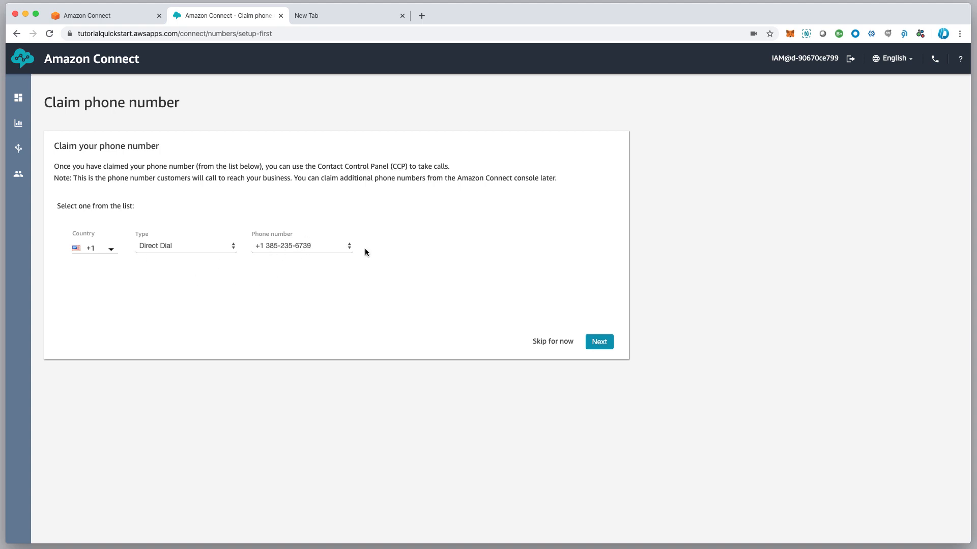
pyautogui.click(181, 248)
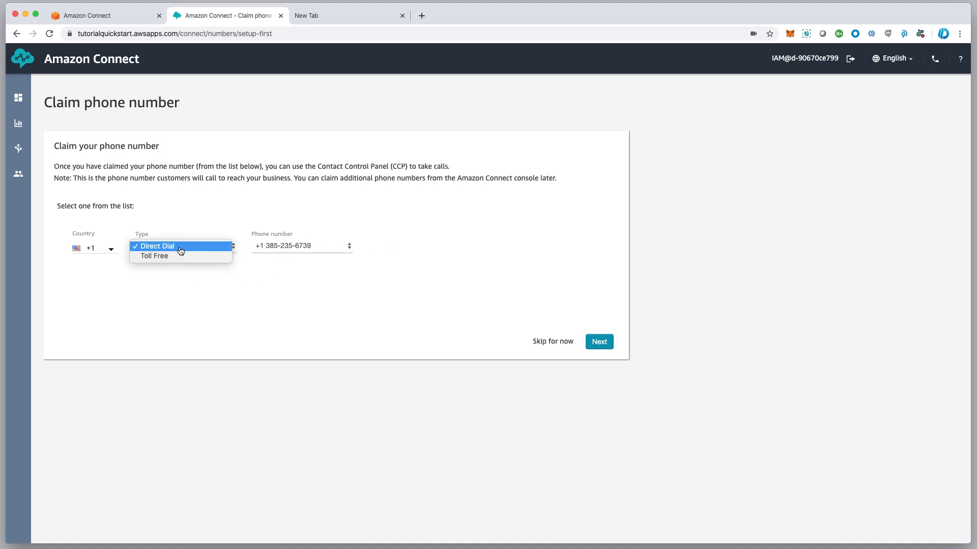
pyautogui.click(180, 247)
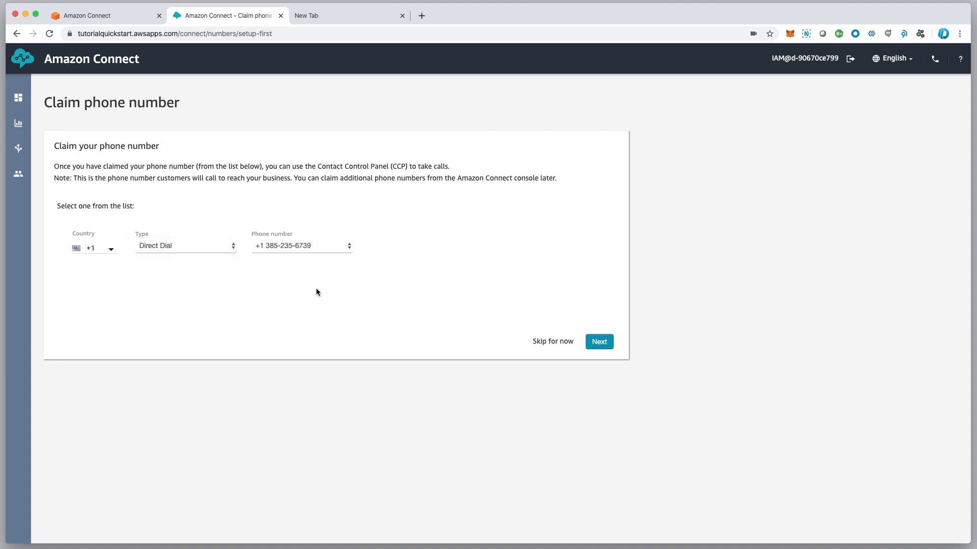
pyautogui.click(599, 343)
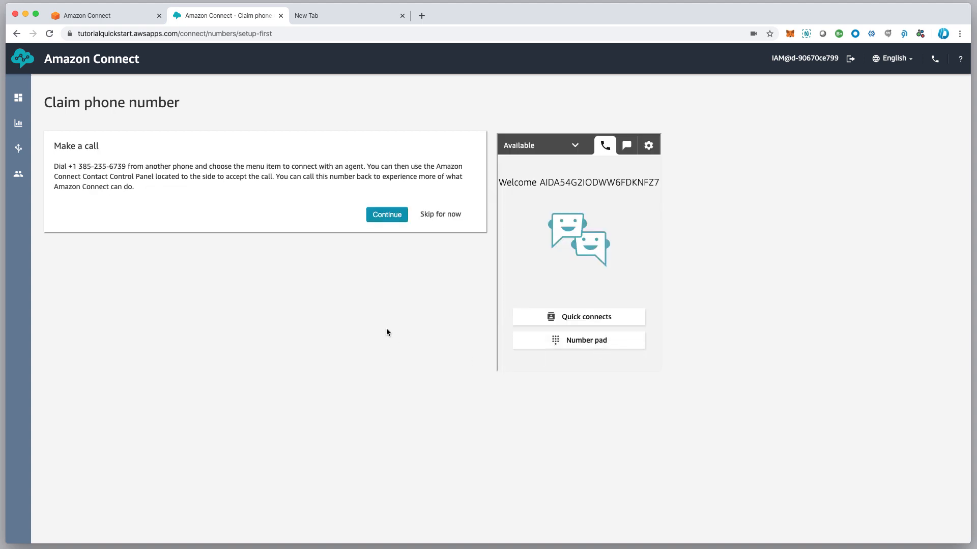
pyautogui.click(387, 218)
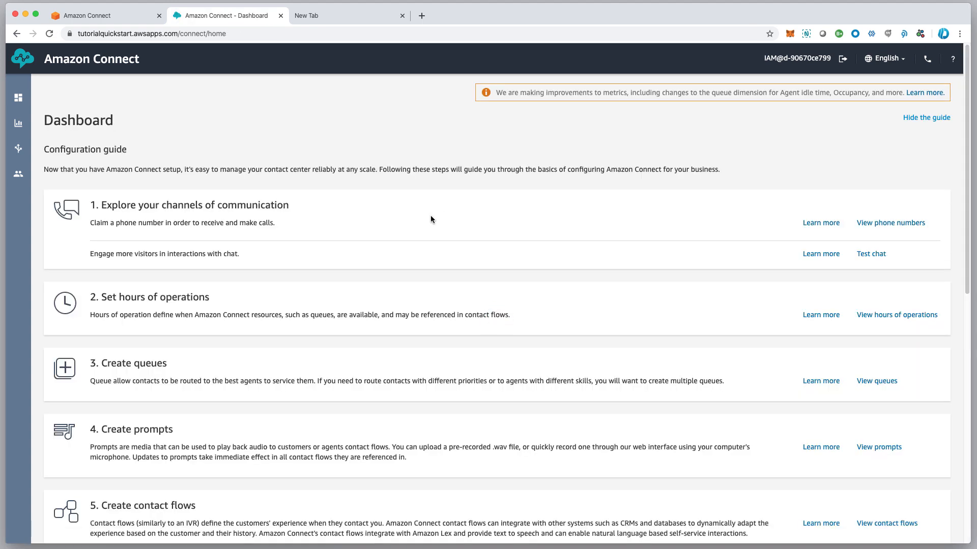
# Scroll through the Dashboard's configuration guide steps and stats, then return to the top
pyautogui.scroll(-5, 335, 337)
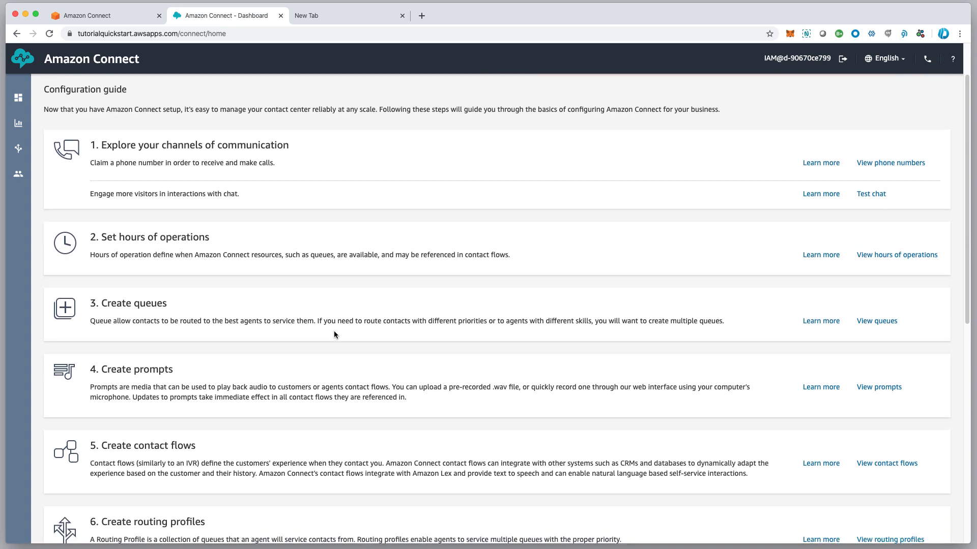
pyautogui.scroll(4, 334, 335)
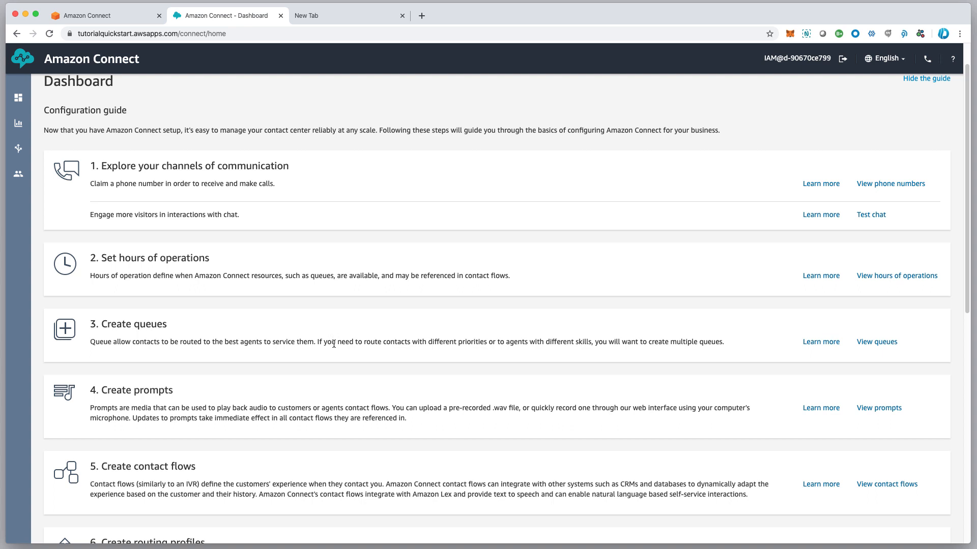
pyautogui.scroll(1, 331, 342)
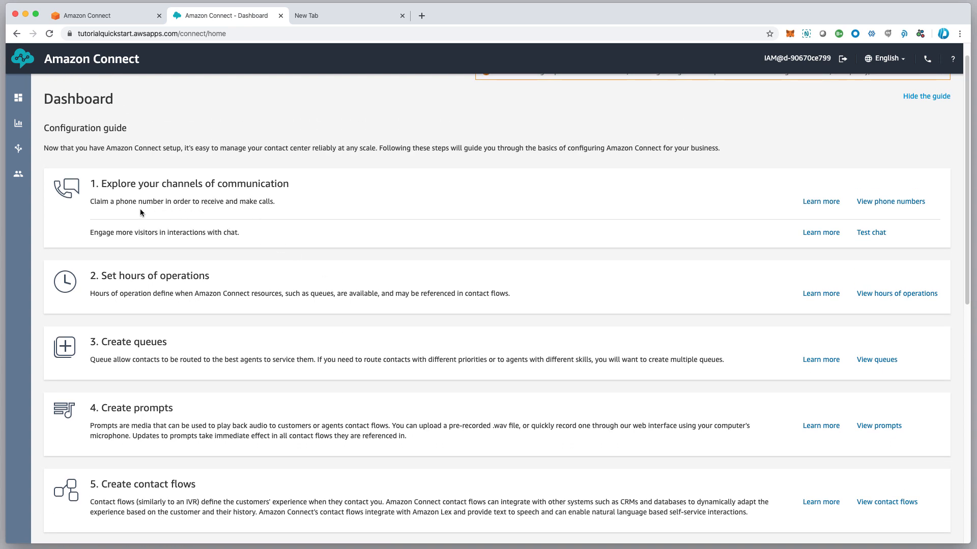
pyautogui.scroll(-1, 267, 313)
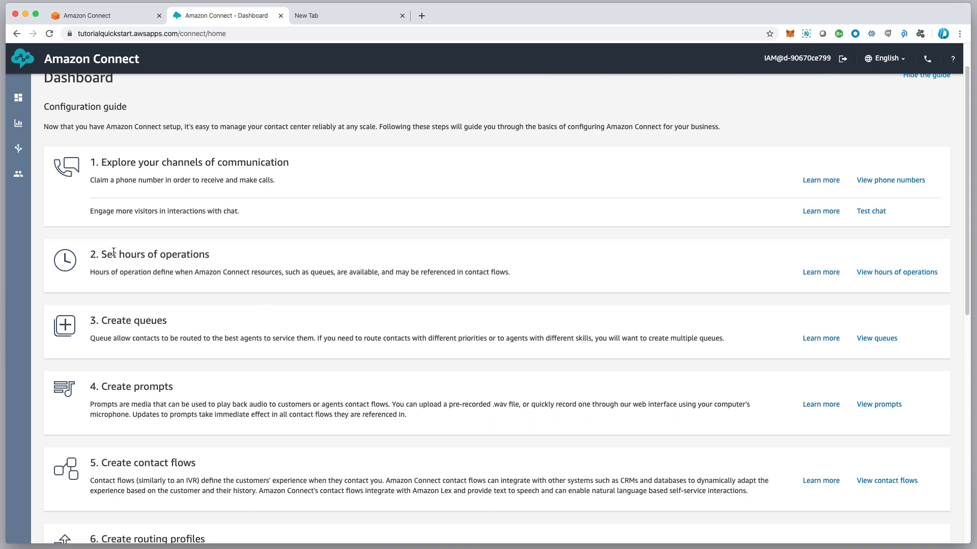
pyautogui.scroll(-1, 231, 371)
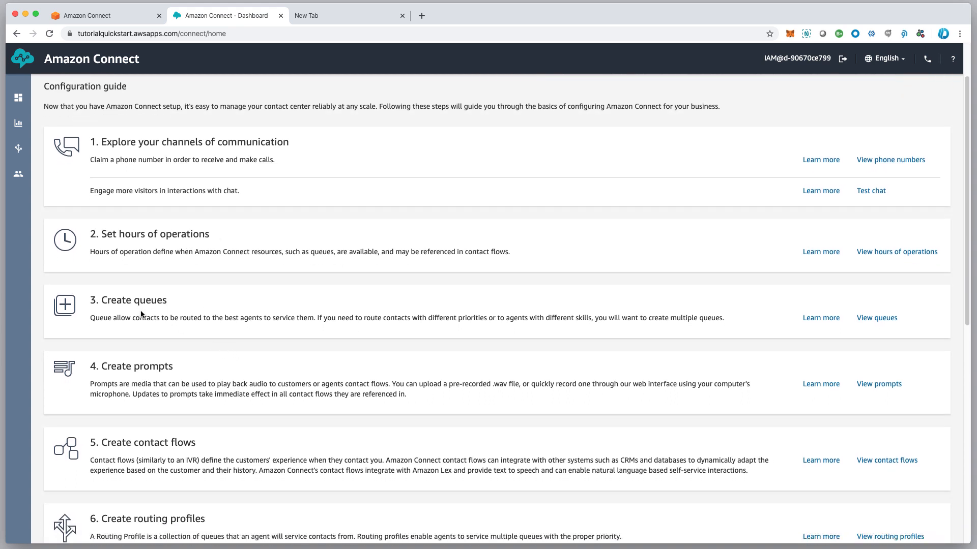
pyautogui.scroll(-1, 203, 364)
pyautogui.scroll(-1, 204, 375)
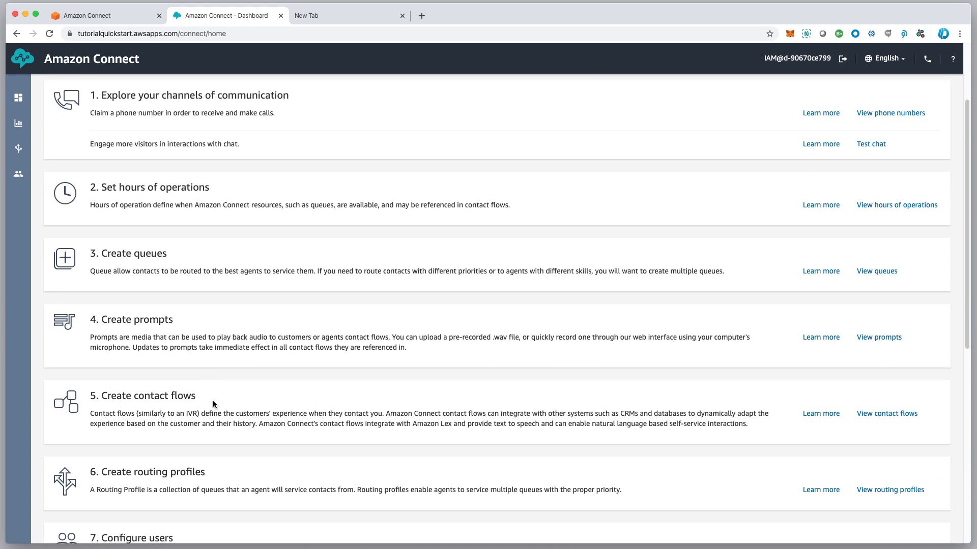
pyautogui.scroll(-1, 214, 404)
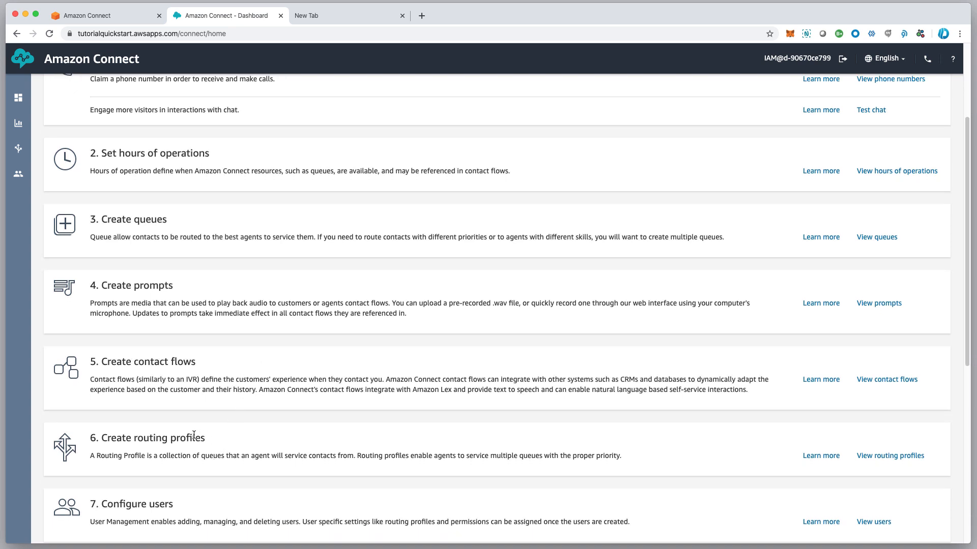
pyautogui.scroll(-1, 248, 504)
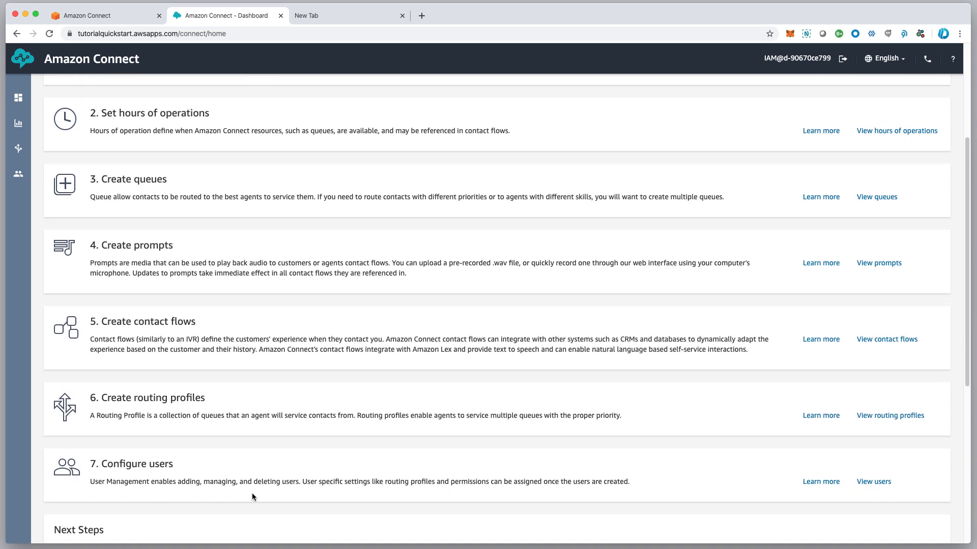
pyautogui.scroll(-5, 261, 473)
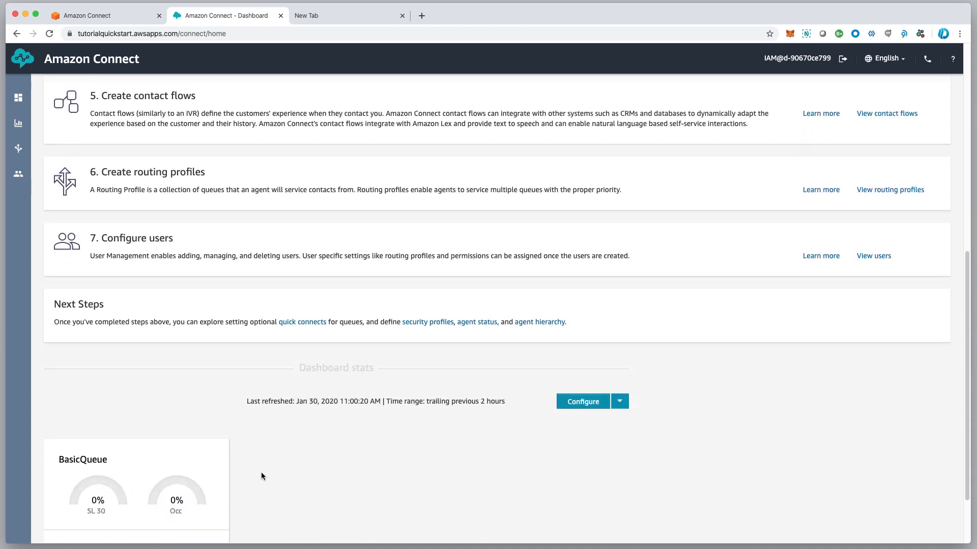
pyautogui.scroll(6, 300, 228)
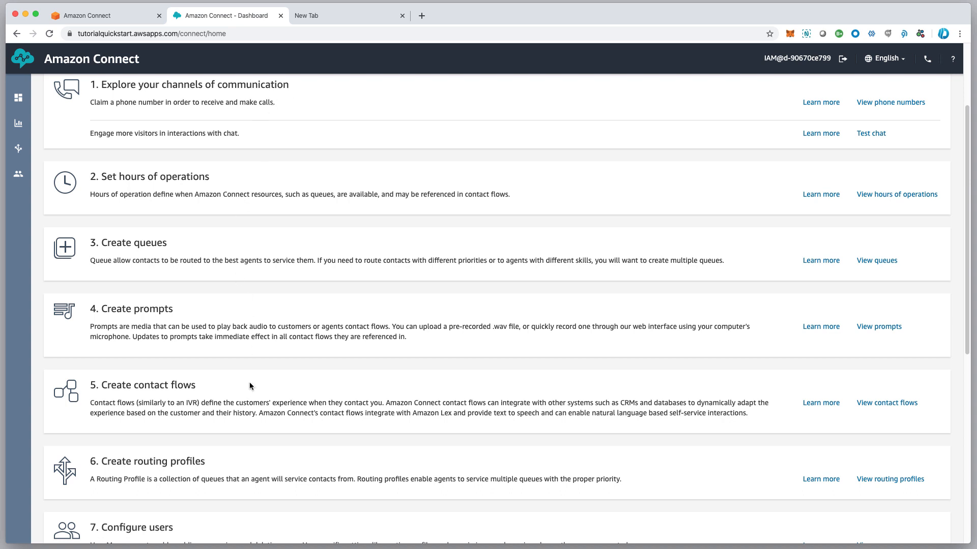
pyautogui.scroll(3, 289, 401)
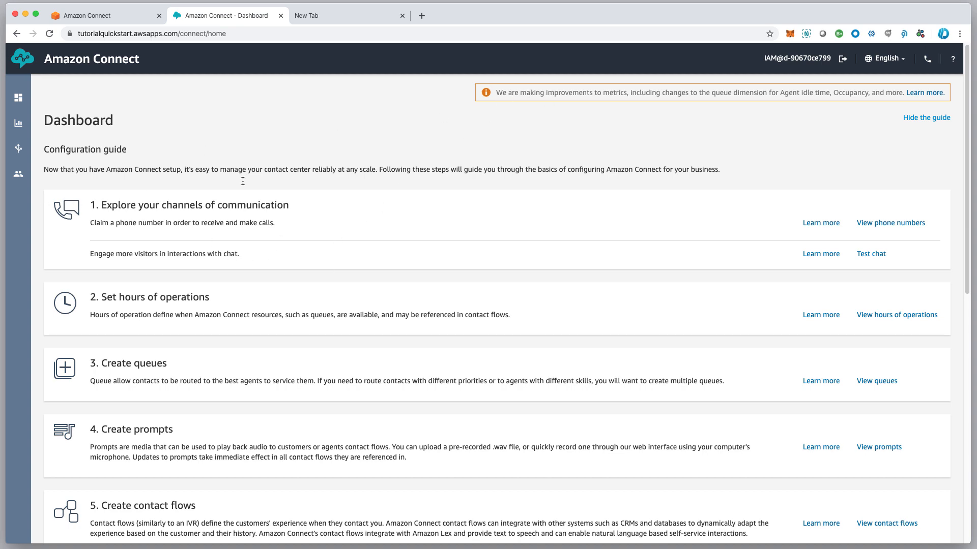
pyautogui.scroll(-5, 396, 234)
pyautogui.scroll(5, 396, 234)
# Open Contact flows from the Routing menu in the left sidebar
pyautogui.moveTo(25, 171)
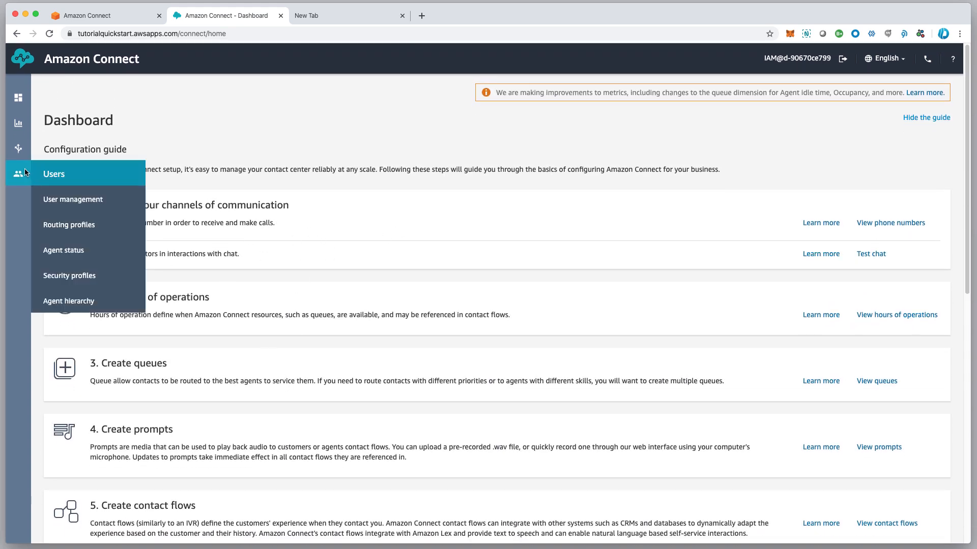
pyautogui.moveTo(19, 152)
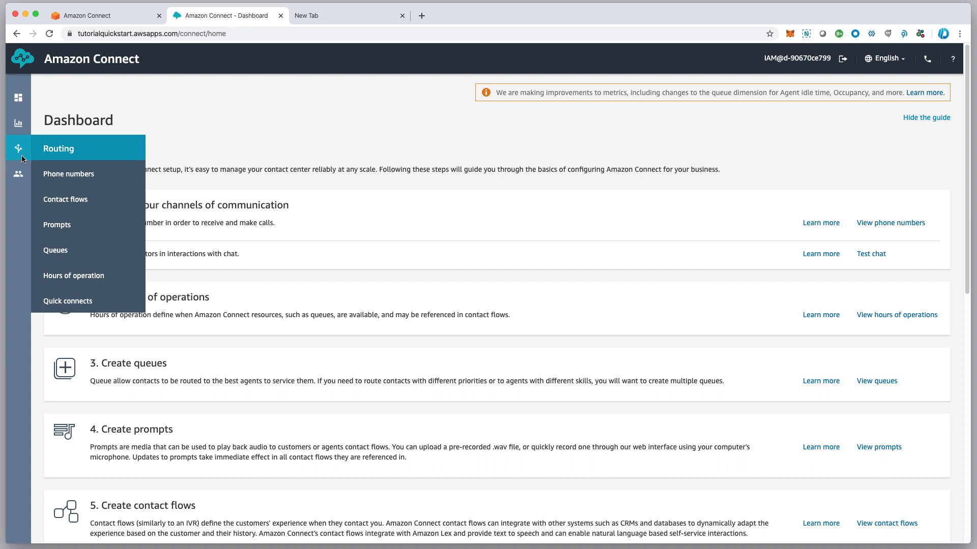
pyautogui.click(70, 199)
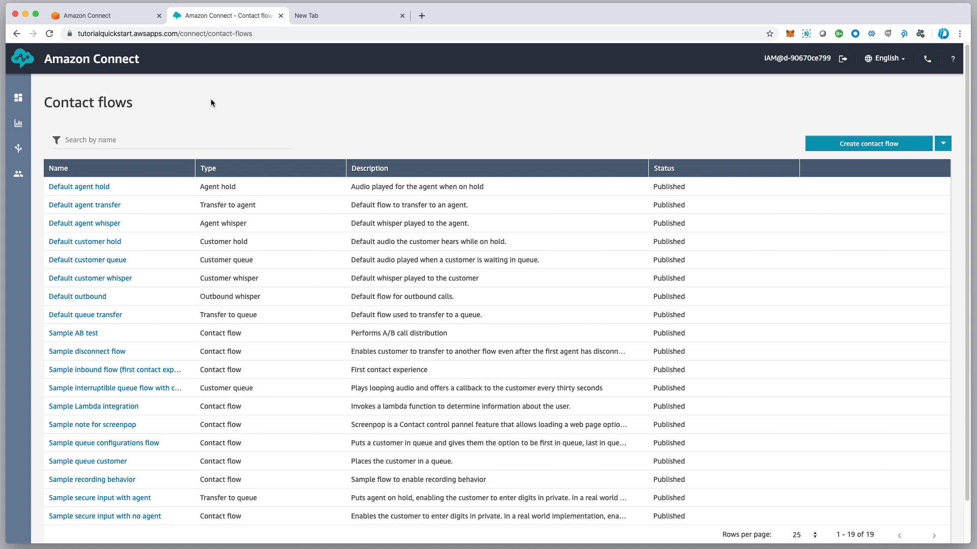
# Review the flow types in the table, such as Sample AB test and Customer queue
pyautogui.scroll(-1, 209, 101)
pyautogui.scroll(1, 208, 103)
pyautogui.scroll(-1, 230, 198)
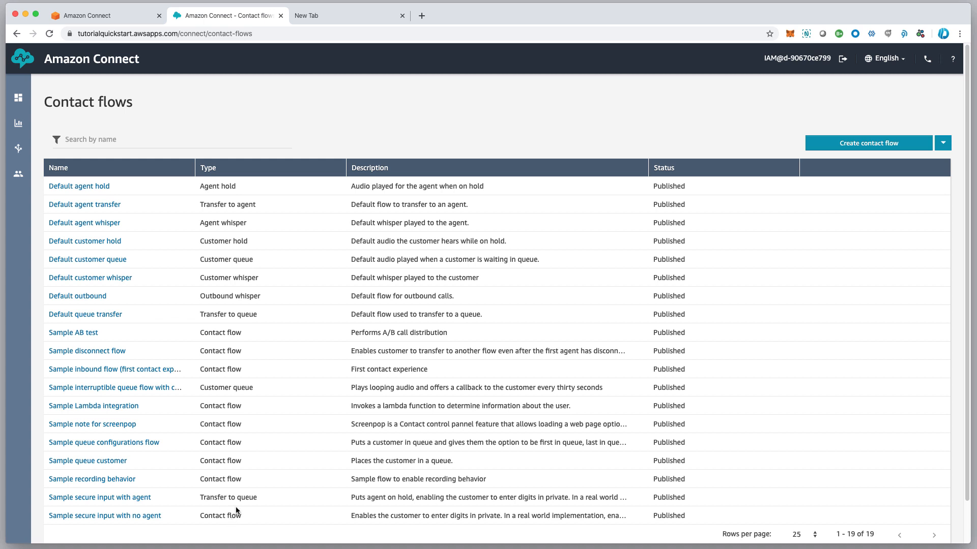
pyautogui.scroll(1, 230, 190)
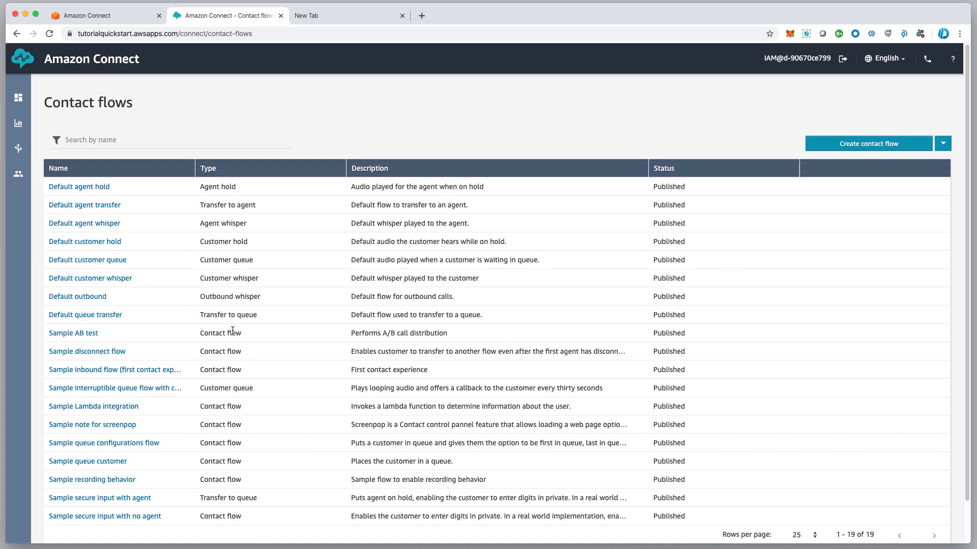
pyautogui.moveTo(194, 334); pyautogui.dragTo(242, 332)
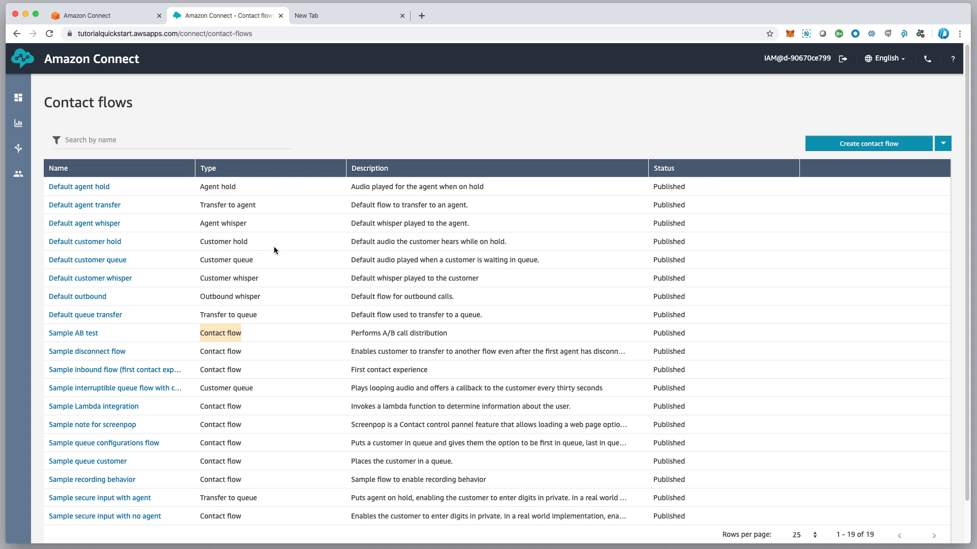
pyautogui.moveTo(197, 261); pyautogui.dragTo(267, 263)
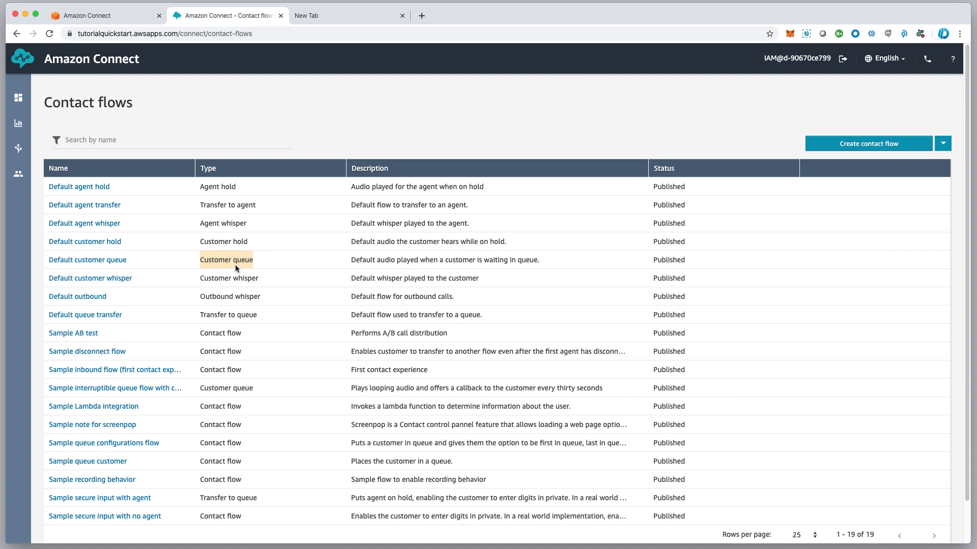
# Check the inbound sample's flow type and open the Create contact flow type dropdown
pyautogui.scroll(-1, 235, 263)
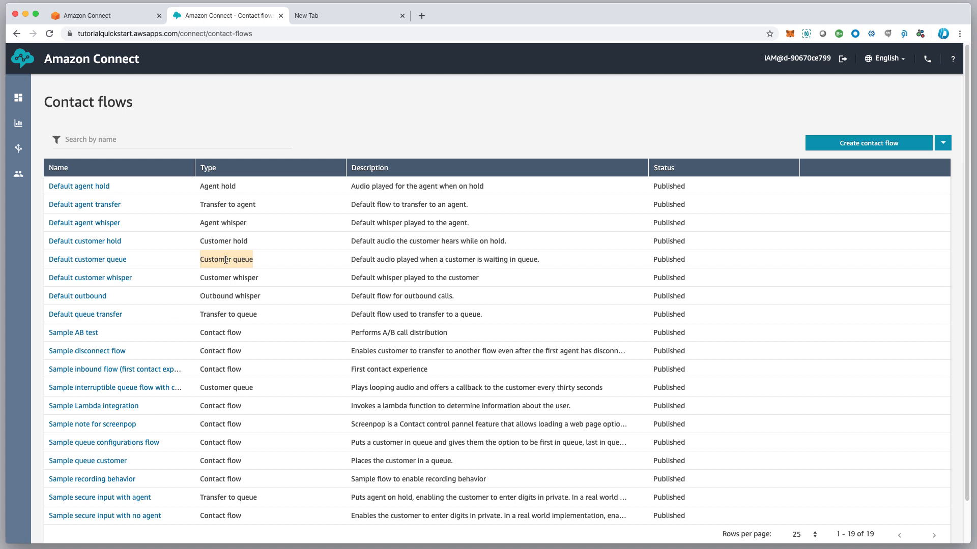
pyautogui.scroll(-1, 233, 258)
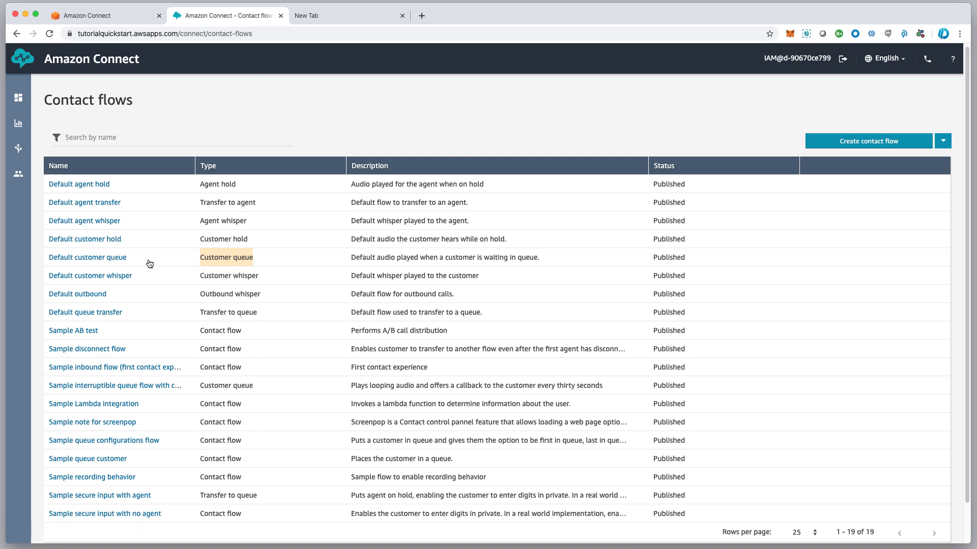
pyautogui.scroll(1, 70, 263)
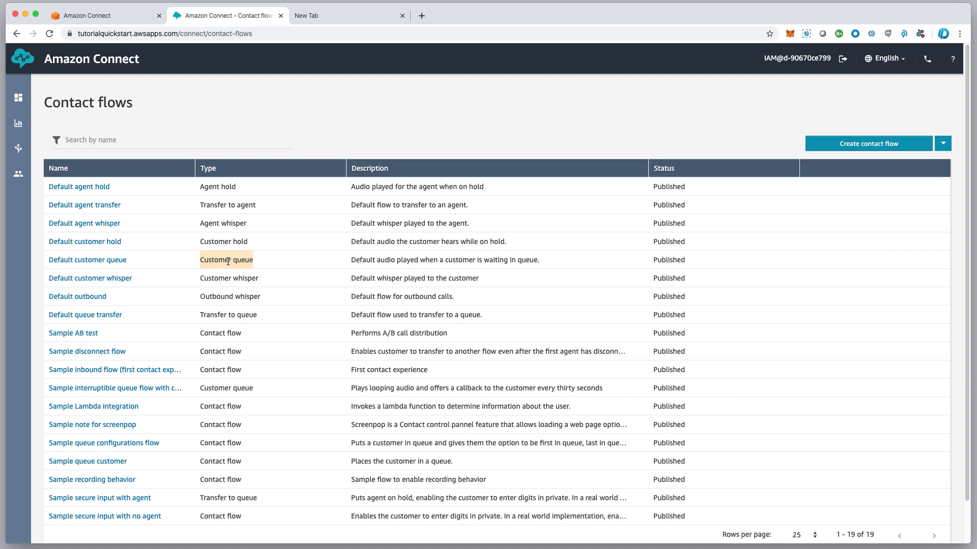
pyautogui.scroll(-1, 228, 262)
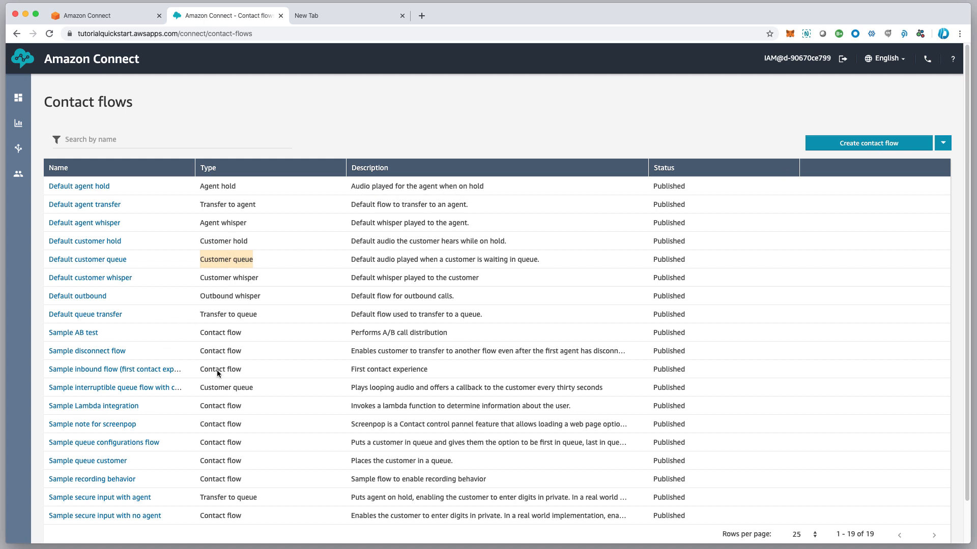
pyautogui.moveTo(201, 369); pyautogui.dragTo(259, 367)
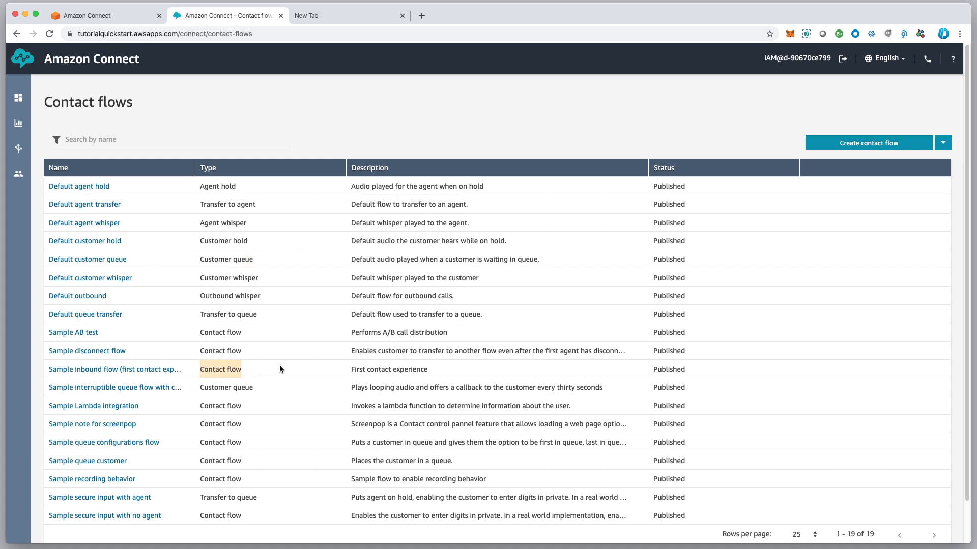
pyautogui.click(942, 144)
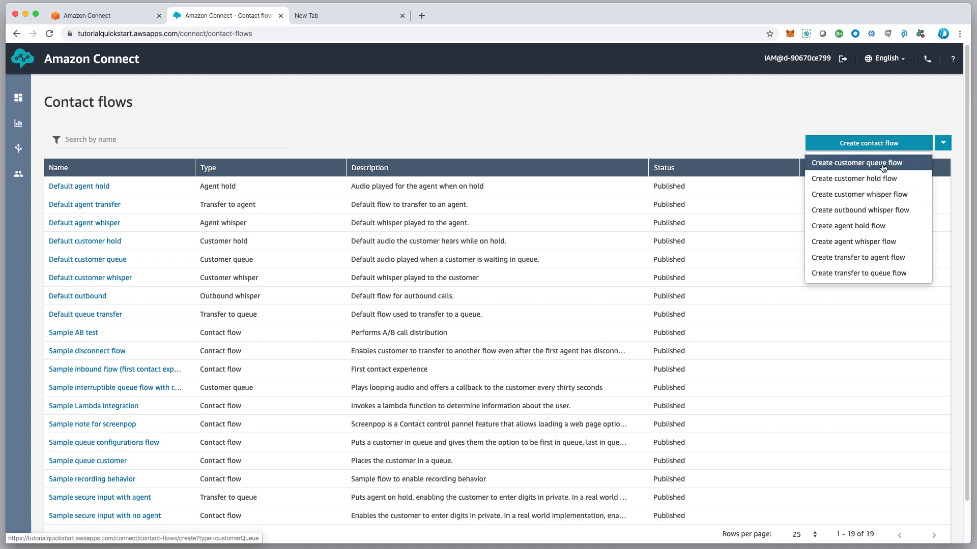
pyautogui.click(766, 135)
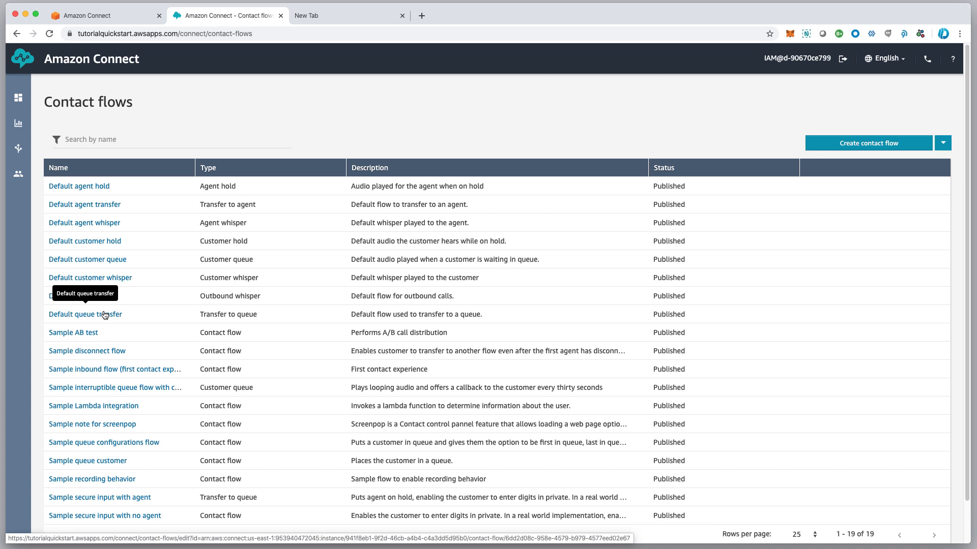
pyautogui.scroll(-1, 110, 324)
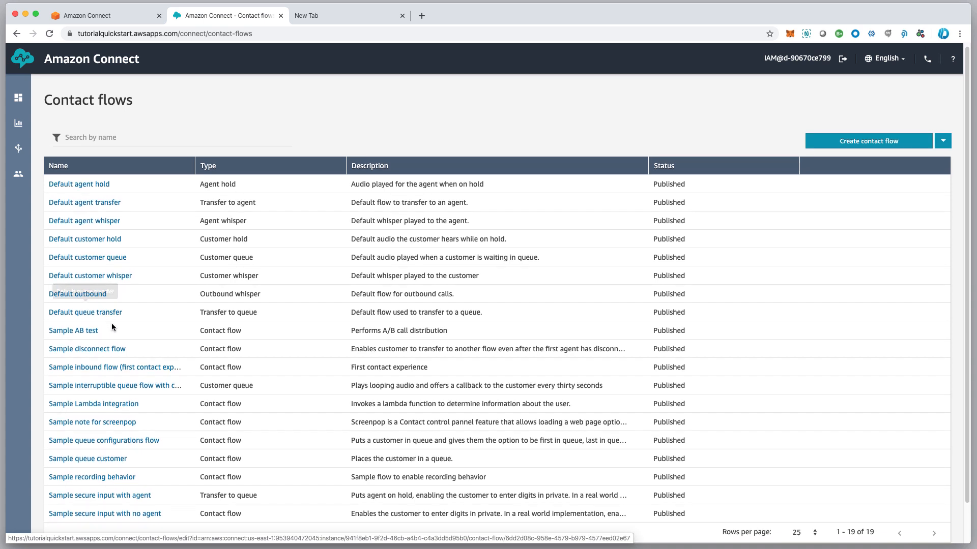
pyautogui.scroll(1, 104, 328)
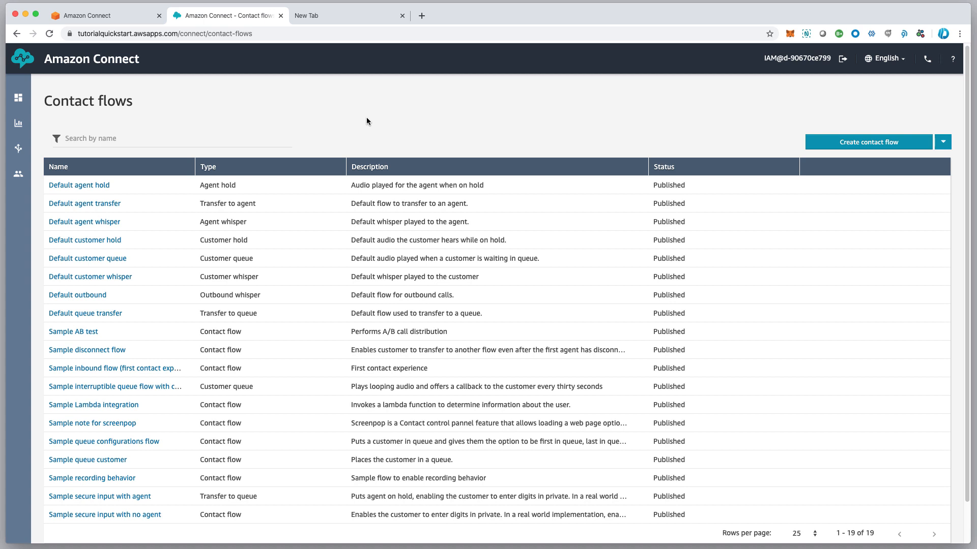
pyautogui.scroll(-1, 410, 113)
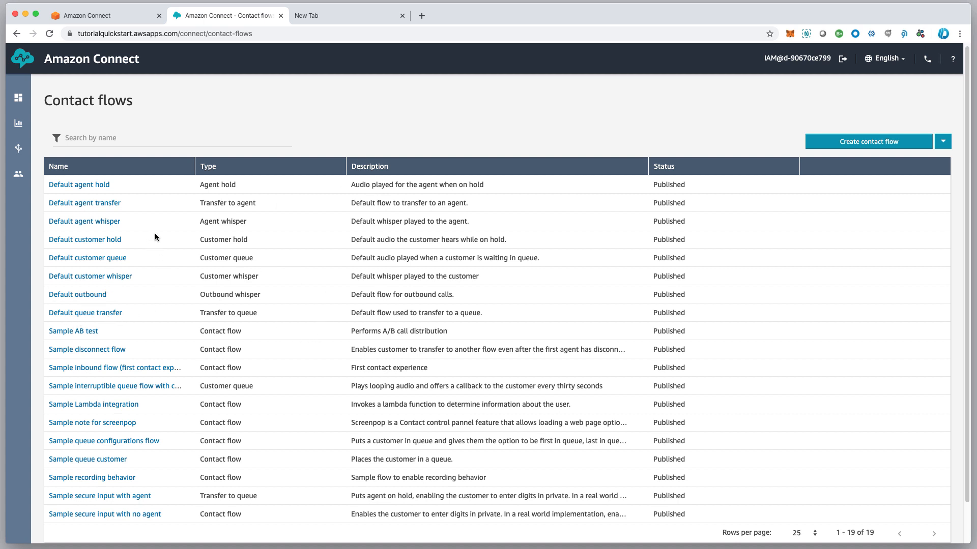
# Open Default customer queue and read the Loop prompts text-to-speech message, leaving it unchanged
pyautogui.click(100, 261)
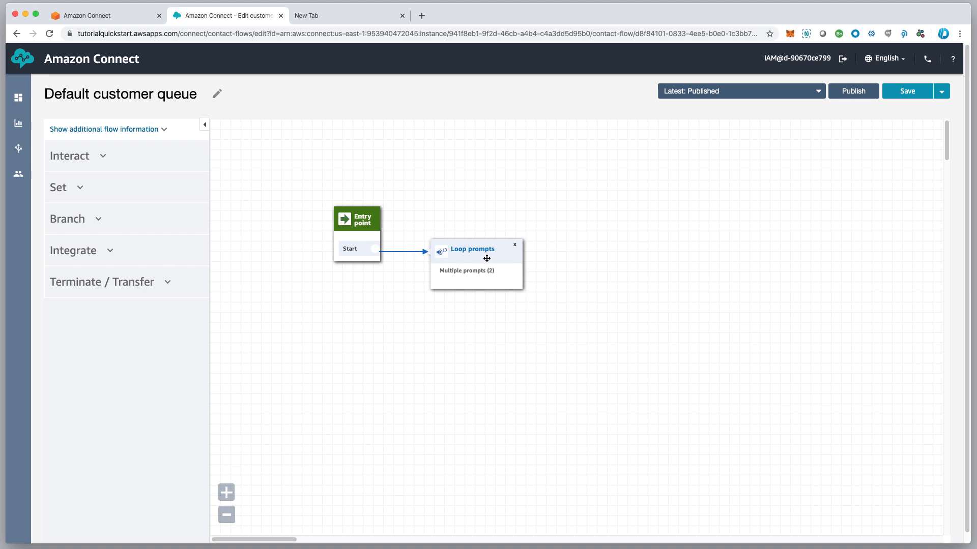
pyautogui.click(487, 261)
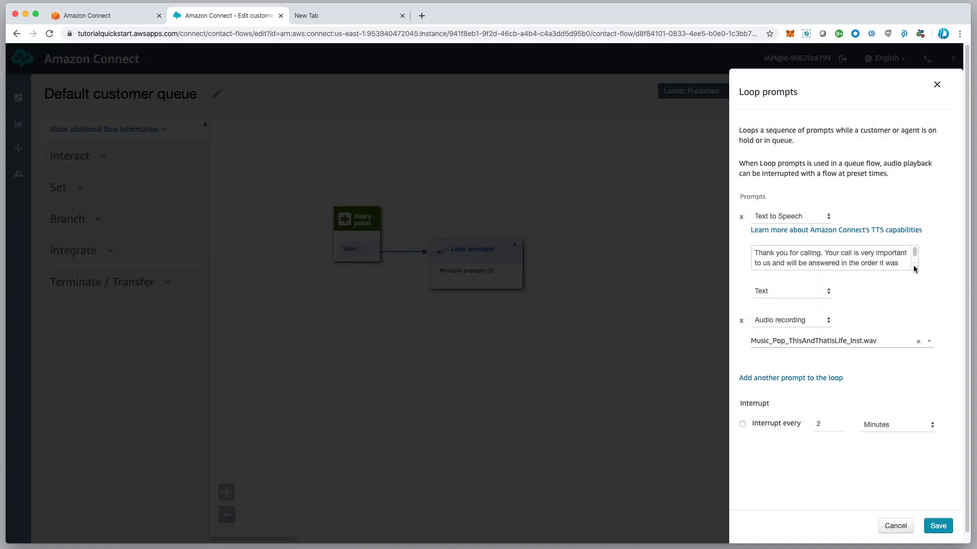
pyautogui.moveTo(914, 269); pyautogui.dragTo(917, 295)
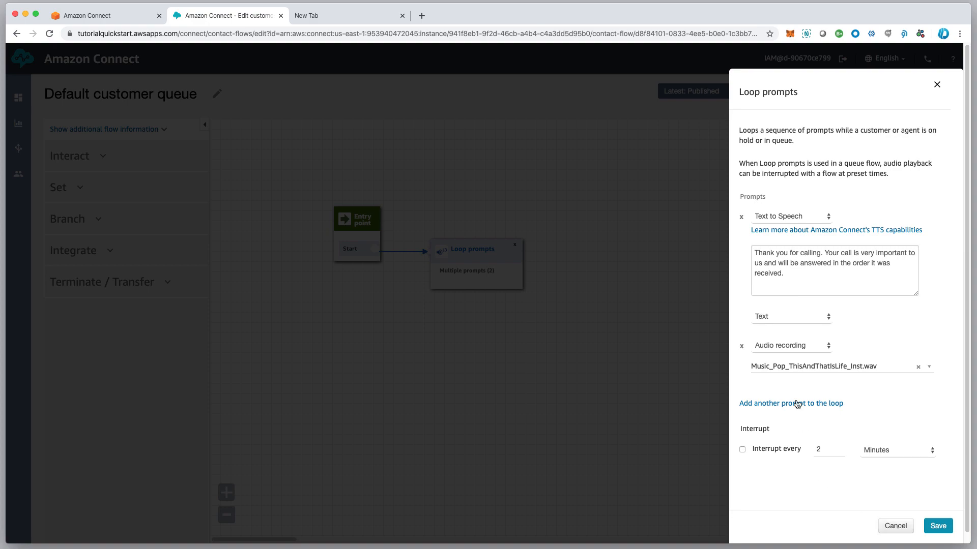
pyautogui.click(893, 527)
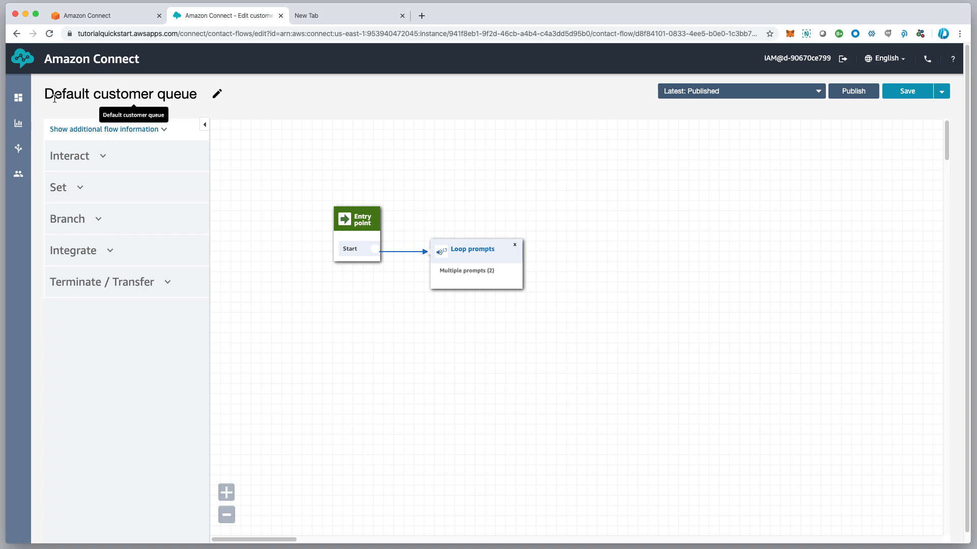
# Keep the 'Default customer queue' flow name unchanged and show its description, type and ARN
pyautogui.moveTo(46, 93); pyautogui.dragTo(217, 89)
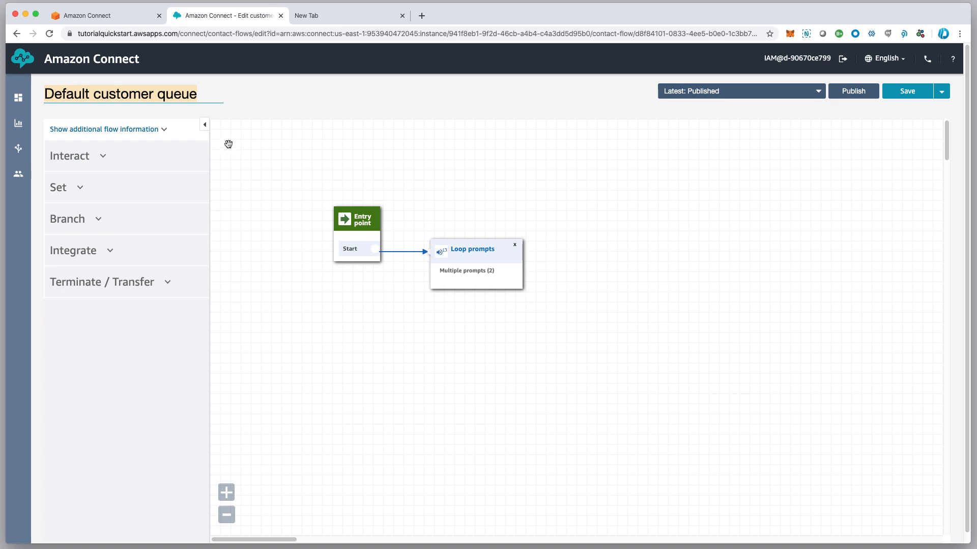
pyautogui.click(941, 91)
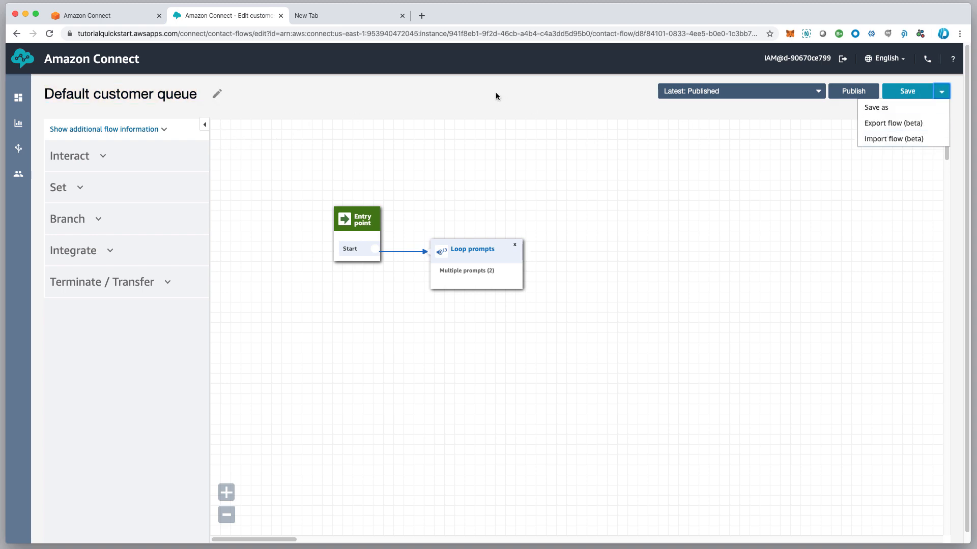
pyautogui.click(476, 99)
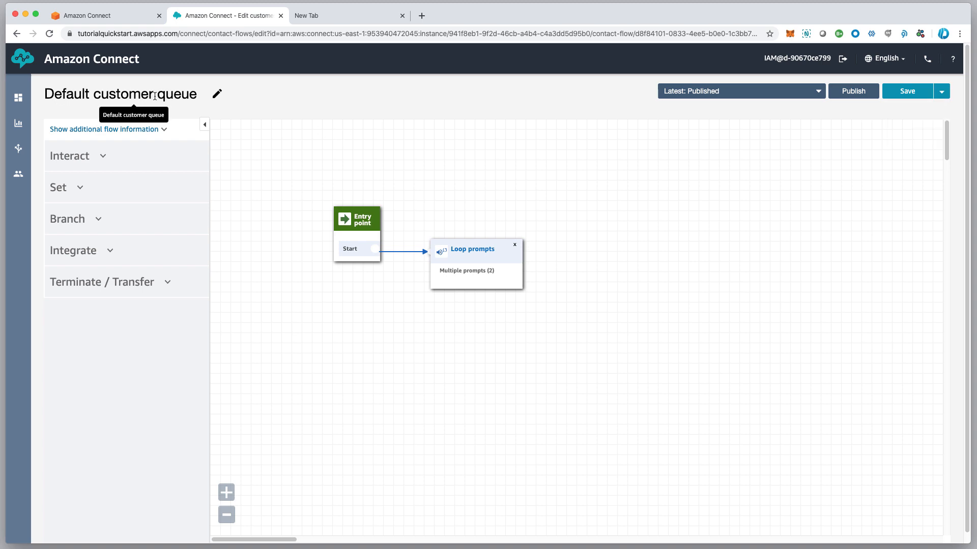
pyautogui.moveTo(206, 94); pyautogui.dragTo(44, 90)
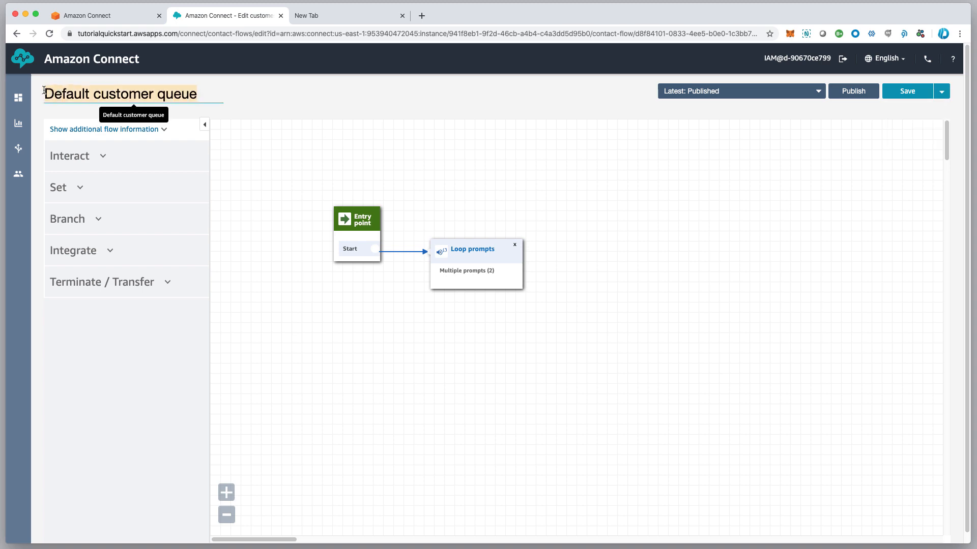
pyautogui.click(293, 94)
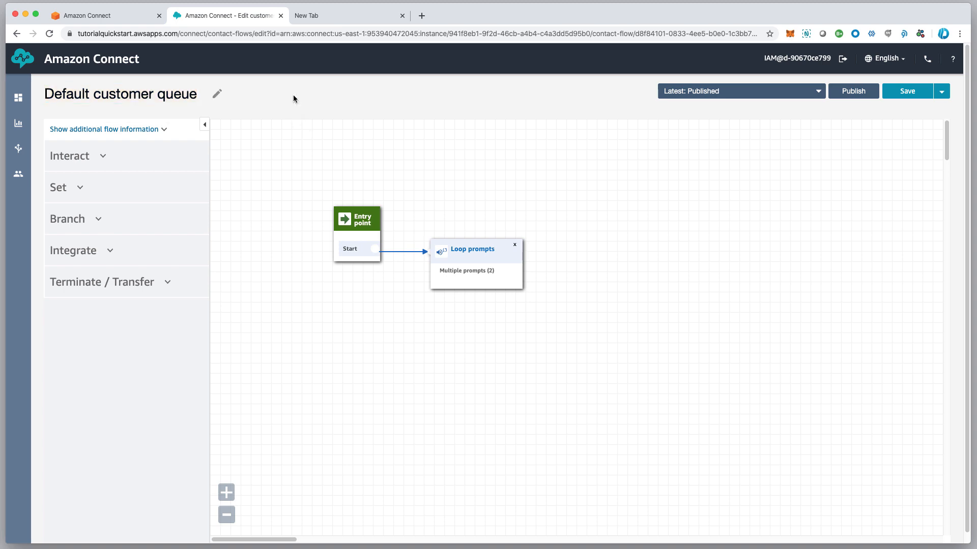
pyautogui.click(164, 131)
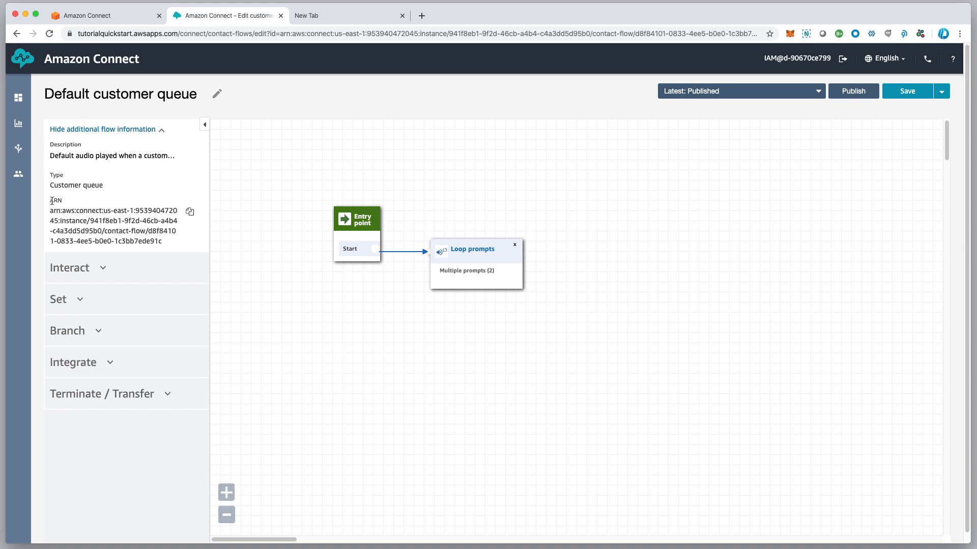
# Select the Default customer queue flow's full ARN text and bring up the Save dropdown
pyautogui.moveTo(52, 200); pyautogui.dragTo(170, 244)
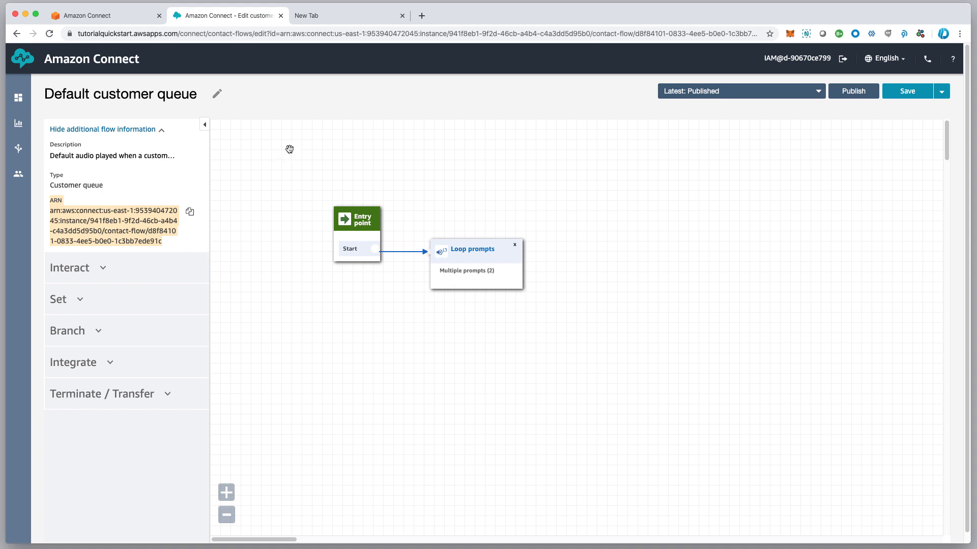
pyautogui.moveTo(290, 149); pyautogui.dragTo(274, 149)
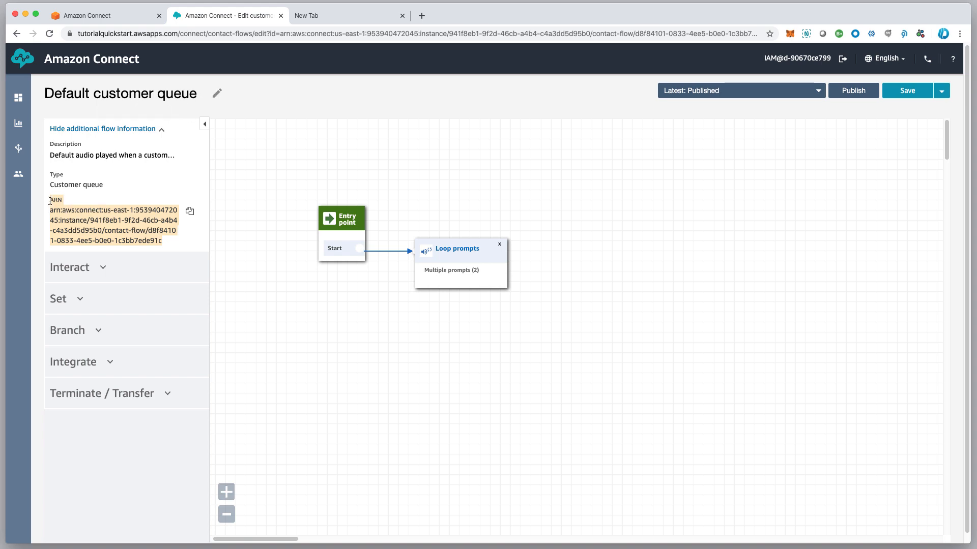
pyautogui.moveTo(50, 201); pyautogui.dragTo(163, 250)
pyautogui.scroll(-1, 160, 105)
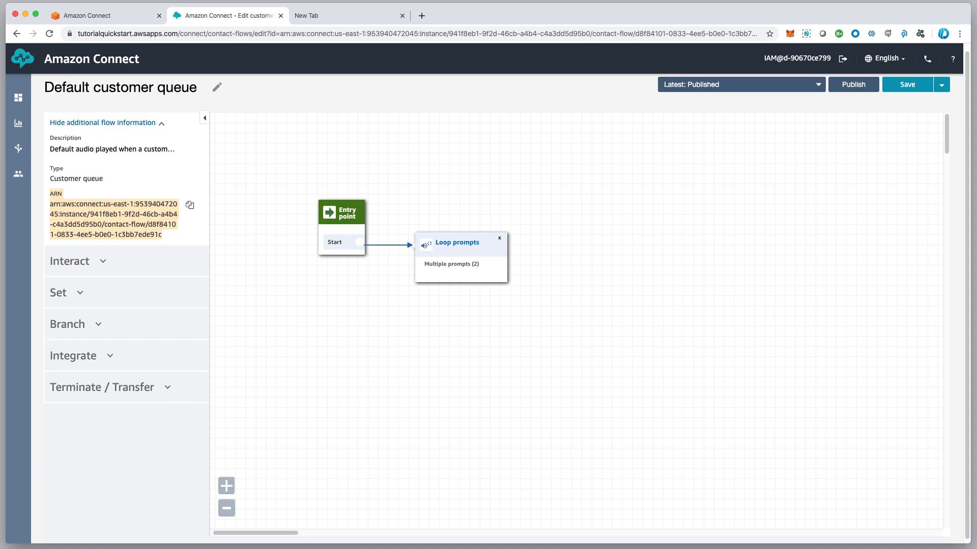
pyautogui.click(941, 85)
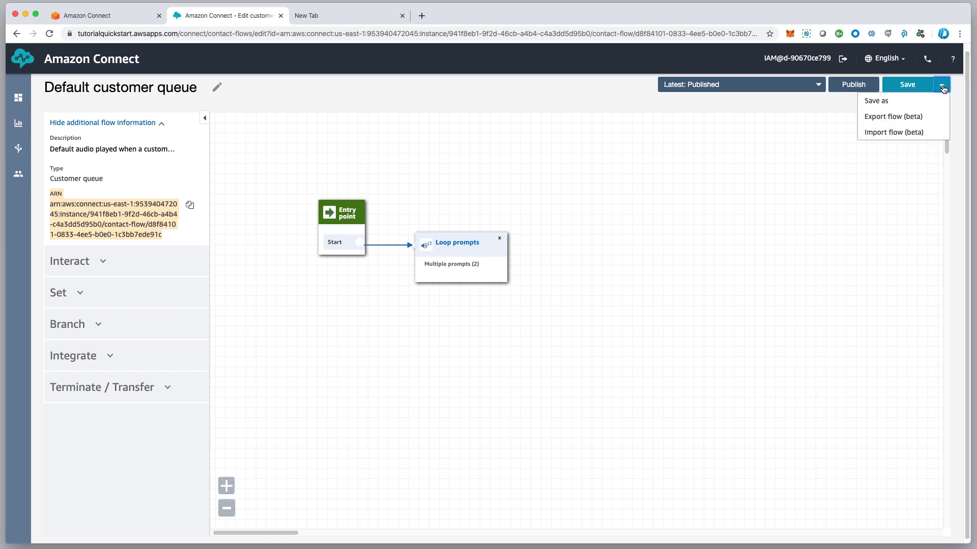
# Save the flow as a copy named 'new customer queue' and show its ARN details
pyautogui.click(882, 102)
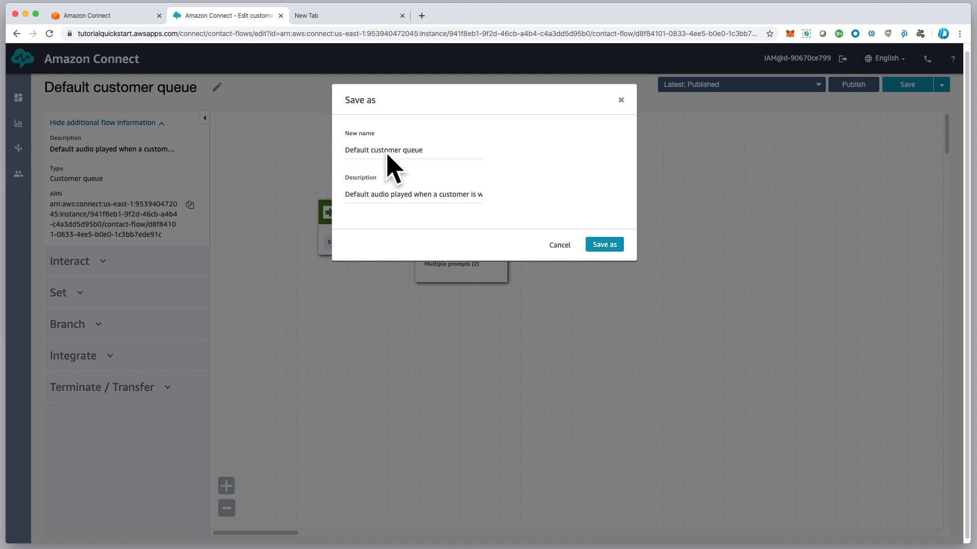
pyautogui.moveTo(370, 150); pyautogui.dragTo(340, 150)
pyautogui.write('new')
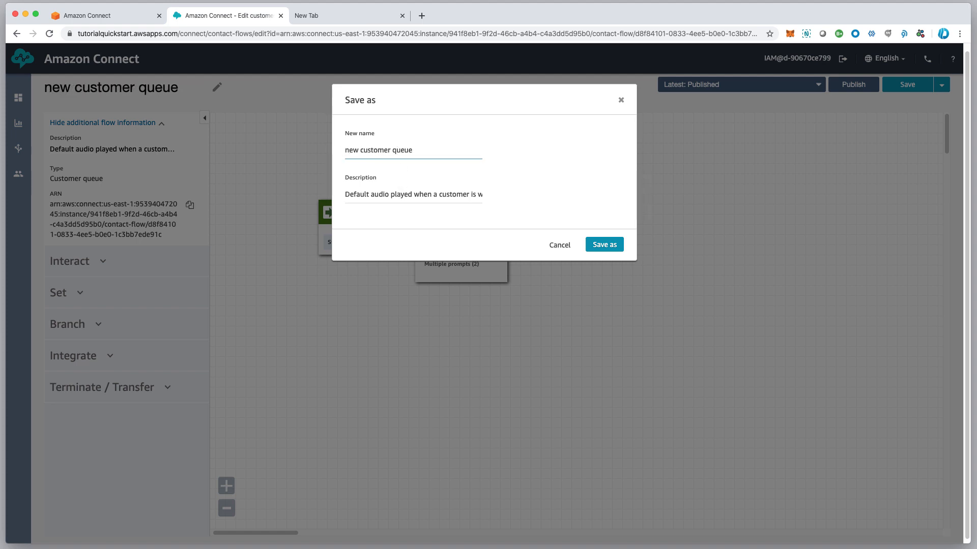
pyautogui.click(604, 244)
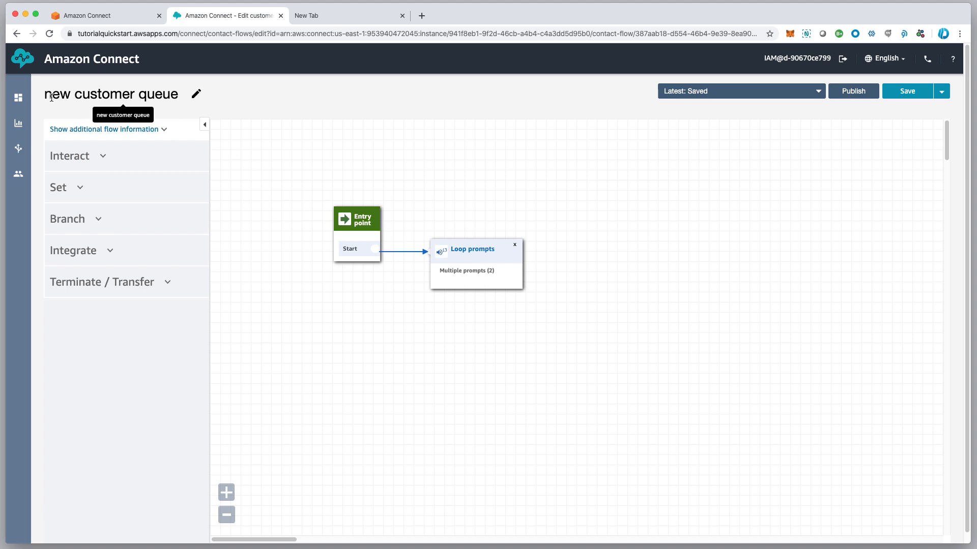
pyautogui.click(149, 130)
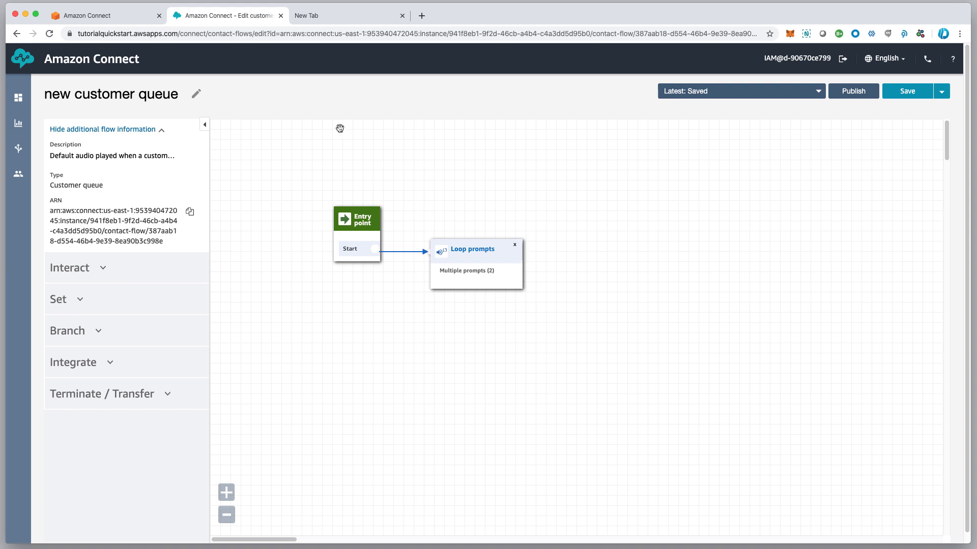
# Return to the Contact flows list under Routing and create a new blank contact flow
pyautogui.moveTo(19, 148)
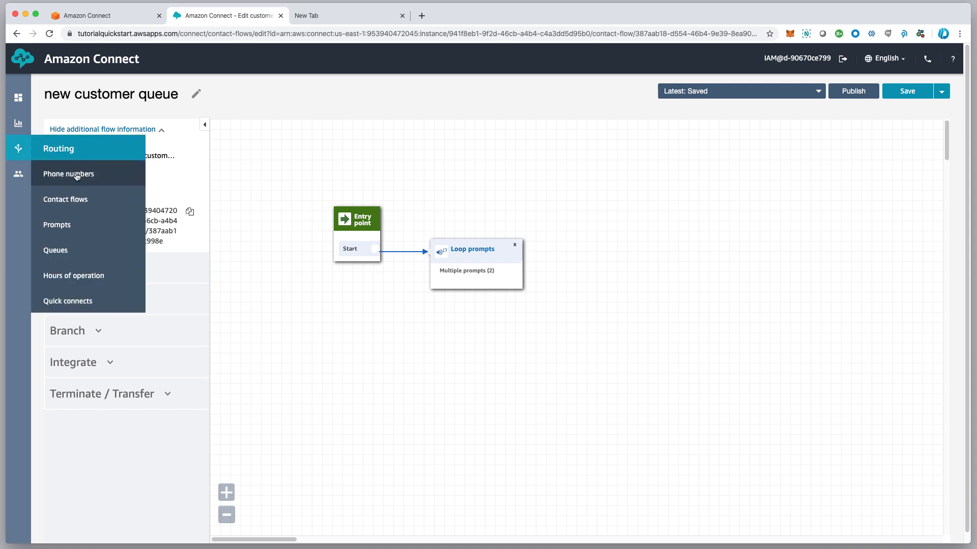
pyautogui.click(68, 197)
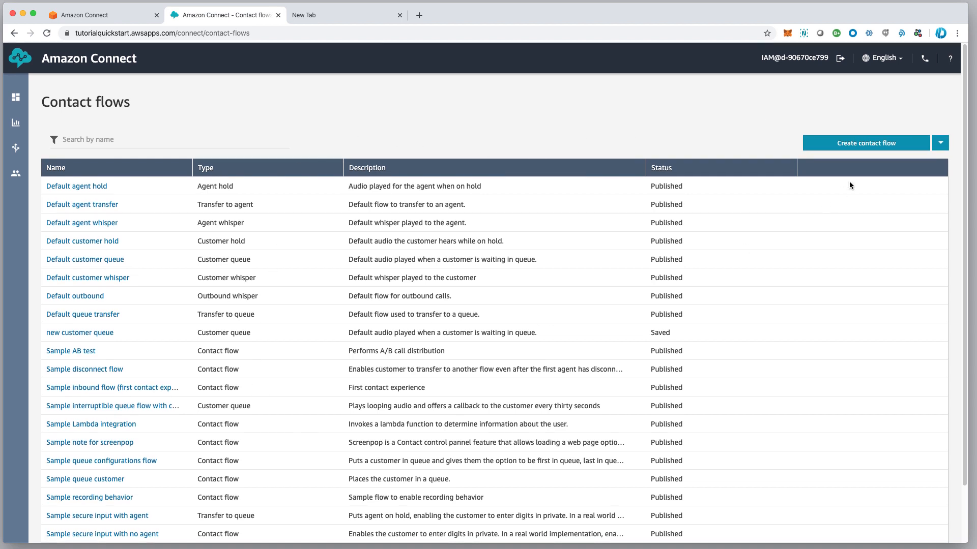
pyautogui.click(862, 145)
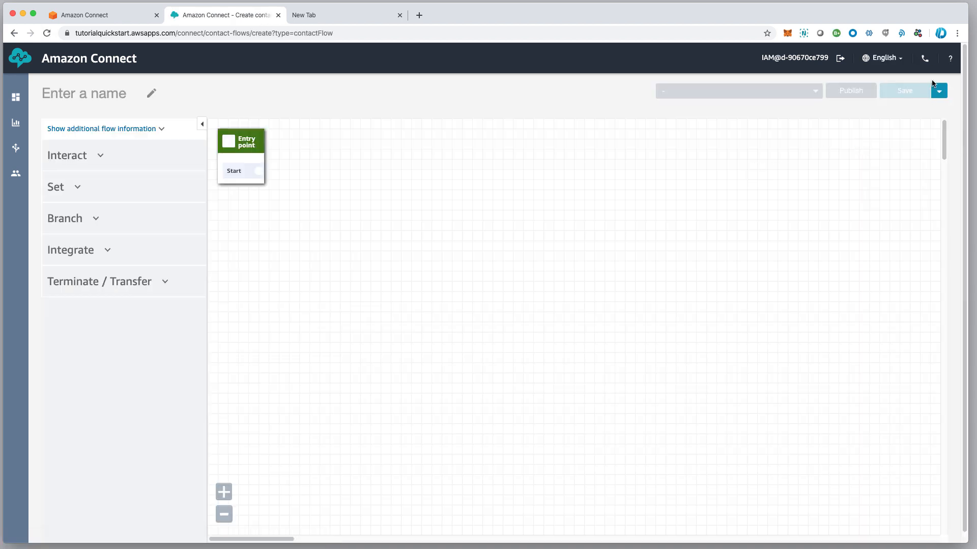
# Choose Import flow (beta) from the Save menu and browse for a flow file
pyautogui.click(939, 91)
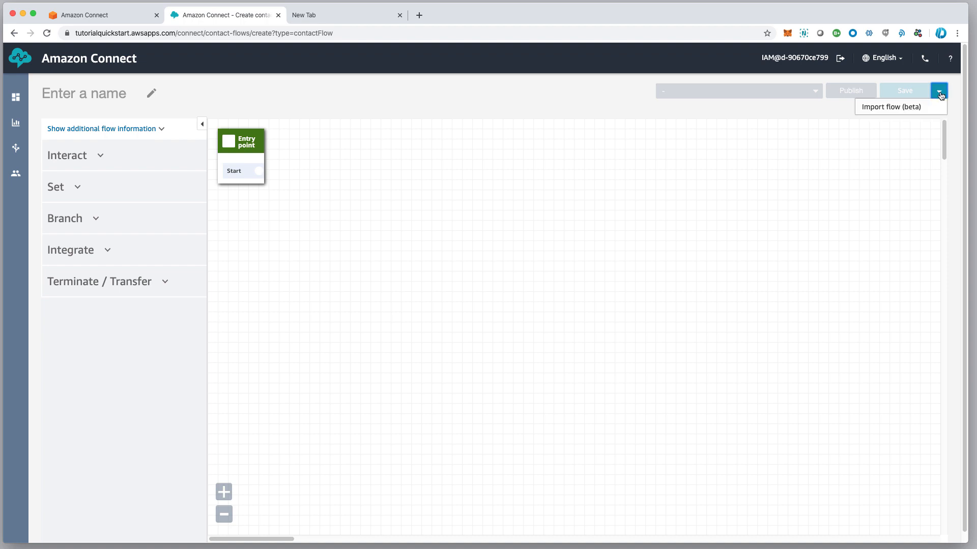
pyautogui.click(897, 108)
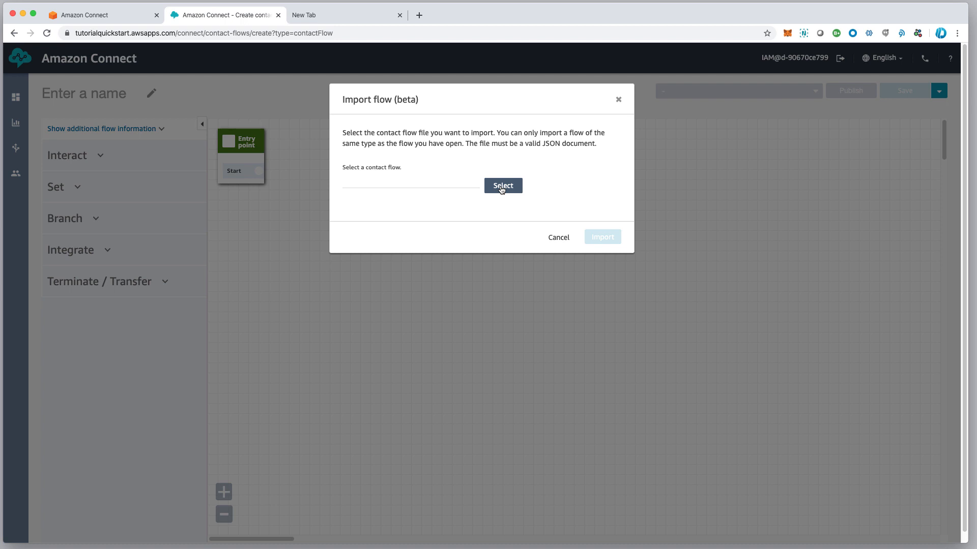
pyautogui.click(501, 187)
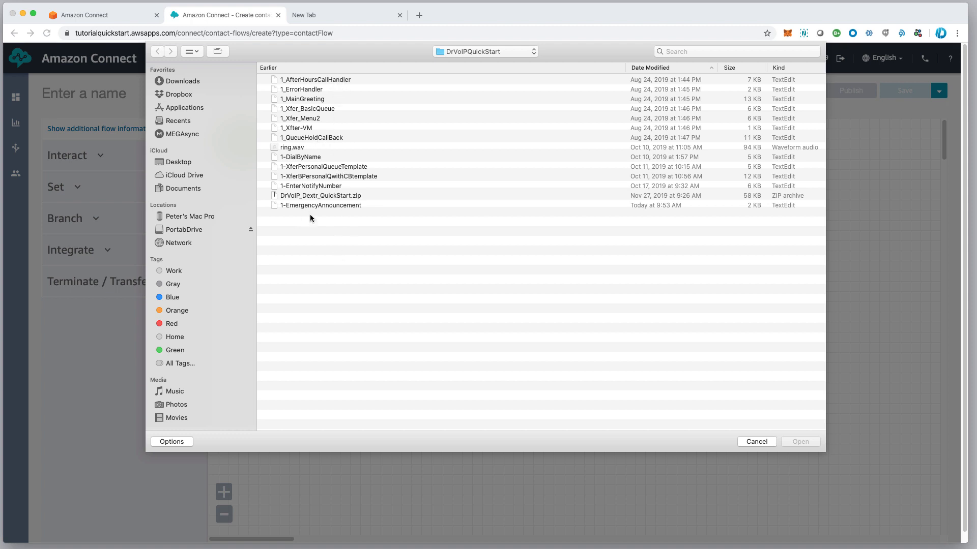
# Import the 1_MainGreeting flow file into the new contact flow
pyautogui.click(305, 100)
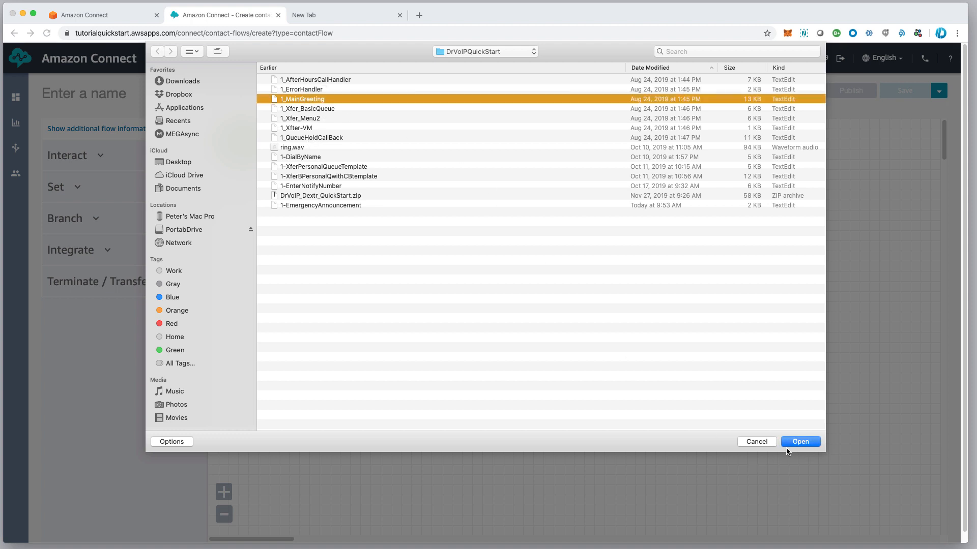
pyautogui.click(803, 442)
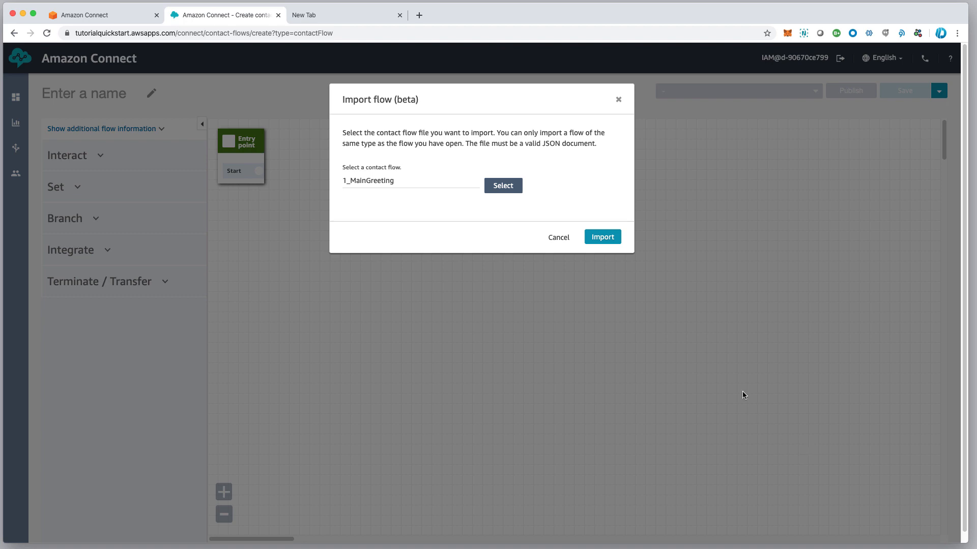
pyautogui.click(600, 244)
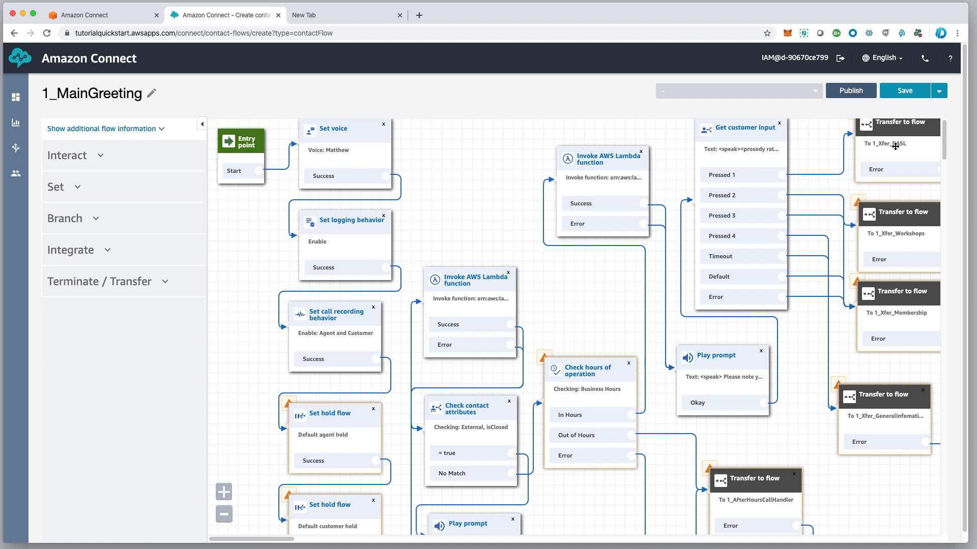
# Save the imported 1_MainGreeting flow
pyautogui.hscroll(1, 896, 146)
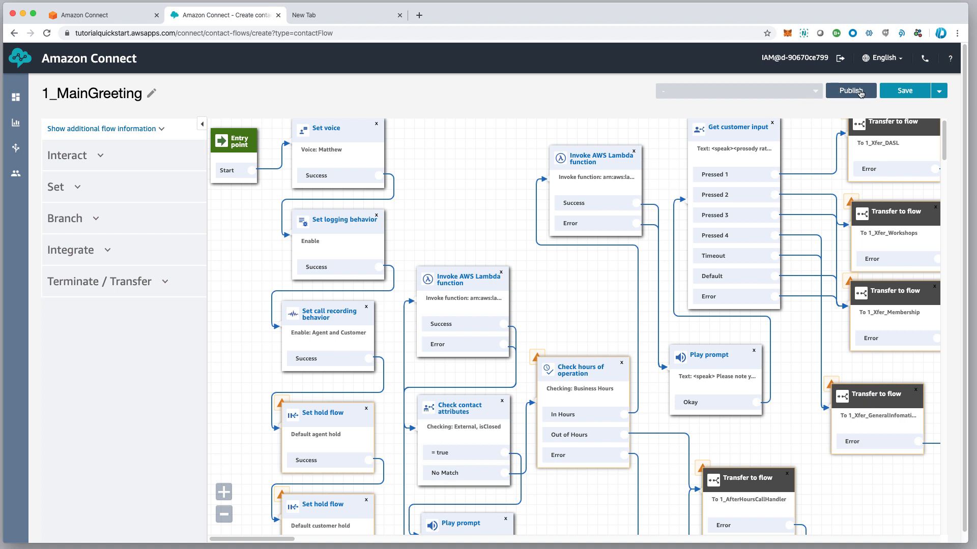
pyautogui.click(939, 91)
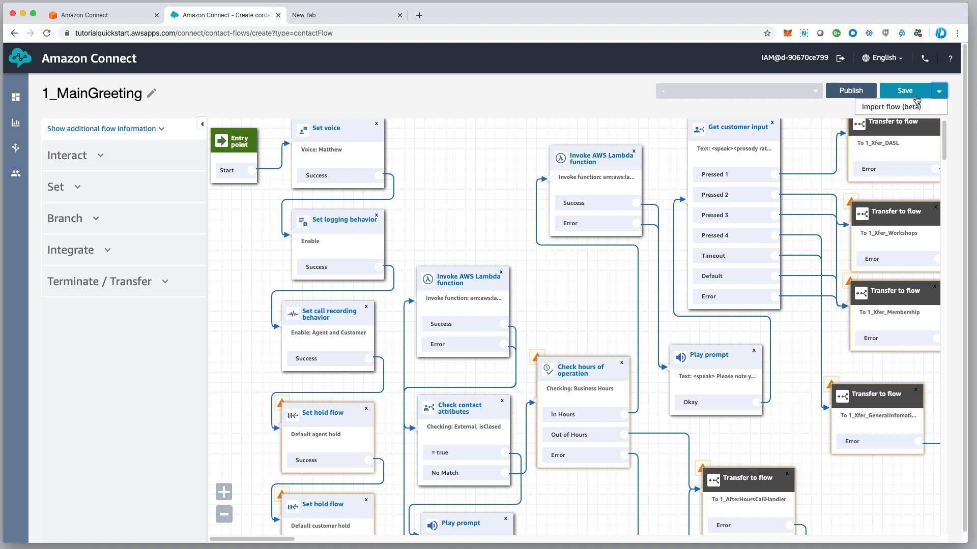
pyautogui.click(900, 91)
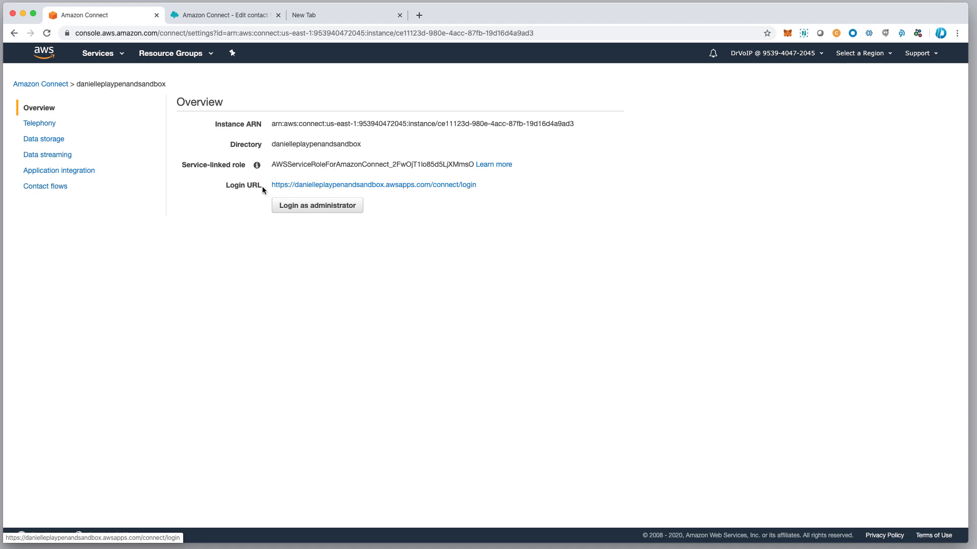
# Review the instance's ARN and Login URL, then go to Application integration
pyautogui.moveTo(269, 184); pyautogui.dragTo(490, 183)
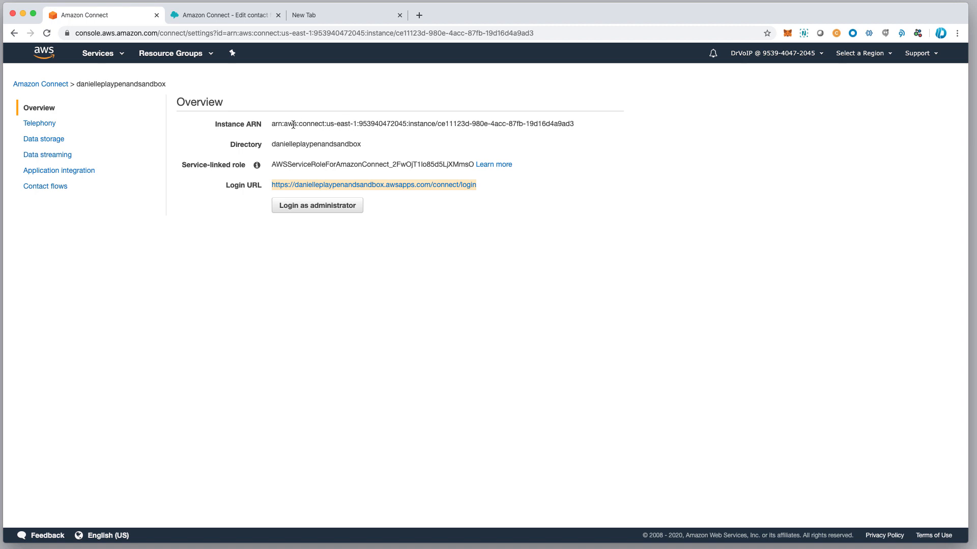
pyautogui.moveTo(273, 125); pyautogui.dragTo(591, 123)
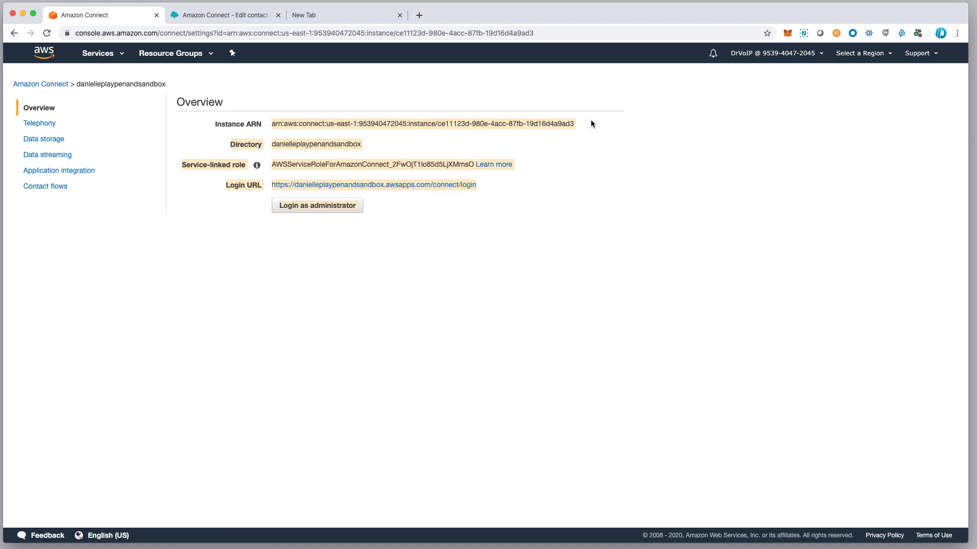
pyautogui.click(431, 149)
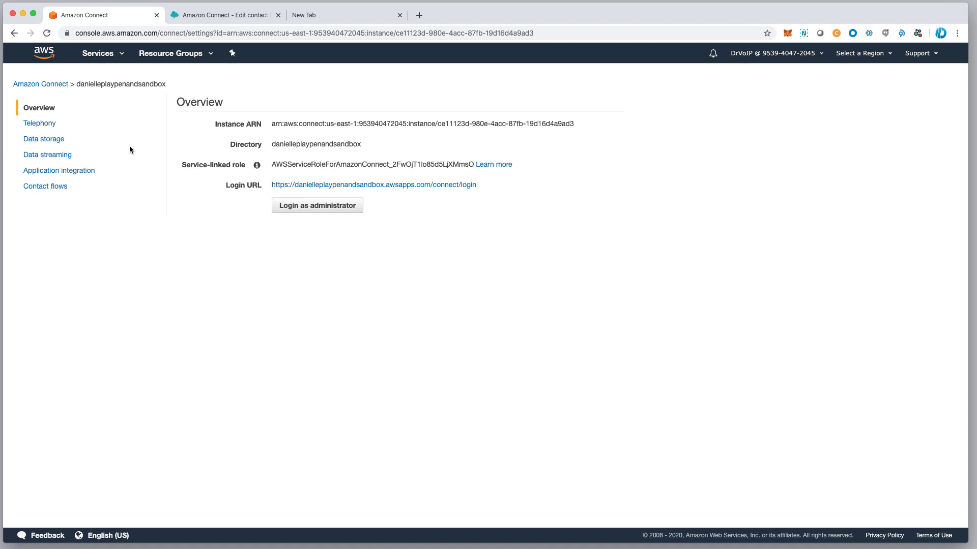
pyautogui.click(61, 173)
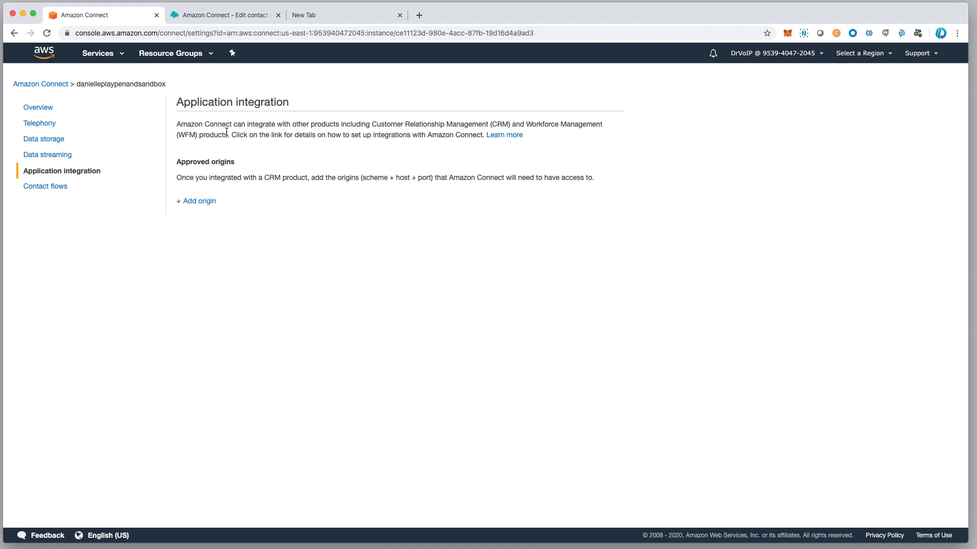
pyautogui.click(200, 202)
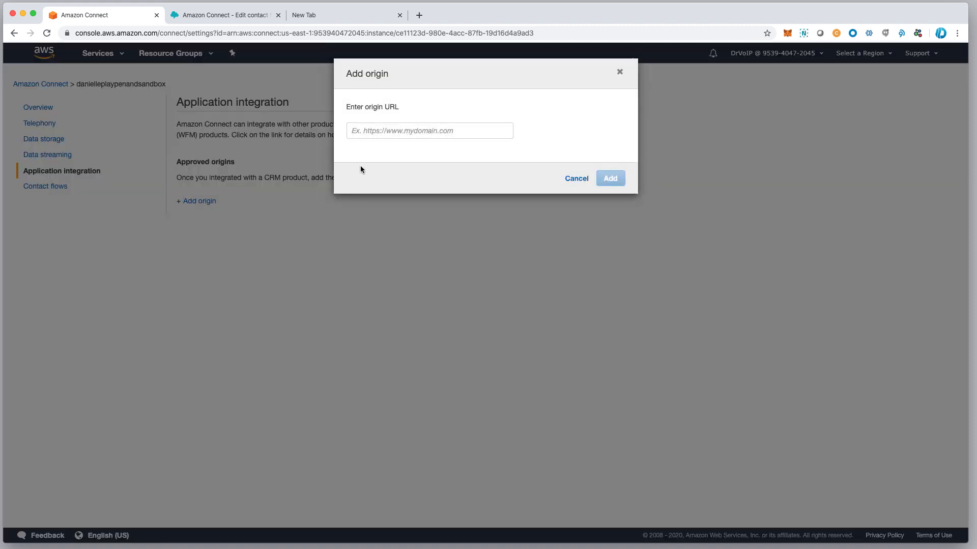
pyautogui.click(378, 130)
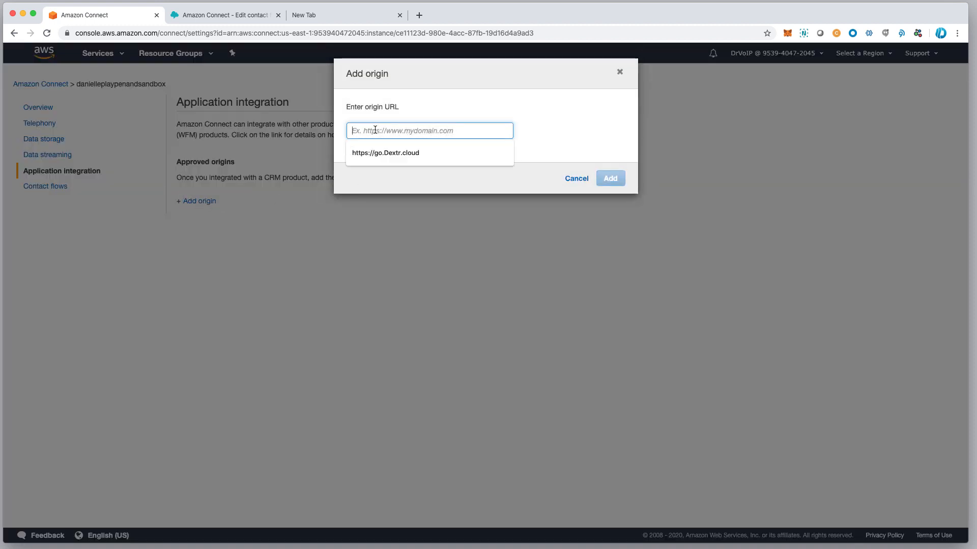
pyautogui.click(382, 155)
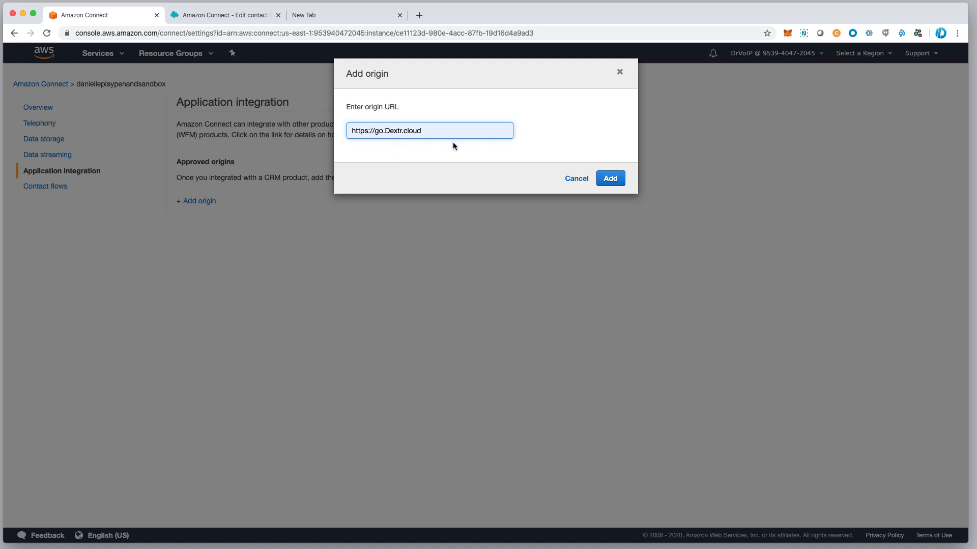
pyautogui.click(615, 178)
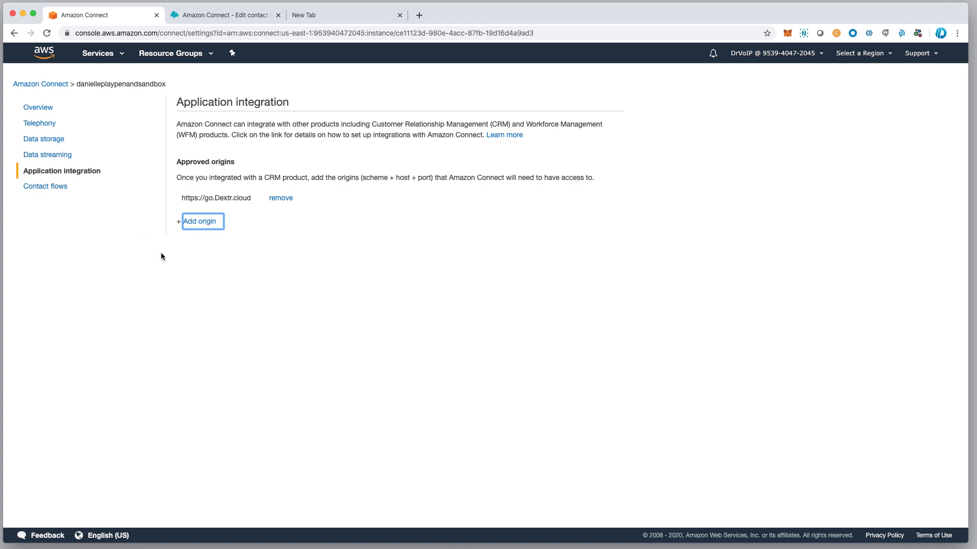
pyautogui.click(51, 187)
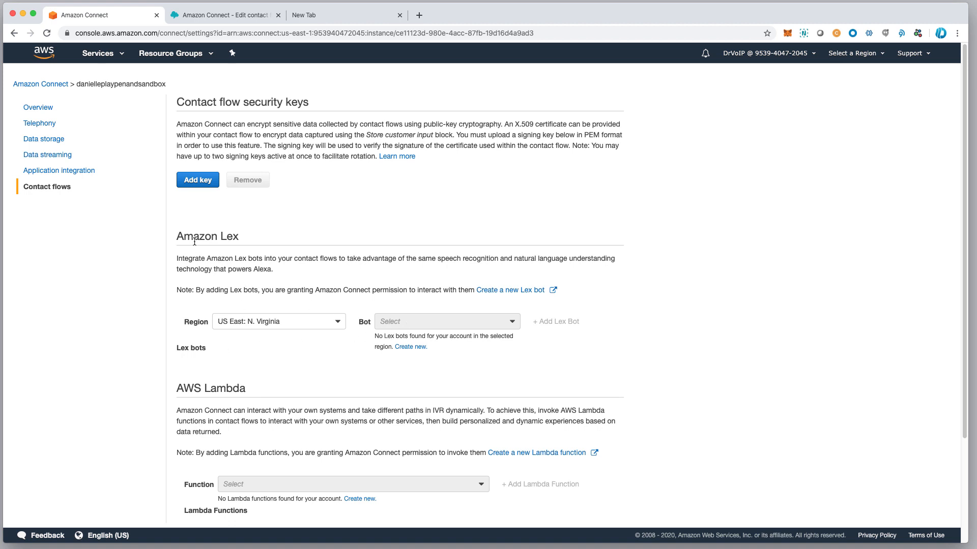
# Glance at the Amazon Lex section and return to the Amazon Connect instances list
pyautogui.moveTo(178, 237); pyautogui.dragTo(262, 241)
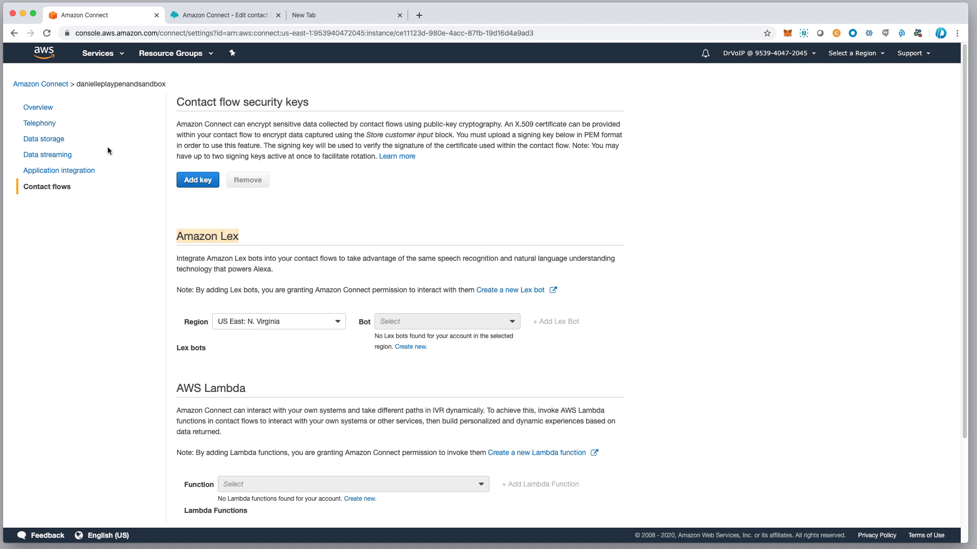
pyautogui.click(47, 86)
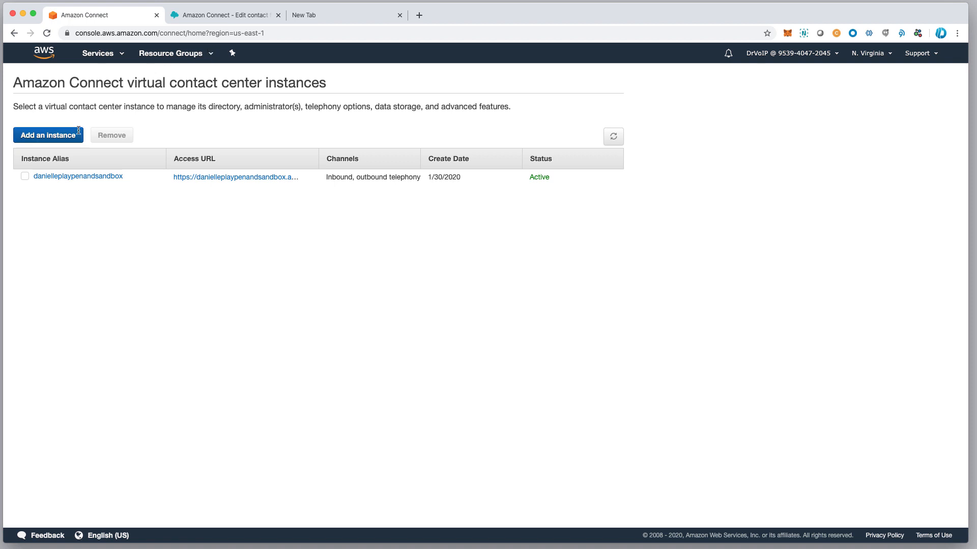
pyautogui.click(61, 178)
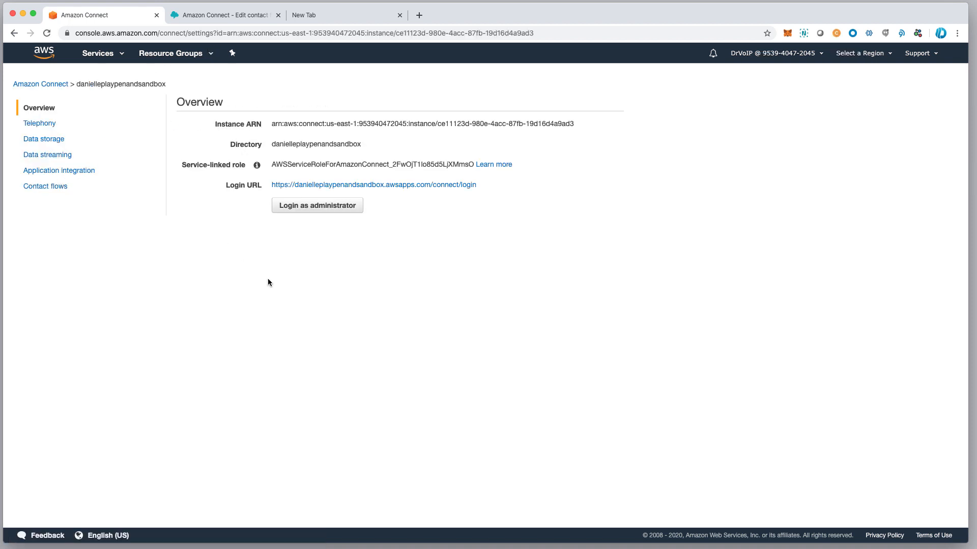
pyautogui.click(70, 174)
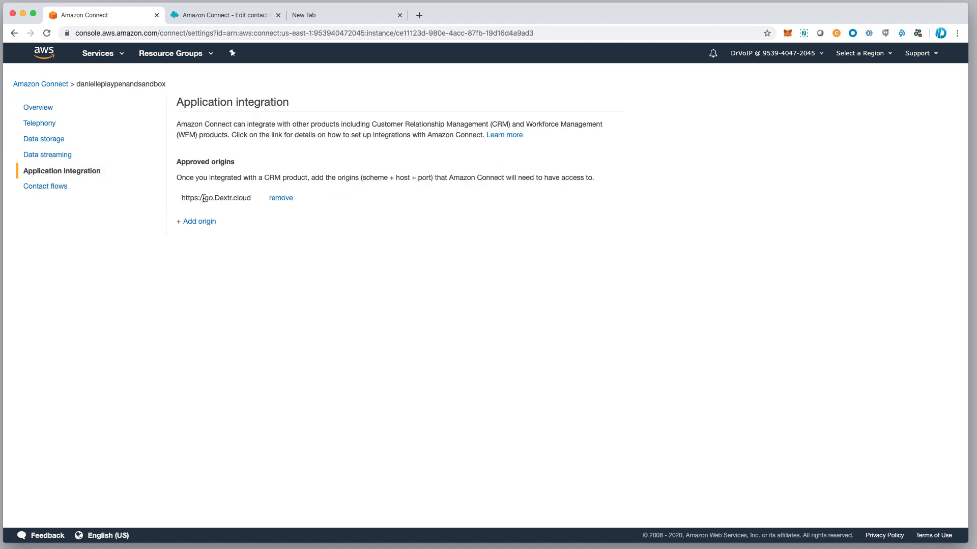
pyautogui.moveTo(185, 197); pyautogui.dragTo(253, 197)
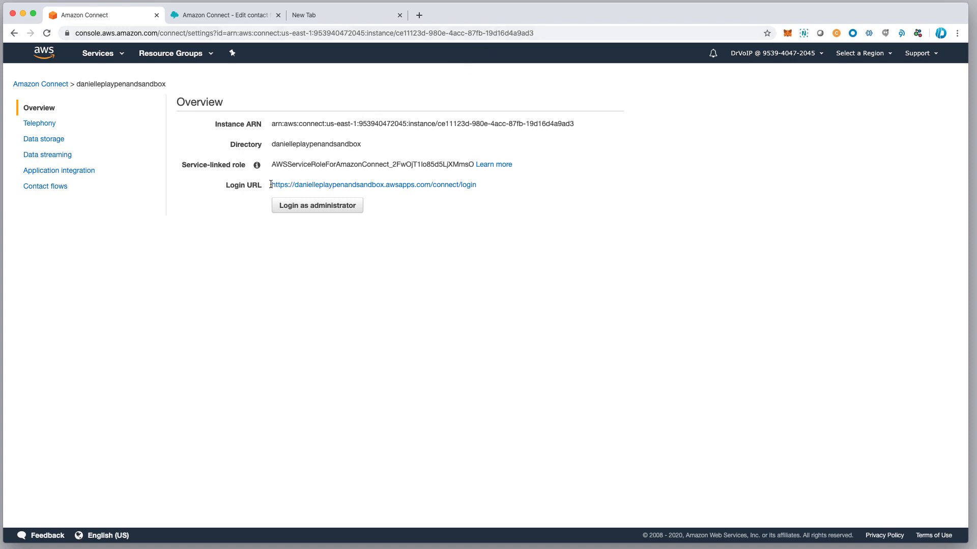
pyautogui.moveTo(271, 184); pyautogui.dragTo(486, 182)
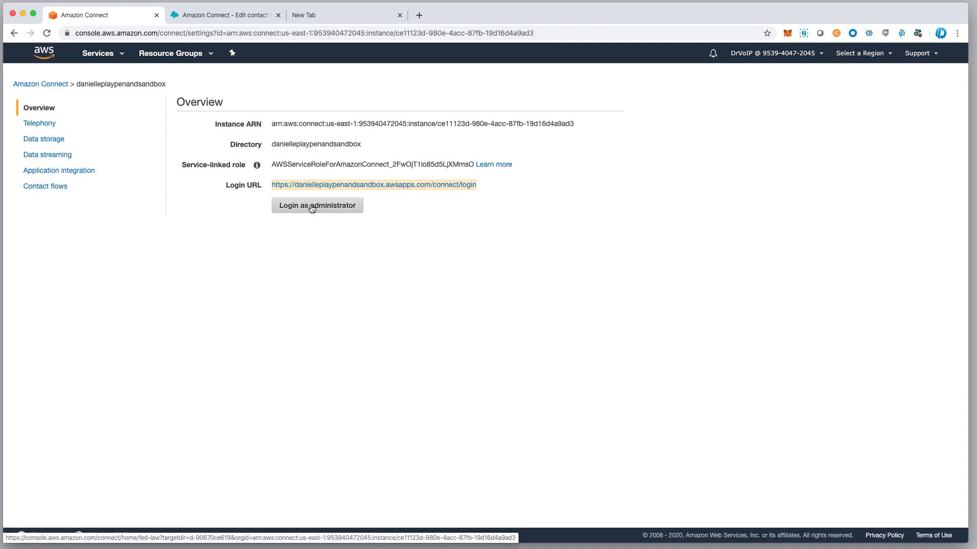
# Sign in to the instance's Amazon Connect site with the administrator username and password
pyautogui.click(334, 187)
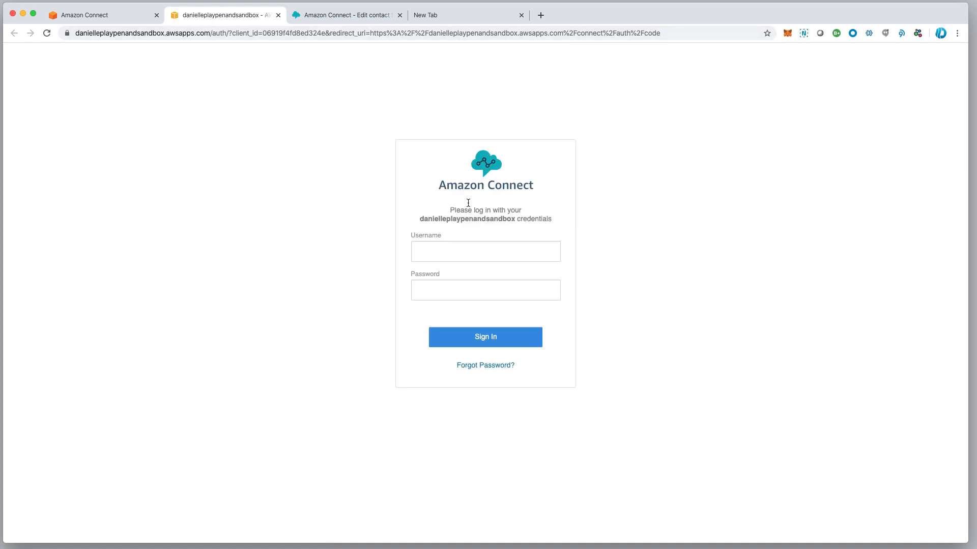
pyautogui.click(444, 249)
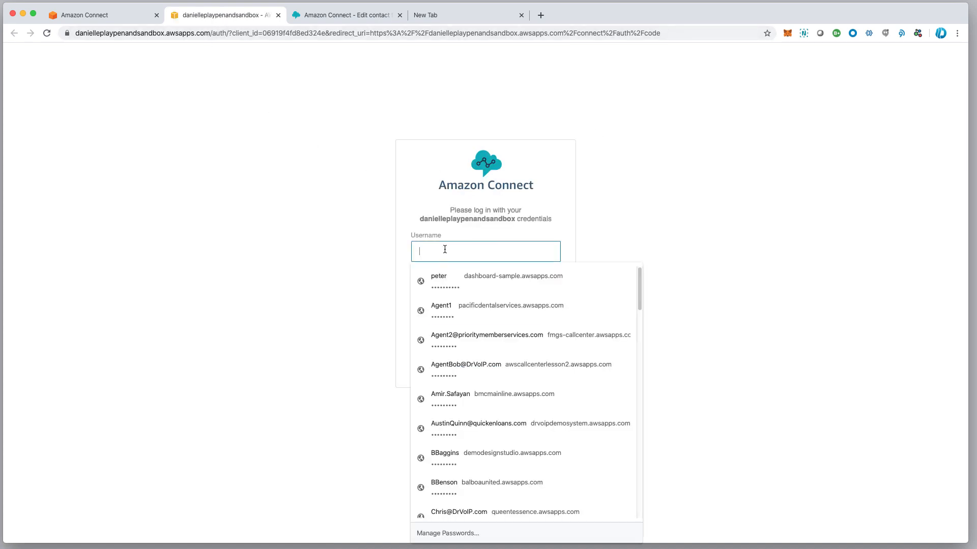
pyautogui.write('DrVoIP')
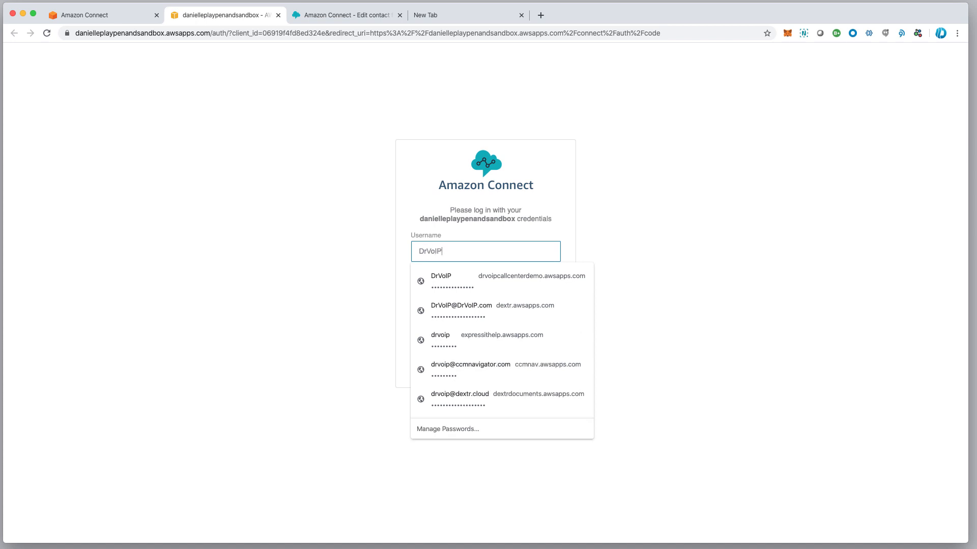
pyautogui.press('Tab')
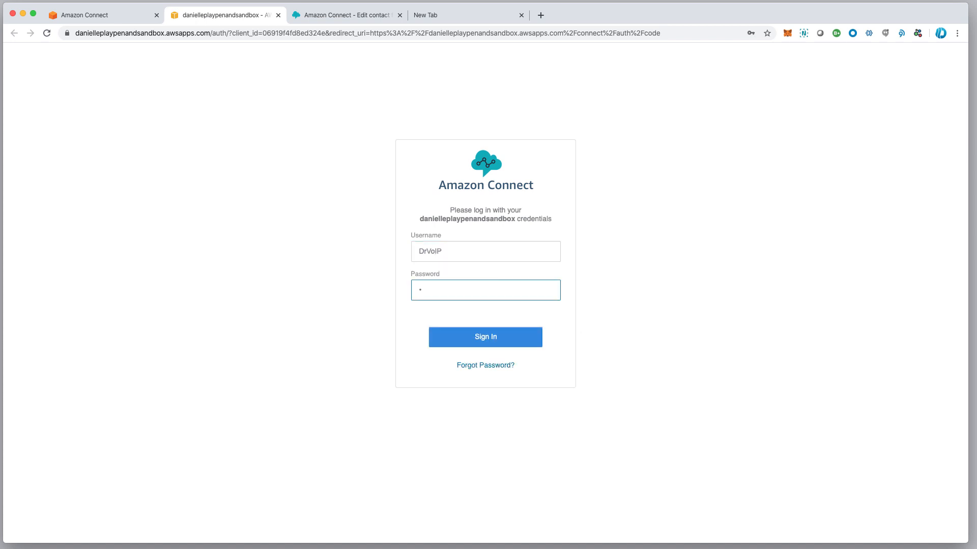
pyautogui.write('••••••••••')
pyautogui.click(489, 339)
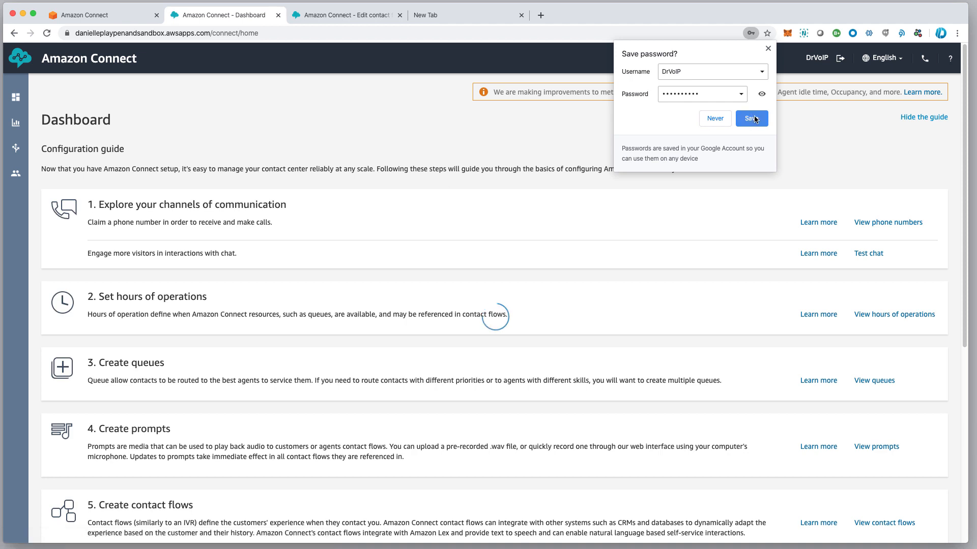
# Let the browser save the login, then scroll through the Dashboard's configuration guide
pyautogui.click(753, 116)
pyautogui.scroll(-1, 310, 108)
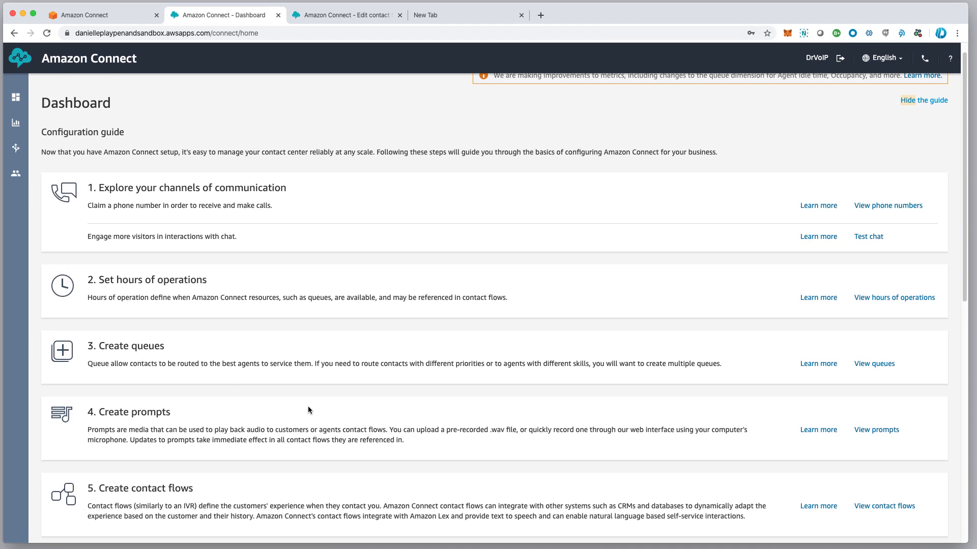
pyautogui.scroll(-2, 307, 406)
pyautogui.scroll(3, 305, 403)
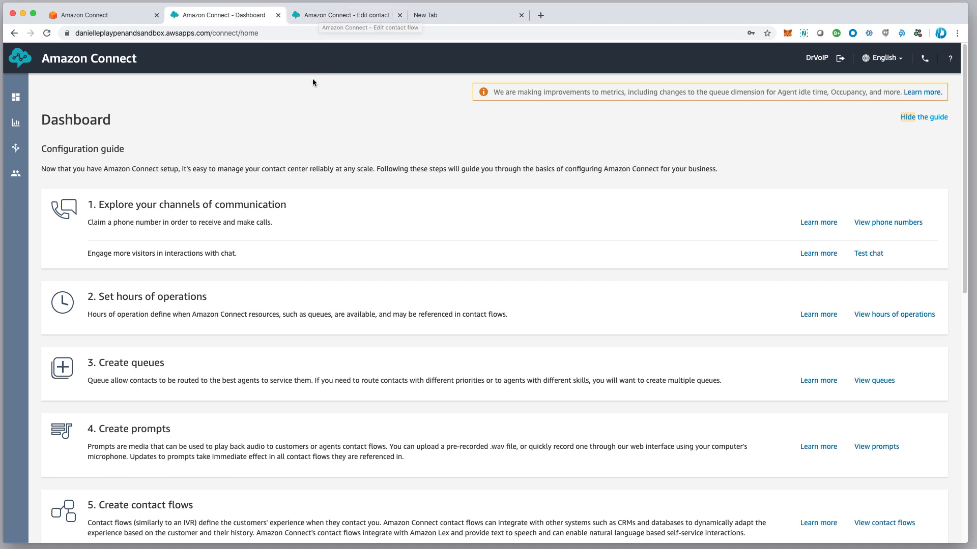
pyautogui.scroll(-1, 301, 131)
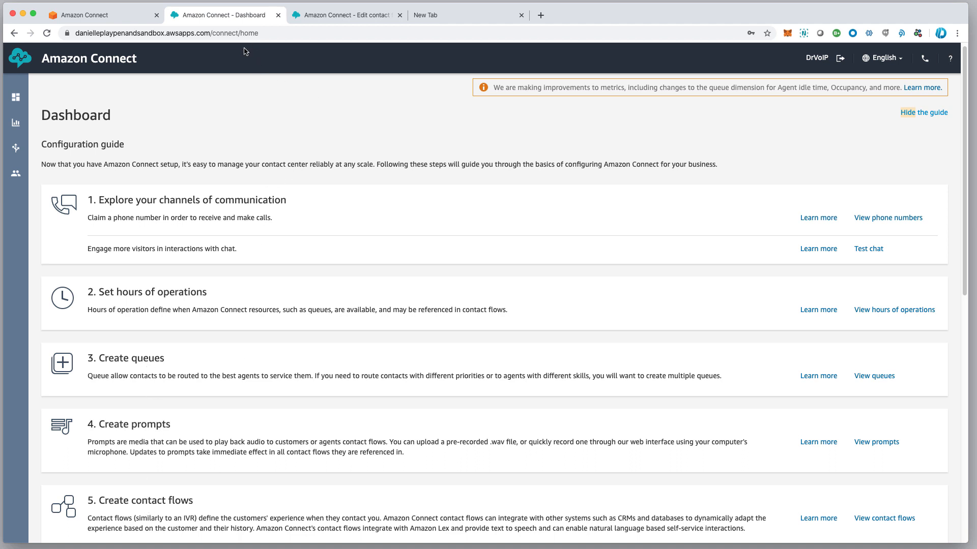
# Open the Contact flows list from the Routing menu in the sidebar
pyautogui.moveTo(17, 151)
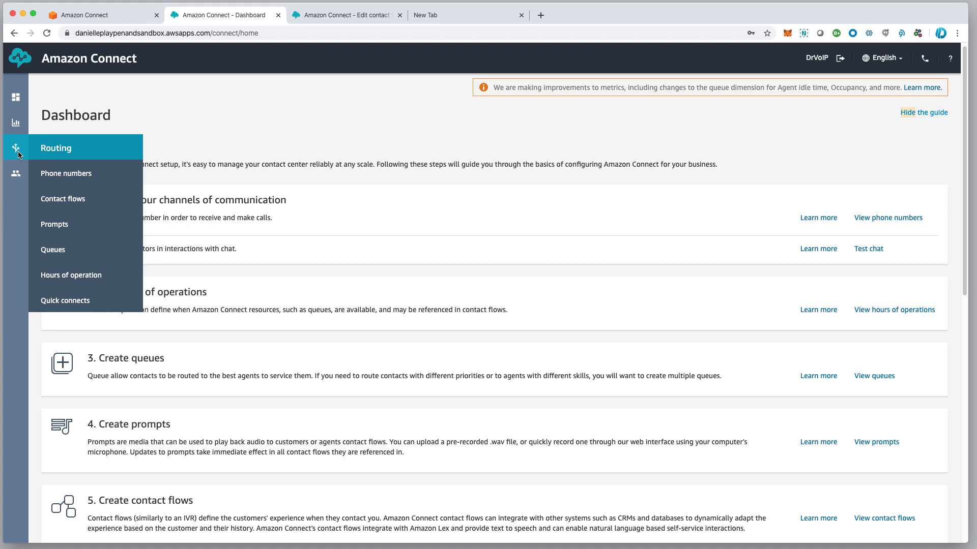
pyautogui.scroll(-1, 79, 200)
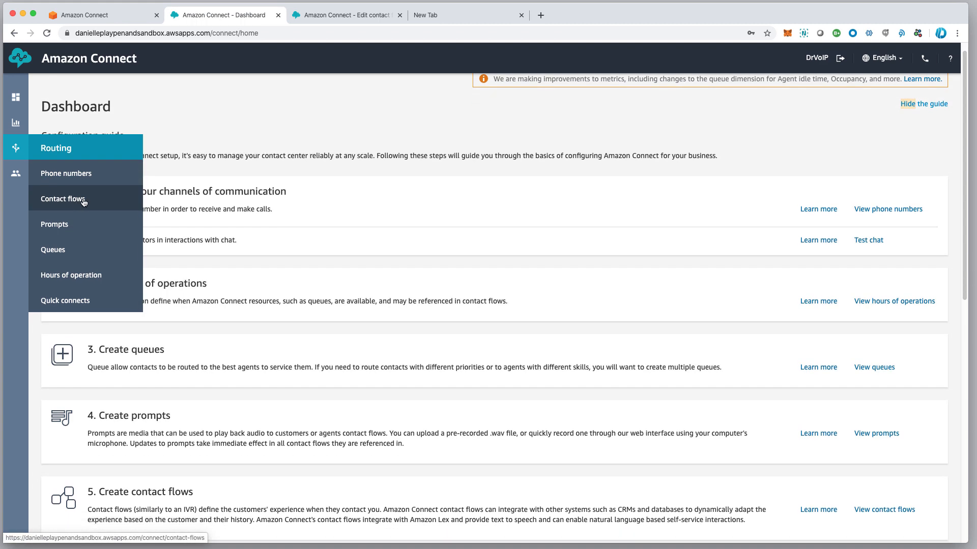
pyautogui.click(83, 203)
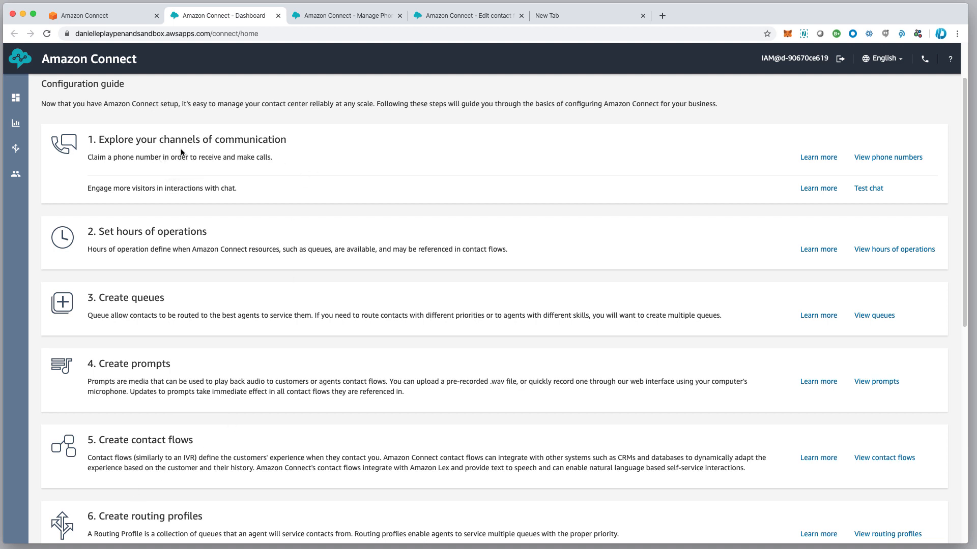
# Scroll back up to the Dashboard's configuration guide, starting with claiming a phone number
pyautogui.scroll(1, 181, 151)
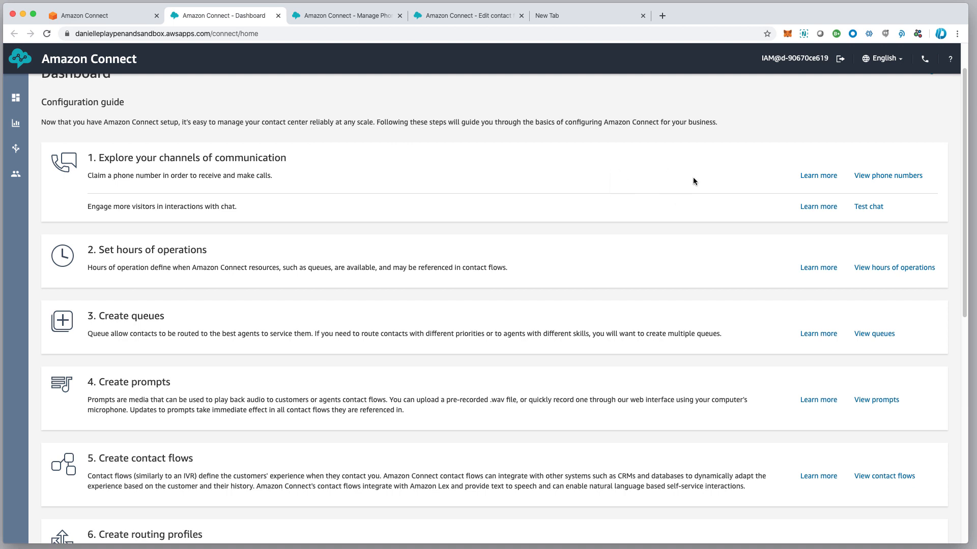
pyautogui.click(883, 178)
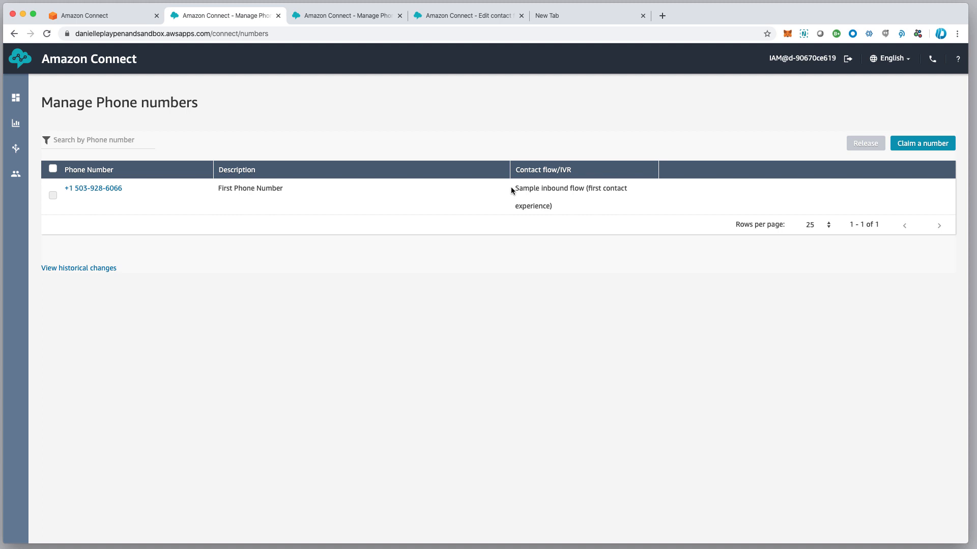
pyautogui.moveTo(511, 187); pyautogui.dragTo(648, 206)
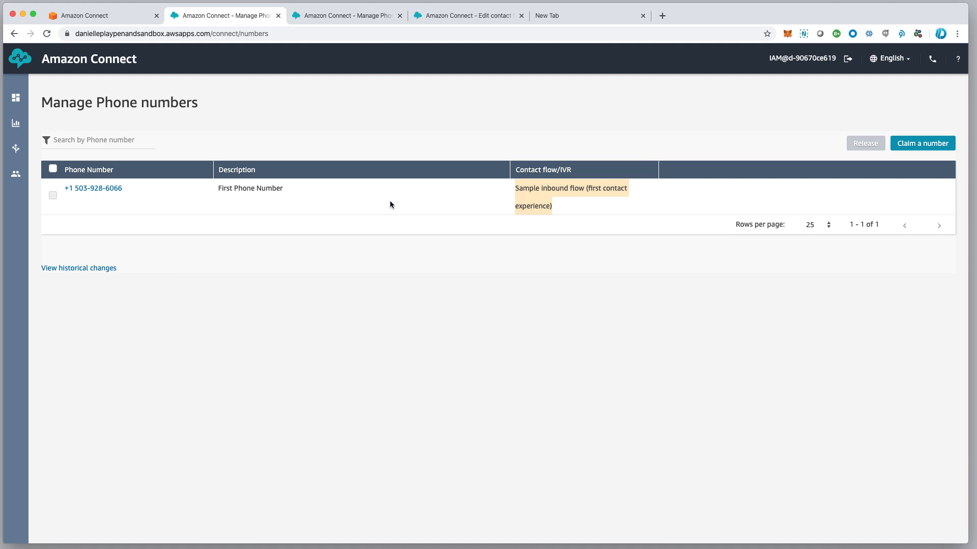
pyautogui.click(101, 189)
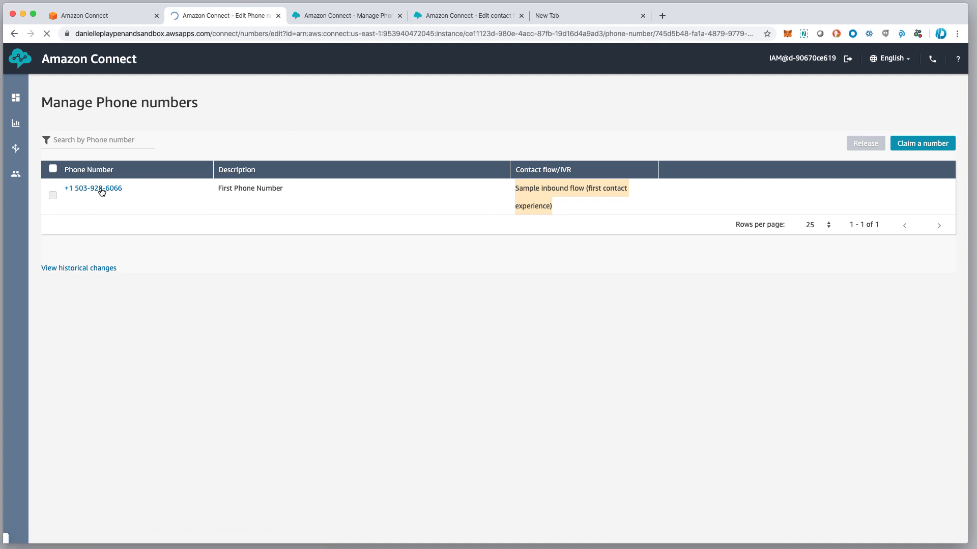
pyautogui.click(111, 250)
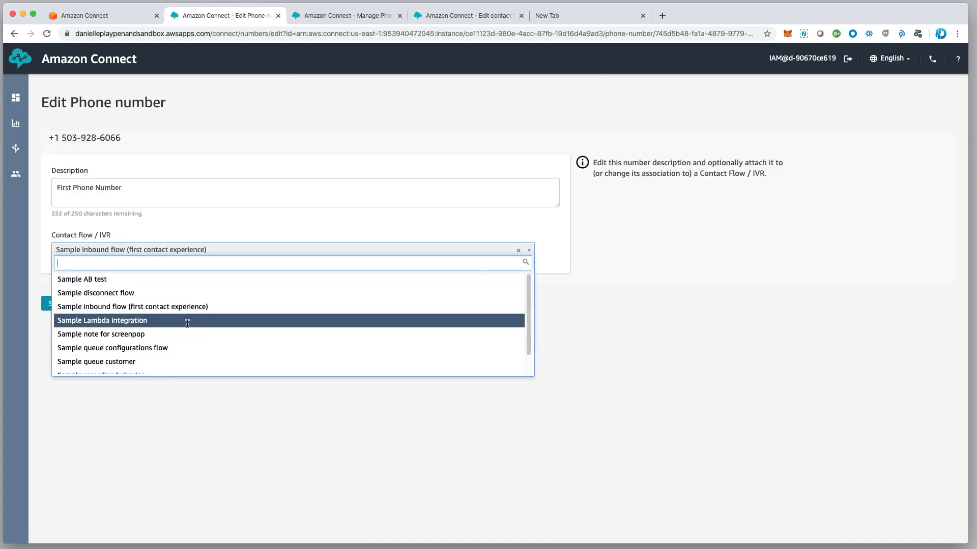
pyautogui.click(278, 131)
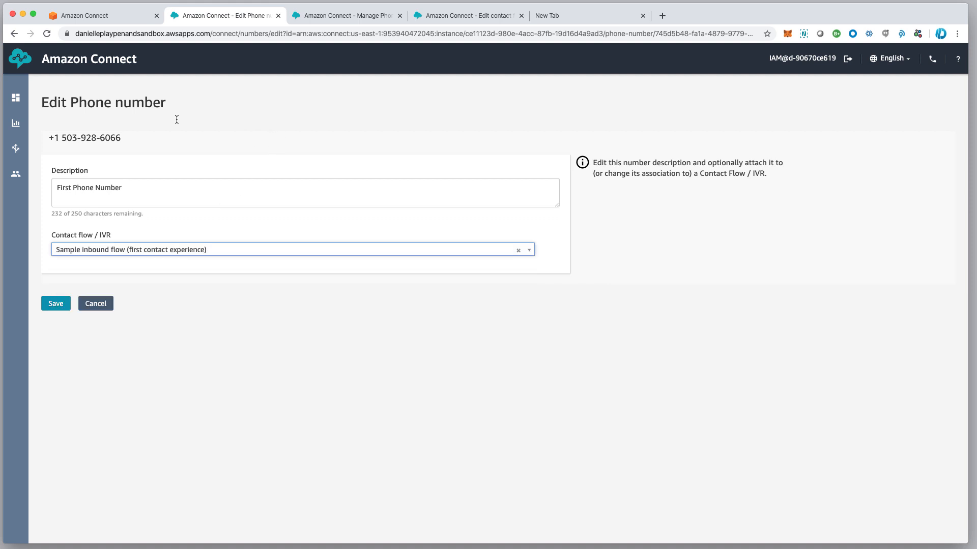
pyautogui.click(13, 34)
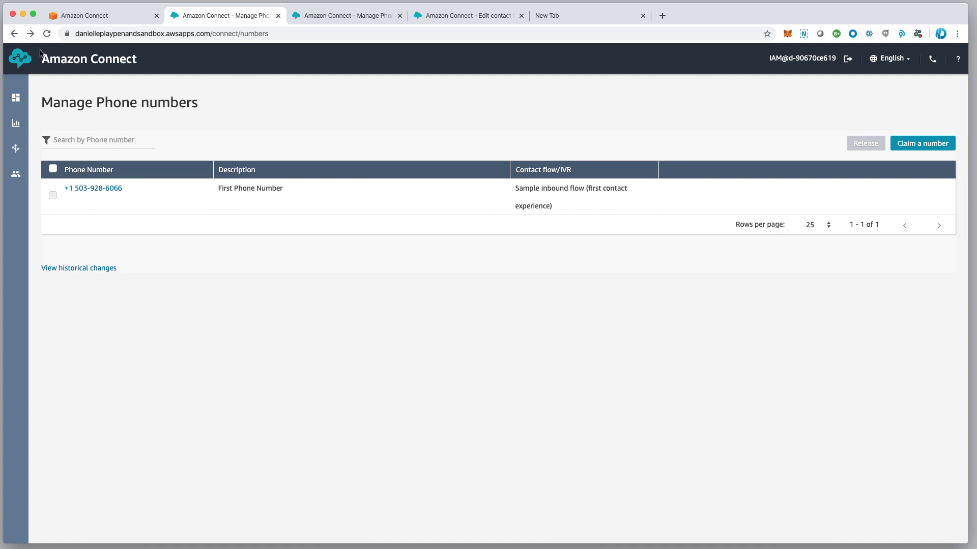
pyautogui.click(15, 35)
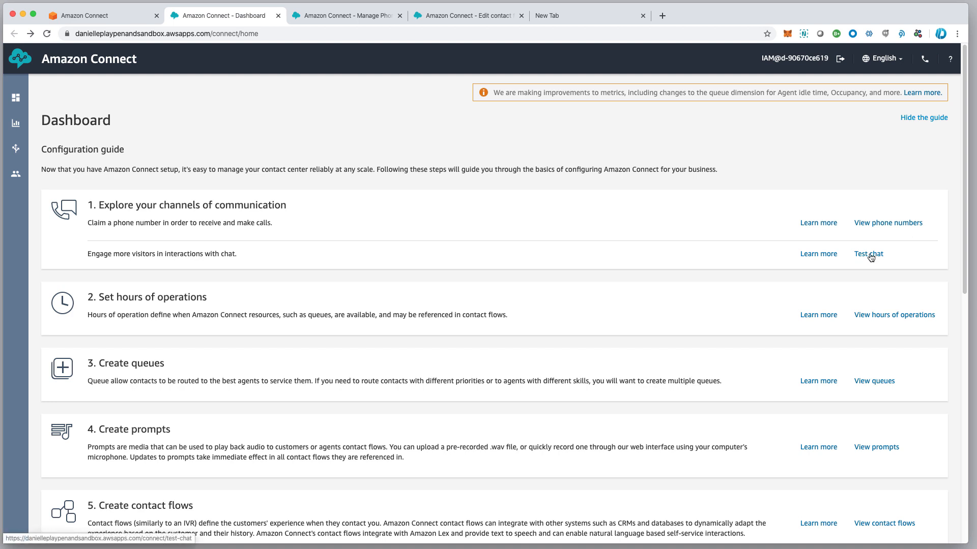
# Switch to the phone numbers page and open the Hours of operation list from Routing
pyautogui.scroll(-1, 871, 257)
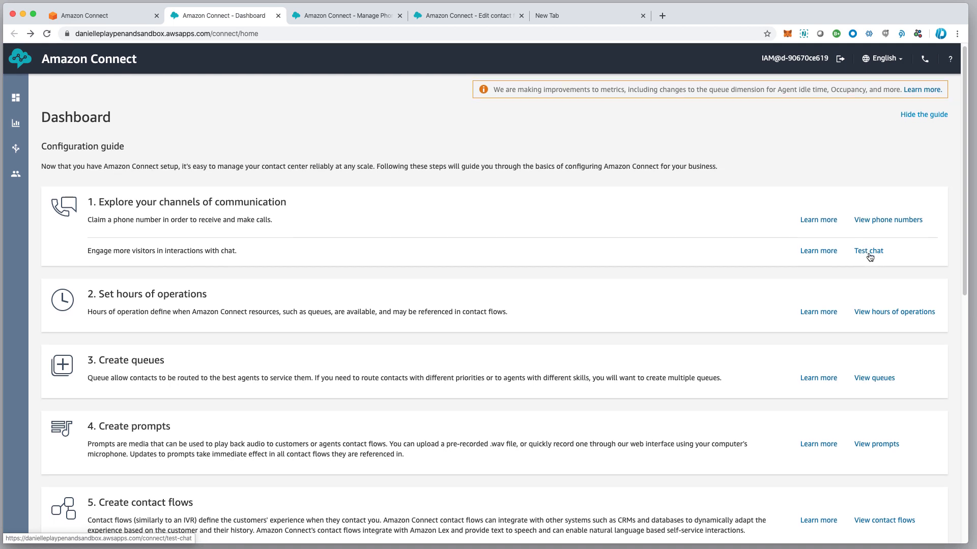
pyautogui.scroll(-1, 870, 256)
pyautogui.scroll(-1, 870, 256)
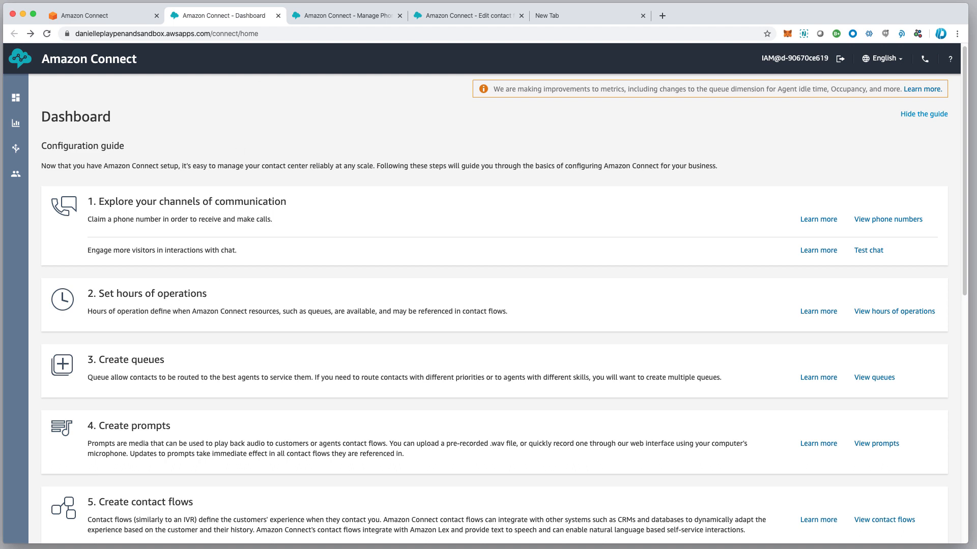
pyautogui.click(324, 15)
pyautogui.moveTo(20, 150)
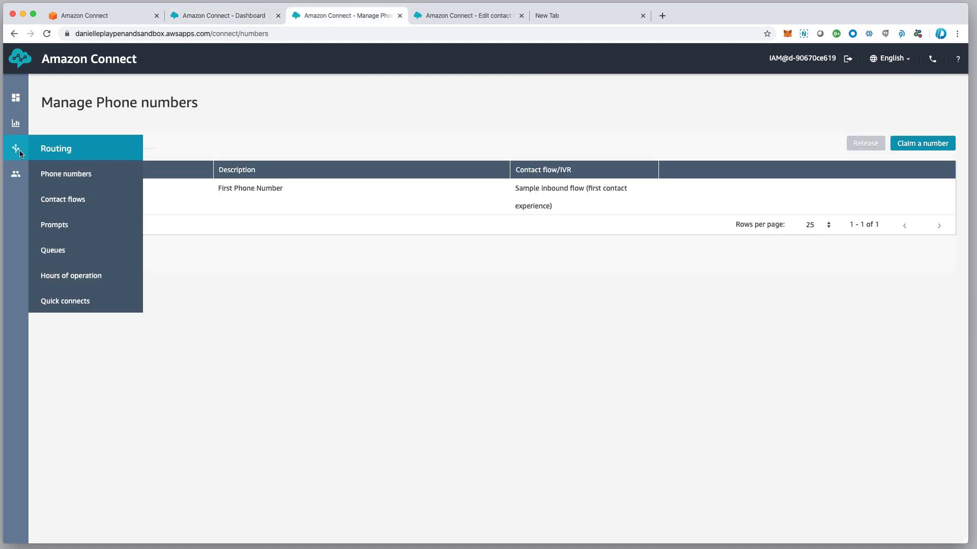
pyautogui.click(77, 277)
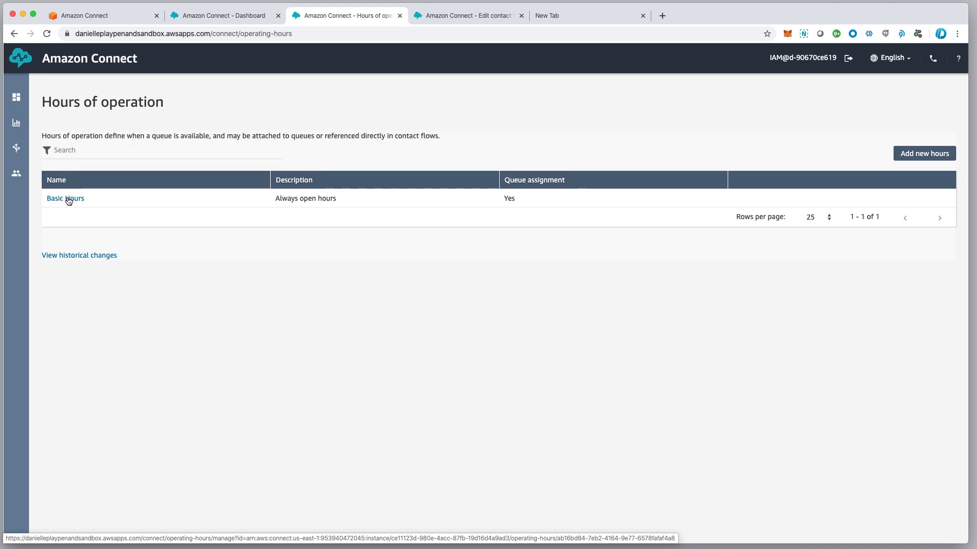
# Review the Basic Hours entry, then start a new blank hours-of-operation form
pyautogui.click(67, 198)
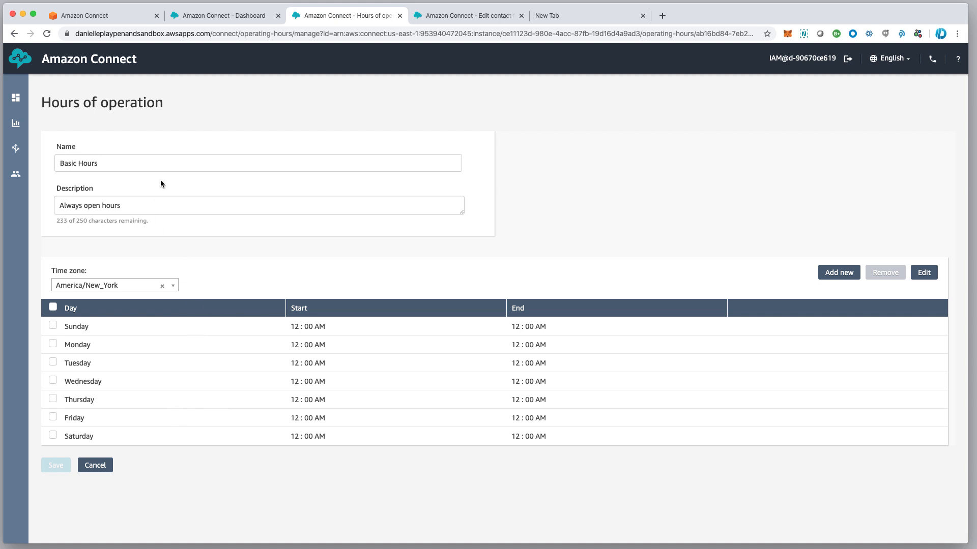
pyautogui.click(14, 34)
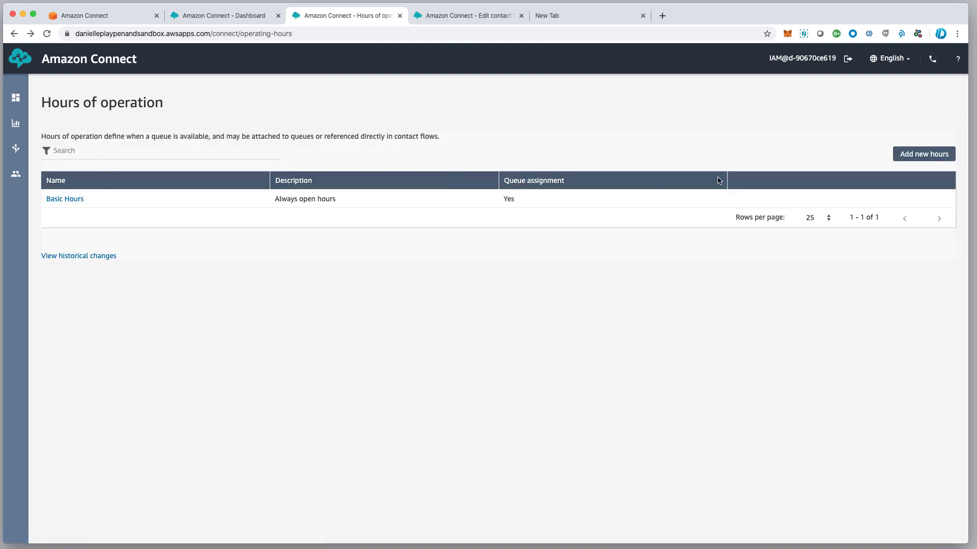
pyautogui.click(923, 156)
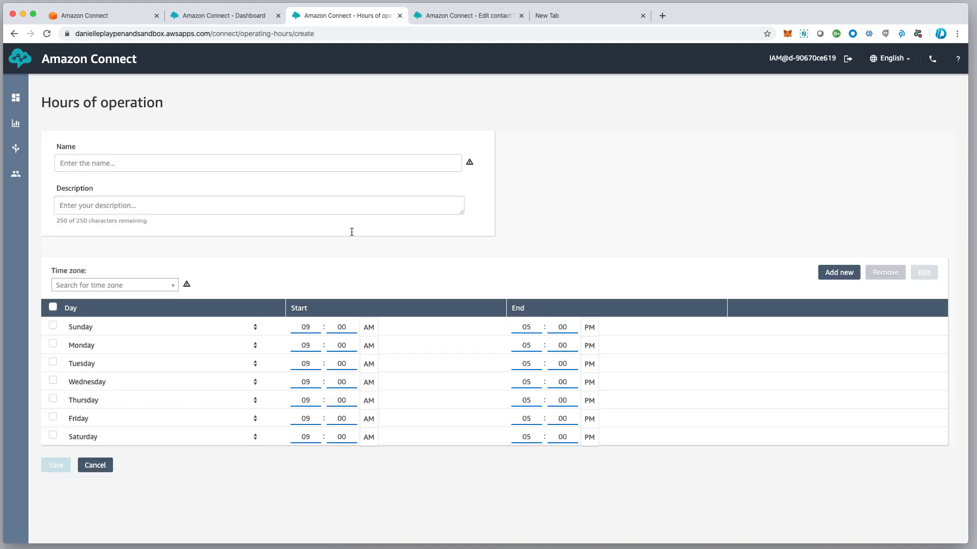
# Name the new hours 'MainGreeting' with description 'Standard On Hours', correcting the typos
pyautogui.click(90, 159)
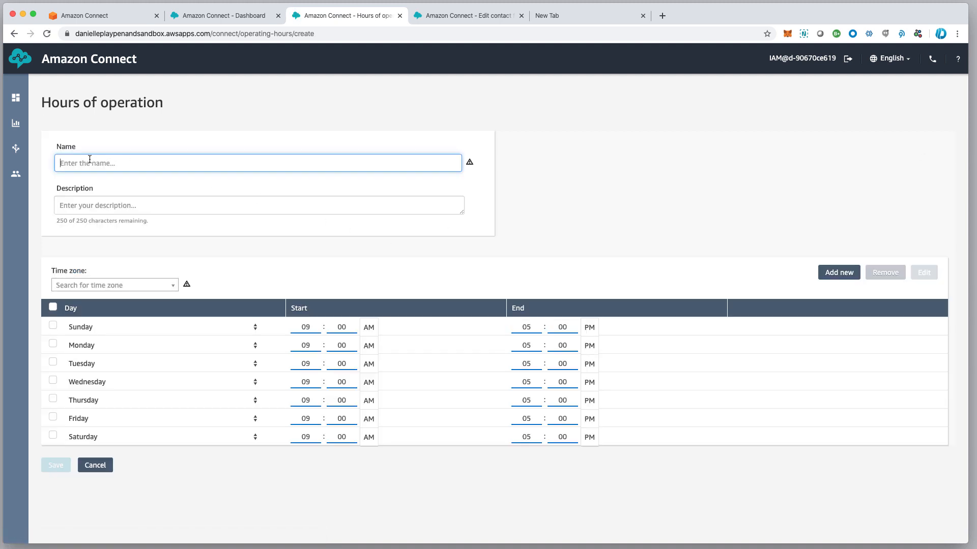
pyautogui.write('MAinGre')
pyautogui.press('BackSpace')
pyautogui.press('BackSpace')
pyautogui.press('BackSpace')
pyautogui.press('BackSpace')
pyautogui.write('ainGreeting')
pyautogui.click(92, 206)
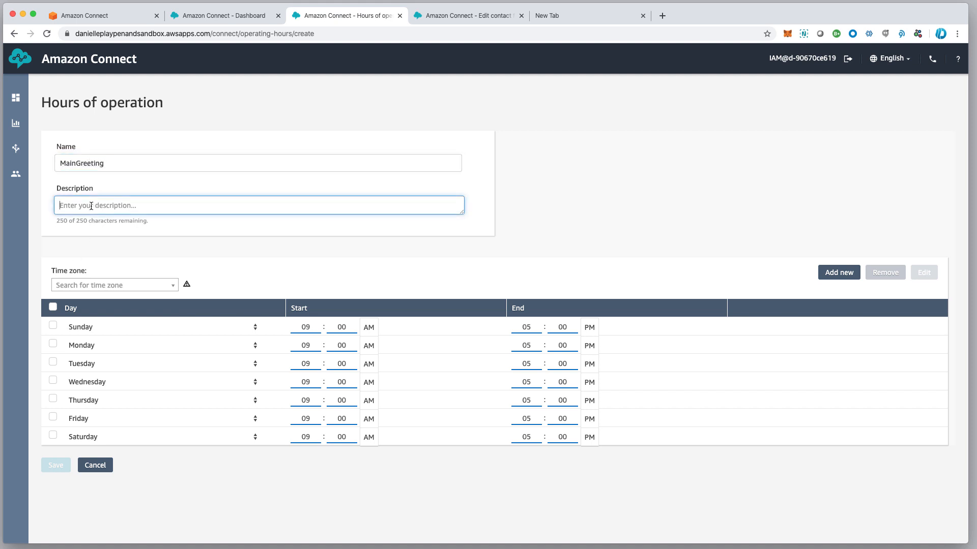
pyautogui.write('Standard On HOurs')
pyautogui.click(111, 206)
pyautogui.press('BackSpace')
pyautogui.write('o')
# Change the time zone from an initial EST choice to America/New_York
pyautogui.click(173, 286)
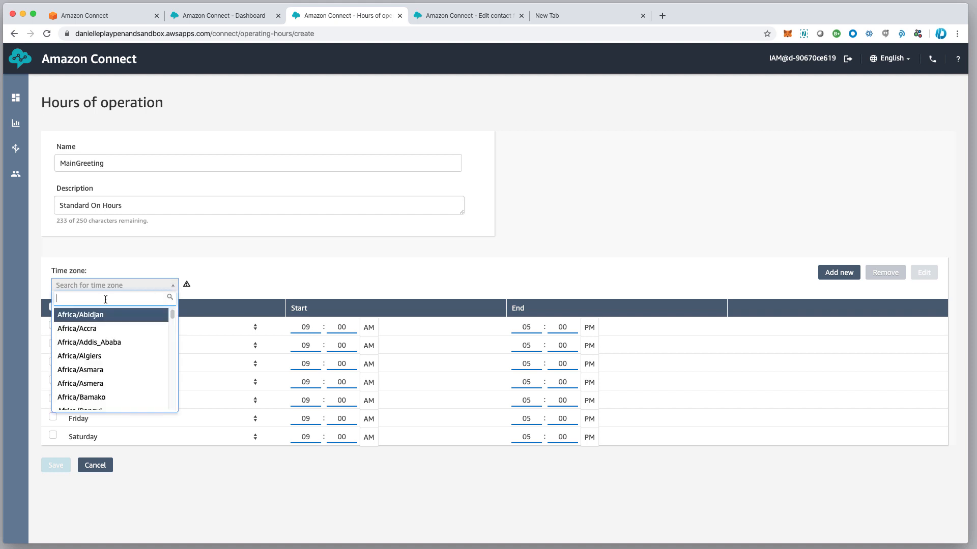
pyautogui.write('EST')
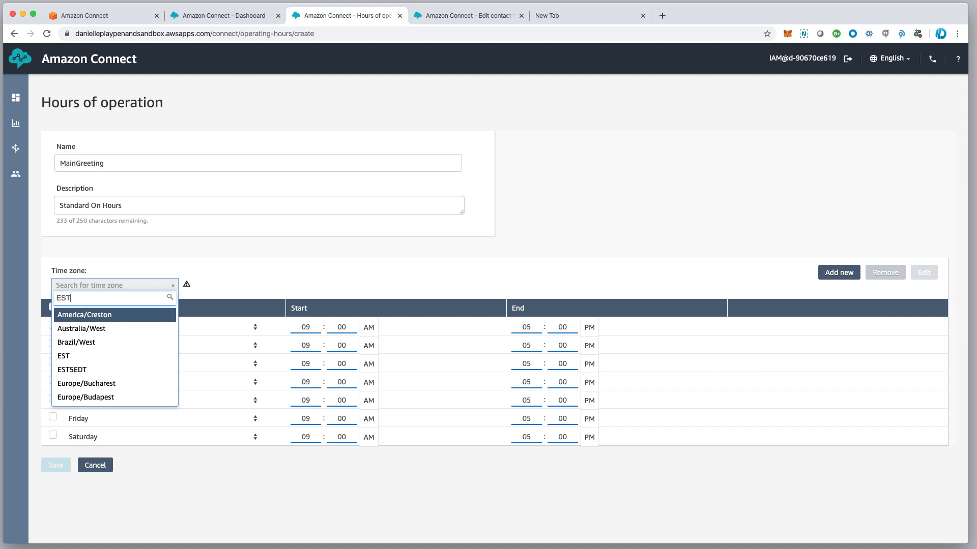
pyautogui.click(64, 361)
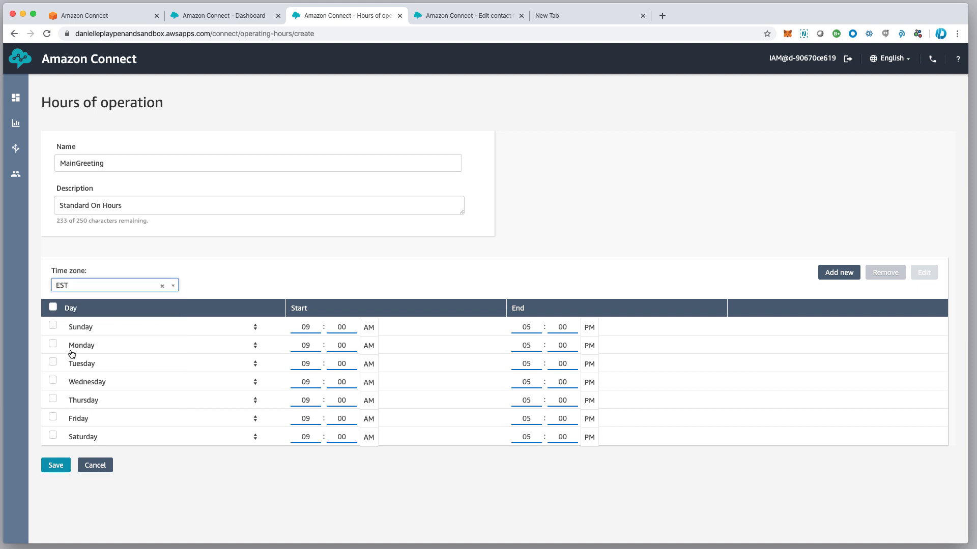
pyautogui.click(89, 286)
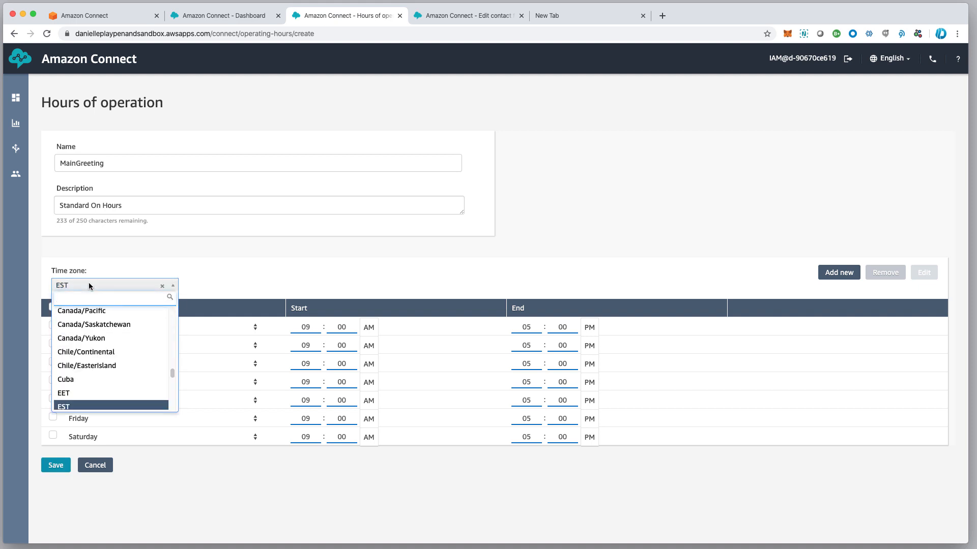
pyautogui.write('new ')
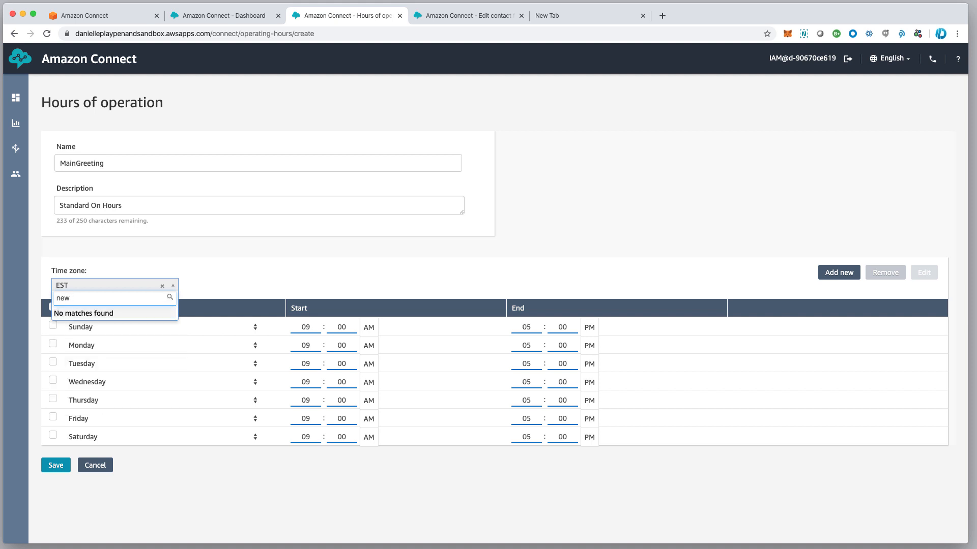
pyautogui.write('ryor')
pyautogui.press('BackSpace')
pyautogui.press('Tab')
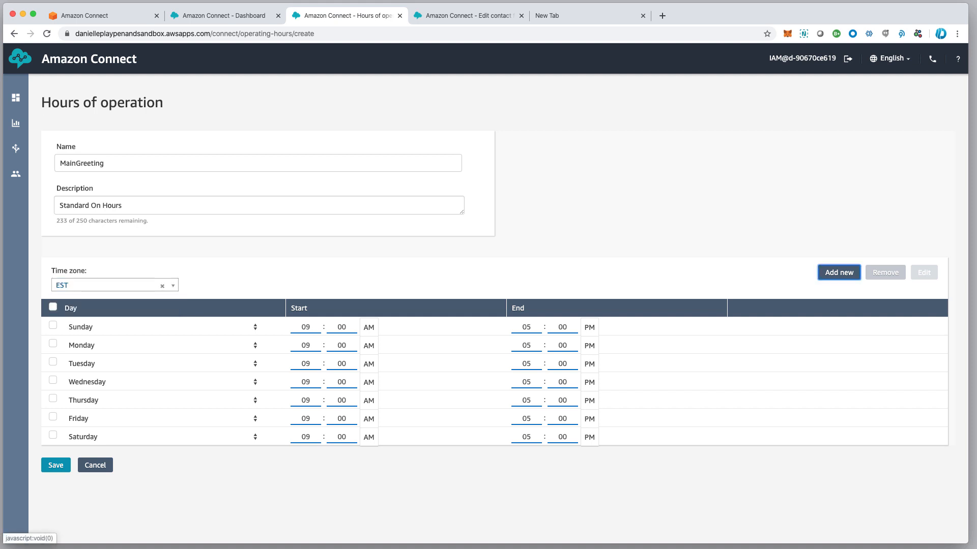
pyautogui.click(151, 285)
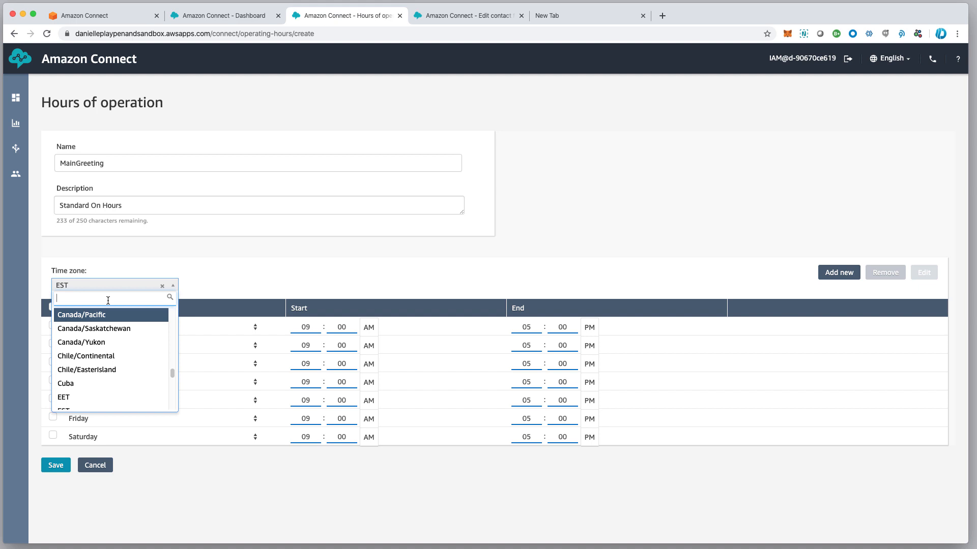
pyautogui.write('new')
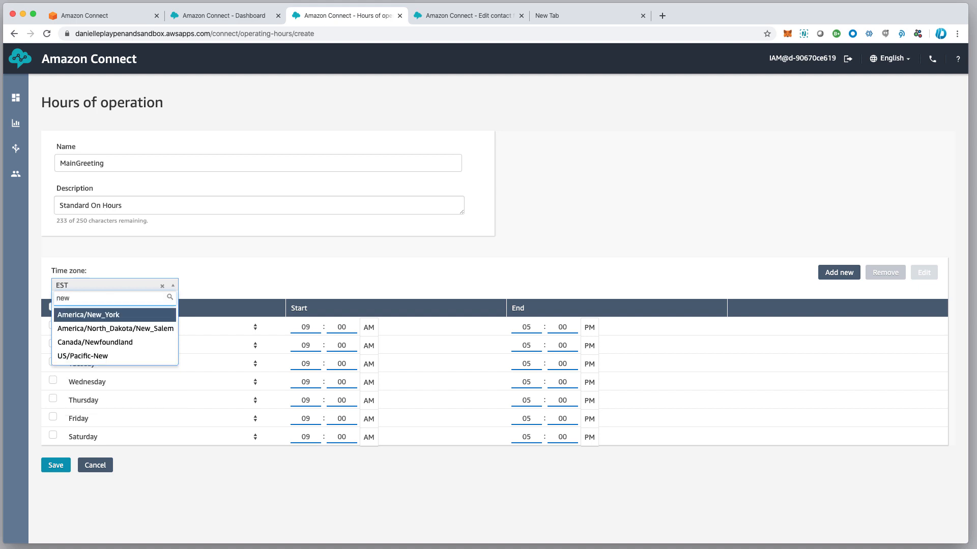
pyautogui.click(127, 319)
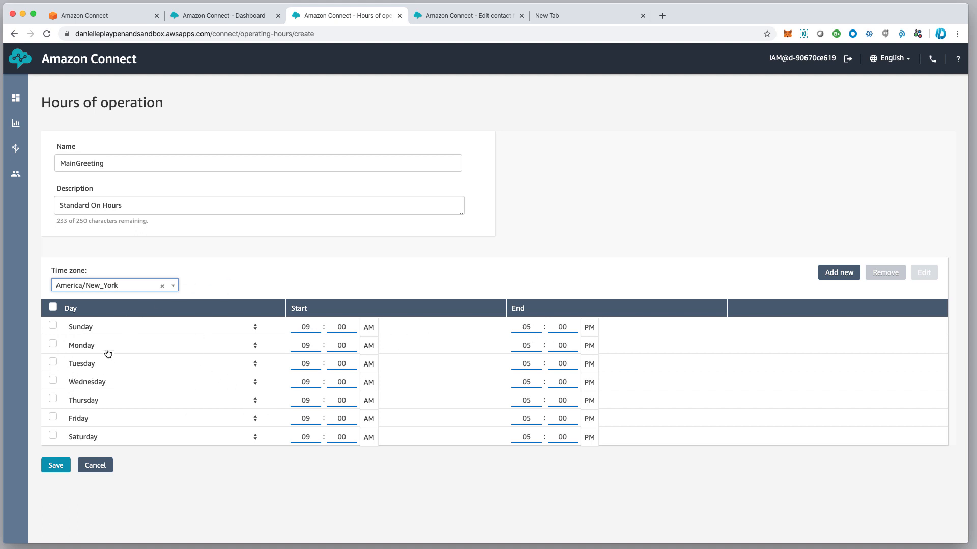
# Remove Sunday and Saturday so MainGreeting runs Monday–Friday 9:00 AM–5:00 PM, and save it
pyautogui.click(53, 326)
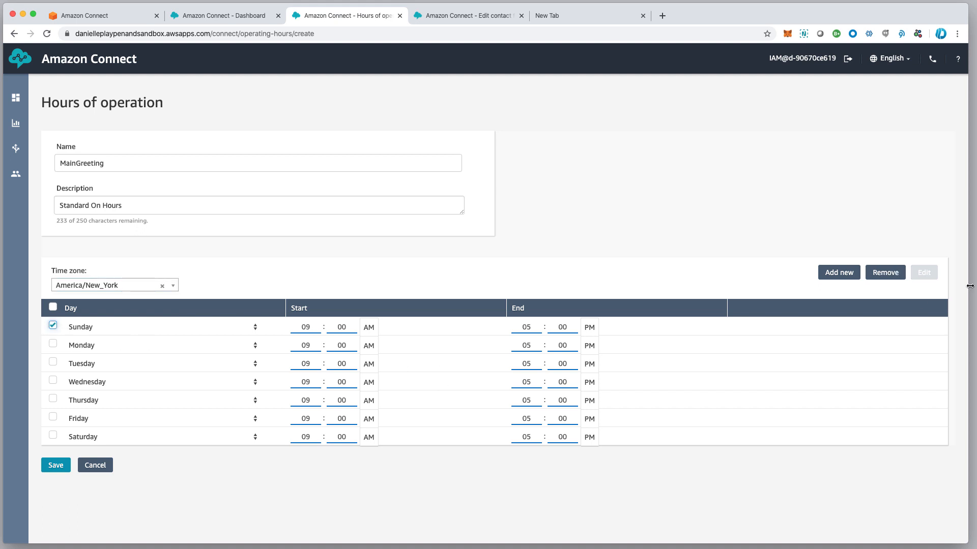
pyautogui.click(885, 273)
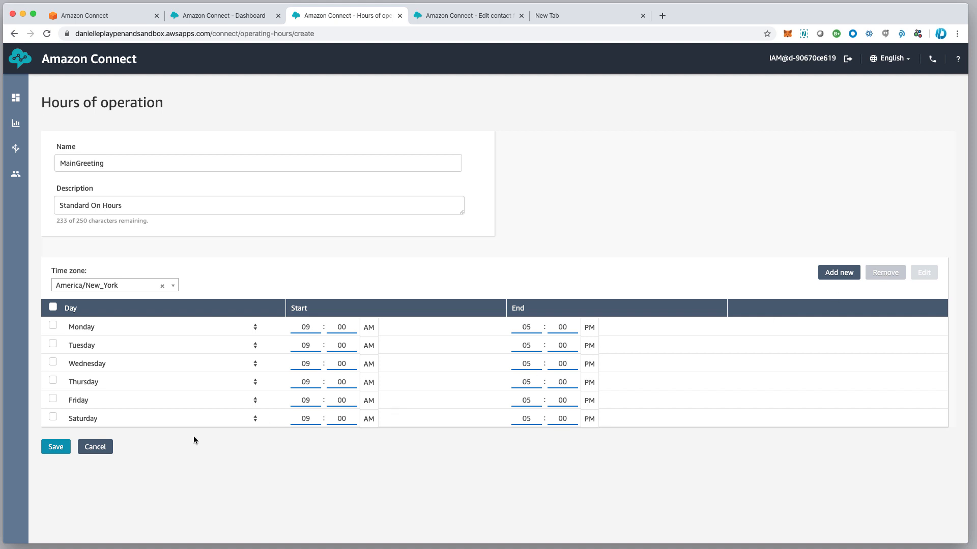
pyautogui.click(53, 417)
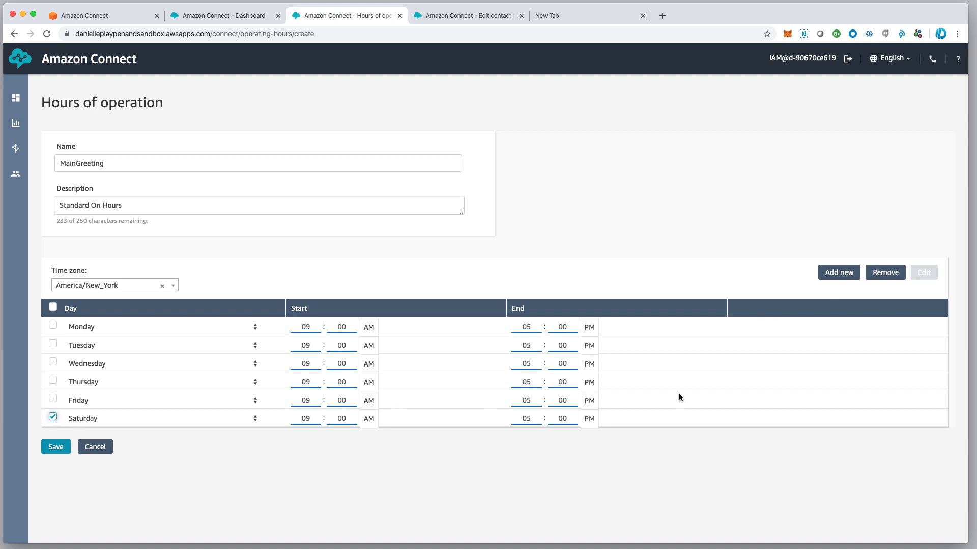
pyautogui.click(882, 272)
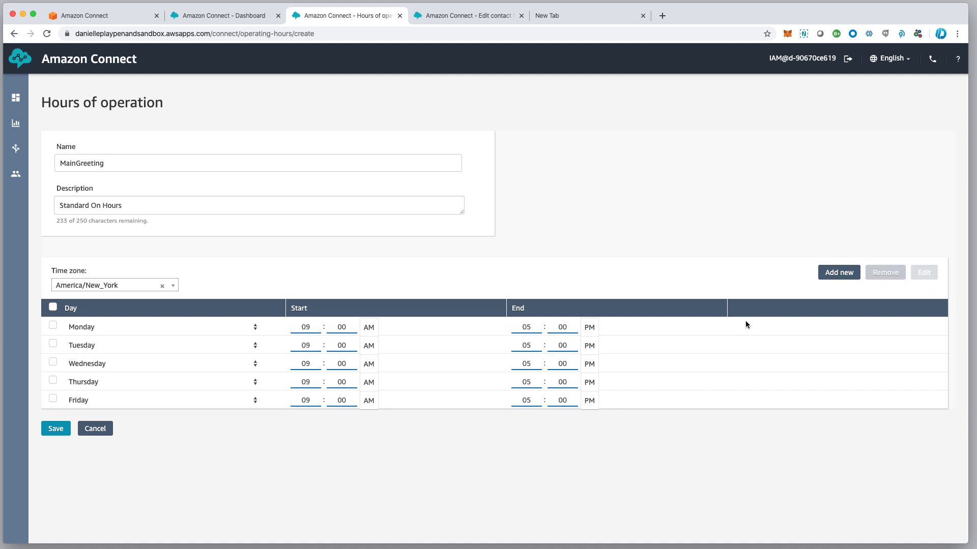
pyautogui.click(303, 328)
pyautogui.click(56, 429)
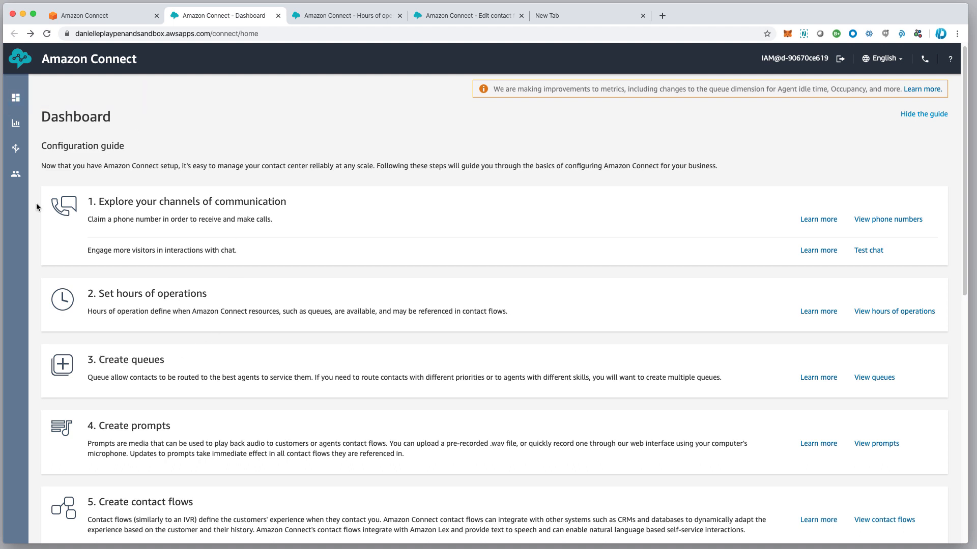
# Return to the saved MainGreeting hours page and open the Queues list from Routing
pyautogui.moveTo(20, 147)
pyautogui.click(328, 15)
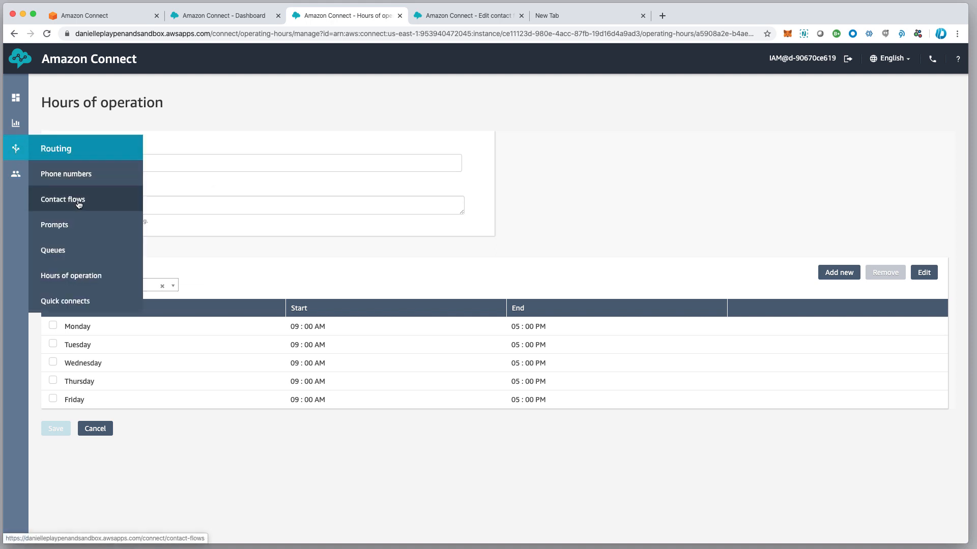
pyautogui.click(53, 255)
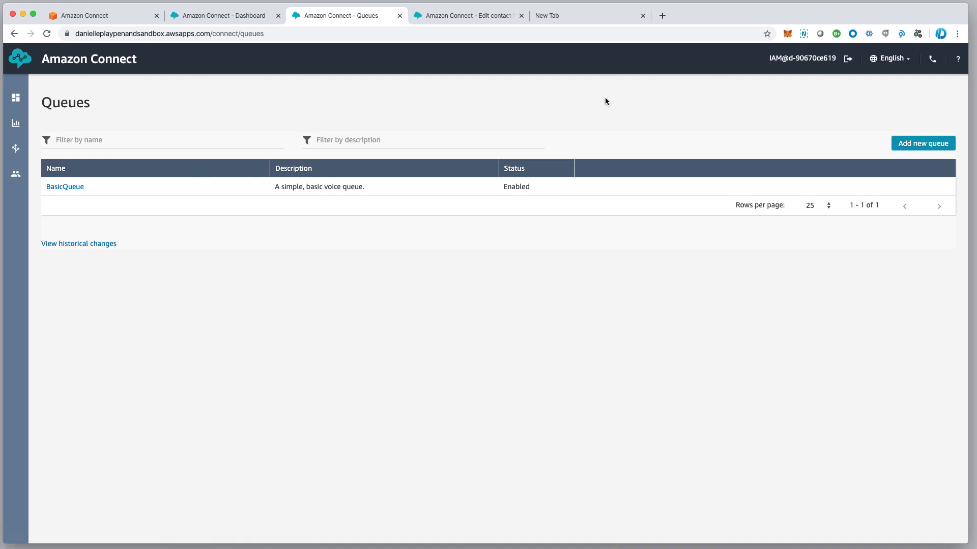
# Start a new queue and enter CustomerService as both its name and description
pyautogui.click(919, 144)
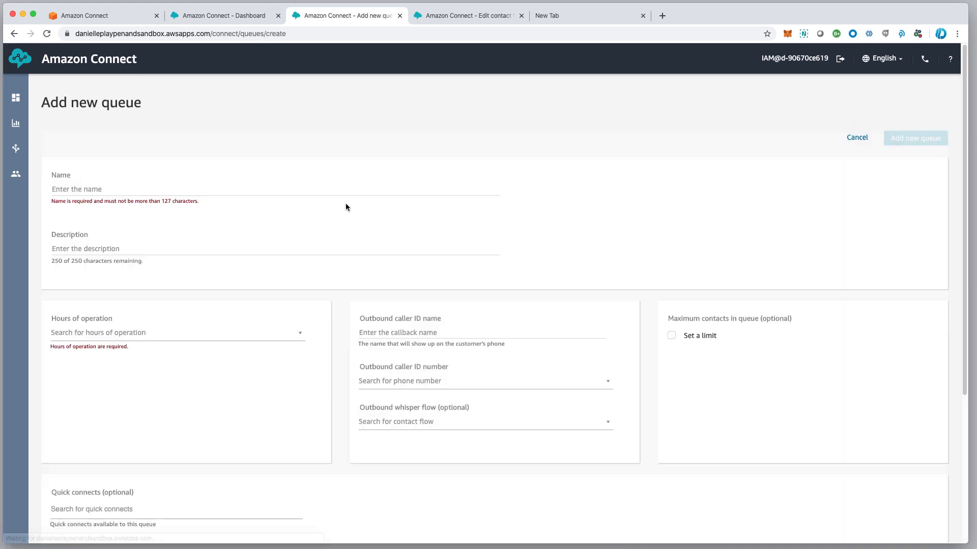
pyautogui.click(140, 185)
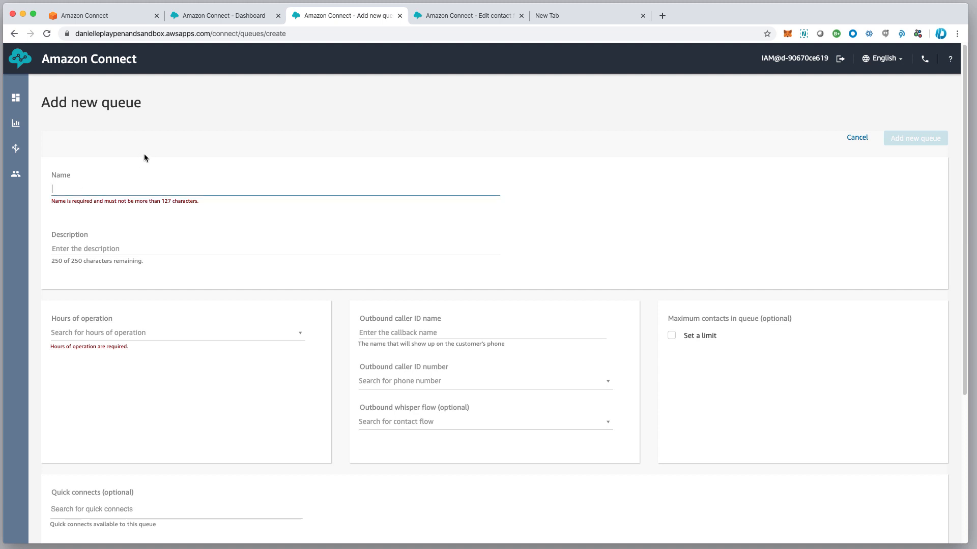
pyautogui.write('Custom')
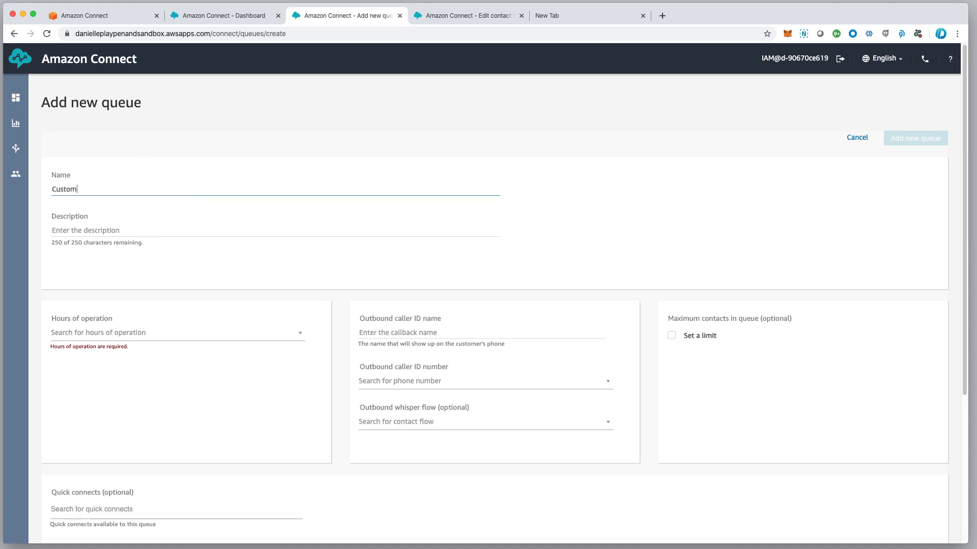
pyautogui.write('erServvic')
pyautogui.press('BackSpace')
pyautogui.press('BackSpace')
pyautogui.write('ic')
pyautogui.click(65, 232)
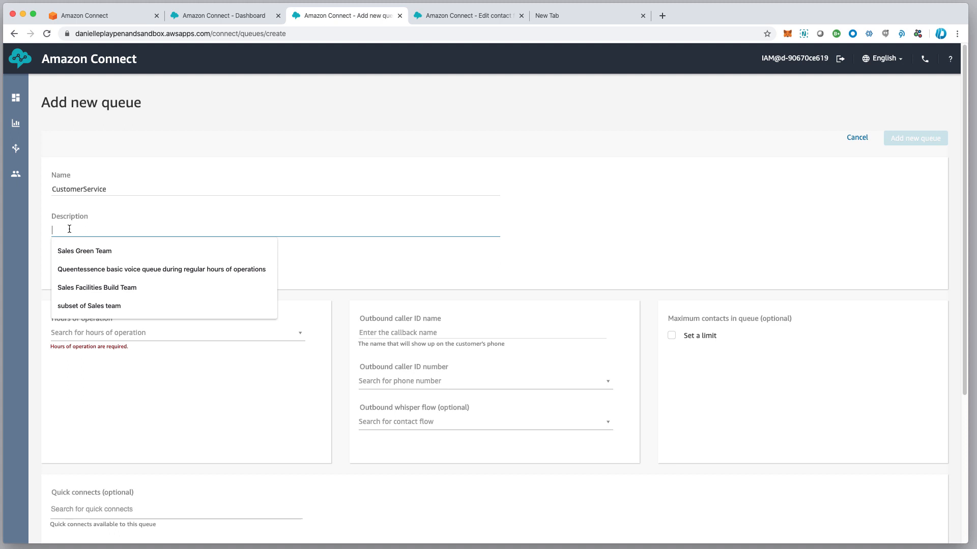
pyautogui.write('Custom')
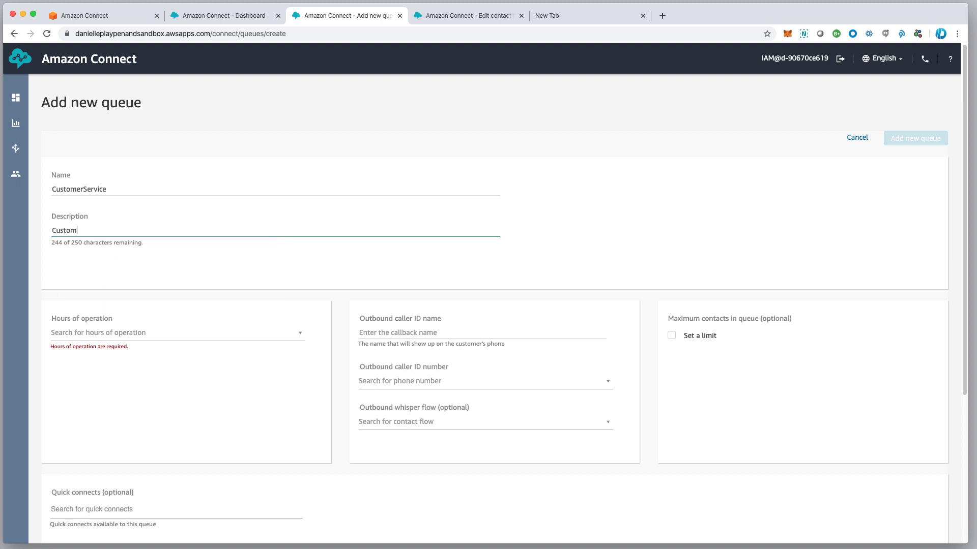
pyautogui.write('erSErvice')
pyautogui.press('BackSpace')
pyautogui.press('BackSpace')
pyautogui.press('BackSpace')
pyautogui.press('BackSpace')
pyautogui.press('BackSpace')
pyautogui.press('BackSpace')
pyautogui.write('ervice')
# Set the queue's hours to MainGreeting and its outbound caller ID to the claimed phone number
pyautogui.click(142, 337)
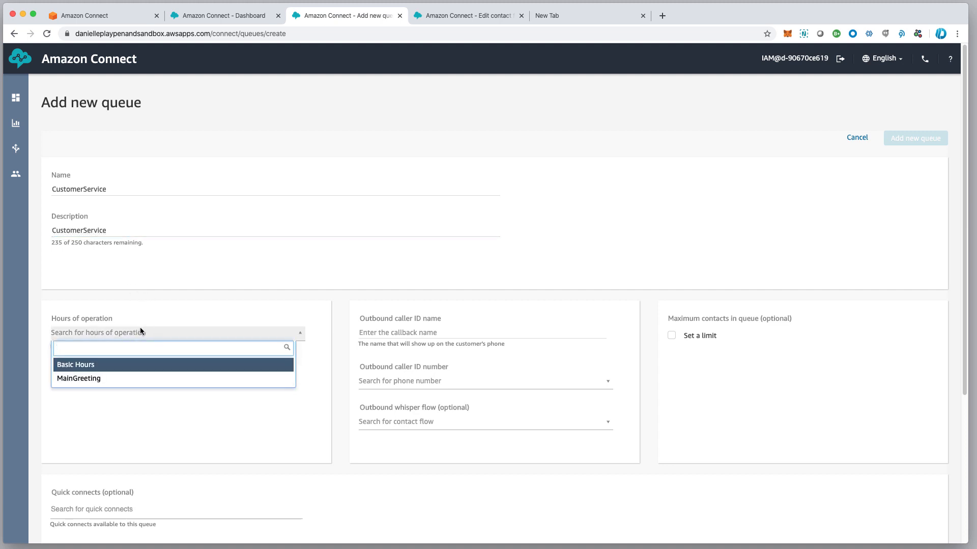
pyautogui.click(98, 380)
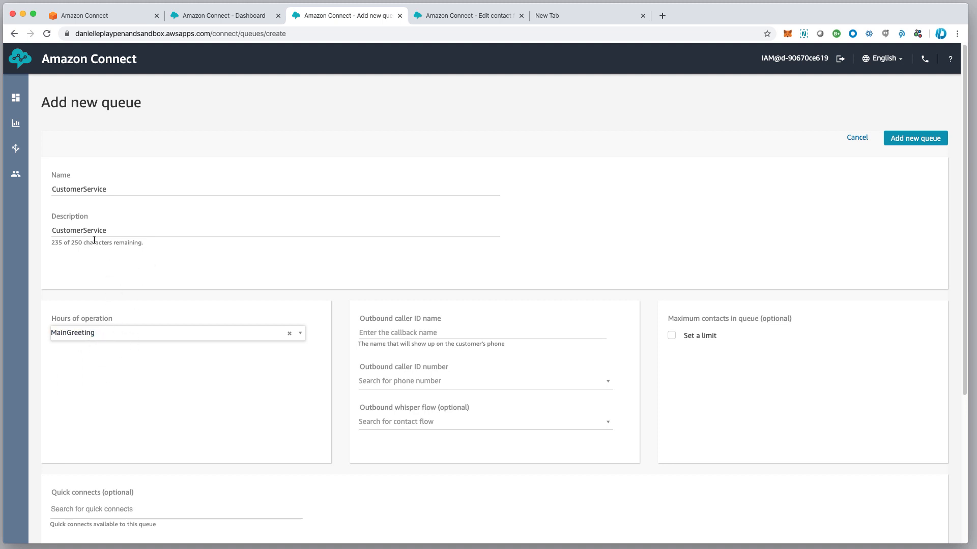
pyautogui.moveTo(130, 228); pyautogui.dragTo(40, 233)
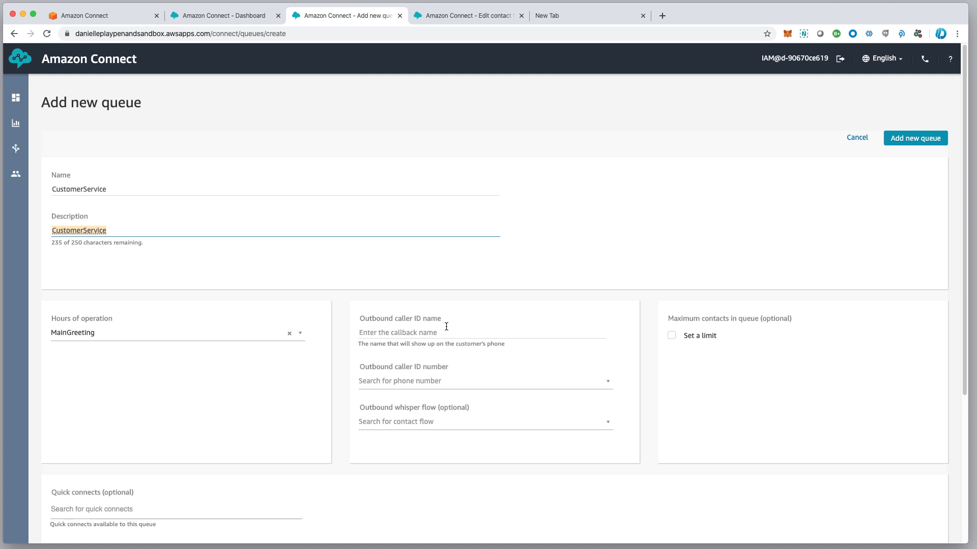
pyautogui.click(415, 381)
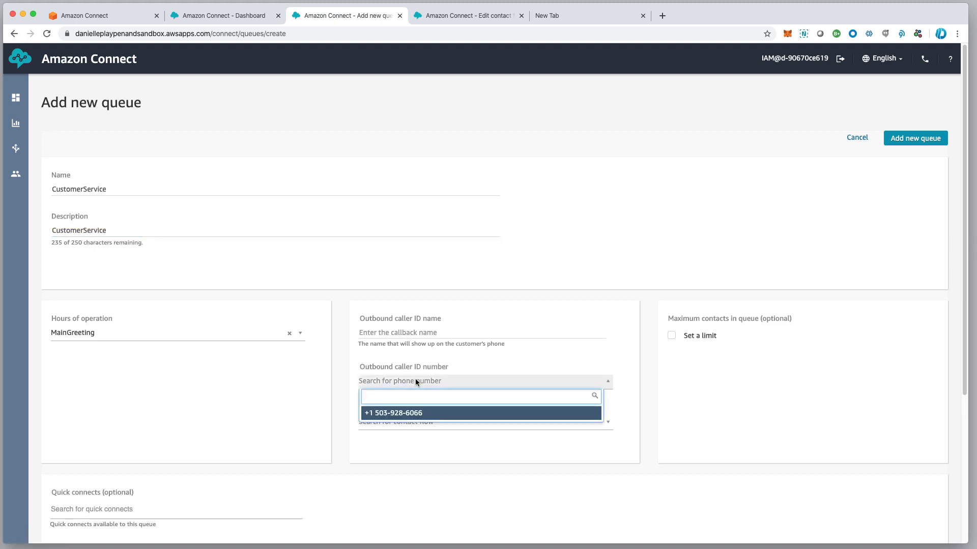
pyautogui.click(402, 414)
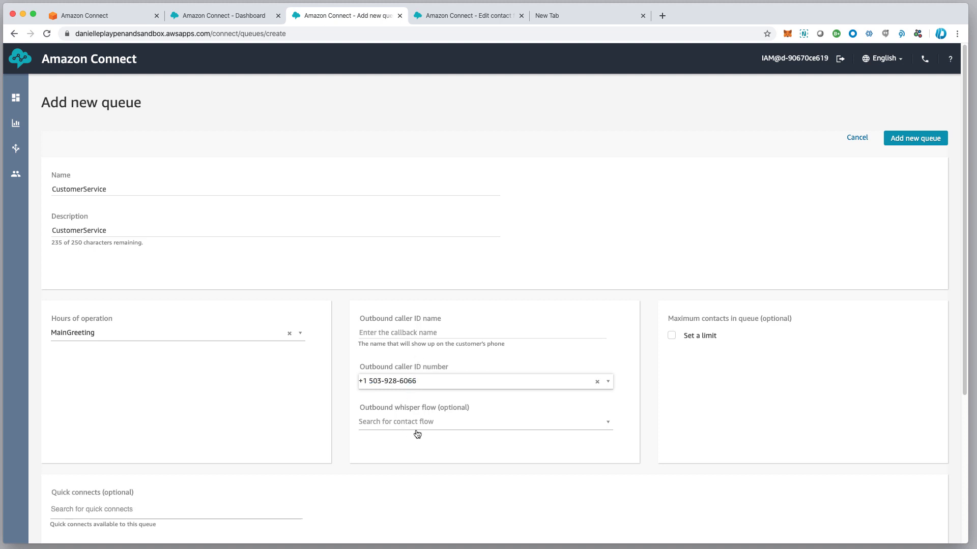
# Choose Default outbound as the queue's outbound whisper flow
pyautogui.scroll(-1, 420, 426)
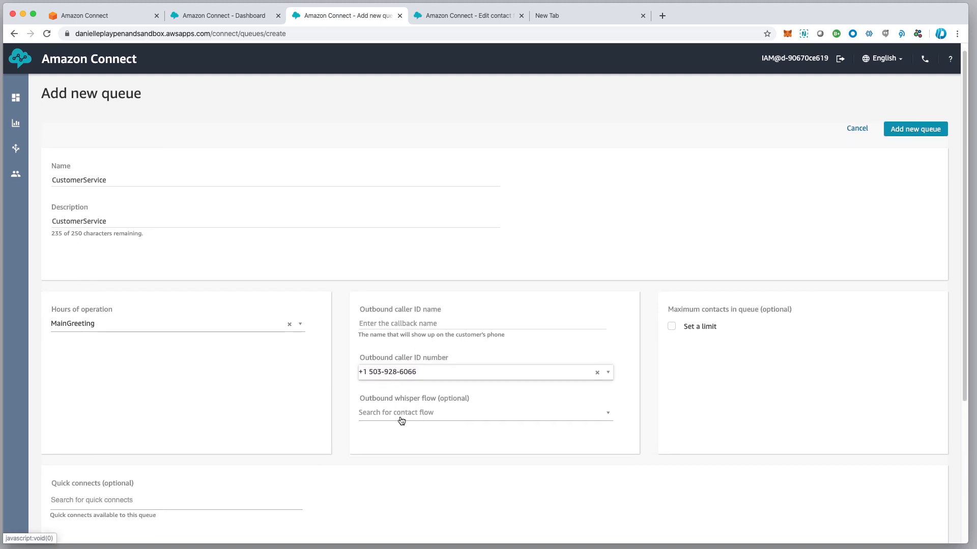
pyautogui.click(401, 417)
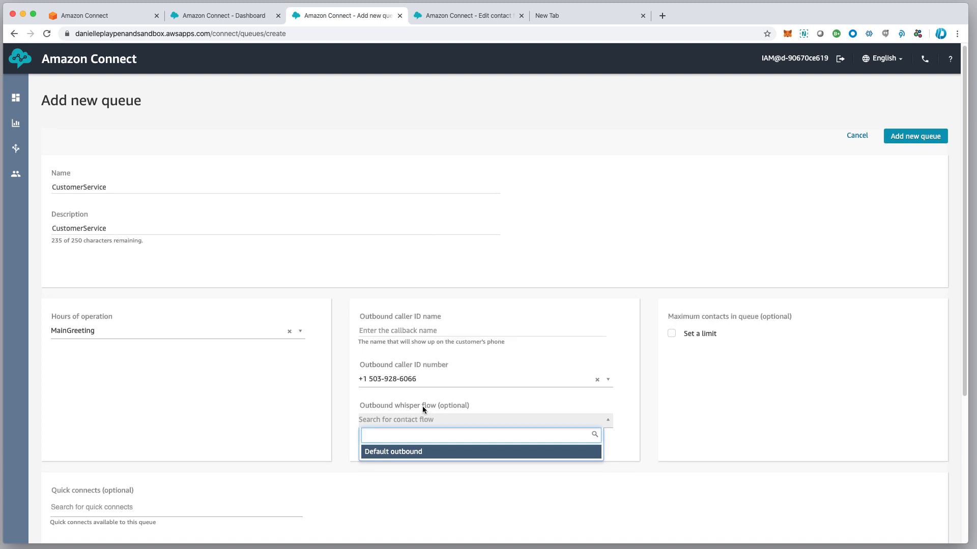
pyautogui.scroll(-1, 422, 406)
pyautogui.click(408, 450)
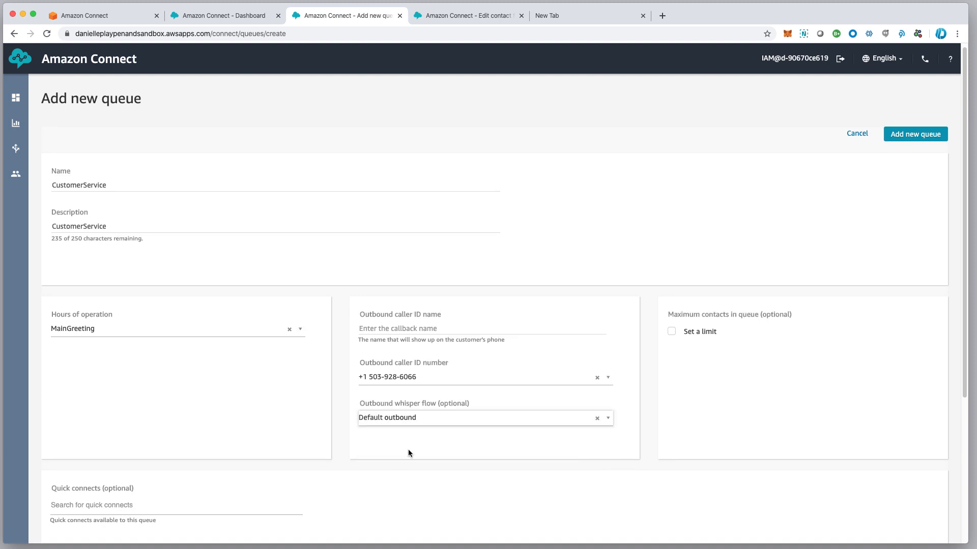
pyautogui.click(402, 420)
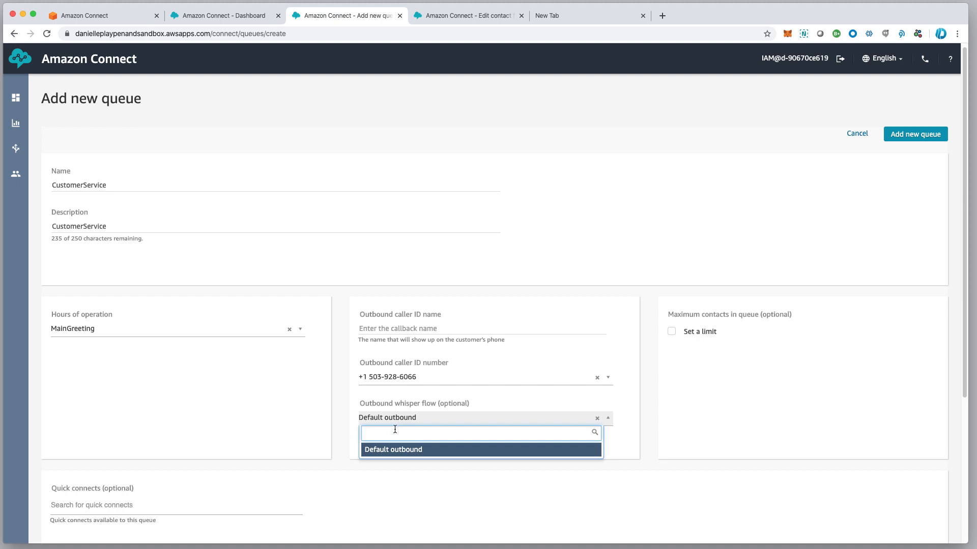
pyautogui.click(383, 492)
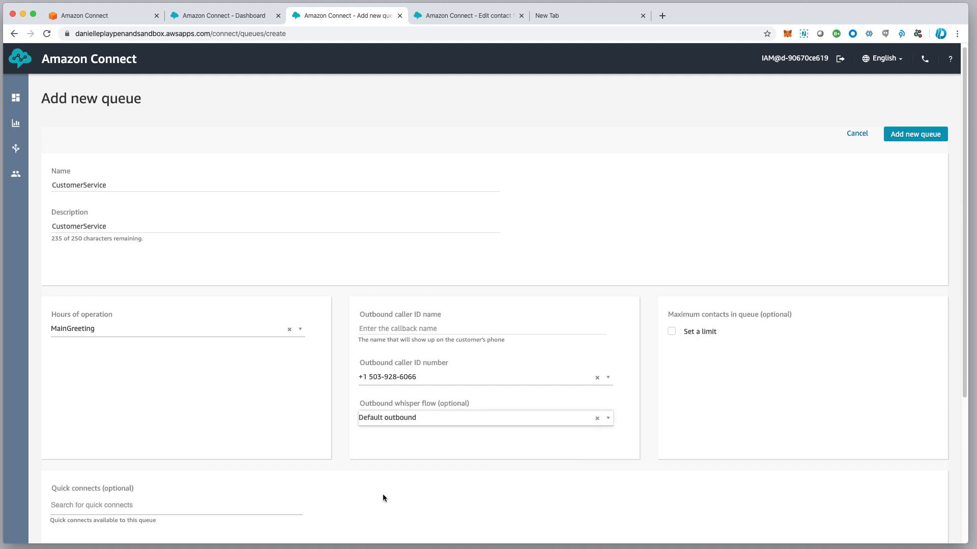
pyautogui.click(388, 420)
pyautogui.click(494, 397)
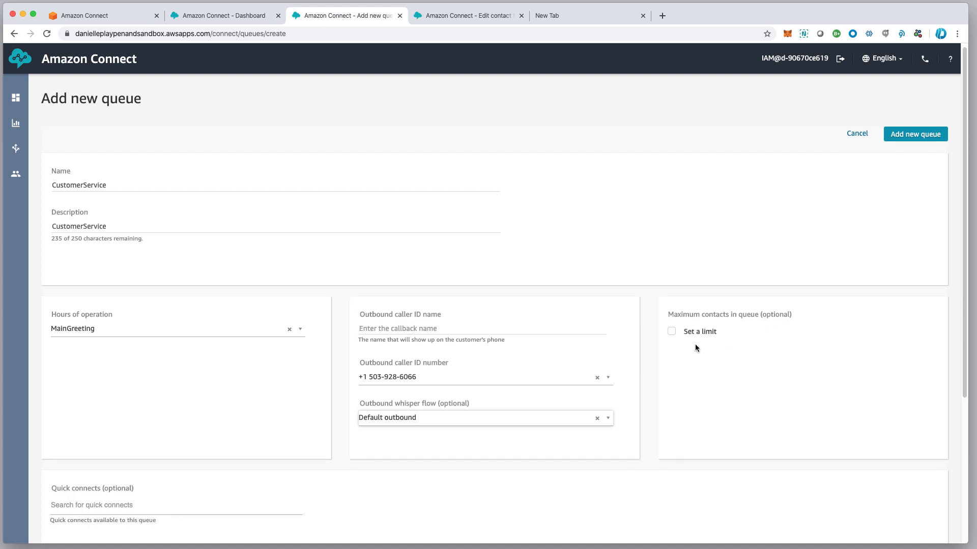
pyautogui.scroll(1, 695, 344)
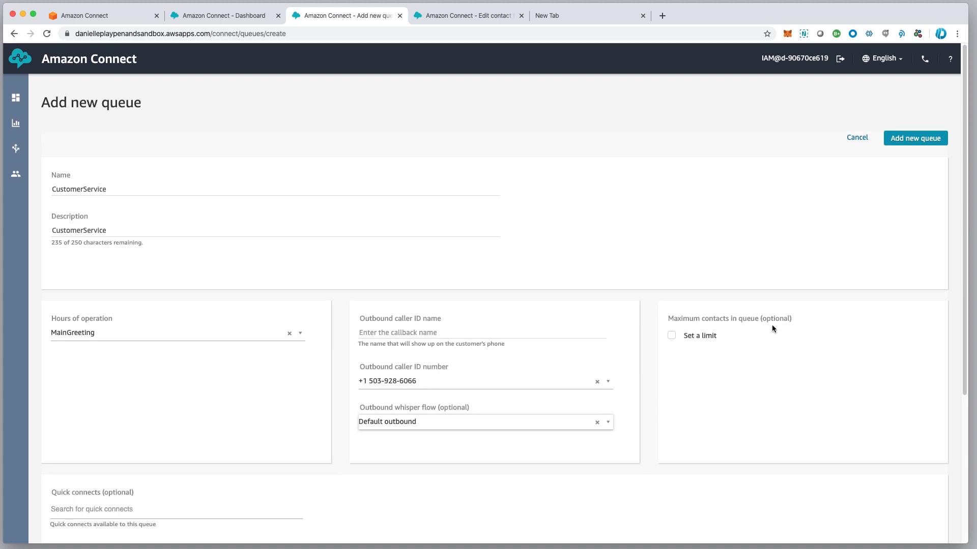
# Enable a maximum contacts limit of 10 for the CustomerService queue
pyautogui.click(672, 336)
pyautogui.click(692, 357)
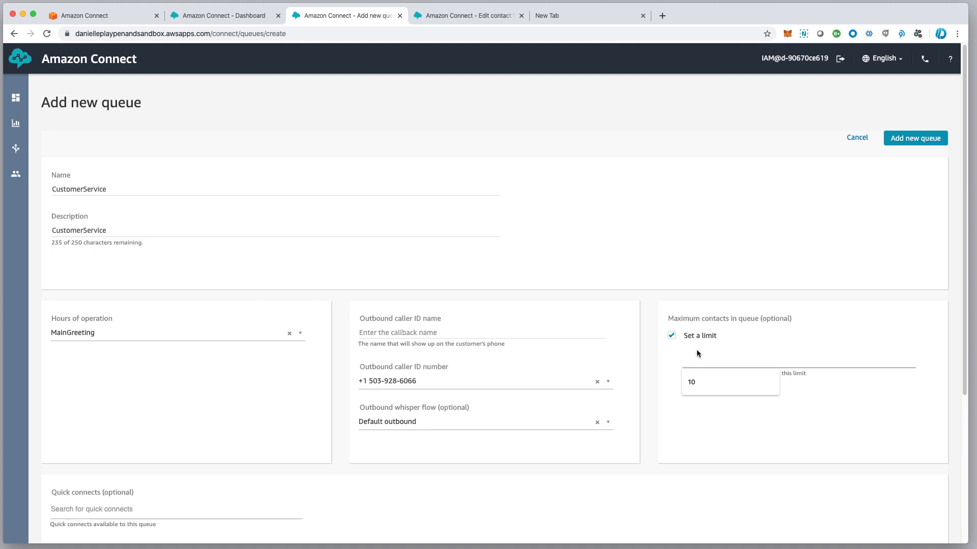
pyautogui.click(722, 319)
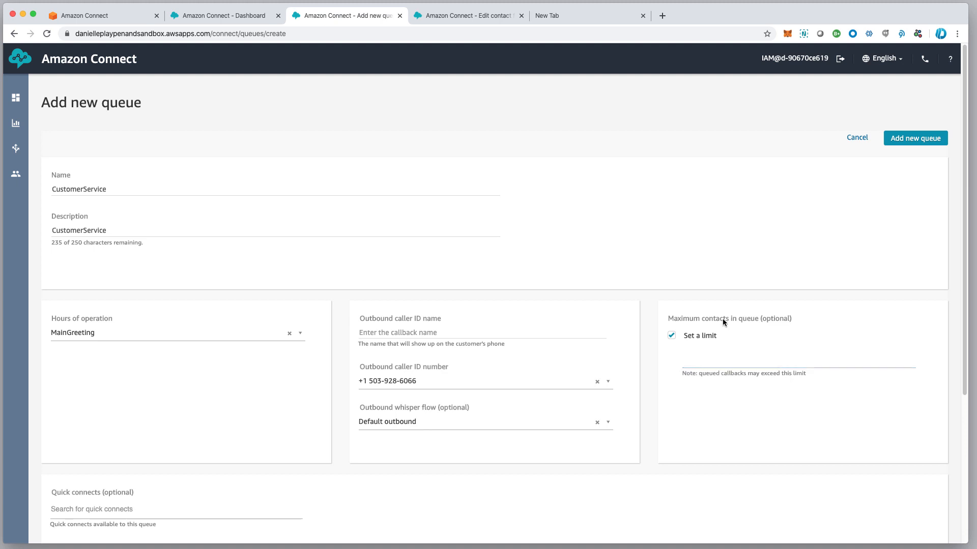
pyautogui.click(701, 351)
pyautogui.press('Down')
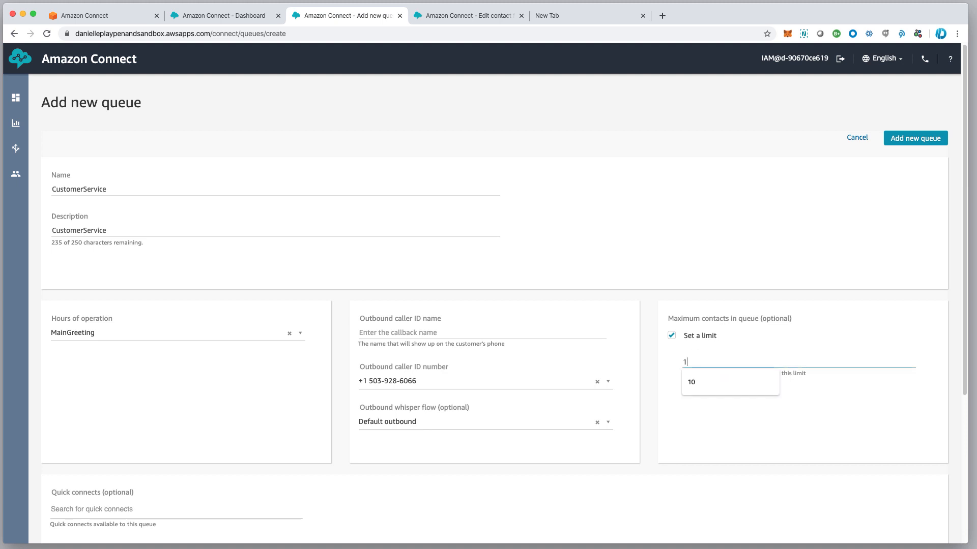
pyautogui.press('Return')
pyautogui.press('Tab')
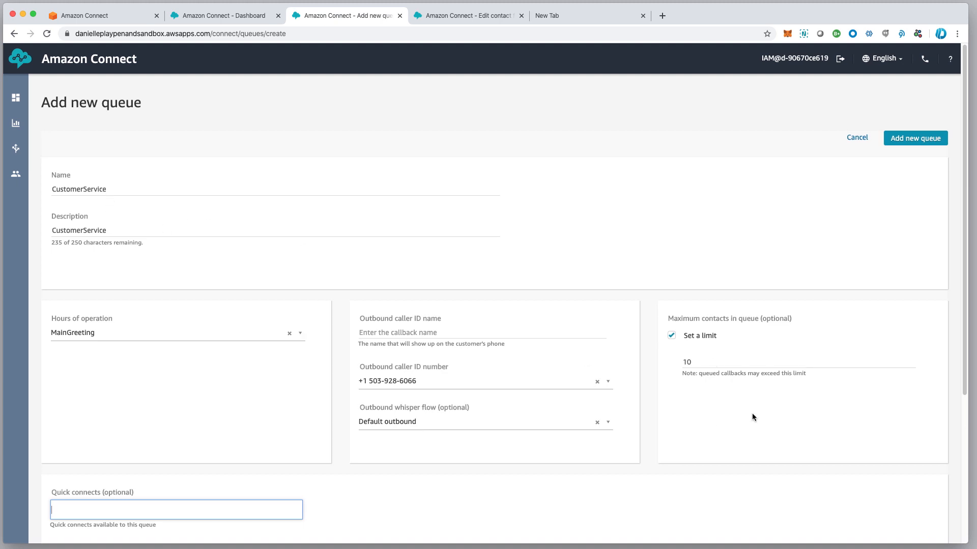
# Confirm MainGreeting as the hours of operation and save the CustomerService queue
pyautogui.click(714, 429)
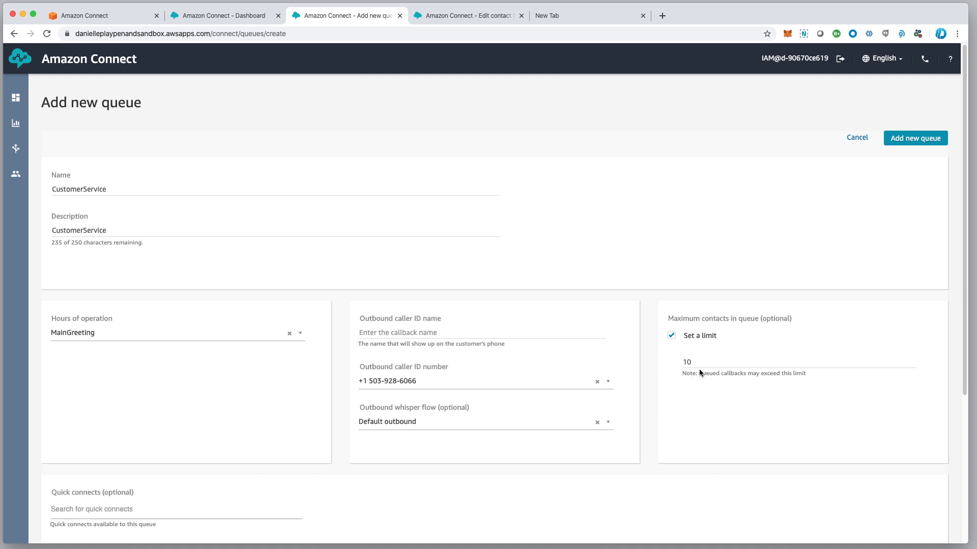
pyautogui.click(95, 509)
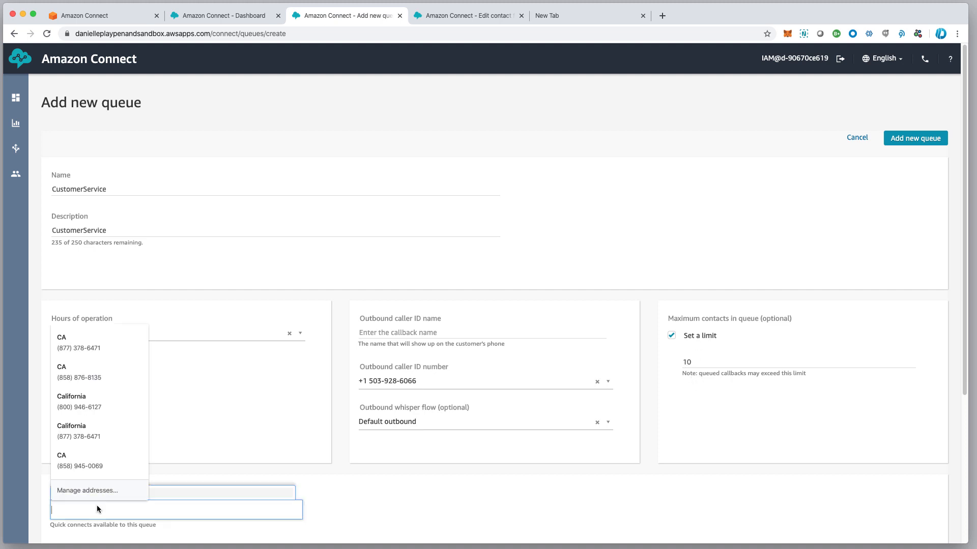
pyautogui.click(274, 261)
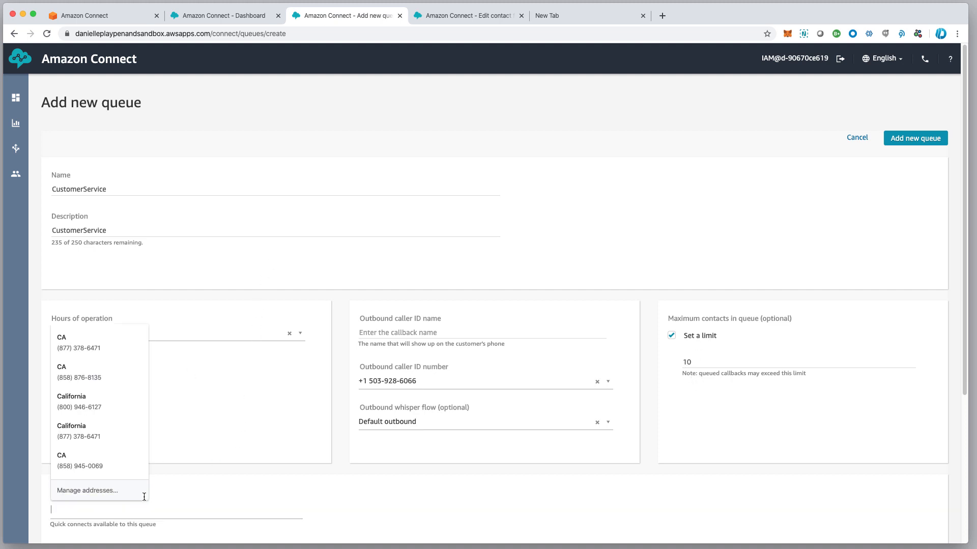
pyautogui.click(168, 518)
pyautogui.click(203, 445)
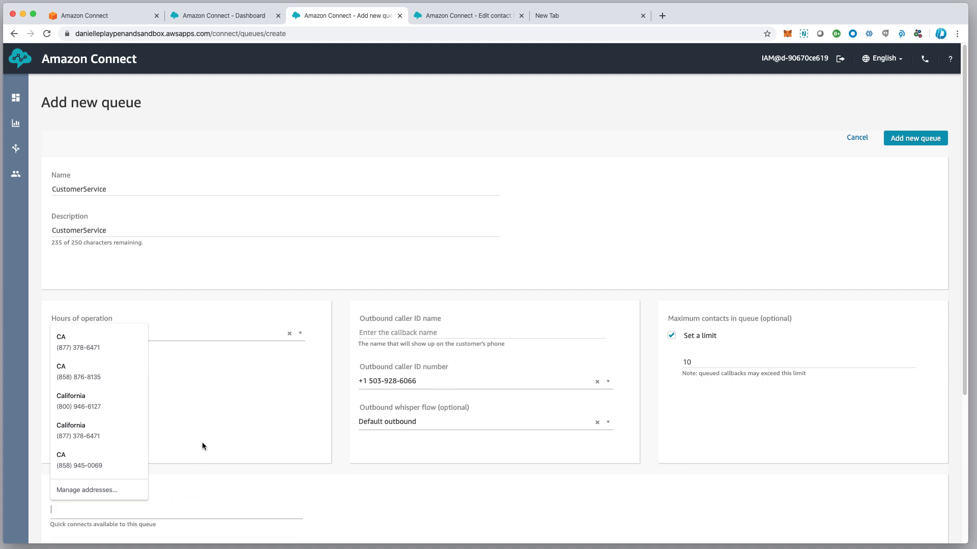
pyautogui.click(185, 330)
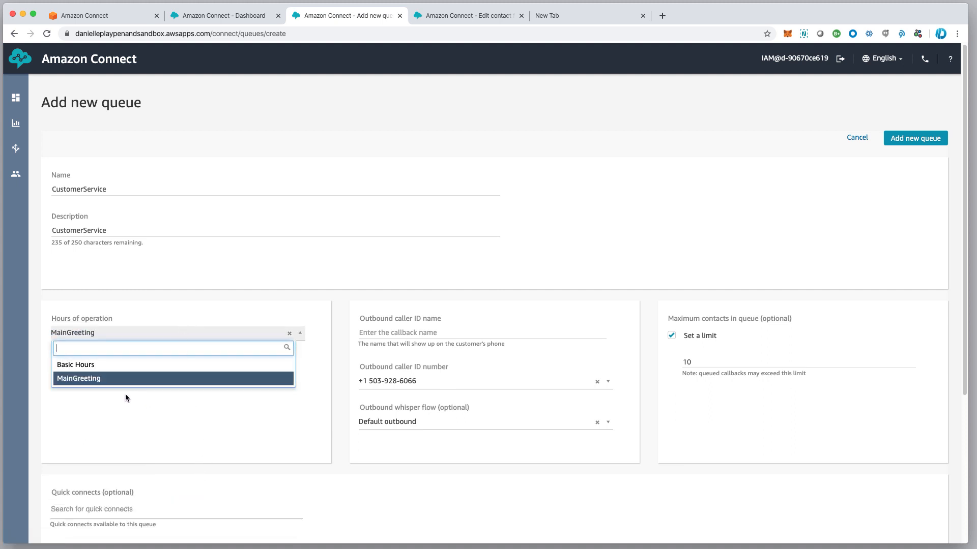
pyautogui.click(120, 383)
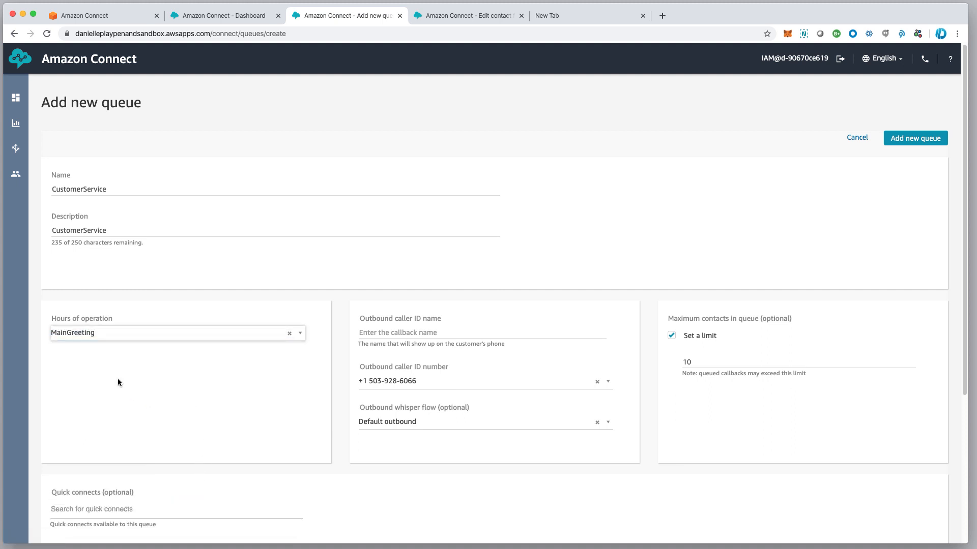
pyautogui.scroll(-1, 85, 509)
pyautogui.scroll(1, 64, 507)
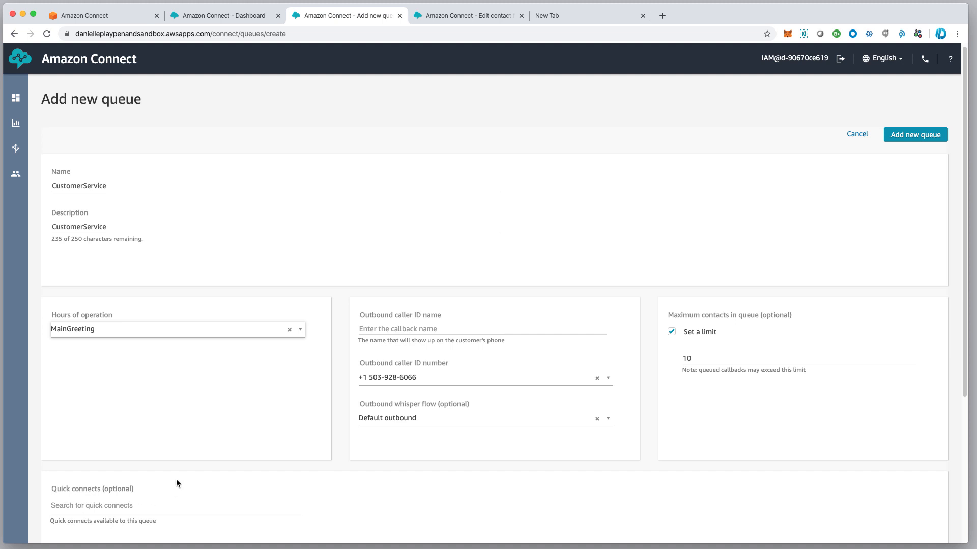
pyautogui.scroll(1, 102, 499)
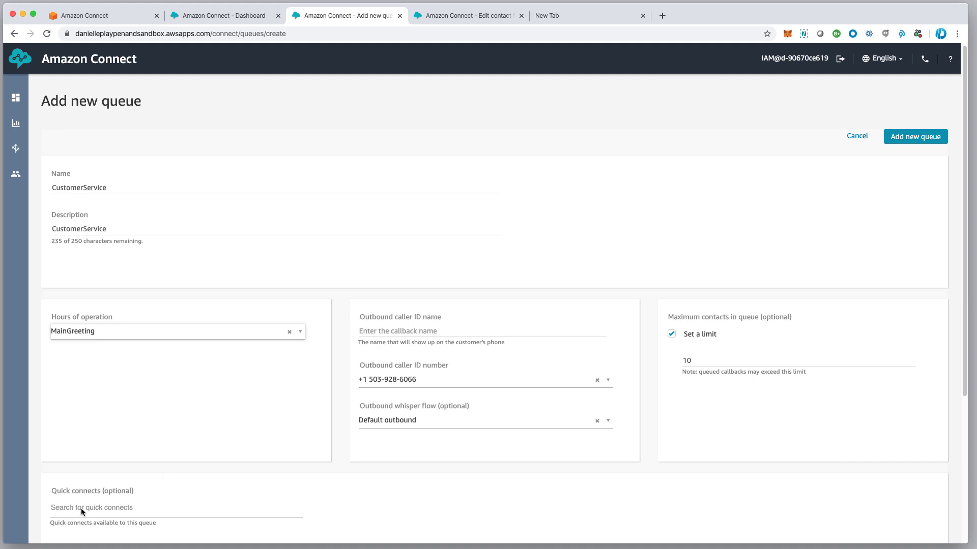
pyautogui.click(917, 137)
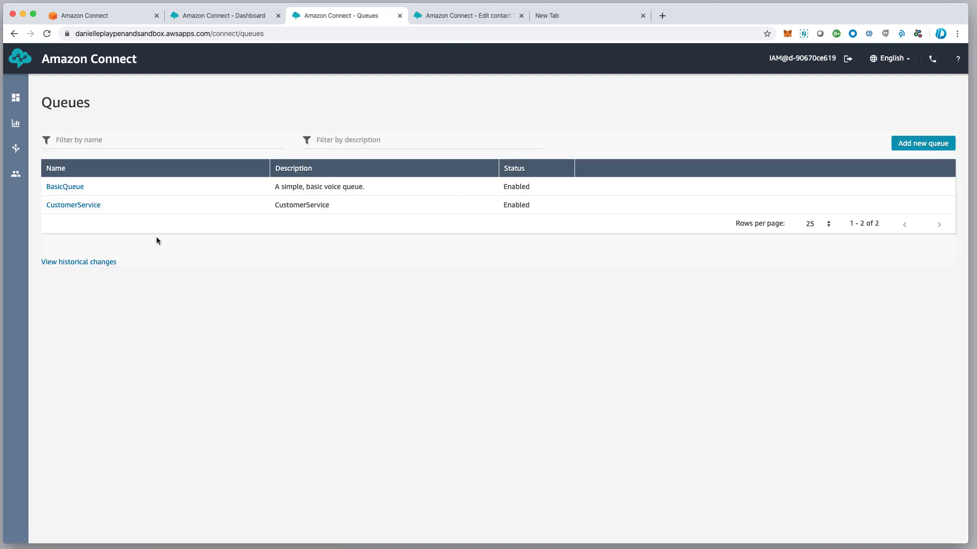
# Start another new queue named TechSupport
pyautogui.click(930, 145)
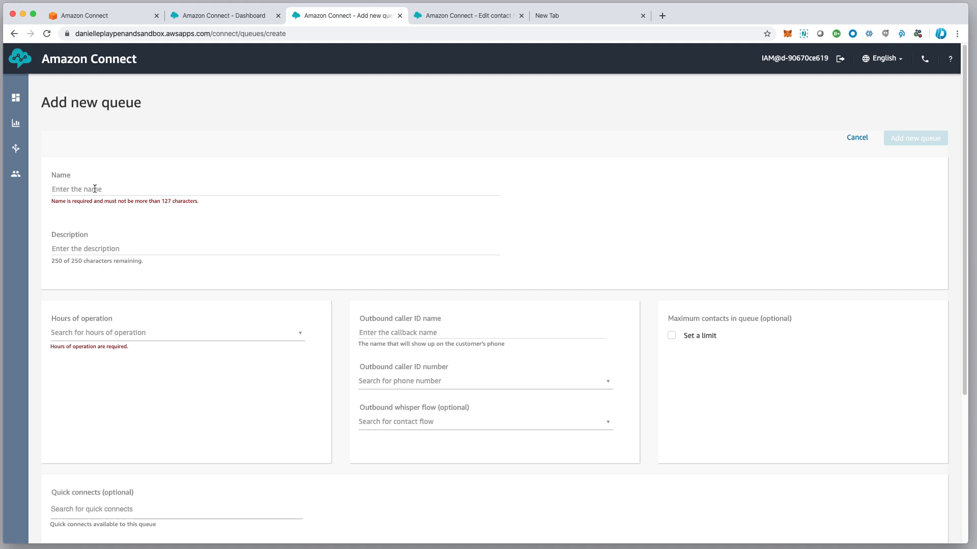
pyautogui.click(88, 187)
pyautogui.write('Tec h')
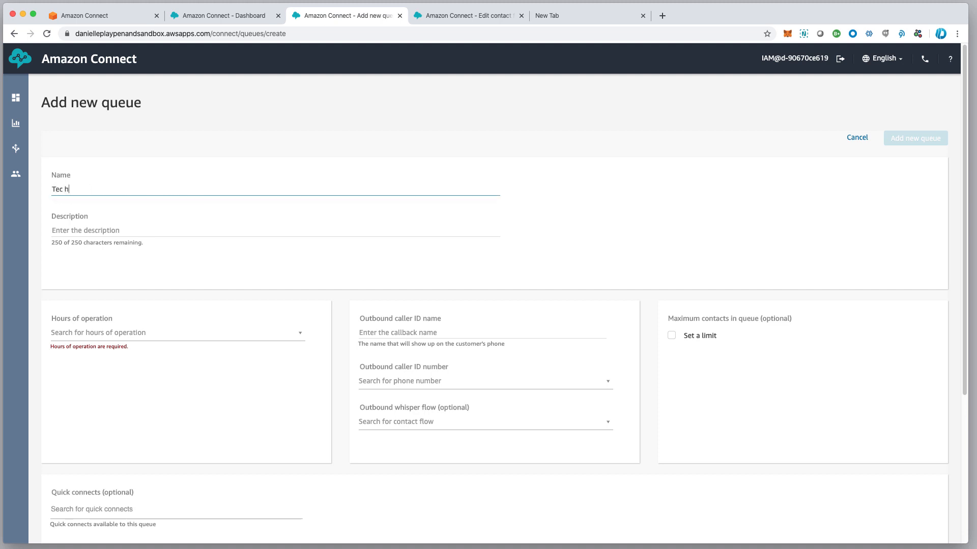
pyautogui.write('hSupport')
pyautogui.press('Tab')
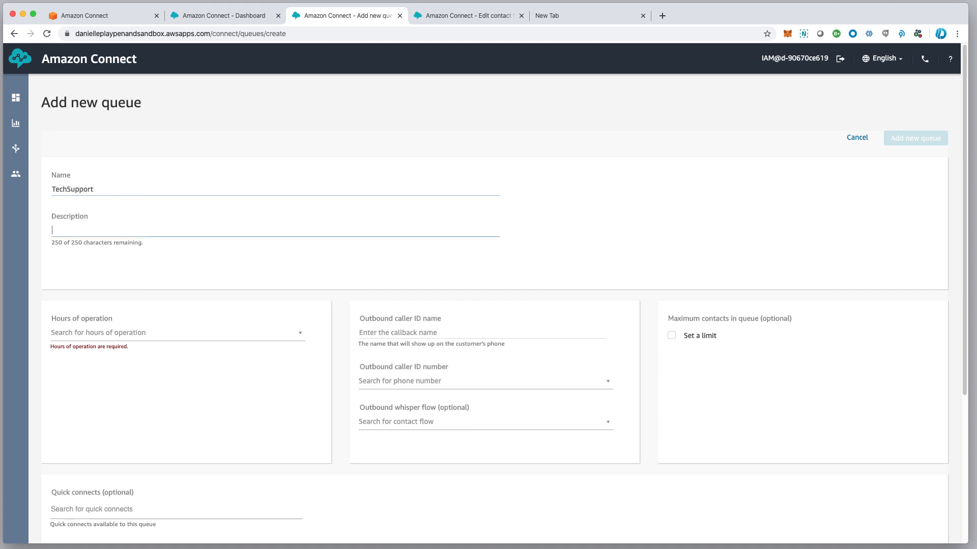
# Give TechSupport MainGreeting hours and the instance's phone number as caller ID, then save it
pyautogui.click(178, 333)
pyautogui.click(139, 379)
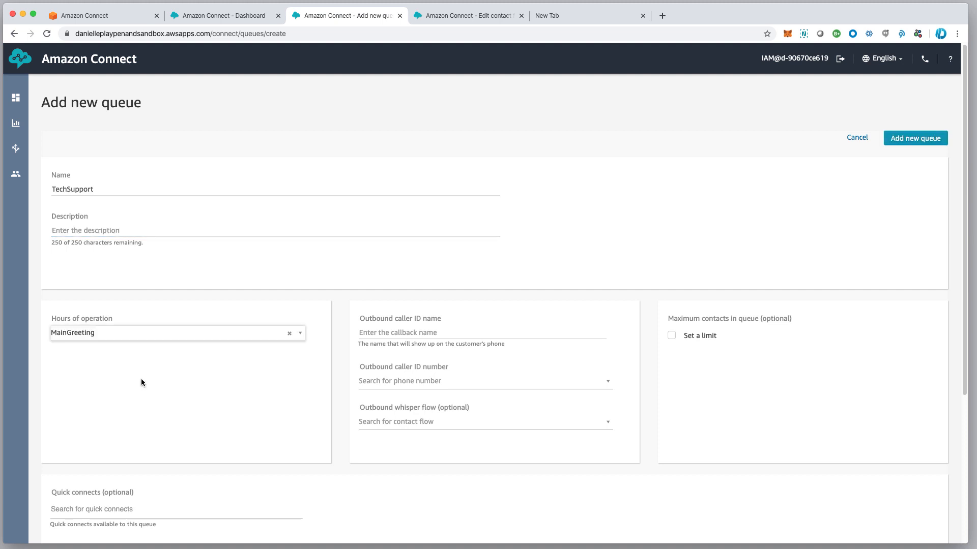
pyautogui.click(397, 382)
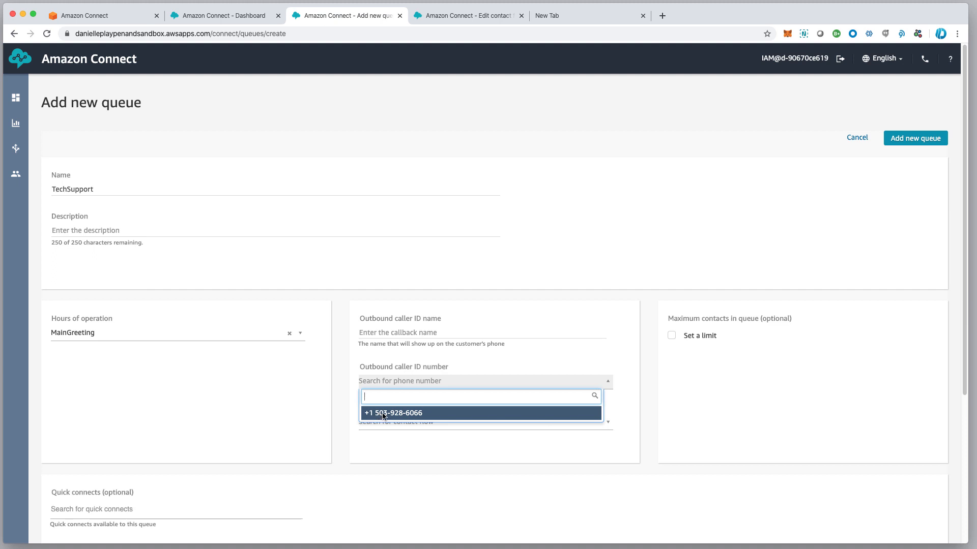
pyautogui.click(383, 412)
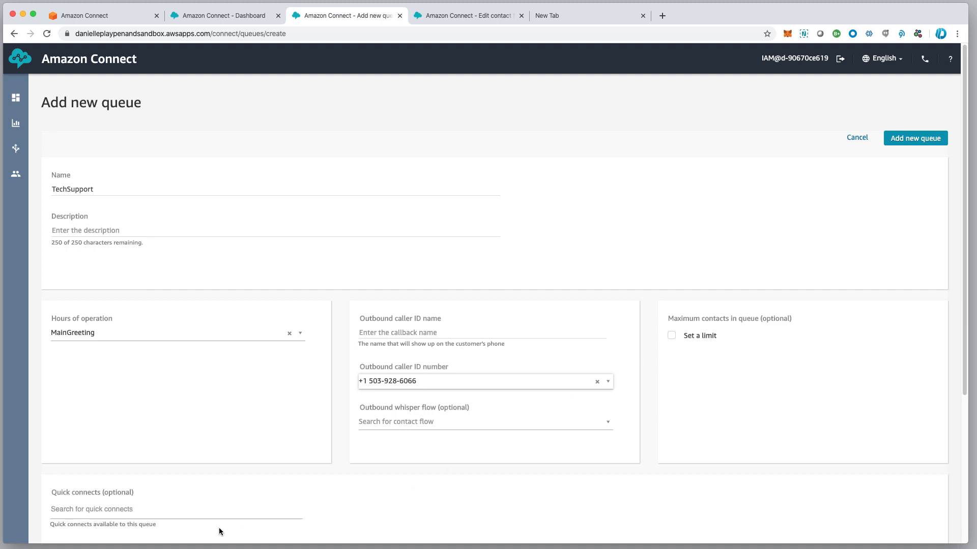
pyautogui.click(916, 143)
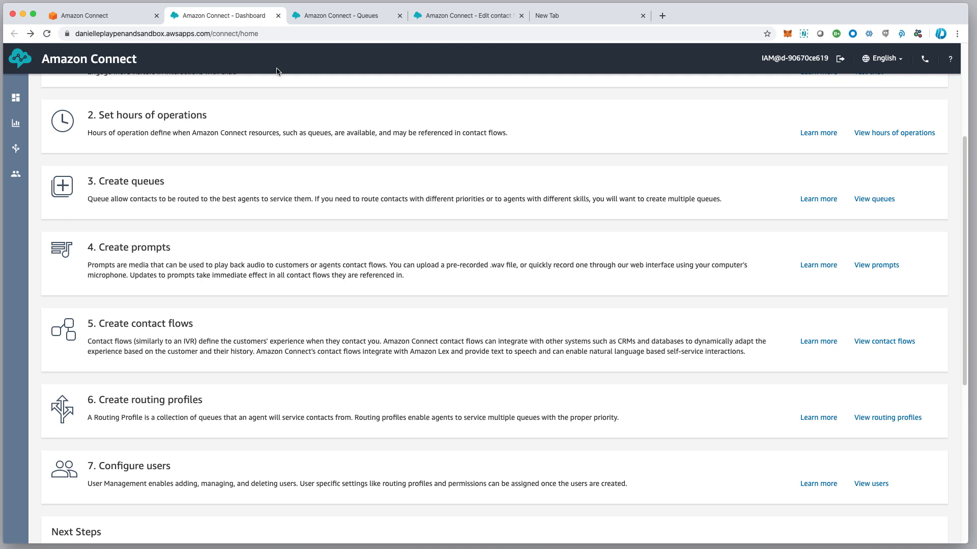
# Go from the Queues list to Routing > Prompts and begin a new prompt
pyautogui.click(351, 15)
pyautogui.moveTo(15, 159)
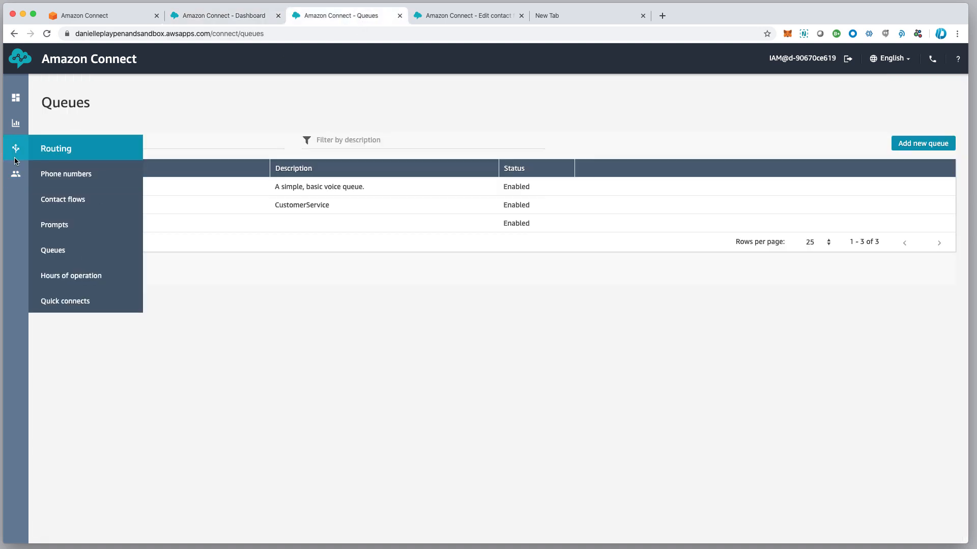
pyautogui.click(59, 225)
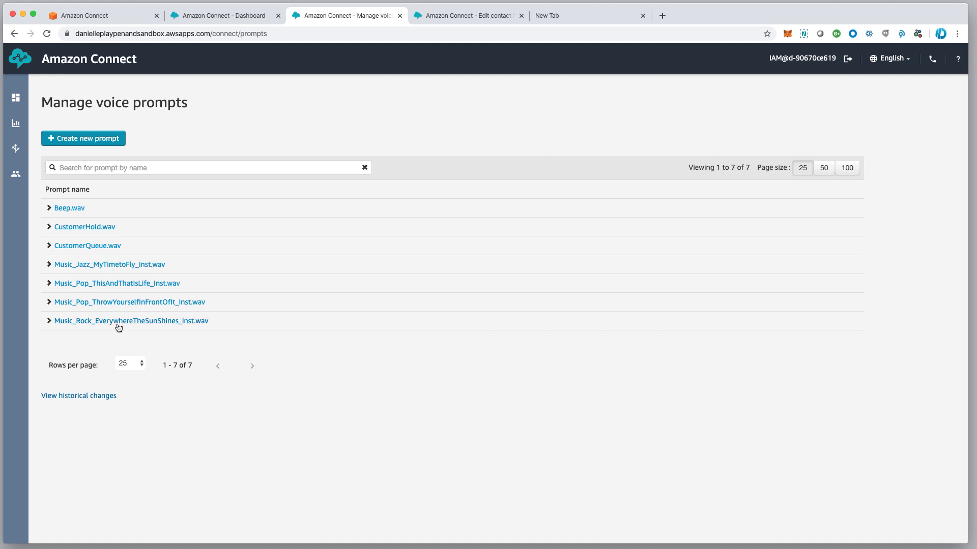
pyautogui.click(99, 139)
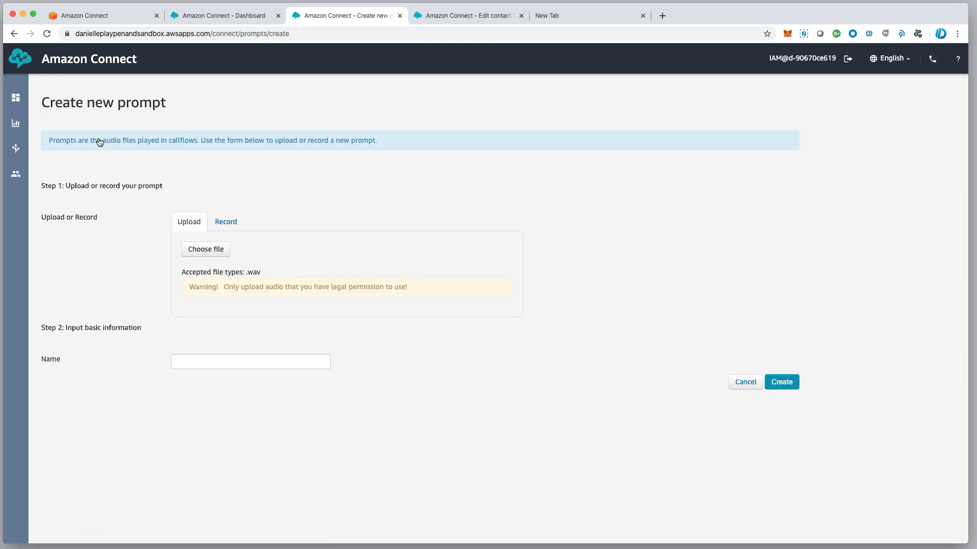
# Upload ring.wav, preview it briefly, and create the ring.wav prompt
pyautogui.click(210, 250)
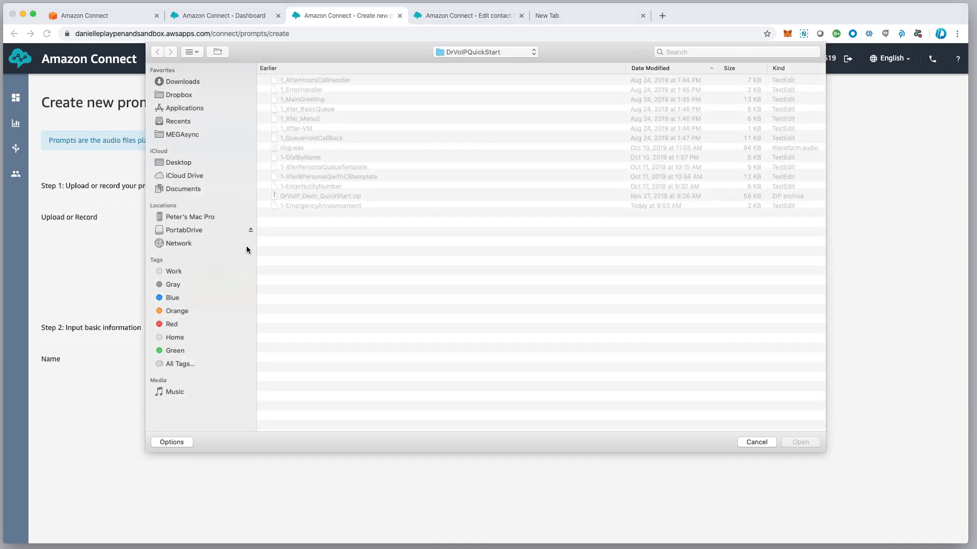
pyautogui.click(292, 147)
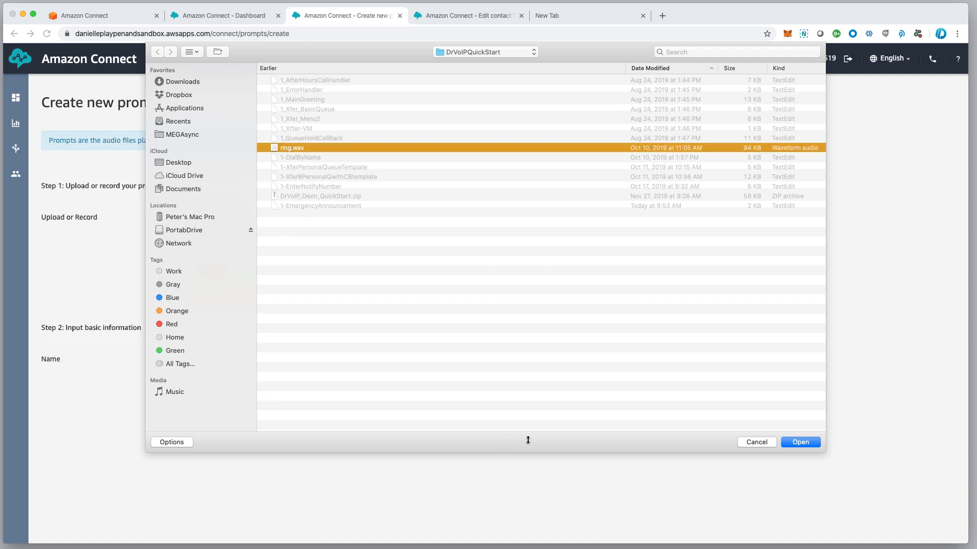
pyautogui.click(807, 444)
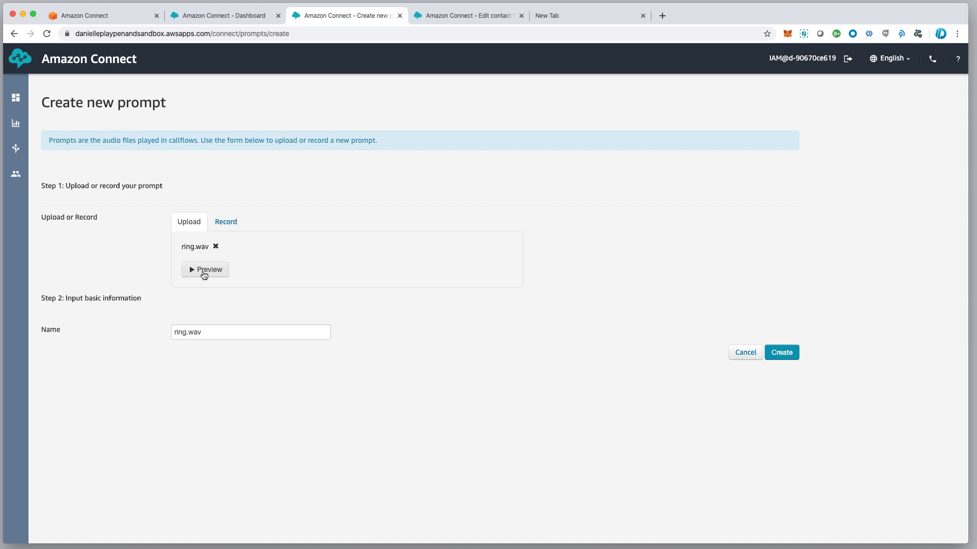
pyautogui.click(204, 271)
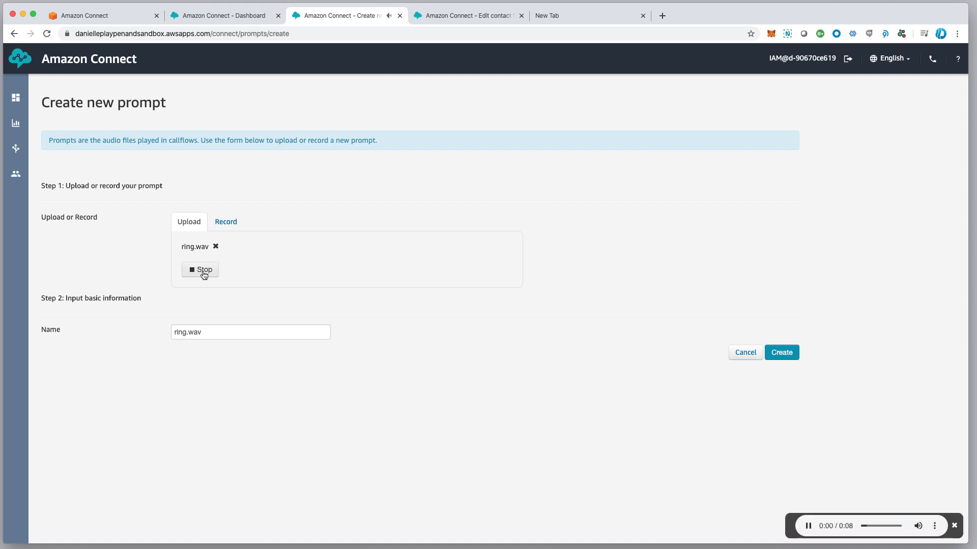
pyautogui.click(202, 271)
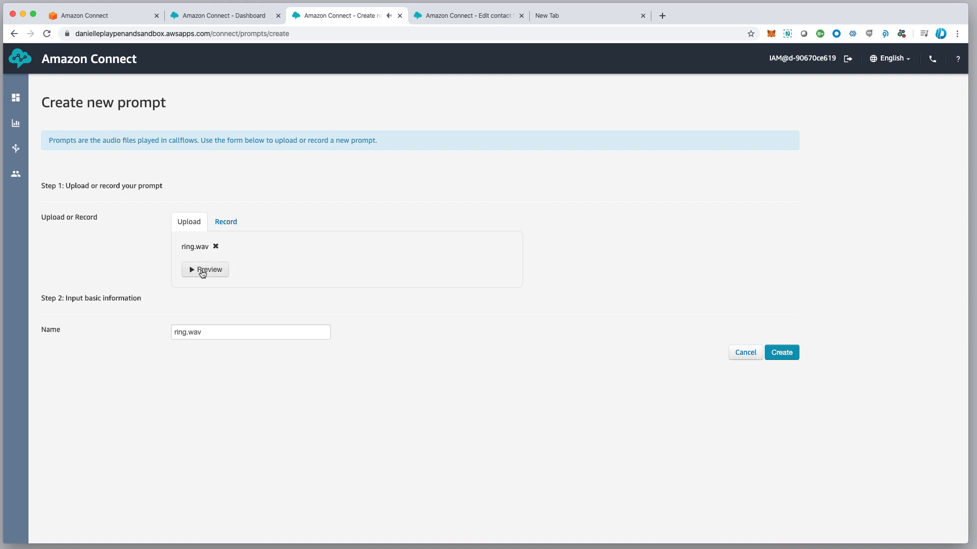
pyautogui.click(790, 354)
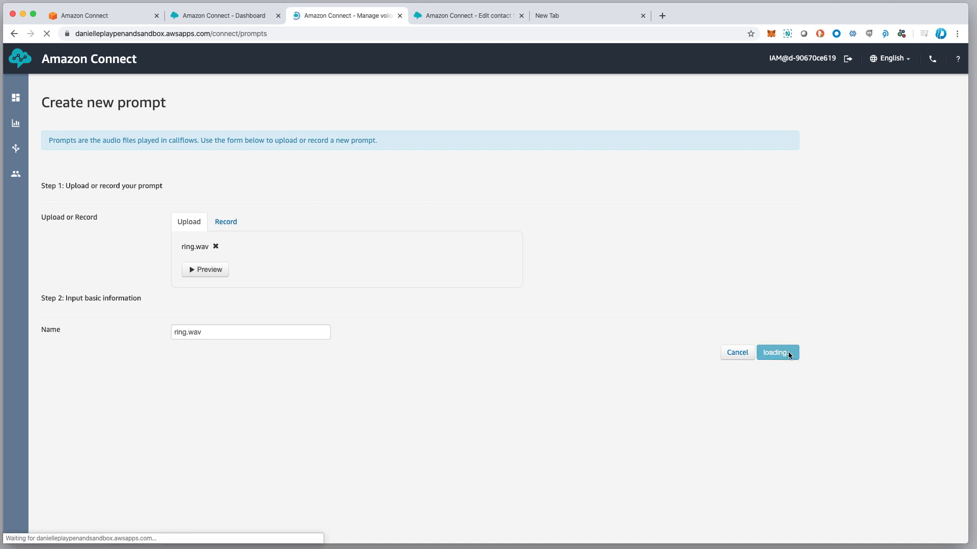
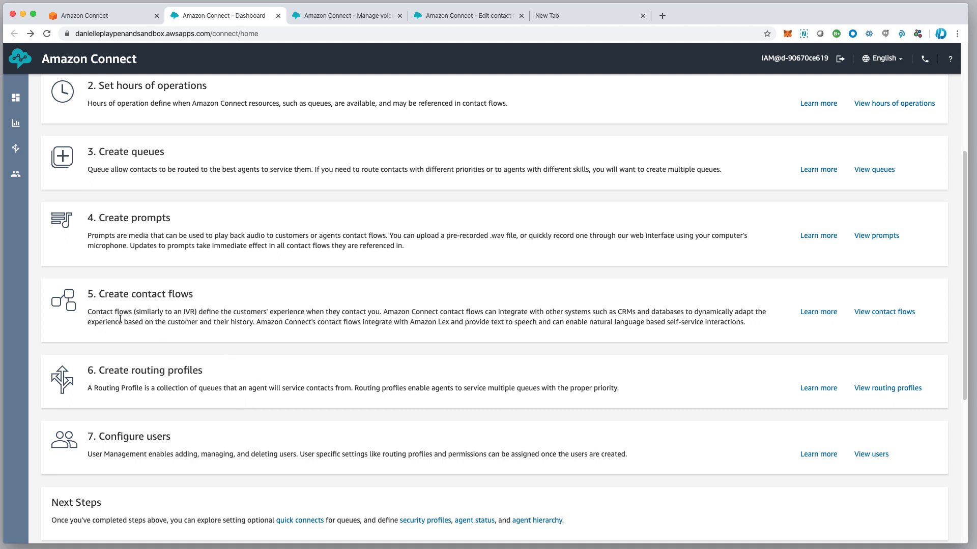
# Point out the Create contact flows, Create routing profiles and Configure users setup steps, then return to Manage voice prompts
pyautogui.scroll(-2, 122, 319)
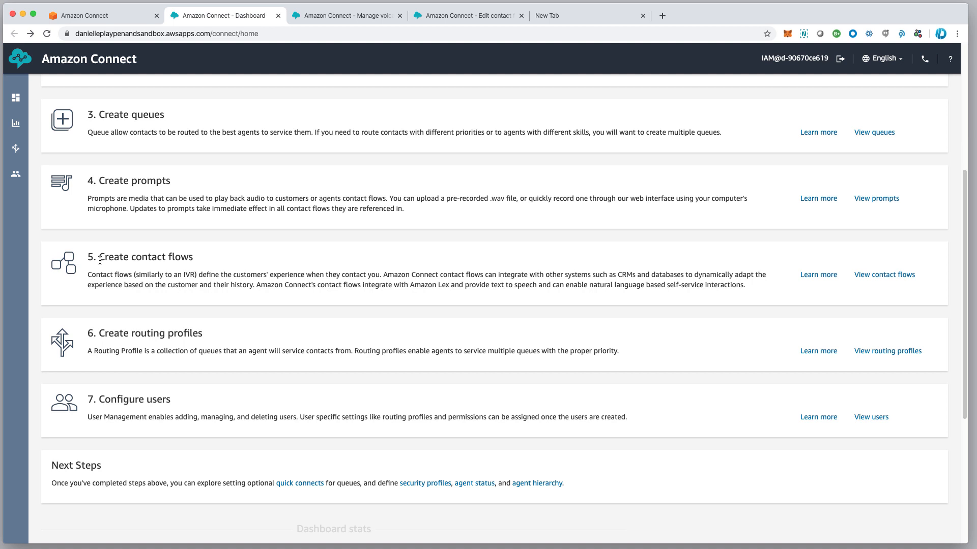
pyautogui.moveTo(99, 260); pyautogui.dragTo(195, 262)
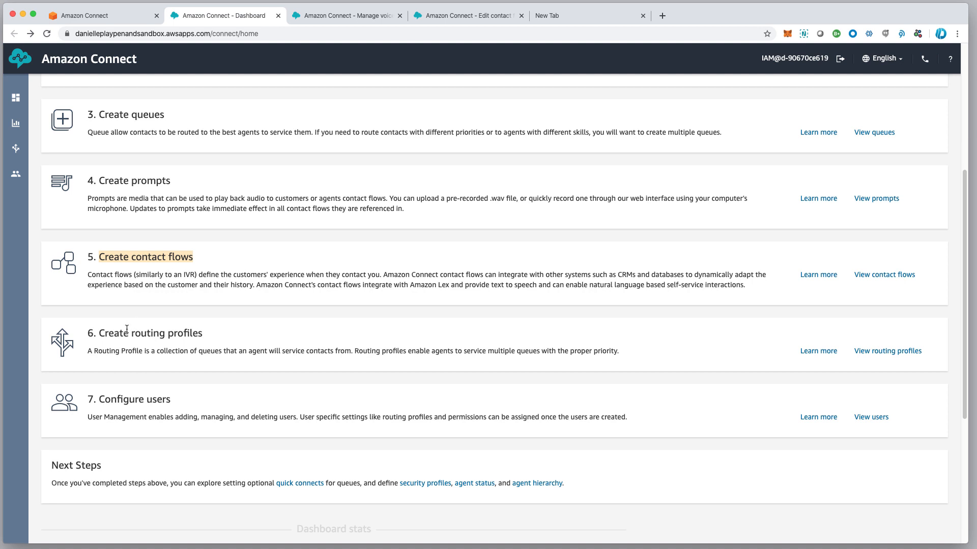
pyautogui.moveTo(96, 335); pyautogui.dragTo(208, 338)
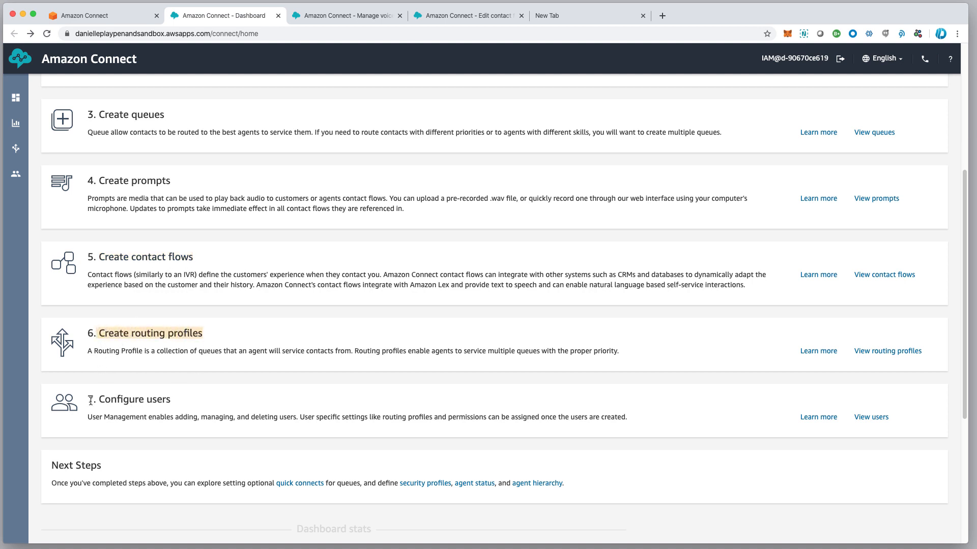
pyautogui.moveTo(97, 399); pyautogui.dragTo(179, 404)
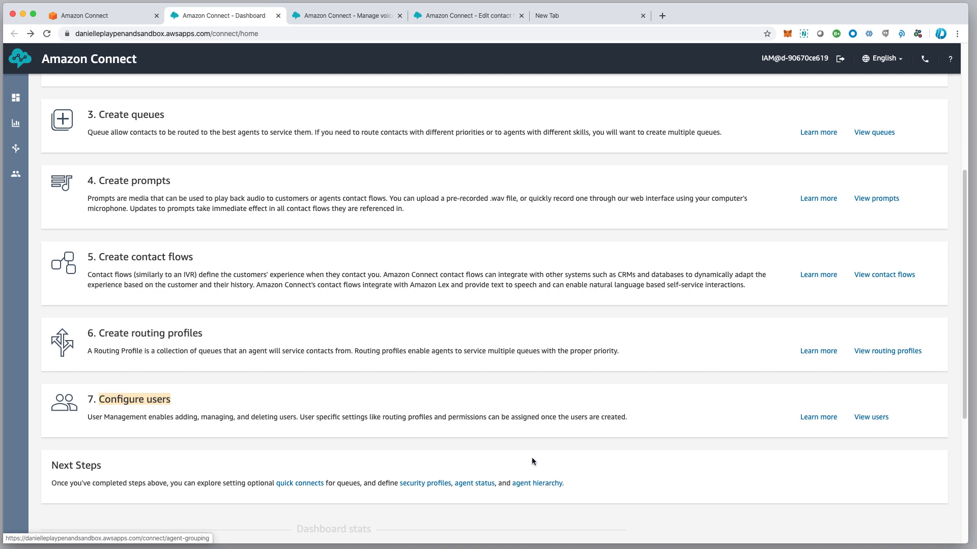
pyautogui.moveTo(94, 258); pyautogui.dragTo(195, 261)
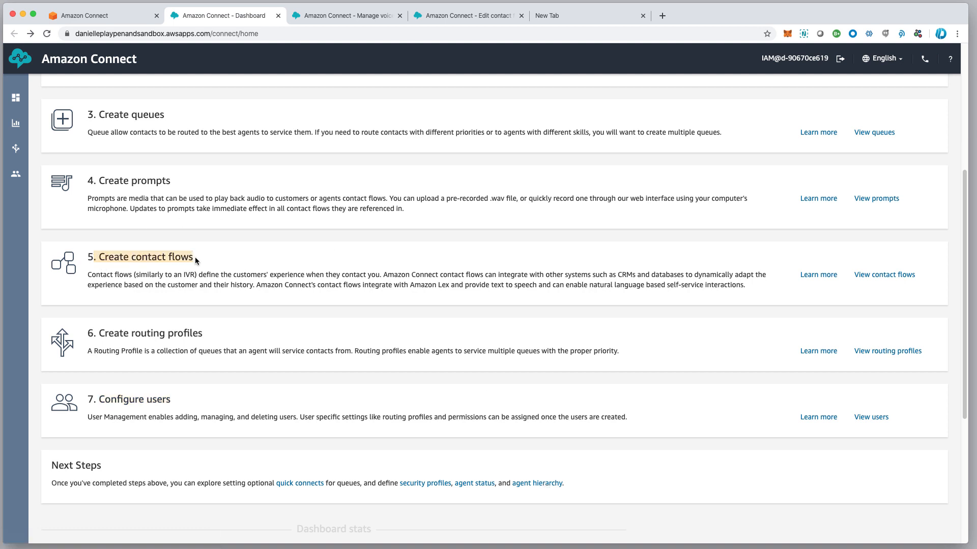
pyautogui.scroll(1, 209, 257)
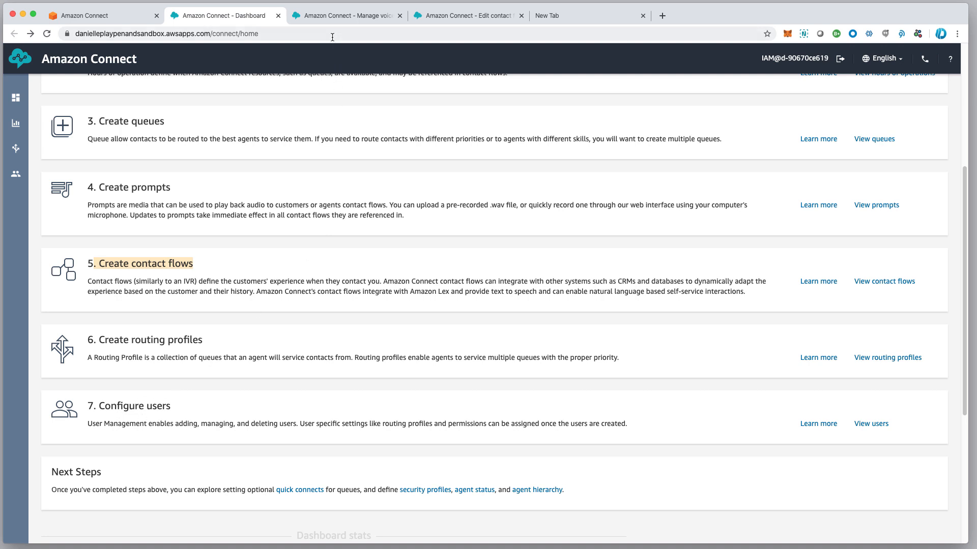
pyautogui.click(344, 16)
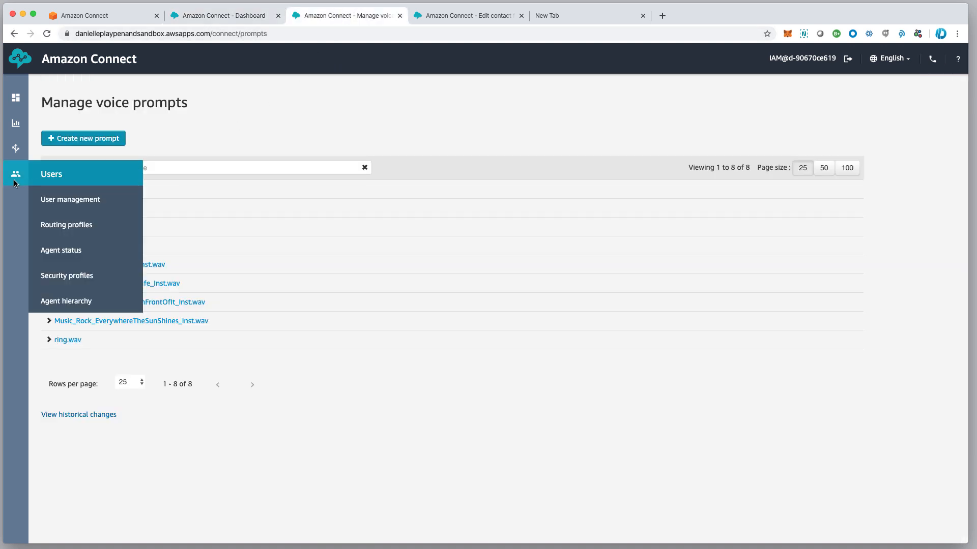
# Open the Basic Routing Profile to look through its settings, then go back to the Routing profiles list
pyautogui.moveTo(29, 156)
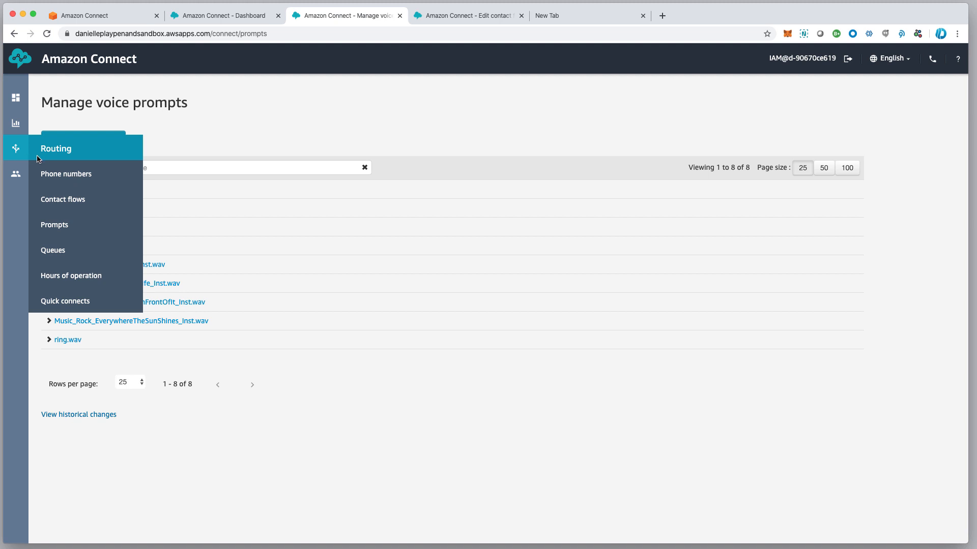
pyautogui.moveTo(23, 174)
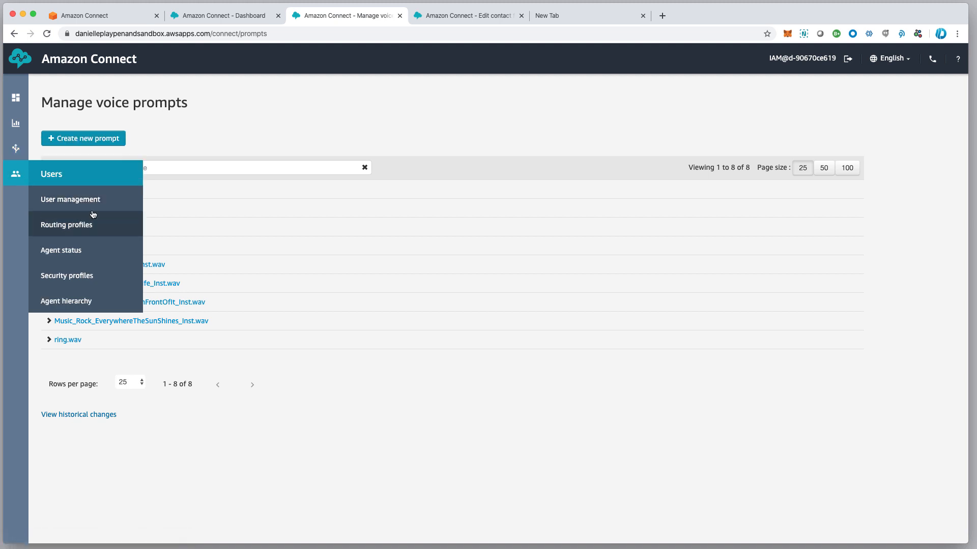
pyautogui.click(87, 227)
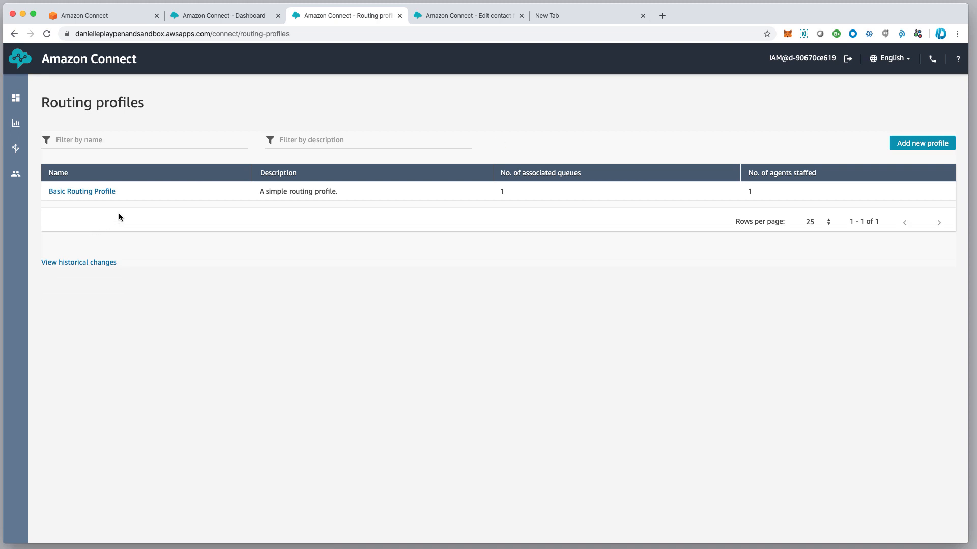
pyautogui.click(93, 196)
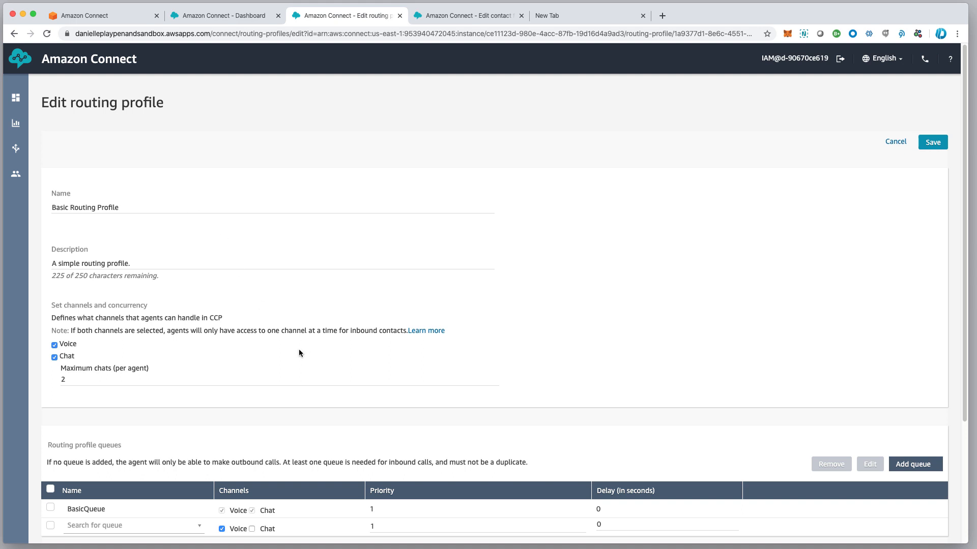
pyautogui.scroll(-3, 298, 349)
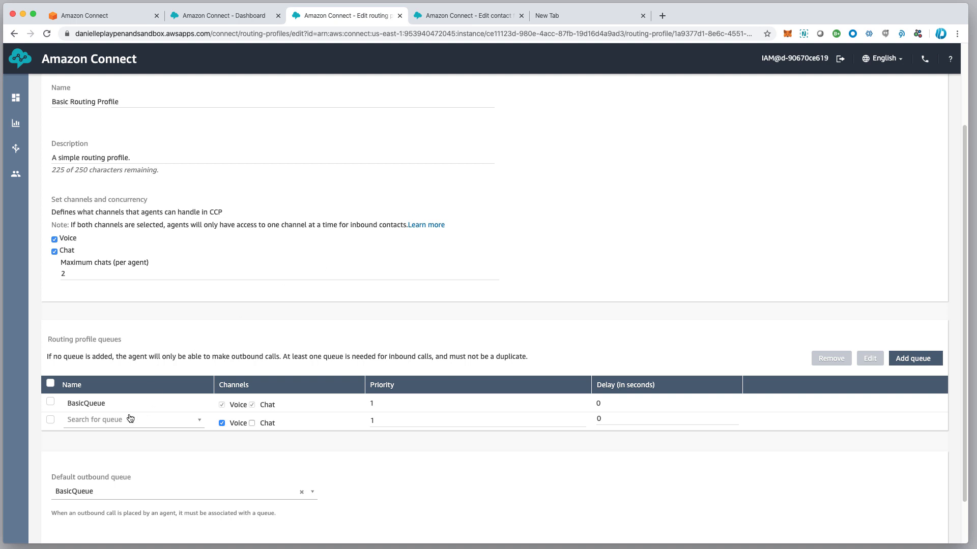
pyautogui.scroll(1, 105, 410)
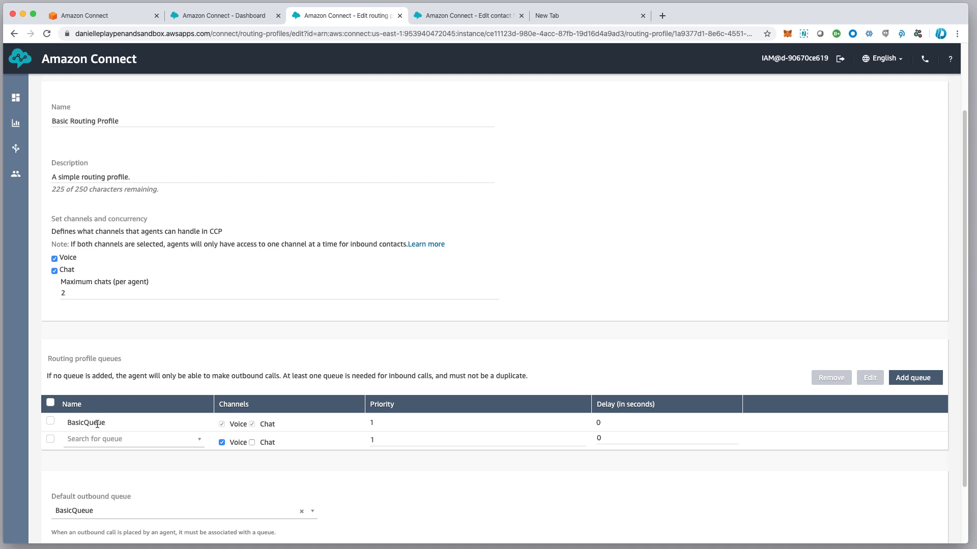
pyautogui.scroll(1, 98, 423)
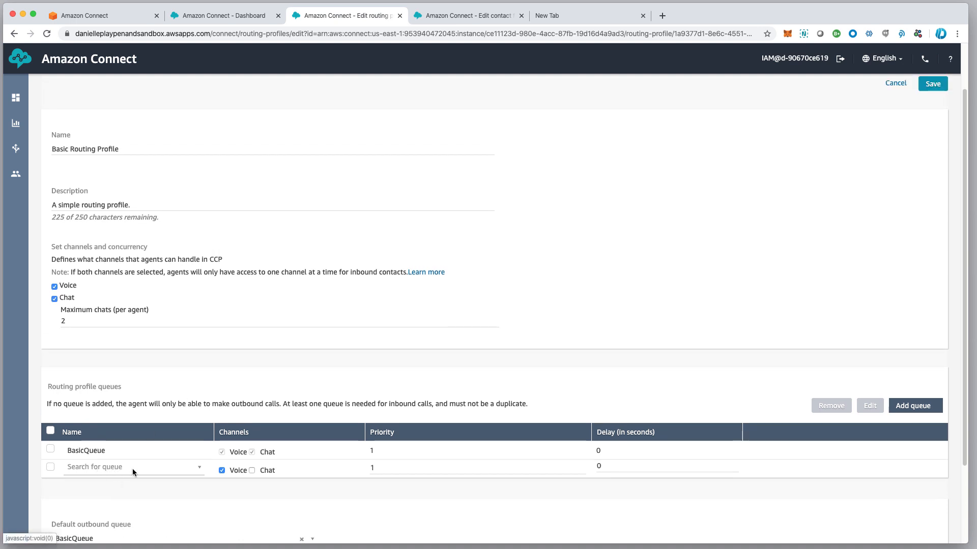
pyautogui.scroll(-1, 133, 471)
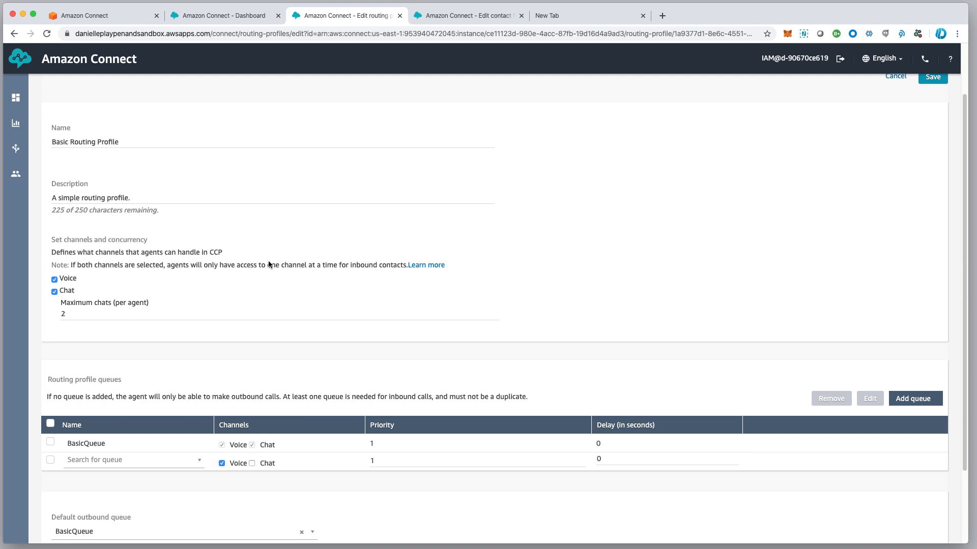
pyautogui.moveTo(15, 174)
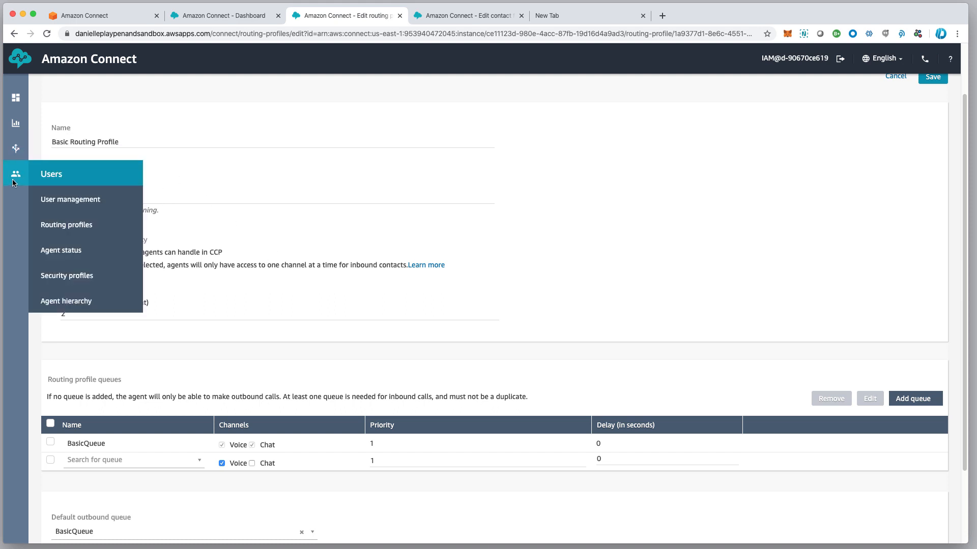
pyautogui.click(77, 227)
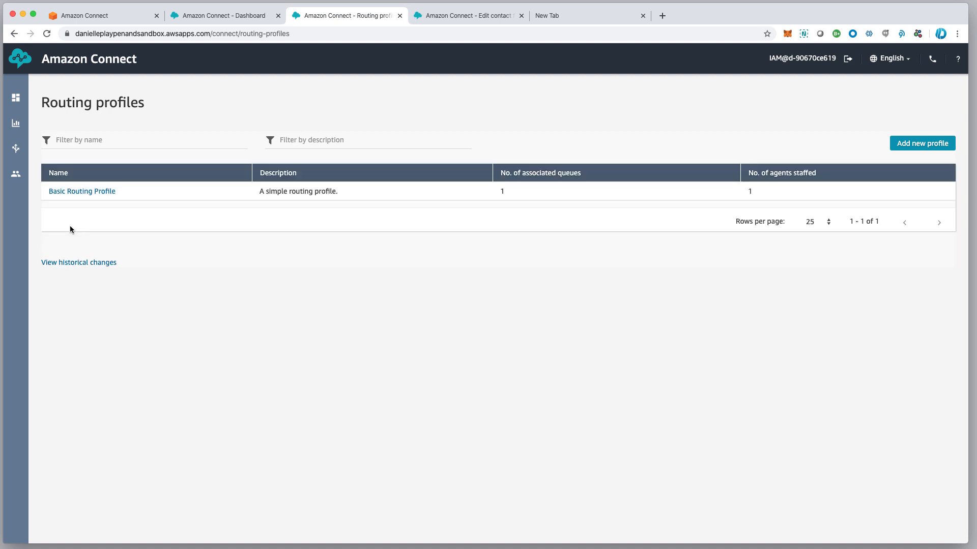
# Start a new routing profile named CustomerService, described as 'Contains only Customerservice agents'
pyautogui.click(926, 145)
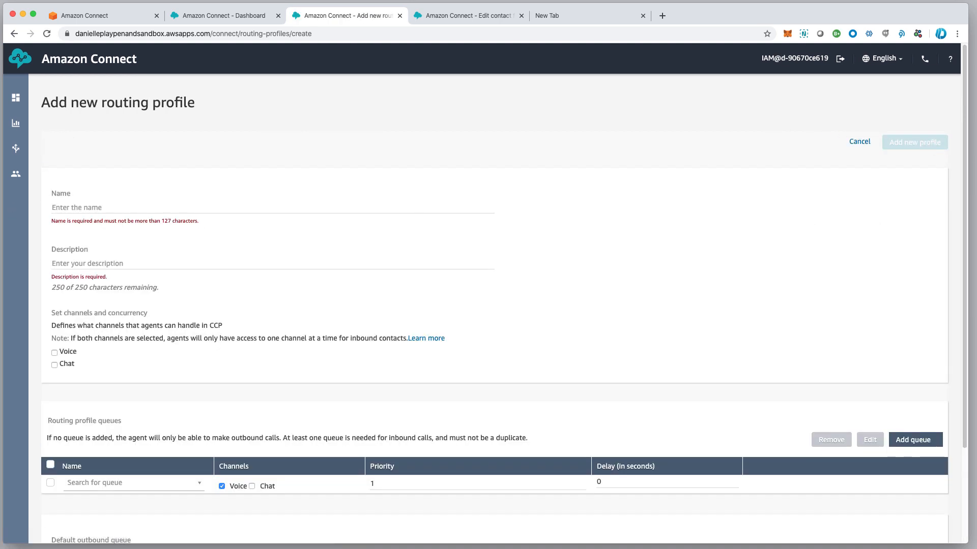
pyautogui.click(63, 203)
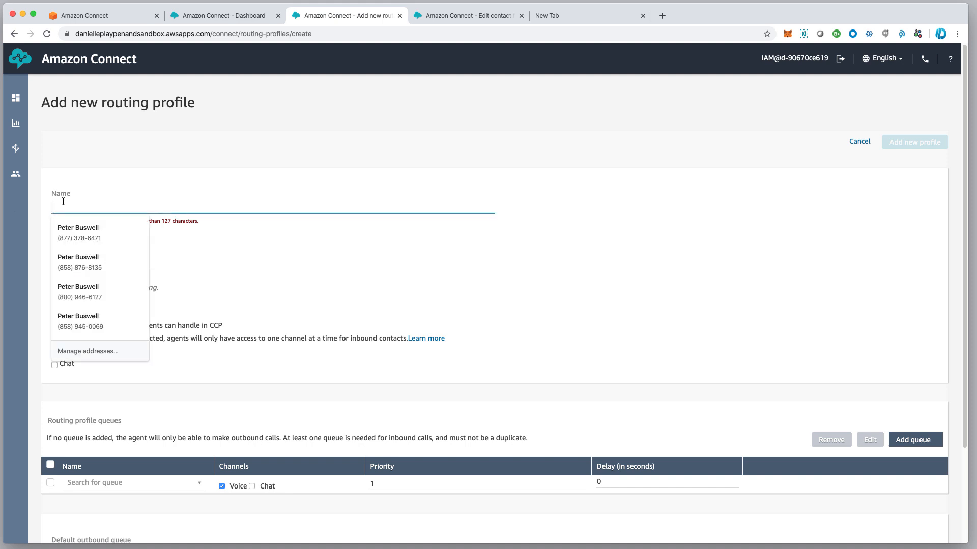
pyautogui.write('Customer')
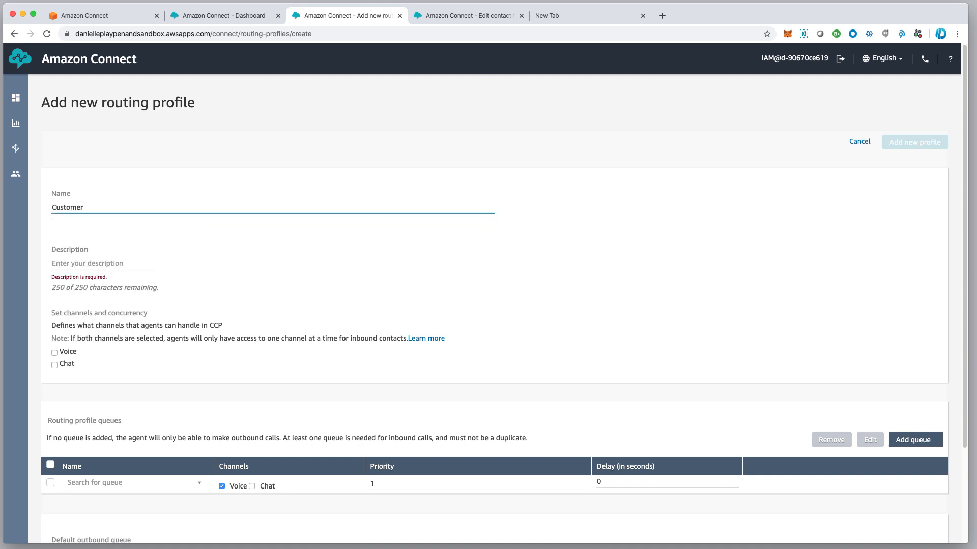
pyautogui.write('Service')
pyautogui.click(71, 255)
pyautogui.write('Con')
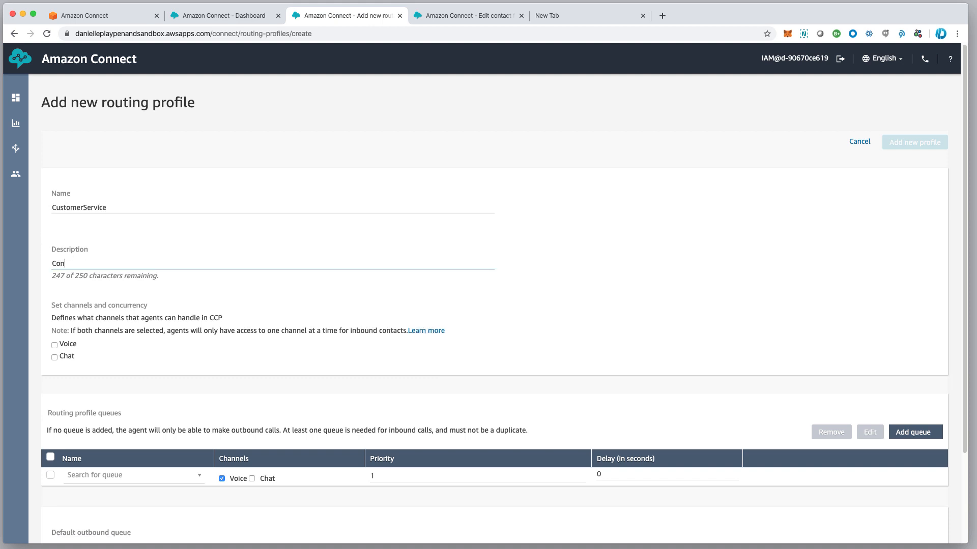
pyautogui.write('tains only Cuyssteom')
pyautogui.press('BackSpace')
pyautogui.write('omerservice agents')
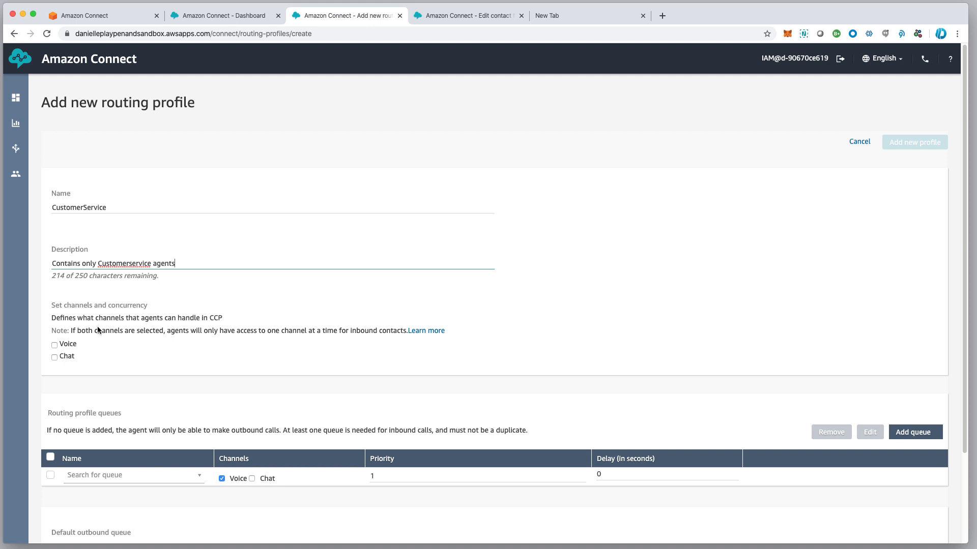
# Enable the Voice and Chat channels and set Maximum chats per agent to 5
pyautogui.click(55, 346)
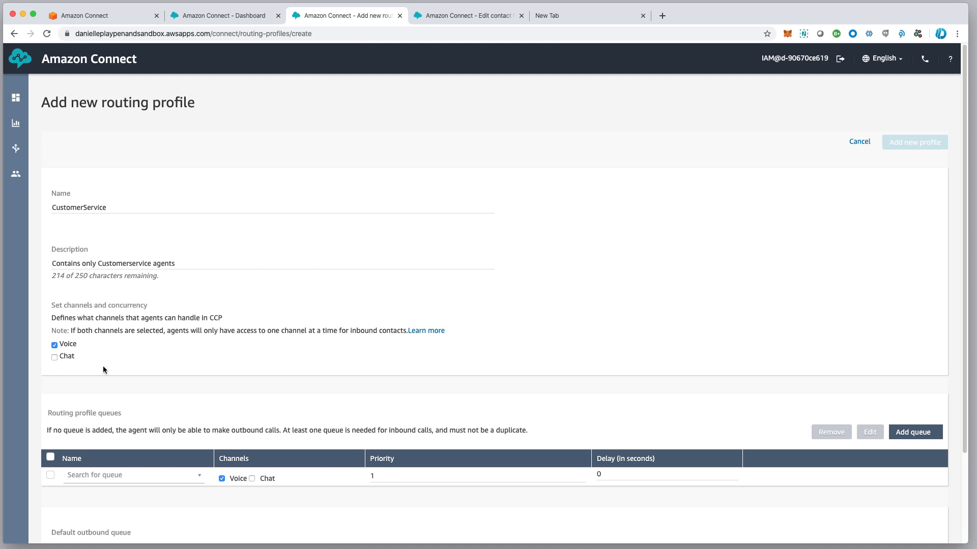
pyautogui.click(54, 358)
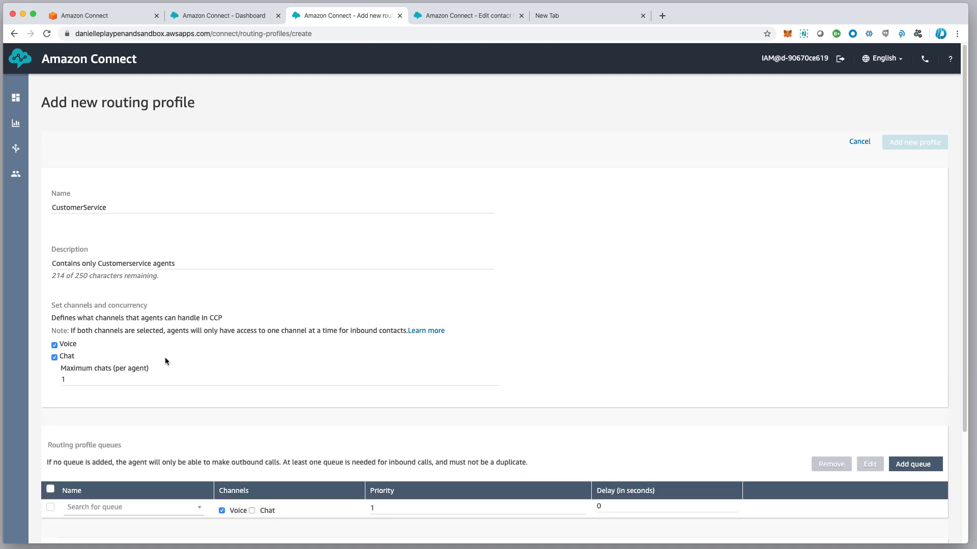
pyautogui.click(74, 380)
pyautogui.moveTo(73, 381); pyautogui.dragTo(55, 382)
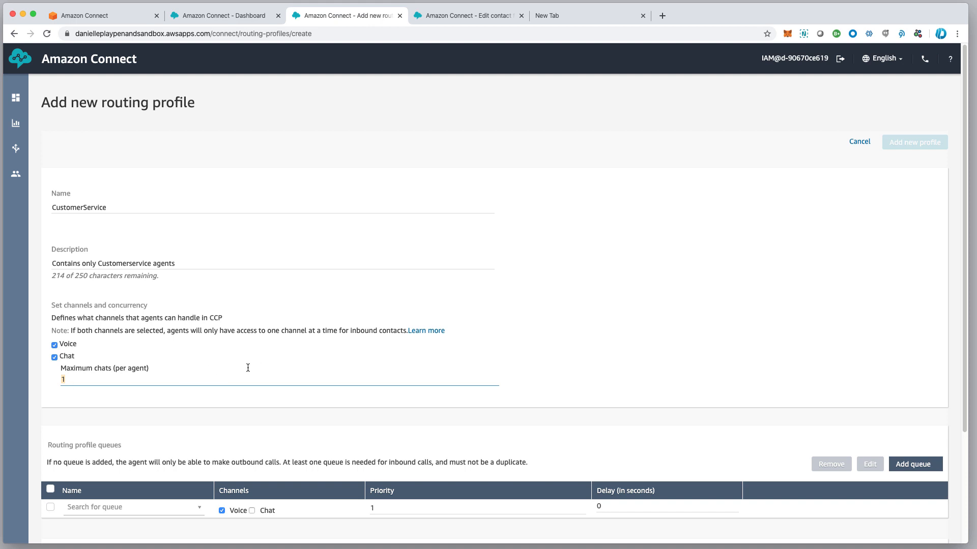
pyautogui.doubleClick(61, 344)
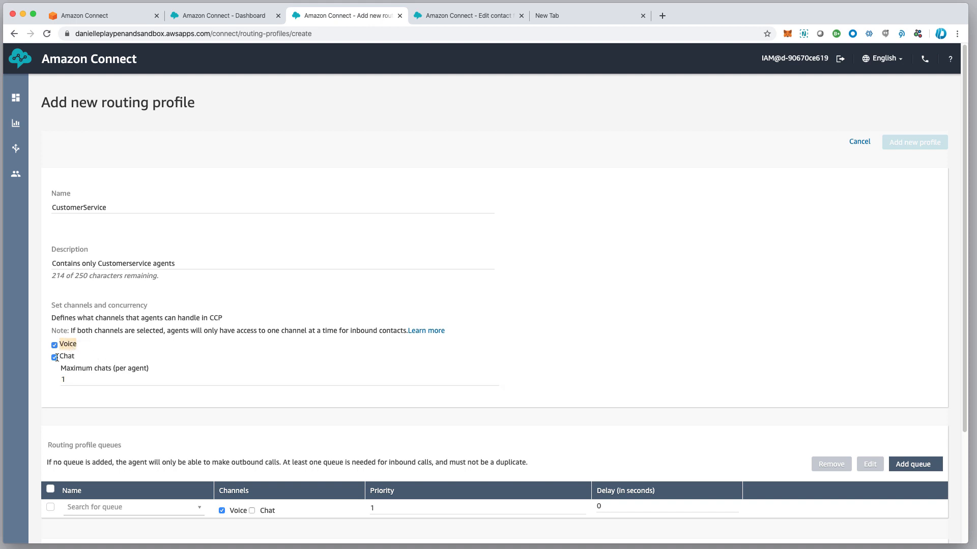
pyautogui.doubleClick(68, 356)
pyautogui.click(143, 355)
pyautogui.moveTo(59, 344); pyautogui.dragTo(76, 346)
pyautogui.click(59, 356)
pyautogui.moveTo(59, 356); pyautogui.dragTo(69, 356)
pyautogui.moveTo(60, 344); pyautogui.dragTo(84, 346)
pyautogui.moveTo(81, 379); pyautogui.dragTo(58, 380)
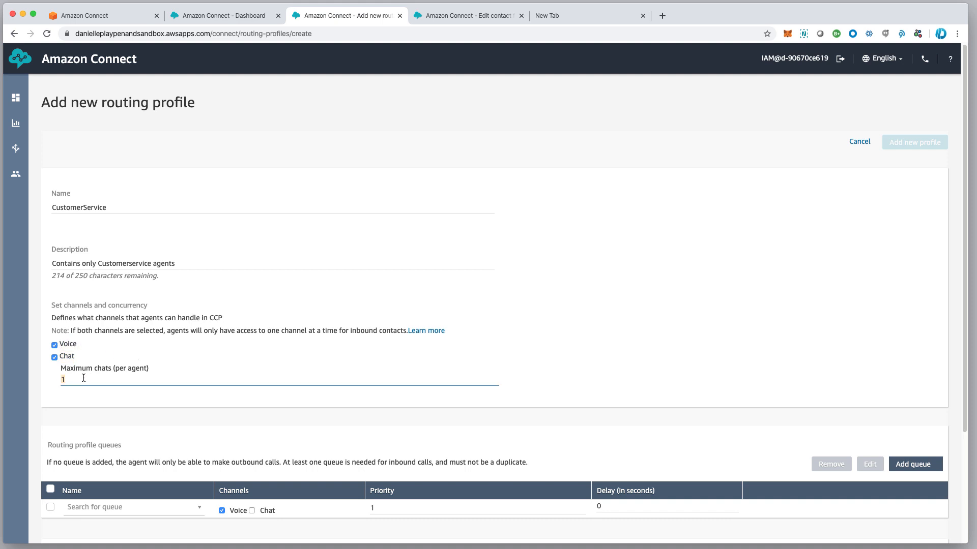
pyautogui.write('5')
pyautogui.doubleClick(63, 380)
# Add the CustomerService queue to the profile, handling both voice and chat
pyautogui.click(132, 505)
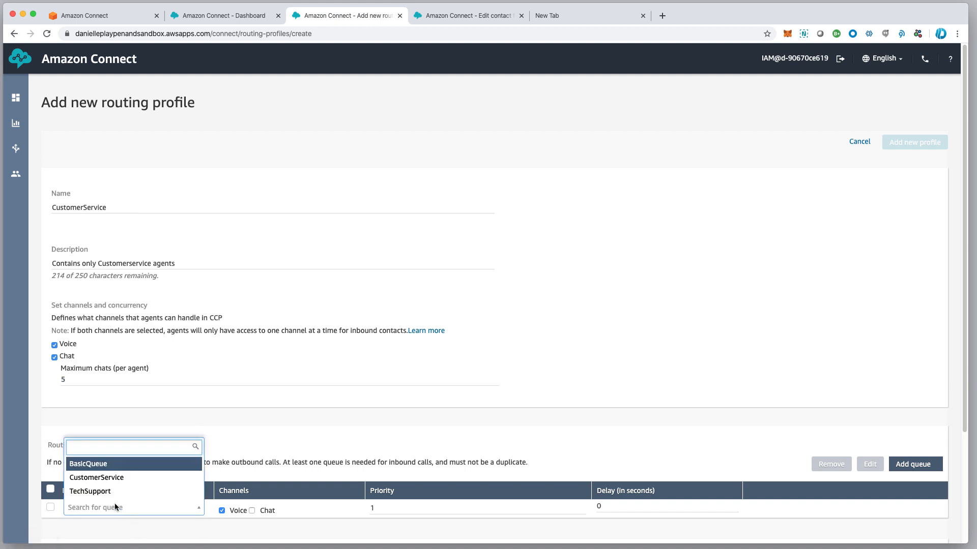
pyautogui.click(112, 478)
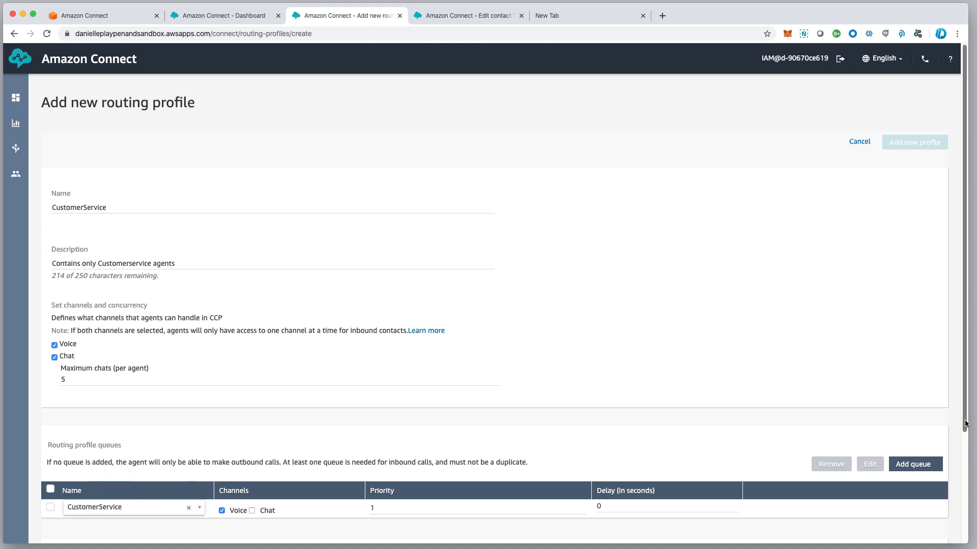
pyautogui.moveTo(965, 423); pyautogui.dragTo(964, 504)
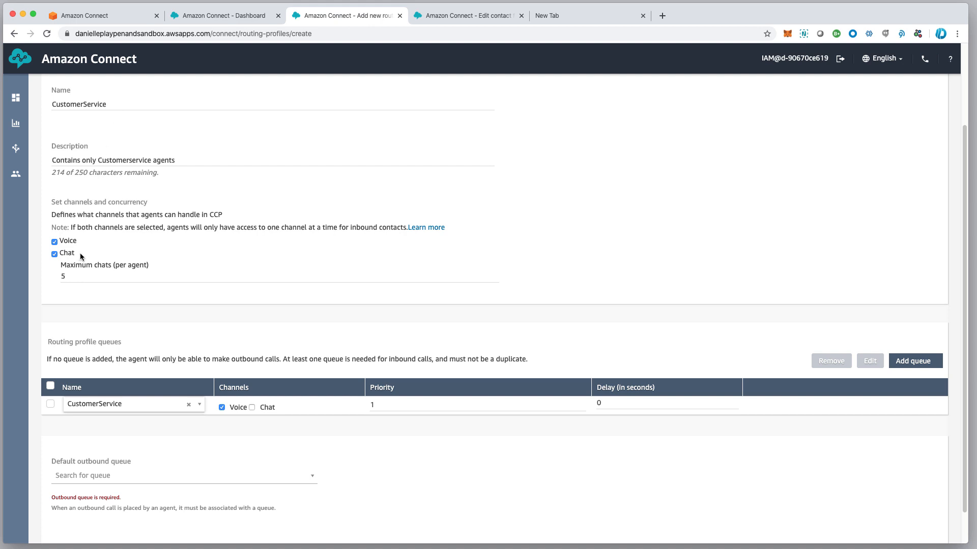
pyautogui.click(252, 407)
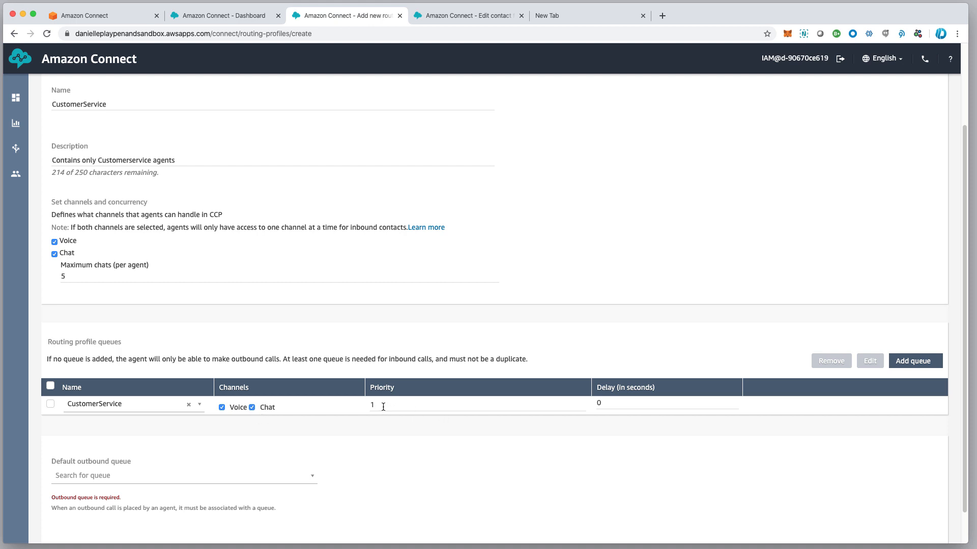
pyautogui.click(610, 403)
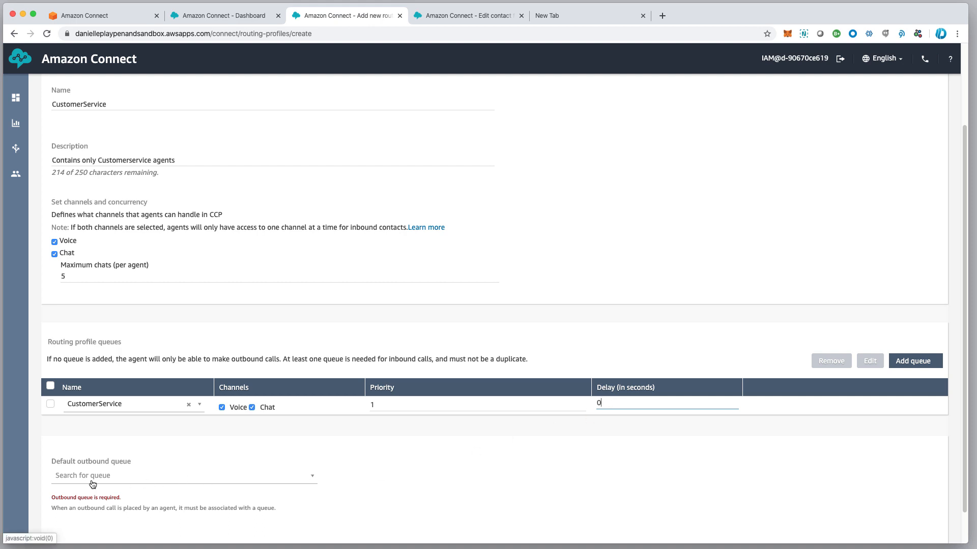
pyautogui.scroll(-1, 100, 480)
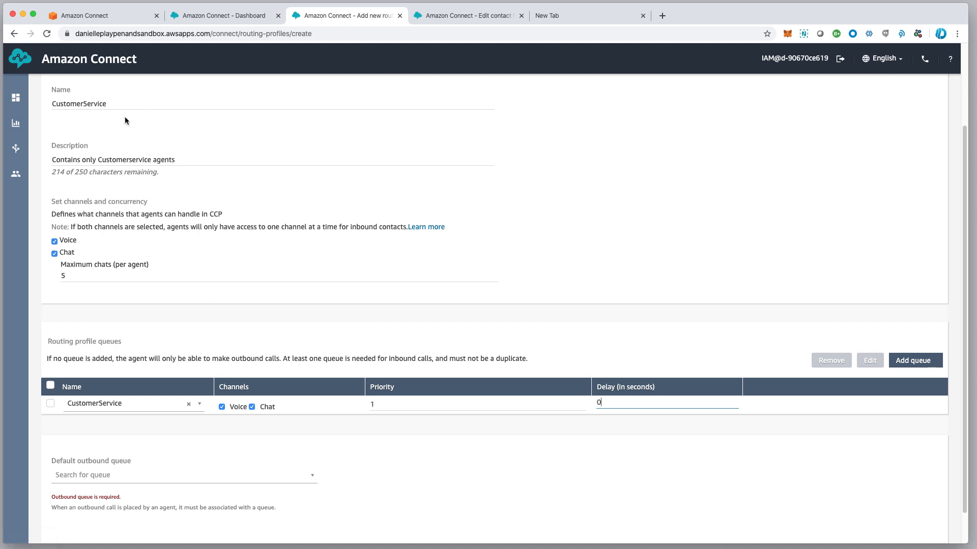
# Set CustomerService as the default outbound queue and save the routing profile
pyautogui.click(109, 475)
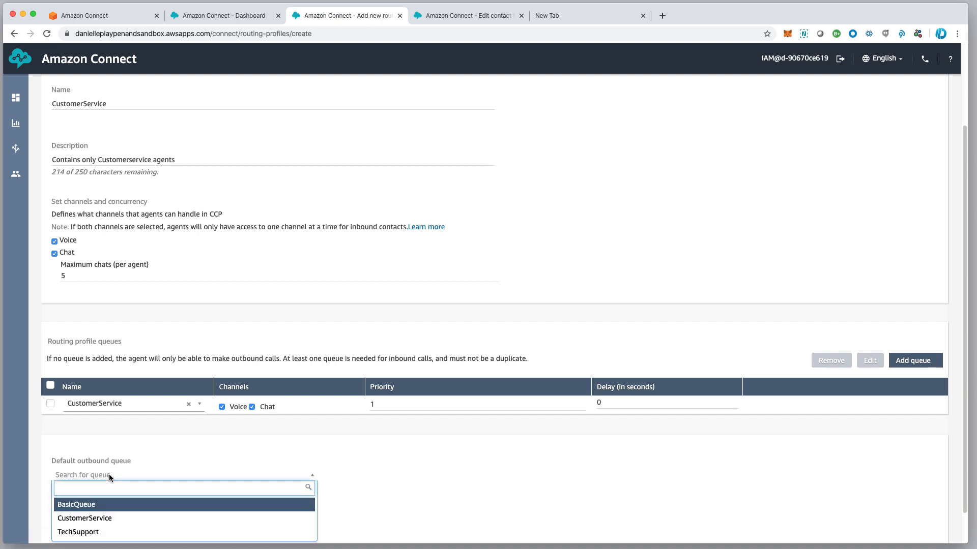
pyautogui.click(93, 523)
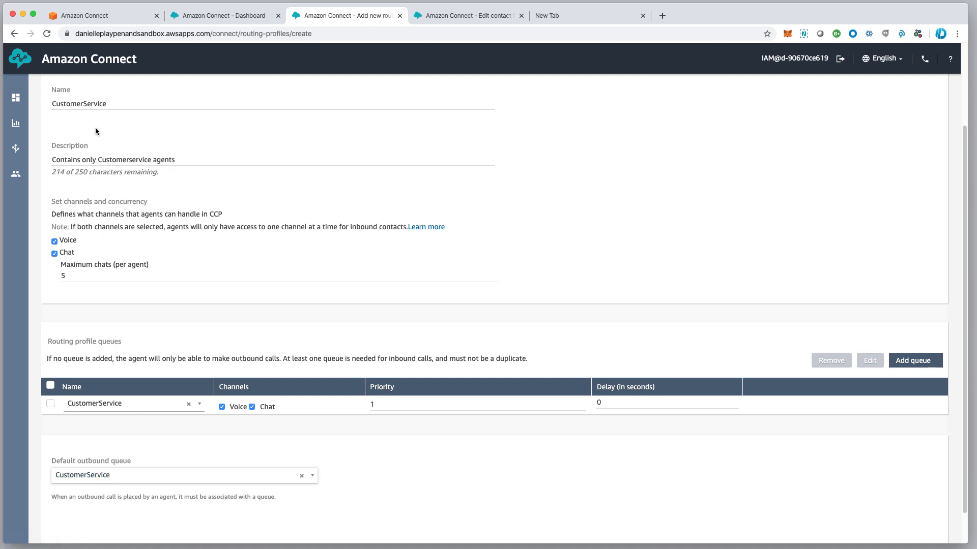
pyautogui.scroll(1, 113, 154)
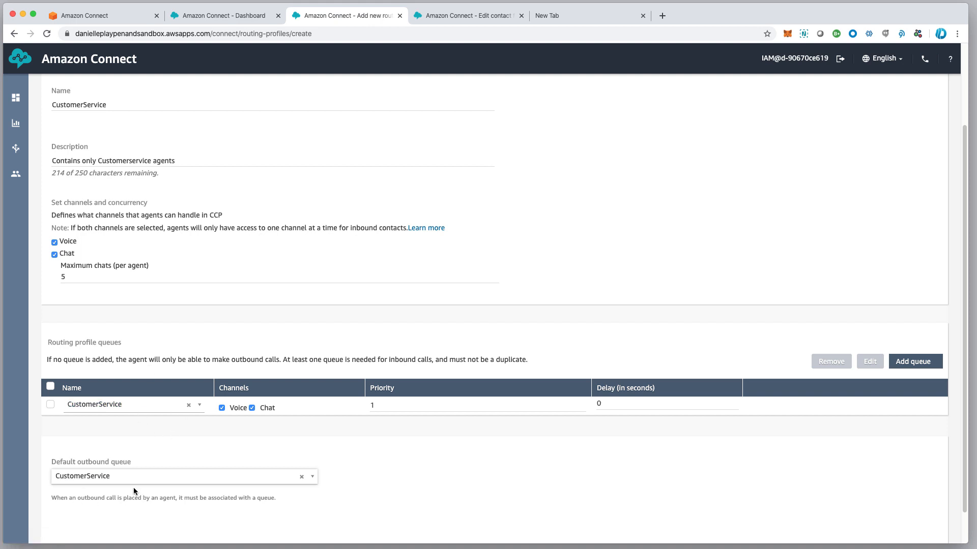
pyautogui.scroll(1, 134, 489)
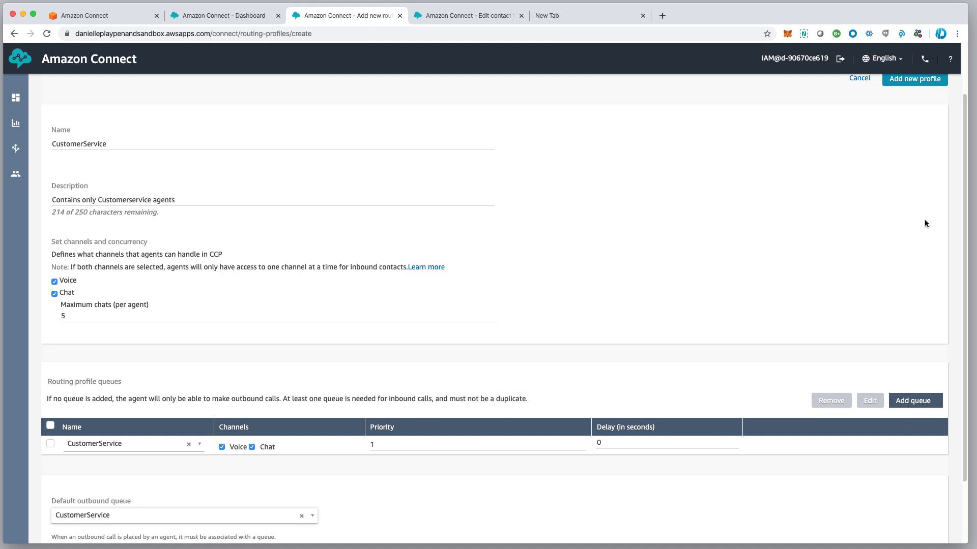
pyautogui.scroll(2, 846, 129)
pyautogui.click(908, 146)
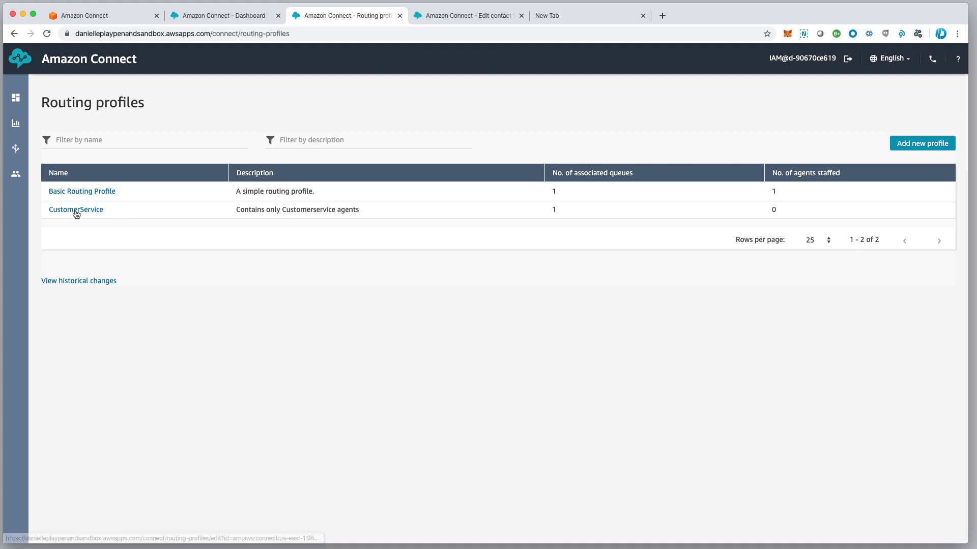
# Start a new routing profile named TechSupport-Voice with a Tech Support only description
pyautogui.click(922, 146)
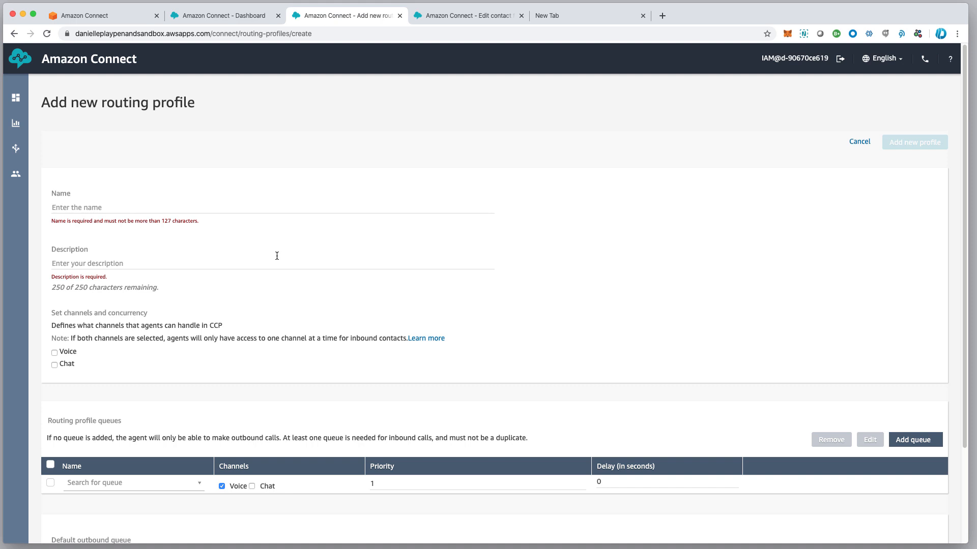
pyautogui.click(83, 205)
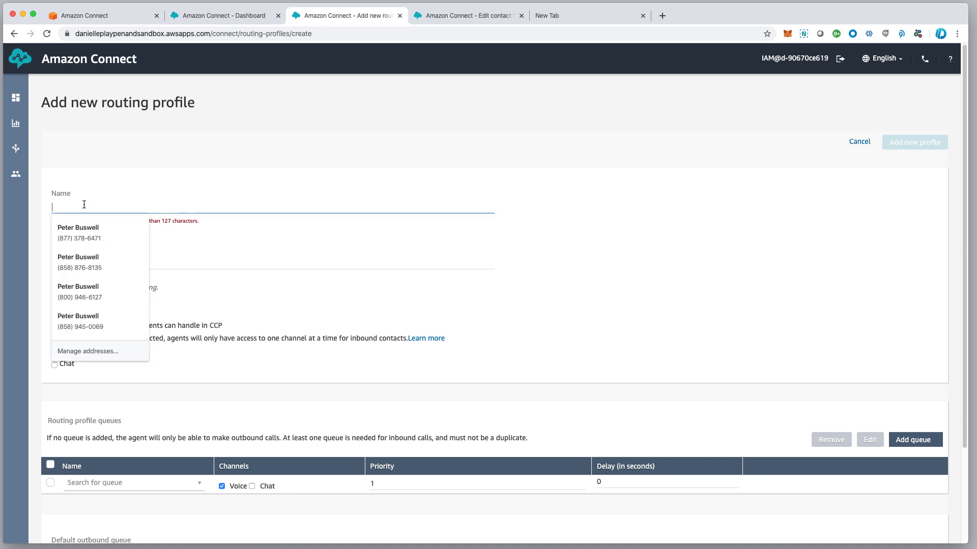
pyautogui.write('TechSupport')
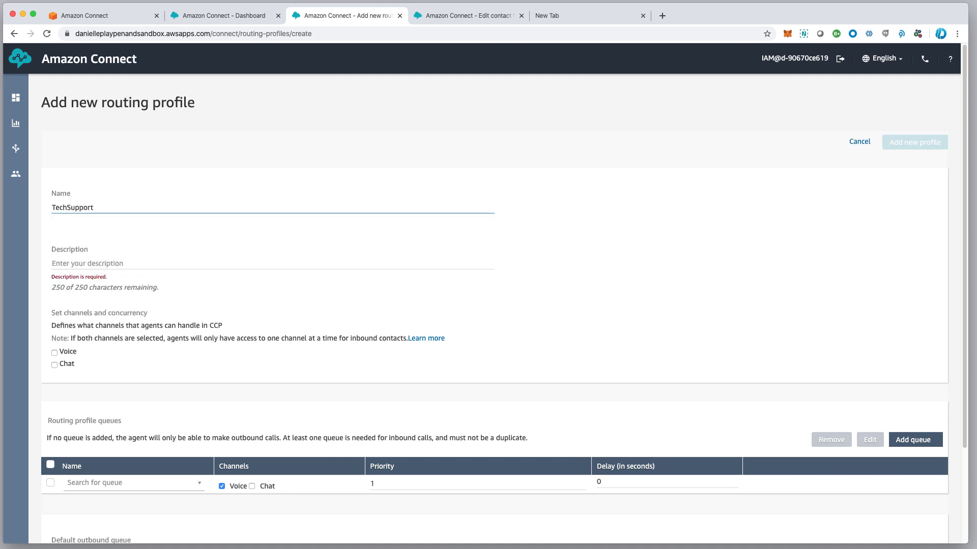
pyautogui.press('Tab')
pyautogui.scroll(-1, 75, 216)
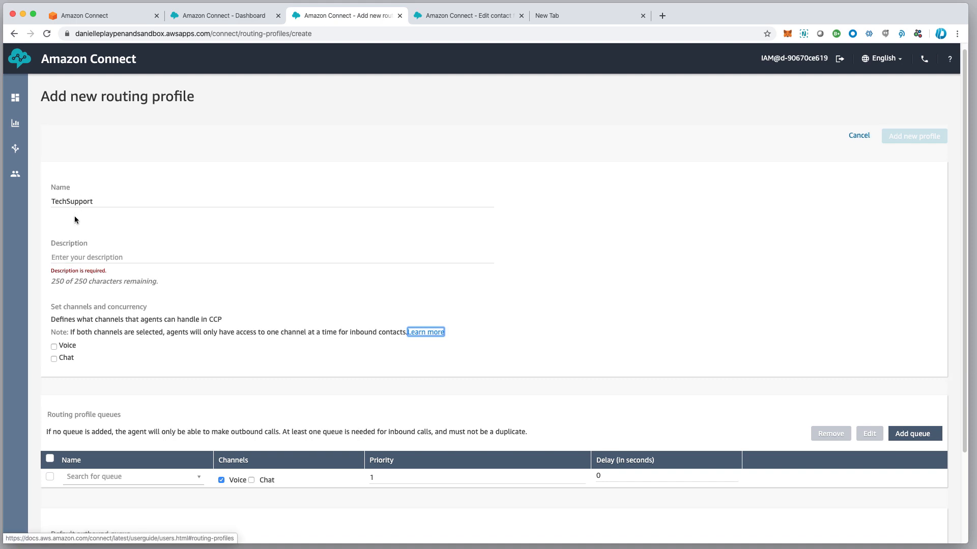
pyautogui.click(69, 254)
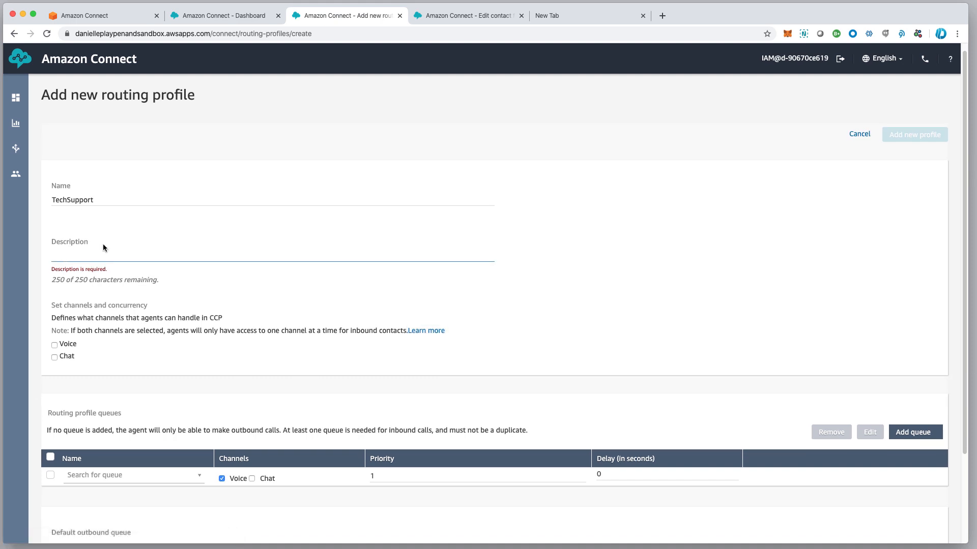
pyautogui.write('Tesch S')
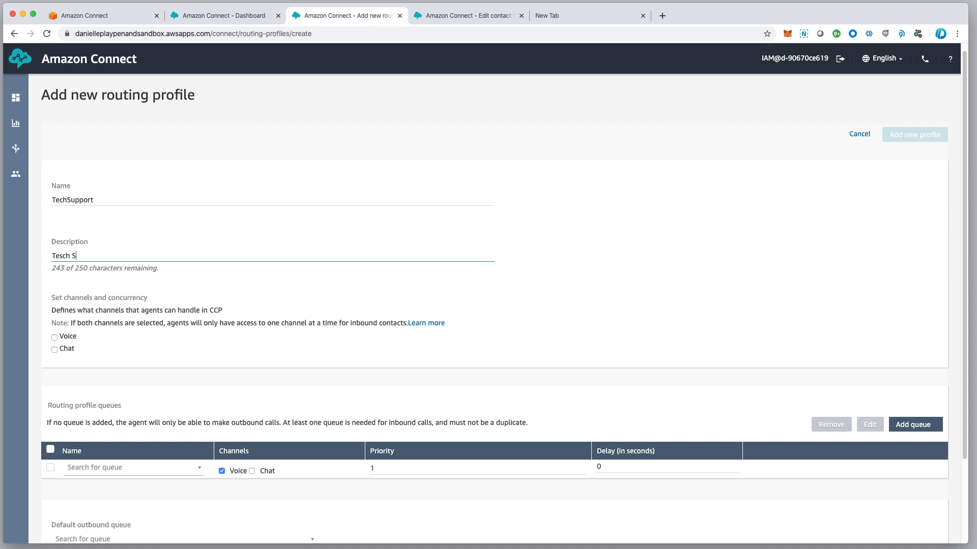
pyautogui.write('upport ONly')
pyautogui.press('BackSpace')
pyautogui.press('BackSpace')
pyautogui.click(109, 200)
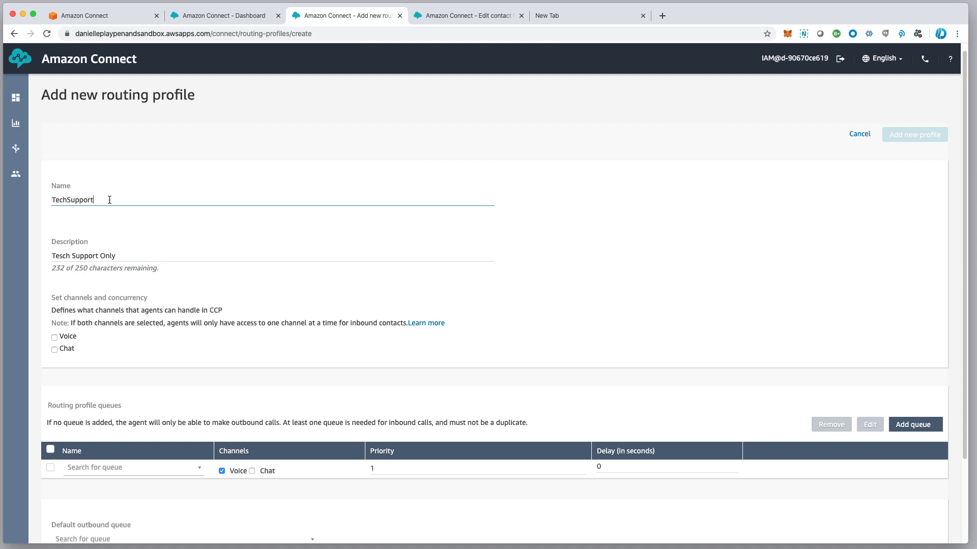
pyautogui.write('-Voice')
# Assign TechSupport as queue and default outbound queue, enable Voice only, and save the profile
pyautogui.click(118, 468)
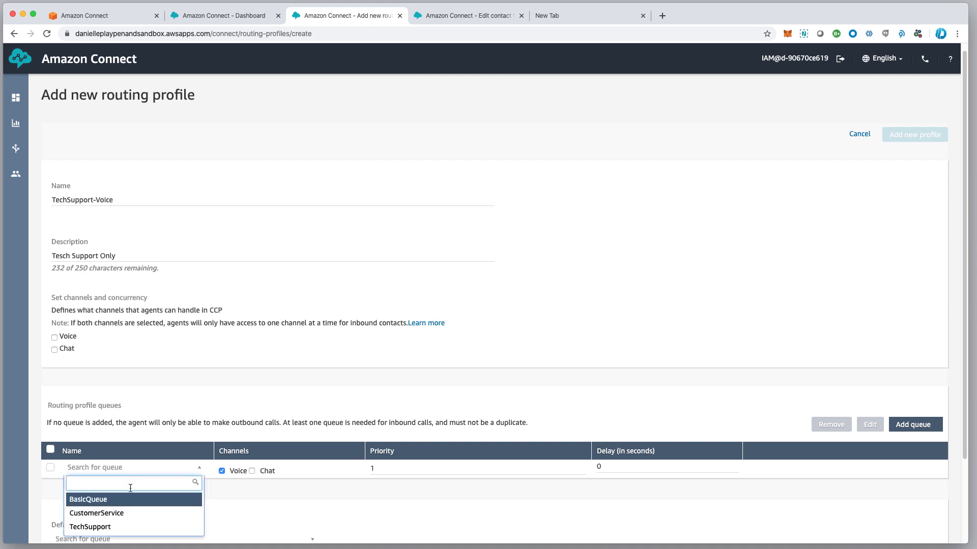
pyautogui.click(118, 531)
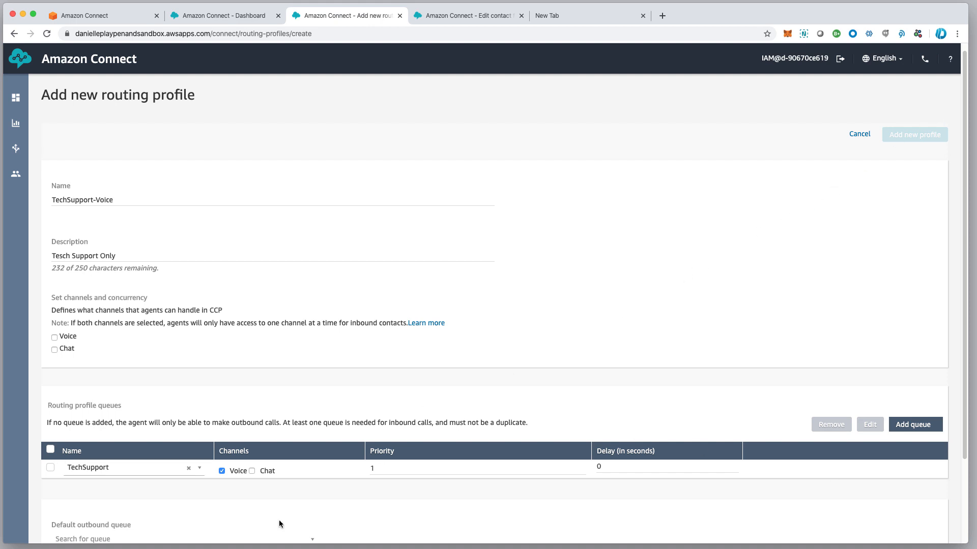
pyautogui.click(97, 539)
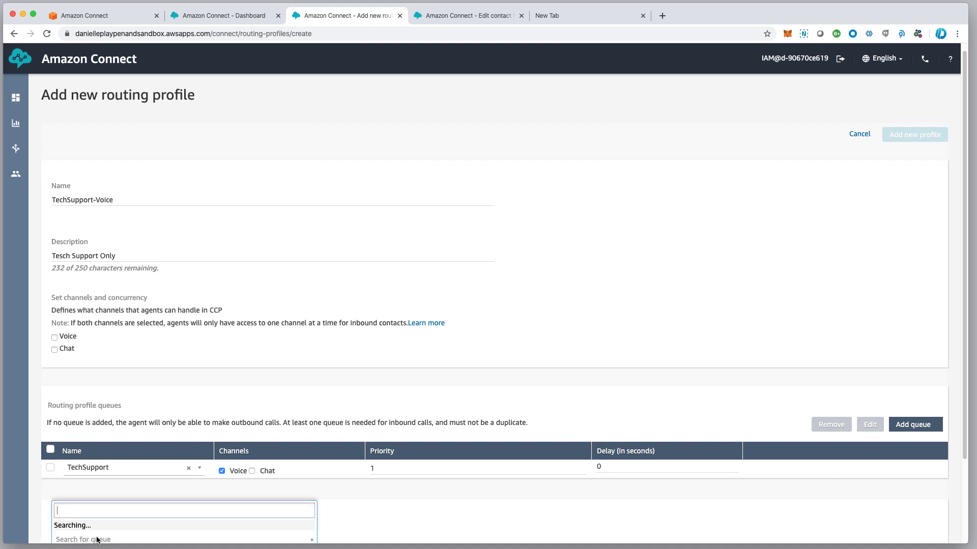
pyautogui.click(144, 528)
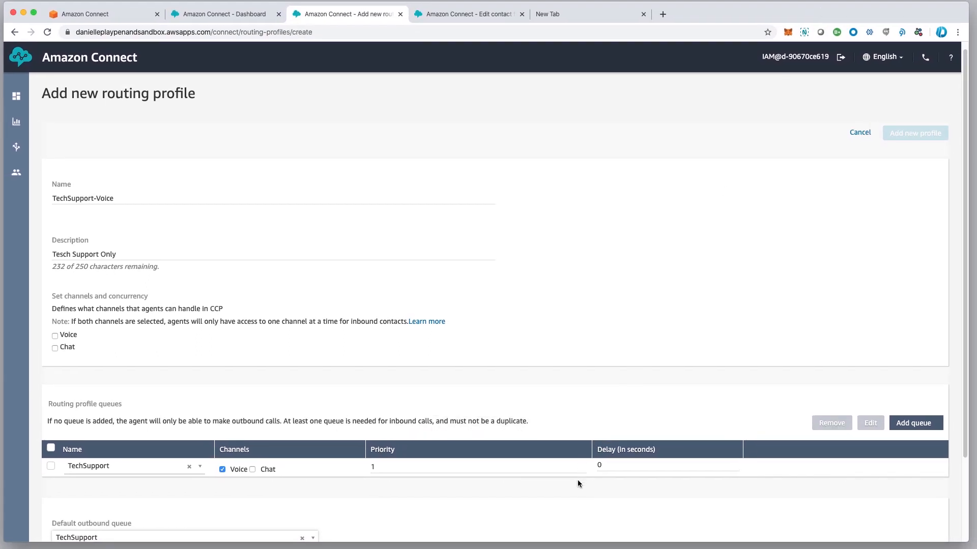
pyautogui.scroll(-1, 578, 481)
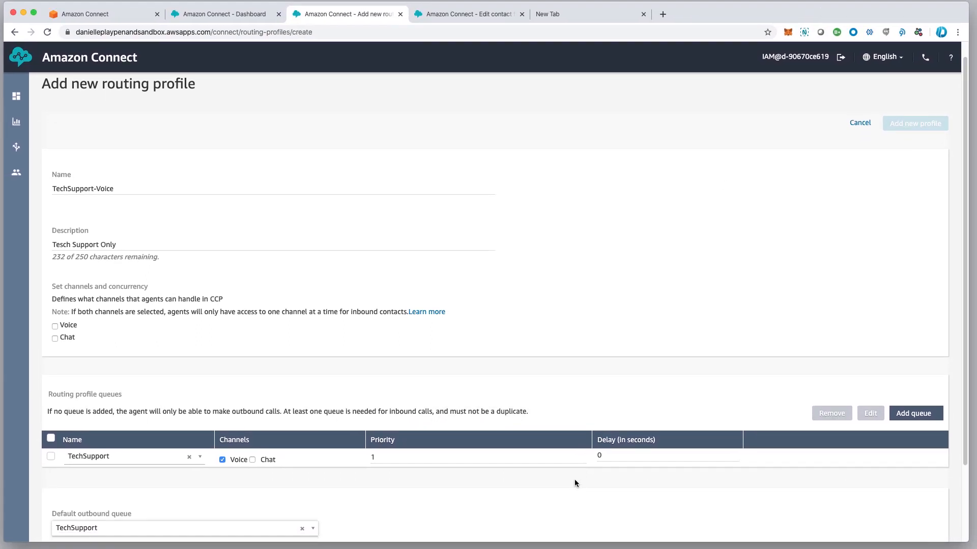
pyautogui.click(56, 326)
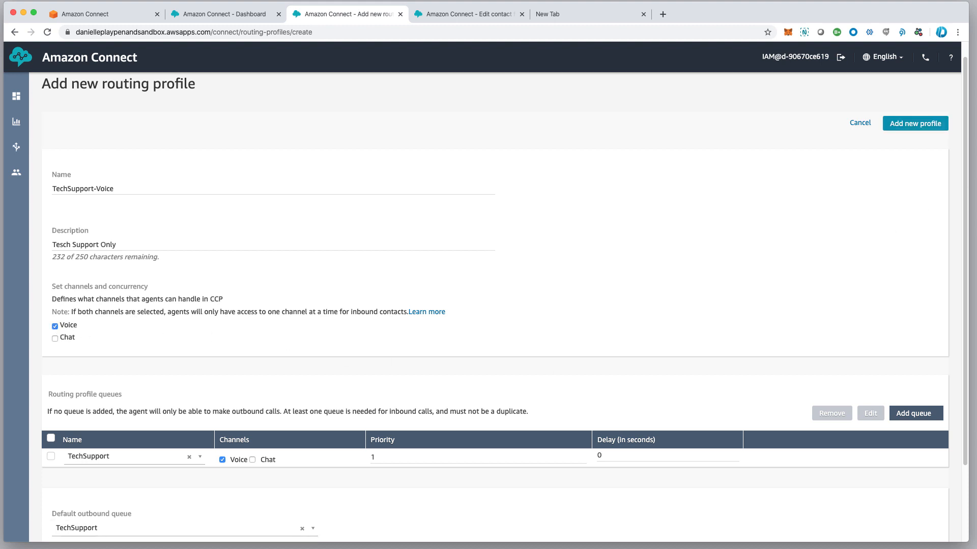
pyautogui.click(909, 127)
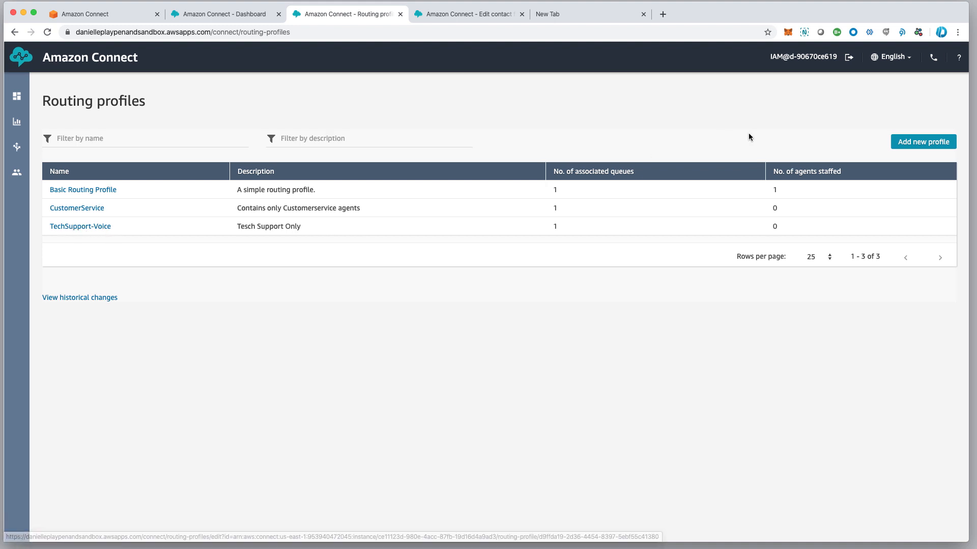
pyautogui.click(914, 146)
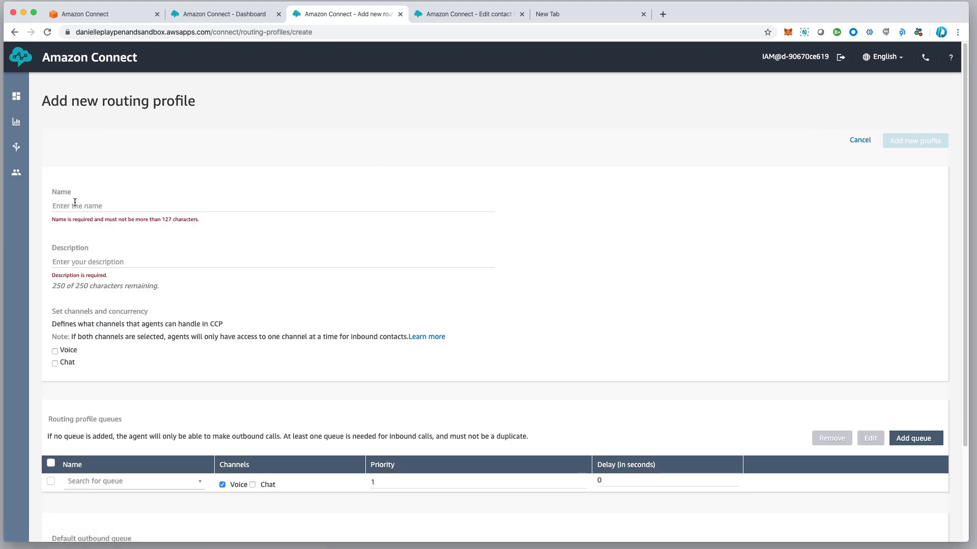
# Name the new profile TechSupport-Chat, described as 'Chat Agents in TechSupport'
pyautogui.click(73, 200)
pyautogui.write('T')
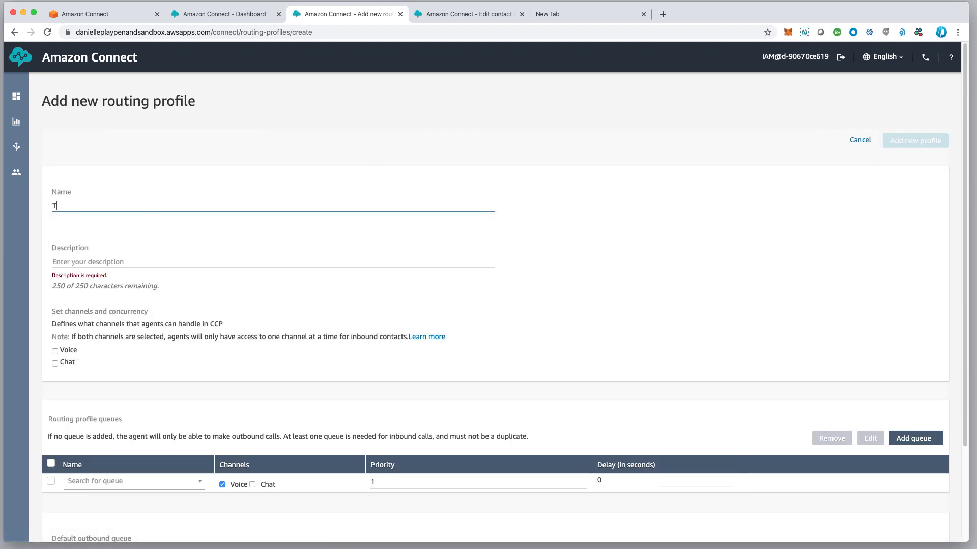
pyautogui.write('echSupp')
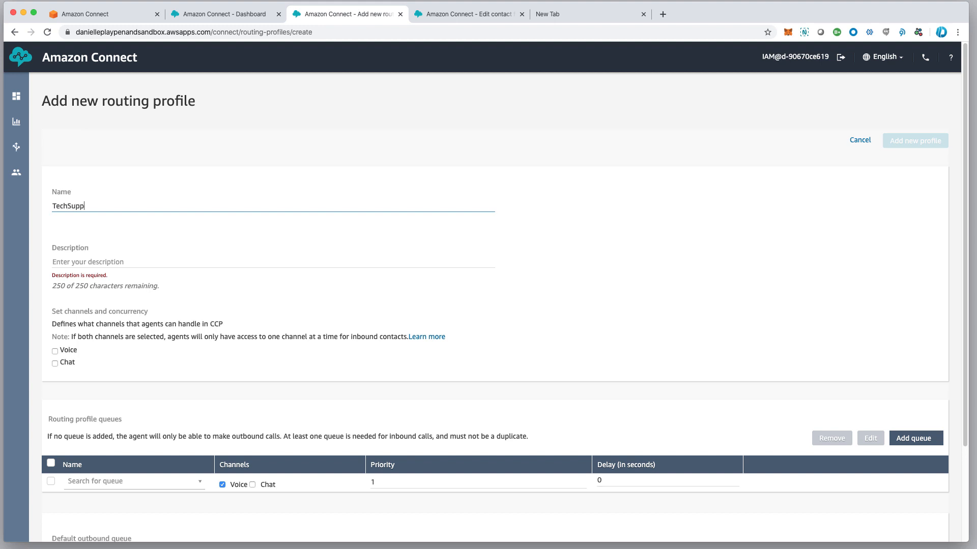
pyautogui.write('ort-Chat')
pyautogui.click(65, 259)
pyautogui.write('Cha')
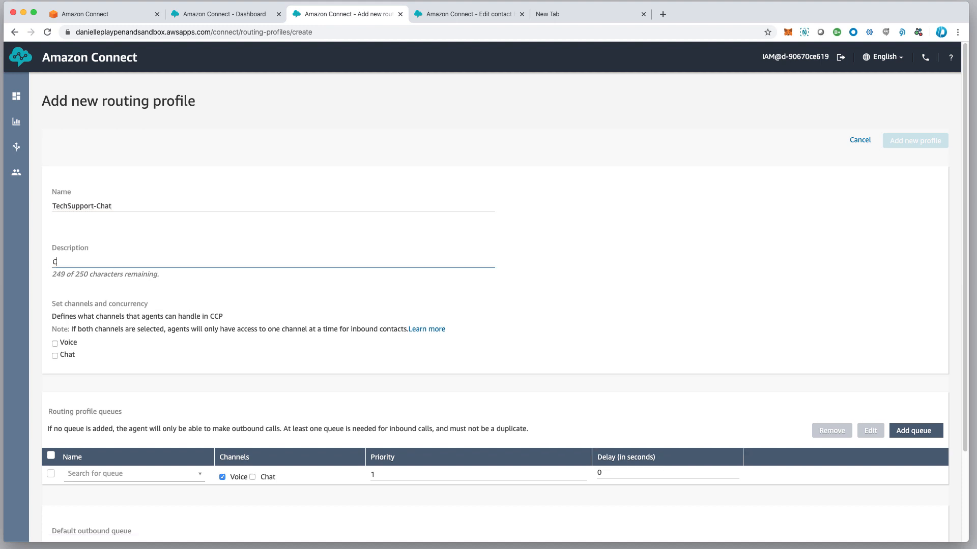
pyautogui.write('t Agents in TechSupport')
# Enable Chat, set TechSupport as queue and default outbound queue, and save the profile
pyautogui.click(56, 357)
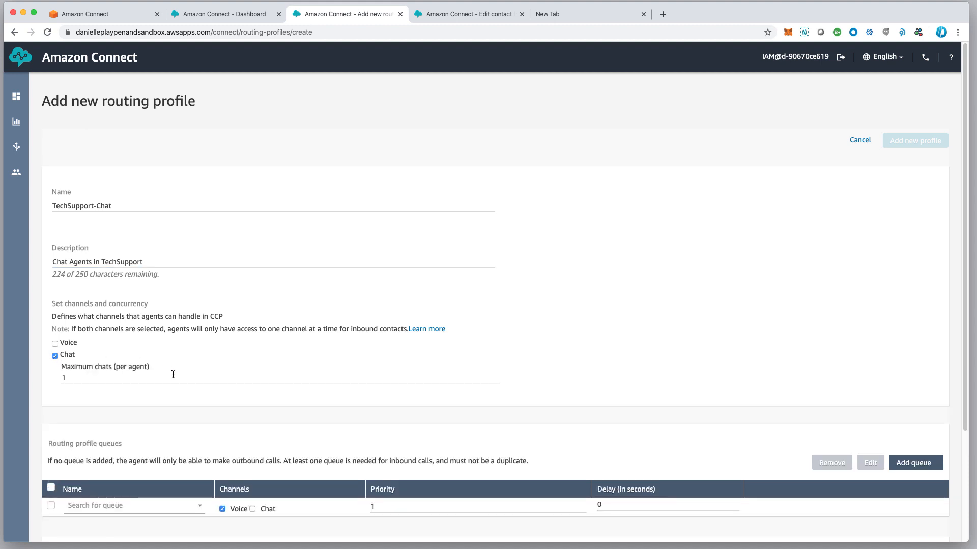
pyautogui.scroll(-3, 173, 375)
pyautogui.click(118, 430)
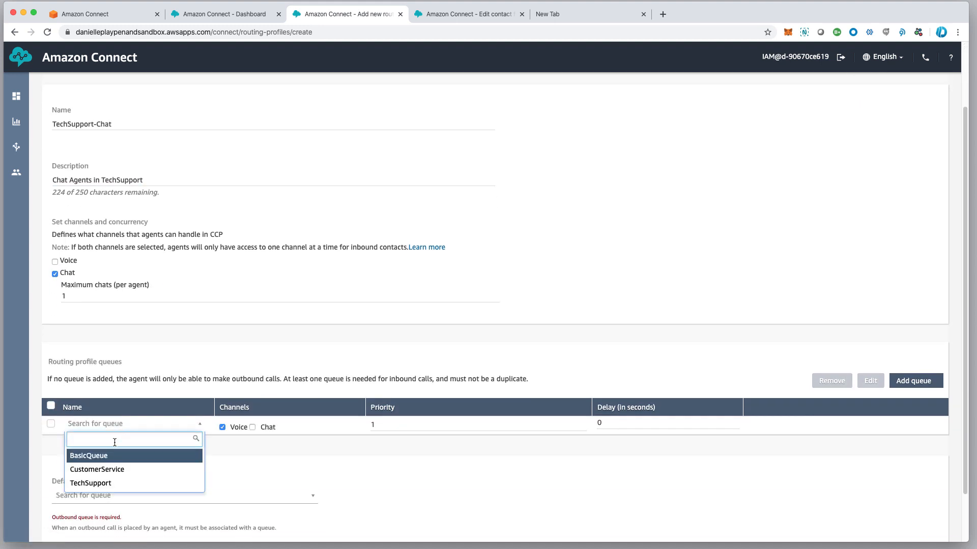
pyautogui.click(106, 484)
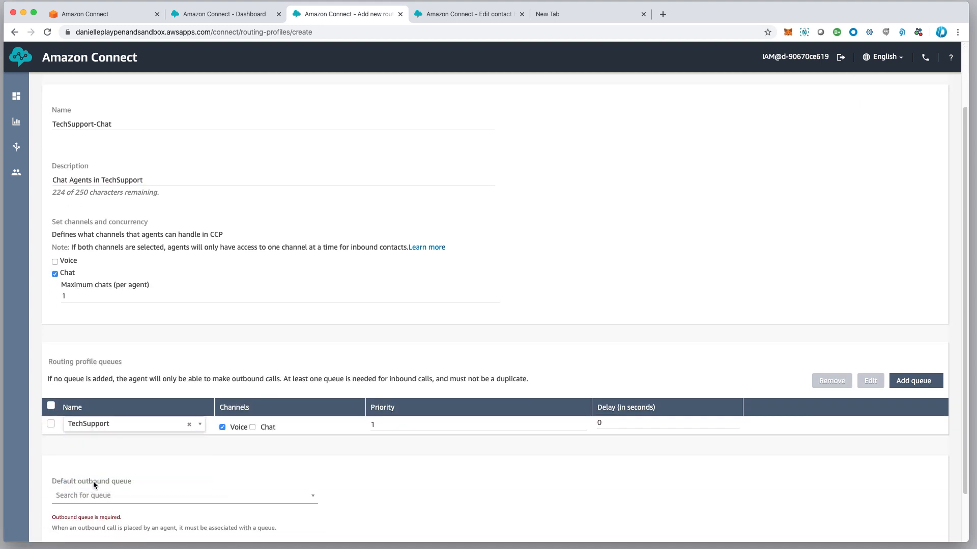
pyautogui.click(91, 493)
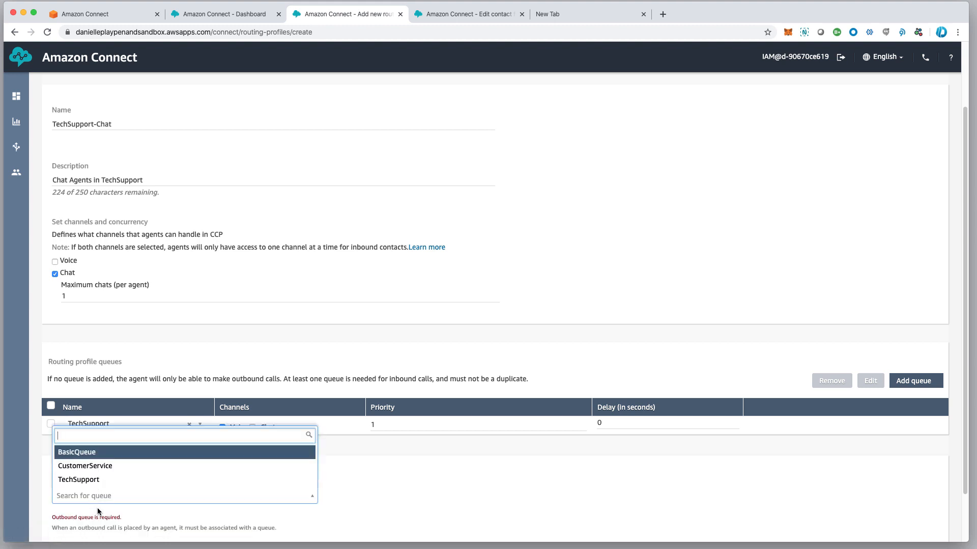
pyautogui.click(96, 480)
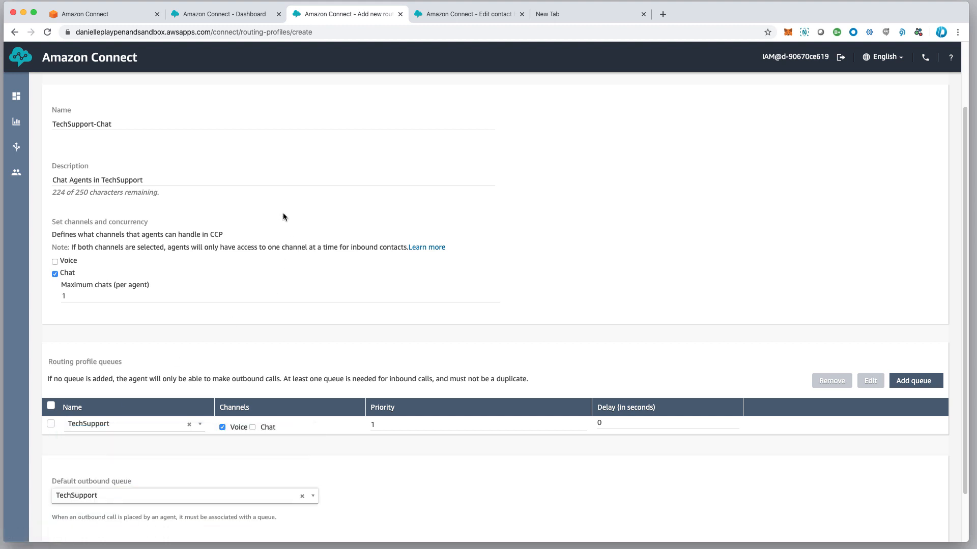
pyautogui.scroll(3, 659, 196)
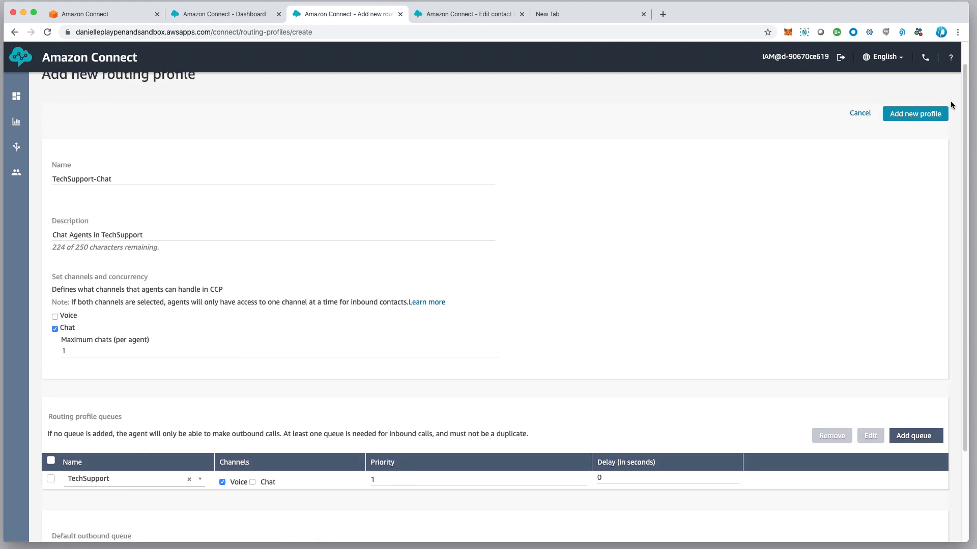
pyautogui.click(916, 114)
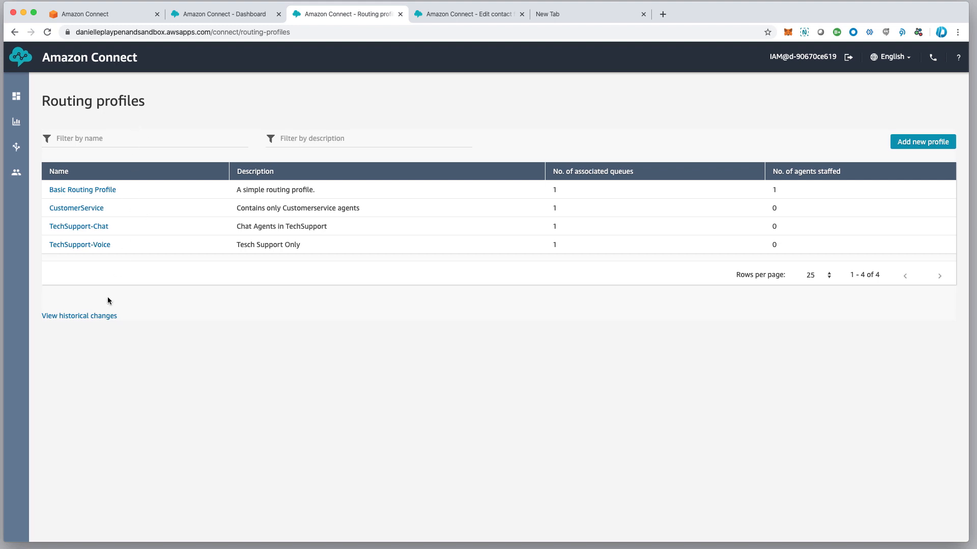
# Add CustomerService and TechSupport as second and third queues to Basic Routing Profile and save it
pyautogui.click(95, 191)
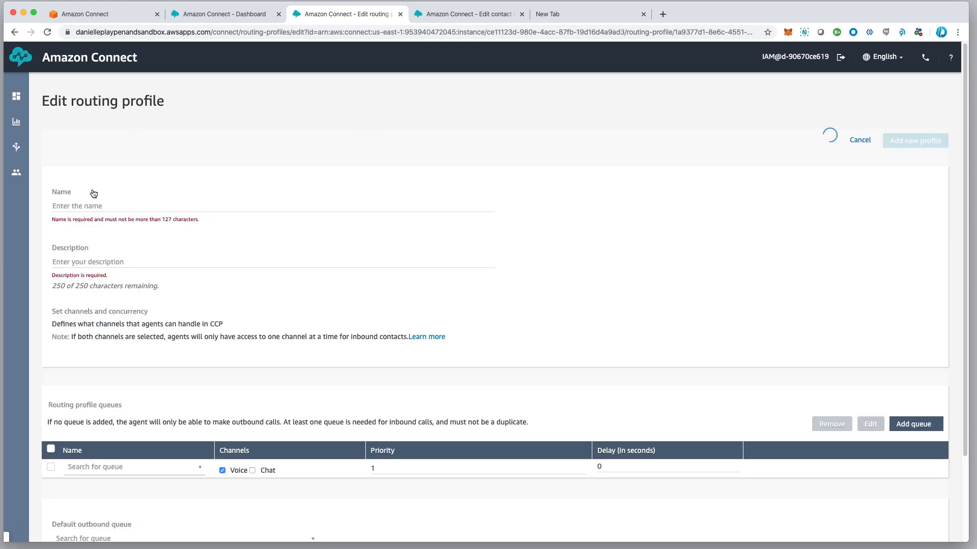
pyautogui.scroll(-2, 102, 458)
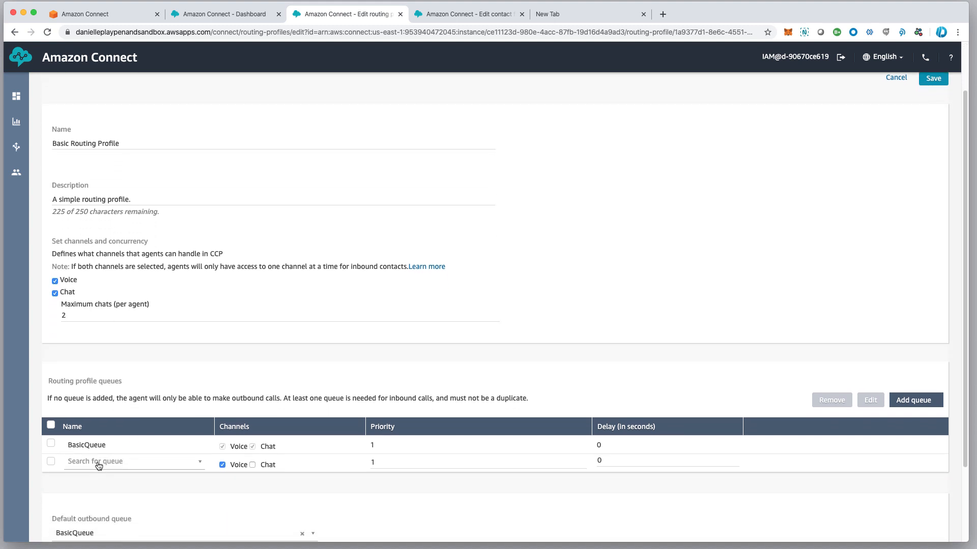
pyautogui.click(99, 465)
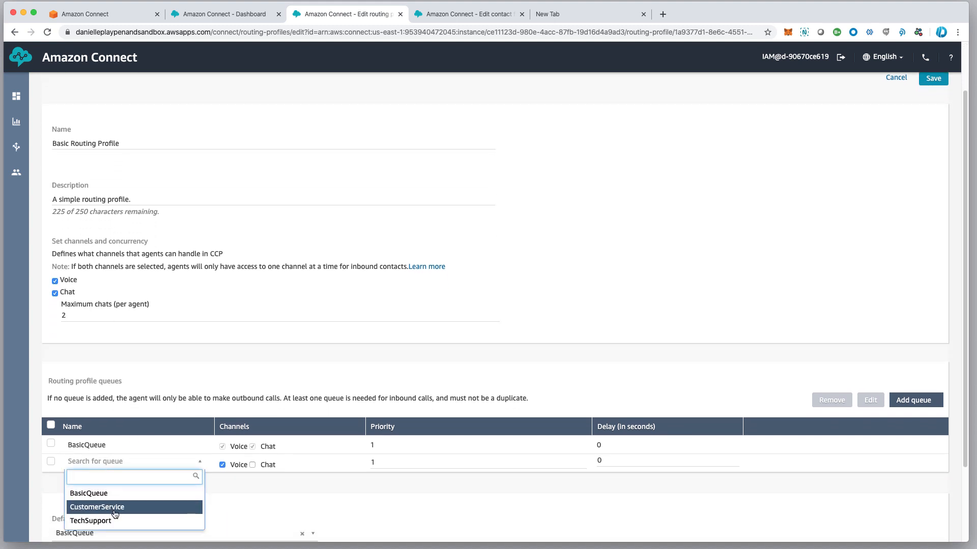
pyautogui.click(115, 512)
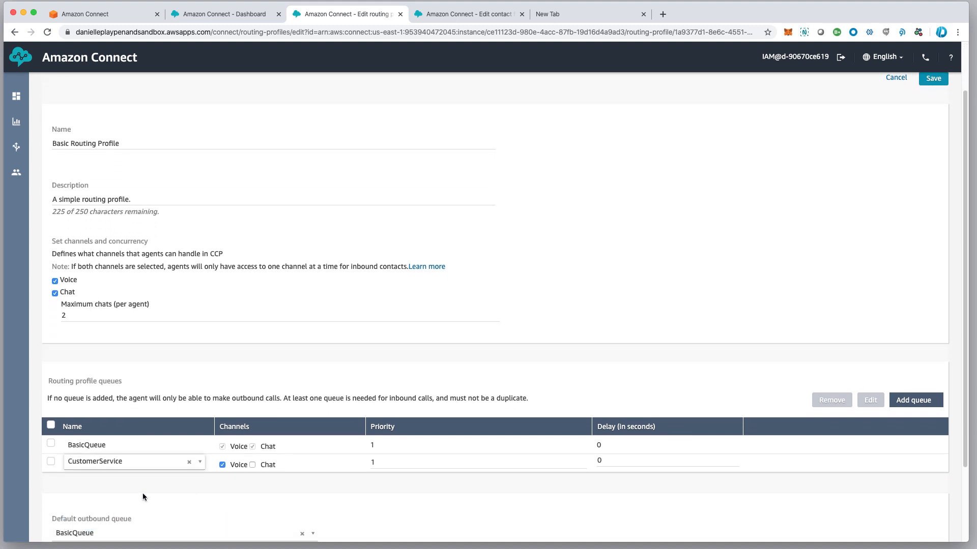
pyautogui.click(910, 401)
pyautogui.click(115, 480)
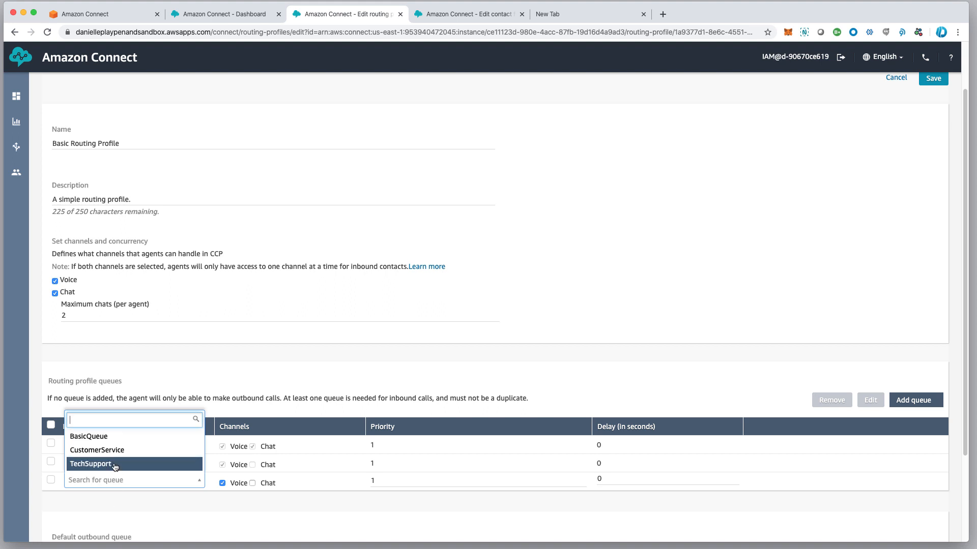
pyautogui.click(115, 465)
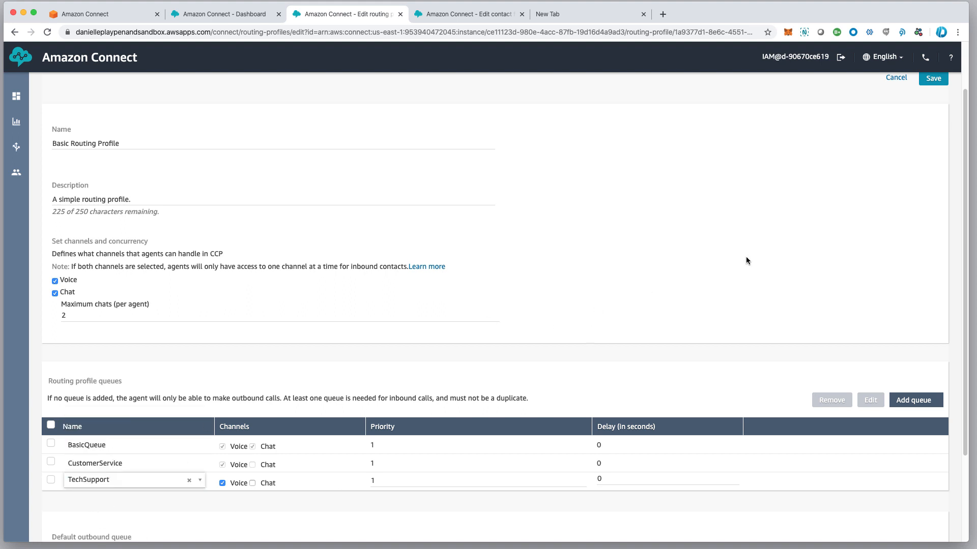
pyautogui.click(935, 80)
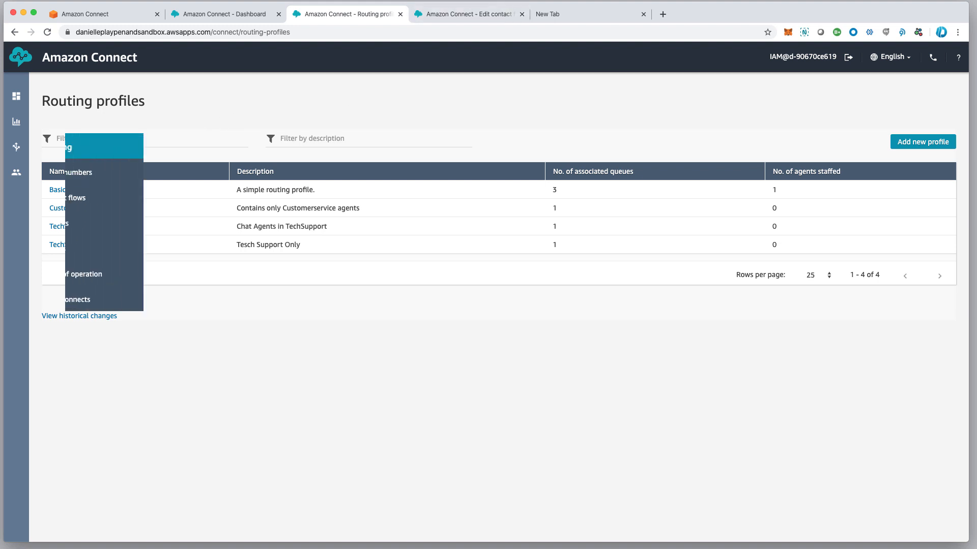
# Go to User management, clear the login search box, and expand the advanced user filters
pyautogui.moveTo(14, 174)
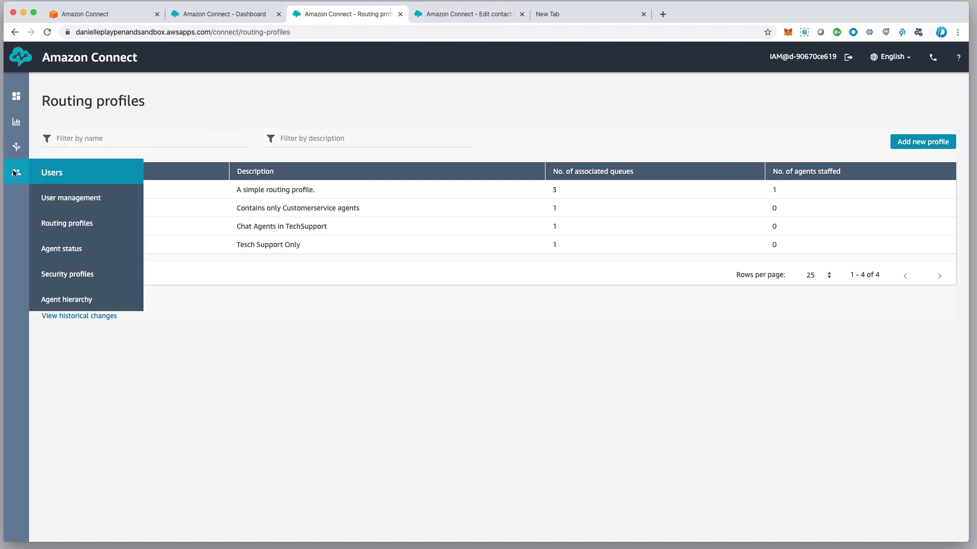
pyautogui.click(79, 204)
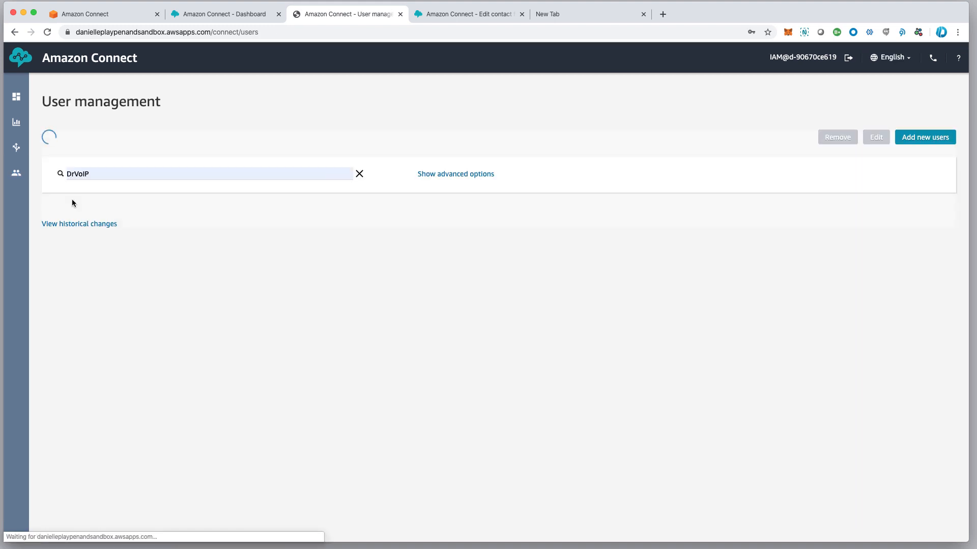
pyautogui.click(360, 173)
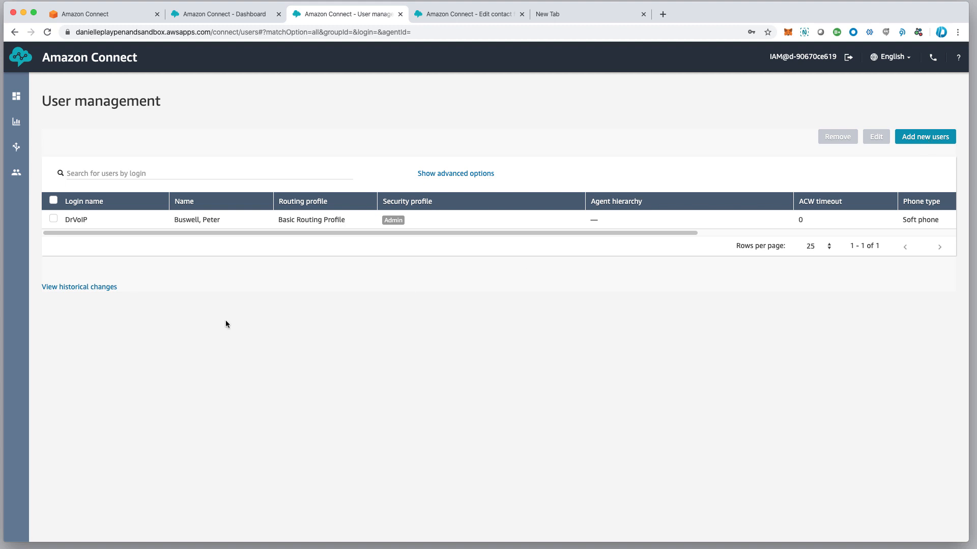
pyautogui.click(465, 176)
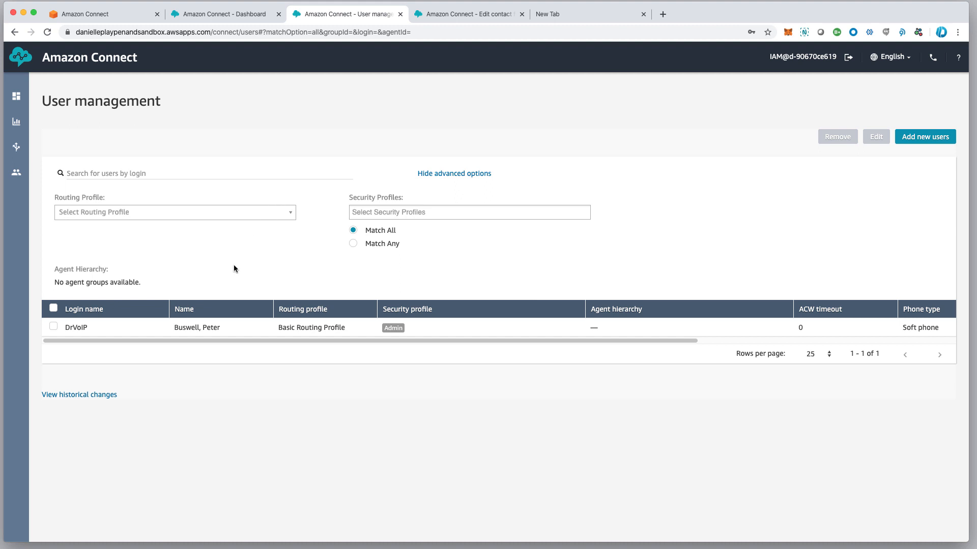
# Download the sample users CSV template, then choose Create and set up a new user and continue
pyautogui.click(924, 136)
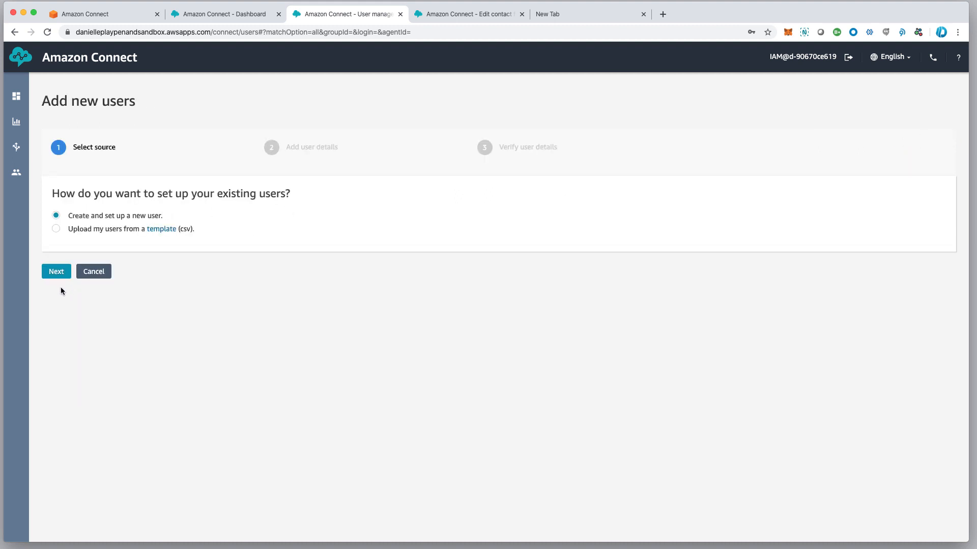
pyautogui.click(161, 230)
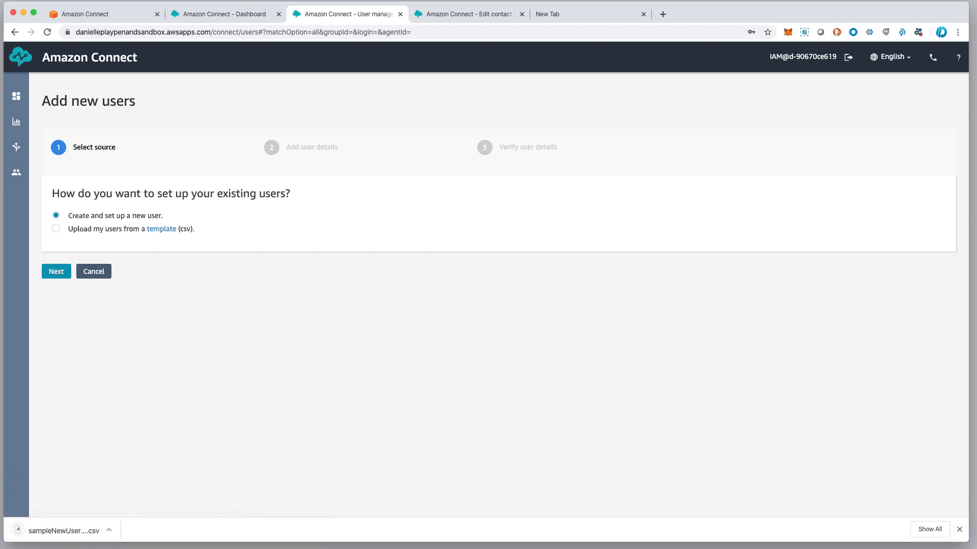
pyautogui.click(108, 530)
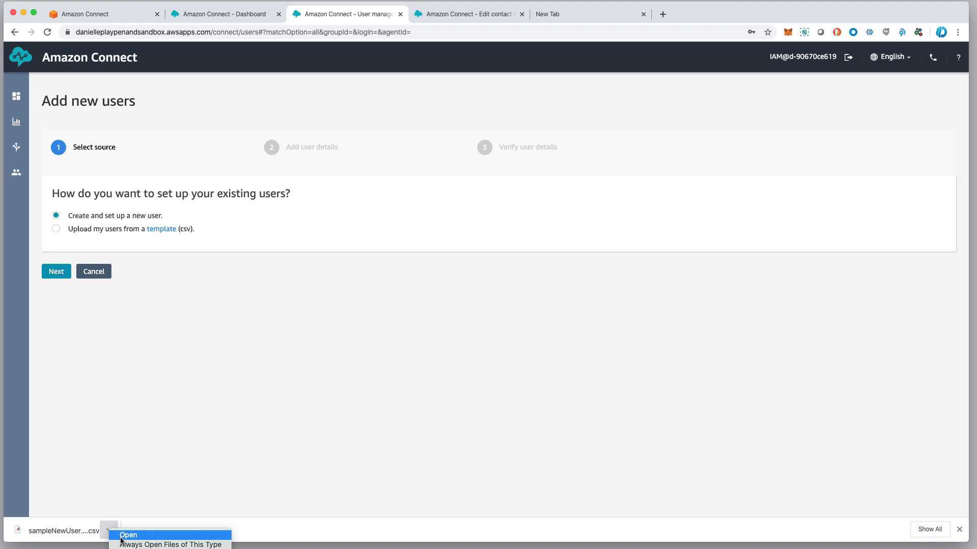
pyautogui.click(203, 373)
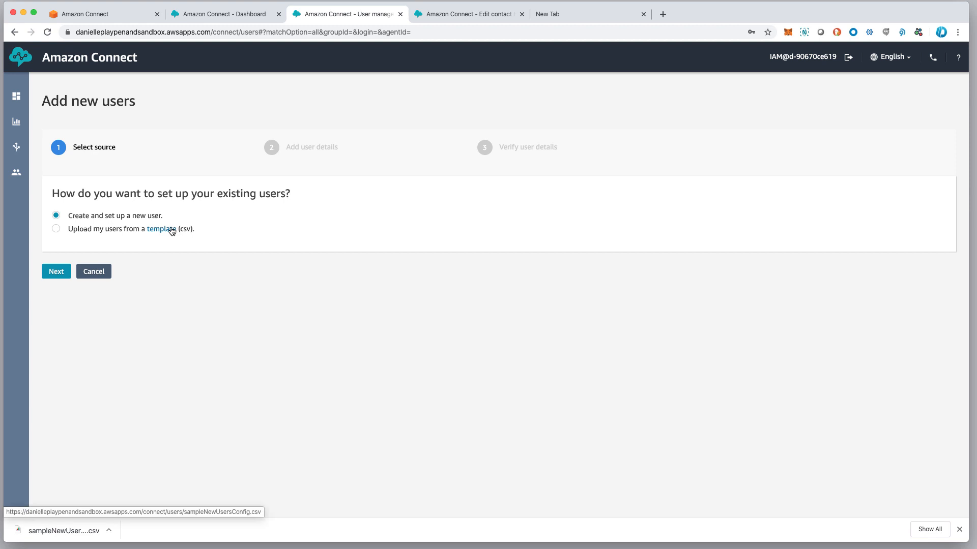
pyautogui.click(55, 230)
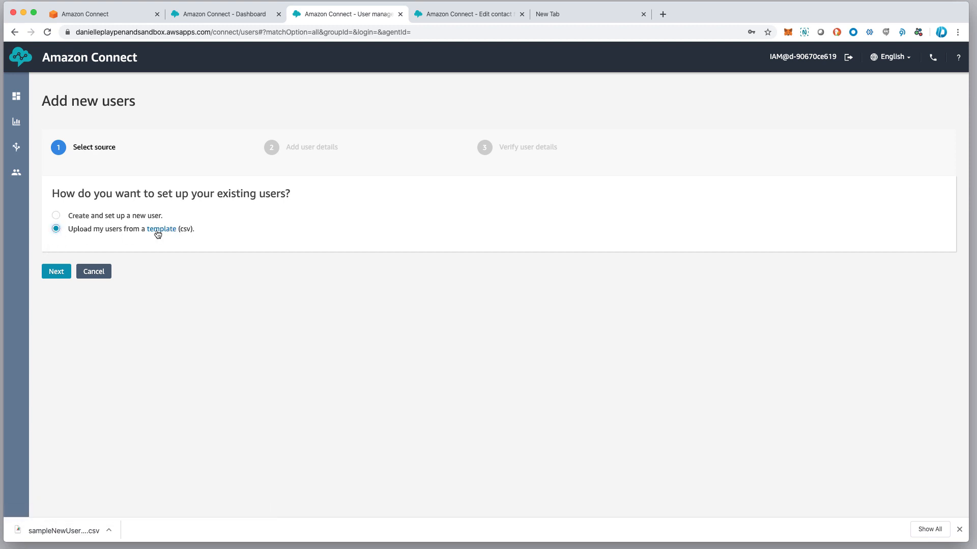
pyautogui.click(56, 216)
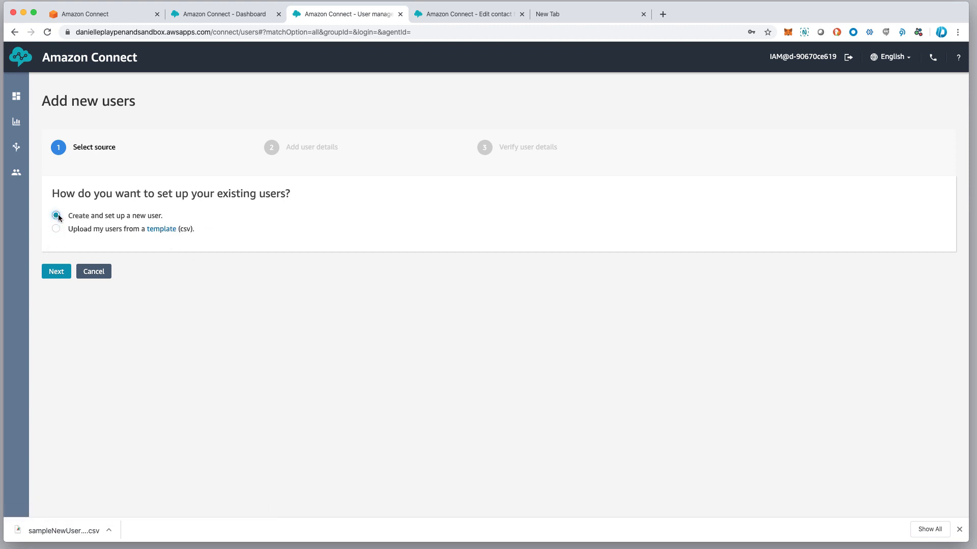
pyautogui.click(60, 274)
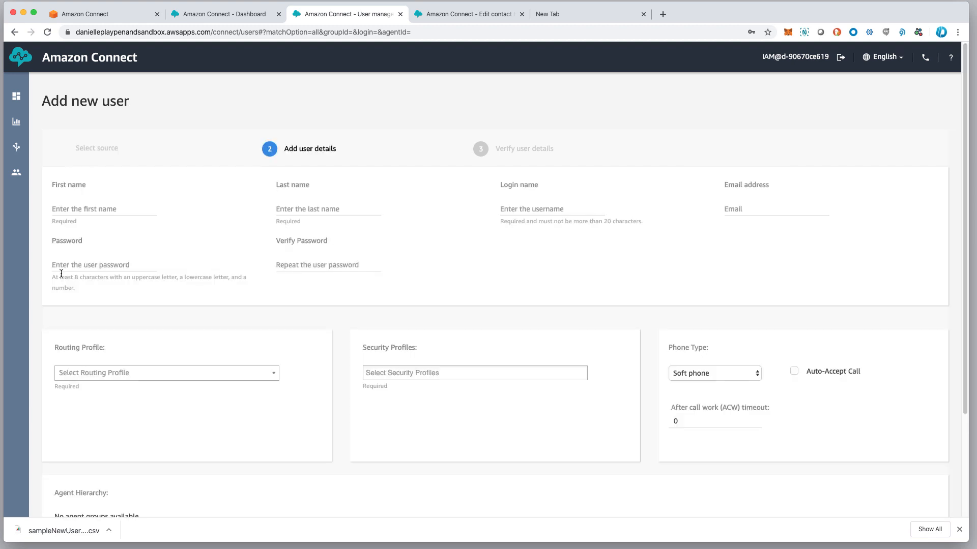
# Enter the new user's first name, last name, login name and e-mail address
pyautogui.click(96, 213)
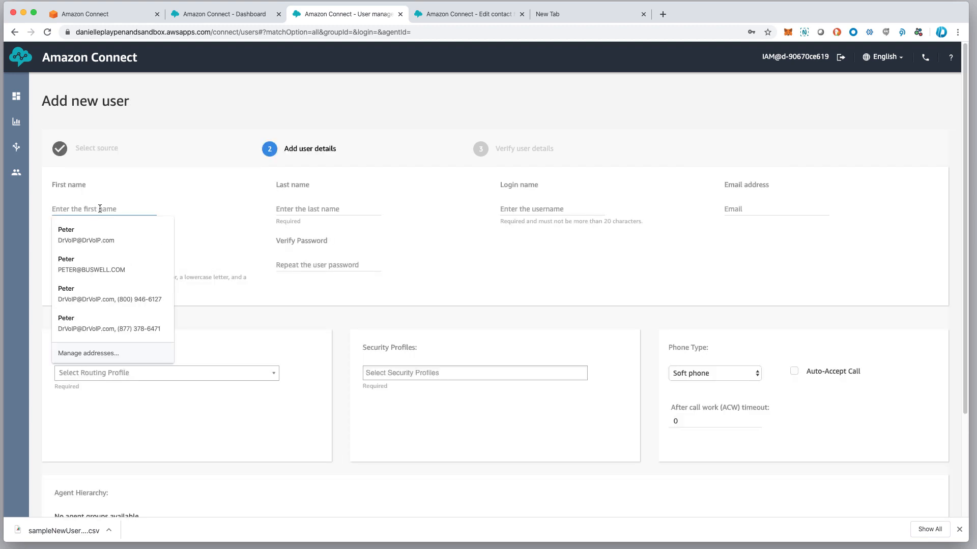
pyautogui.write('Ga')
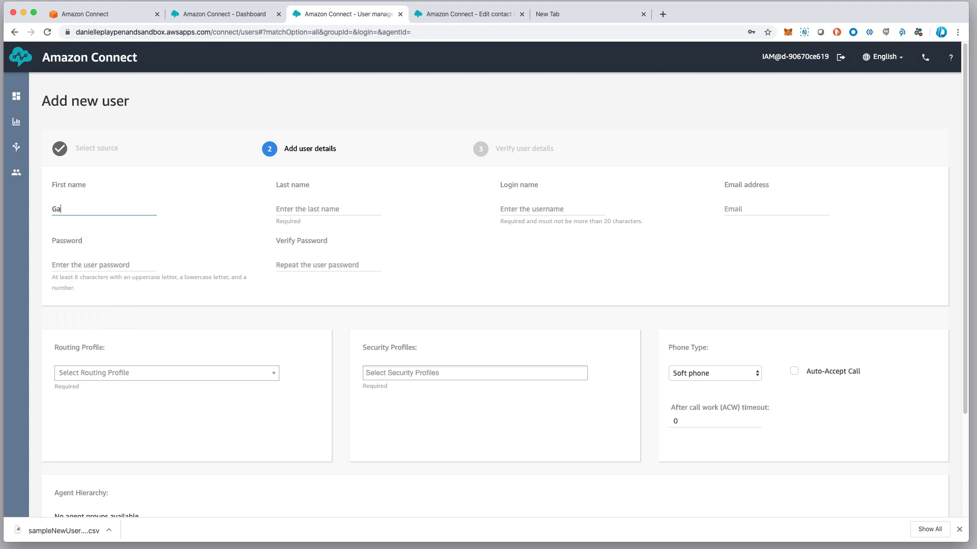
pyautogui.write('ndalf')
pyautogui.press('Tab')
pyautogui.write('DeGrey')
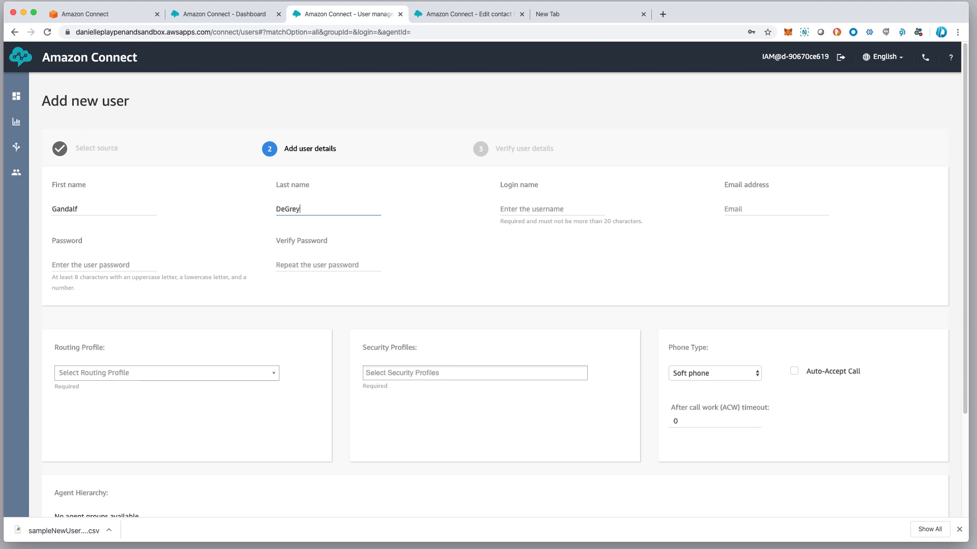
pyautogui.press('Tab')
pyautogui.write('GDeg')
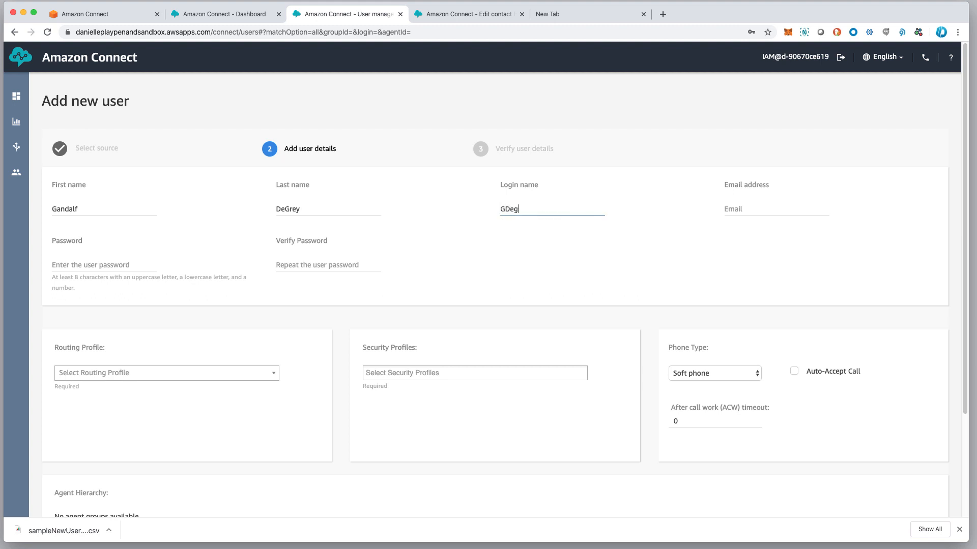
pyautogui.write('rey')
pyautogui.scroll(-1, 570, 210)
pyautogui.click(746, 199)
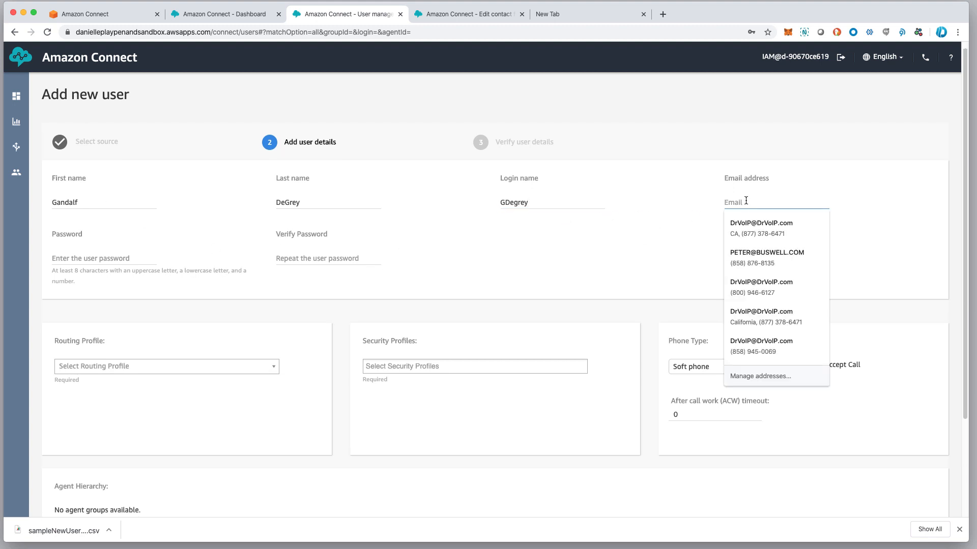
pyautogui.click(758, 224)
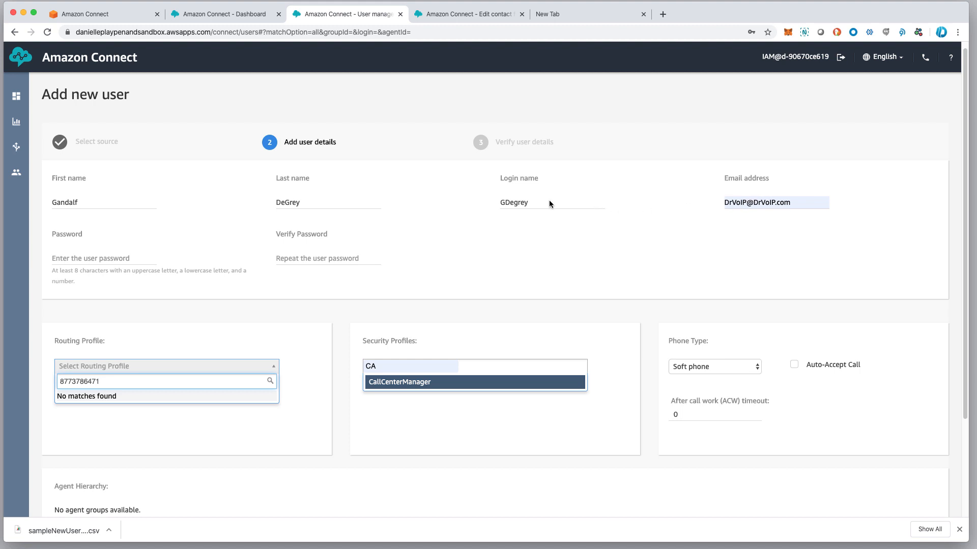
# Clear the stray profile search entries and enter the user's password in Password and Verify Password
pyautogui.scroll(-2, 542, 199)
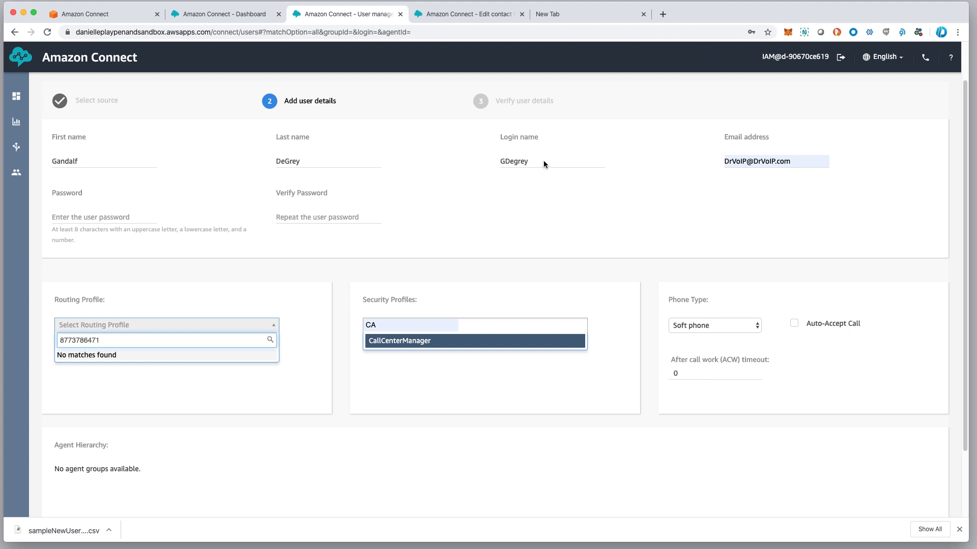
pyautogui.scroll(-1, 543, 164)
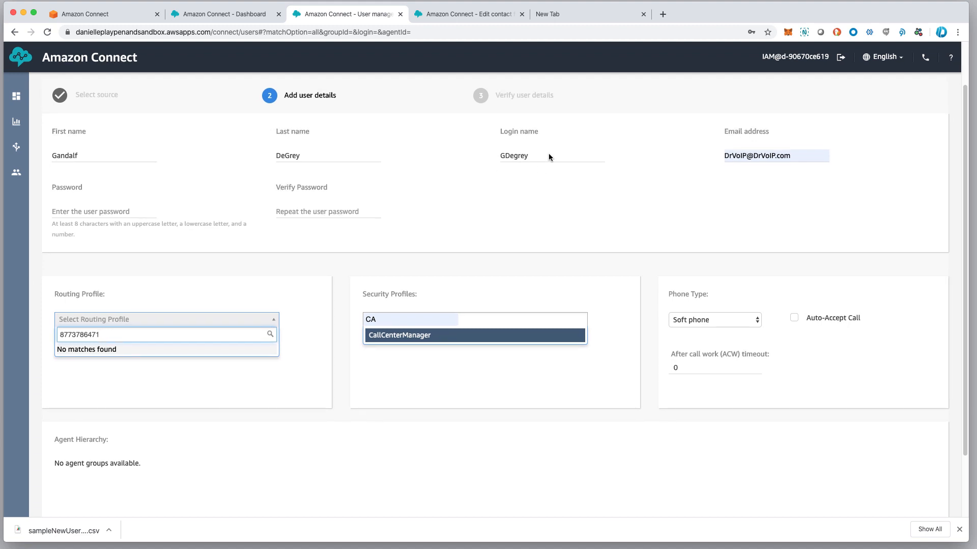
pyautogui.click(549, 155)
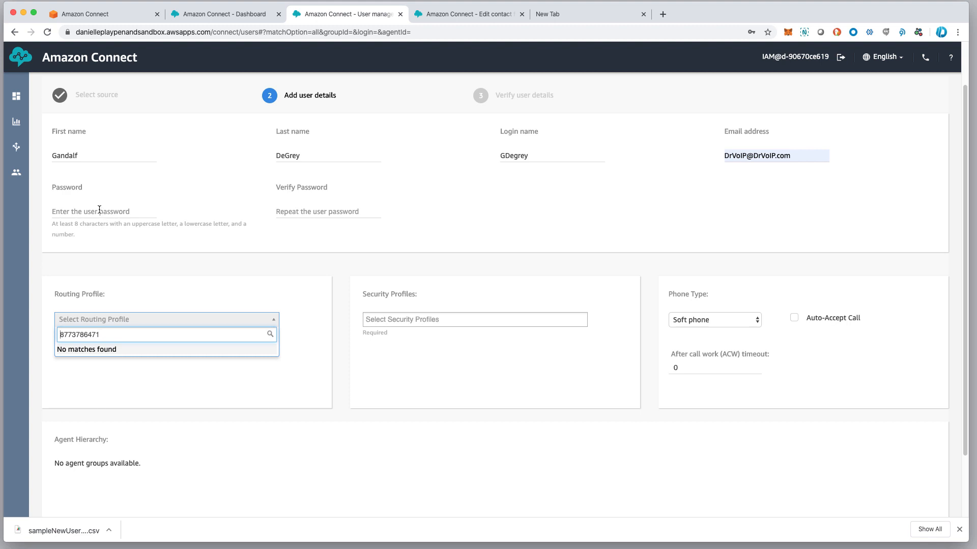
pyautogui.write('Changeme')
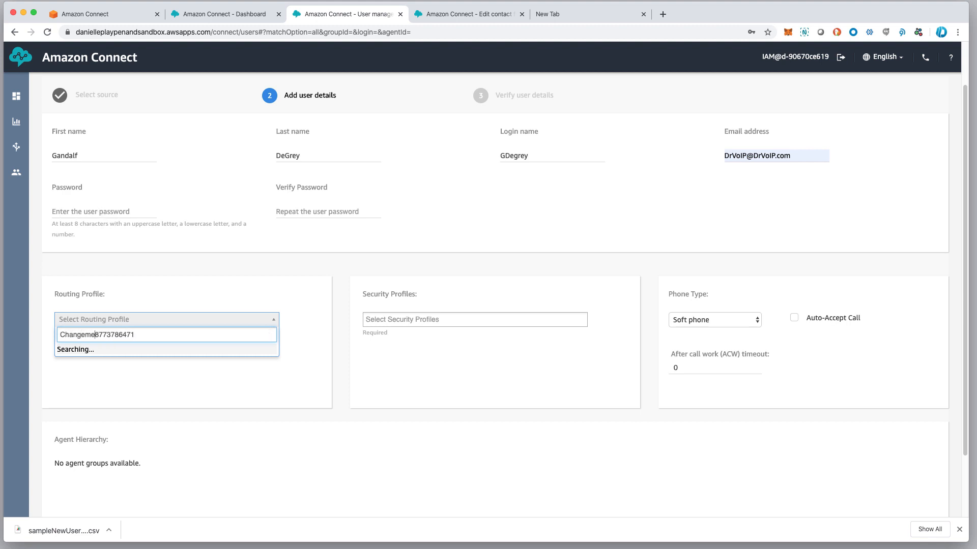
pyautogui.write('1')
pyautogui.press('Tab')
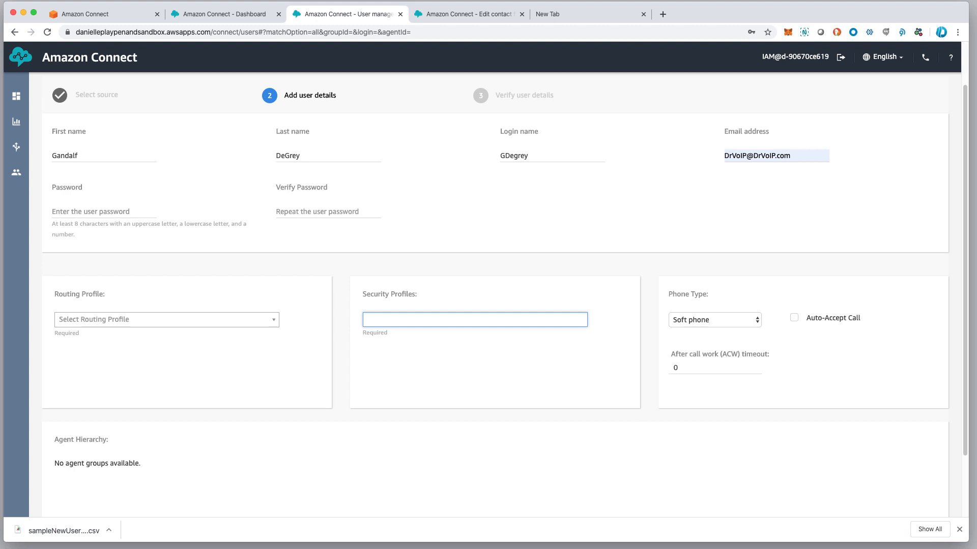
pyautogui.click(87, 211)
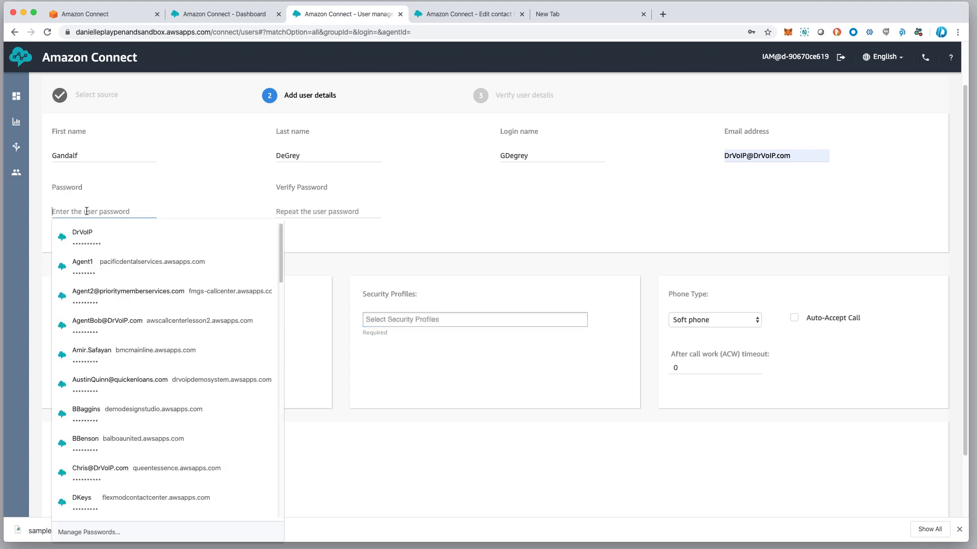
pyautogui.write('Changeme1')
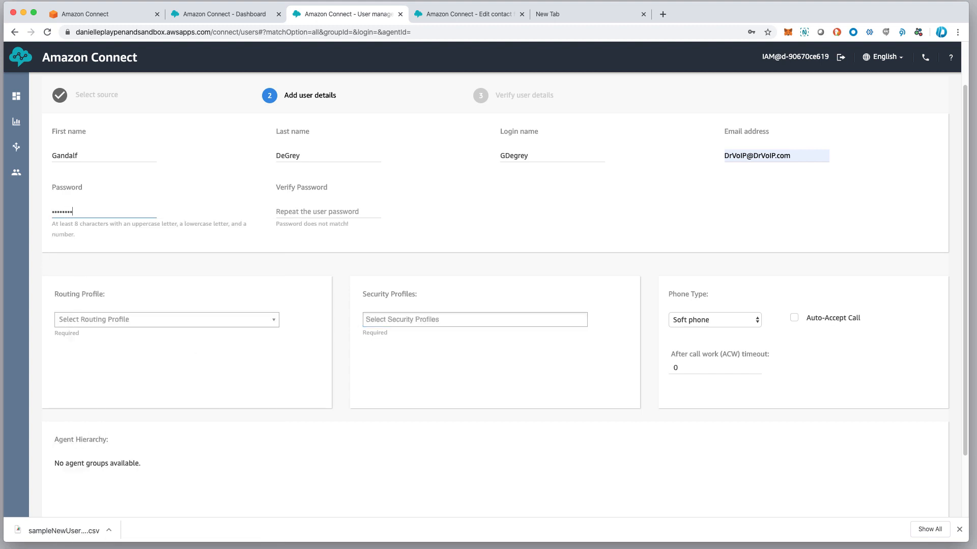
pyautogui.press('Tab')
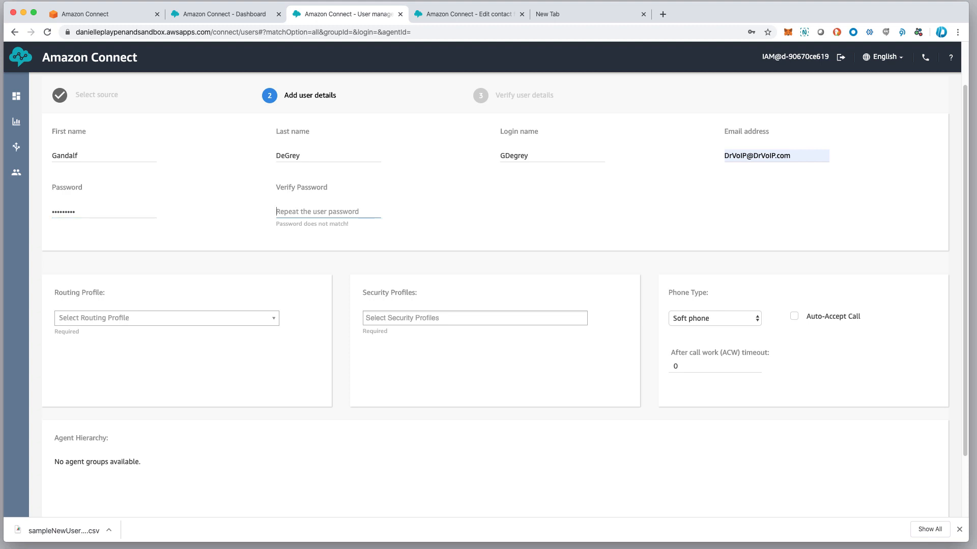
pyautogui.write('Changeme1')
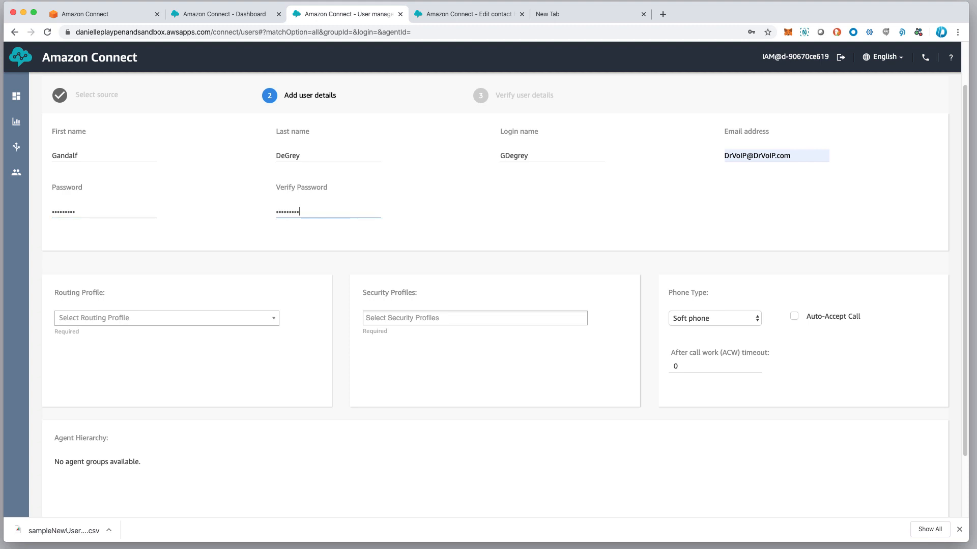
pyautogui.press('Tab')
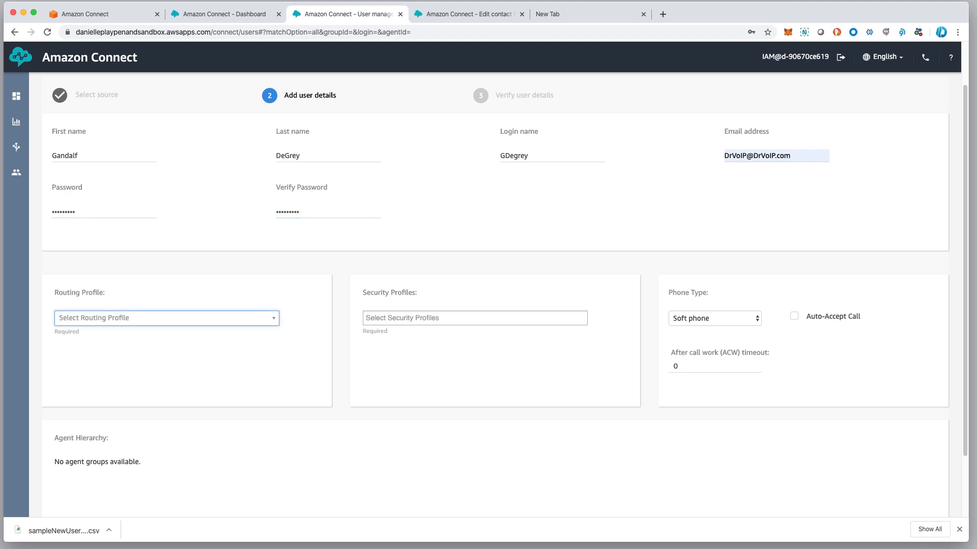
# Choose Basic Routing Profile as the new user's routing profile
pyautogui.click(183, 324)
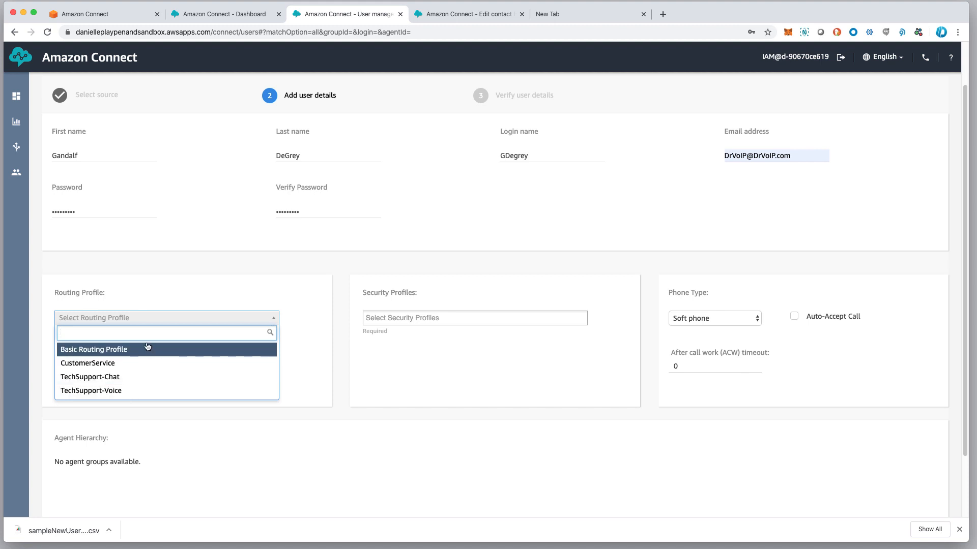
pyautogui.click(131, 351)
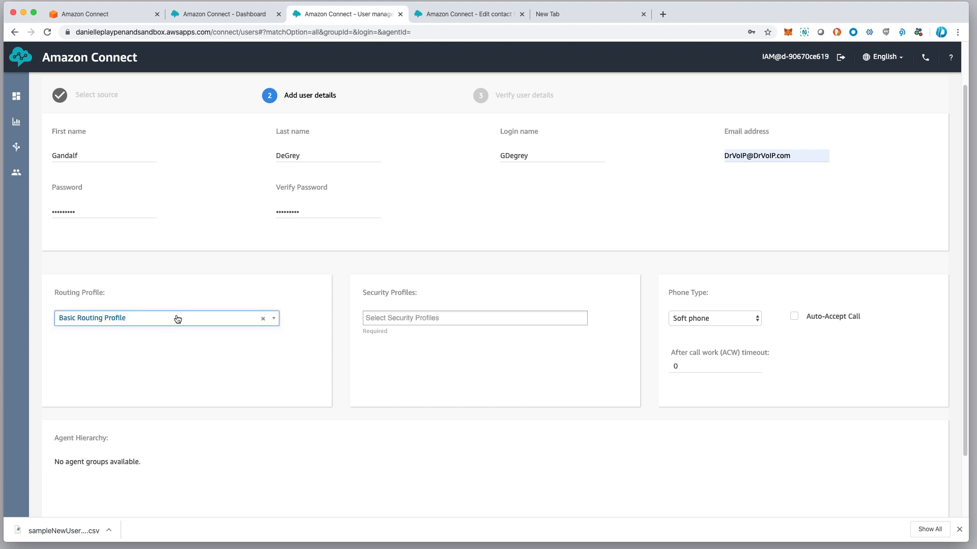
pyautogui.scroll(-1, 179, 319)
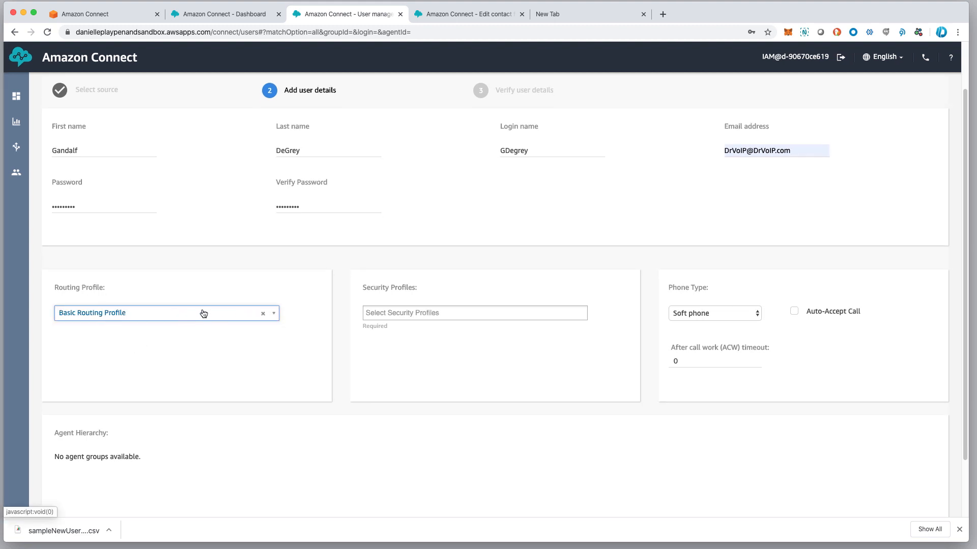
pyautogui.scroll(-1, 120, 320)
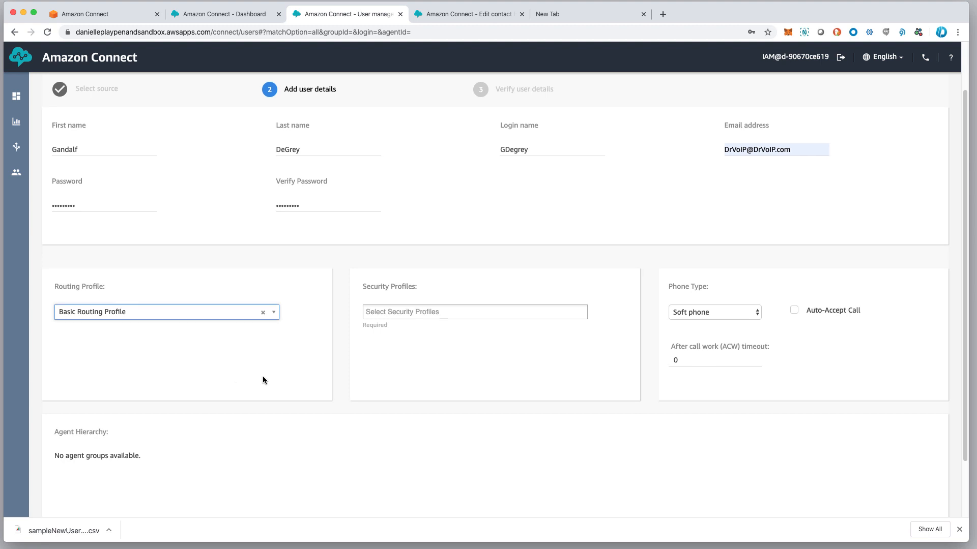
# Give the new user the Agent security profile
pyautogui.click(429, 311)
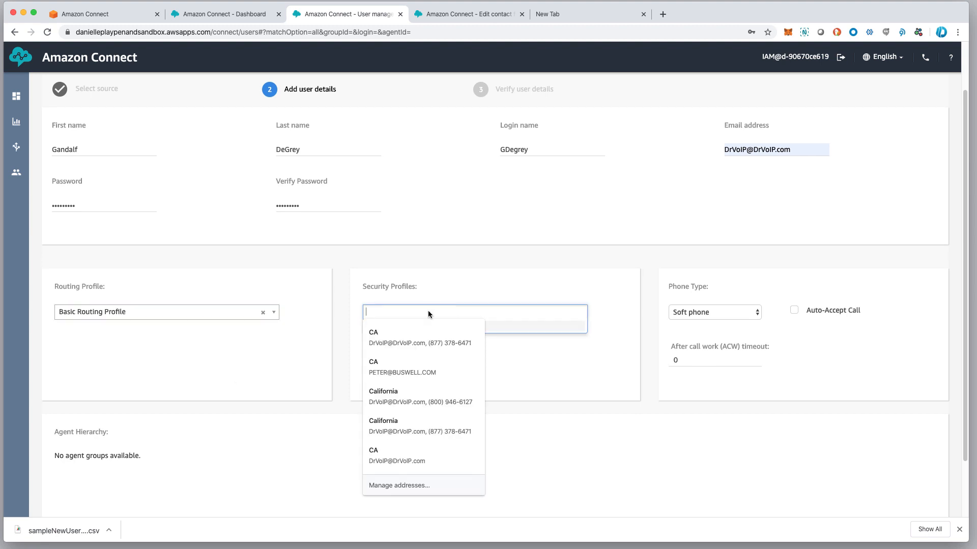
pyautogui.click(517, 312)
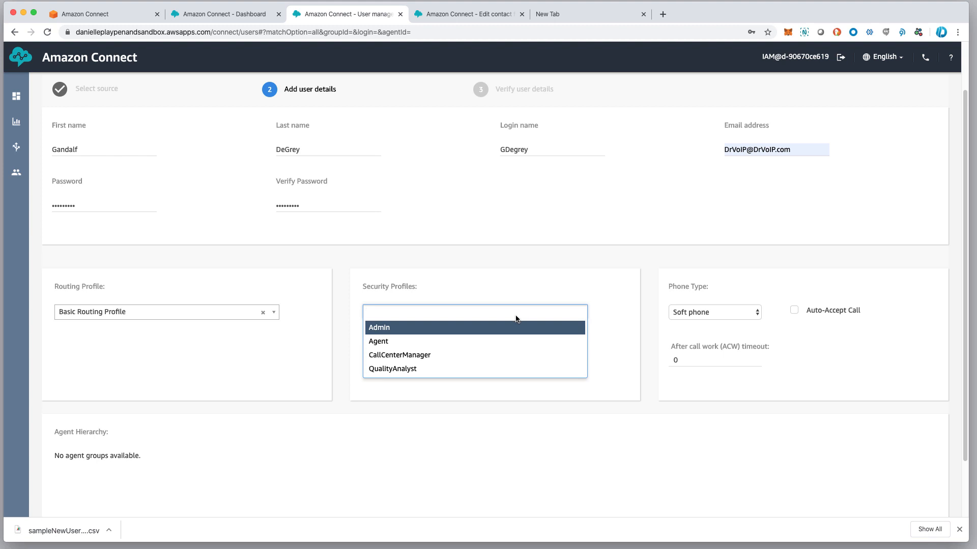
pyautogui.click(469, 345)
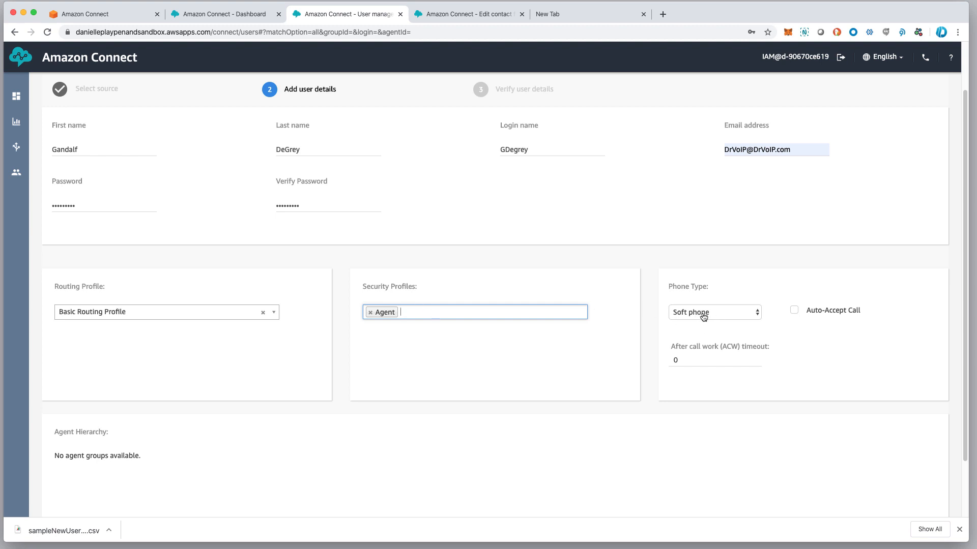
pyautogui.scroll(-2, 702, 314)
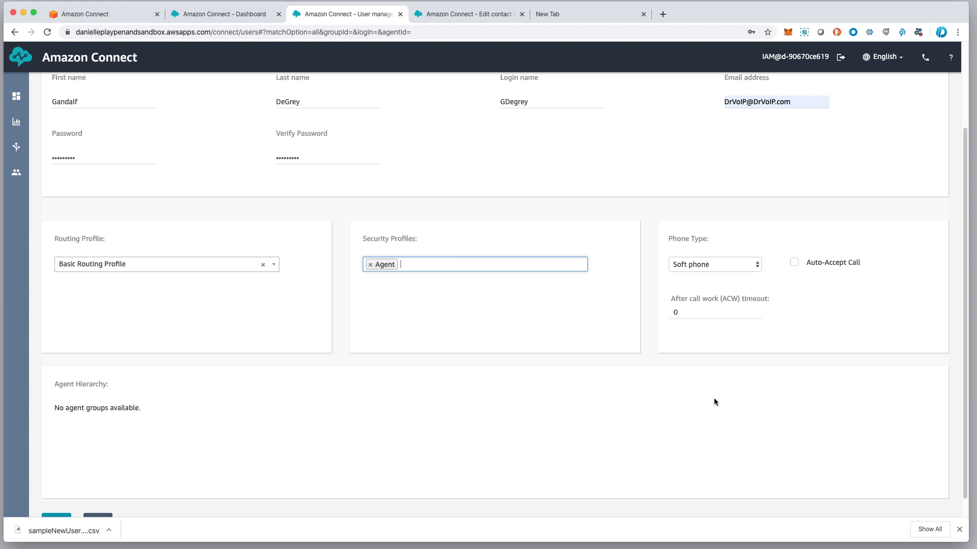
# Keep Soft phone as the new user's phone type
pyautogui.scroll(2, 679, 371)
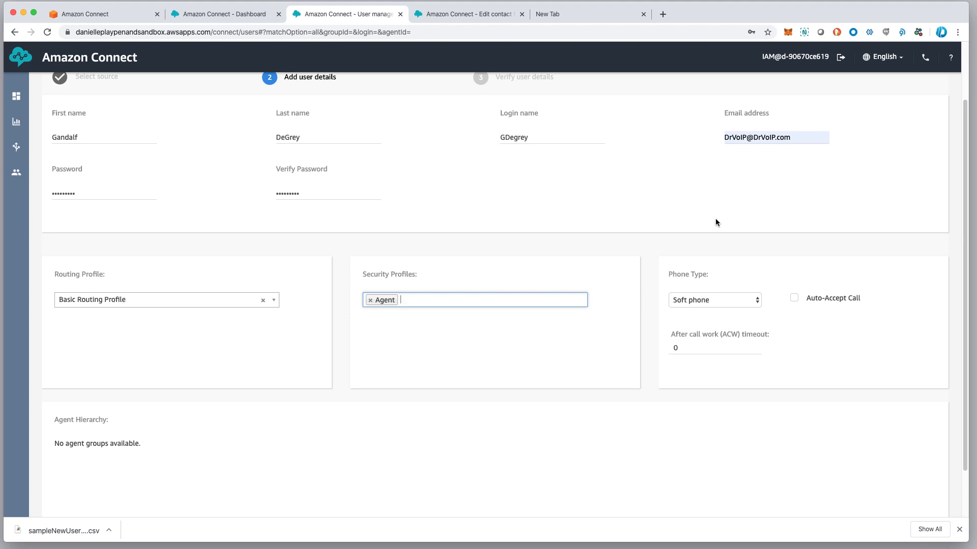
pyautogui.click(721, 303)
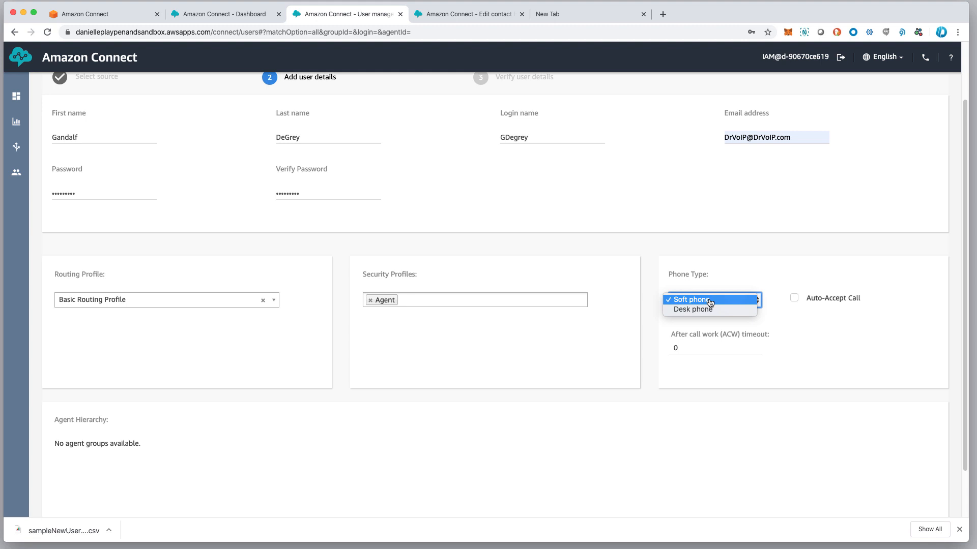
pyautogui.click(710, 303)
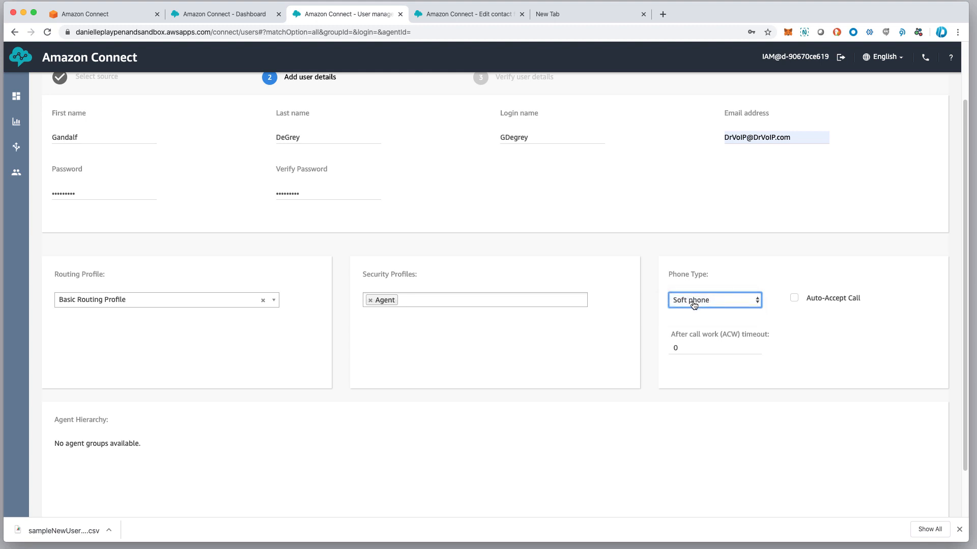
# Set the after-call work timeout to 30 and review the completed form
pyautogui.doubleClick(708, 346)
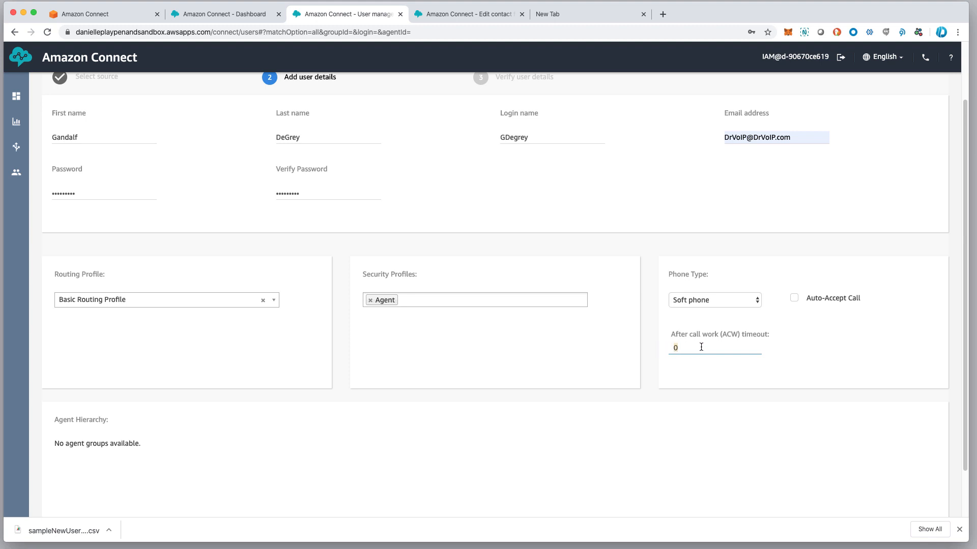
pyautogui.write('30')
pyautogui.press('Tab')
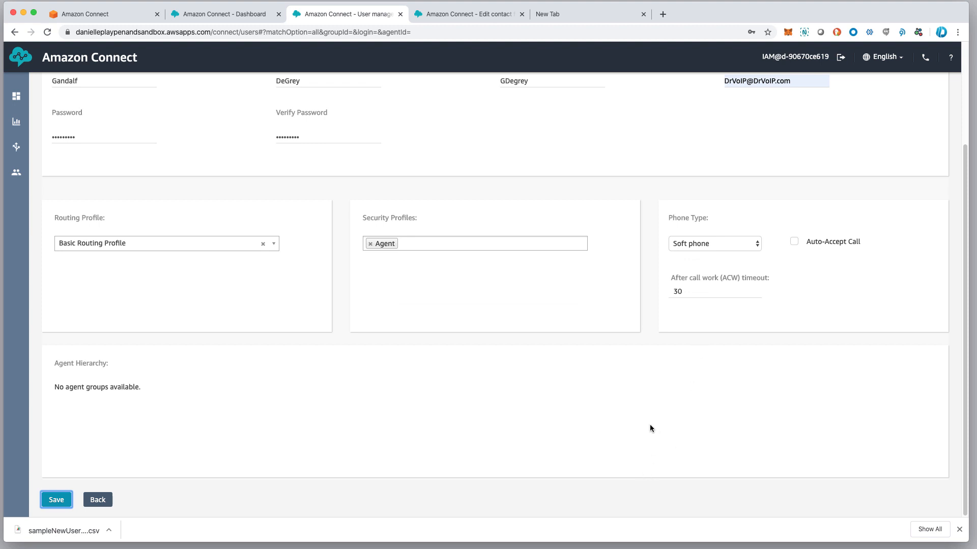
pyautogui.scroll(1, 646, 425)
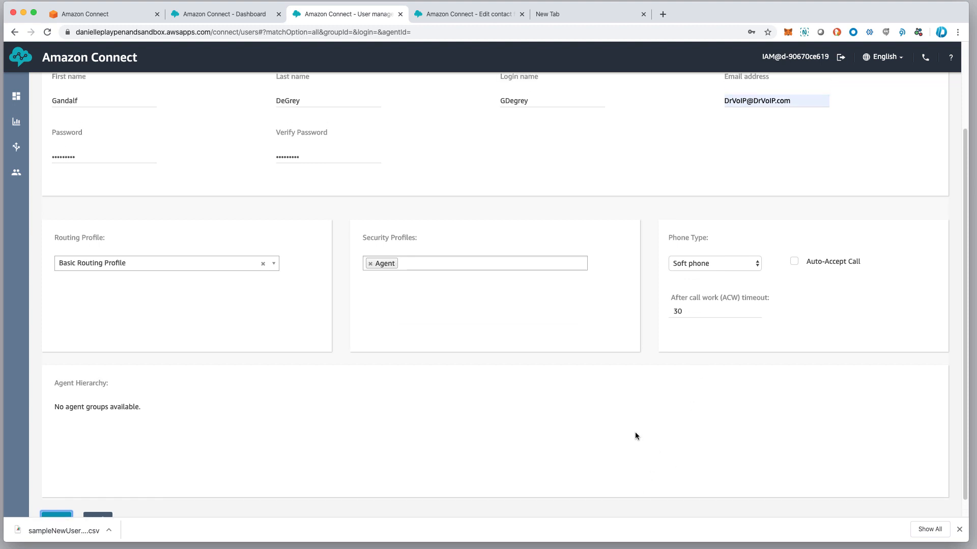
pyautogui.scroll(3, 635, 433)
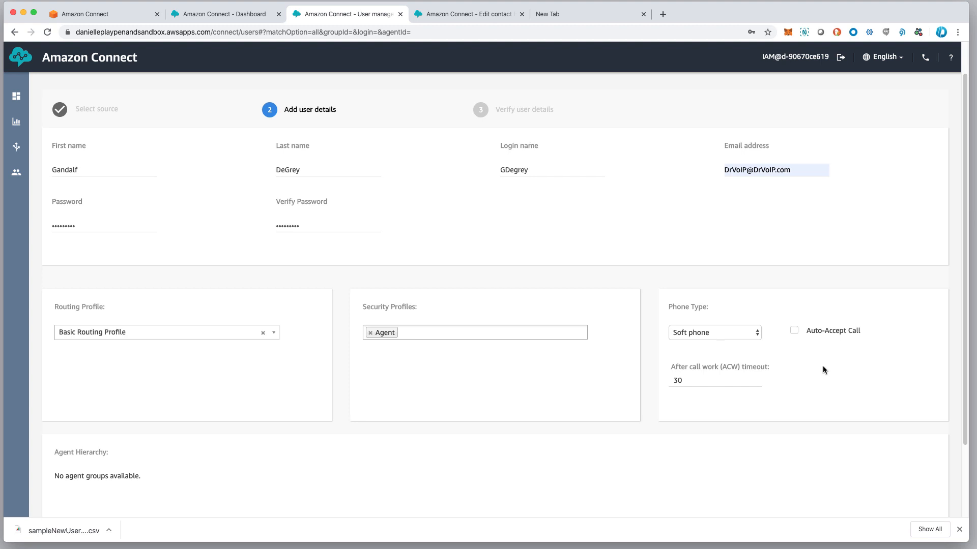
pyautogui.scroll(2, 814, 385)
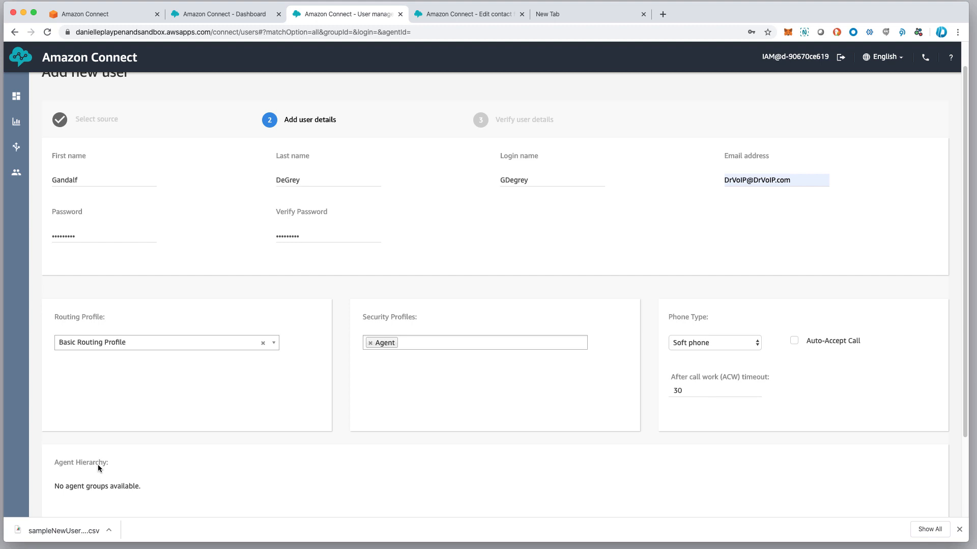
pyautogui.scroll(1, 161, 414)
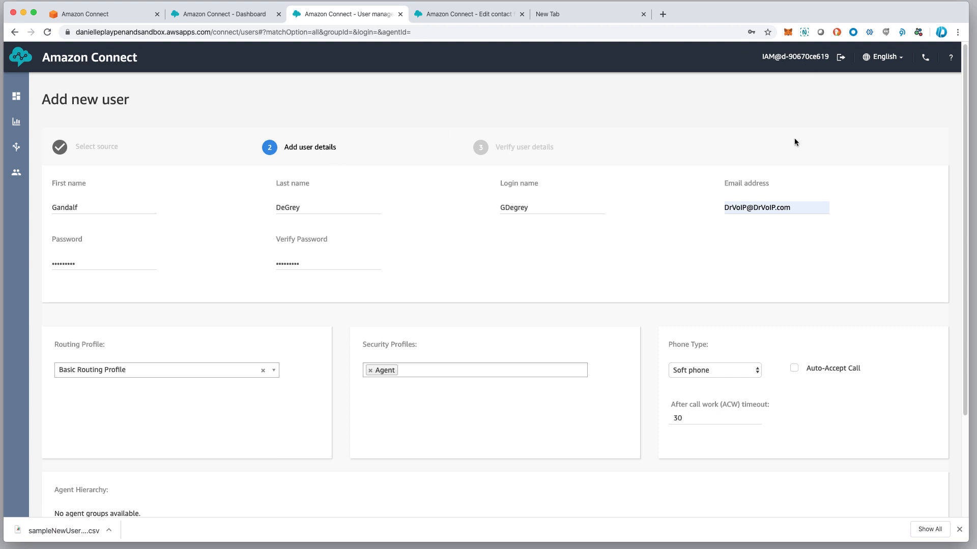
pyautogui.scroll(-3, 568, 445)
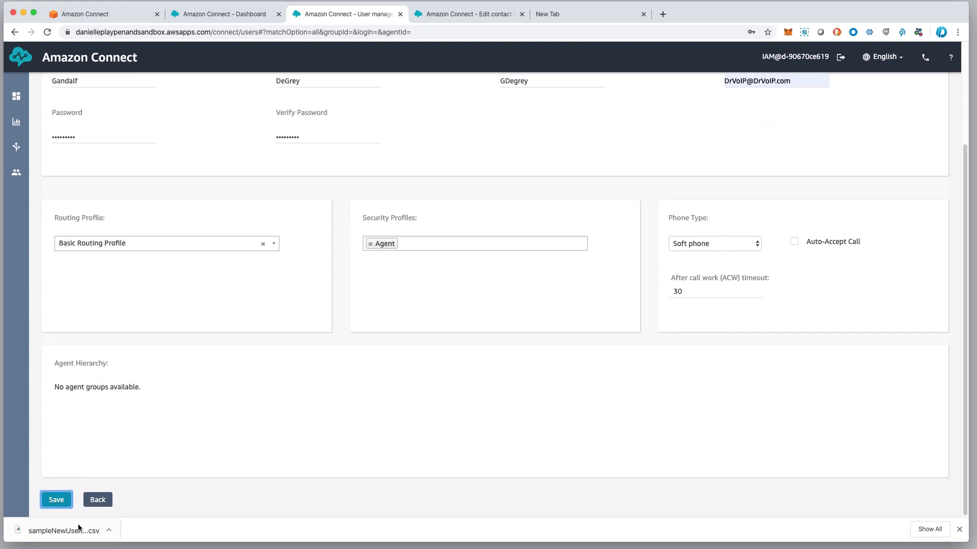
# Save the new user and dismiss Chrome's 'Save password?' popup
pyautogui.click(56, 500)
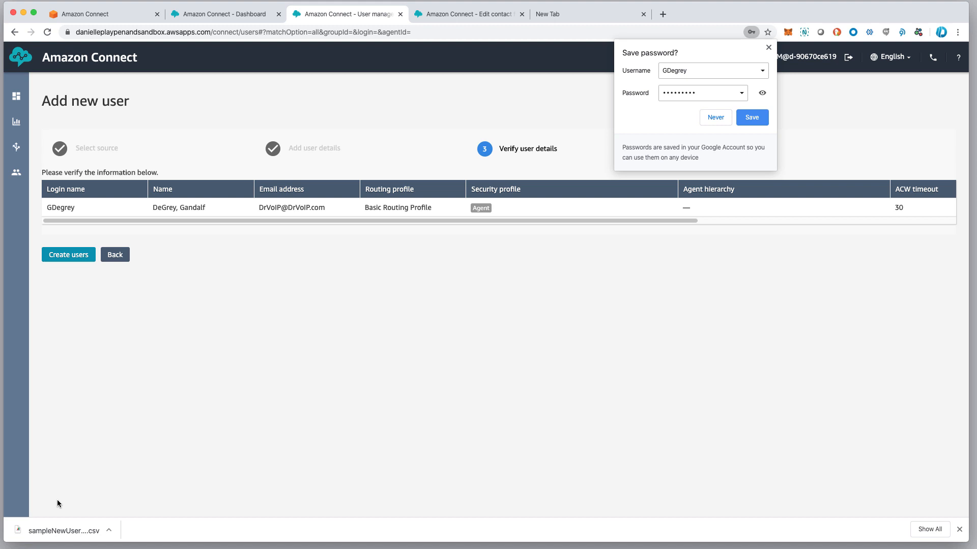
pyautogui.click(755, 118)
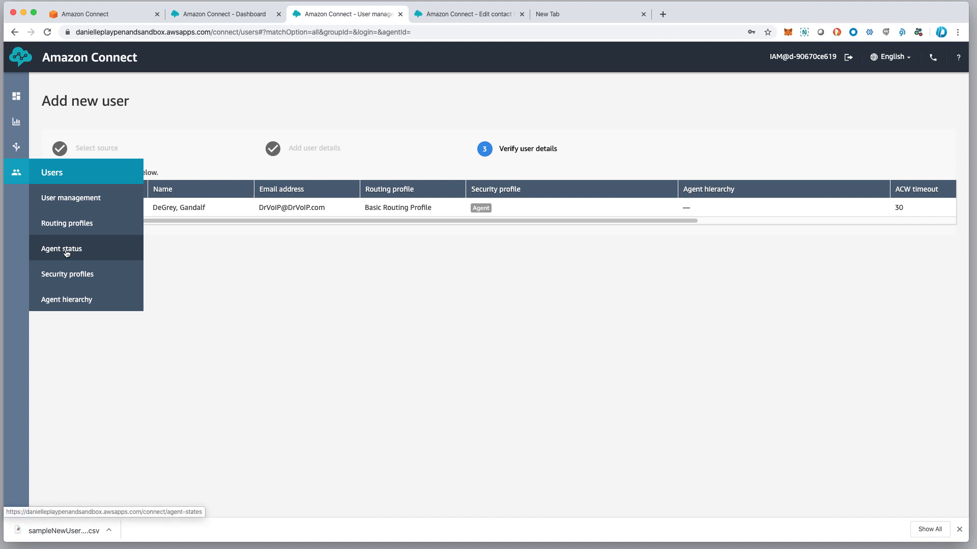
# Open the Agent status settings page and bring up the softphone CCP window
pyautogui.click(66, 252)
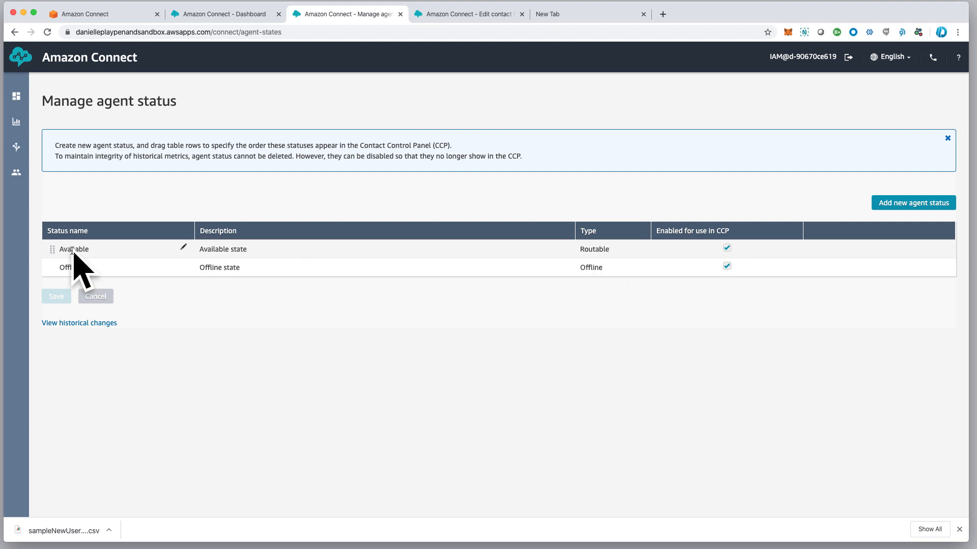
pyautogui.click(934, 60)
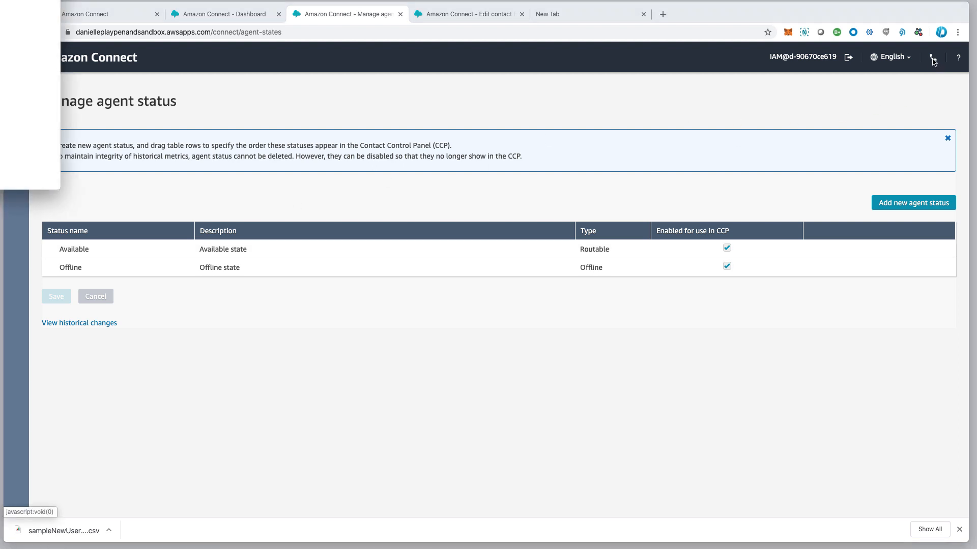
pyautogui.moveTo(0, 0); pyautogui.dragTo(527, 107)
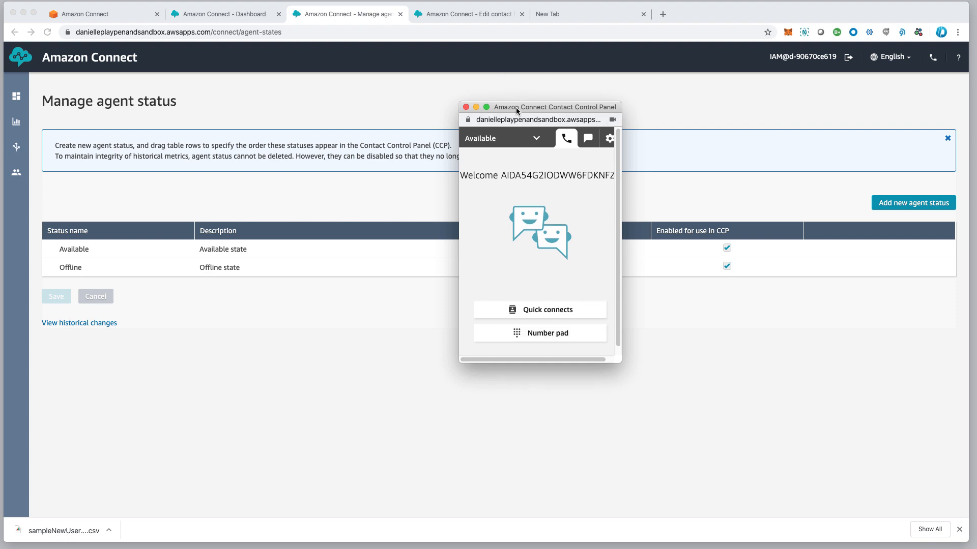
pyautogui.moveTo(517, 111); pyautogui.dragTo(565, 109)
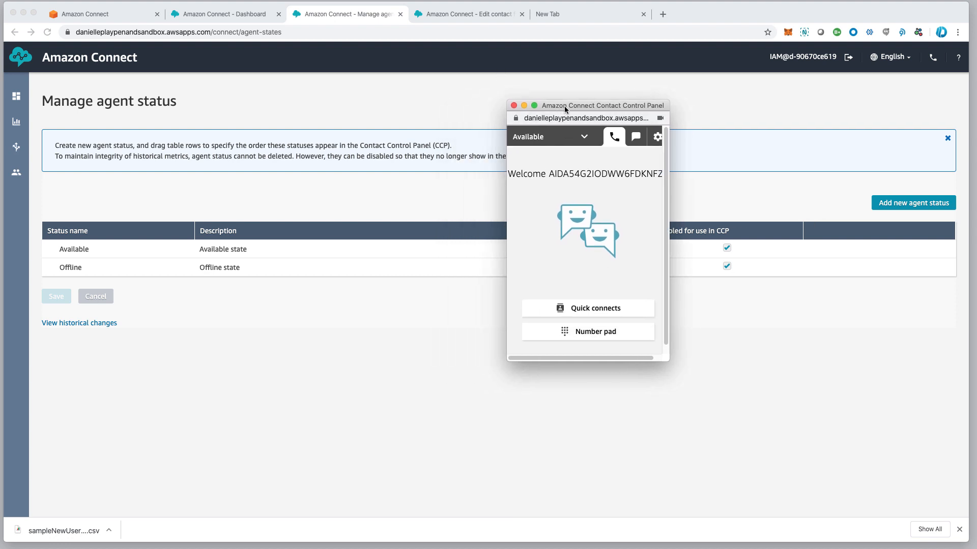
# Switch the agent's status to Offline and back to Available in the CCP
pyautogui.click(583, 138)
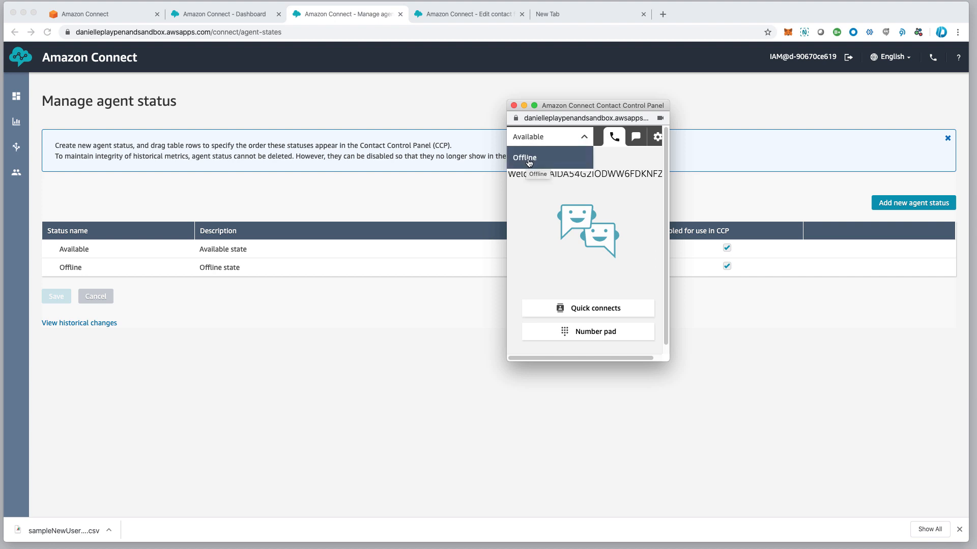
pyautogui.click(528, 161)
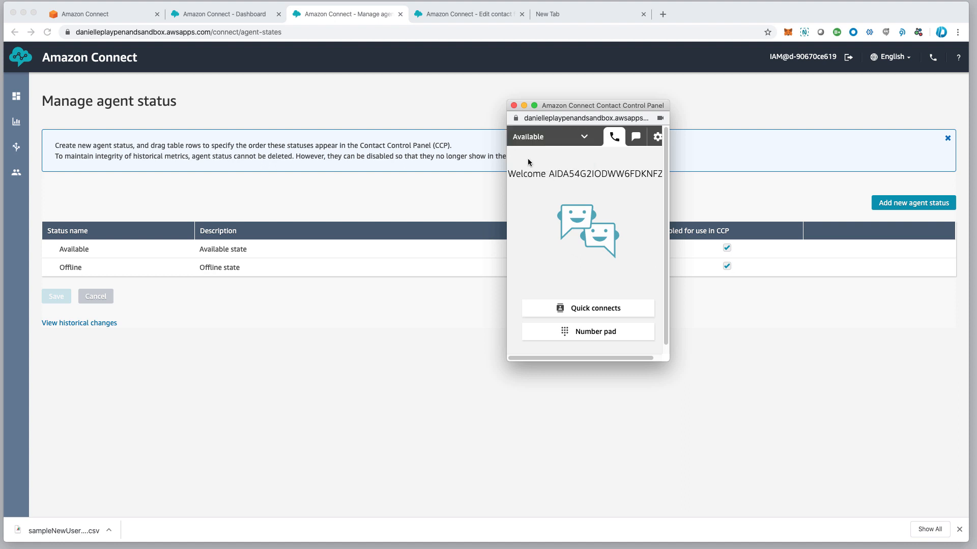
pyautogui.click(551, 139)
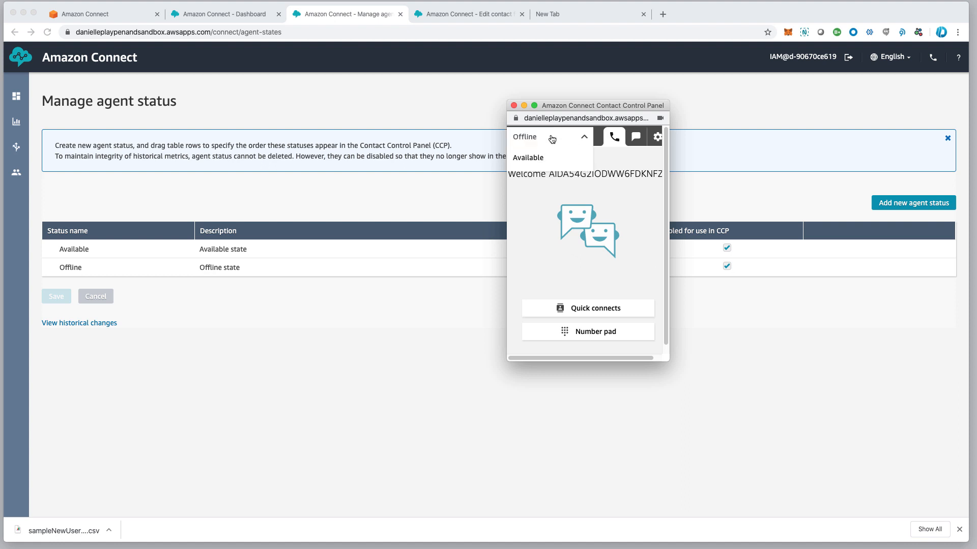
pyautogui.click(529, 160)
pyautogui.click(418, 206)
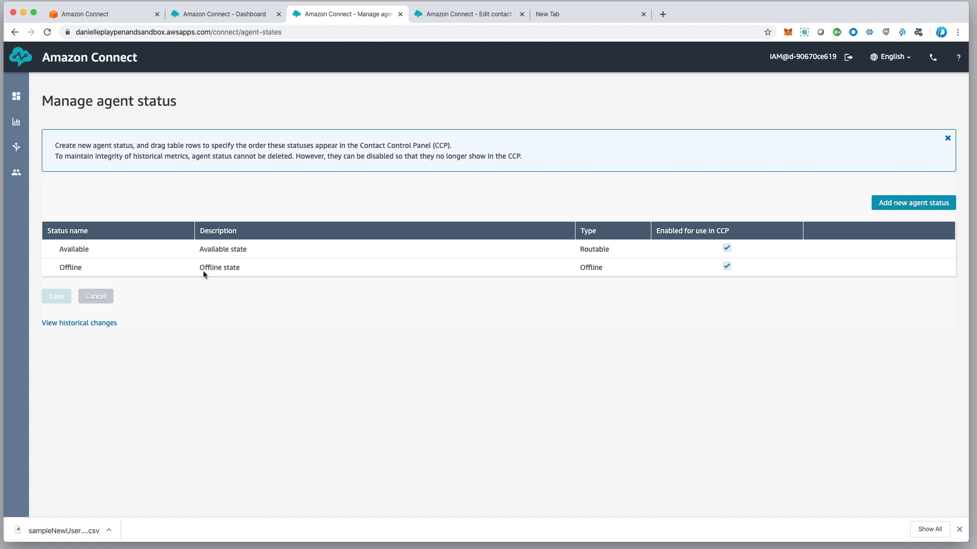
# Create the 'Break' status, correcting typos in its 'Lunch and coffee' description, and save it
pyautogui.click(904, 205)
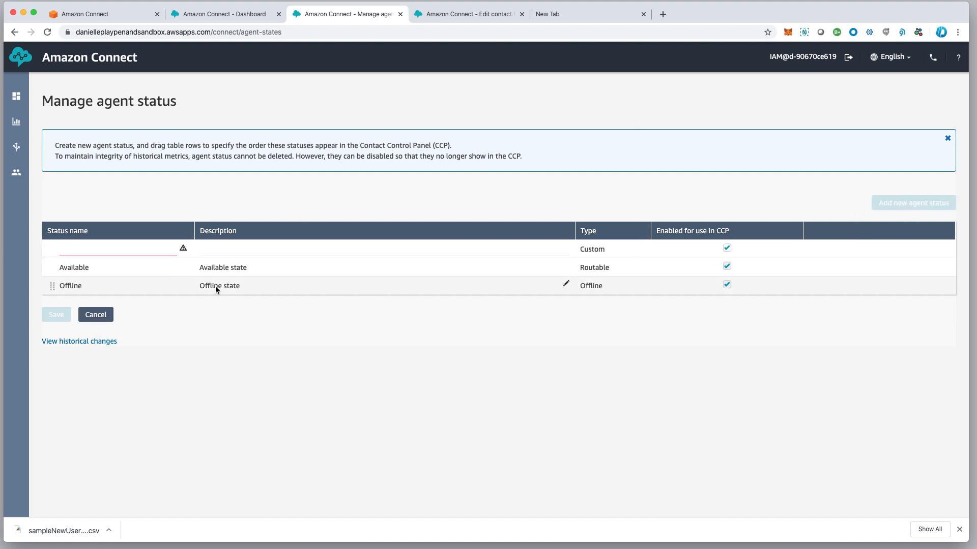
pyautogui.click(102, 249)
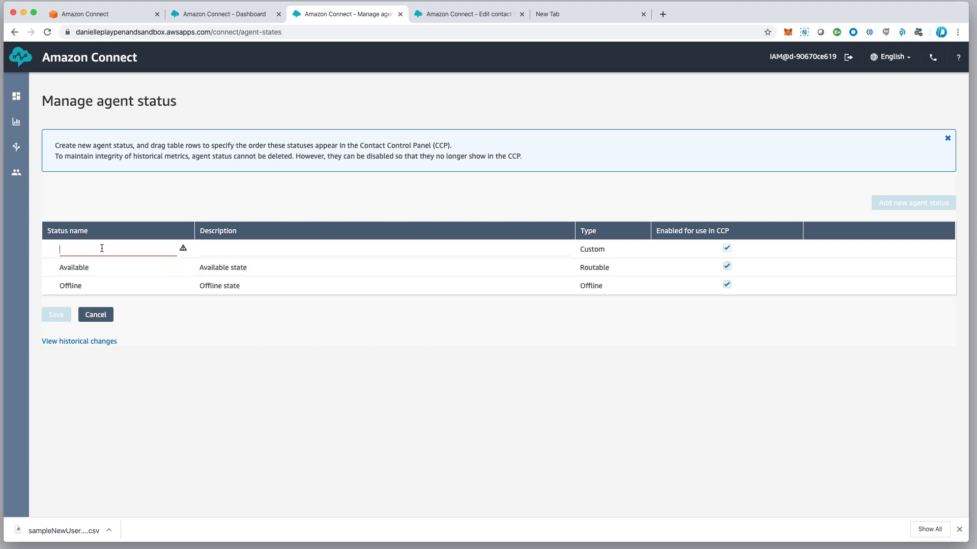
pyautogui.write('Break')
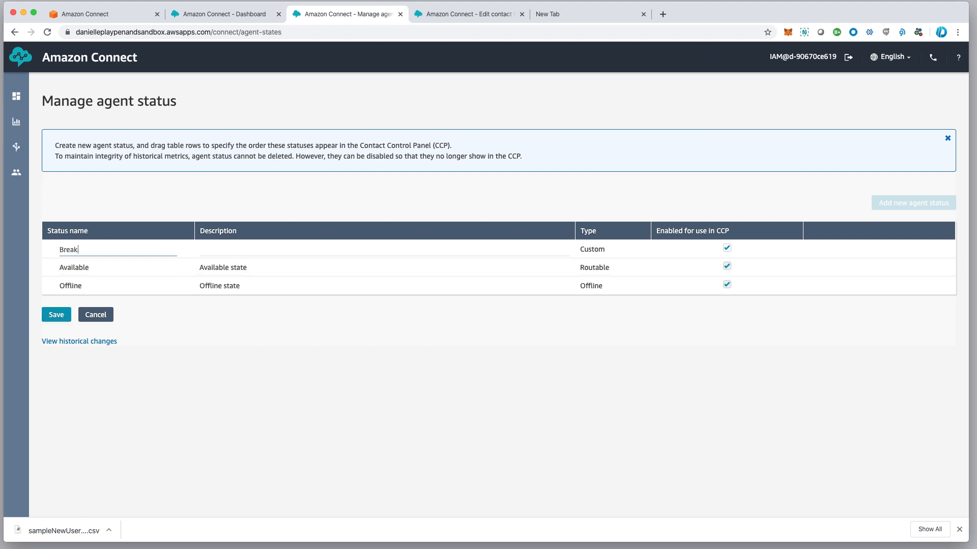
pyautogui.press('Tab')
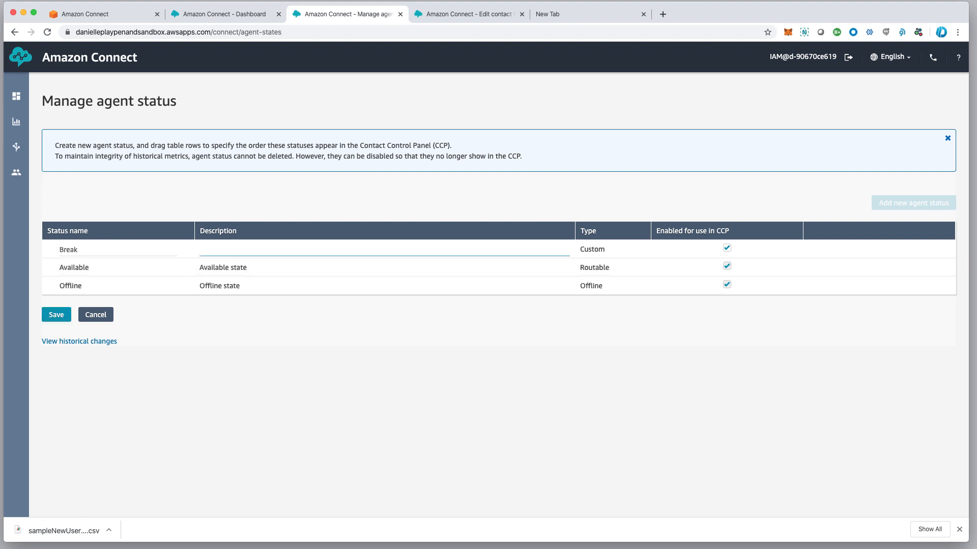
pyautogui.write('Lunvh')
pyautogui.press('BackSpace')
pyautogui.press('BackSpace')
pyautogui.write('vh')
pyautogui.press('BackSpace')
pyautogui.press('BackSpace')
pyautogui.press('BackSpace')
pyautogui.press('BackSpace')
pyautogui.write('nvh br')
pyautogui.press('BackSpace')
pyautogui.press('BackSpace')
pyautogui.press('BackSpace')
pyautogui.press('BackSpace')
pyautogui.press('BackSpace')
pyautogui.write('ch and coffee')
pyautogui.click(56, 316)
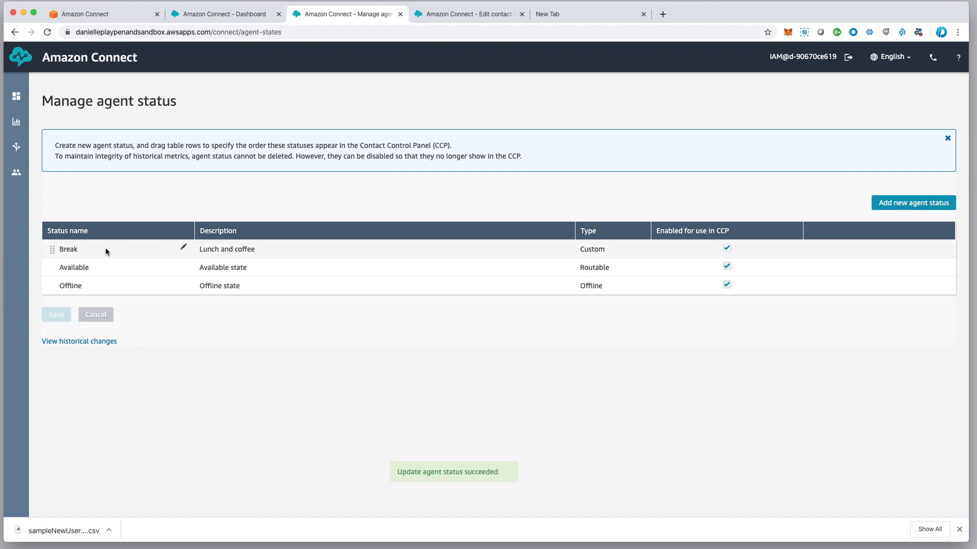
# Create the 'Assigned Work' agent status with description 'As told to do' and save it
pyautogui.click(908, 204)
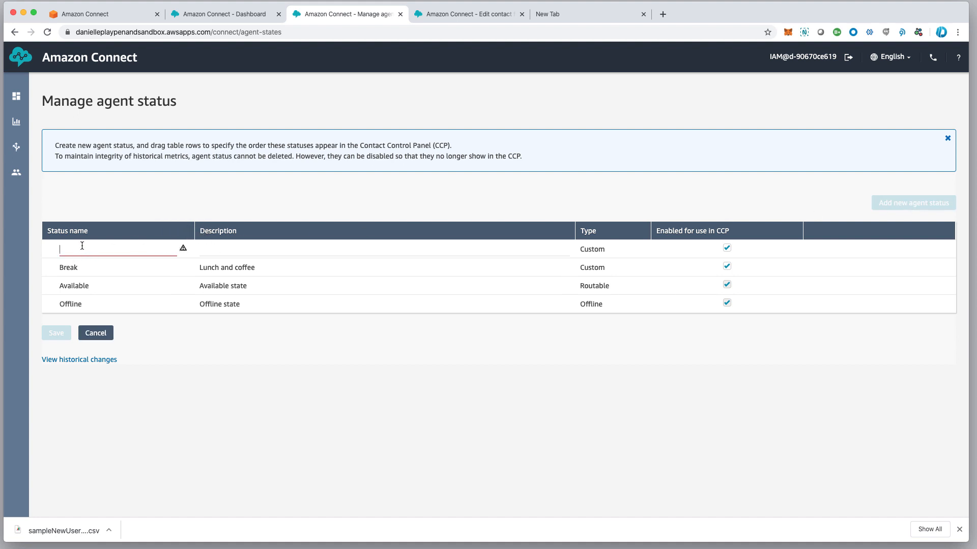
pyautogui.click(82, 247)
pyautogui.write('Assigned Work')
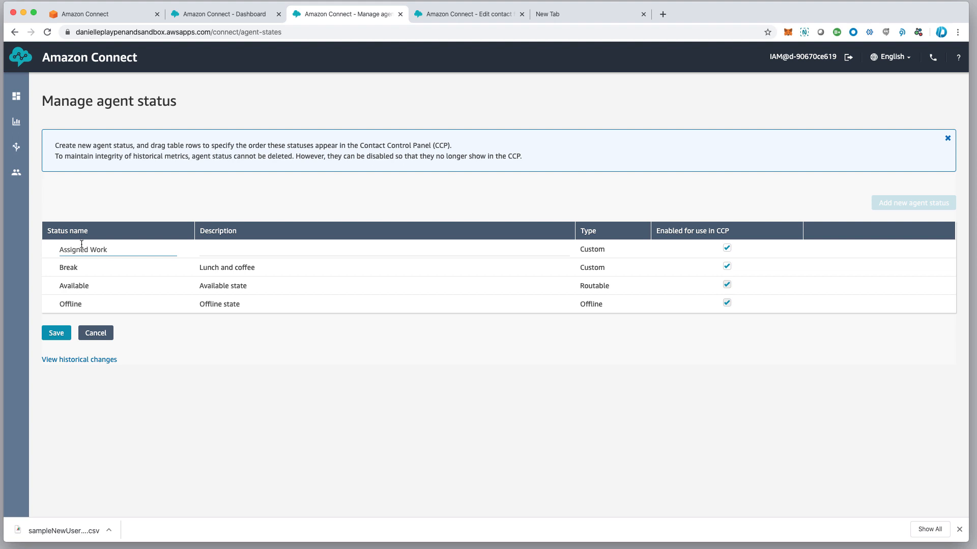
pyautogui.click(220, 248)
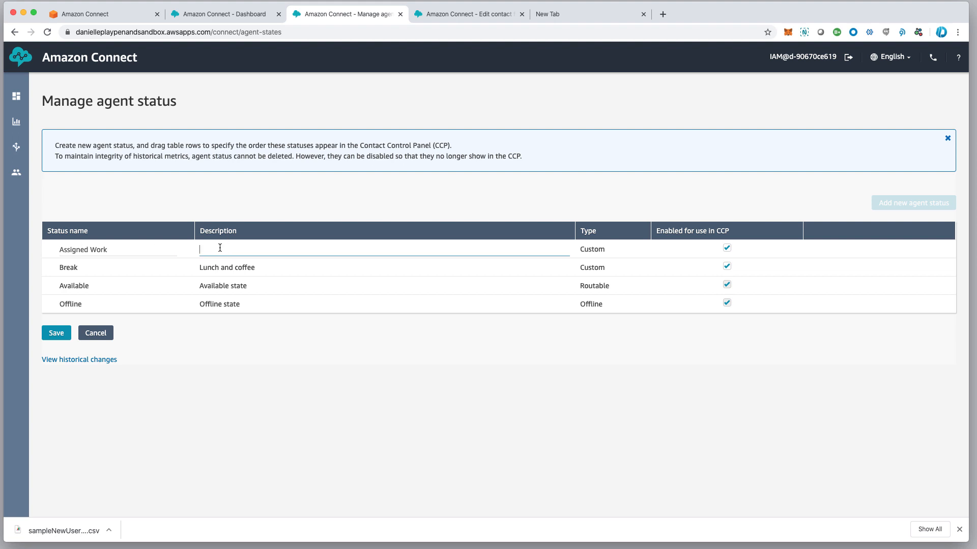
pyautogui.write('As told to do')
pyautogui.click(57, 334)
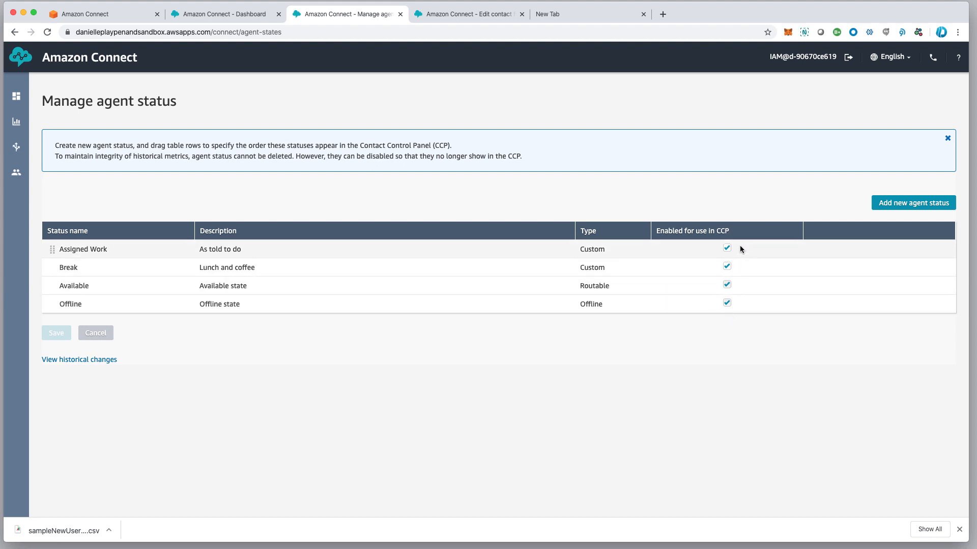
# Confirm Break and Assigned Work appear in the CCP status list and set Offline
pyautogui.click(933, 58)
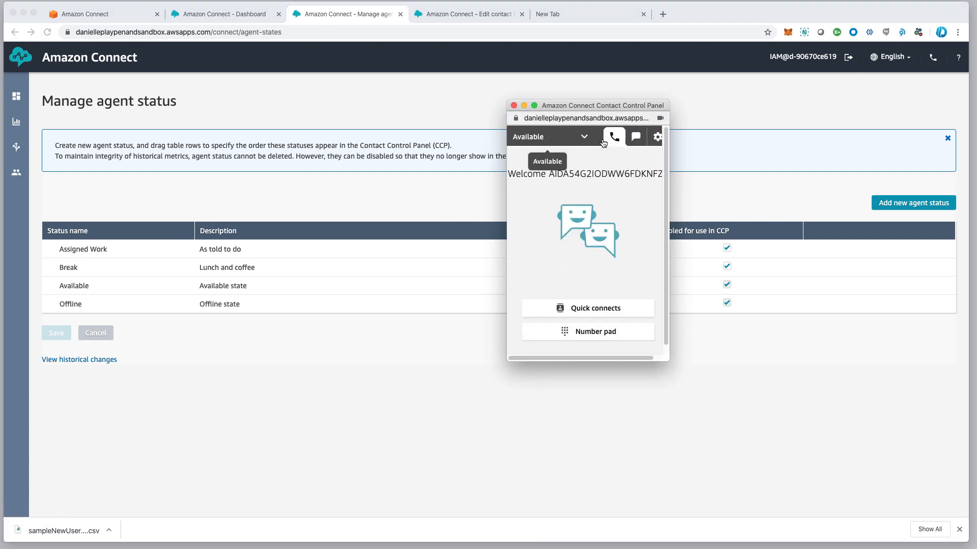
pyautogui.click(585, 139)
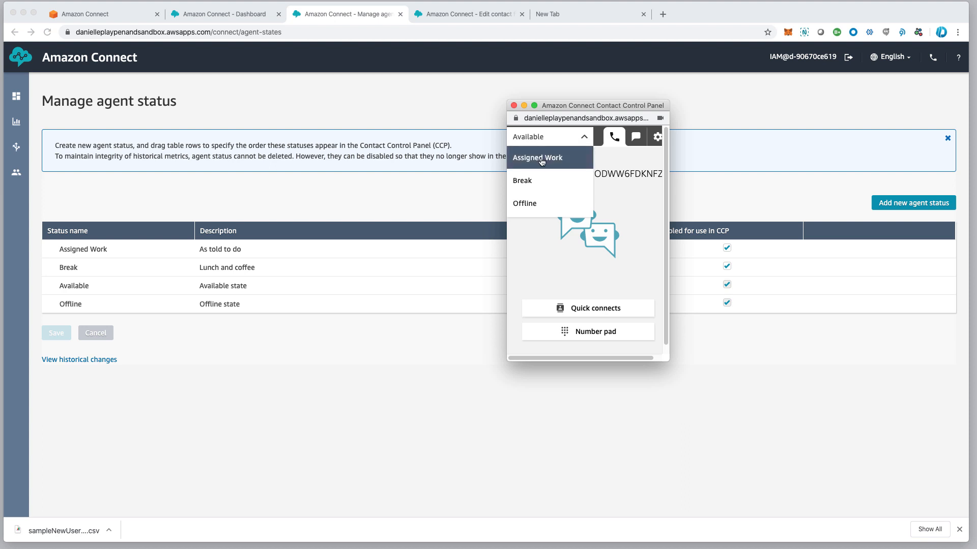
pyautogui.click(528, 208)
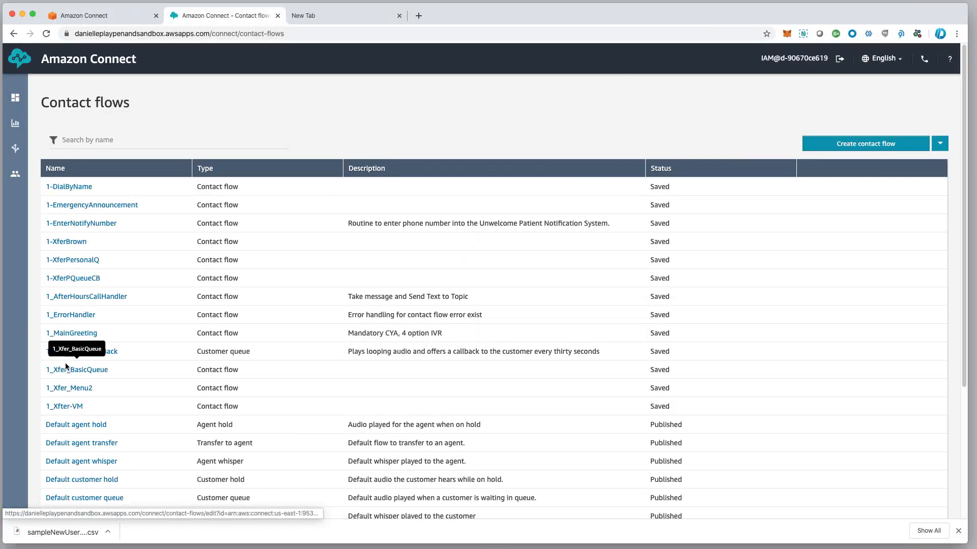
# Scroll through the Contact flows list to review saved flows like 1_MainGreeting
pyautogui.scroll(-1, 122, 254)
pyautogui.scroll(-1, 98, 391)
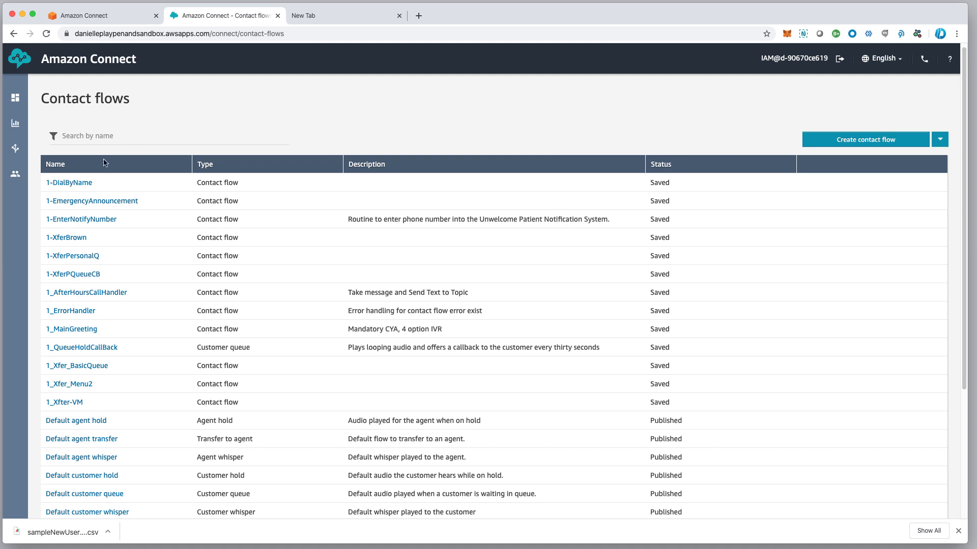
pyautogui.moveTo(6, 184)
# Create a contact flow named ClientDemo_MainGreeting and expand its Interact blocks
pyautogui.click(859, 142)
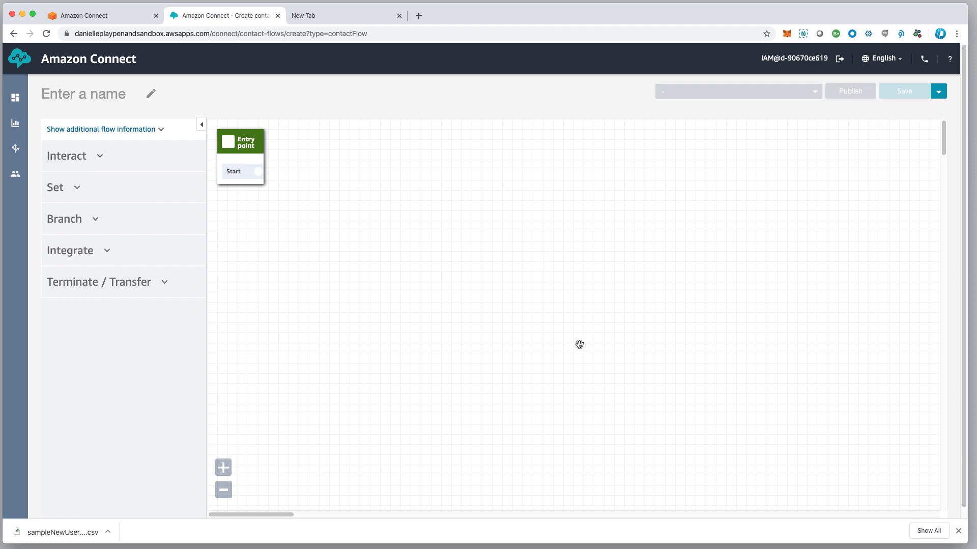
pyautogui.click(89, 94)
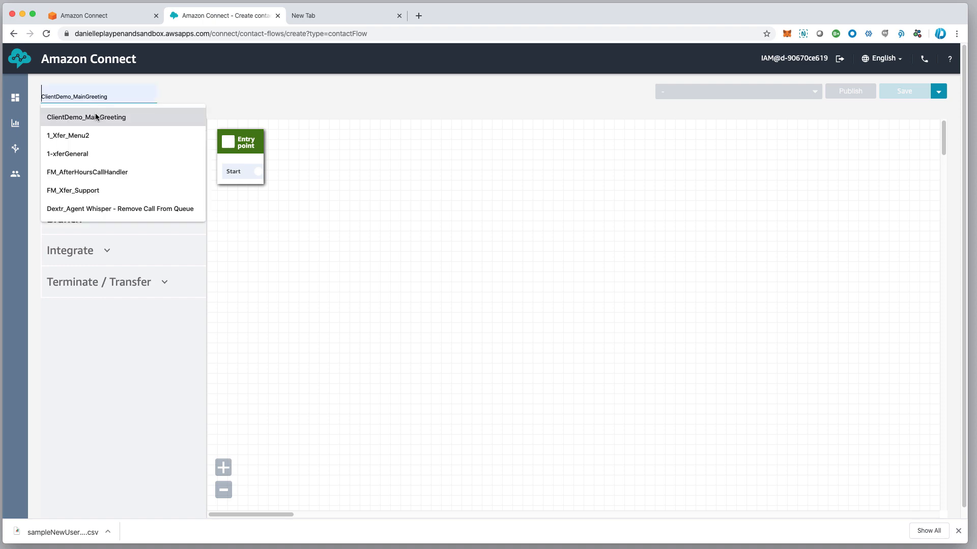
pyautogui.click(96, 117)
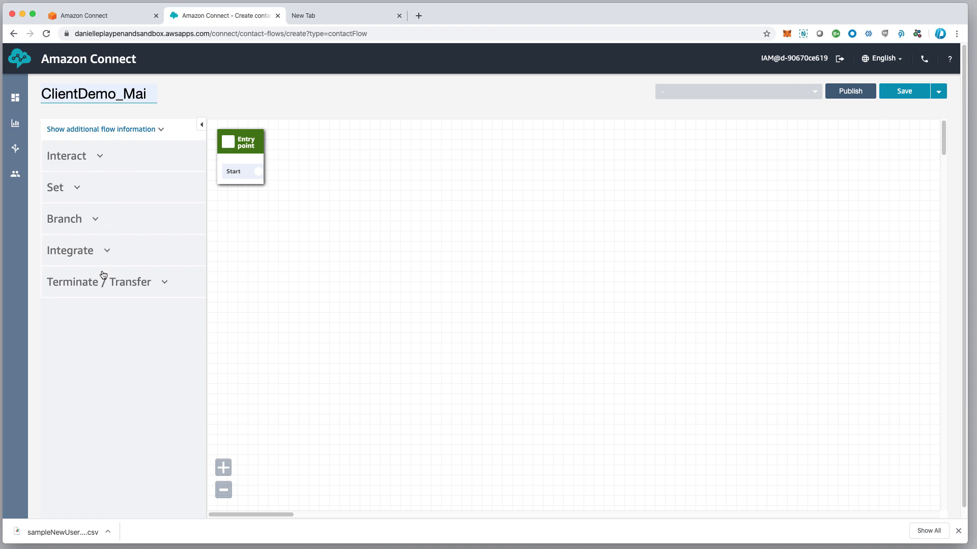
pyautogui.click(98, 159)
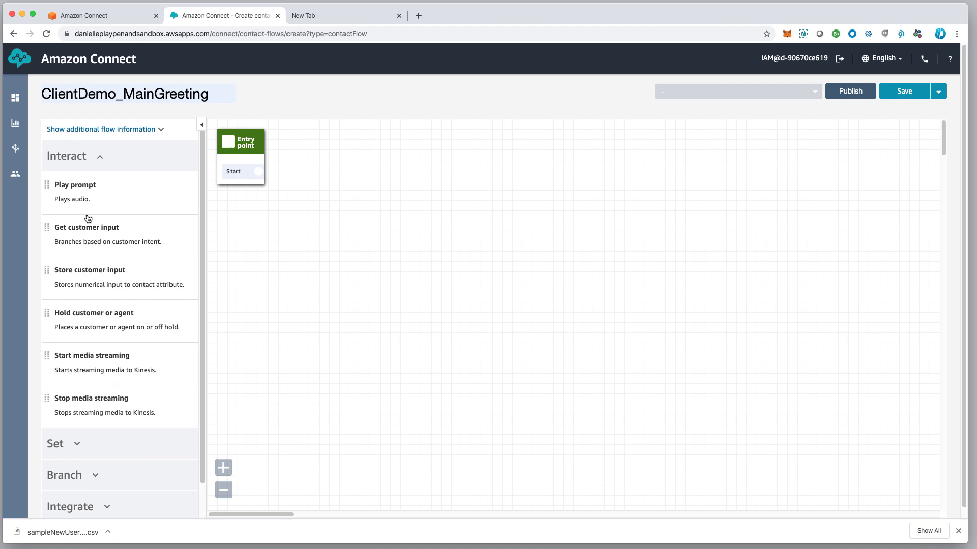
pyautogui.click(96, 163)
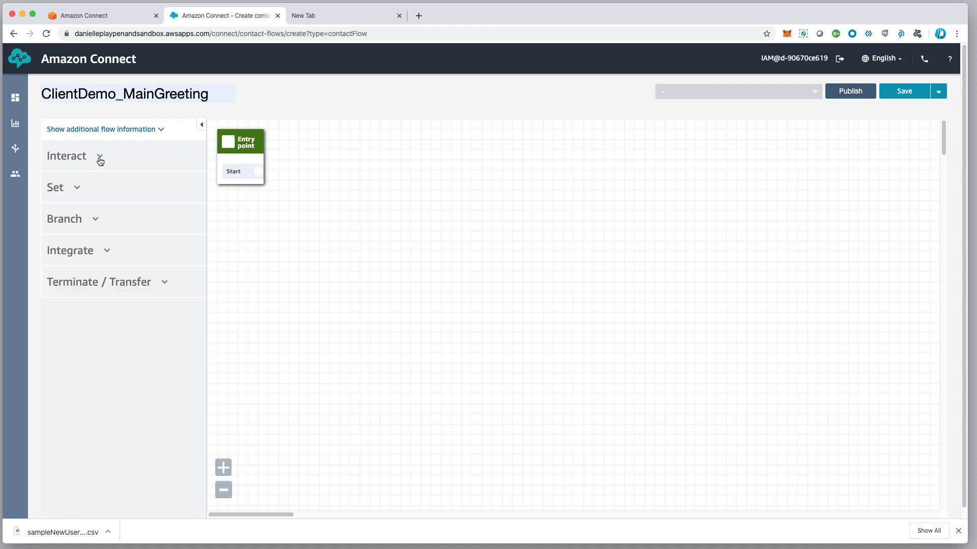
pyautogui.click(79, 190)
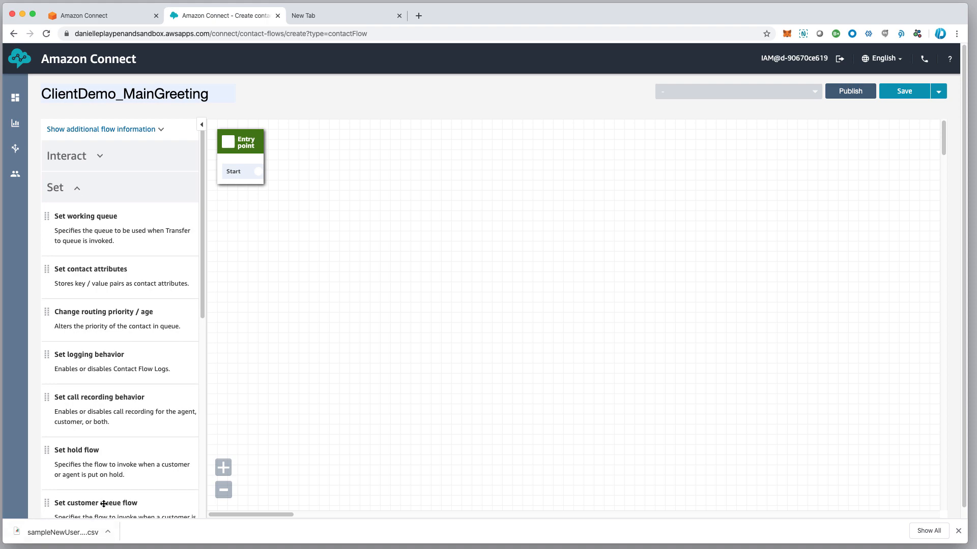
pyautogui.click(77, 190)
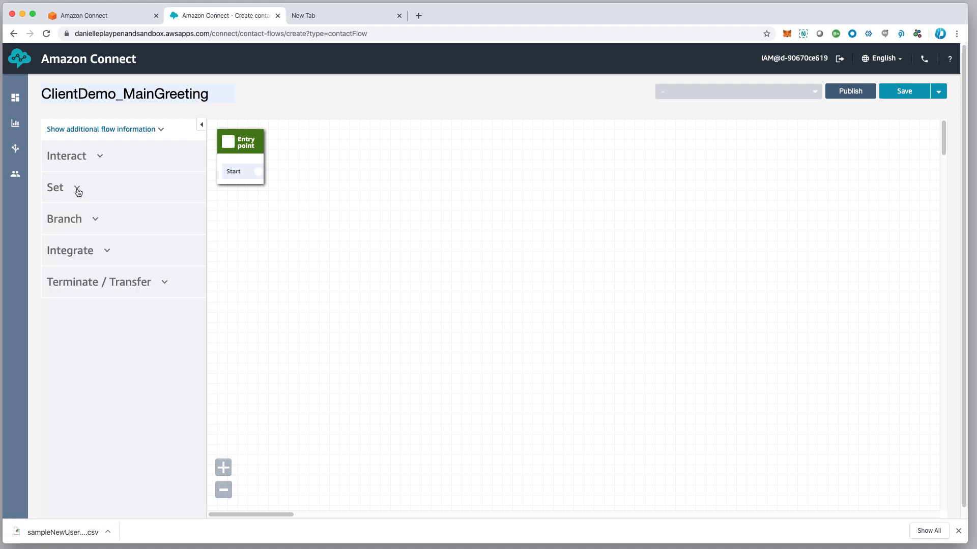
pyautogui.click(86, 219)
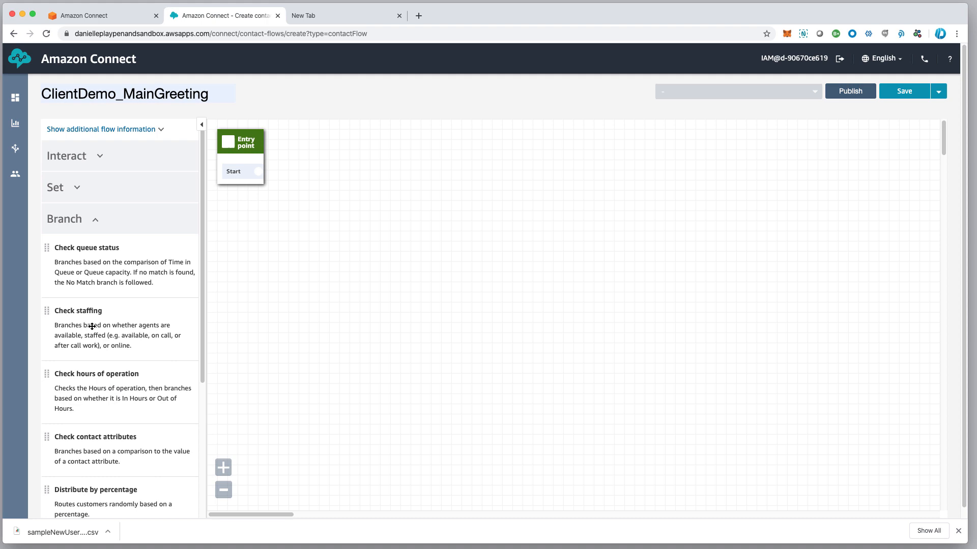
pyautogui.click(95, 225)
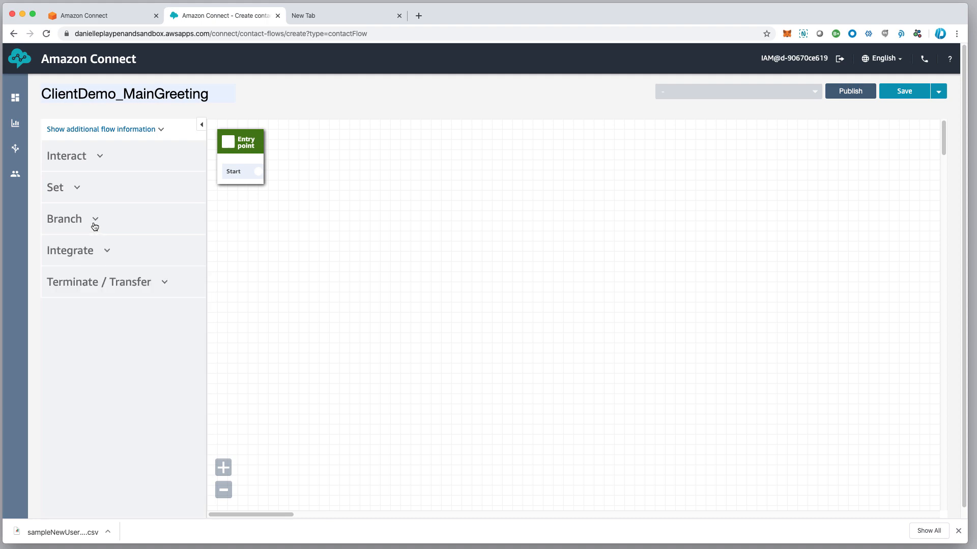
pyautogui.click(100, 255)
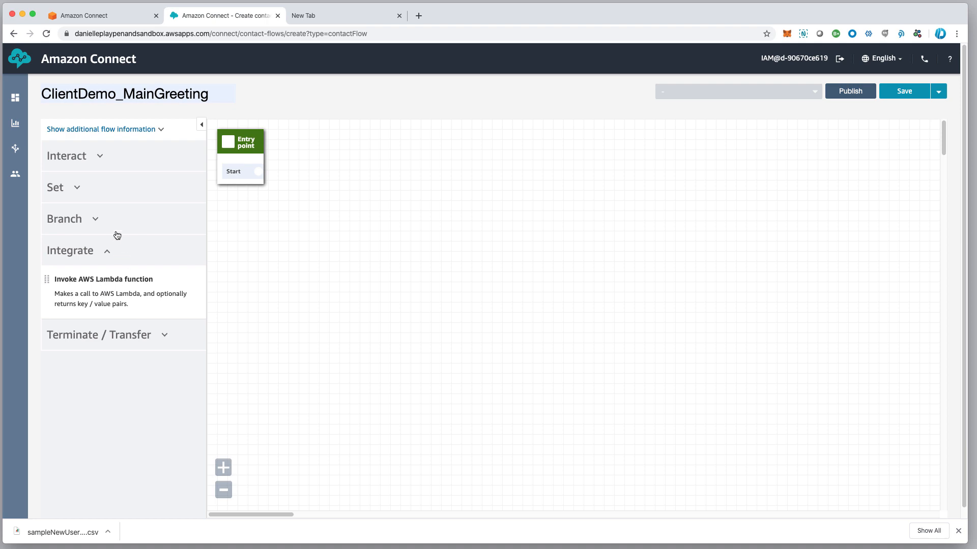
pyautogui.scroll(-1, 113, 238)
pyautogui.click(106, 252)
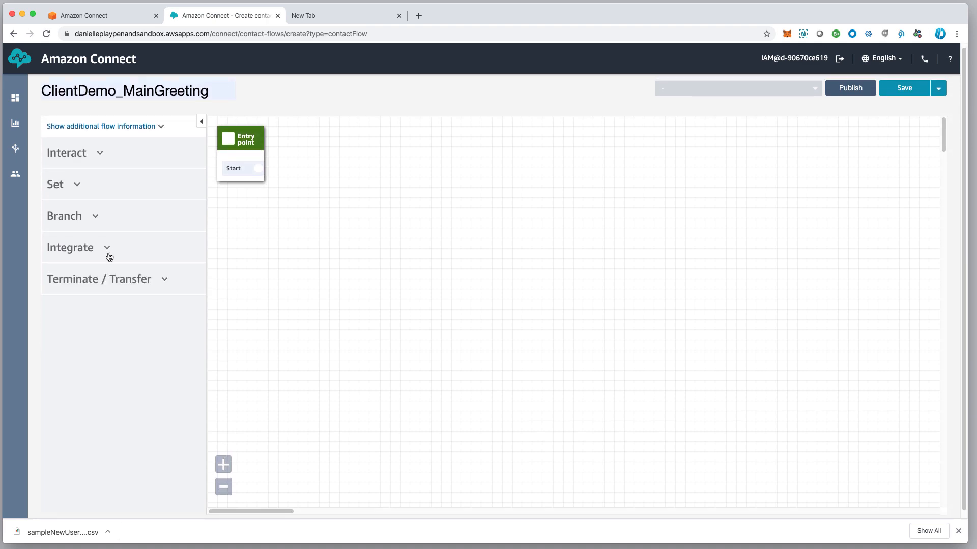
pyautogui.click(114, 281)
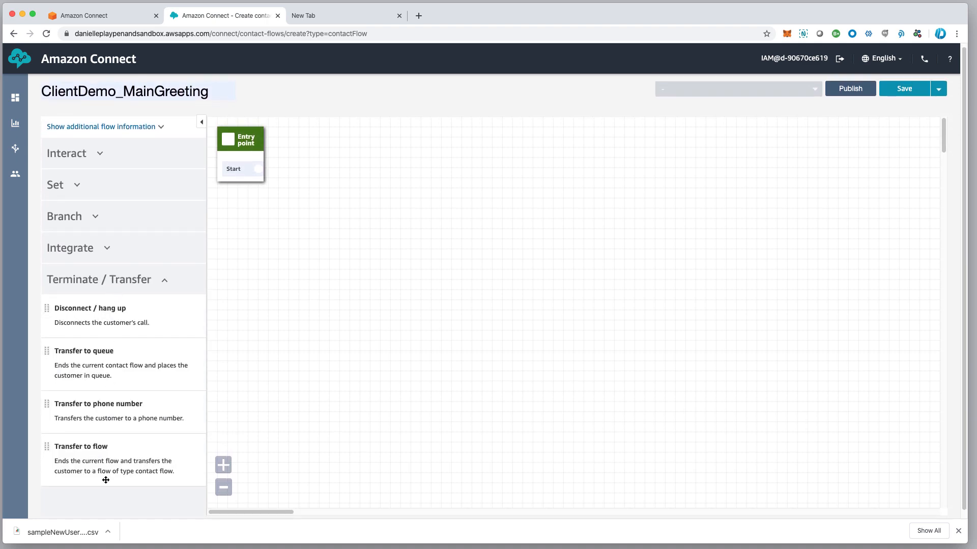
pyautogui.scroll(-1, 126, 322)
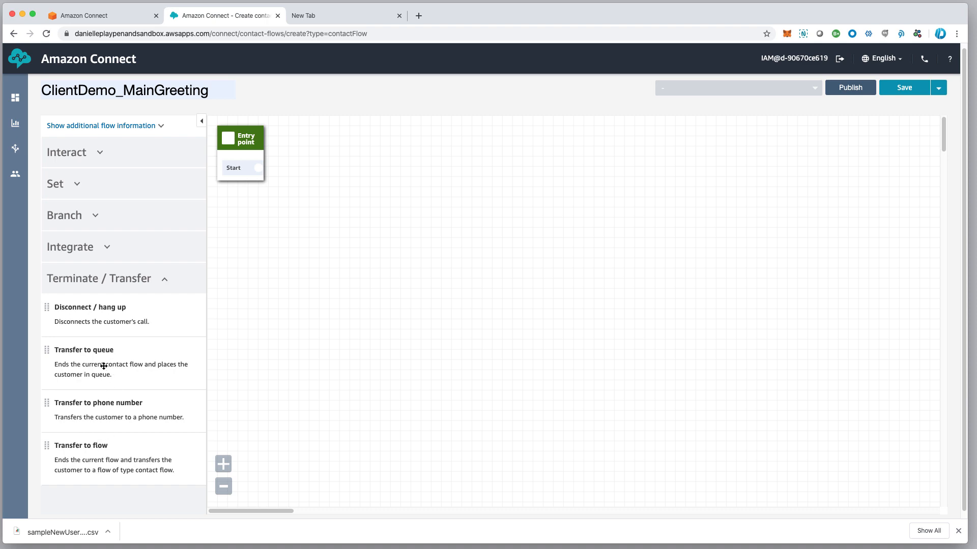
pyautogui.click(163, 282)
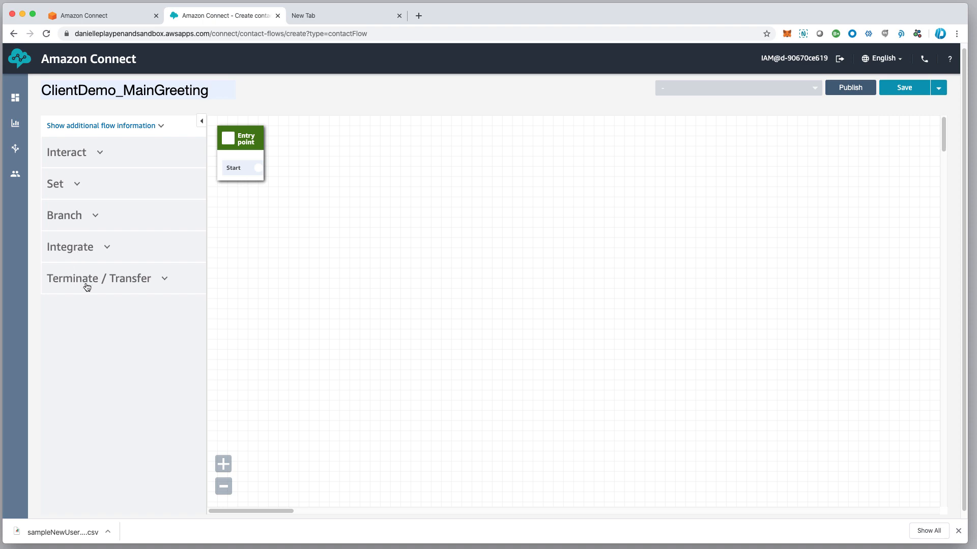
pyautogui.scroll(-1, 102, 282)
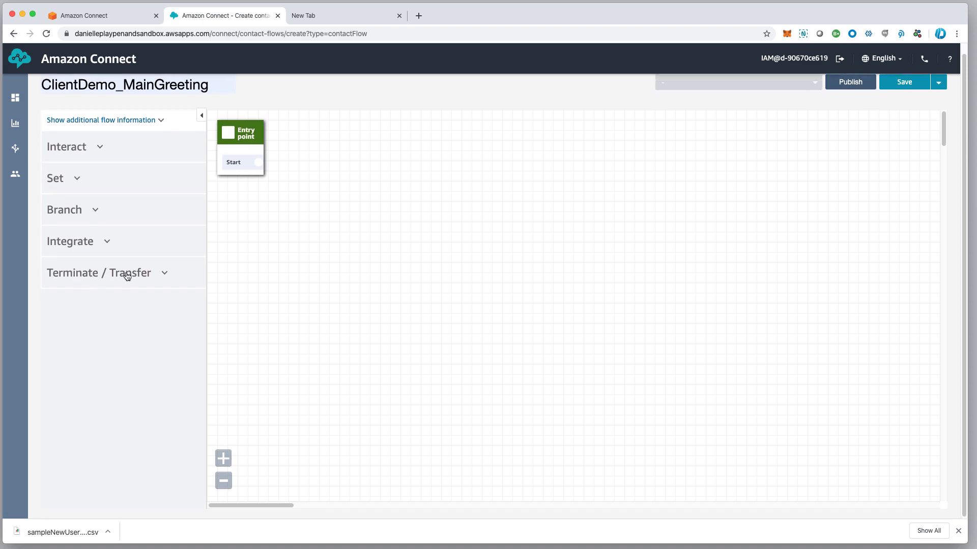
pyautogui.click(163, 277)
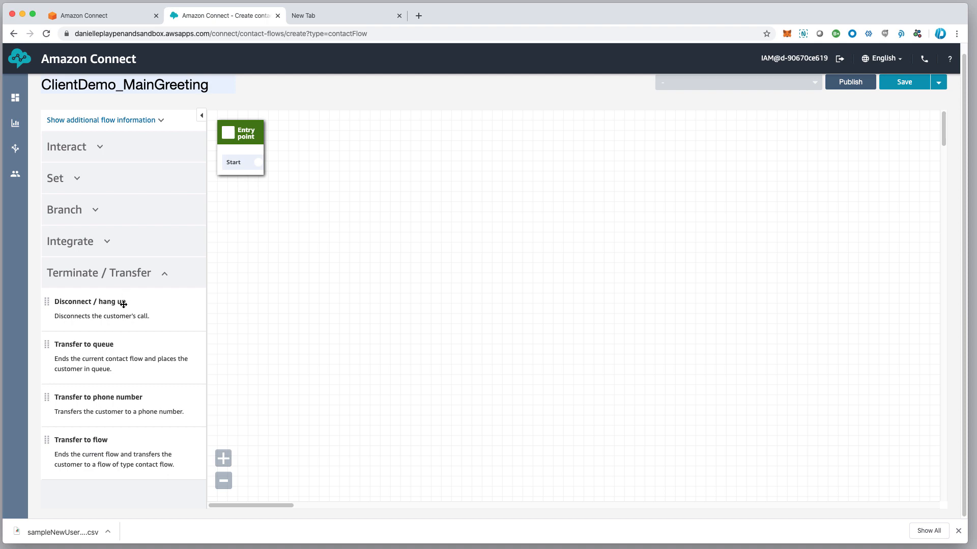
pyautogui.click(165, 280)
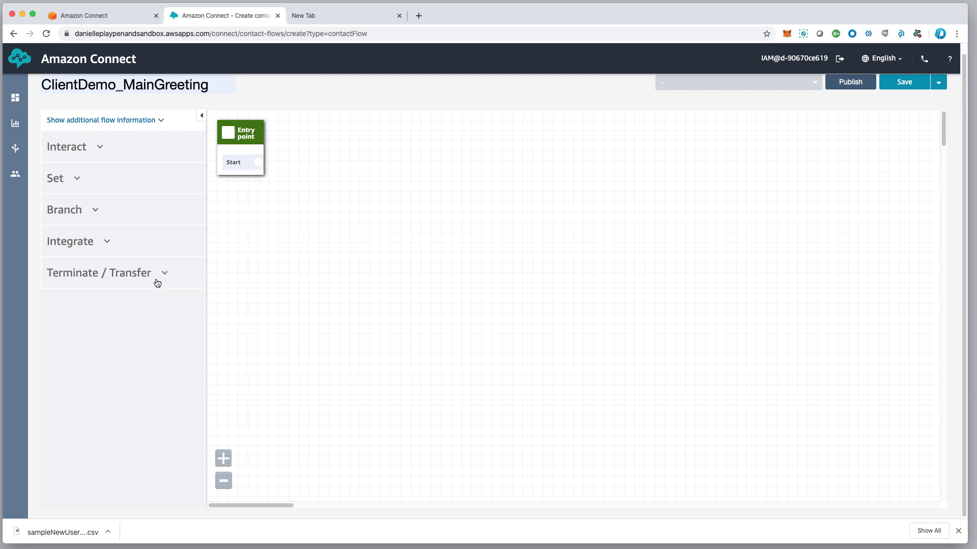
pyautogui.click(98, 147)
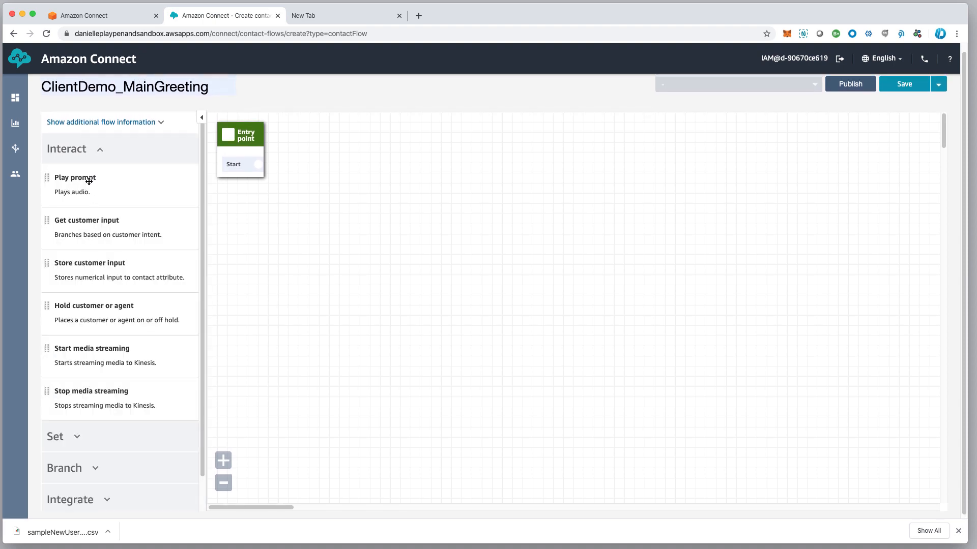
pyautogui.click(99, 151)
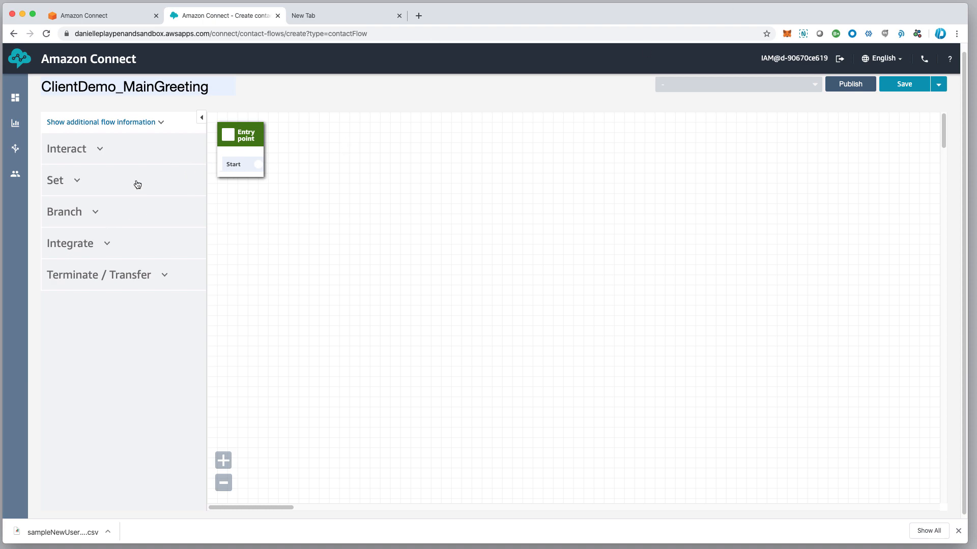
# Place a Play prompt block on the canvas and connect Entry point's Start to it
pyautogui.click(81, 149)
pyautogui.moveTo(76, 189); pyautogui.dragTo(378, 187)
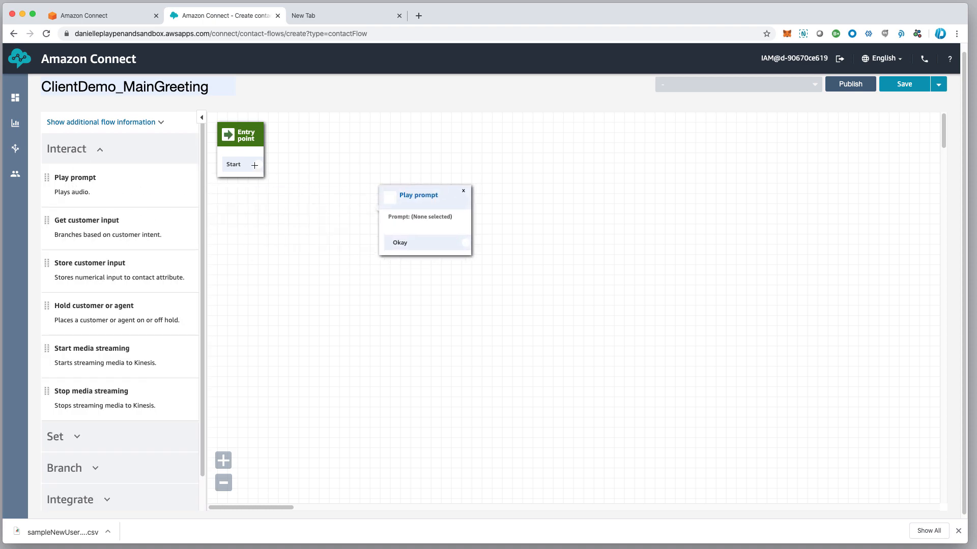
pyautogui.moveTo(259, 164); pyautogui.dragTo(354, 198)
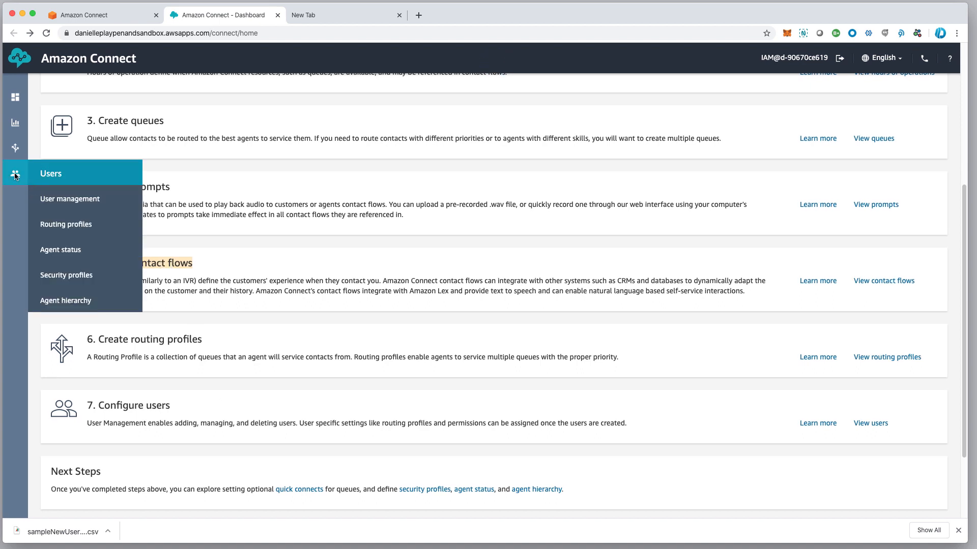
# Go to Routing > Contact flows and open the 1_MainGreeting flow
pyautogui.moveTo(16, 149)
pyautogui.click(82, 200)
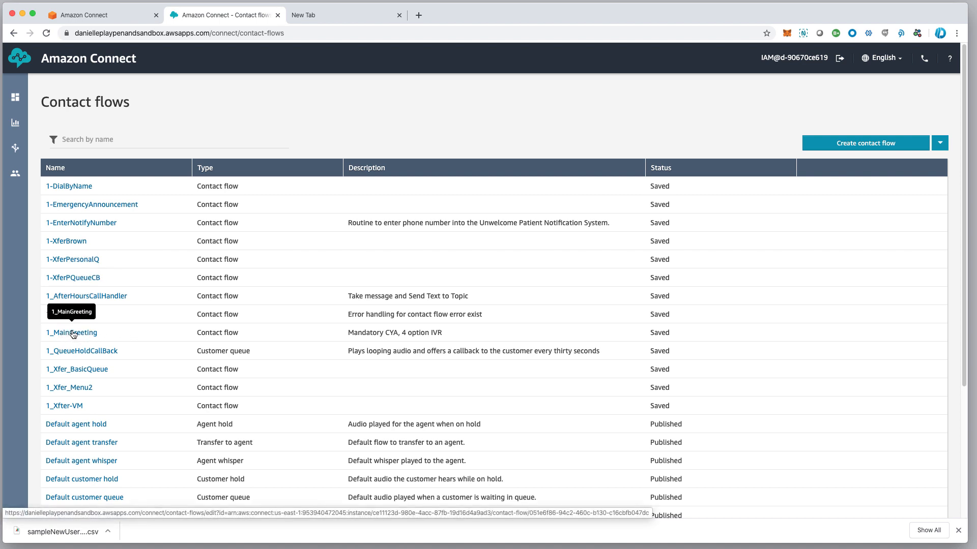
pyautogui.scroll(-1, 74, 334)
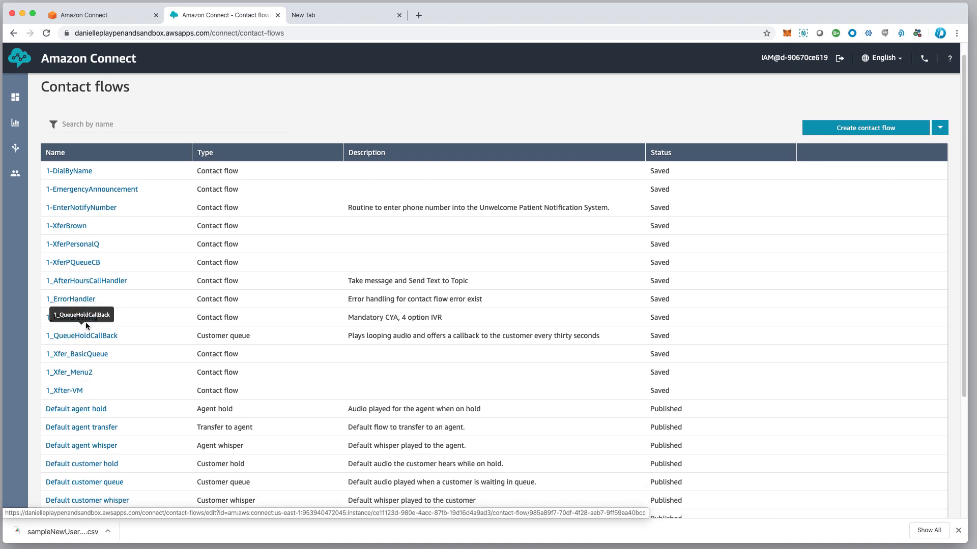
pyautogui.scroll(1, 86, 324)
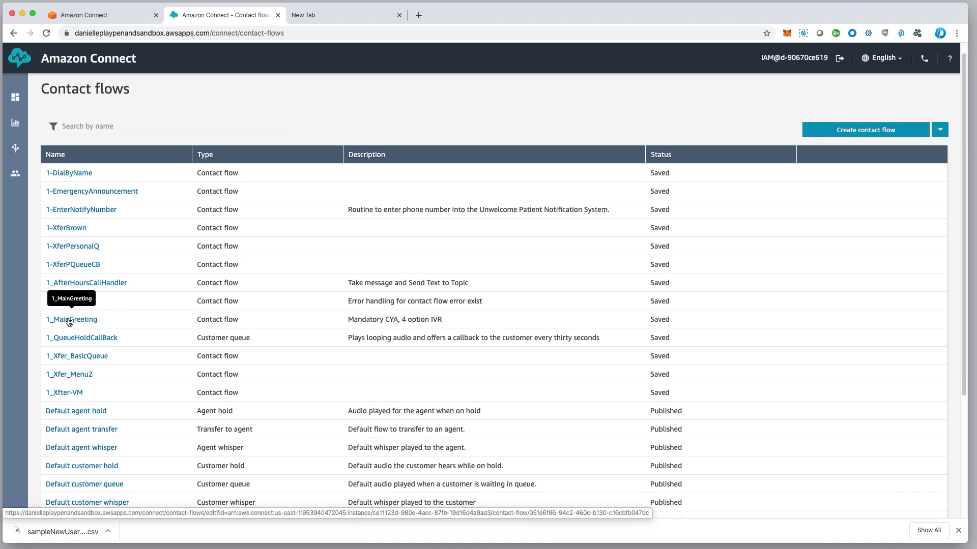
pyautogui.scroll(1, 69, 322)
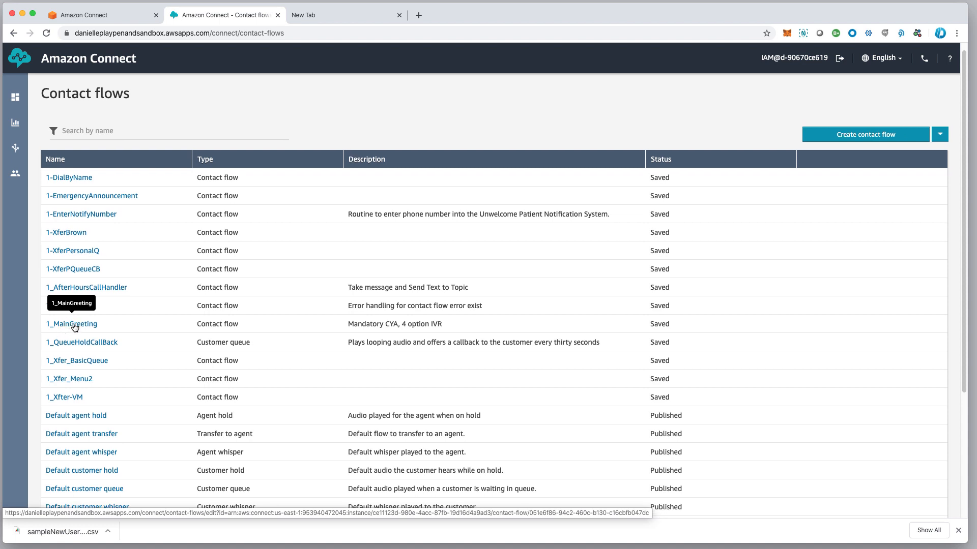
pyautogui.click(75, 326)
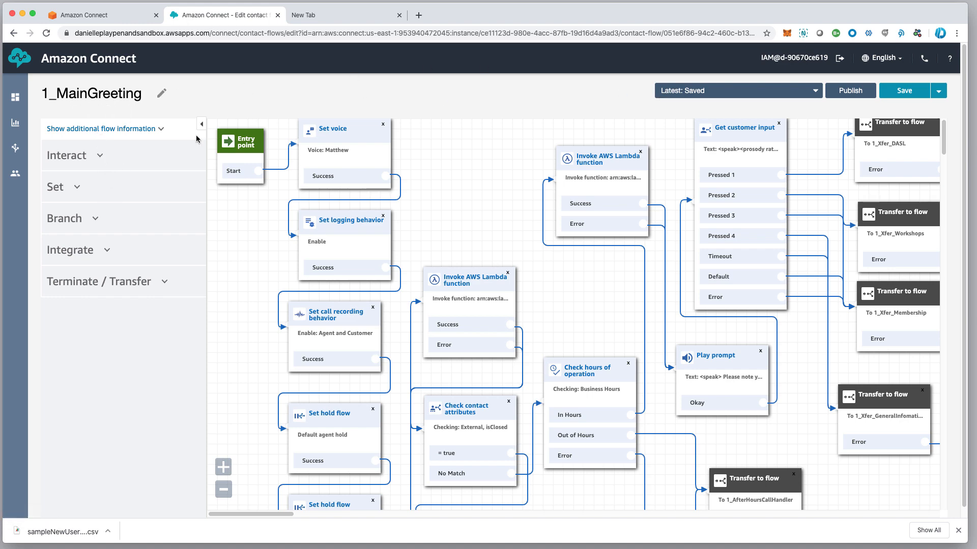
# Show 1_MainGreeting's additional information and select its Contact flow (inbound) type and full ARN
pyautogui.click(162, 130)
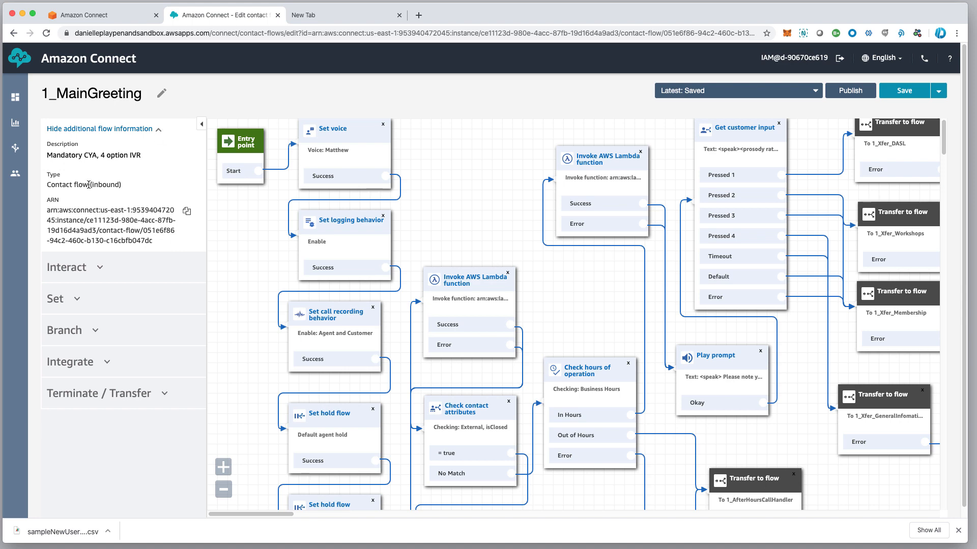
pyautogui.moveTo(46, 185); pyautogui.dragTo(135, 186)
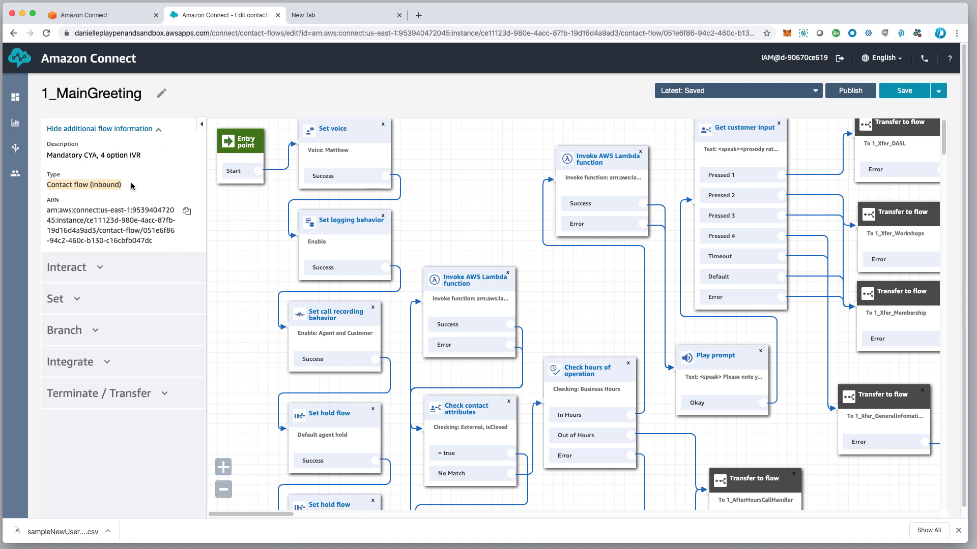
pyautogui.moveTo(46, 210); pyautogui.dragTo(171, 242)
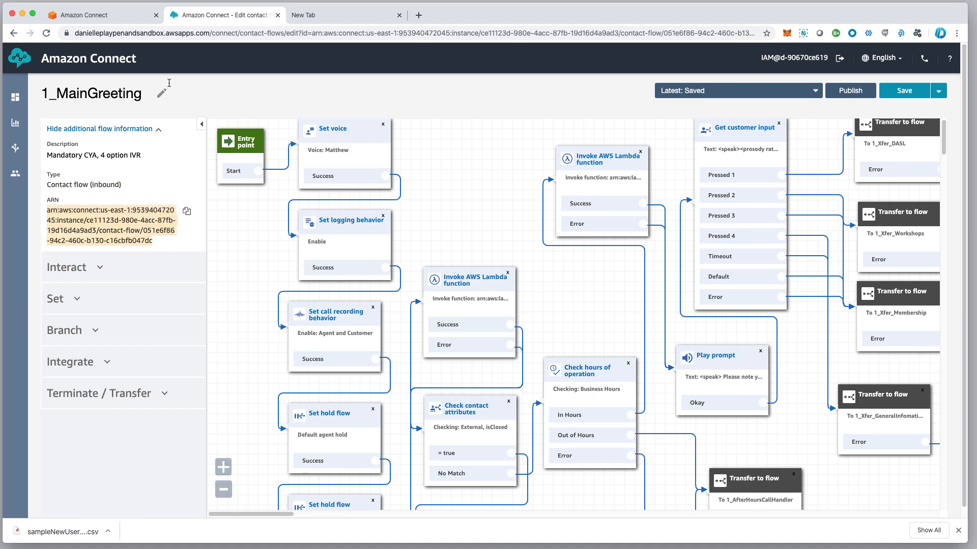
# Toggle the Interact and Set block categories, leaving Interact expanded in the palette
pyautogui.click(90, 272)
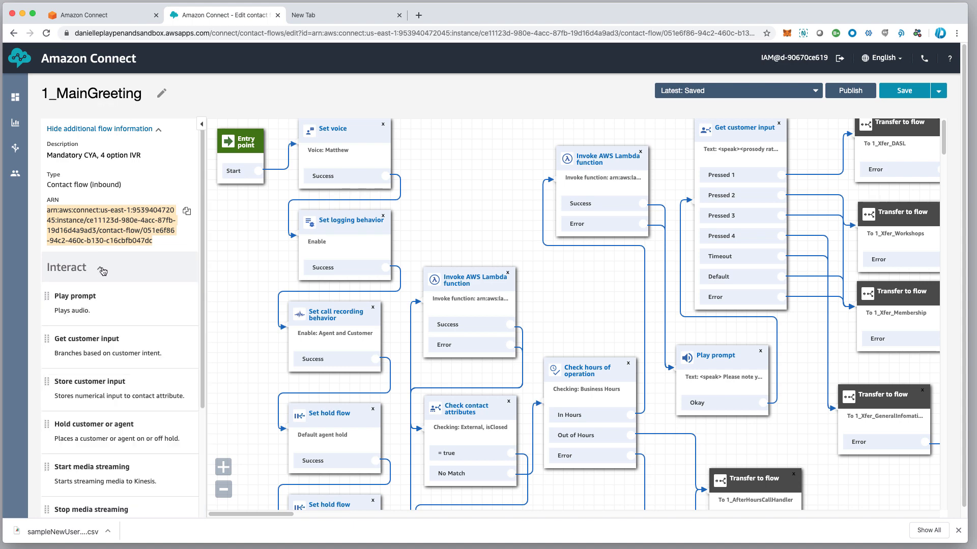
pyautogui.click(103, 271)
pyautogui.click(77, 301)
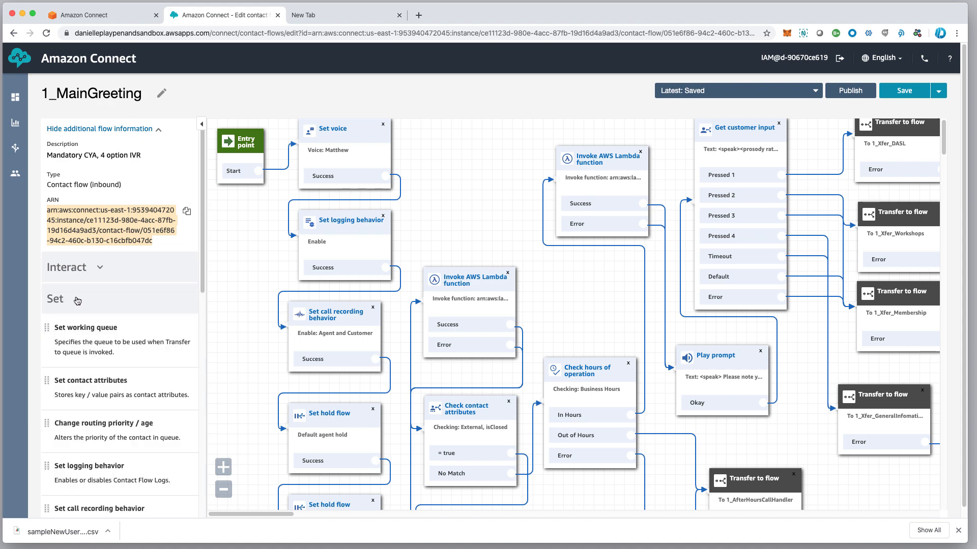
pyautogui.click(77, 300)
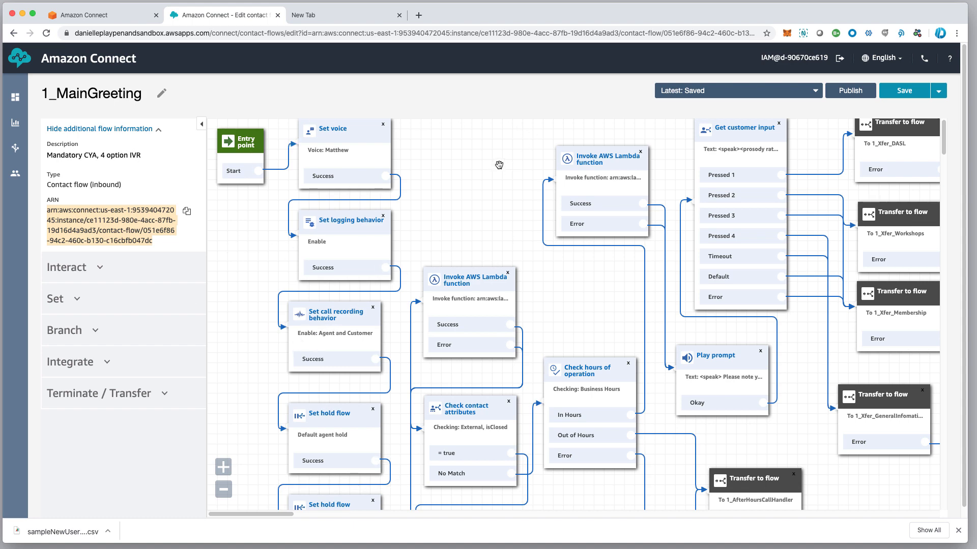
pyautogui.click(87, 271)
pyautogui.click(91, 269)
pyautogui.click(94, 269)
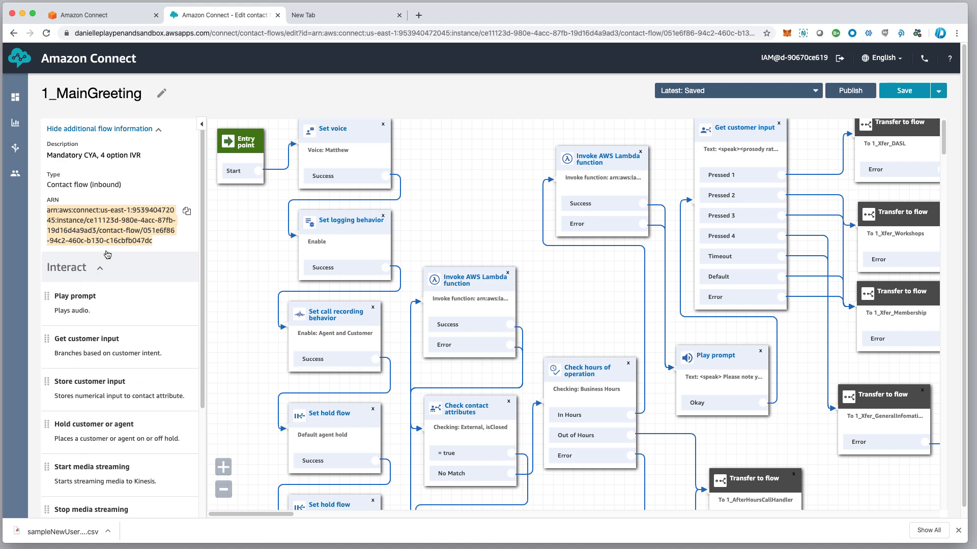
# Collapse the palette, pan the flow diagram, and select the Set voice block
pyautogui.click(100, 269)
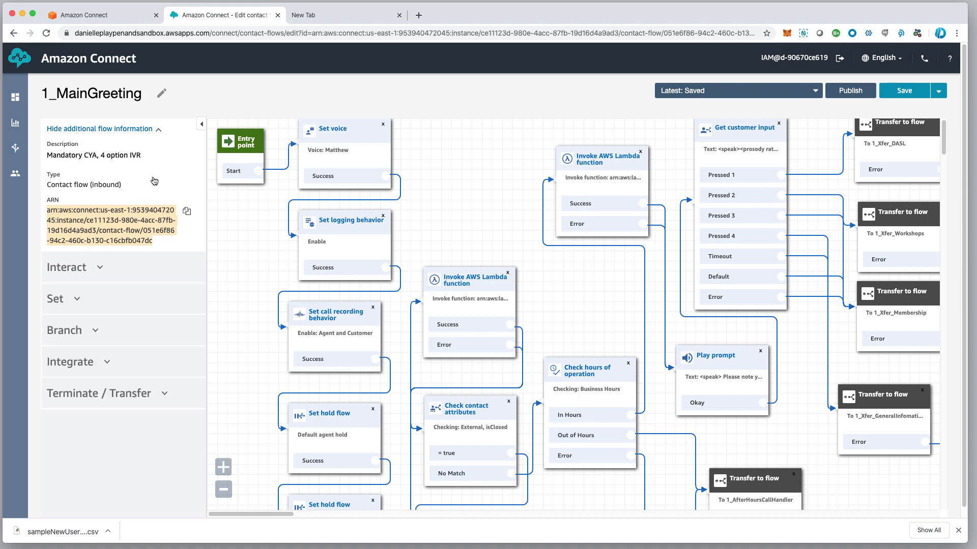
pyautogui.click(202, 124)
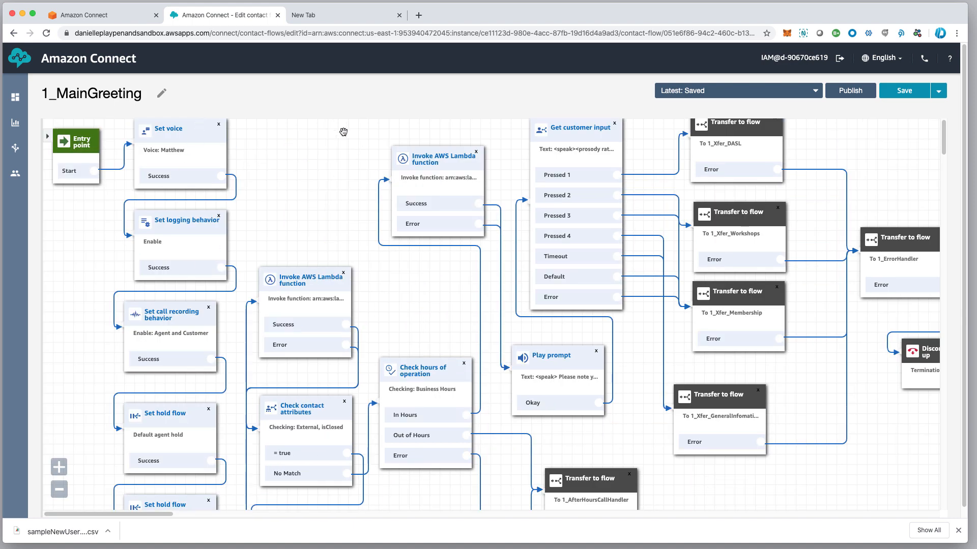
pyautogui.moveTo(320, 141); pyautogui.dragTo(345, 170)
pyautogui.hscroll(1, 269, 137)
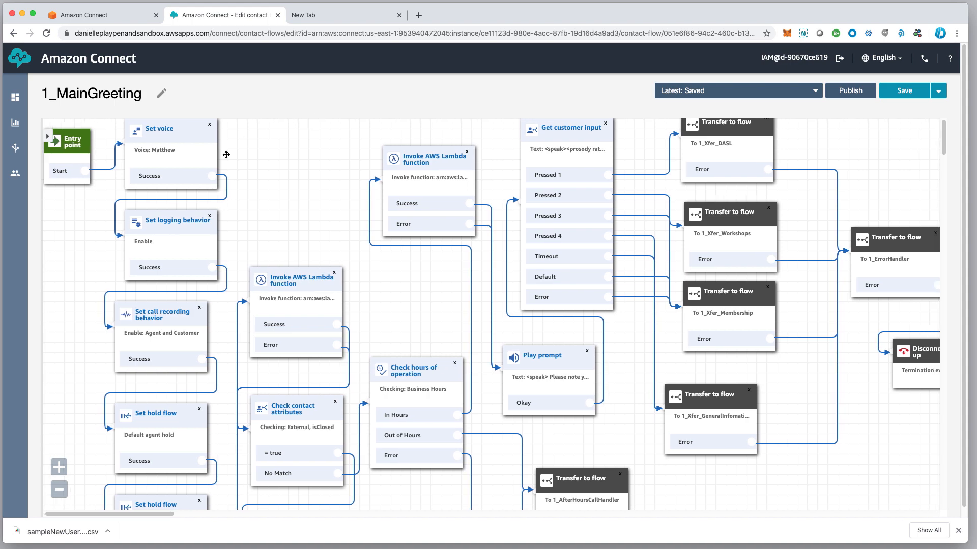
pyautogui.click(177, 142)
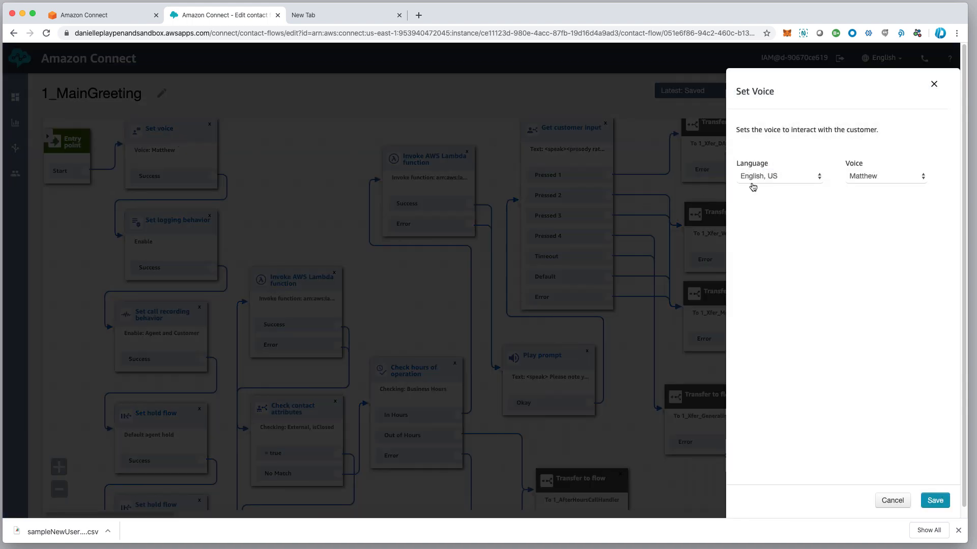
# Save the voice as Matthew, then close the call recording settings unchanged at Agent and Customer
pyautogui.click(862, 180)
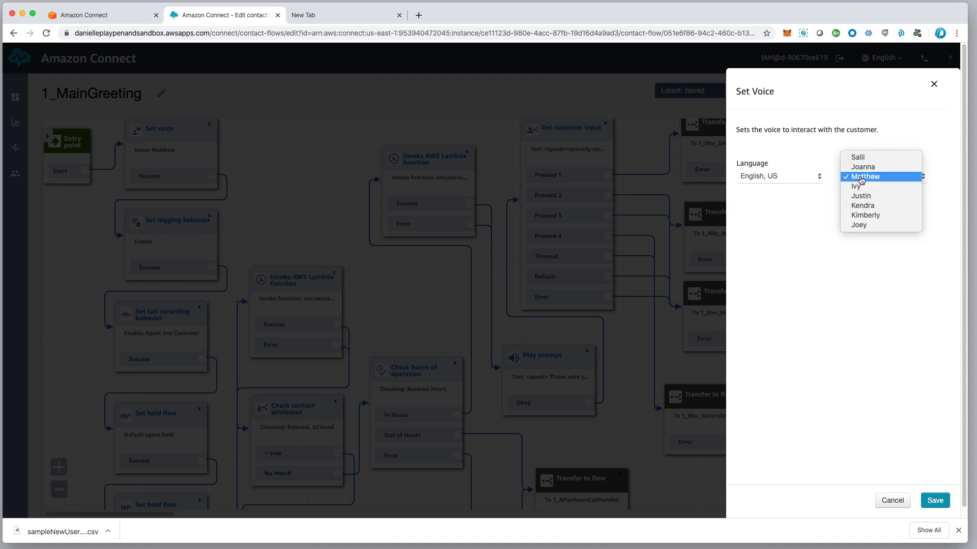
pyautogui.click(804, 297)
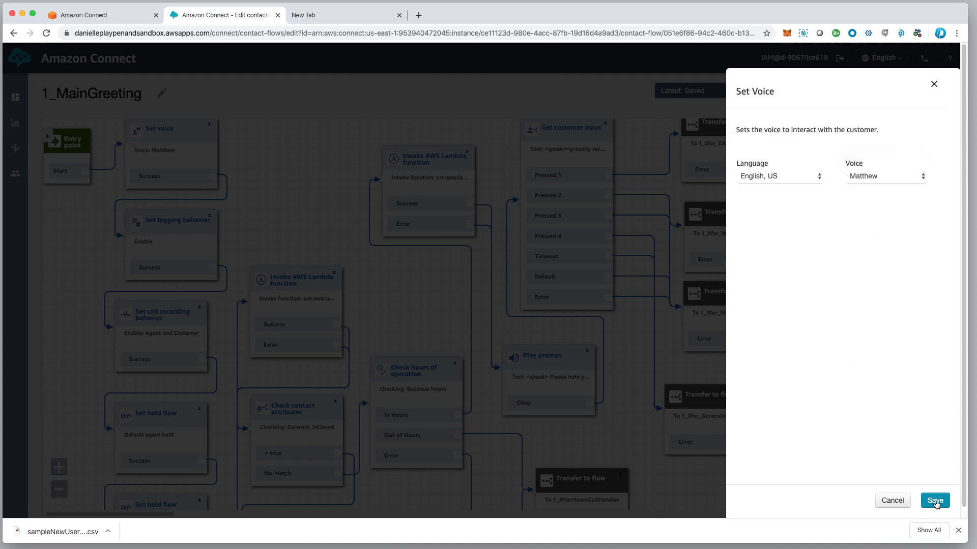
pyautogui.click(889, 505)
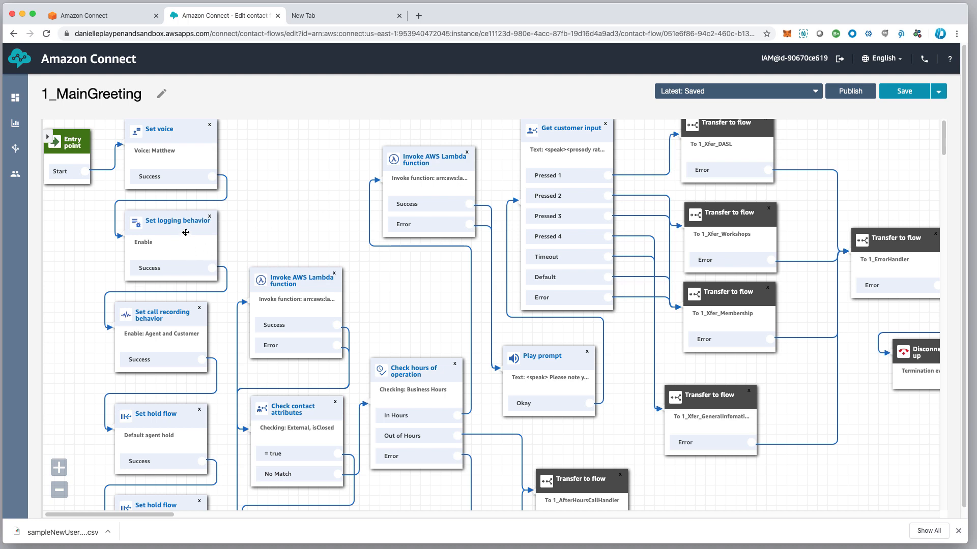
pyautogui.click(179, 323)
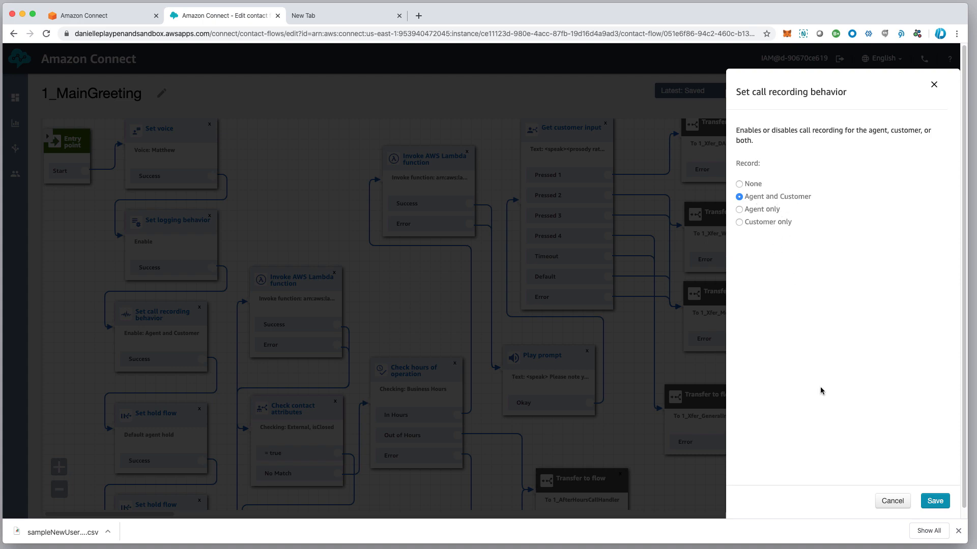
pyautogui.click(892, 502)
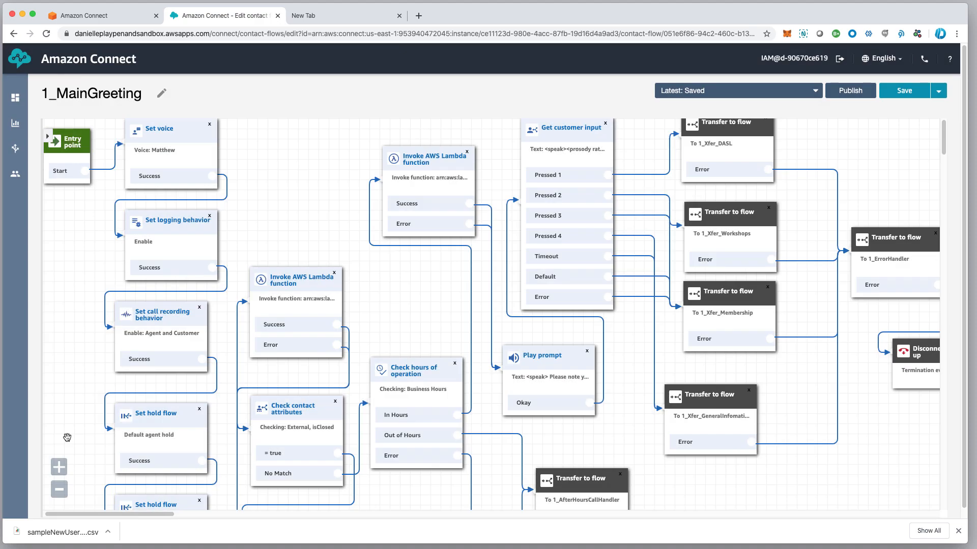
# Pan down through the flow and select the Check hours of operation block
pyautogui.moveTo(80, 393); pyautogui.dragTo(88, 323)
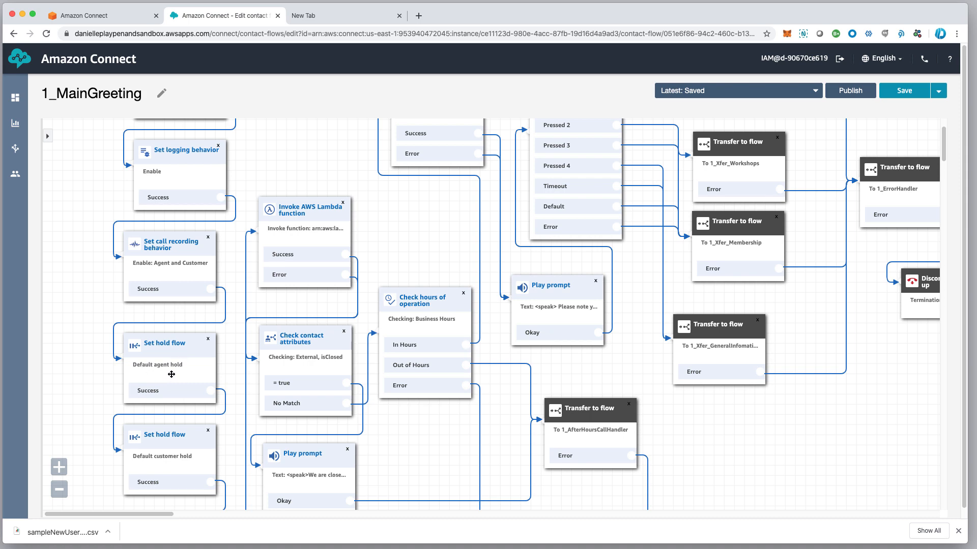
pyautogui.scroll(1, 176, 373)
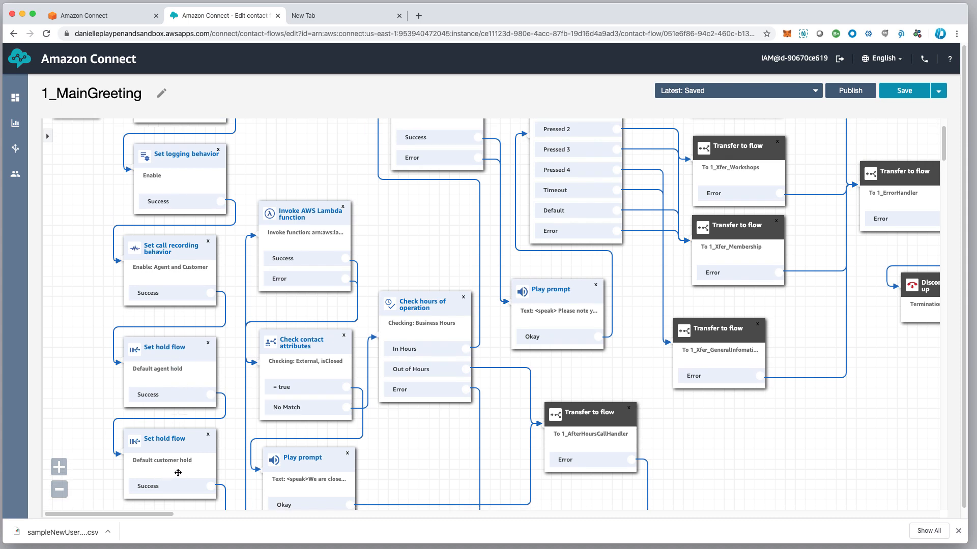
pyautogui.scroll(-5, 91, 322)
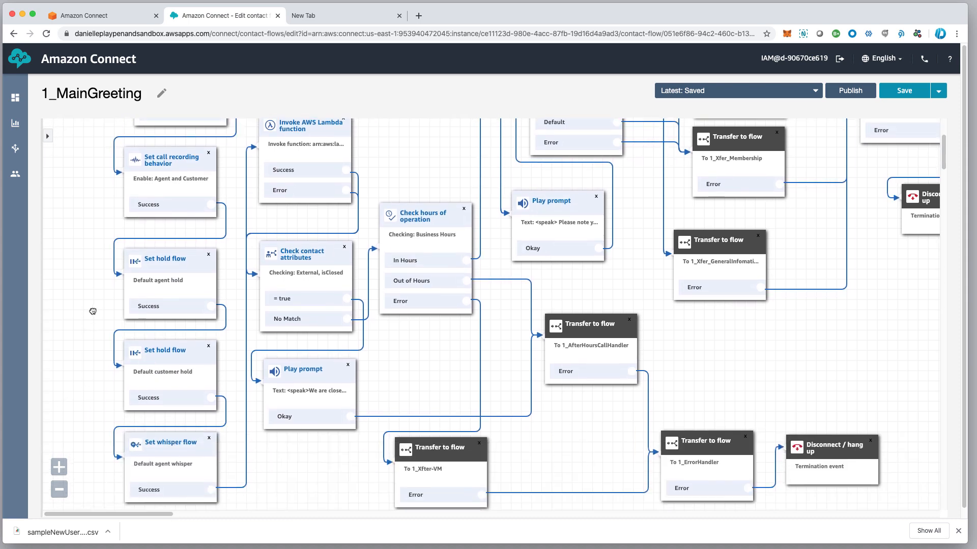
pyautogui.scroll(1, 178, 465)
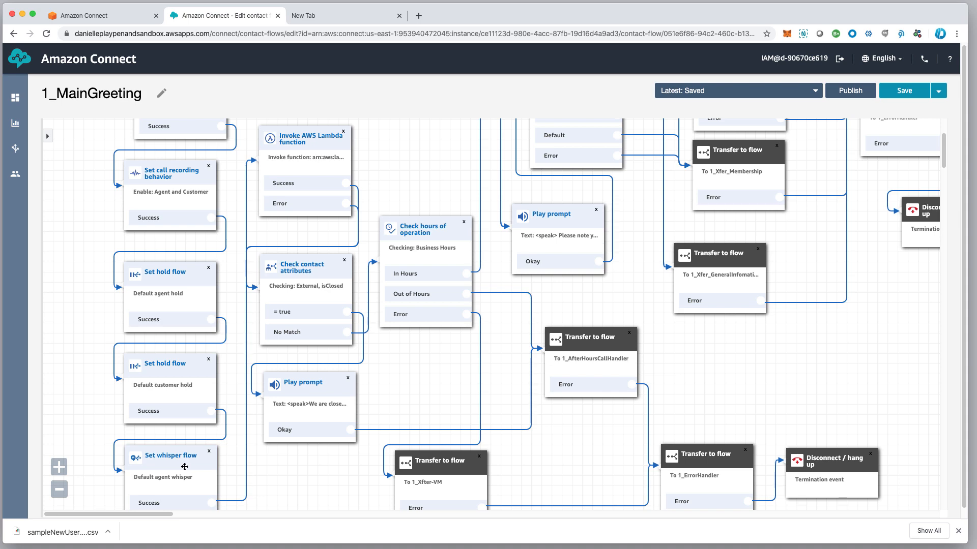
pyautogui.scroll(1, 181, 469)
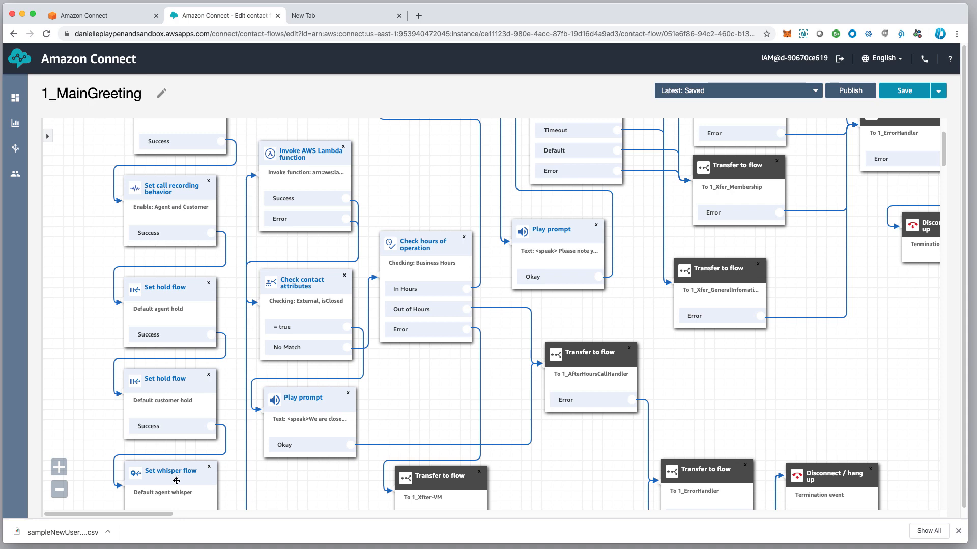
pyautogui.hscroll(2, 176, 482)
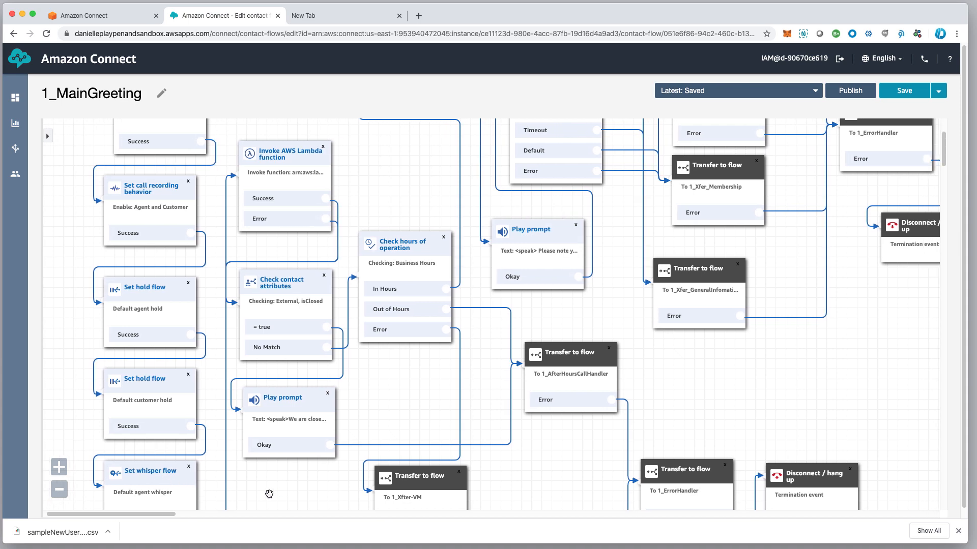
pyautogui.scroll(-3, 269, 492)
pyautogui.scroll(-2, 297, 428)
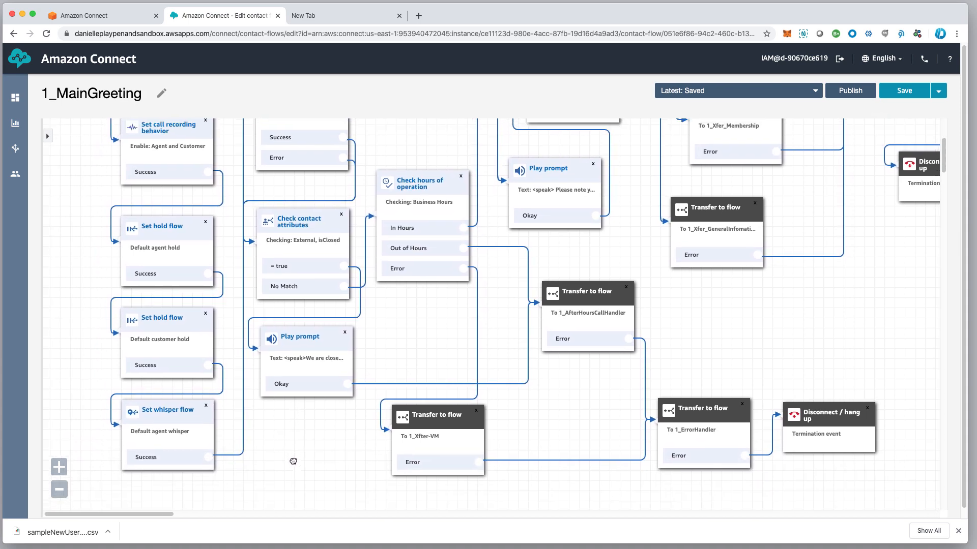
pyautogui.scroll(4, 285, 458)
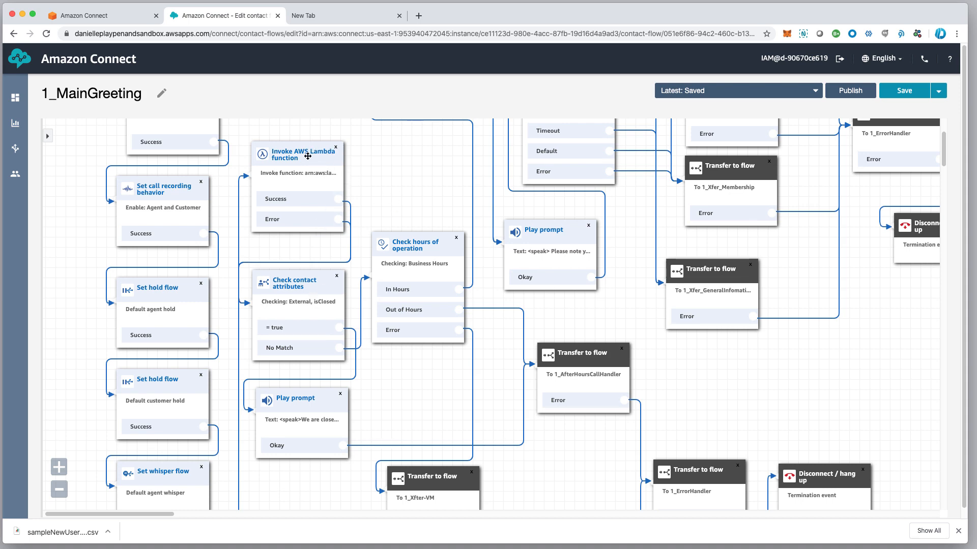
pyautogui.hscroll(-2, 316, 155)
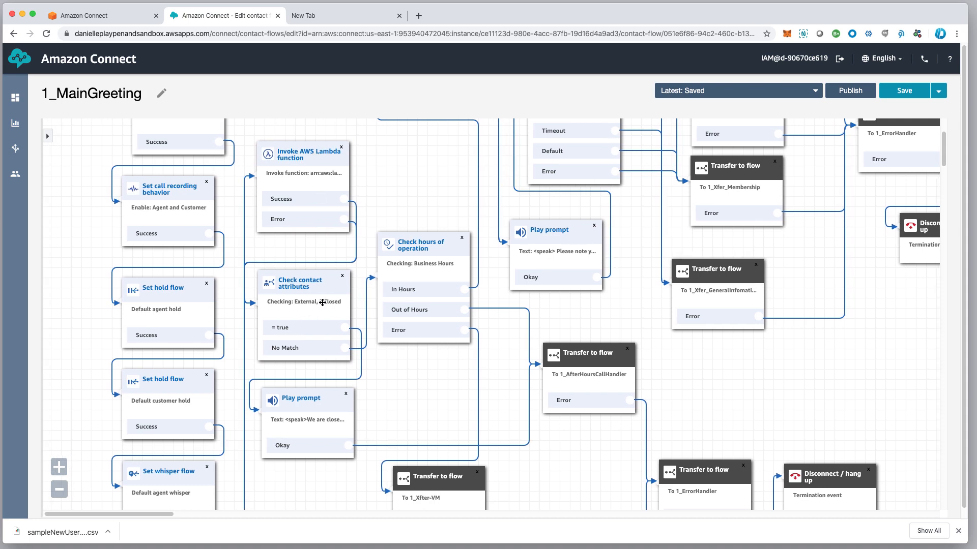
pyautogui.scroll(1, 319, 292)
pyautogui.scroll(-1, 318, 292)
pyautogui.hscroll(1, 331, 333)
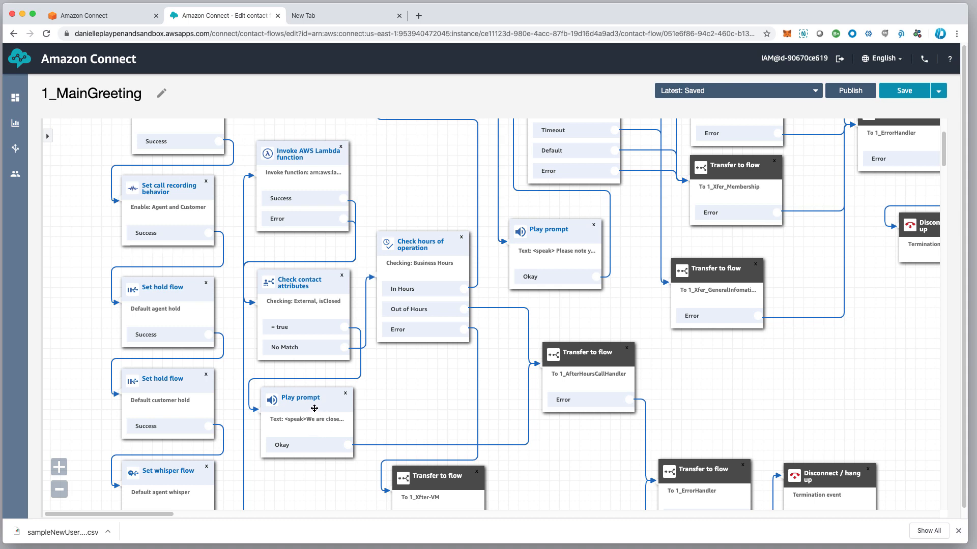
pyautogui.click(427, 250)
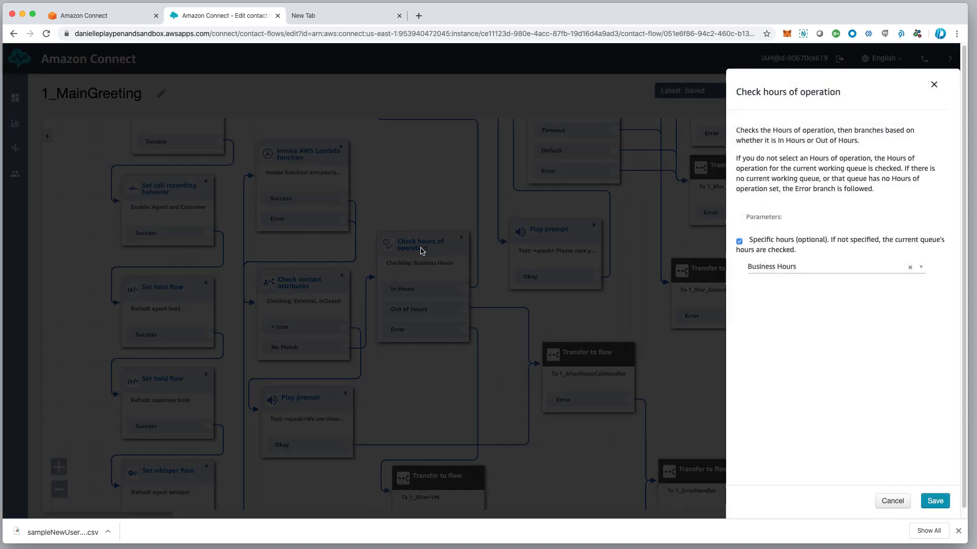
# Switch Check hours of operation from Business Hours to MainGreeting and save
pyautogui.click(787, 269)
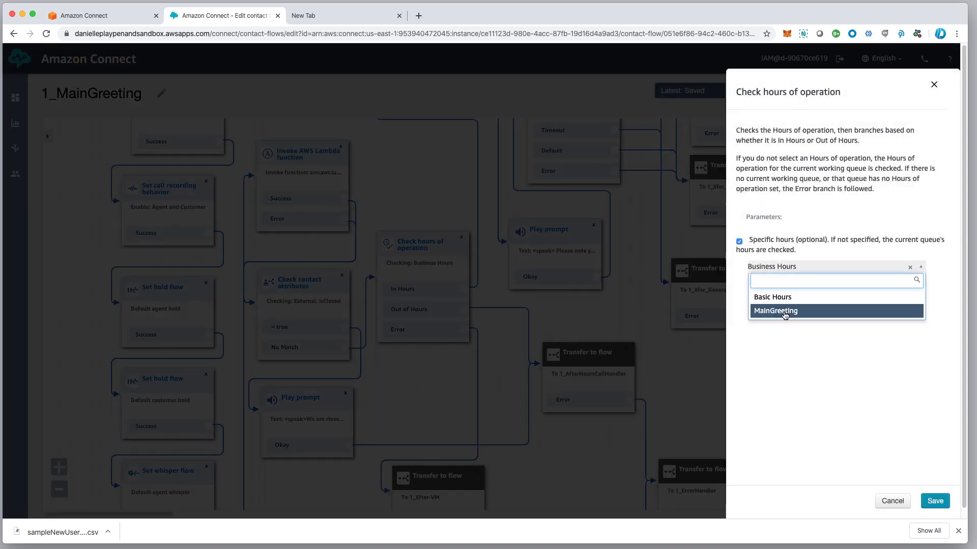
pyautogui.click(784, 313)
pyautogui.click(935, 501)
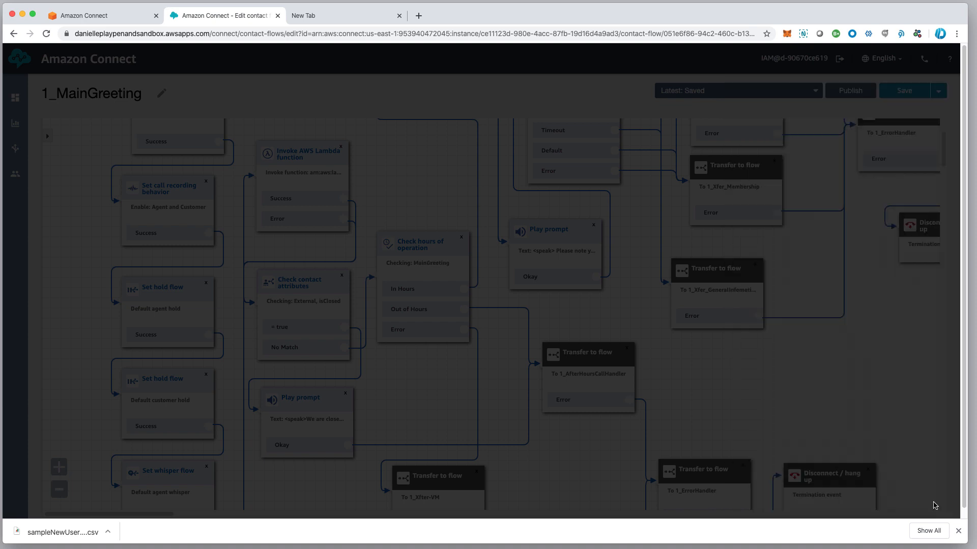
pyautogui.scroll(5, 623, 359)
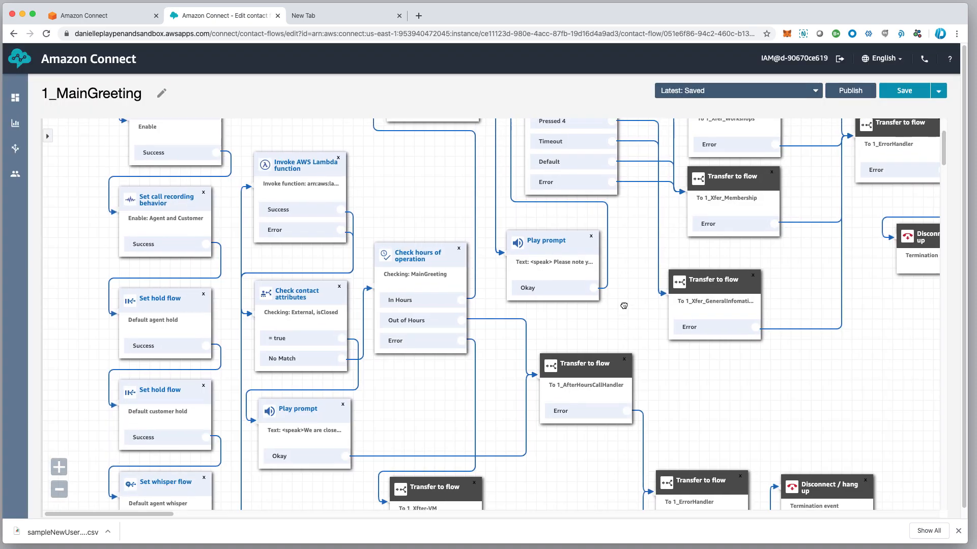
pyautogui.scroll(7, 624, 359)
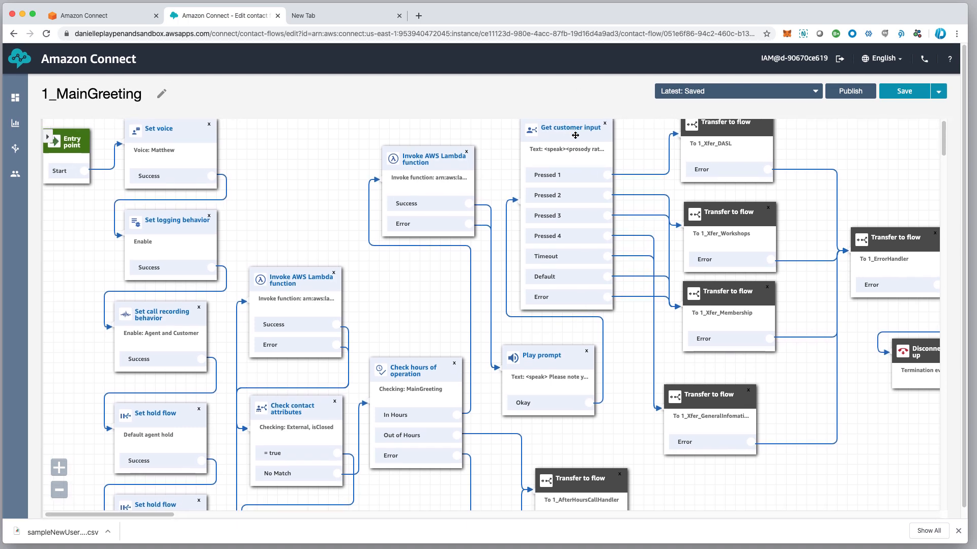
# Return to the top of the flow and nudge the Get customer input block into place
pyautogui.scroll(-1, 575, 134)
pyautogui.scroll(1, 575, 133)
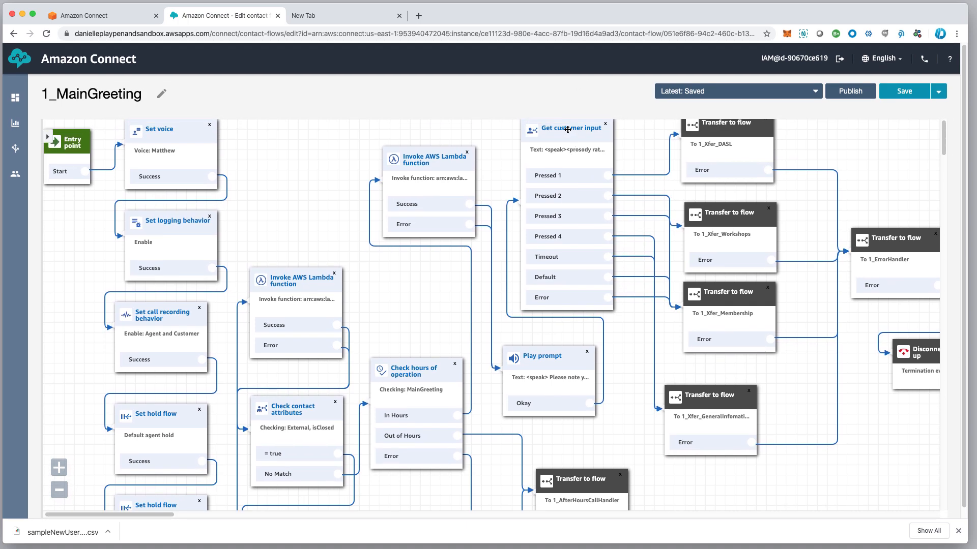
pyautogui.hscroll(-1, 565, 130)
pyautogui.moveTo(565, 129)
pyautogui.mouseDown()
pyautogui.moveTo(562, 152)
pyautogui.moveTo(570, 120)
pyautogui.mouseUp()
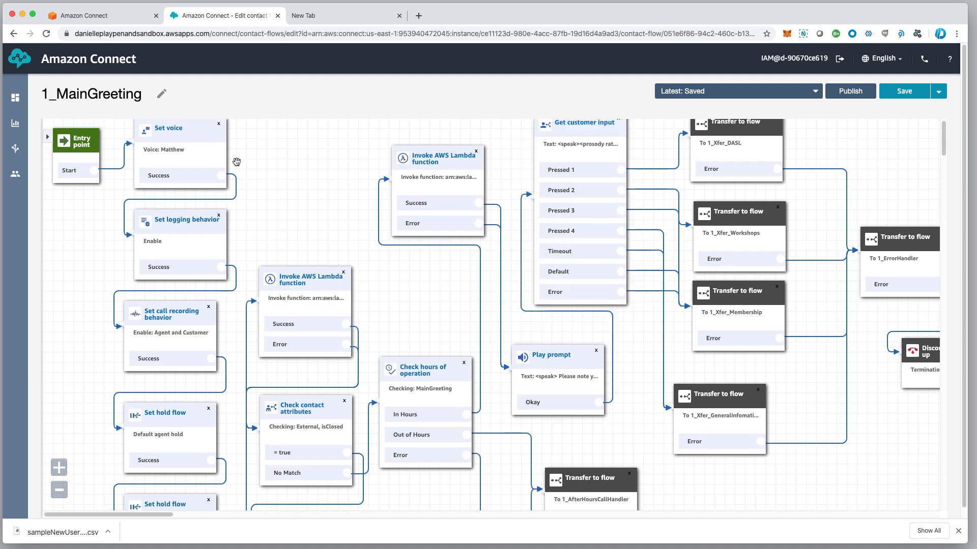
pyautogui.moveTo(14, 148)
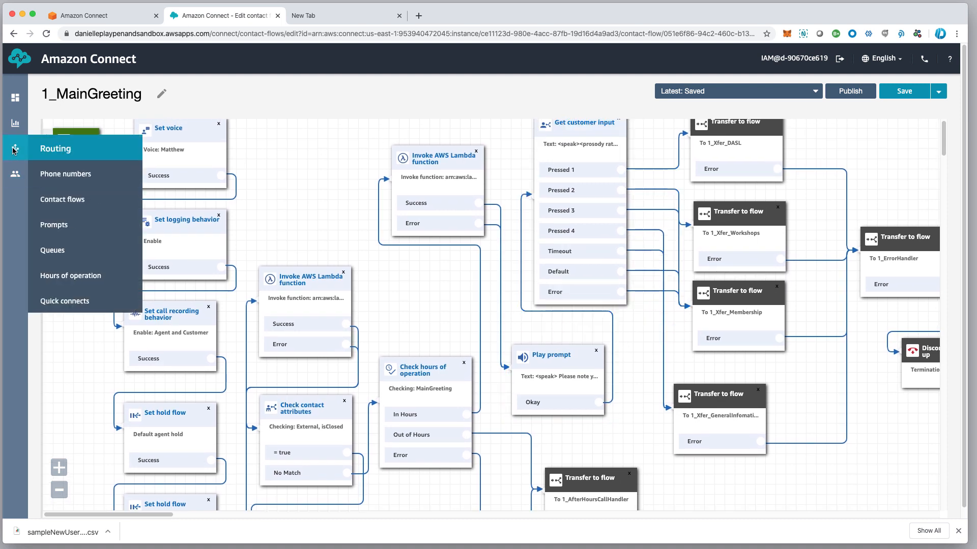
pyautogui.click(570, 125)
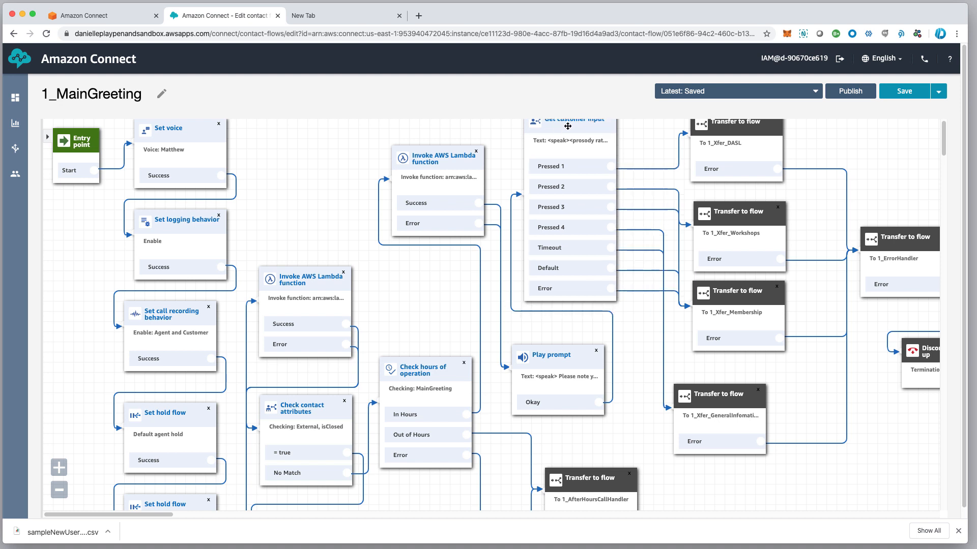
# Rewrite the Get customer input prompt lines to 'Customer Service' and 'Press 2 for Tech Support'
pyautogui.click(567, 125)
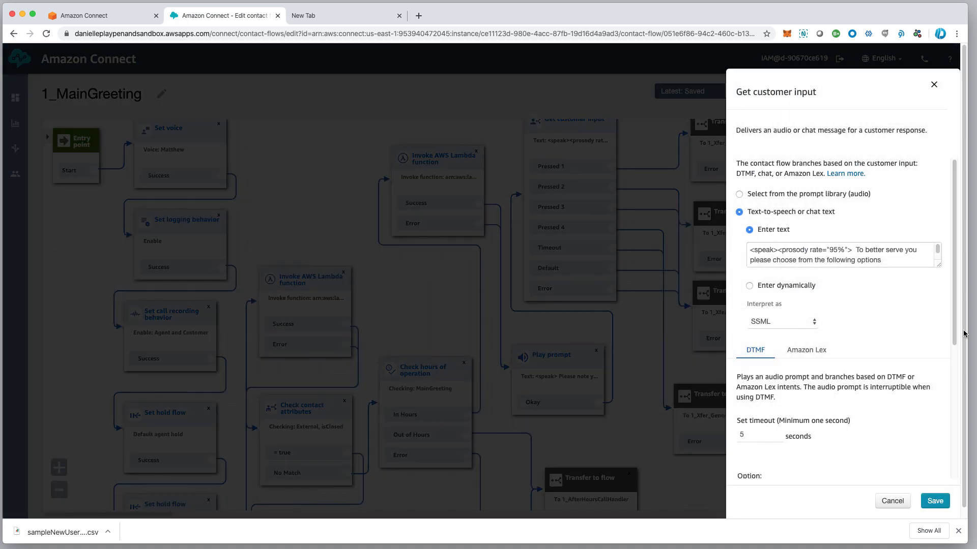
pyautogui.moveTo(941, 263); pyautogui.dragTo(942, 345)
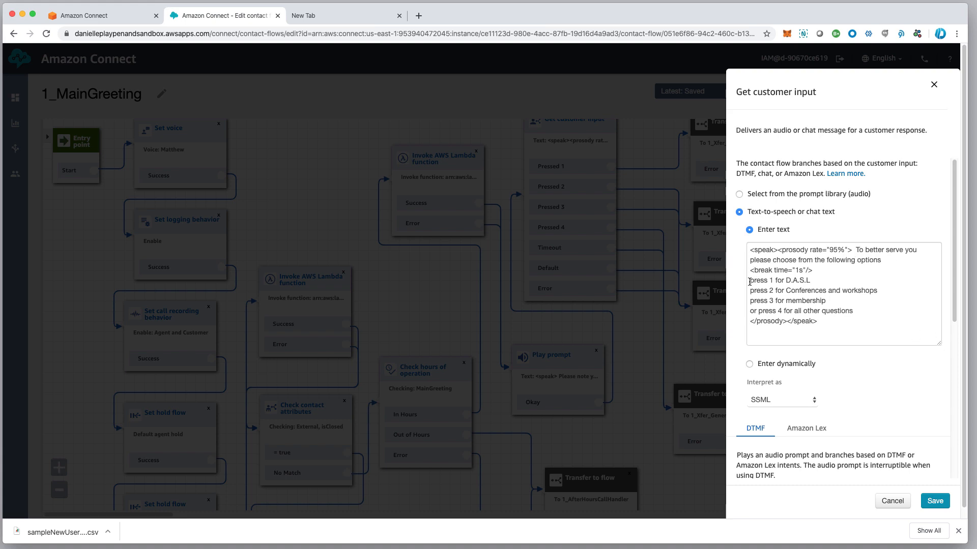
pyautogui.moveTo(750, 281); pyautogui.dragTo(860, 314)
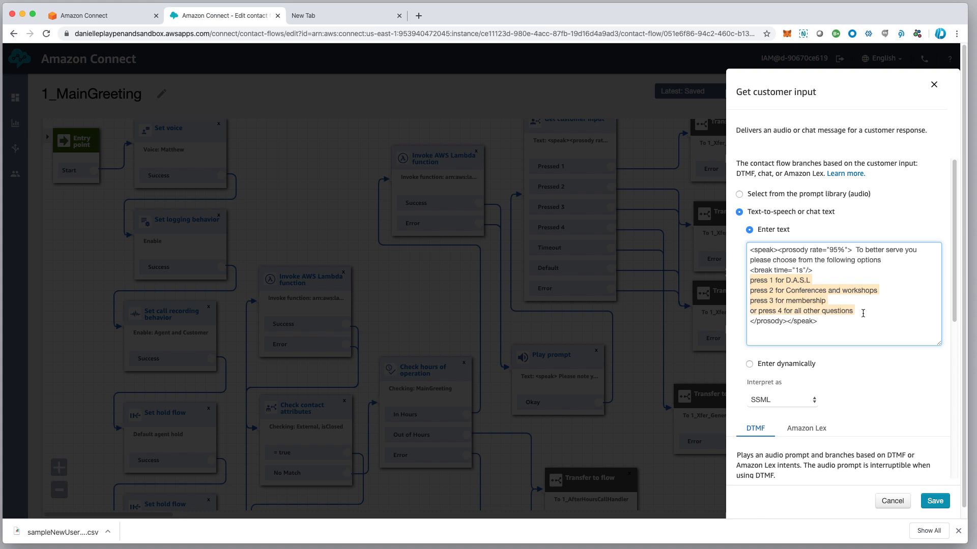
pyautogui.write('Pr')
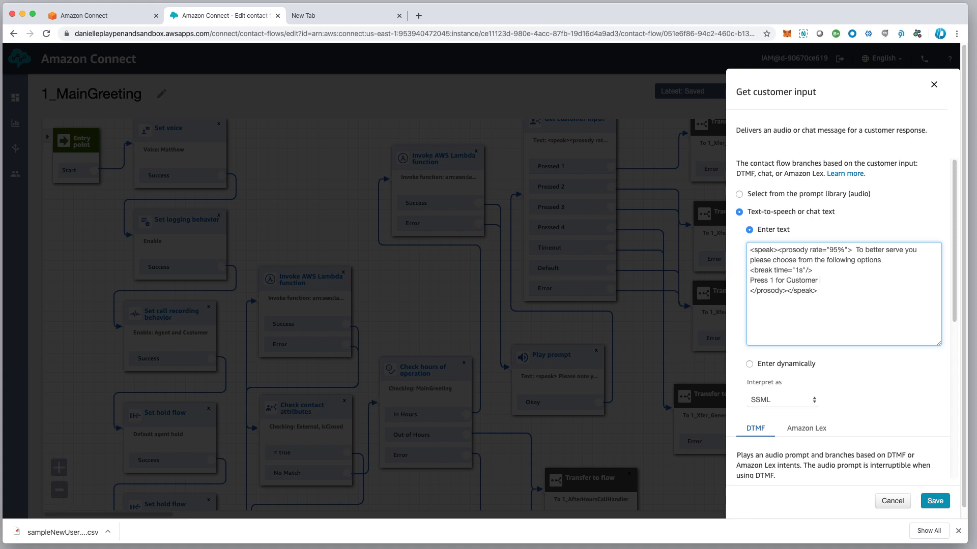
pyautogui.write('ervic')
pyautogui.press('Return')
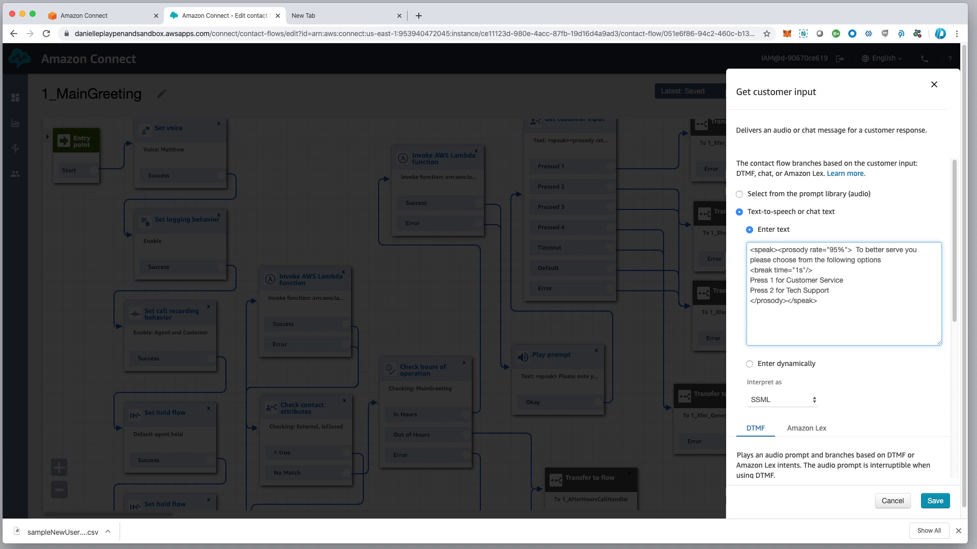
pyautogui.press('Return')
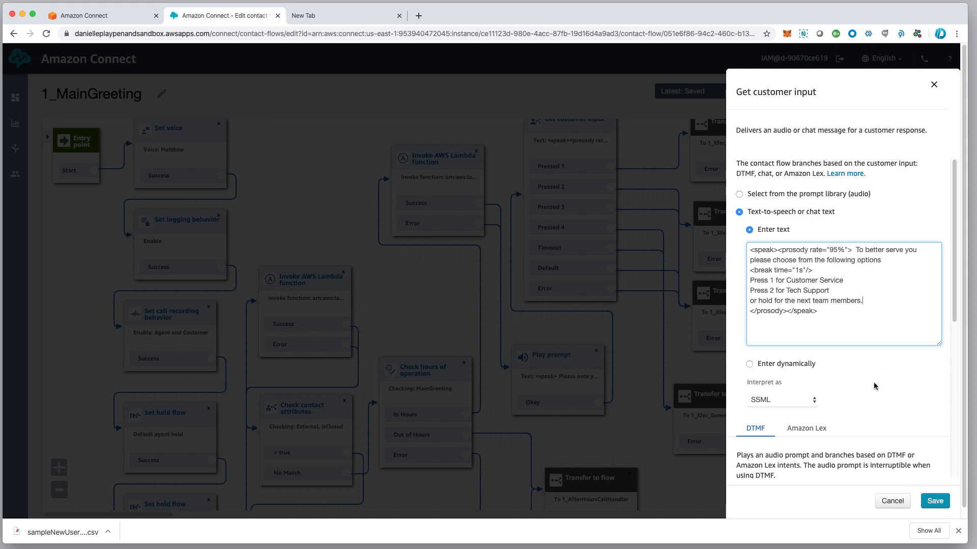
pyautogui.click(804, 194)
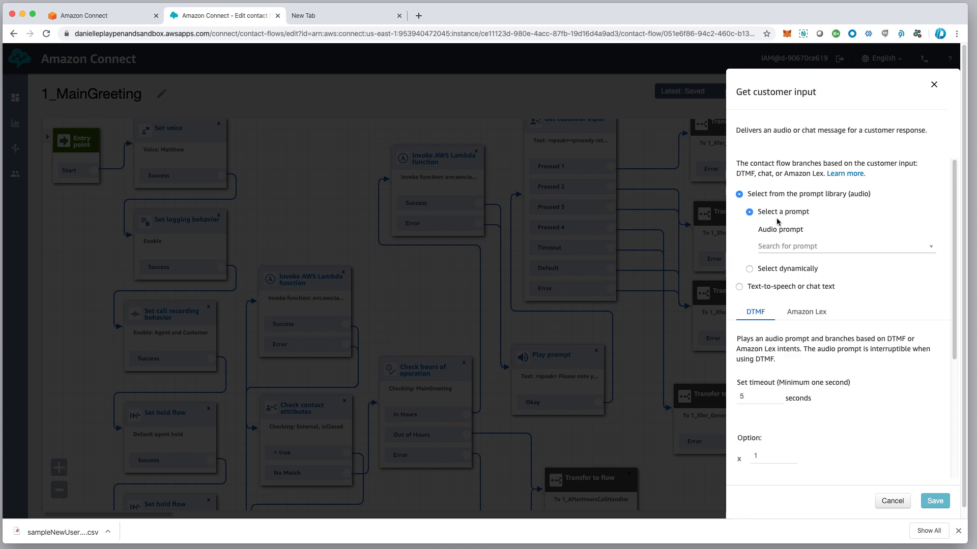
pyautogui.click(806, 247)
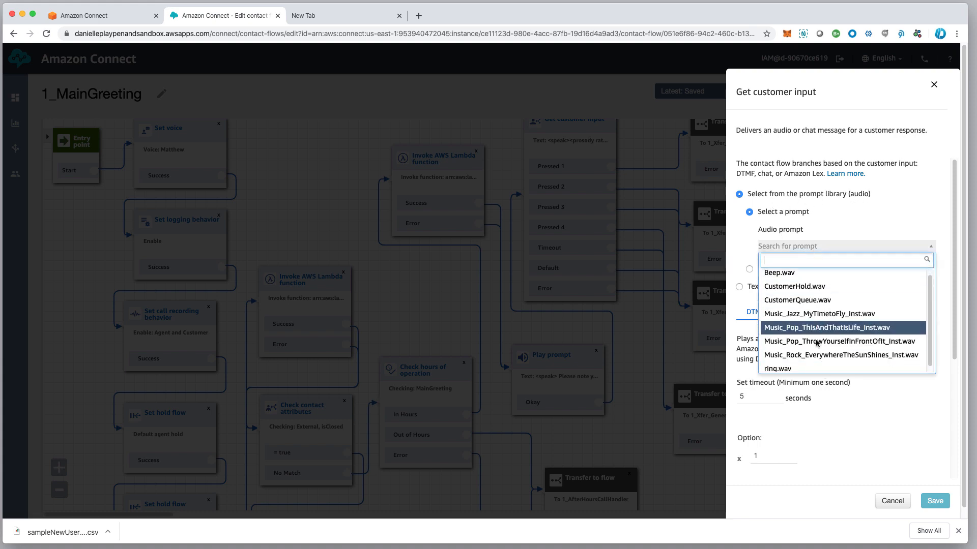
pyautogui.click(832, 446)
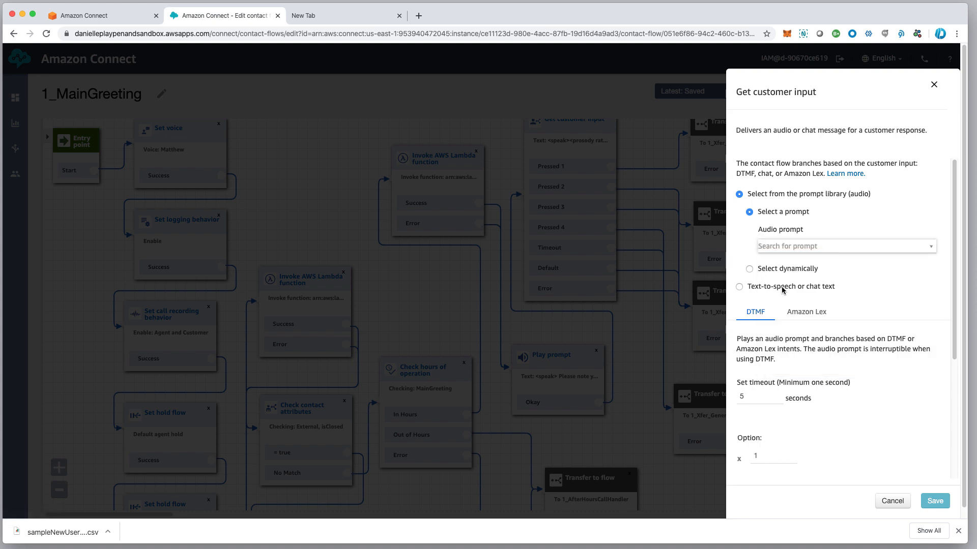
pyautogui.click(740, 287)
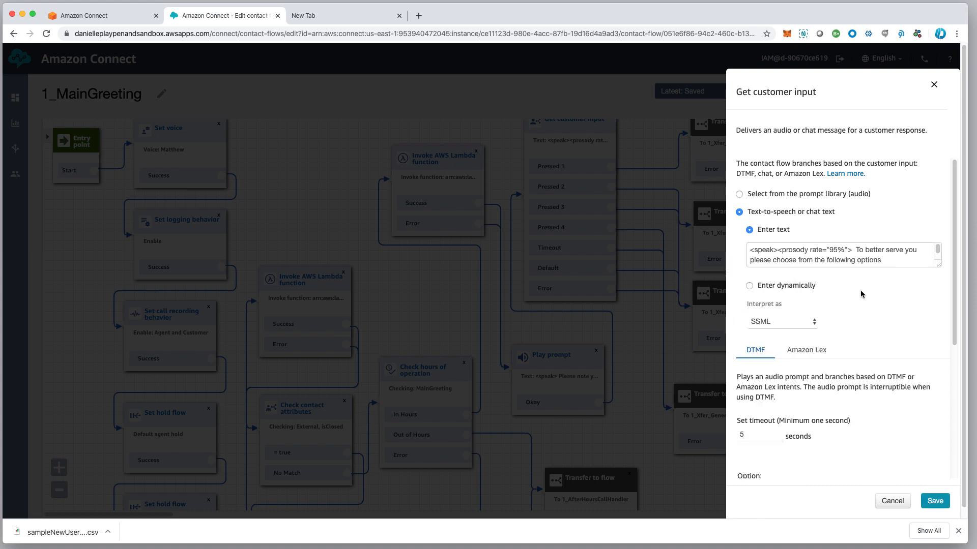
pyautogui.moveTo(938, 265); pyautogui.dragTo(934, 322)
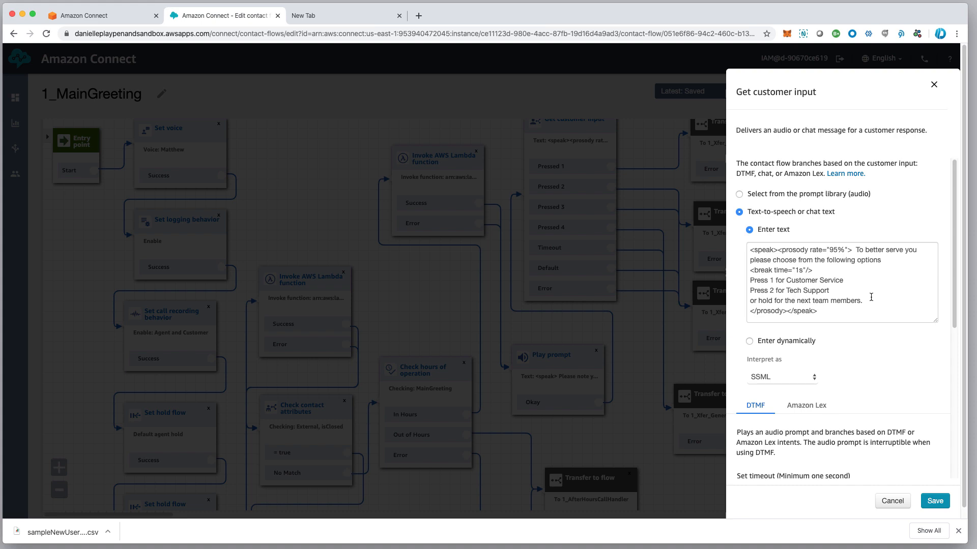
pyautogui.click(768, 382)
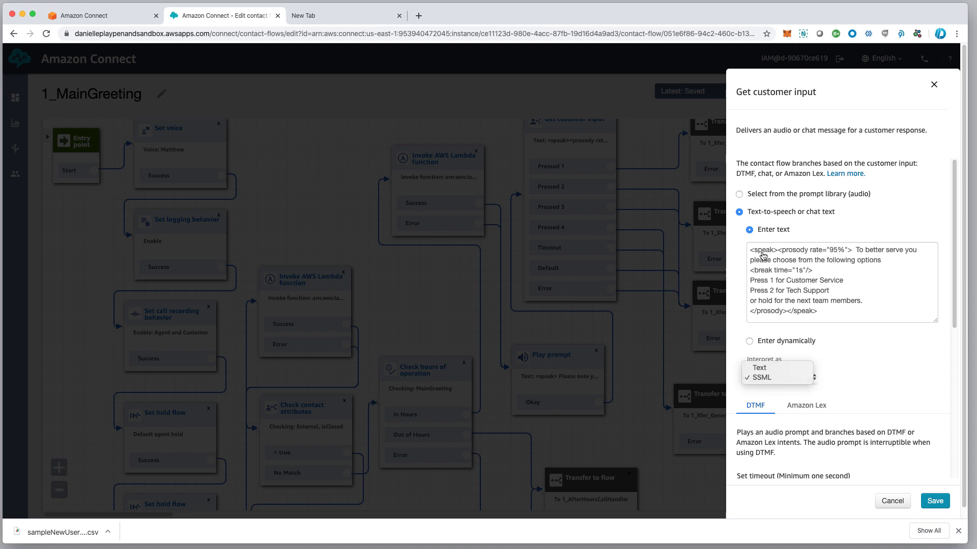
pyautogui.click(888, 379)
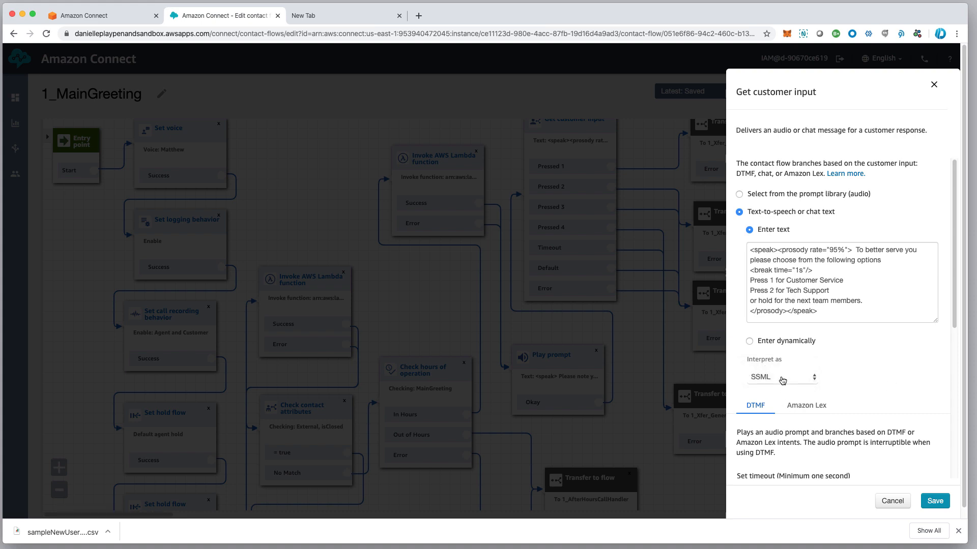
pyautogui.scroll(-1, 782, 380)
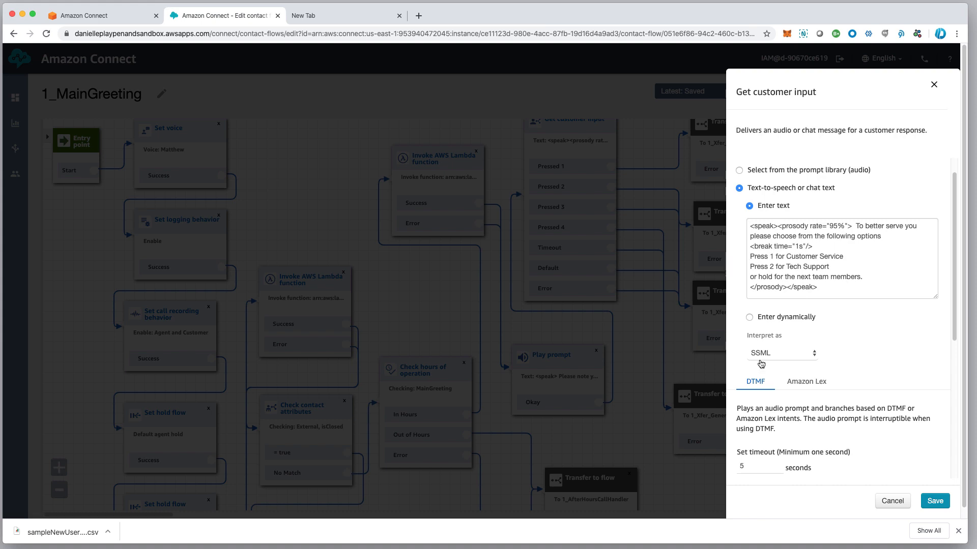
pyautogui.scroll(-1, 788, 364)
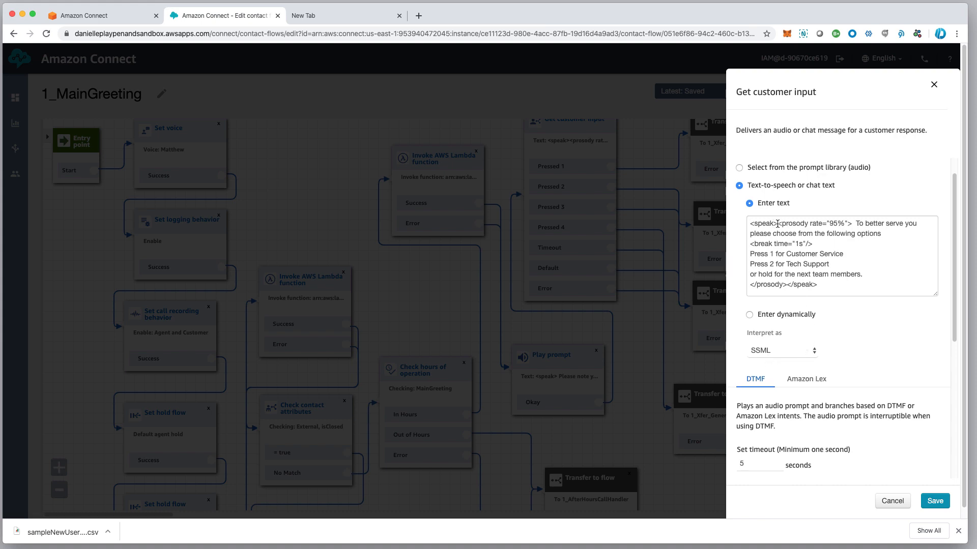
pyautogui.moveTo(777, 224); pyautogui.dragTo(747, 224)
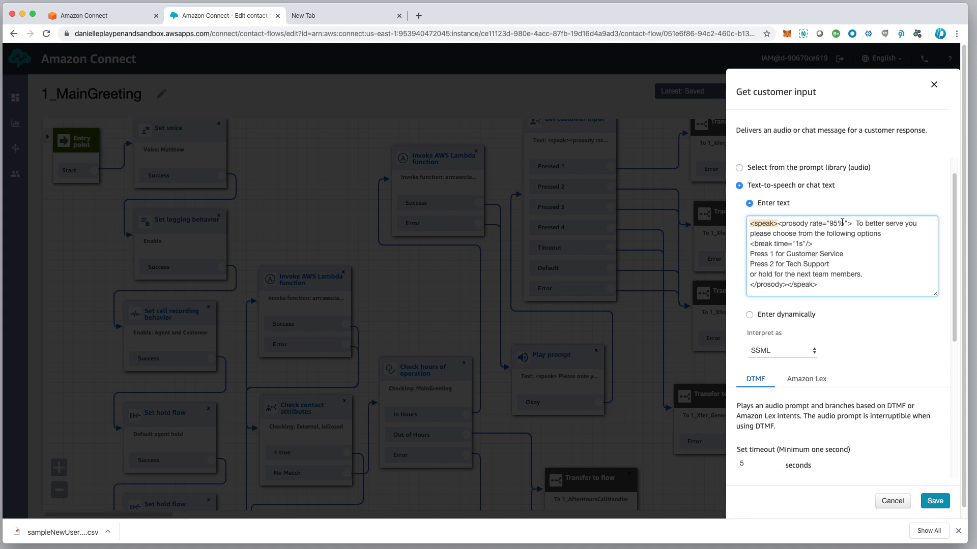
pyautogui.moveTo(853, 224); pyautogui.dragTo(746, 244)
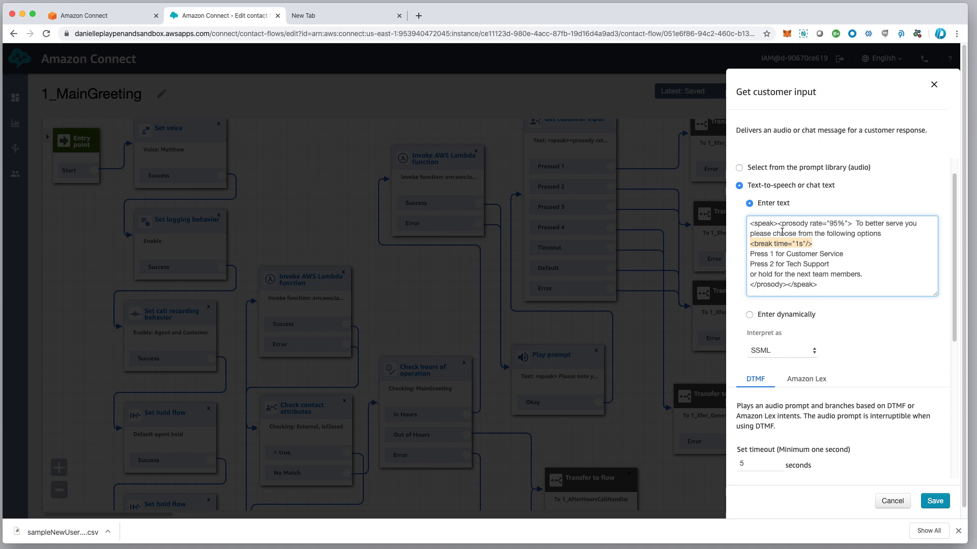
pyautogui.click(855, 224)
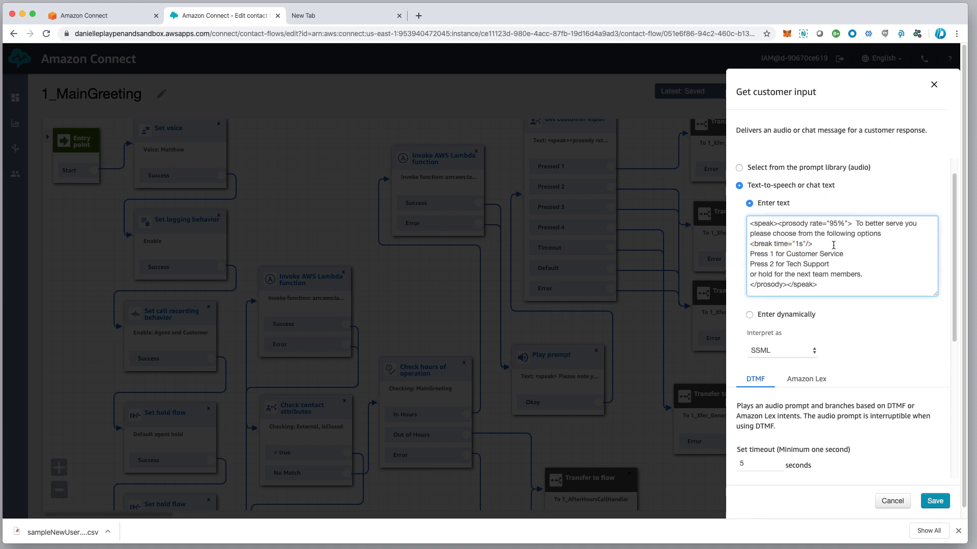
pyautogui.moveTo(834, 245); pyautogui.dragTo(736, 246)
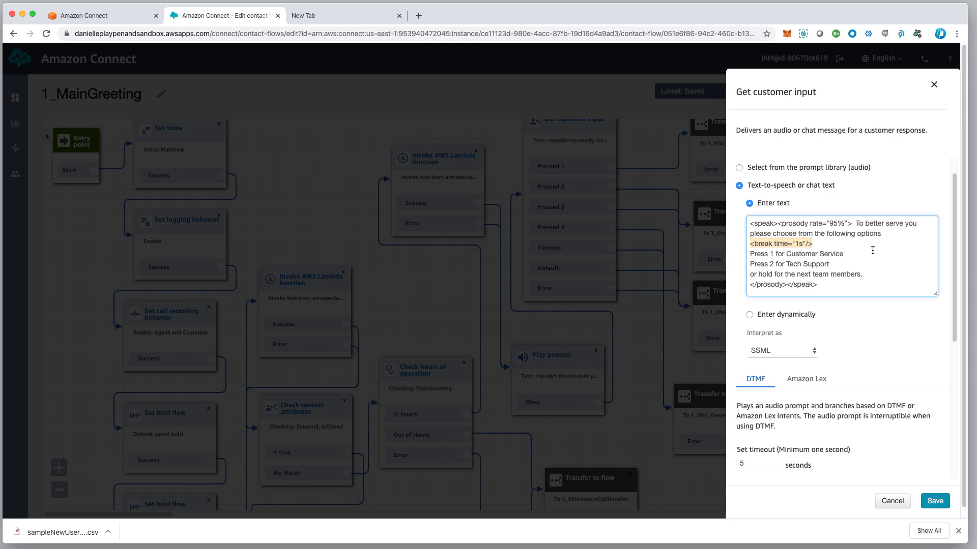
pyautogui.click(954, 328)
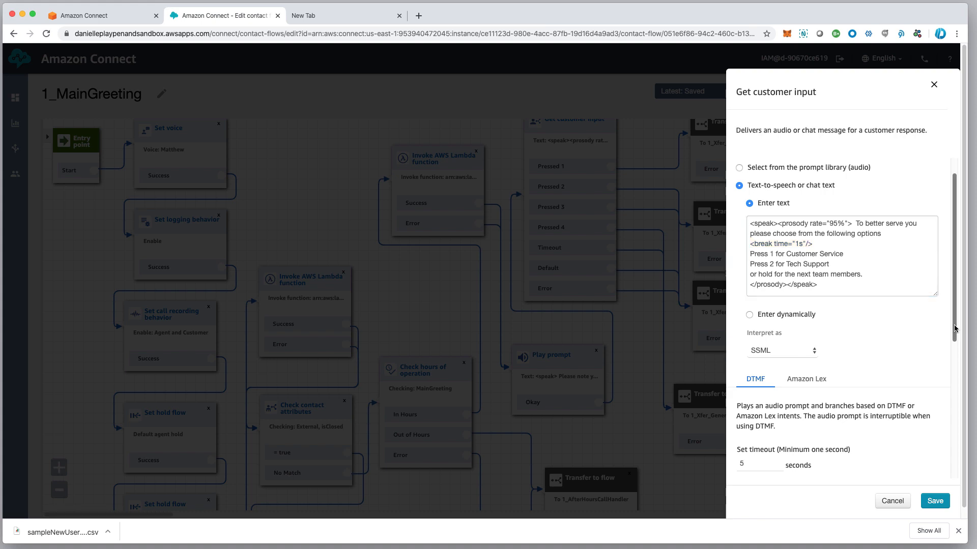
pyautogui.scroll(1, 860, 295)
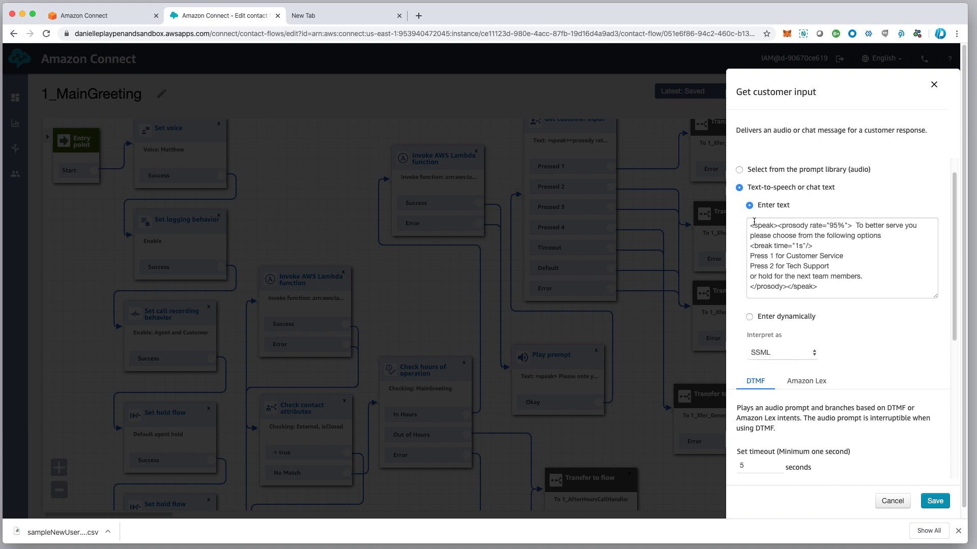
pyautogui.scroll(-1, 828, 282)
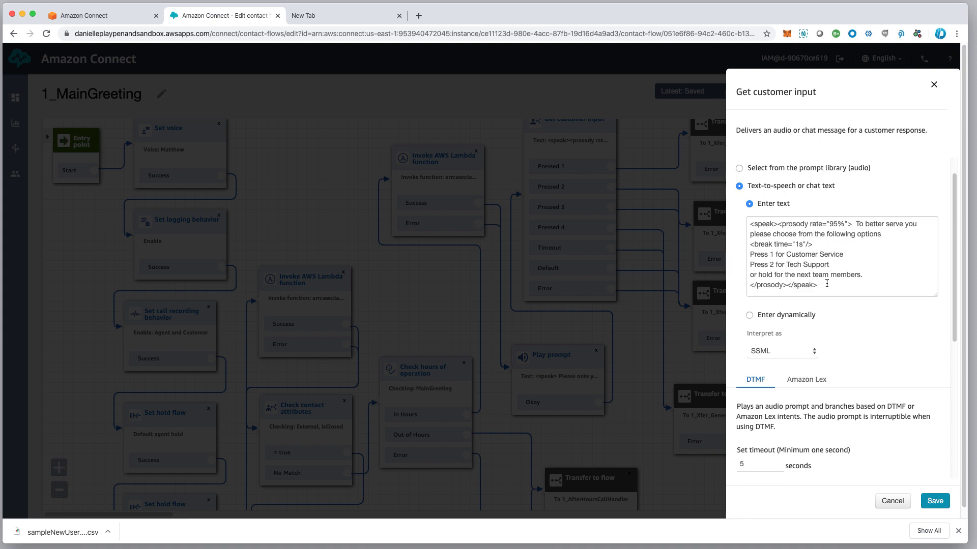
pyautogui.scroll(1, 827, 283)
pyautogui.scroll(1, 826, 284)
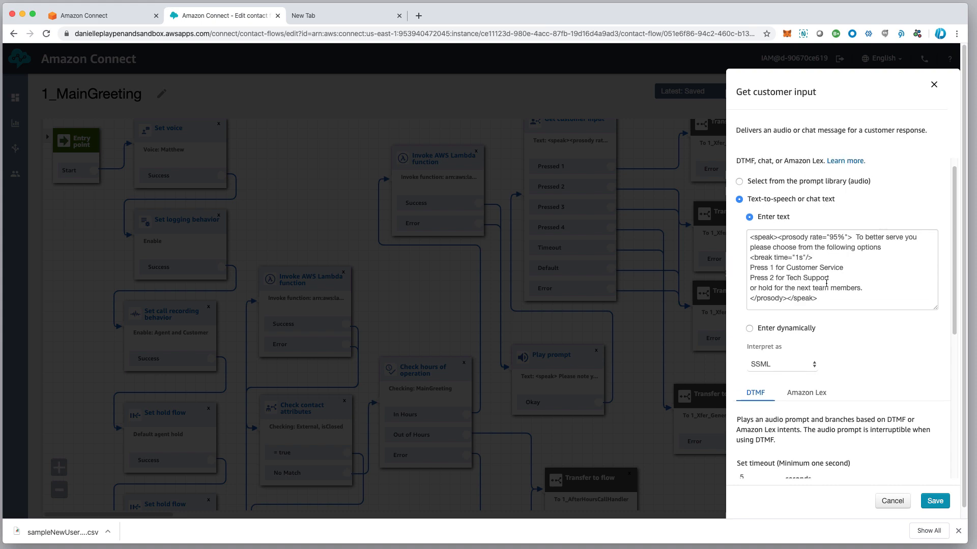
pyautogui.scroll(1, 768, 376)
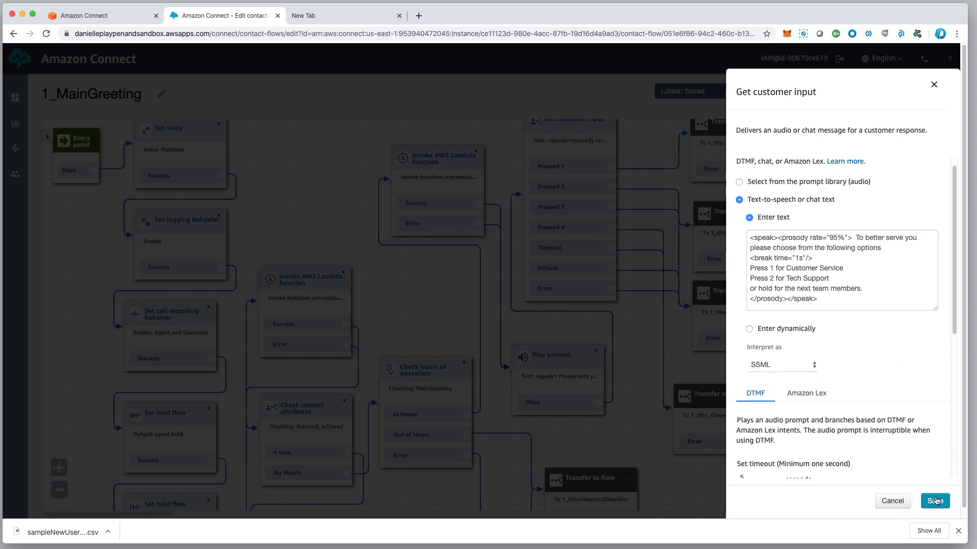
pyautogui.moveTo(955, 287); pyautogui.dragTo(957, 492)
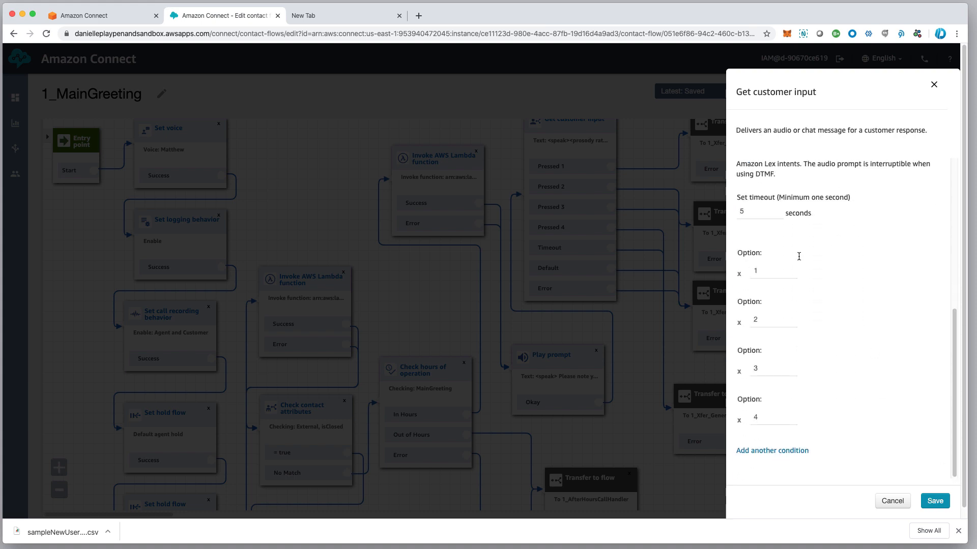
# Delete options 3 and 4, keep the 5-second timeout, and save the Get customer input block
pyautogui.scroll(1, 774, 289)
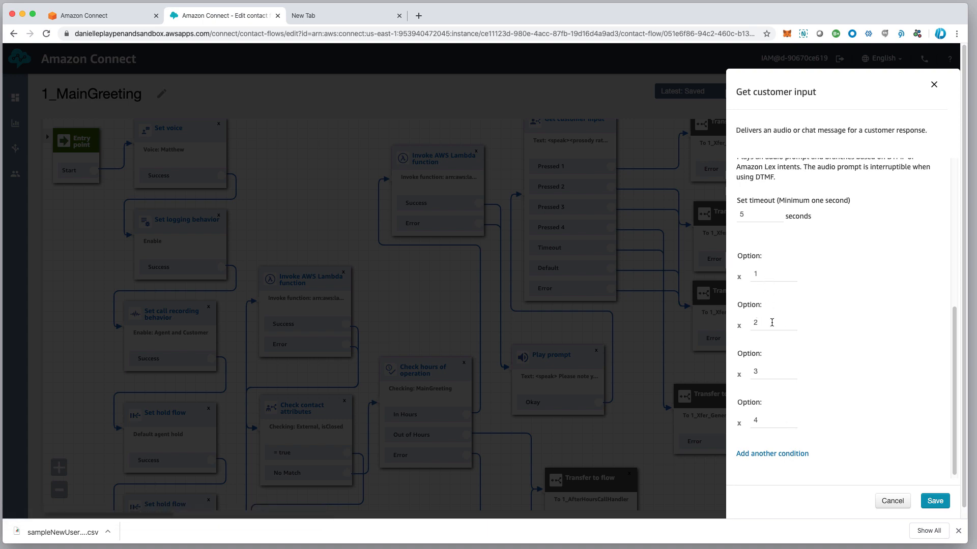
pyautogui.click(739, 375)
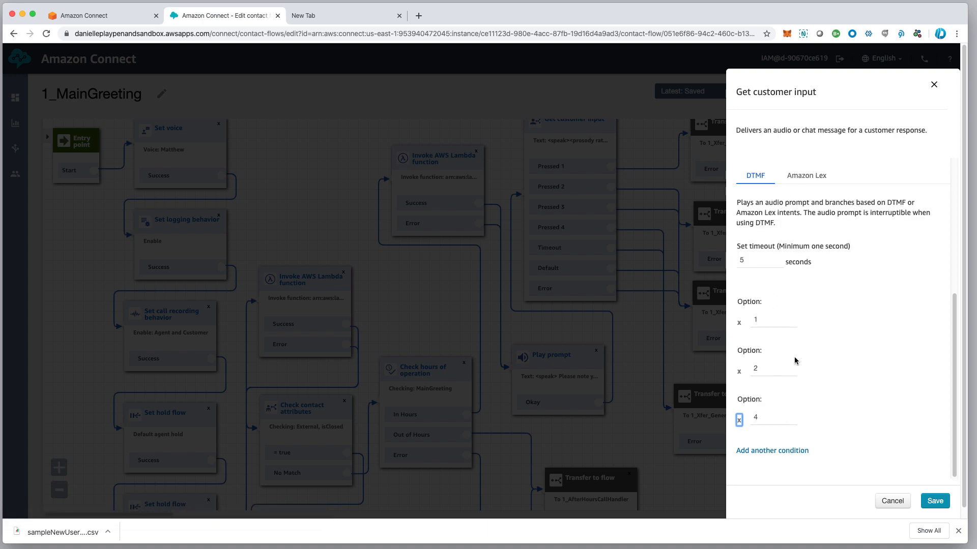
pyautogui.click(740, 420)
pyautogui.scroll(-1, 835, 423)
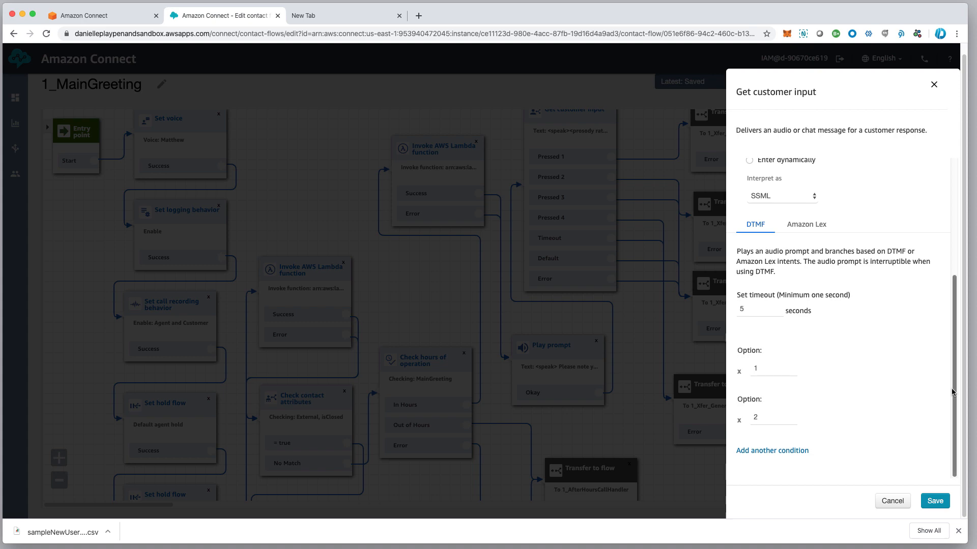
pyautogui.moveTo(949, 386)
pyautogui.mouseDown()
pyautogui.moveTo(949, 278)
pyautogui.moveTo(947, 389)
pyautogui.mouseUp()
pyautogui.click(756, 308)
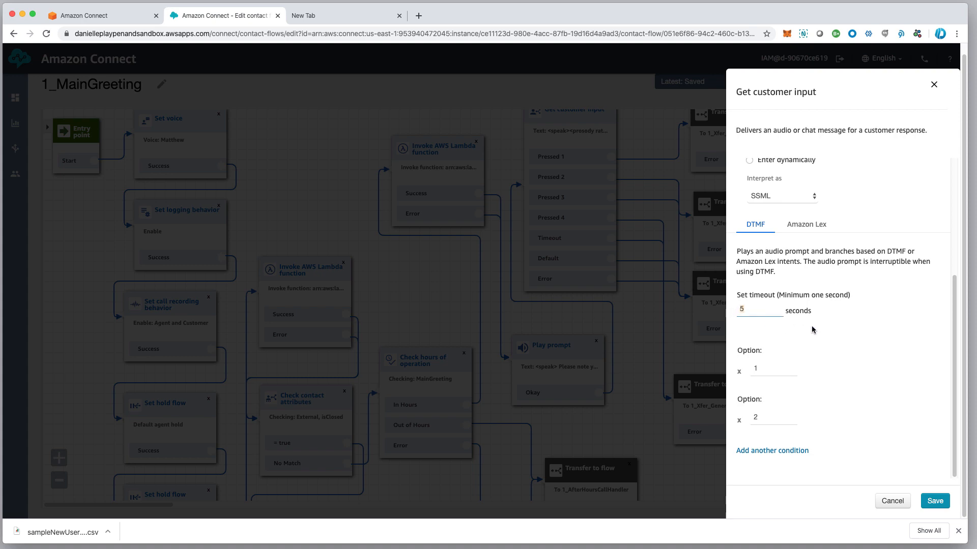
pyautogui.click(931, 502)
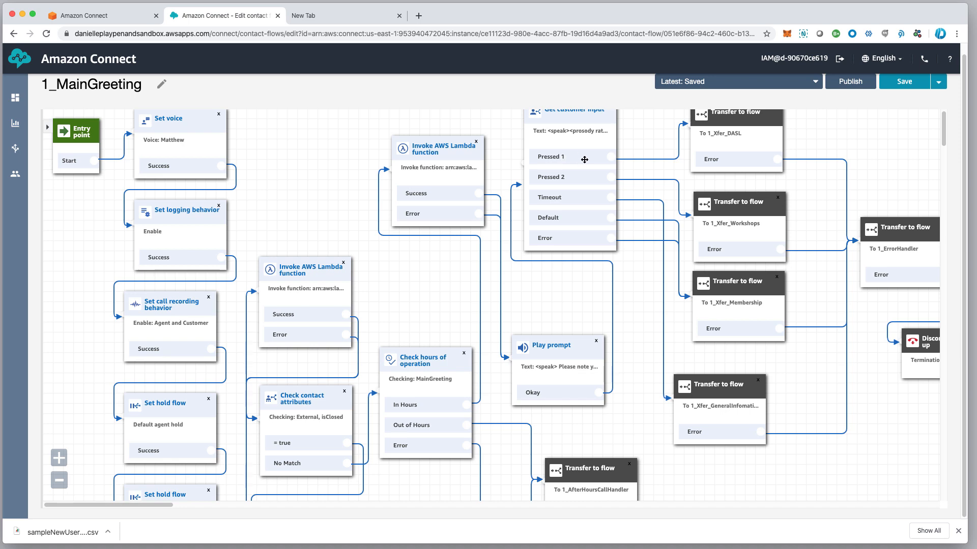
pyautogui.moveTo(637, 161)
pyautogui.scroll(-1, 745, 119)
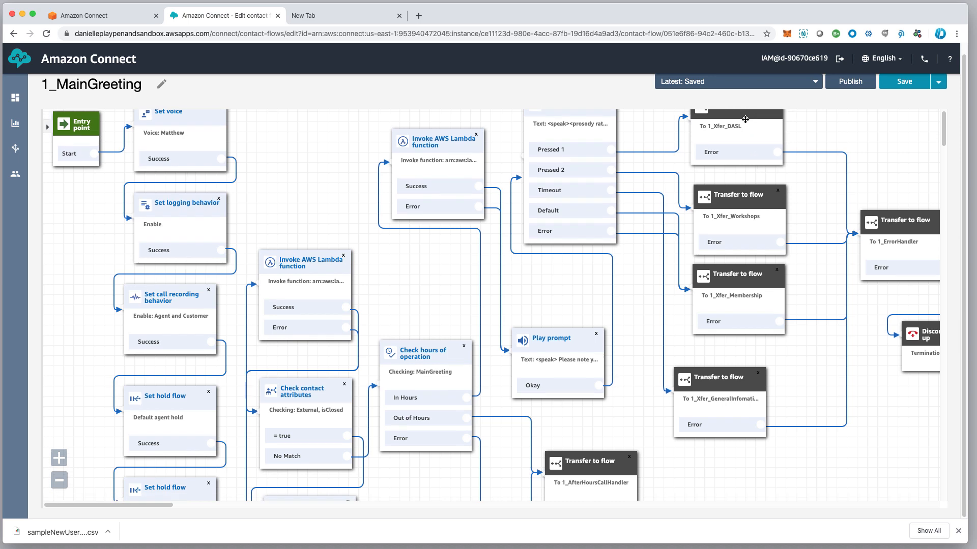
pyautogui.scroll(1, 744, 156)
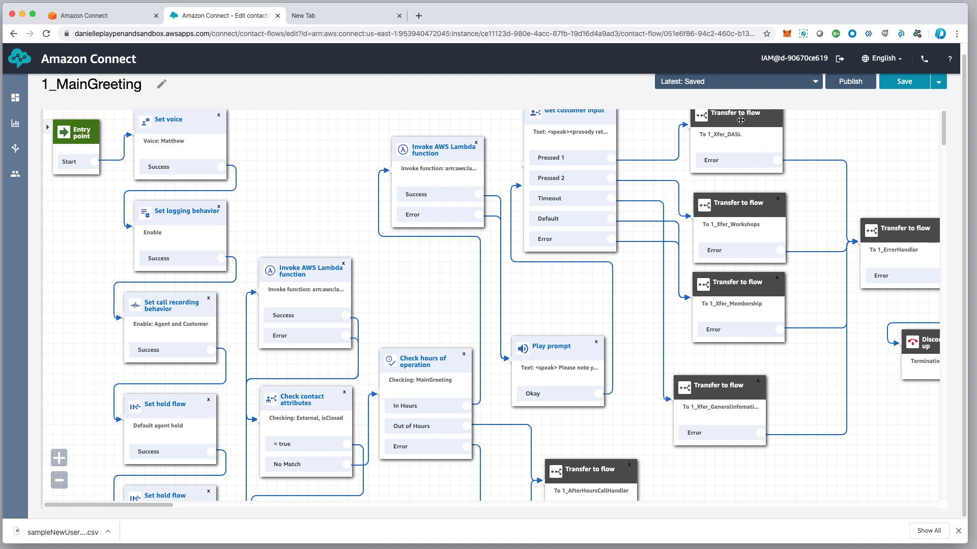
pyautogui.moveTo(22, 176)
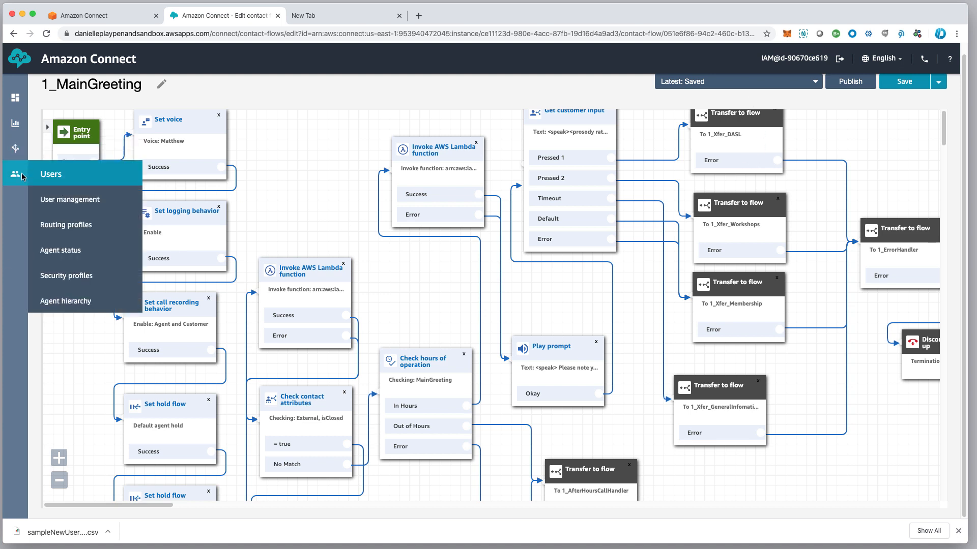
pyautogui.moveTo(16, 148)
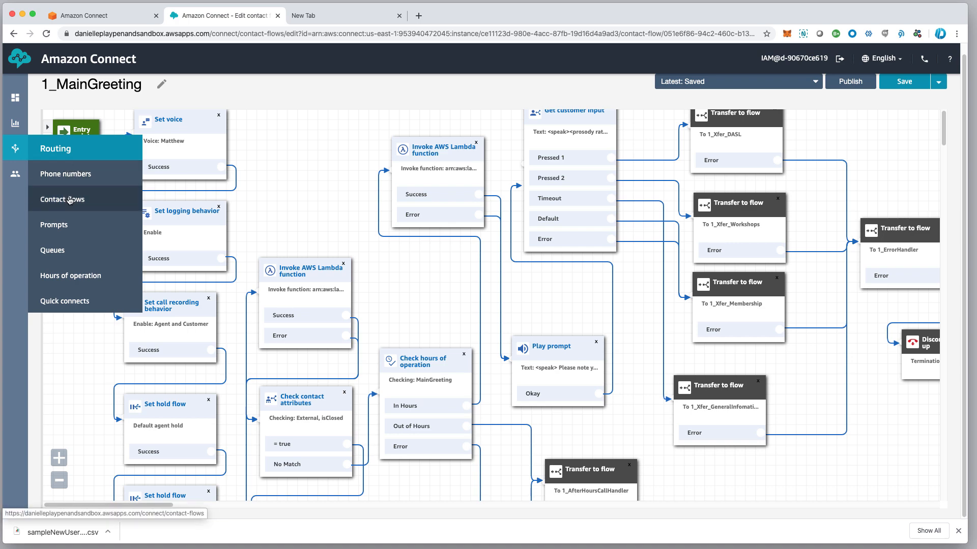
pyautogui.scroll(-1, 90, 353)
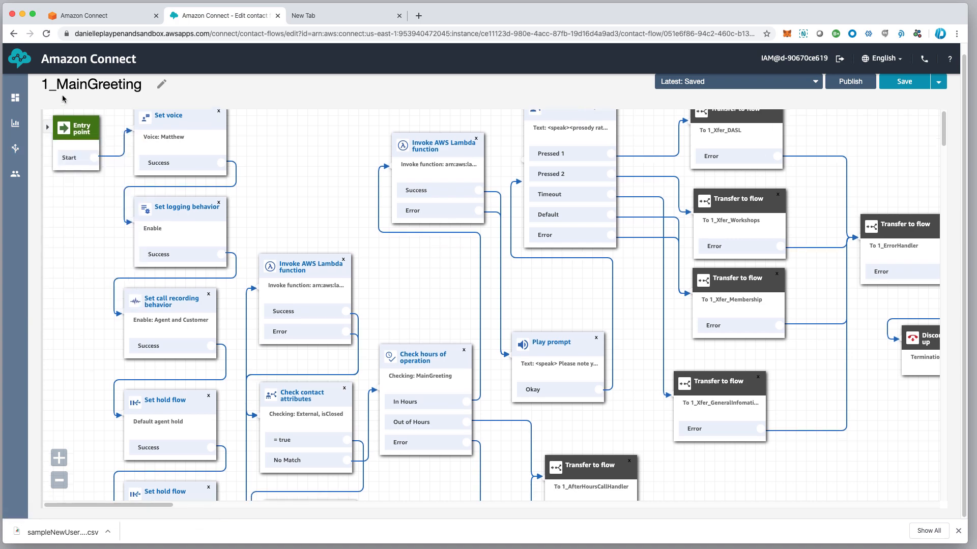
# Expand the flow information panel and browse the Terminate / Transfer and Set block lists
pyautogui.click(48, 130)
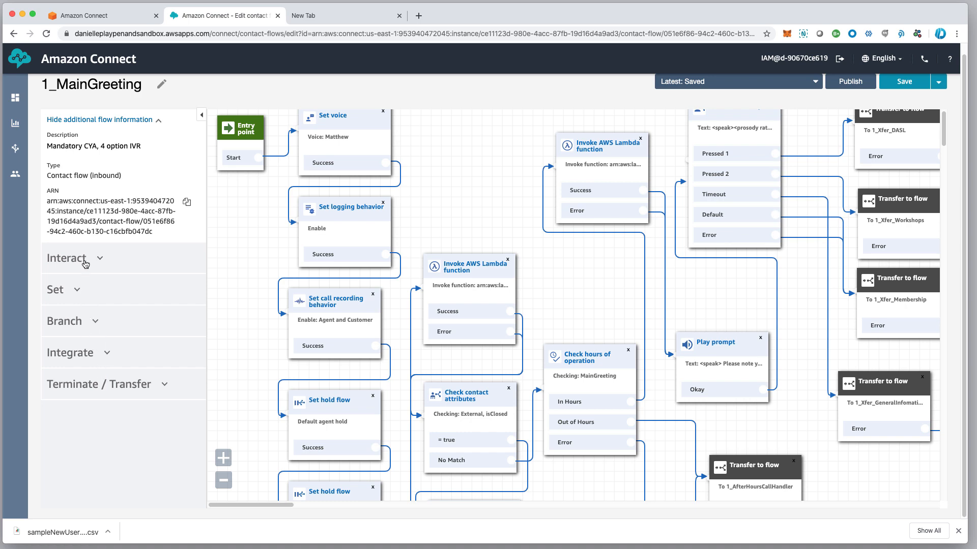
pyautogui.click(114, 385)
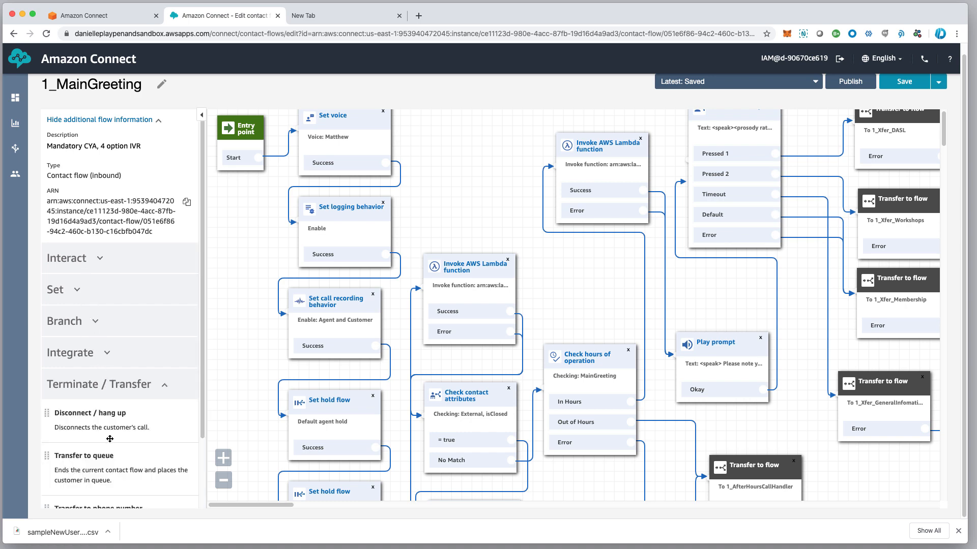
pyautogui.scroll(-2, 110, 438)
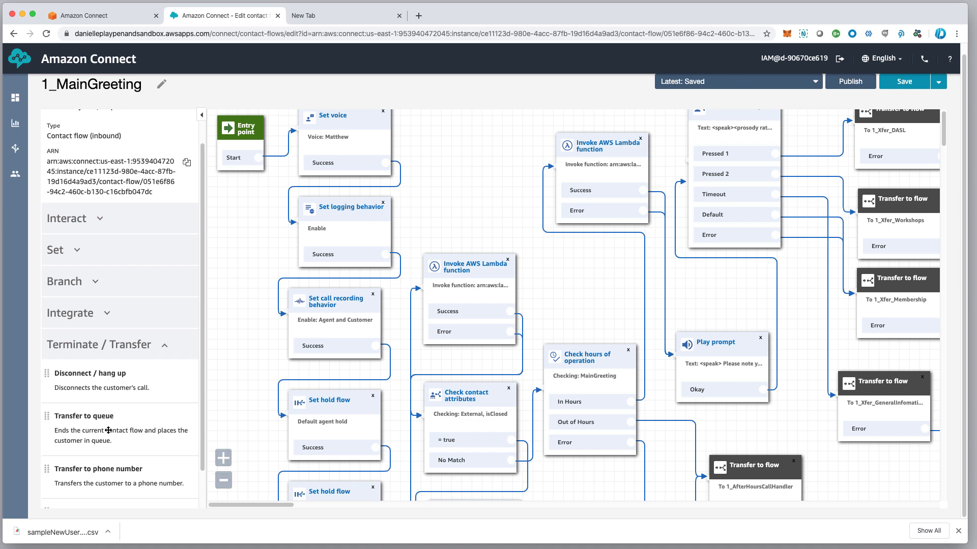
pyautogui.click(89, 251)
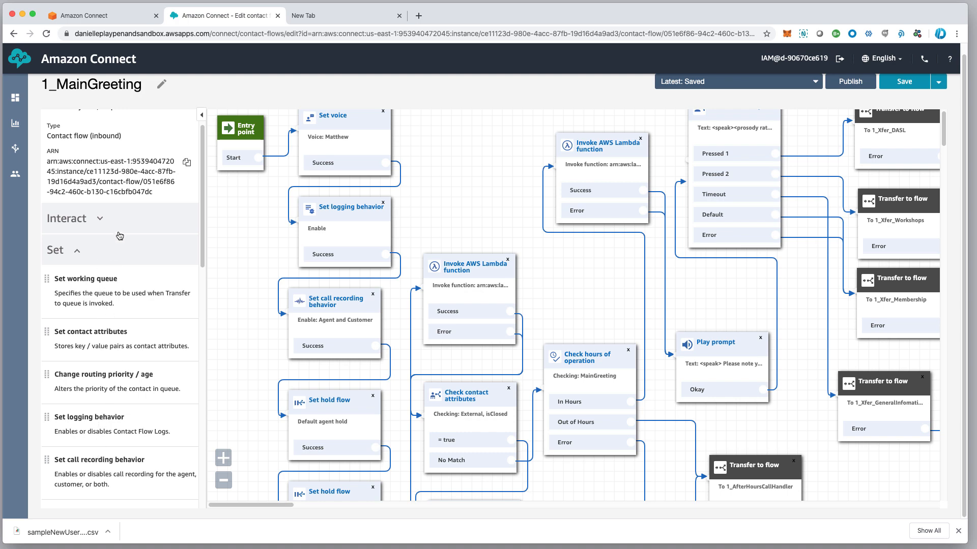
pyautogui.click(105, 252)
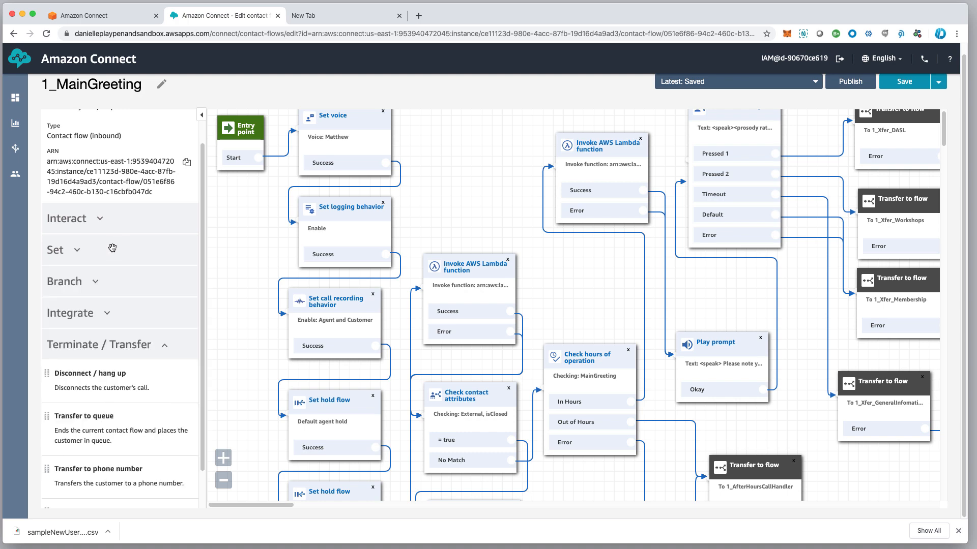
# Drag the 1_ErrorHandler Transfer to flow block further right on the canvas
pyautogui.moveTo(542, 107); pyautogui.dragTo(530, 113)
pyautogui.click(532, 106)
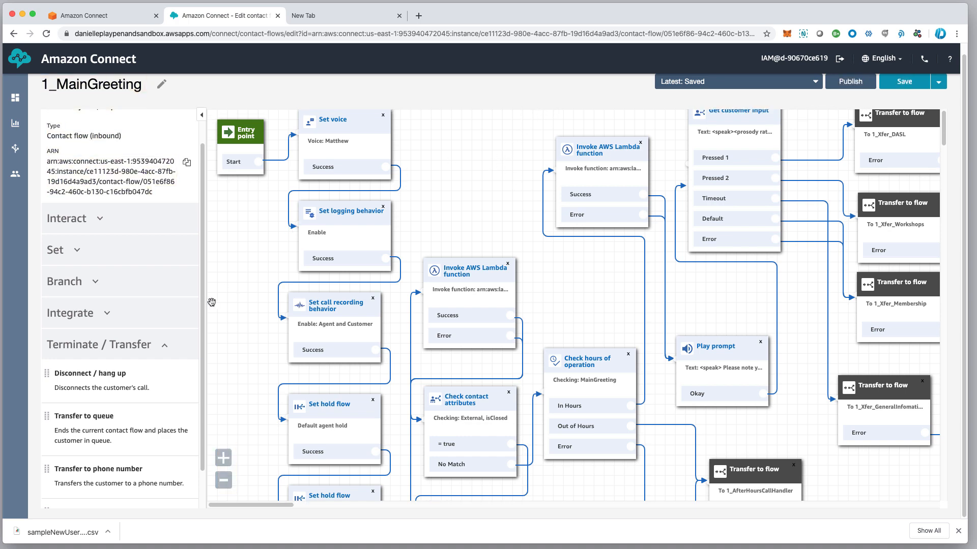
pyautogui.moveTo(228, 300); pyautogui.dragTo(229, 299)
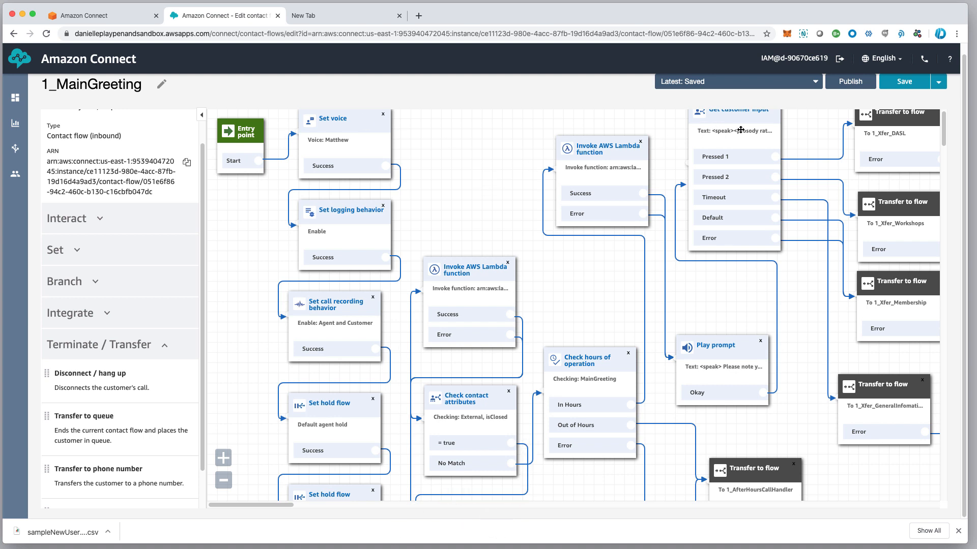
pyautogui.moveTo(817, 167); pyautogui.dragTo(811, 166)
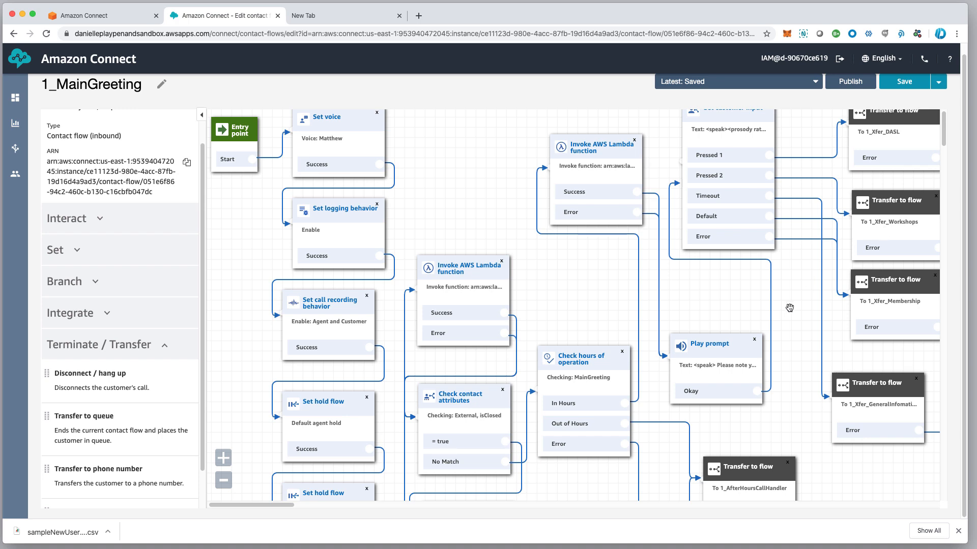
pyautogui.moveTo(784, 337); pyautogui.dragTo(507, 340)
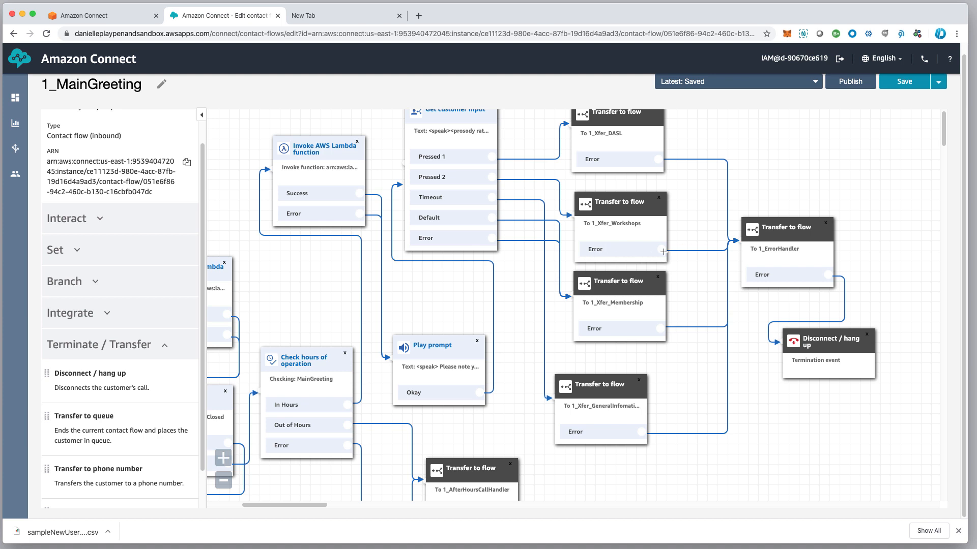
pyautogui.moveTo(759, 249); pyautogui.dragTo(795, 242)
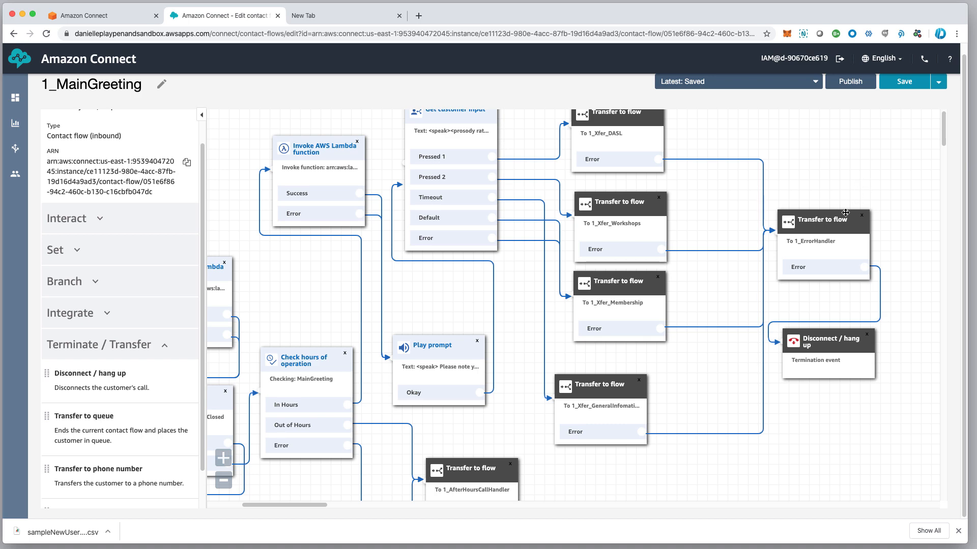
pyautogui.hscroll(-5, 687, 386)
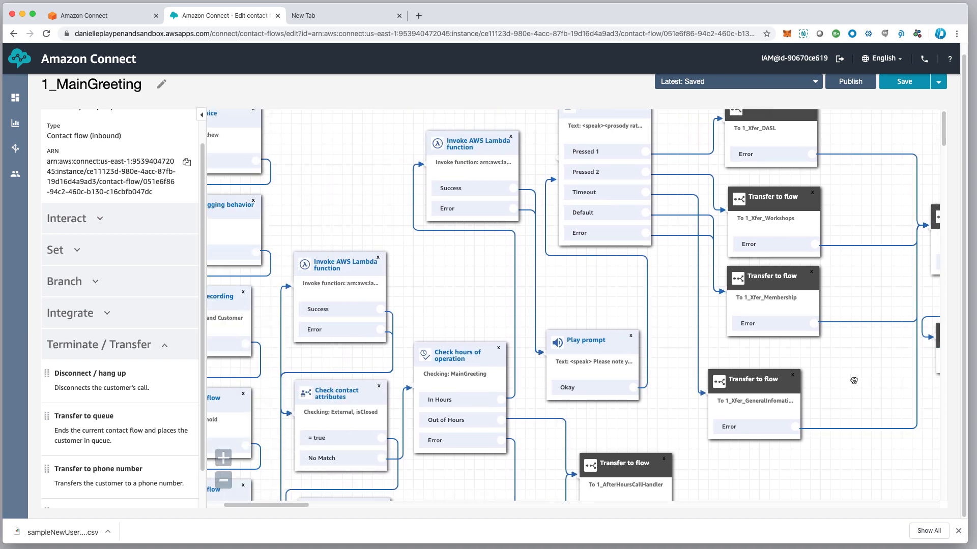
pyautogui.hscroll(-4, 509, 305)
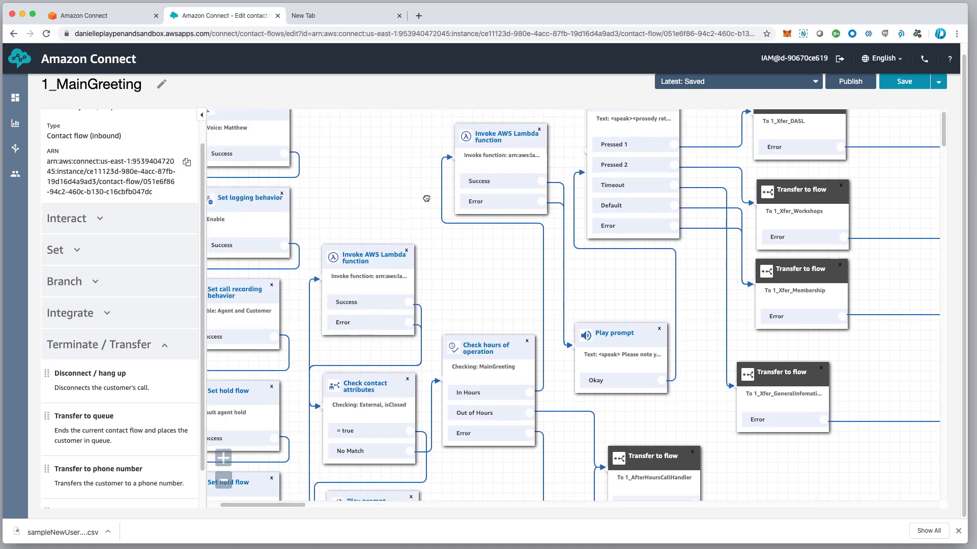
pyautogui.hscroll(-2, 451, 266)
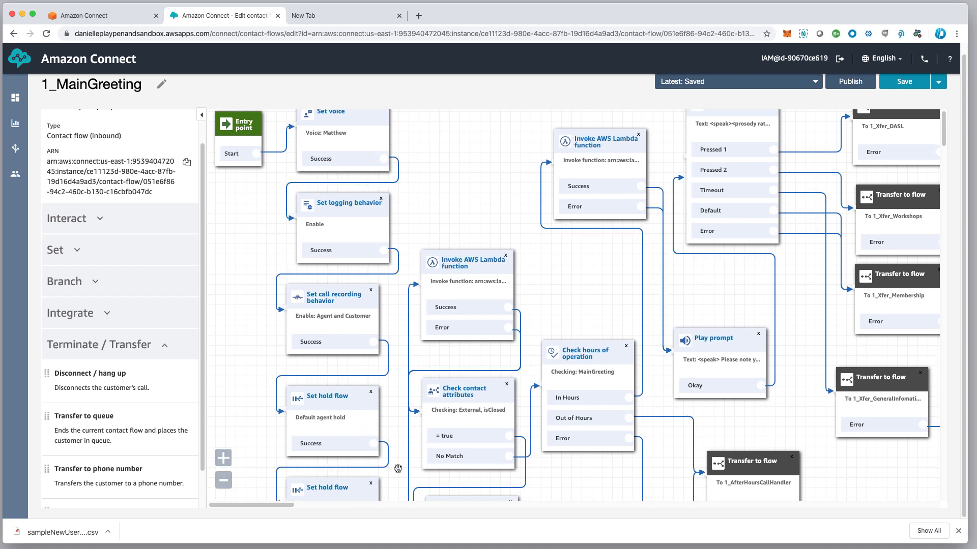
pyautogui.hscroll(6, 482, 191)
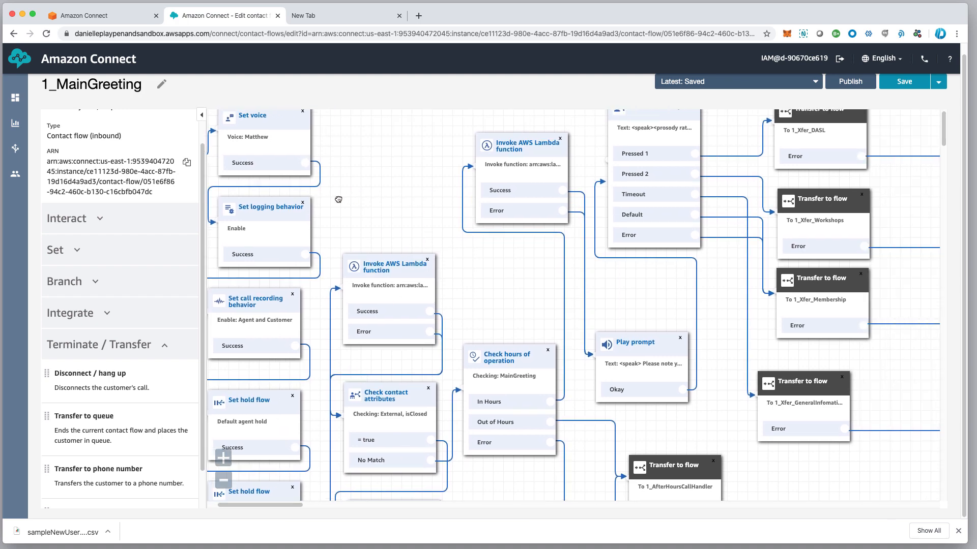
pyautogui.hscroll(2, 346, 198)
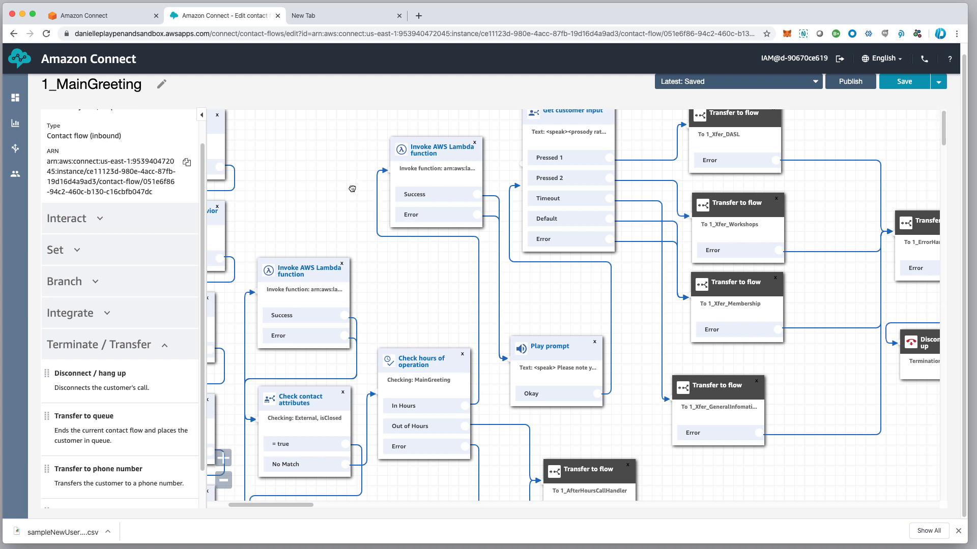
pyautogui.hscroll(1, 328, 228)
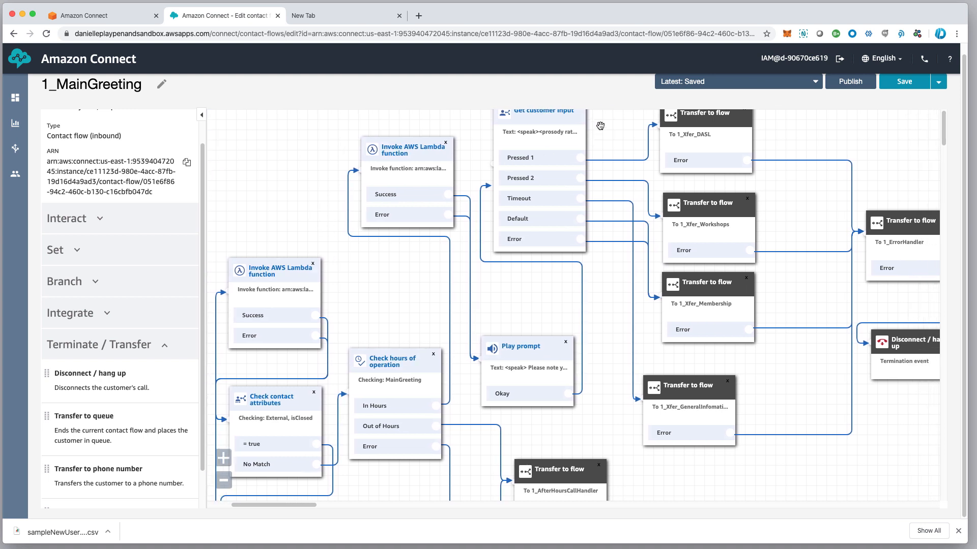
pyautogui.moveTo(624, 145); pyautogui.dragTo(625, 146)
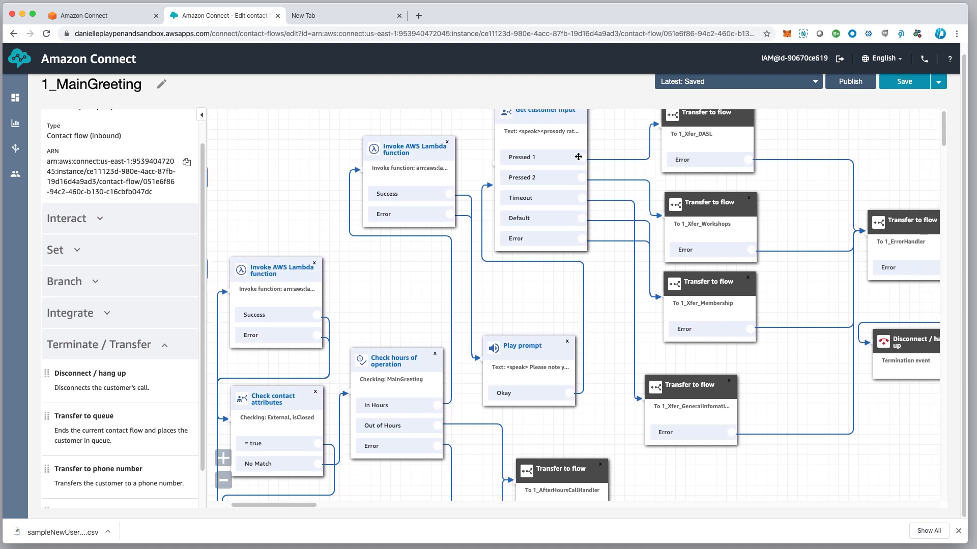
# Save the 1_MainGreeting contact flow and confirm saving this version
pyautogui.hscroll(-1, 534, 237)
pyautogui.scroll(1, 539, 234)
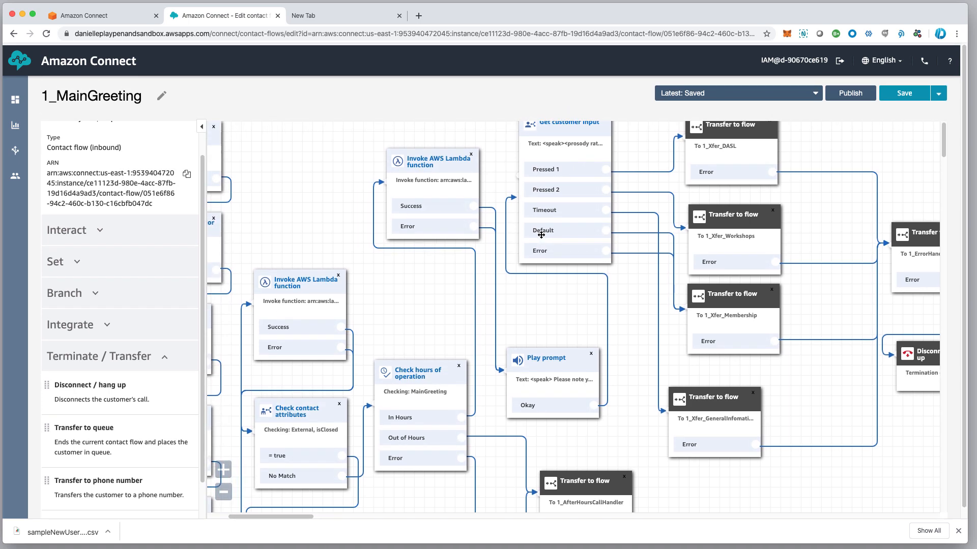
pyautogui.scroll(-1, 544, 235)
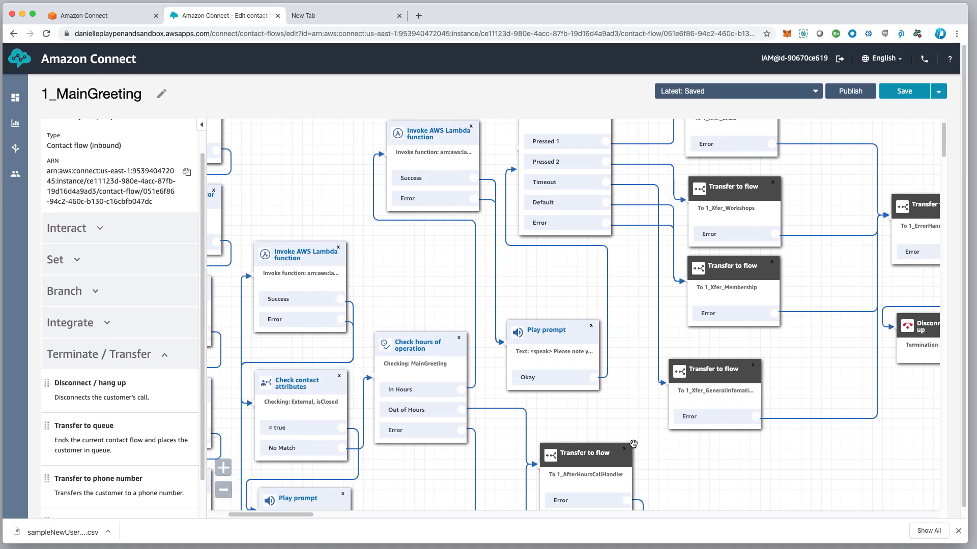
pyautogui.moveTo(655, 419); pyautogui.dragTo(742, 426)
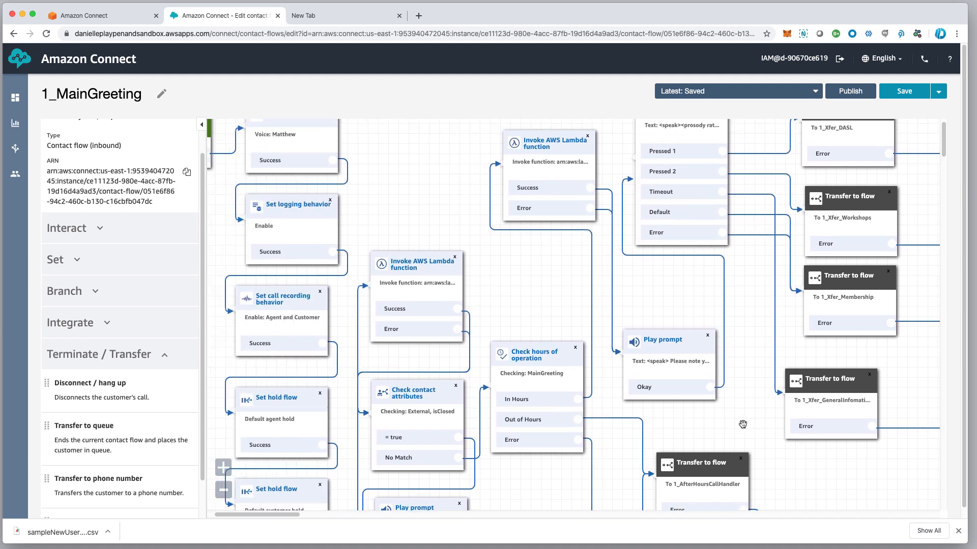
pyautogui.moveTo(413, 177); pyautogui.dragTo(499, 189)
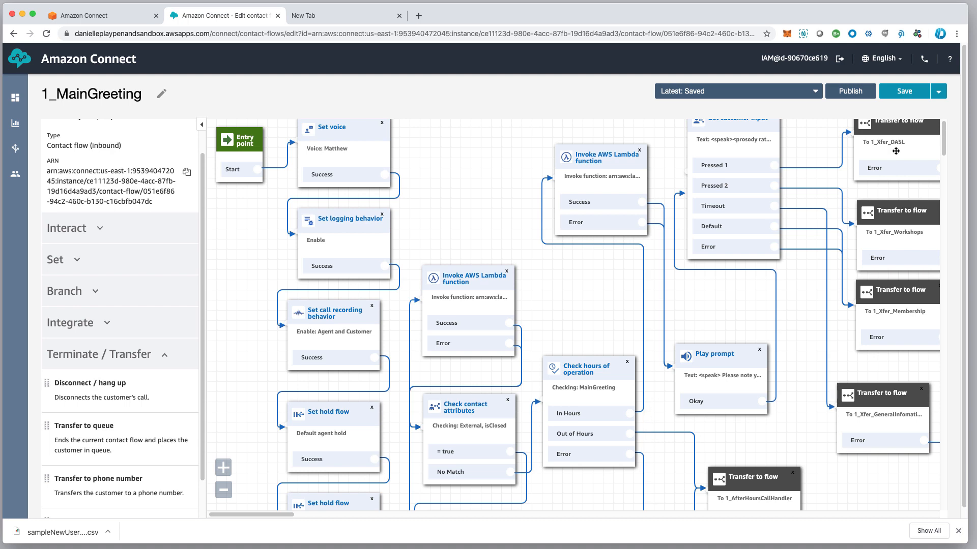
pyautogui.click(904, 92)
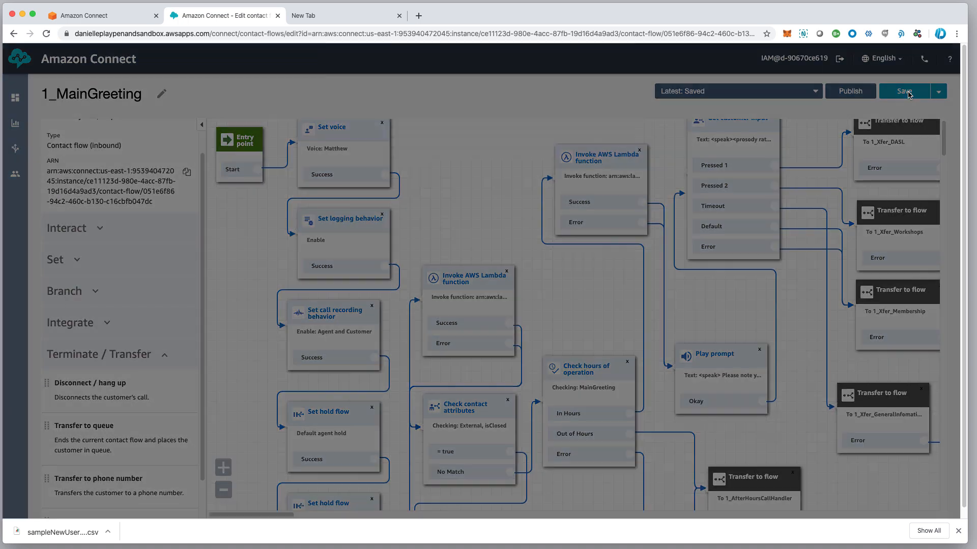
pyautogui.click(601, 195)
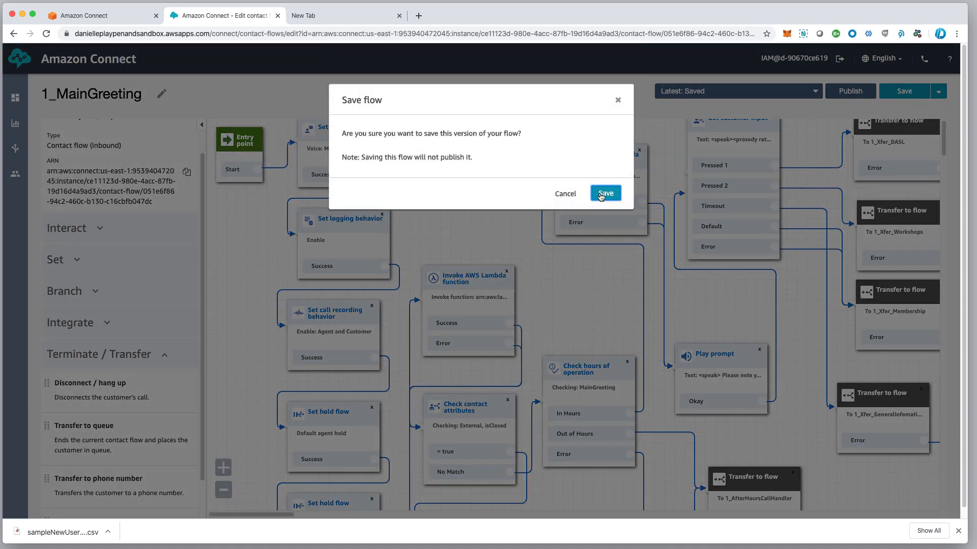
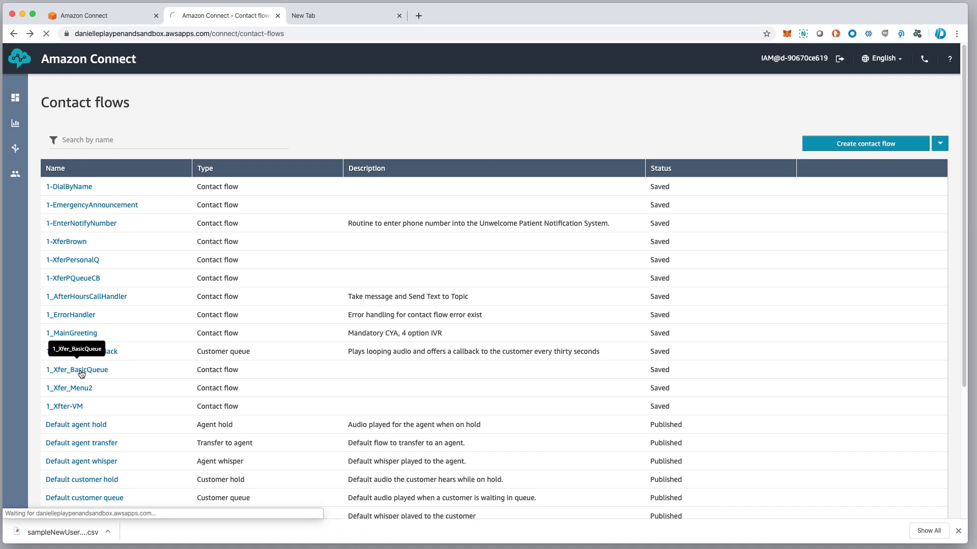
# Open the 1_Xfer_BasicQueue contact flow in the designer and shift the diagram view
pyautogui.click(82, 374)
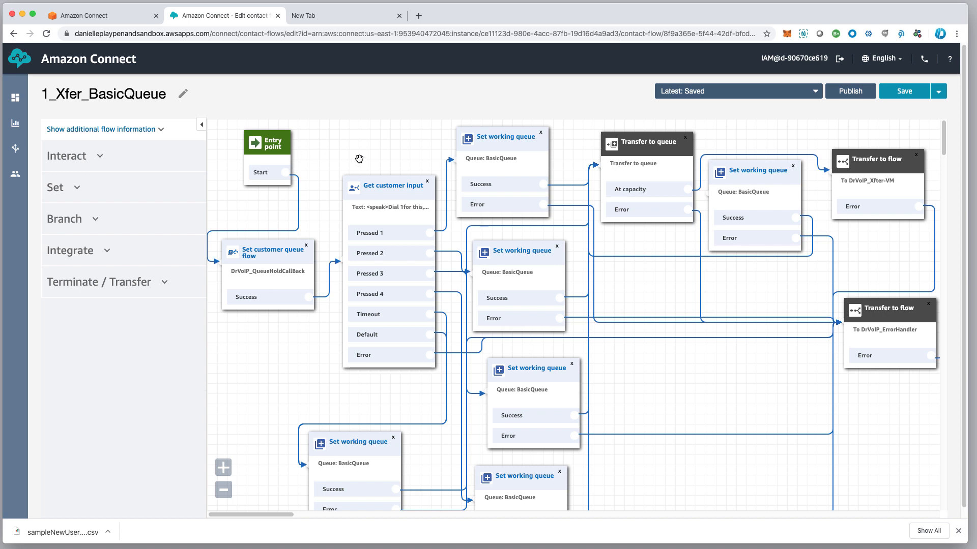
pyautogui.moveTo(360, 159); pyautogui.dragTo(348, 125)
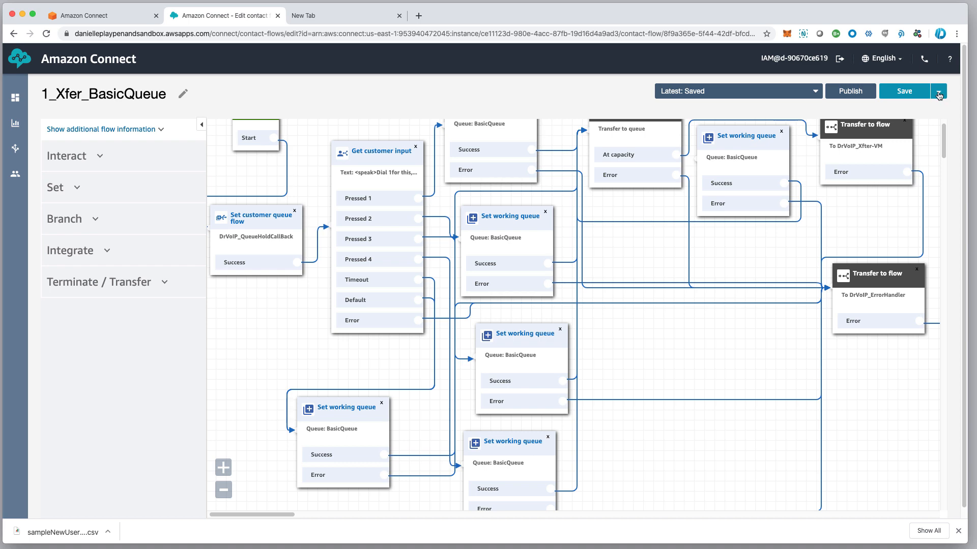
# Save the flow as a copy, replacing BasicQueue with CustomerQueue to name it 1_Xfer_CustomerQueue
pyautogui.click(939, 95)
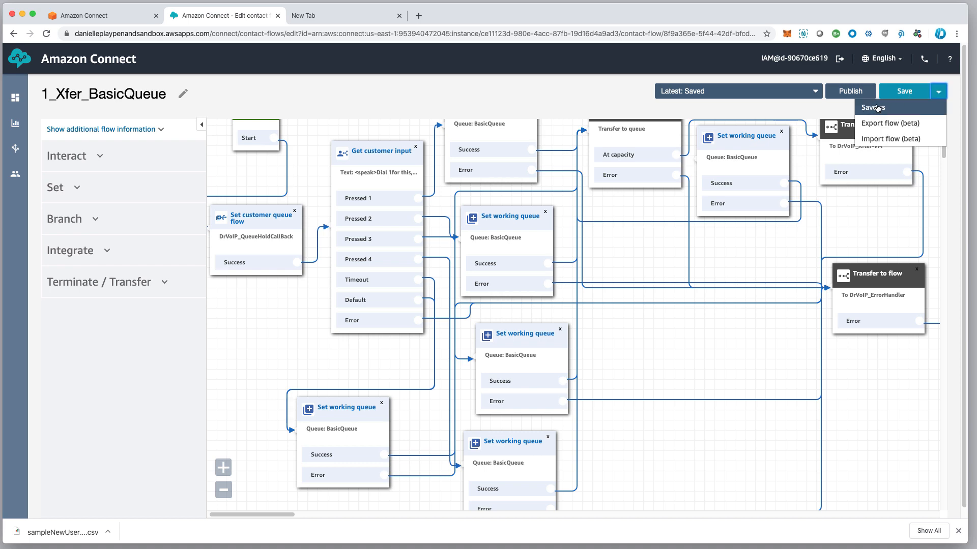
pyautogui.click(876, 108)
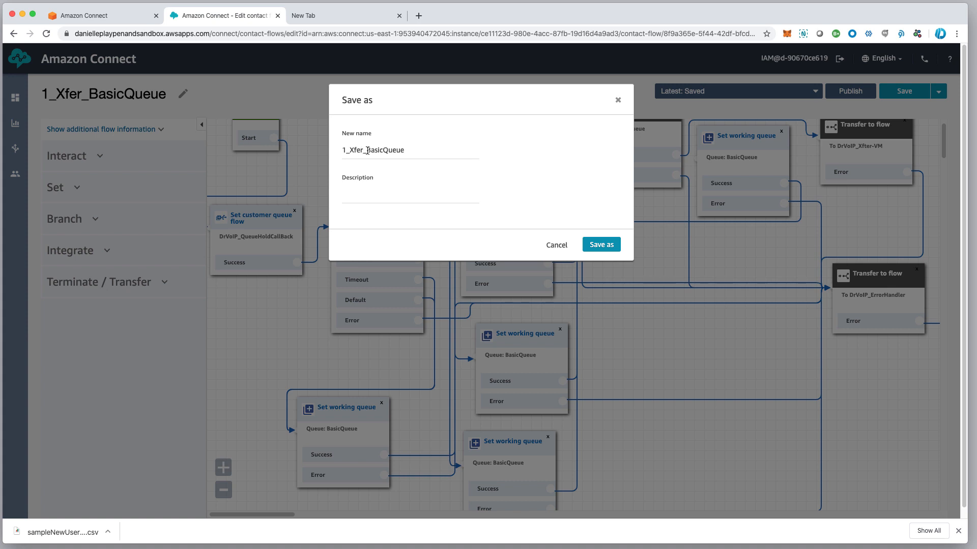
pyautogui.moveTo(367, 151); pyautogui.dragTo(428, 153)
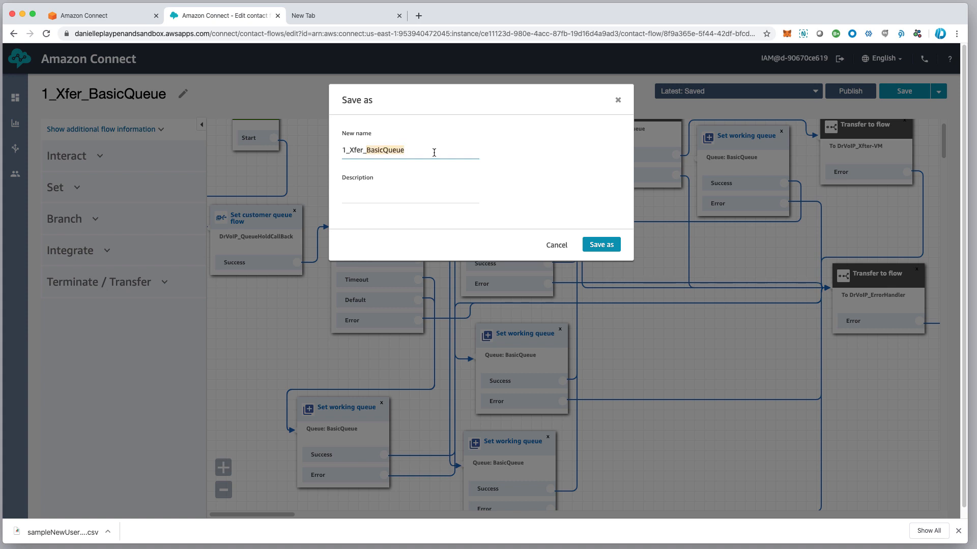
pyautogui.write('Customer')
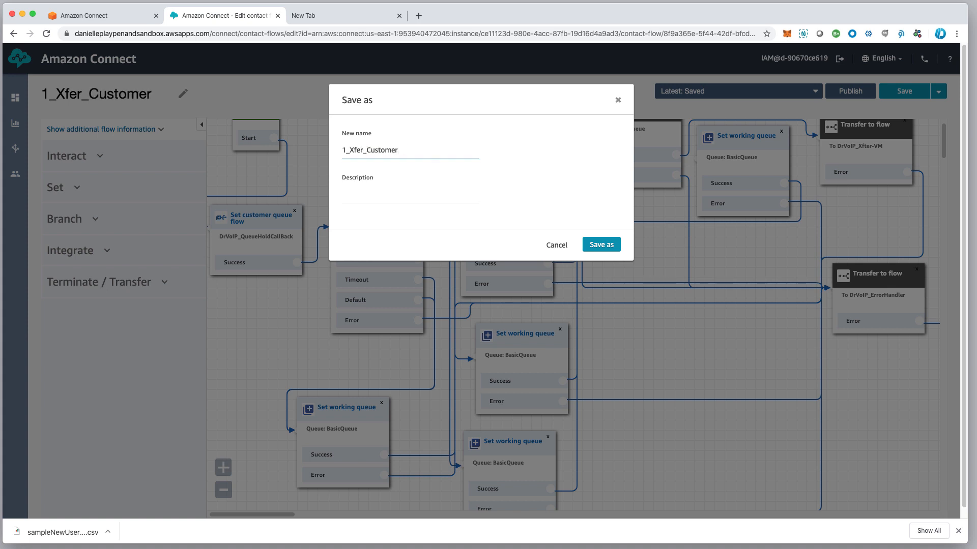
pyautogui.write('Queue')
pyautogui.click(602, 247)
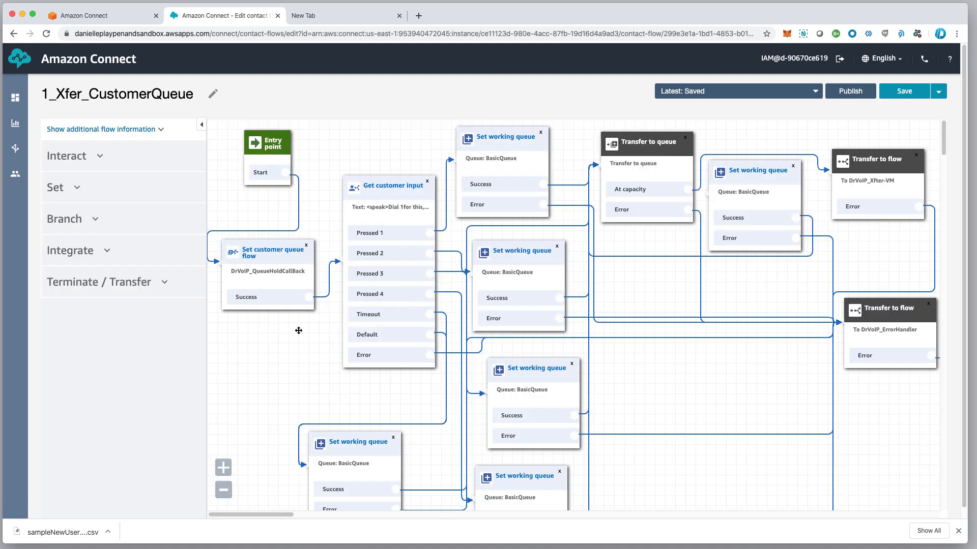
# Switch the Set customer queue flow block from DrVoIP_QueueHoldCallBack to Default customer queue
pyautogui.moveTo(277, 254); pyautogui.dragTo(279, 264)
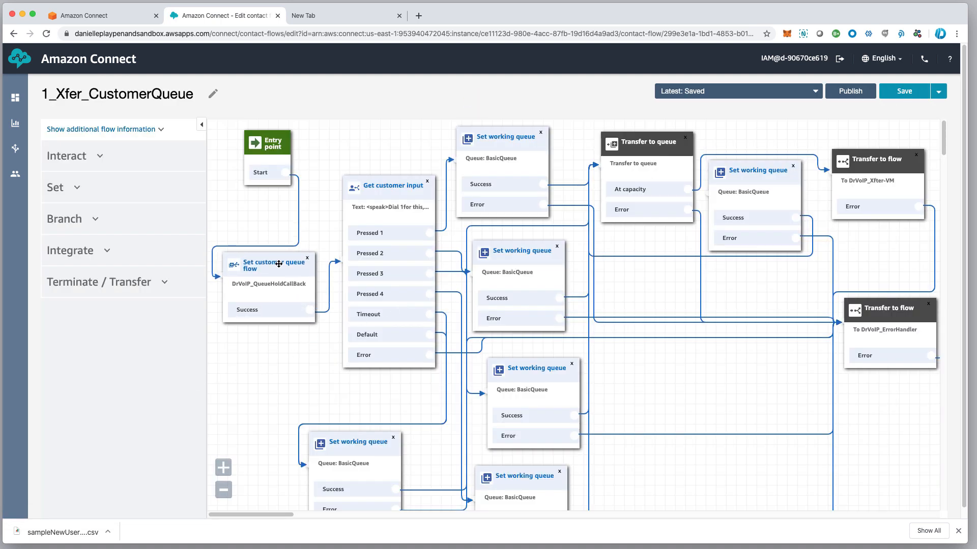
pyautogui.moveTo(283, 147); pyautogui.dragTo(261, 146)
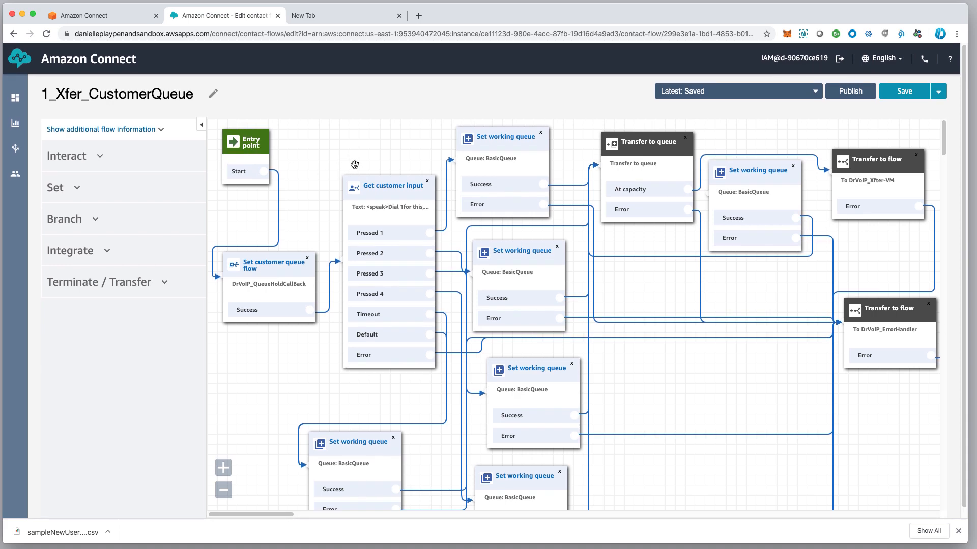
pyautogui.click(289, 265)
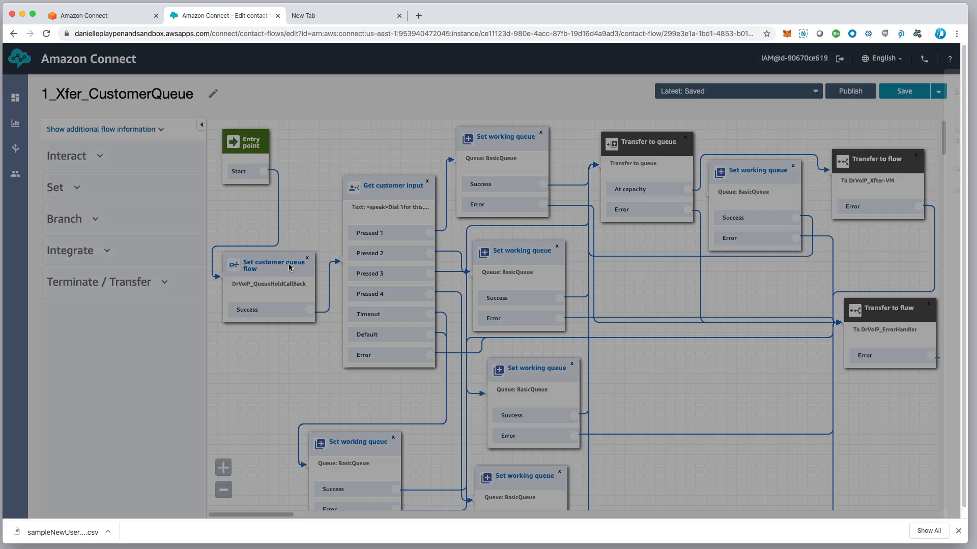
pyautogui.click(795, 191)
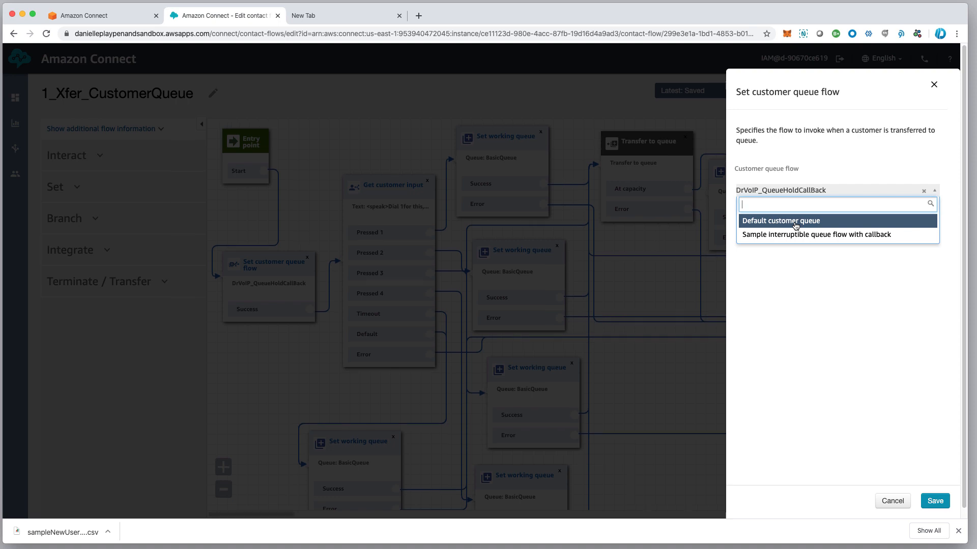
pyautogui.click(795, 224)
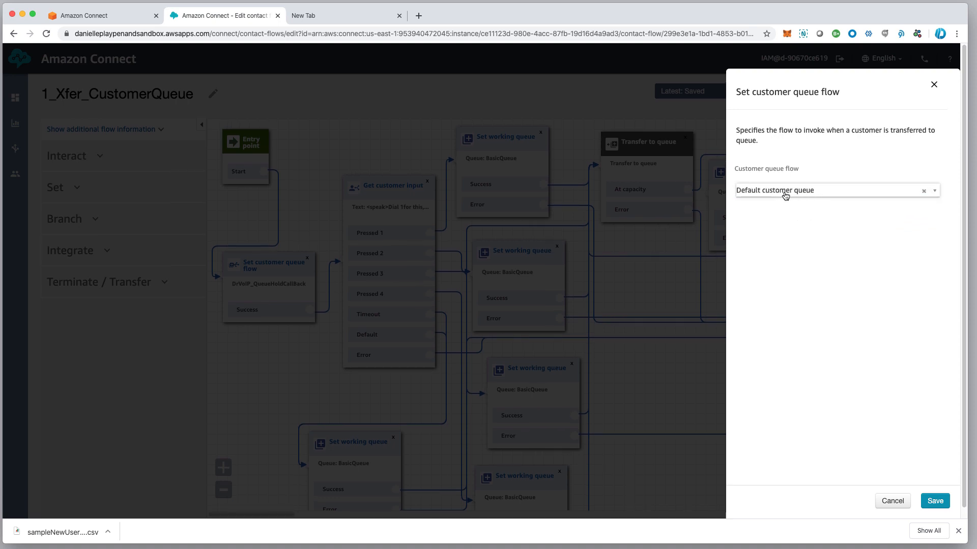
pyautogui.click(935, 502)
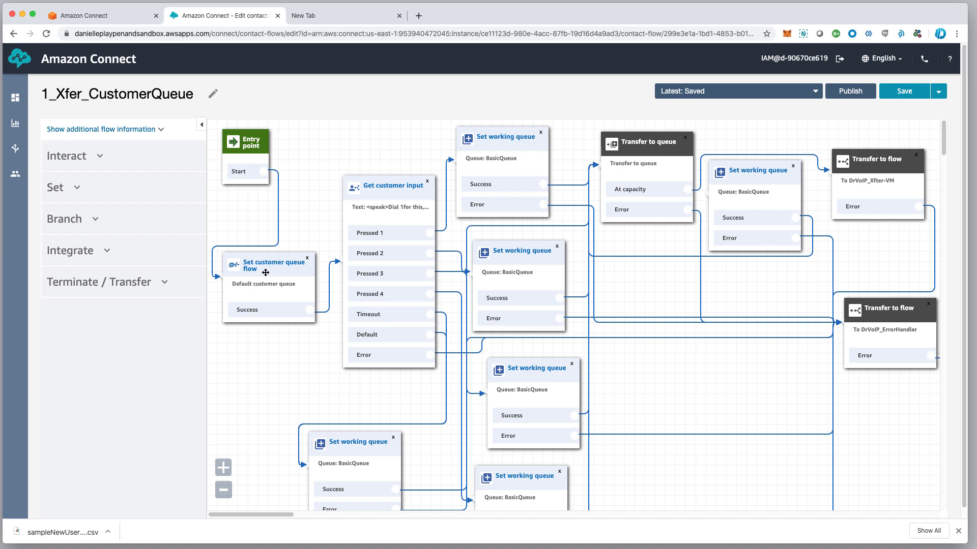
# Delete the Get customer input block and link the queue flow's Success straight to Set working queue
pyautogui.scroll(-1, 260, 274)
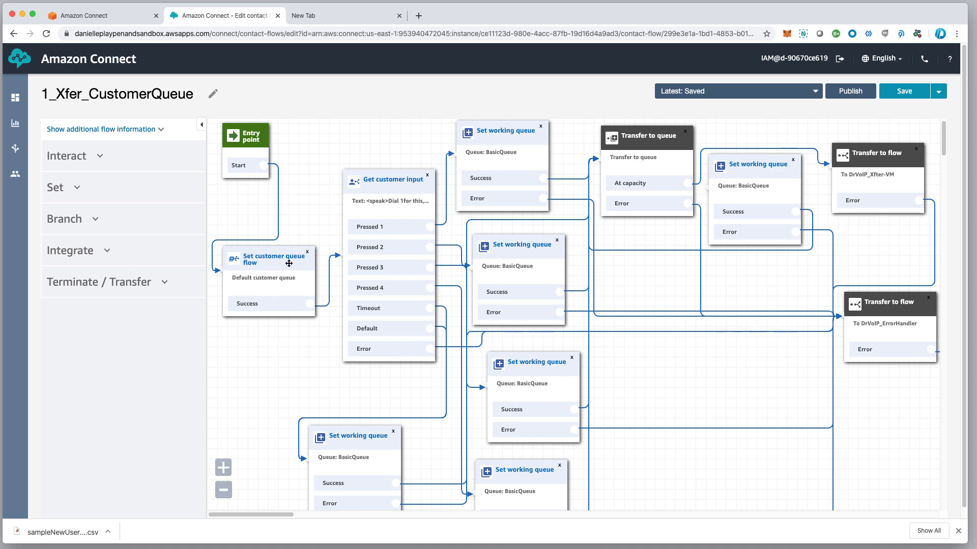
pyautogui.scroll(-1, 286, 263)
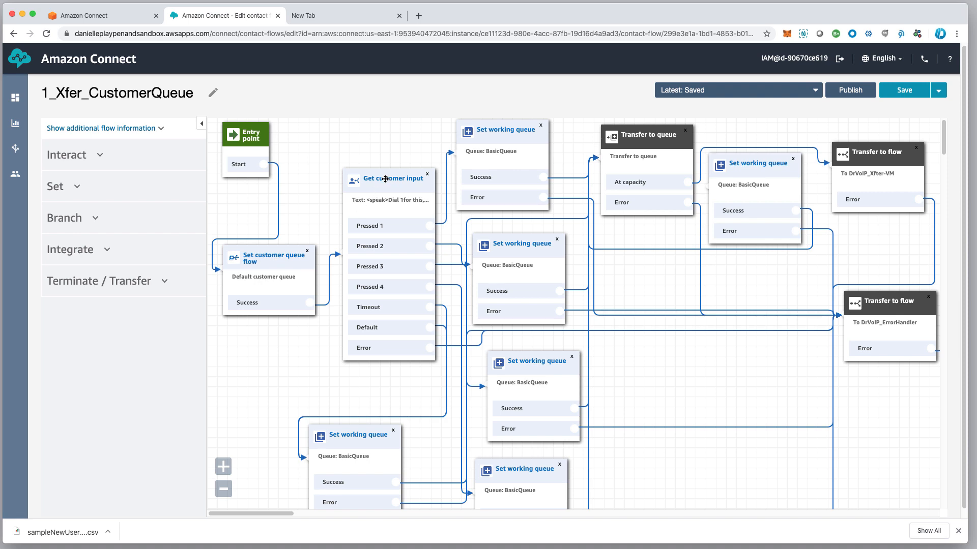
pyautogui.moveTo(385, 179); pyautogui.dragTo(372, 173)
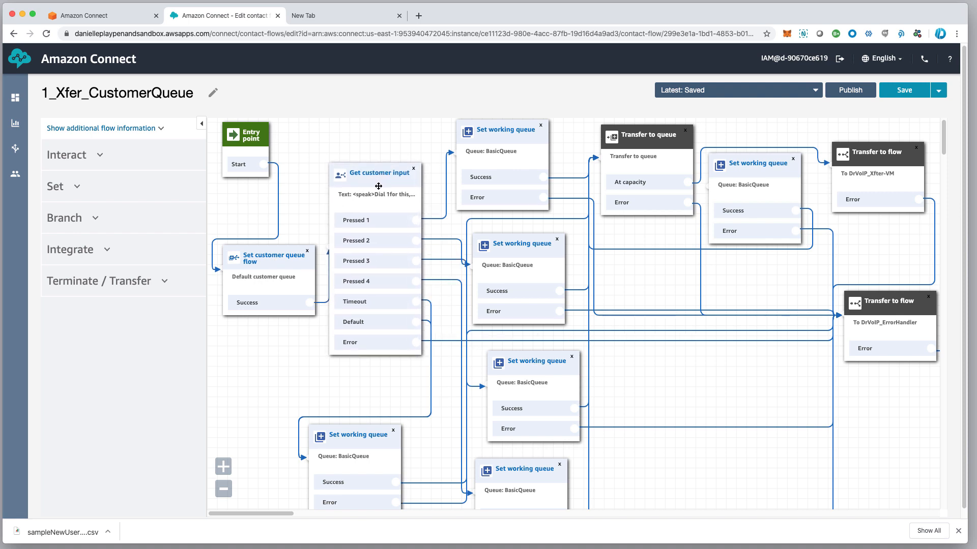
pyautogui.click(414, 173)
pyautogui.moveTo(371, 437); pyautogui.dragTo(390, 285)
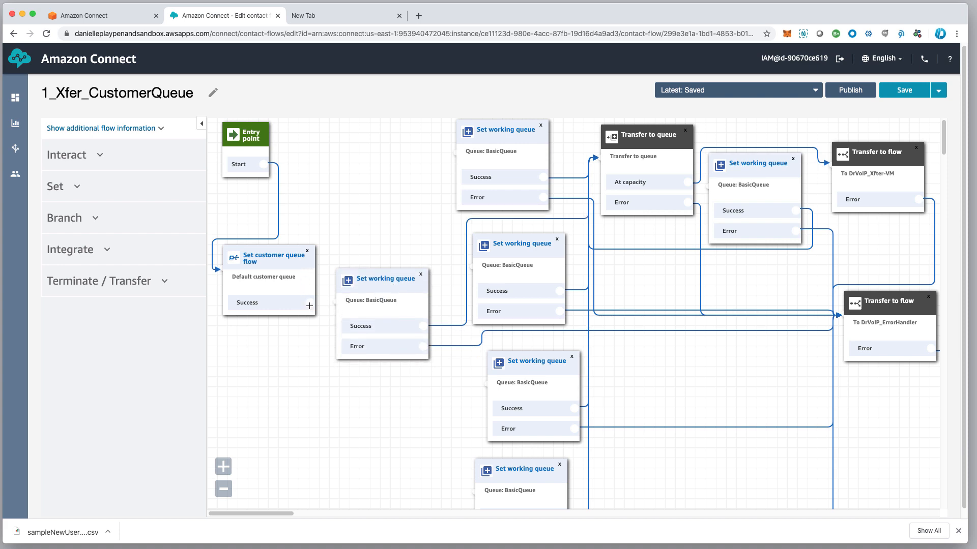
pyautogui.moveTo(309, 305); pyautogui.dragTo(335, 308)
pyautogui.moveTo(399, 278); pyautogui.dragTo(393, 248)
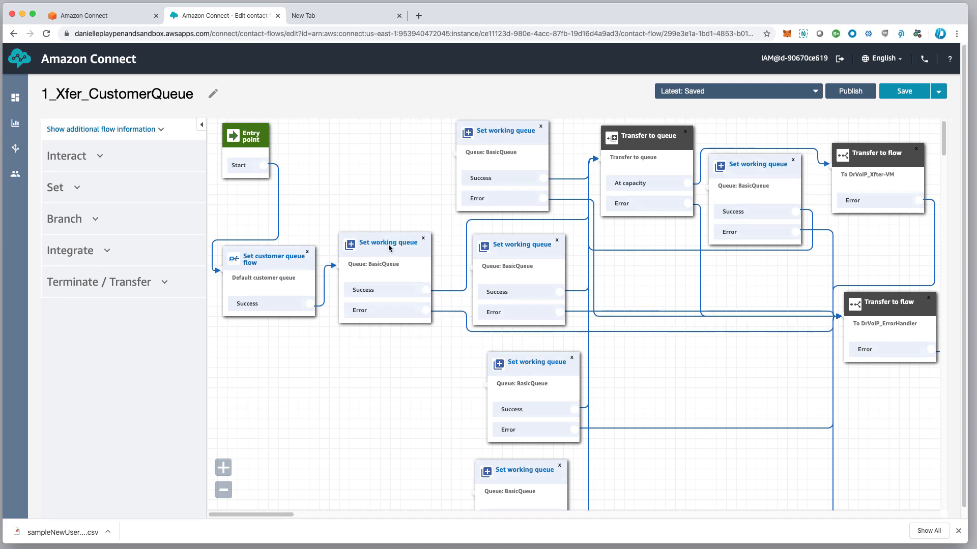
# Set the connected Set working queue block to the CustomerService queue
pyautogui.click(387, 248)
pyautogui.click(795, 267)
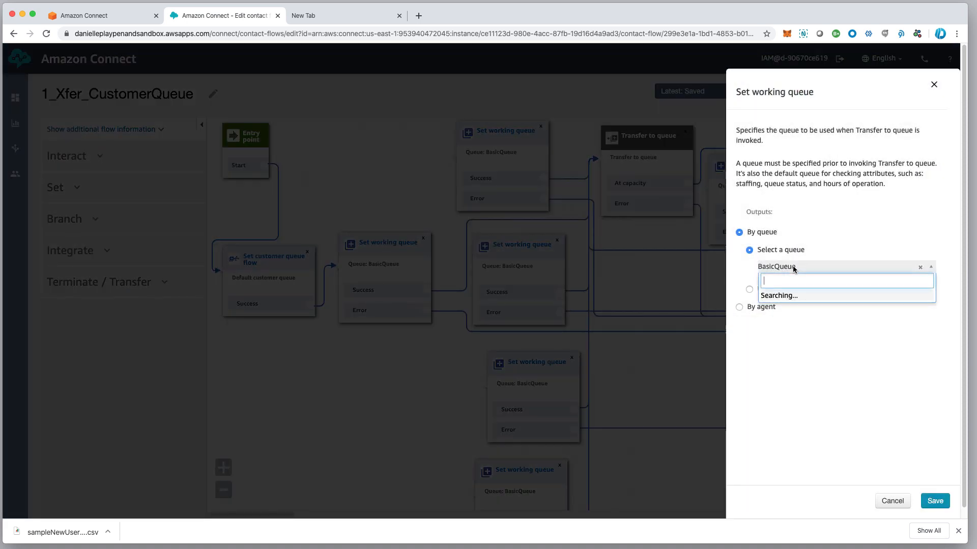
pyautogui.click(792, 310)
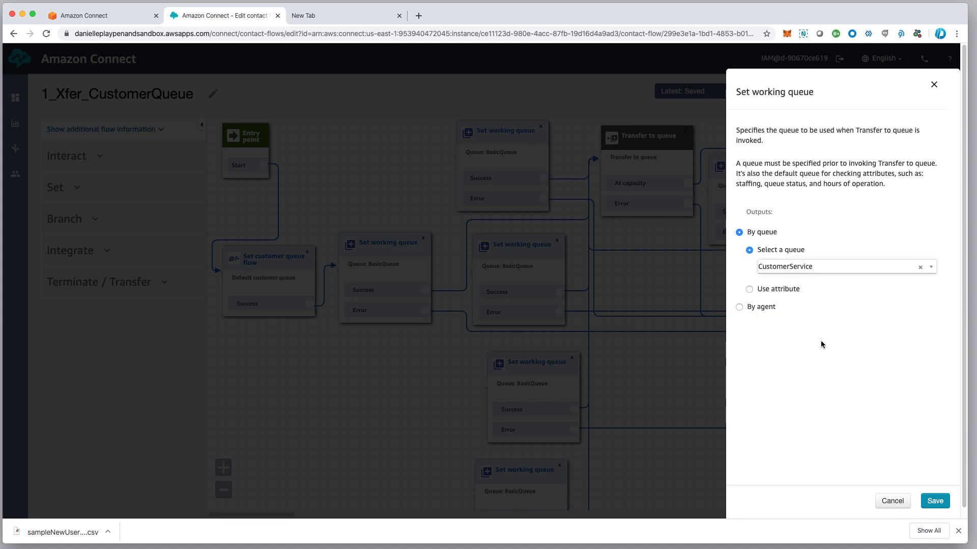
pyautogui.click(935, 500)
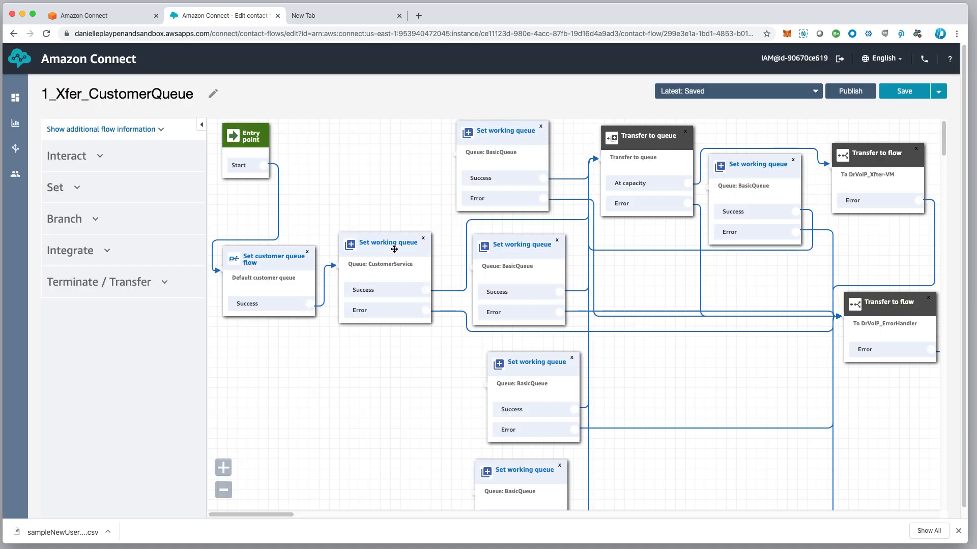
pyautogui.moveTo(394, 246); pyautogui.dragTo(395, 243)
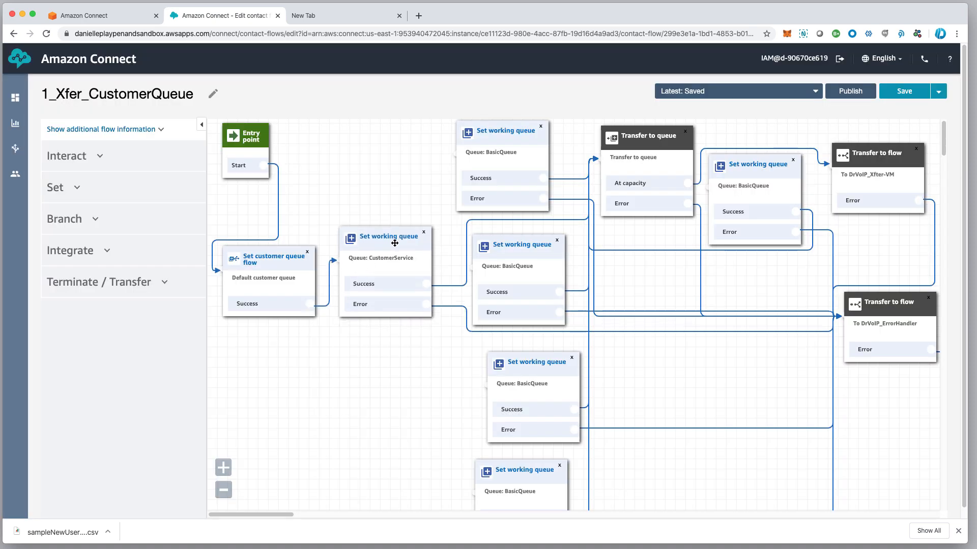
# Delete the leftover BasicQueue Set working queue blocks
pyautogui.scroll(-3, 391, 245)
pyautogui.scroll(3, 371, 329)
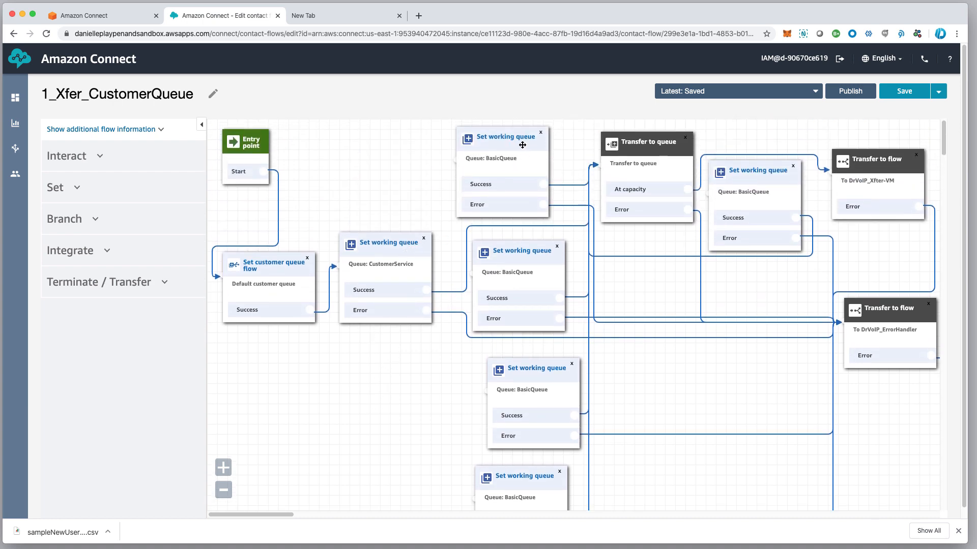
pyautogui.click(540, 135)
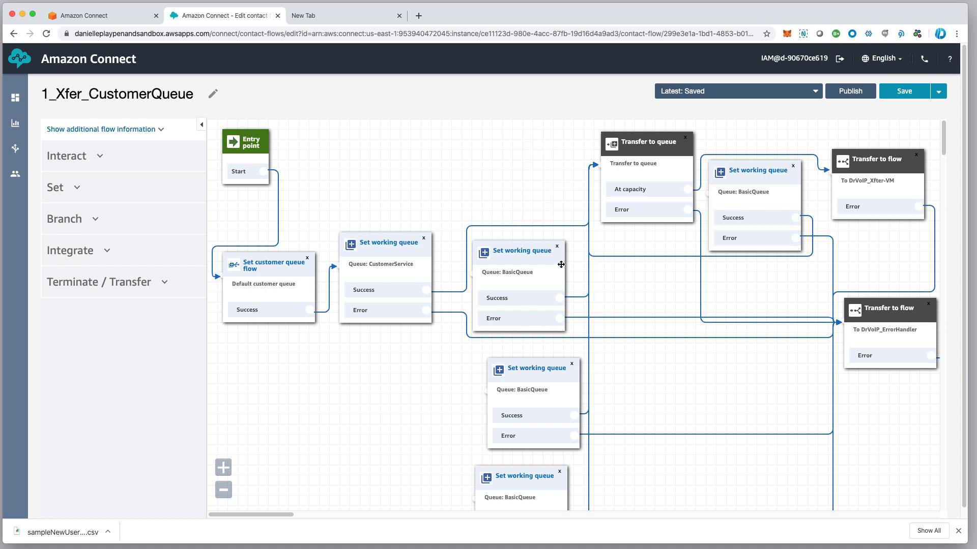
pyautogui.click(551, 248)
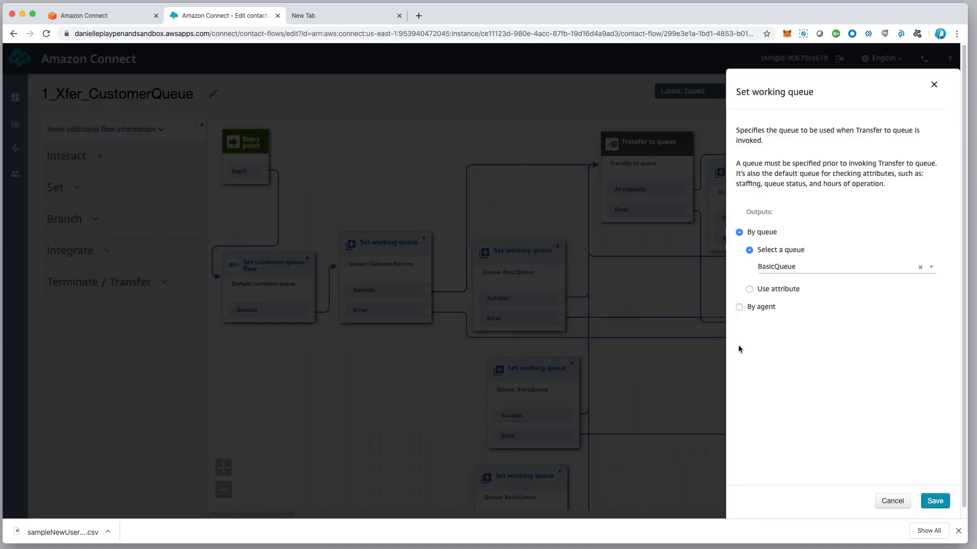
pyautogui.click(907, 499)
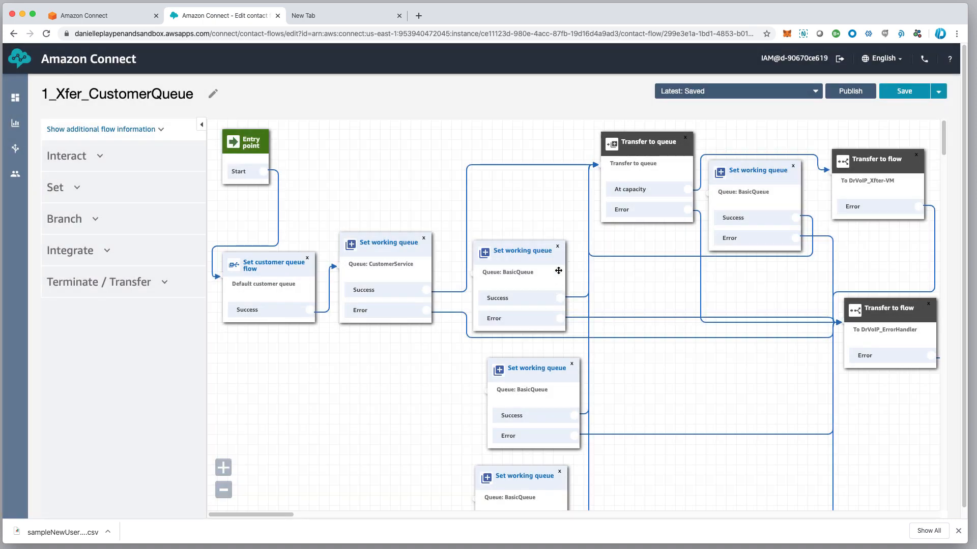
pyautogui.click(558, 248)
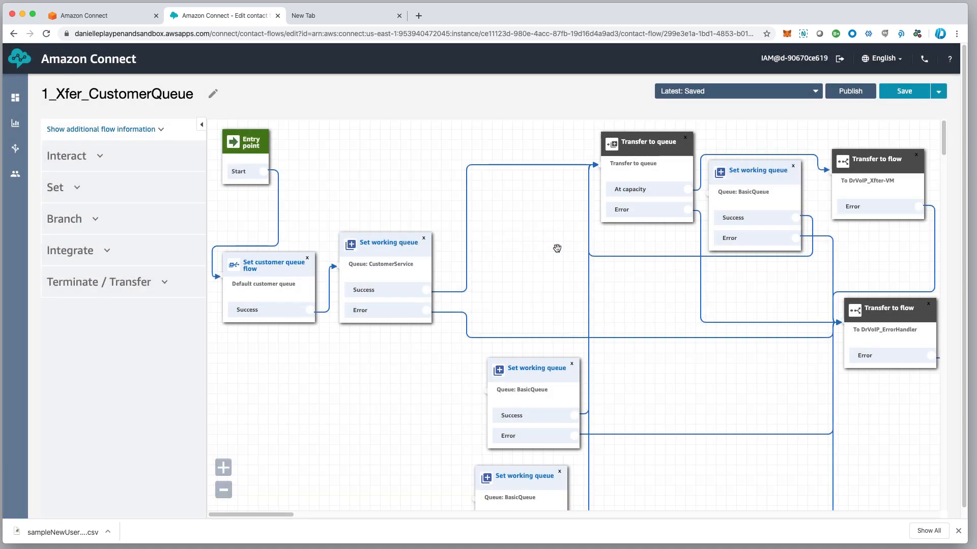
pyautogui.click(572, 365)
pyautogui.click(559, 471)
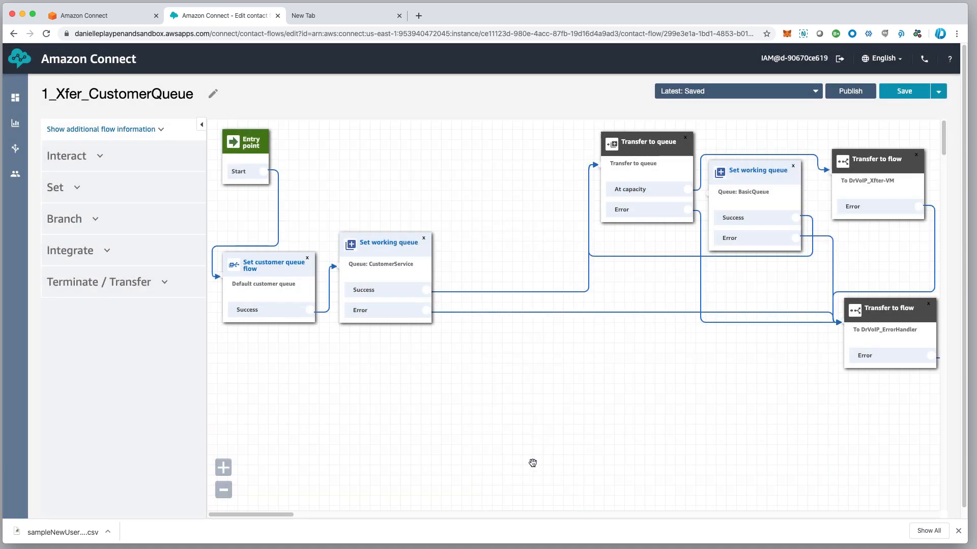
# Remove the last BasicQueue block and the DrVoIP_Xfter-VM transfer, moving the error-handler transfer closer in
pyautogui.moveTo(652, 141); pyautogui.dragTo(538, 192)
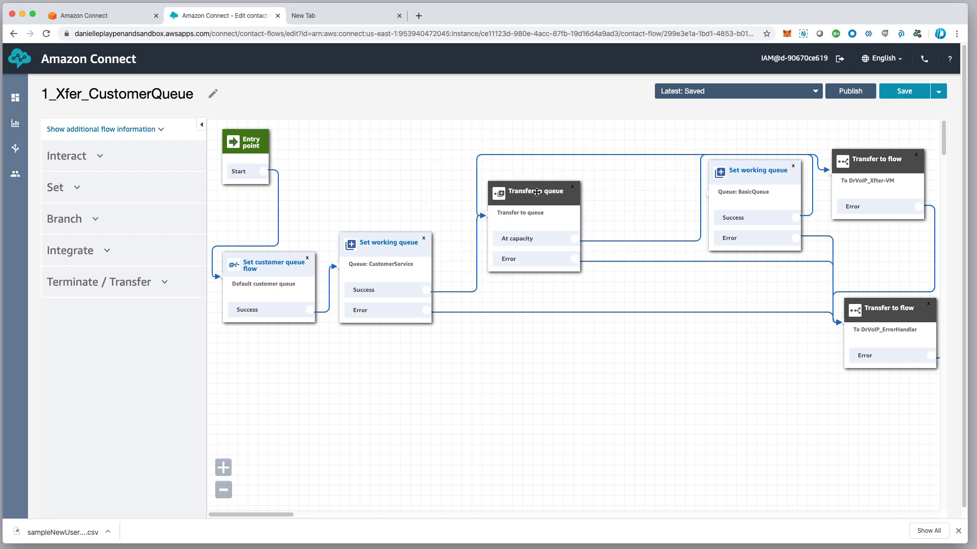
pyautogui.moveTo(377, 249); pyautogui.dragTo(386, 245)
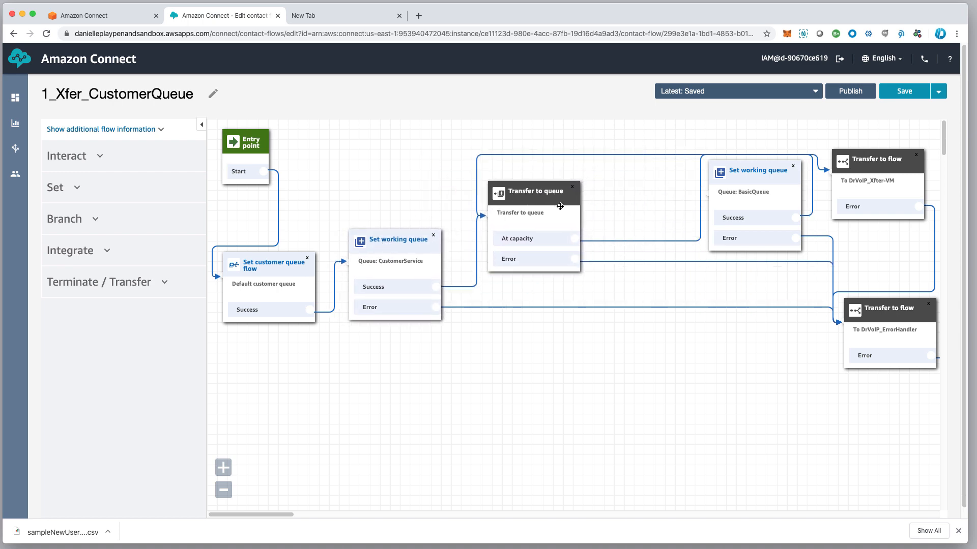
pyautogui.click(793, 166)
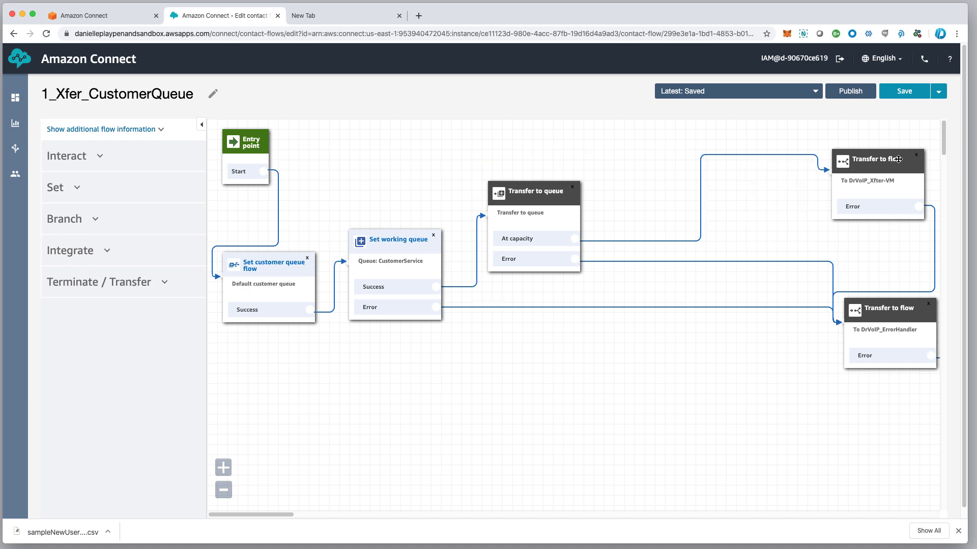
pyautogui.moveTo(896, 162); pyautogui.dragTo(793, 174)
pyautogui.click(813, 167)
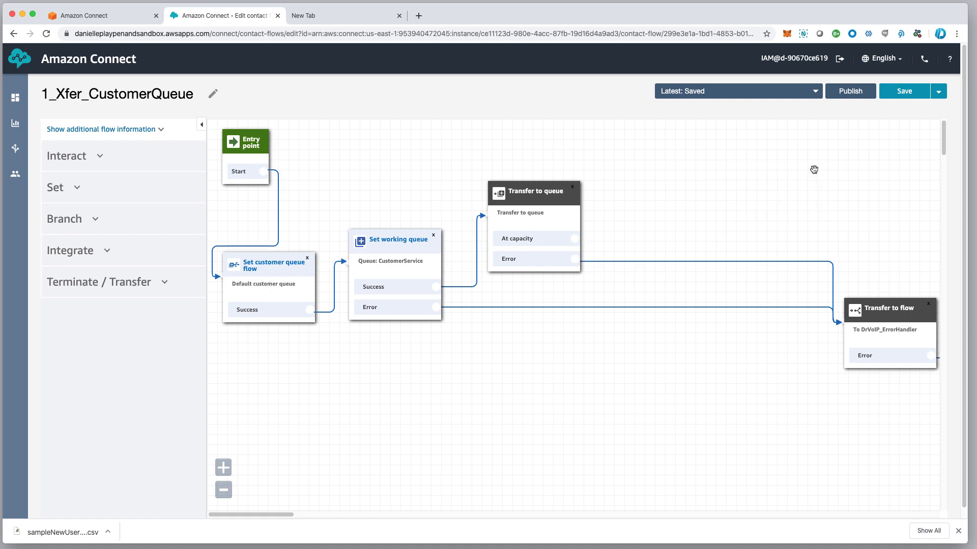
pyautogui.moveTo(900, 312); pyautogui.dragTo(761, 275)
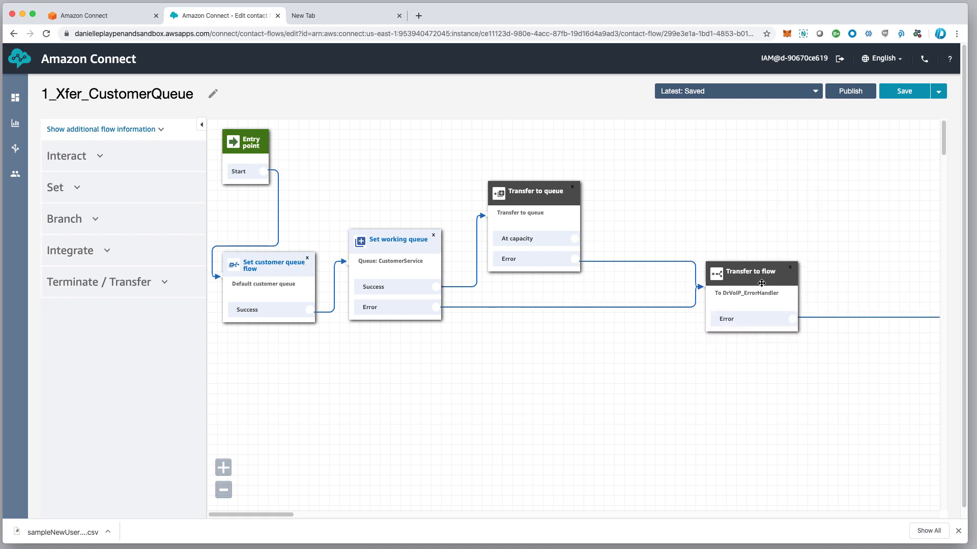
# Point the error-handler Transfer to flow block at the Sample recording behavior flow
pyautogui.click(761, 280)
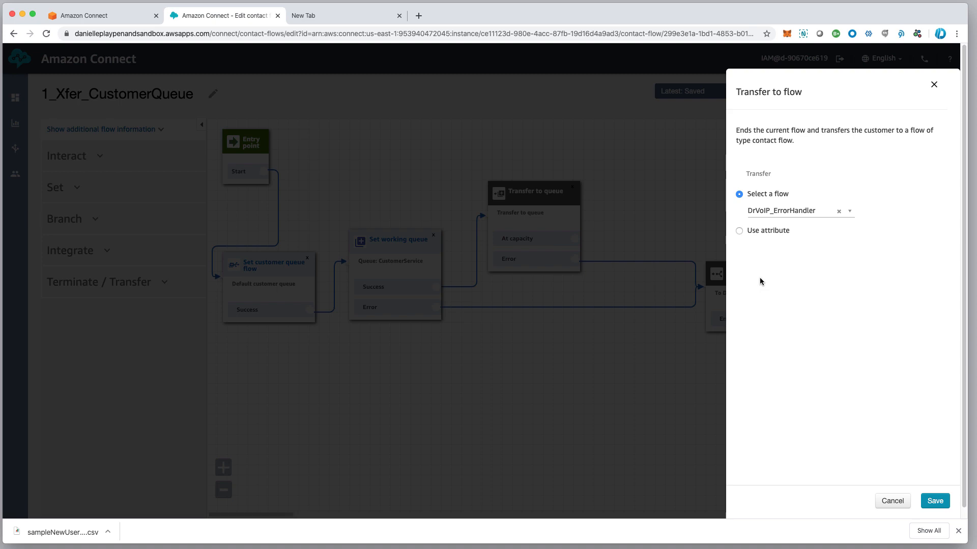
pyautogui.click(793, 214)
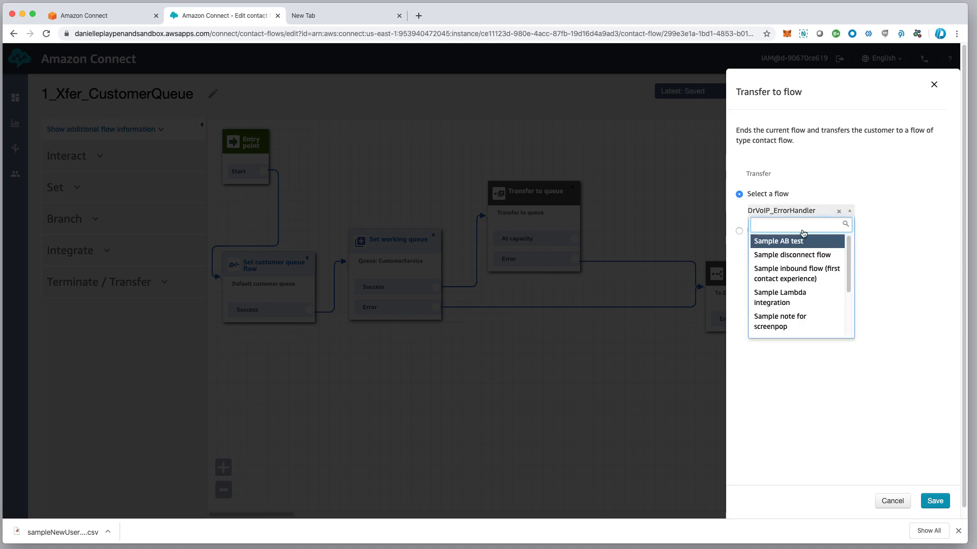
pyautogui.moveTo(848, 269); pyautogui.dragTo(846, 336)
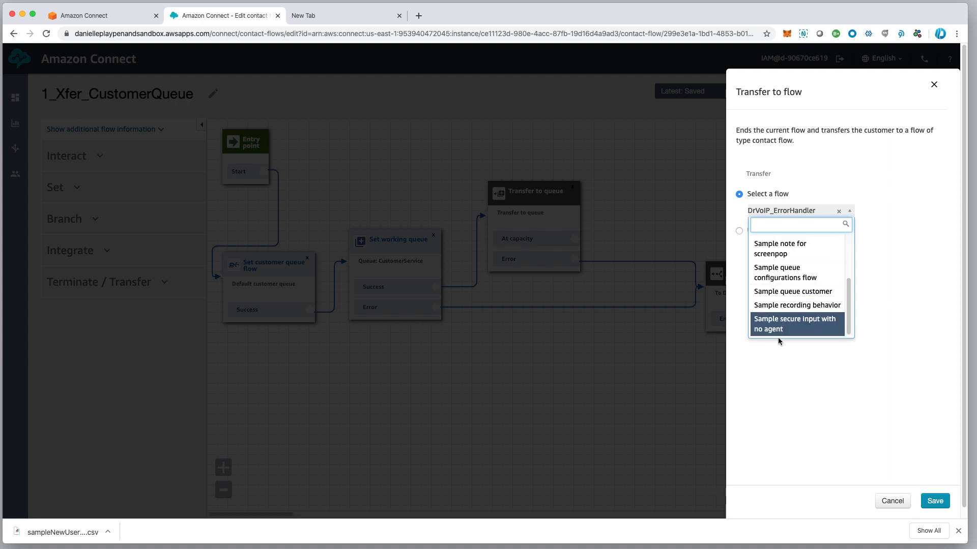
pyautogui.scroll(2, 798, 264)
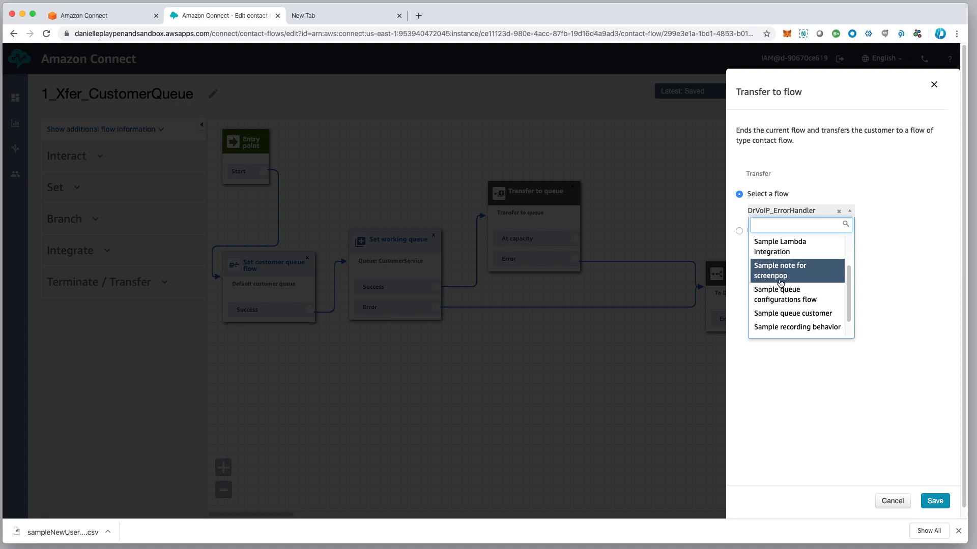
pyautogui.click(782, 327)
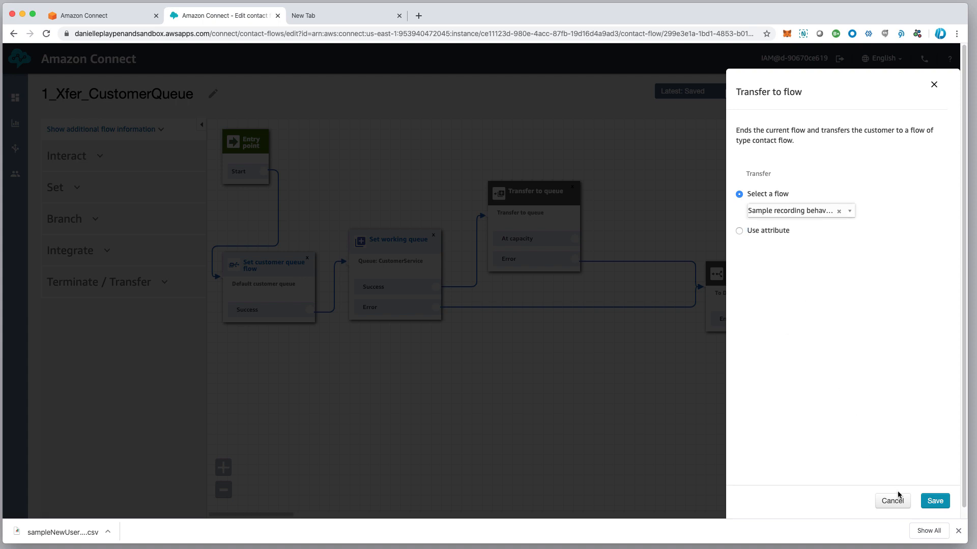
pyautogui.click(934, 501)
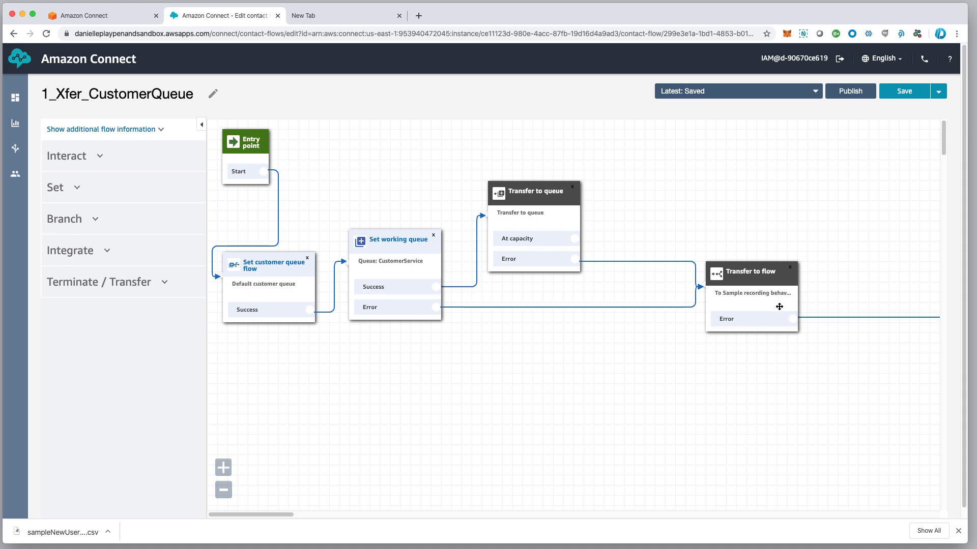
# Rearrange the Transfer to queue, Set working queue and Set customer queue flow blocks into a compact chain
pyautogui.moveTo(547, 203); pyautogui.dragTo(574, 197)
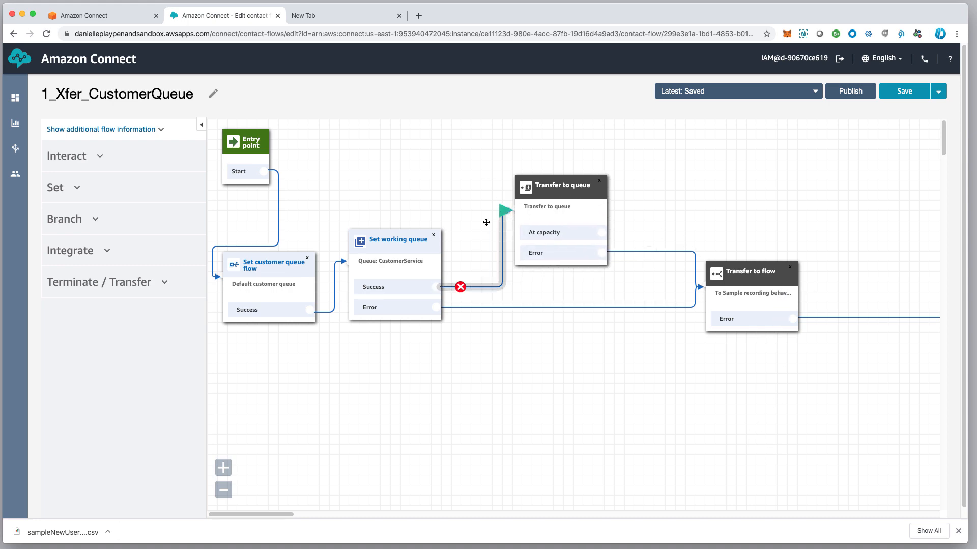
pyautogui.moveTo(396, 239)
pyautogui.mouseDown()
pyautogui.moveTo(447, 223)
pyautogui.moveTo(433, 218)
pyautogui.mouseUp()
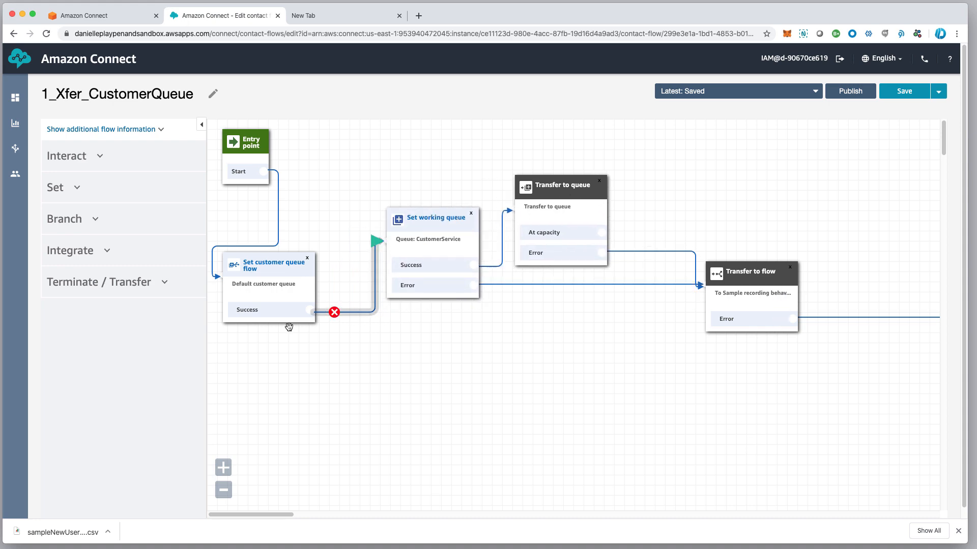
pyautogui.moveTo(273, 270); pyautogui.dragTo(296, 245)
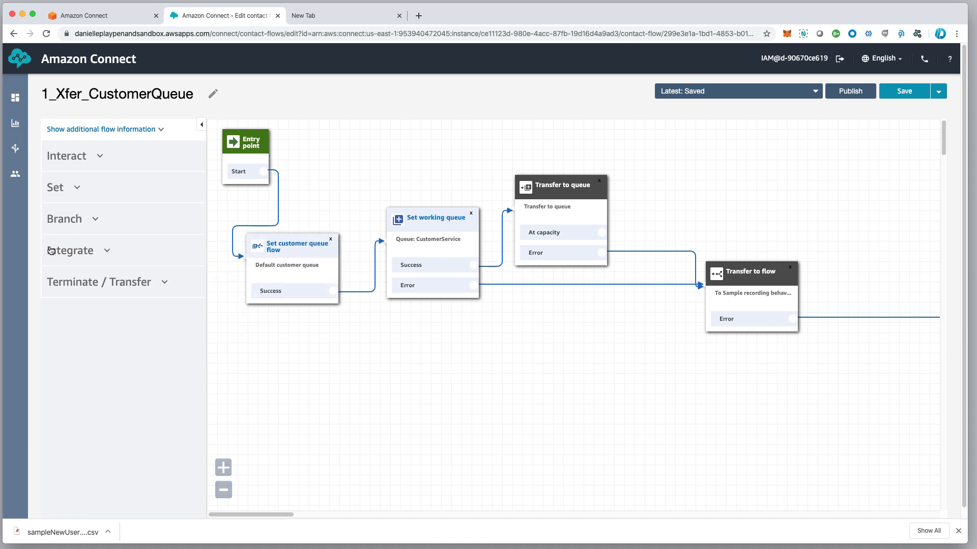
pyautogui.click(94, 220)
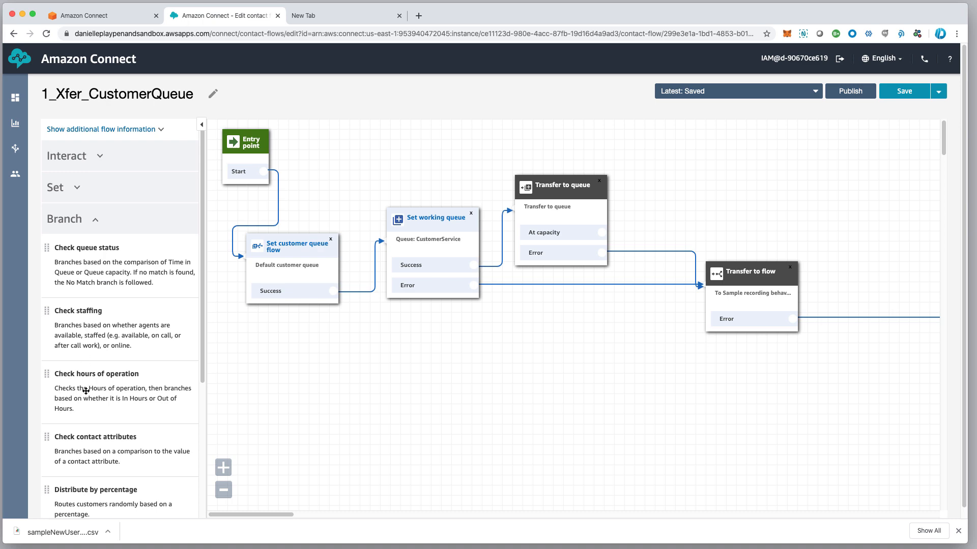
# Add a Check hours of operation block fed by the customer queue flow's Success
pyautogui.moveTo(81, 386); pyautogui.dragTo(326, 334)
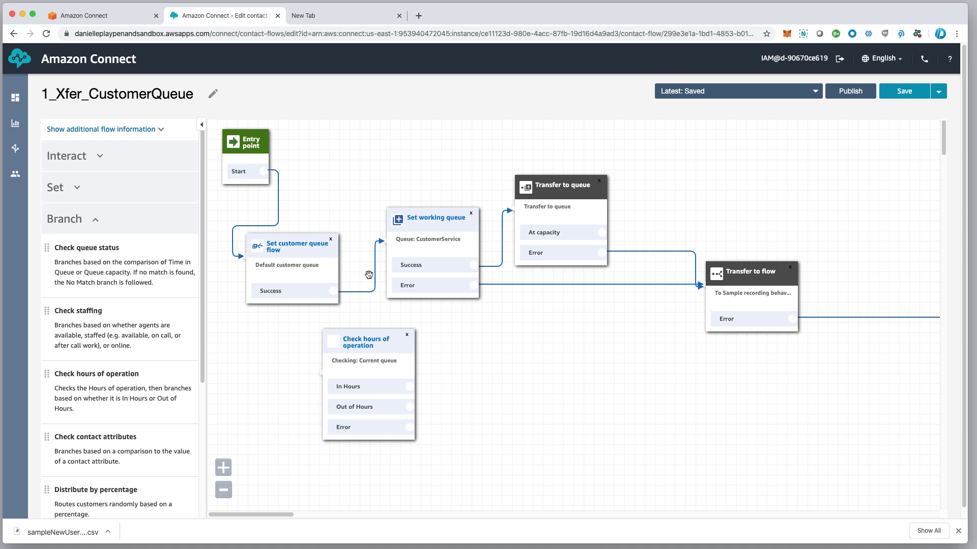
pyautogui.moveTo(374, 244); pyautogui.dragTo(303, 370)
pyautogui.moveTo(302, 239); pyautogui.dragTo(294, 242)
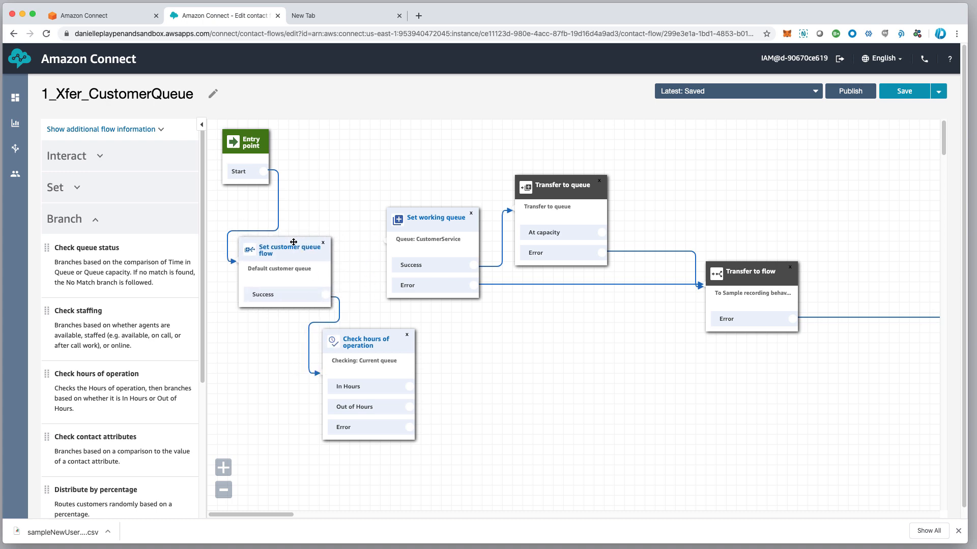
pyautogui.moveTo(443, 220); pyautogui.dragTo(451, 212)
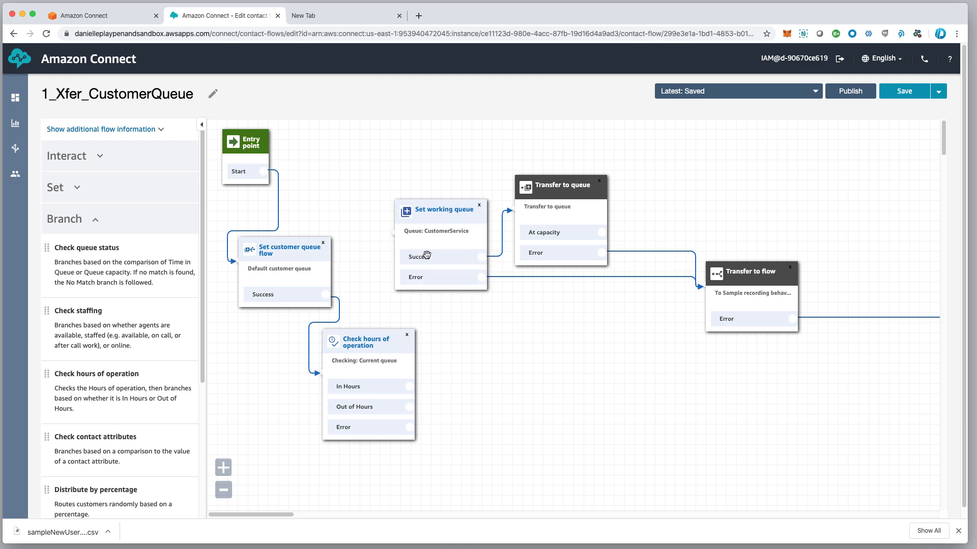
# Make the hours check use Specific hours set to MainGreeting
pyautogui.click(376, 343)
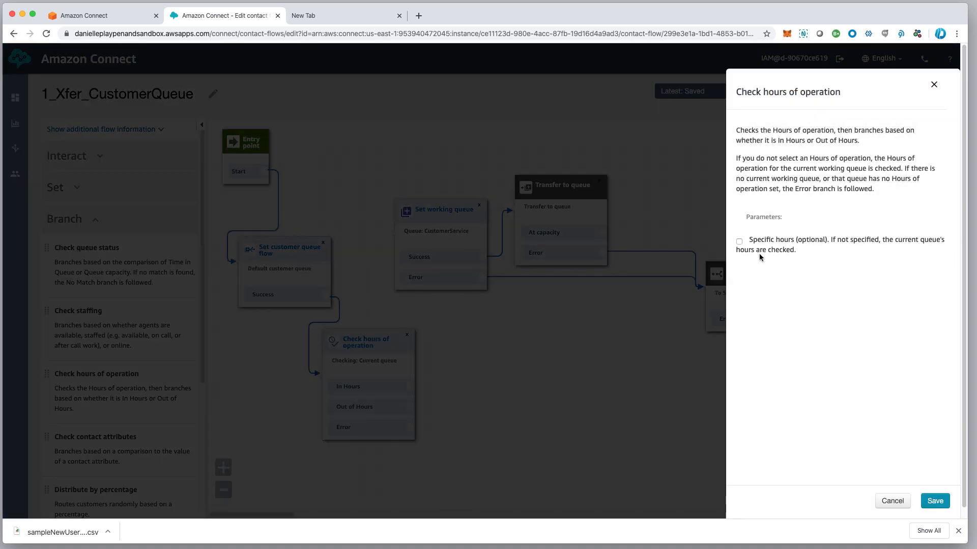
pyautogui.click(739, 242)
pyautogui.click(783, 264)
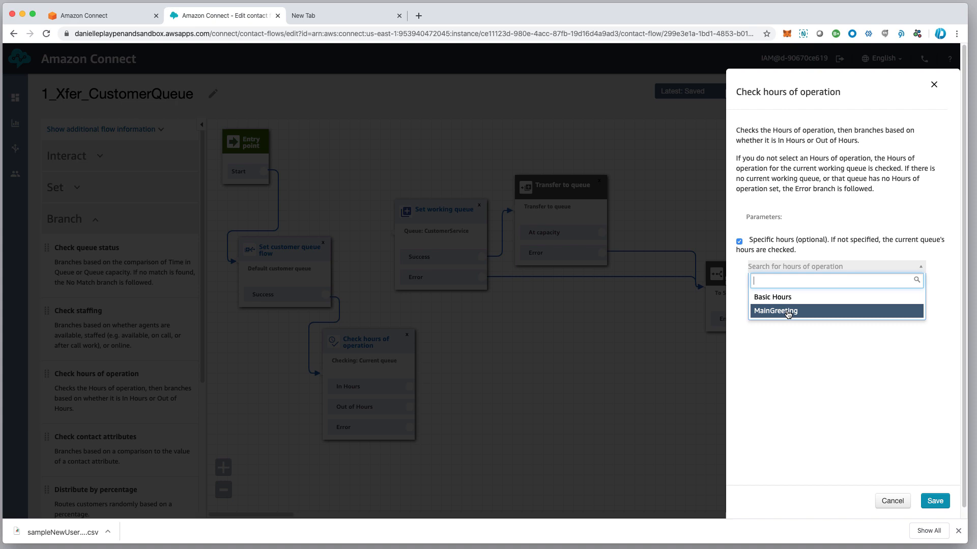
pyautogui.click(788, 312)
pyautogui.click(935, 501)
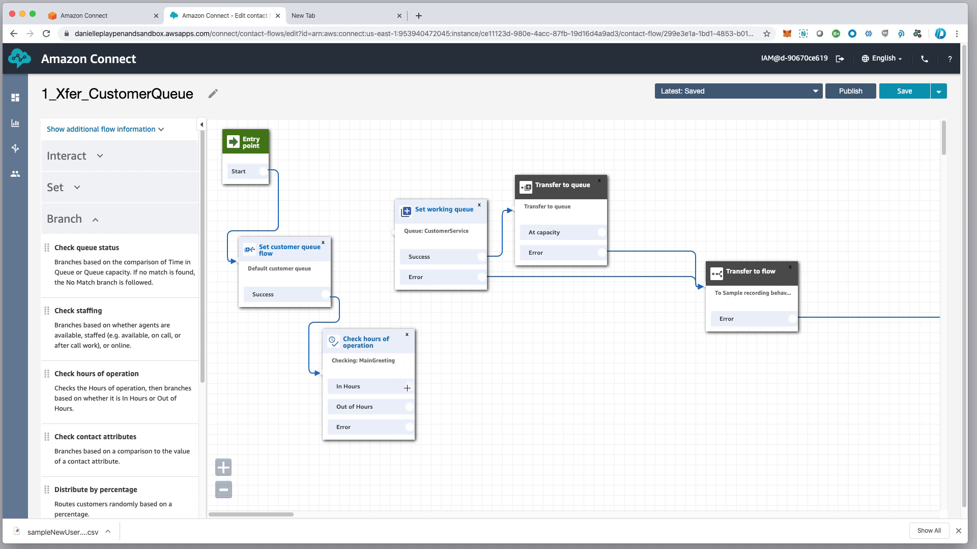
# Route the In Hours branch into the CustomerService Set working queue block and tidy the layout
pyautogui.moveTo(409, 385); pyautogui.dragTo(396, 231)
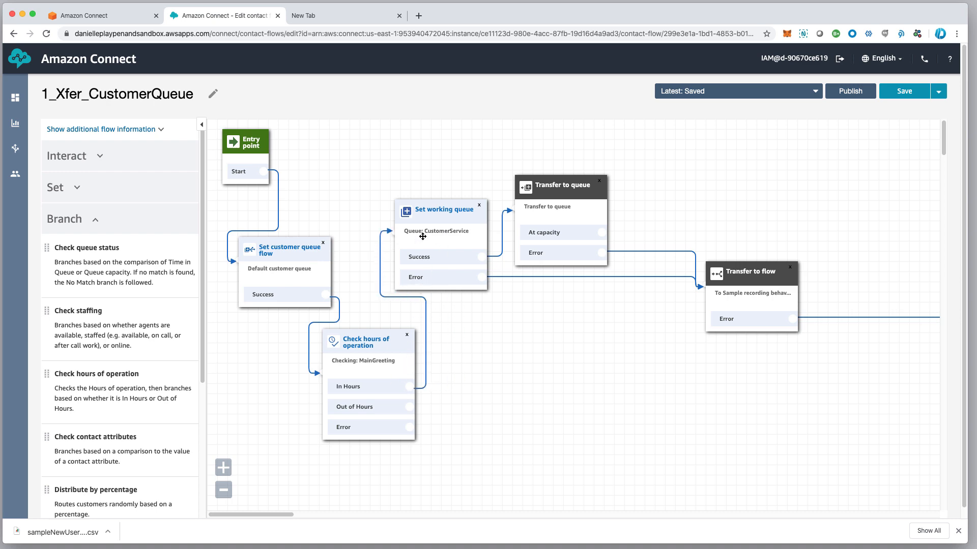
pyautogui.moveTo(455, 215); pyautogui.dragTo(464, 192)
pyautogui.moveTo(570, 188); pyautogui.dragTo(618, 179)
pyautogui.moveTo(439, 189); pyautogui.dragTo(463, 184)
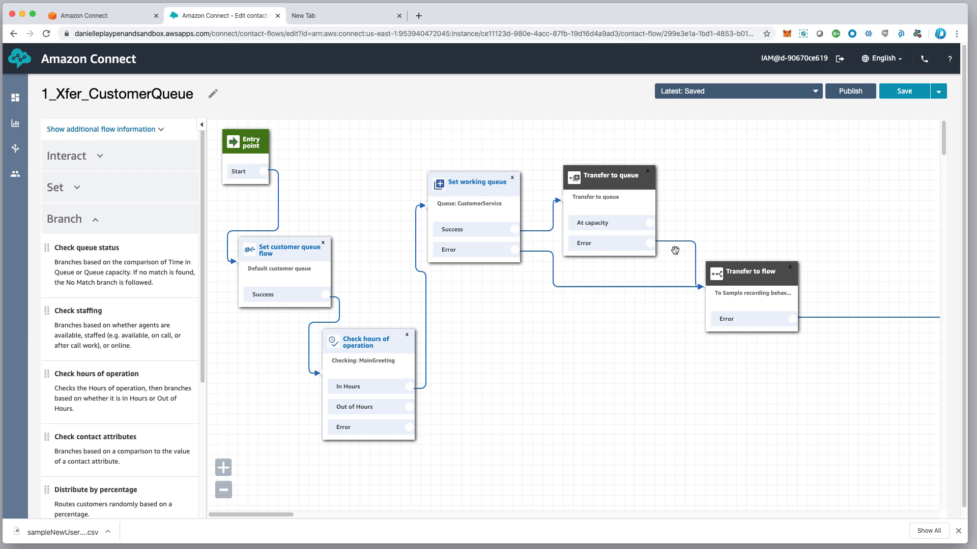
# Remove the Error connection from the error-handler Transfer to flow block
pyautogui.moveTo(753, 278); pyautogui.dragTo(702, 314)
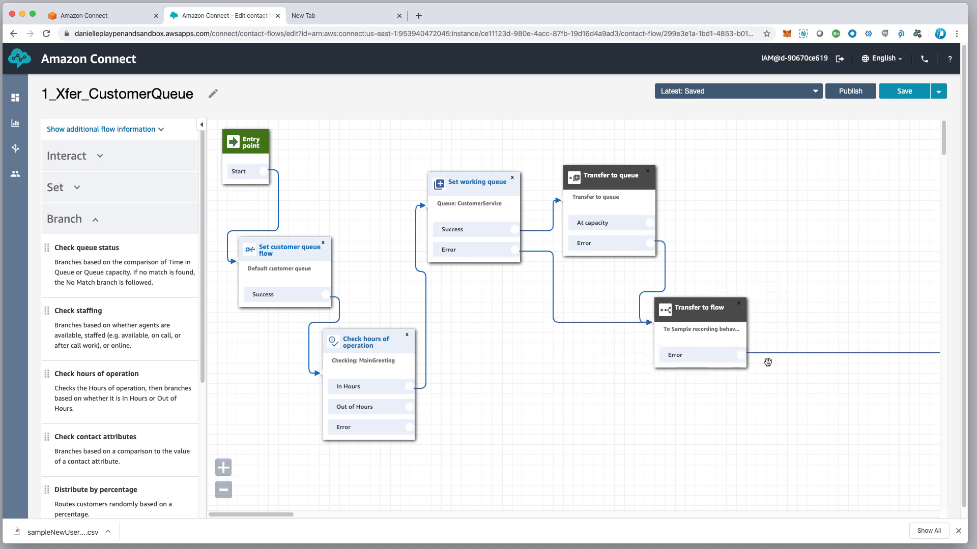
pyautogui.moveTo(766, 359)
pyautogui.click(766, 353)
pyautogui.moveTo(697, 317); pyautogui.dragTo(703, 315)
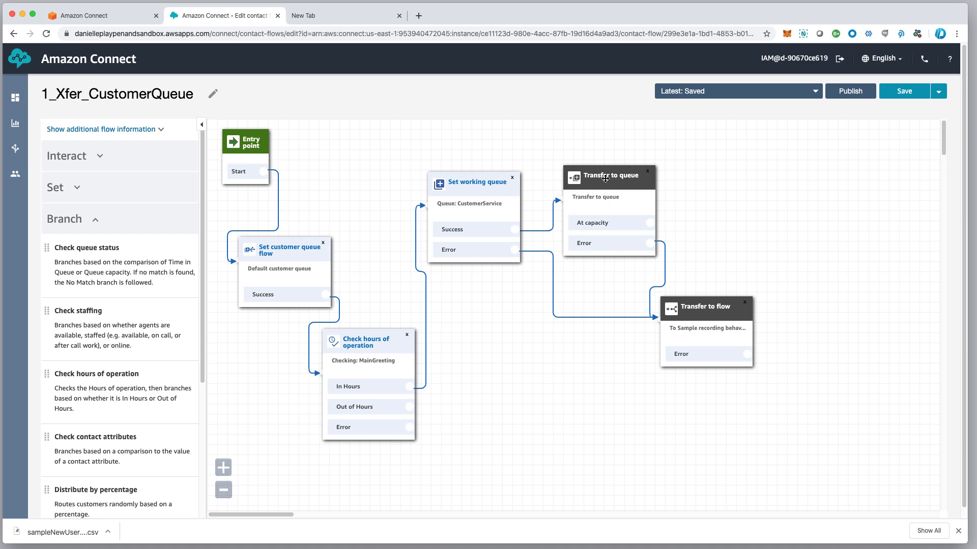
pyautogui.scroll(-1, 605, 179)
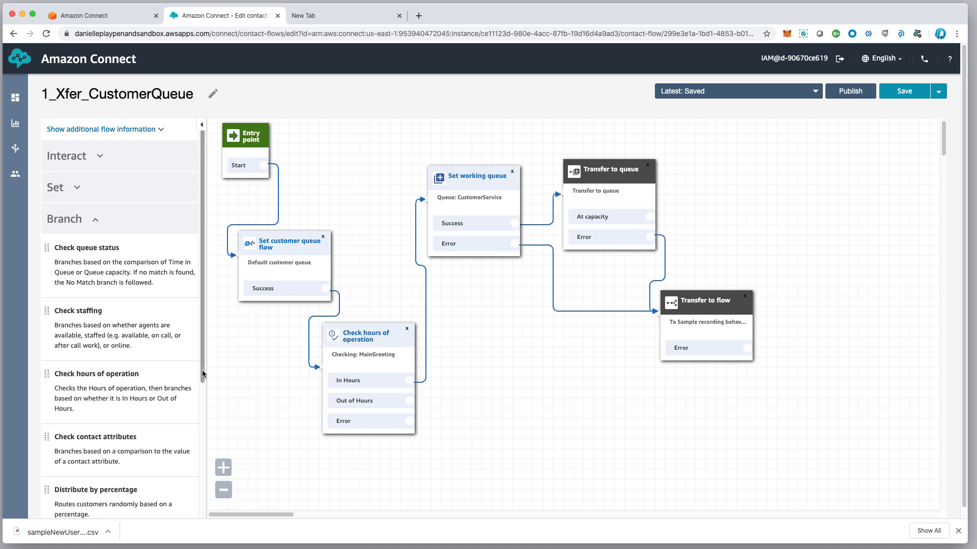
pyautogui.scroll(-5, 189, 472)
pyautogui.scroll(-2, 189, 472)
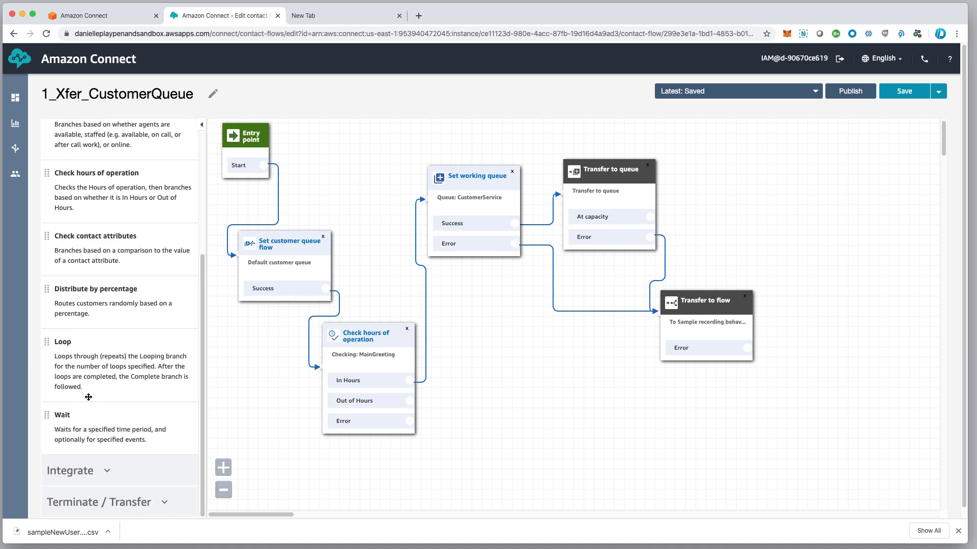
# Add a new Transfer to flow block and connect At capacity to it
pyautogui.click(75, 503)
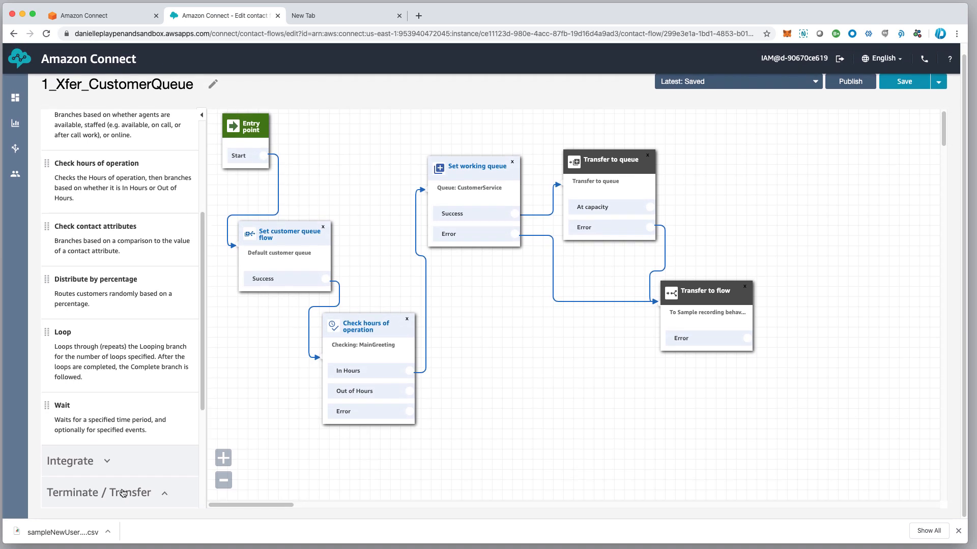
pyautogui.scroll(-7, 102, 488)
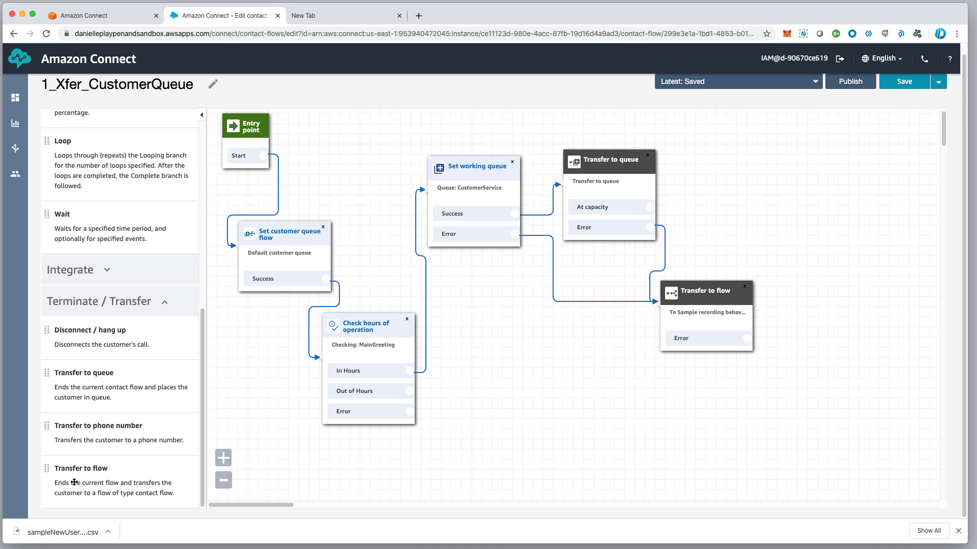
pyautogui.moveTo(78, 482); pyautogui.dragTo(709, 156)
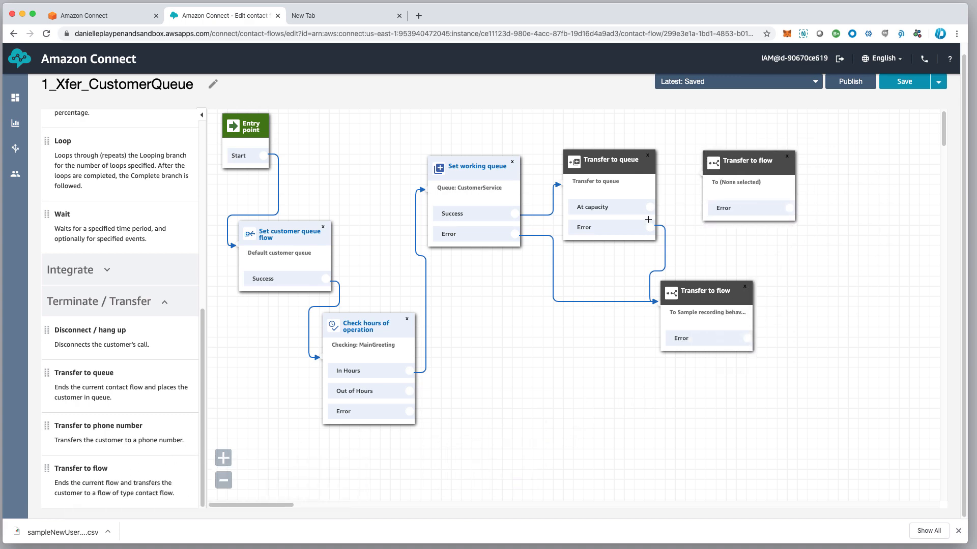
pyautogui.moveTo(650, 208); pyautogui.dragTo(734, 167)
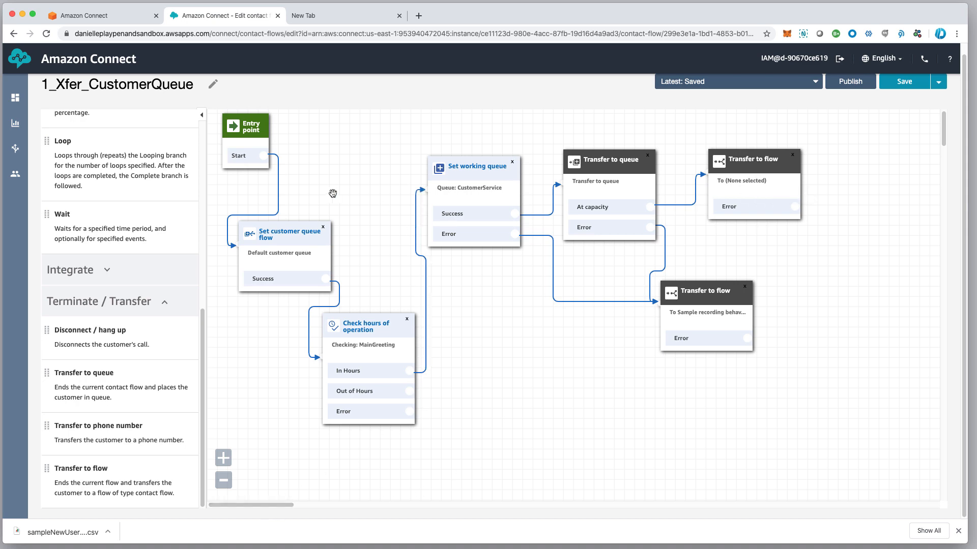
# Route the Out of Hours branch into the same new Transfer to flow block
pyautogui.moveTo(376, 331); pyautogui.dragTo(384, 327)
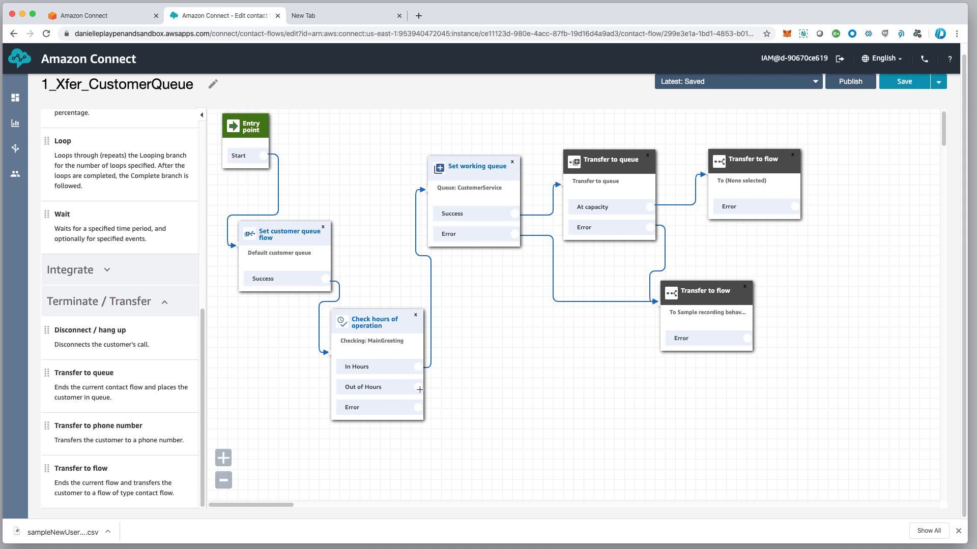
pyautogui.moveTo(420, 390); pyautogui.dragTo(709, 194)
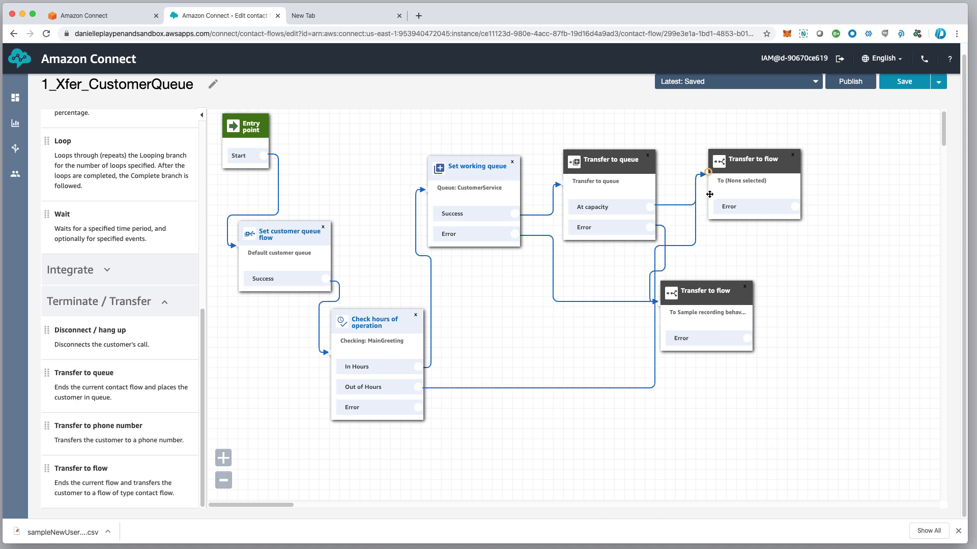
pyautogui.moveTo(737, 156); pyautogui.dragTo(821, 300)
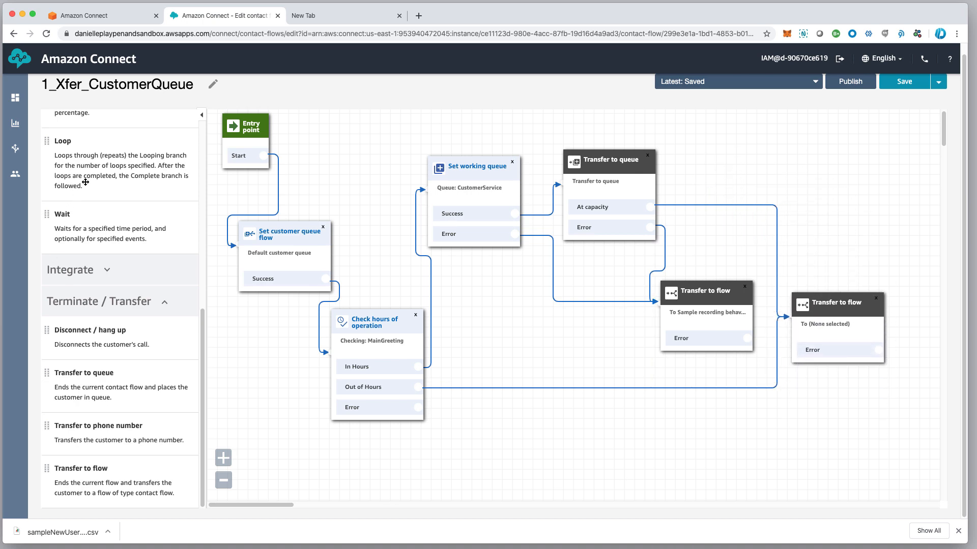
pyautogui.scroll(10, 86, 182)
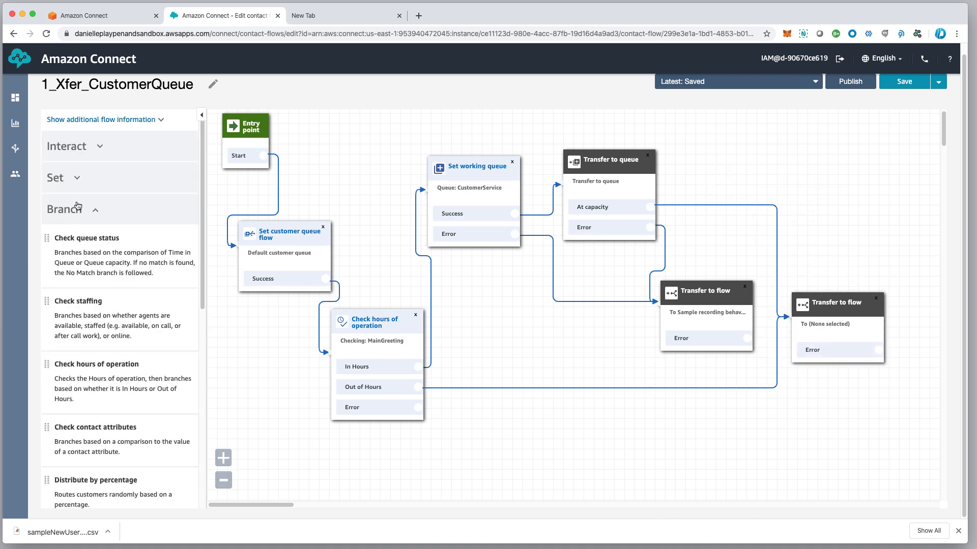
# Place a new Play prompt block below the flow
pyautogui.click(91, 148)
pyautogui.moveTo(79, 181); pyautogui.dragTo(486, 367)
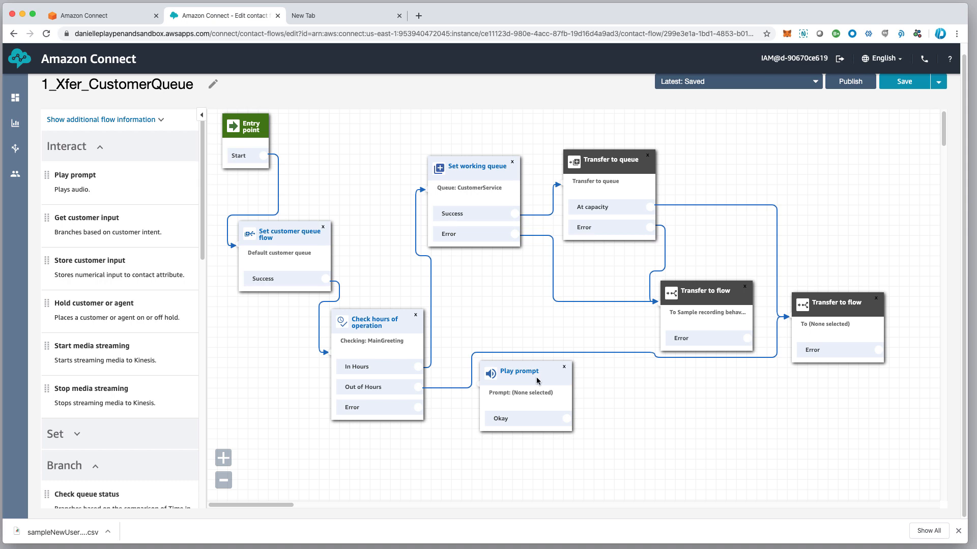
pyautogui.click(536, 378)
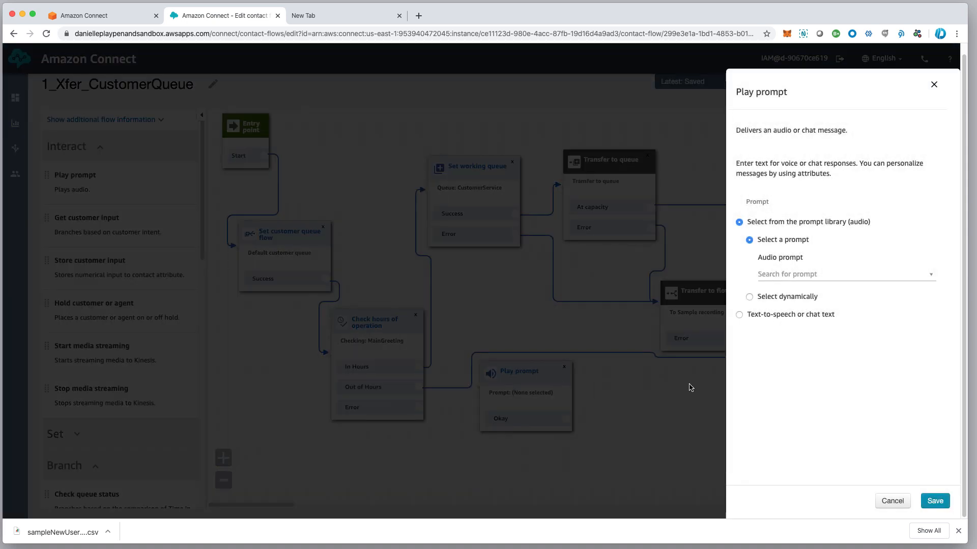
# Set the prompt to text-to-speech 'You have reached us after hours, please hold…' interpreted as Text
pyautogui.click(739, 316)
pyautogui.click(783, 281)
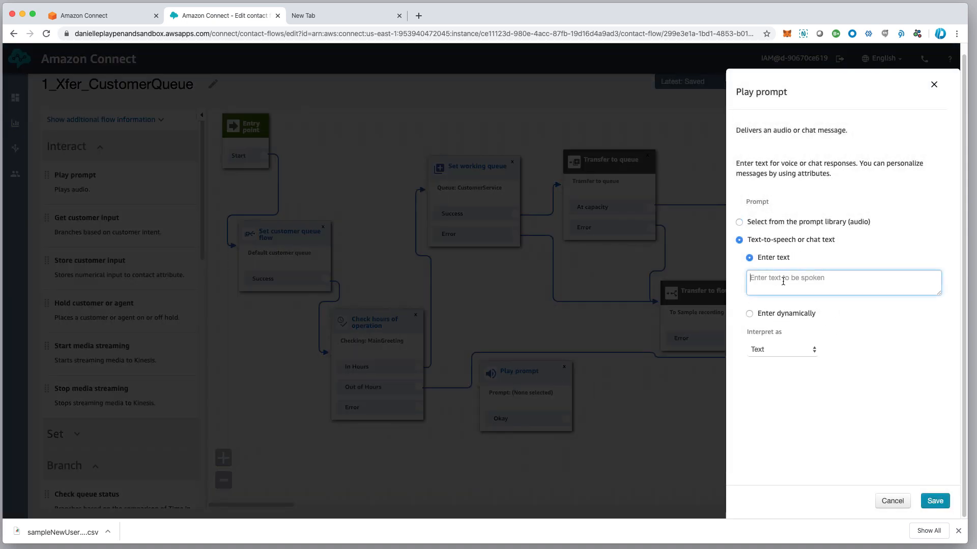
pyautogui.write('You have reached us after hours, please hold while we')
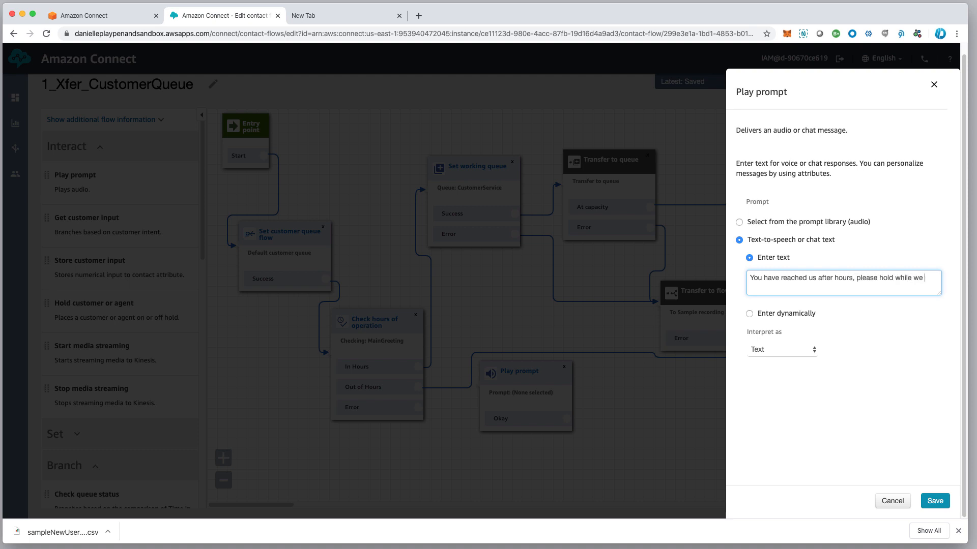
pyautogui.write(' transfer to the message center.')
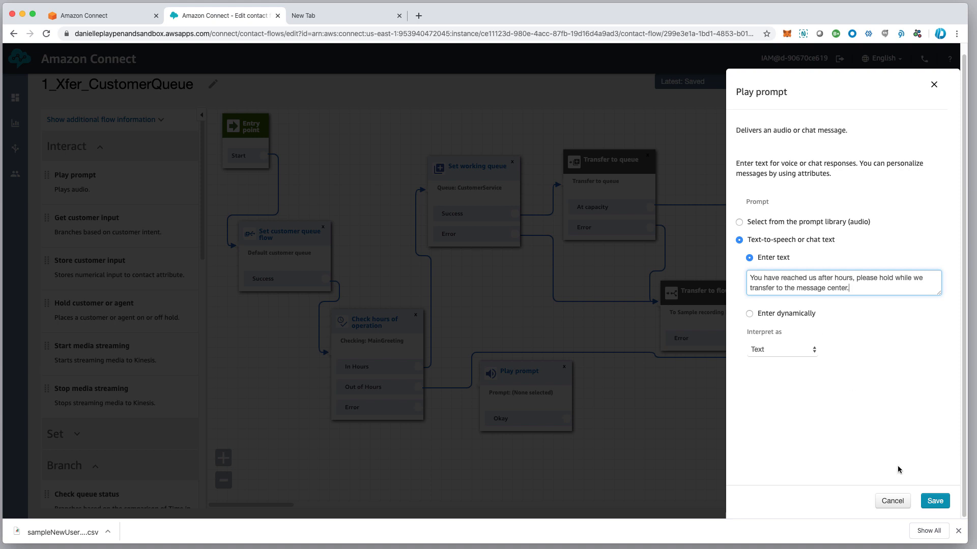
pyautogui.scroll(1, 921, 493)
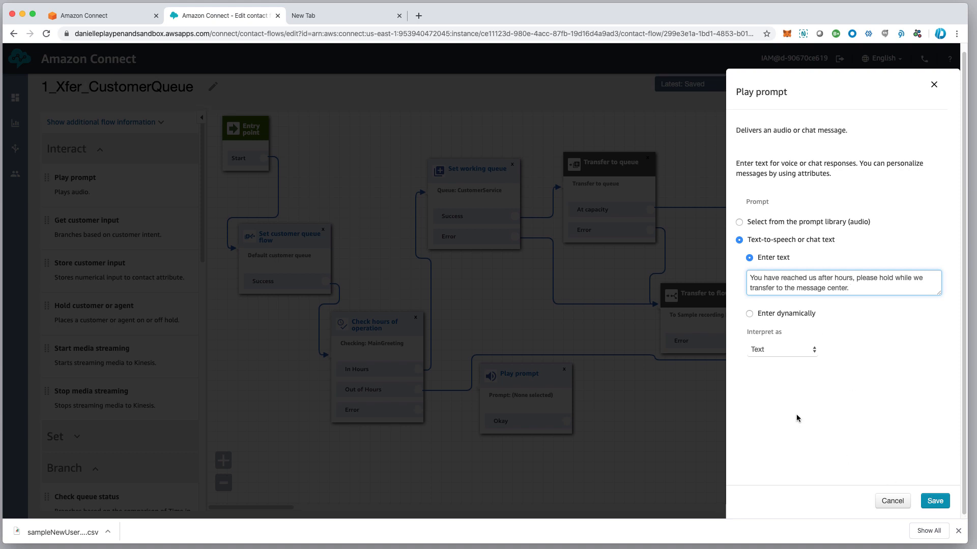
pyautogui.click(768, 350)
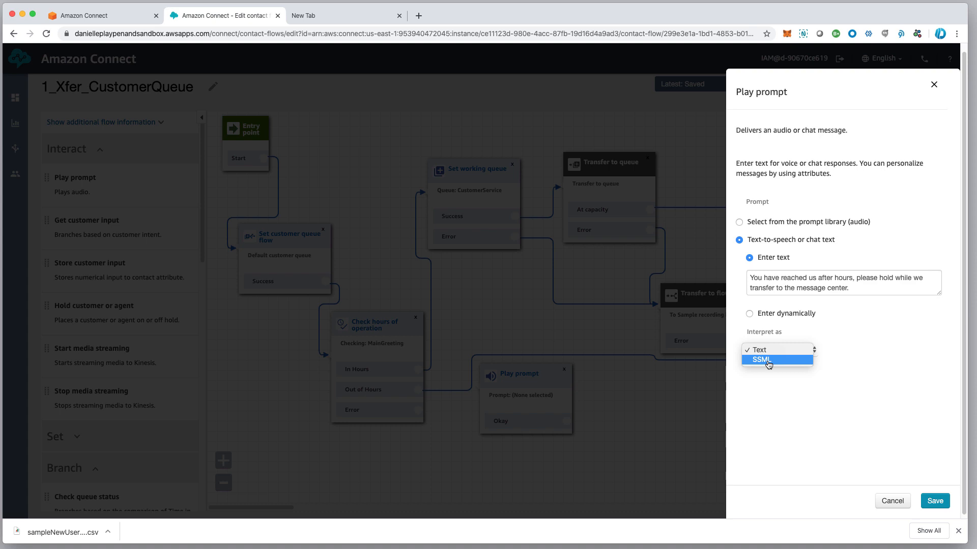
pyautogui.click(804, 388)
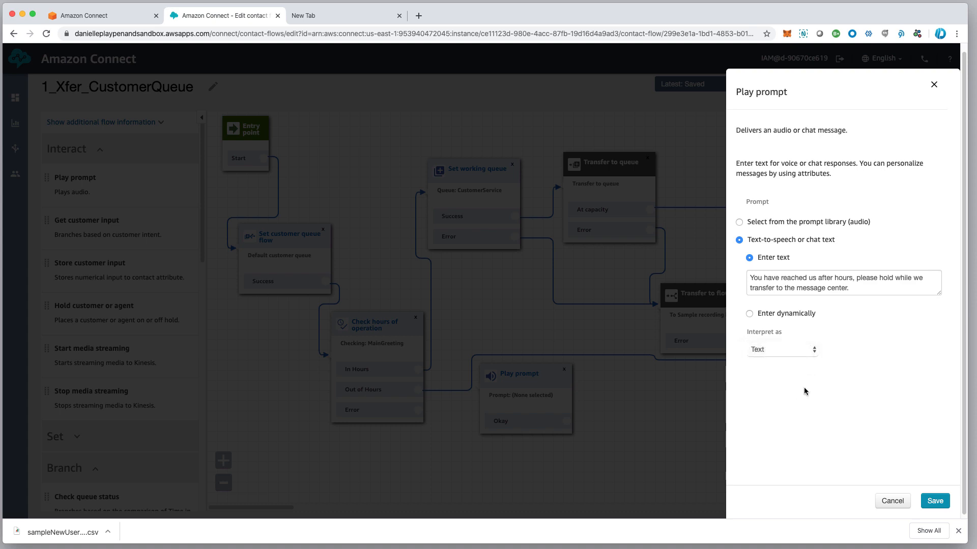
pyautogui.click(935, 501)
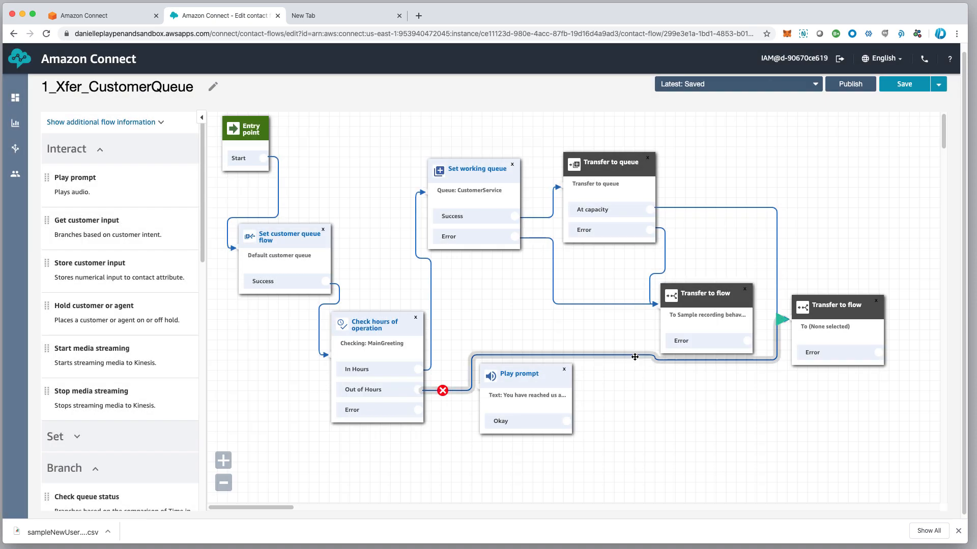
# Route Out of Hours through the Play prompt, send Okay to the right transfer and Error to the middle transfer, then save
pyautogui.click(443, 392)
pyautogui.moveTo(418, 391); pyautogui.dragTo(481, 386)
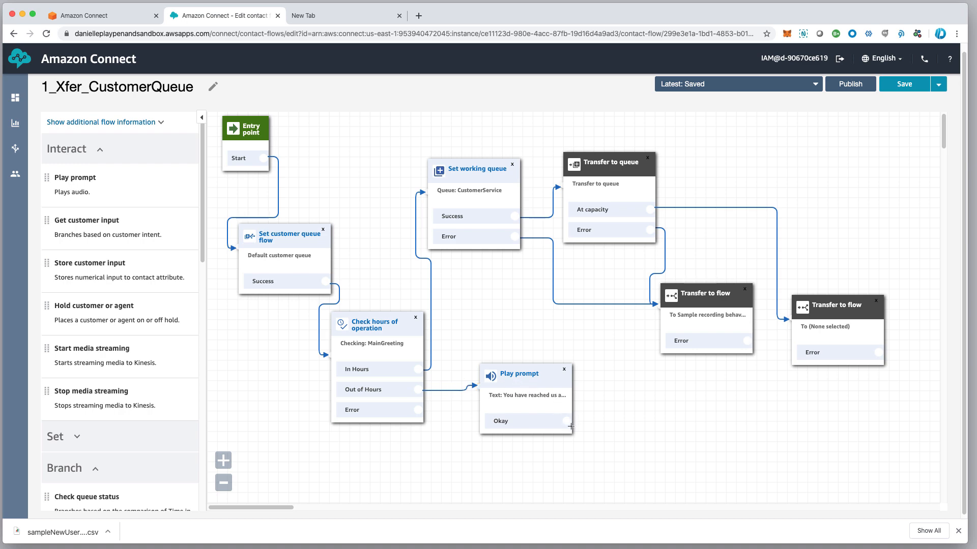
pyautogui.moveTo(566, 423)
pyautogui.mouseDown()
pyautogui.moveTo(743, 403)
pyautogui.moveTo(788, 320)
pyautogui.mouseUp()
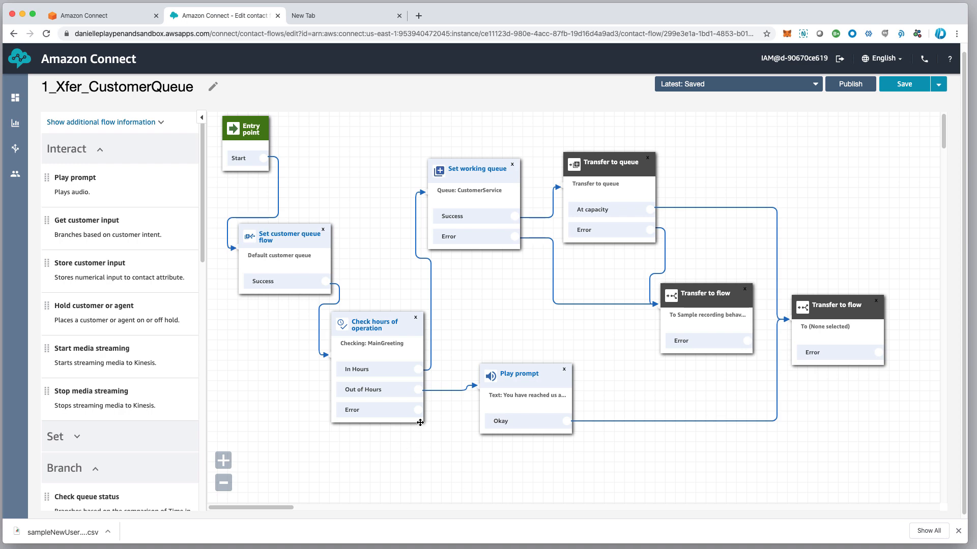
pyautogui.moveTo(422, 414)
pyautogui.mouseDown()
pyautogui.moveTo(438, 447)
pyautogui.moveTo(631, 326)
pyautogui.moveTo(701, 307)
pyautogui.moveTo(673, 313)
pyautogui.mouseUp()
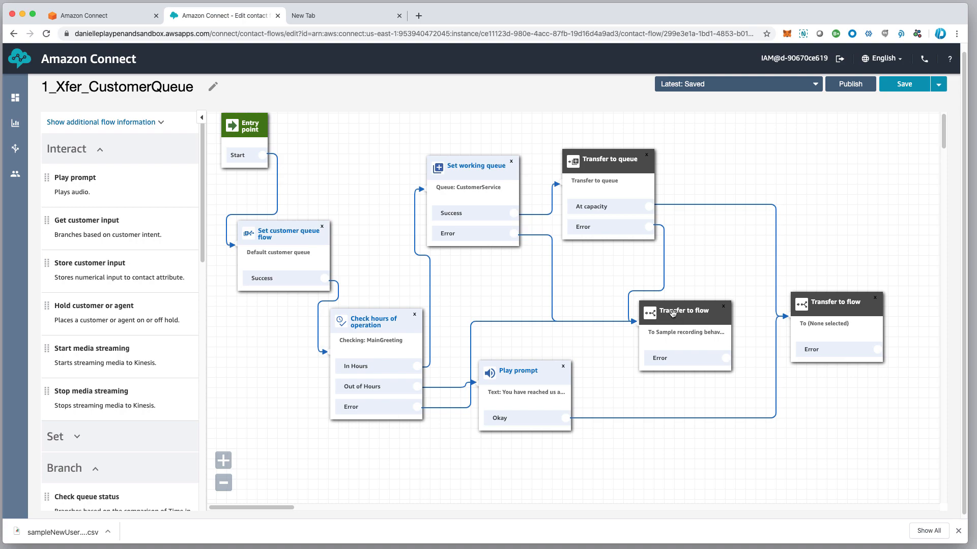
pyautogui.click(905, 87)
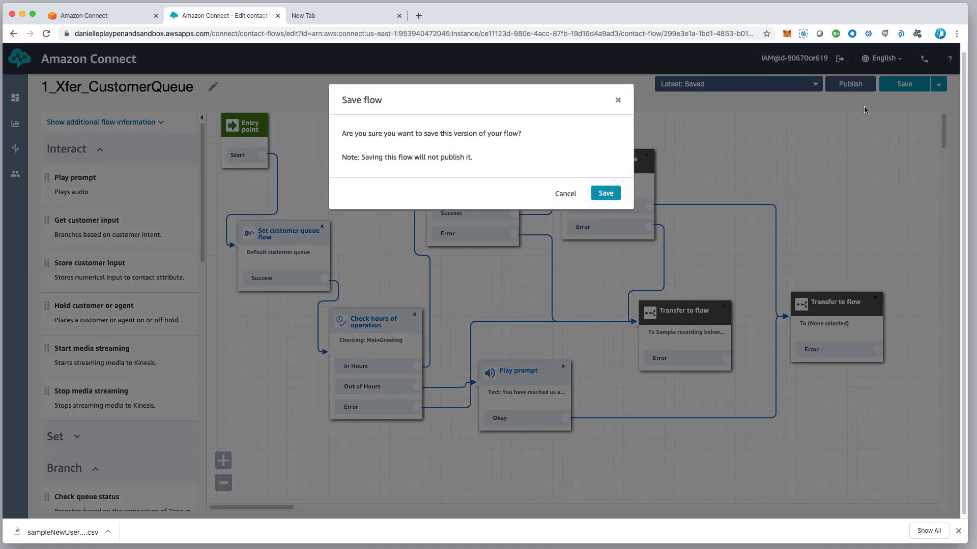
pyautogui.click(607, 194)
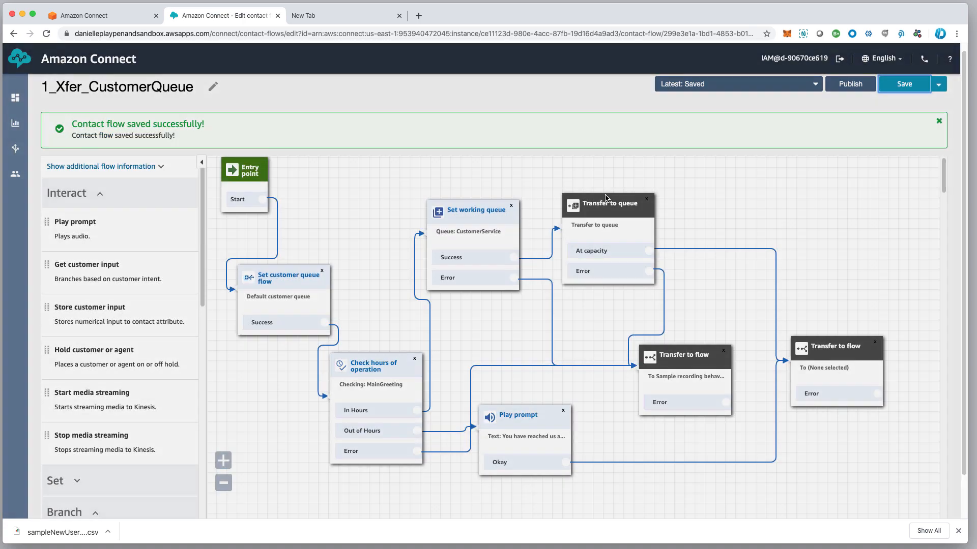
# Start a new contact flow from the Contact flows list
pyautogui.moveTo(18, 150)
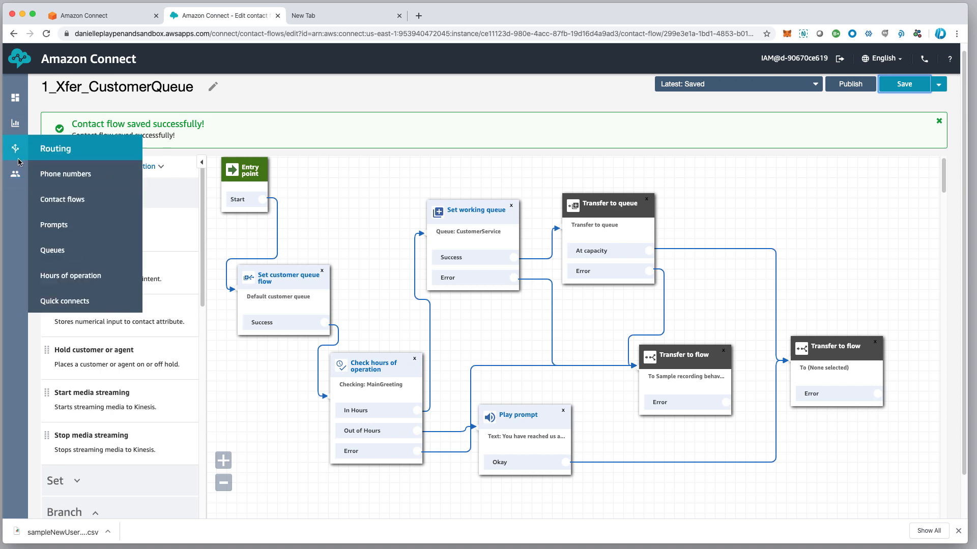
pyautogui.click(74, 203)
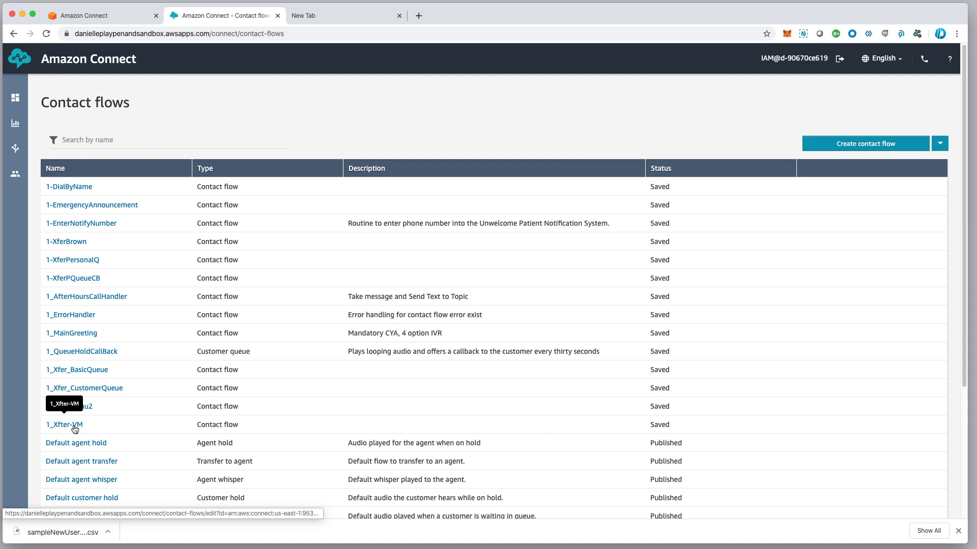
pyautogui.click(877, 147)
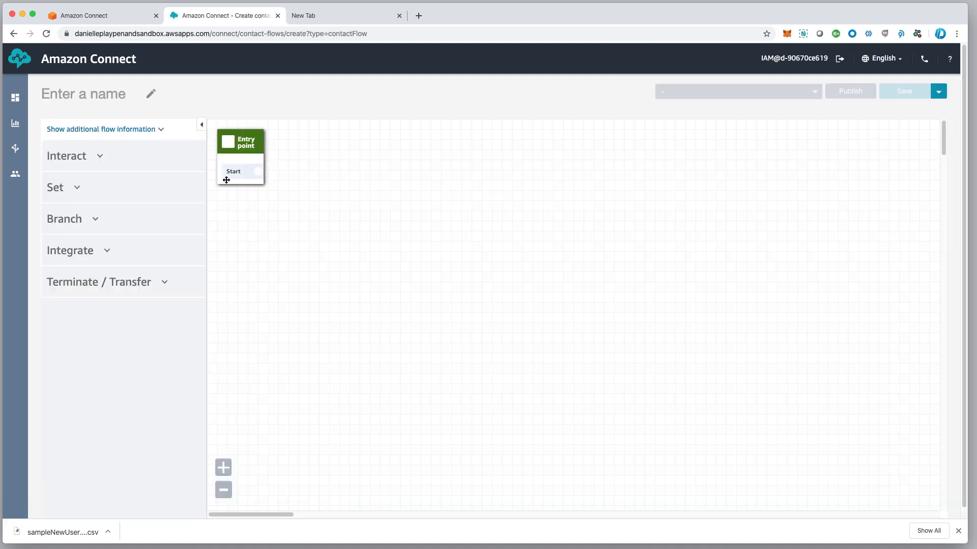
# Connect Start to a new Play prompt with a text-to-speech system-outage and message-center hold message
pyautogui.click(98, 159)
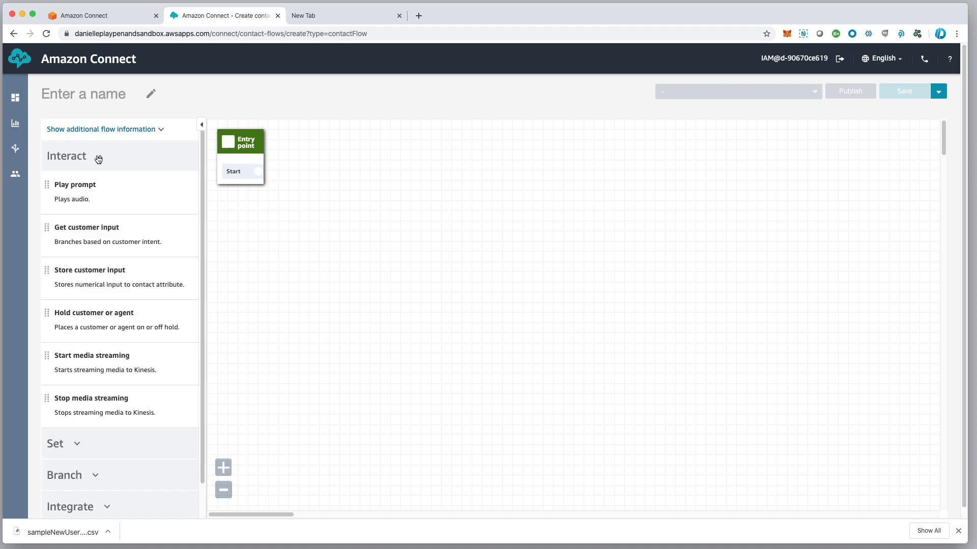
pyautogui.moveTo(75, 201); pyautogui.dragTo(361, 195)
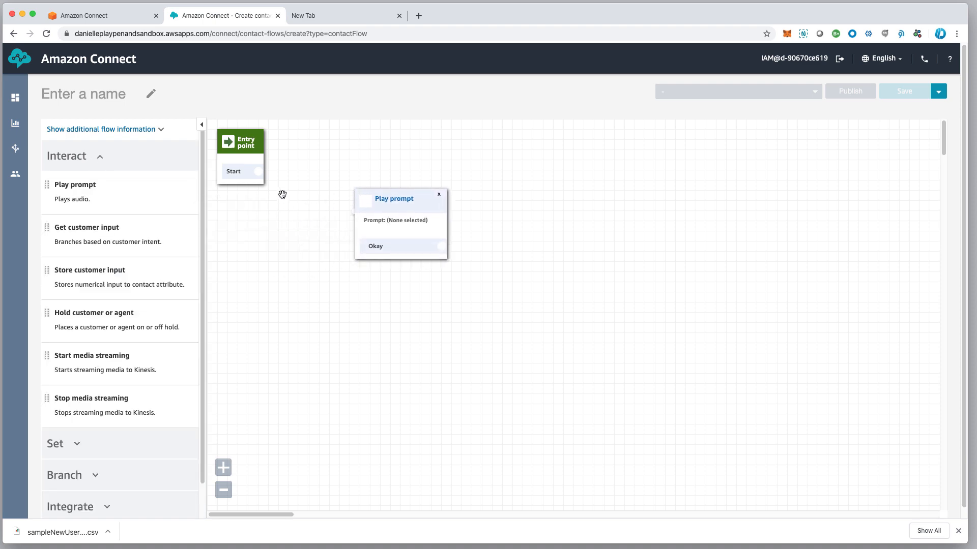
pyautogui.moveTo(259, 171); pyautogui.dragTo(386, 192)
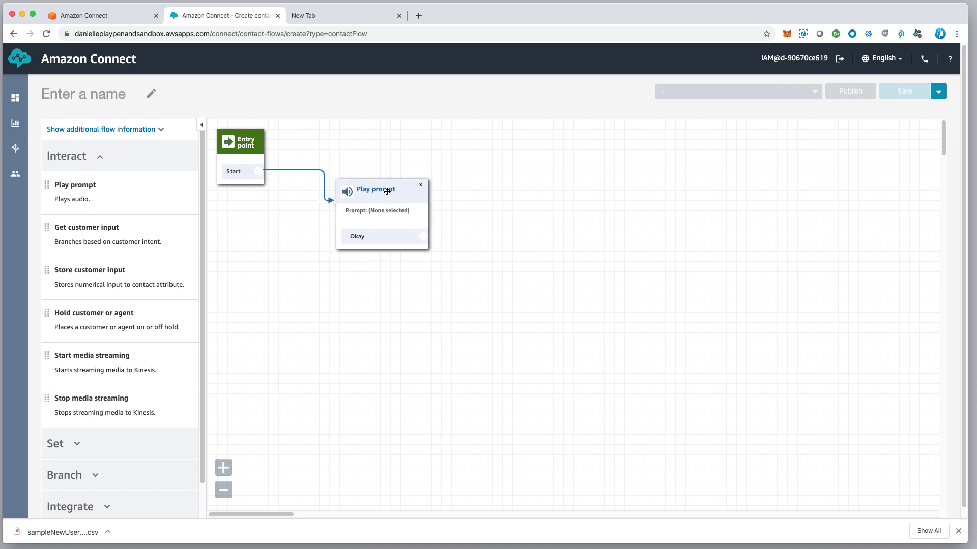
pyautogui.click(388, 192)
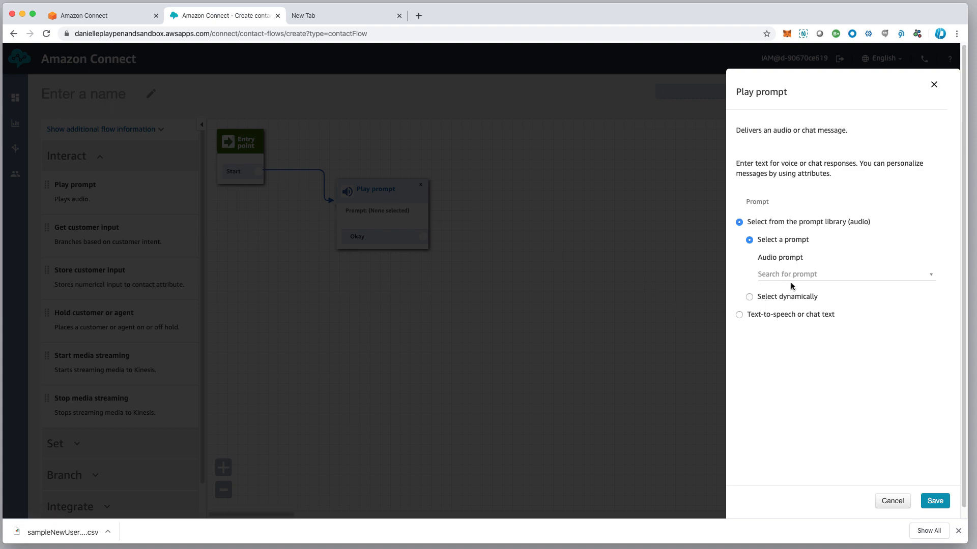
pyautogui.click(739, 316)
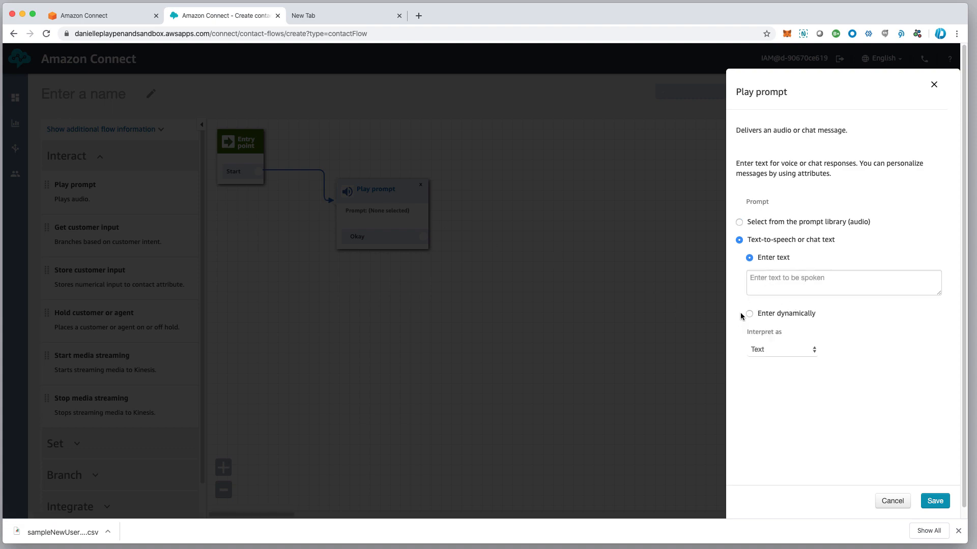
pyautogui.click(774, 279)
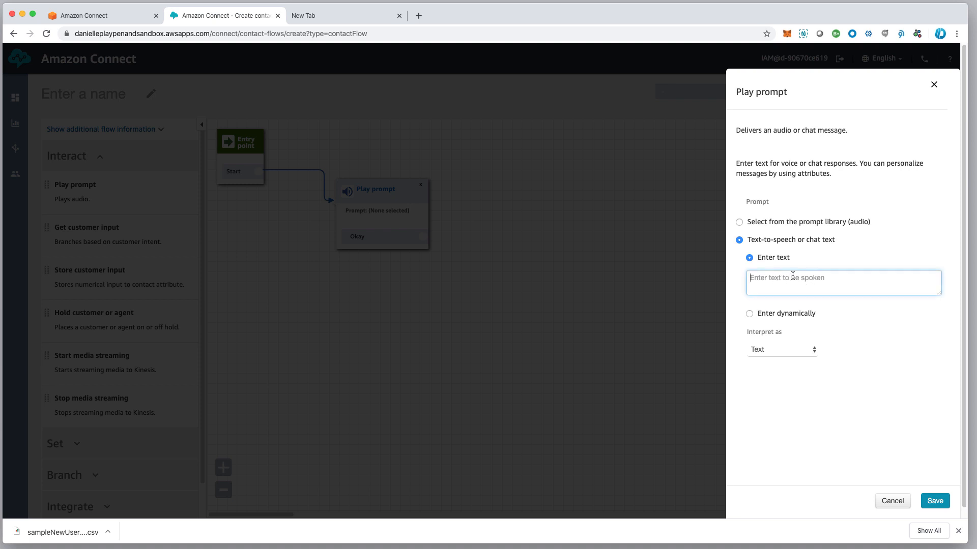
pyautogui.write('W')
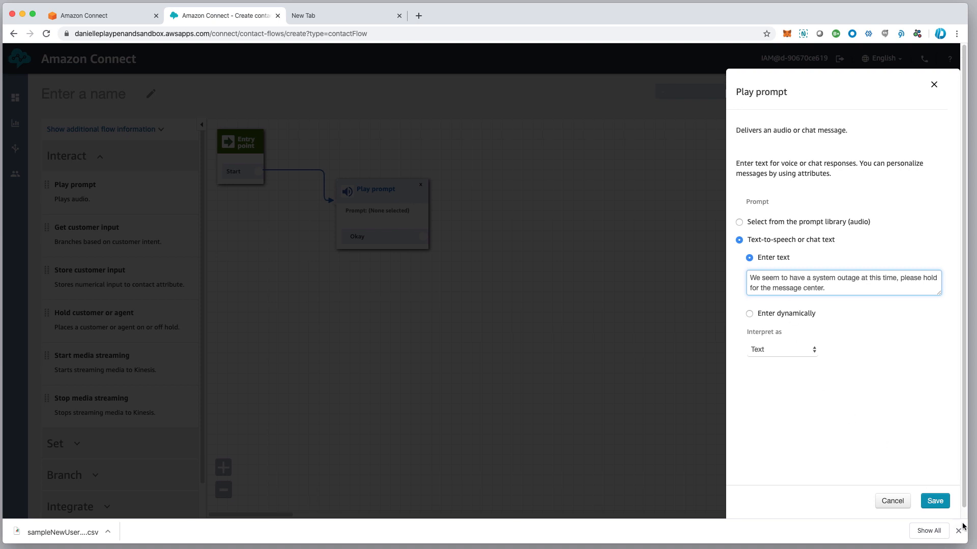
pyautogui.click(935, 501)
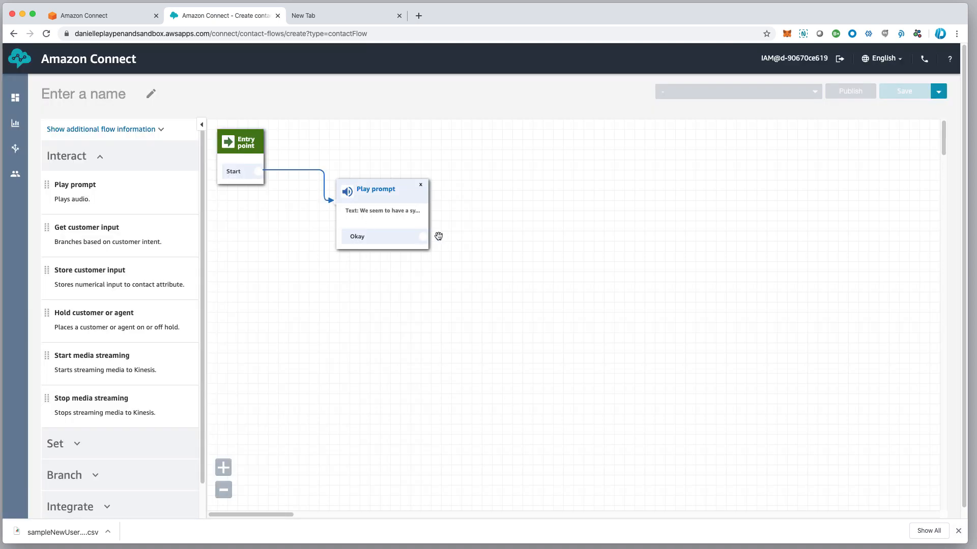
# Lower the Play prompt block slightly, then name the flow 'ErrorHandler' and save it
pyautogui.moveTo(390, 191); pyautogui.dragTo(381, 217)
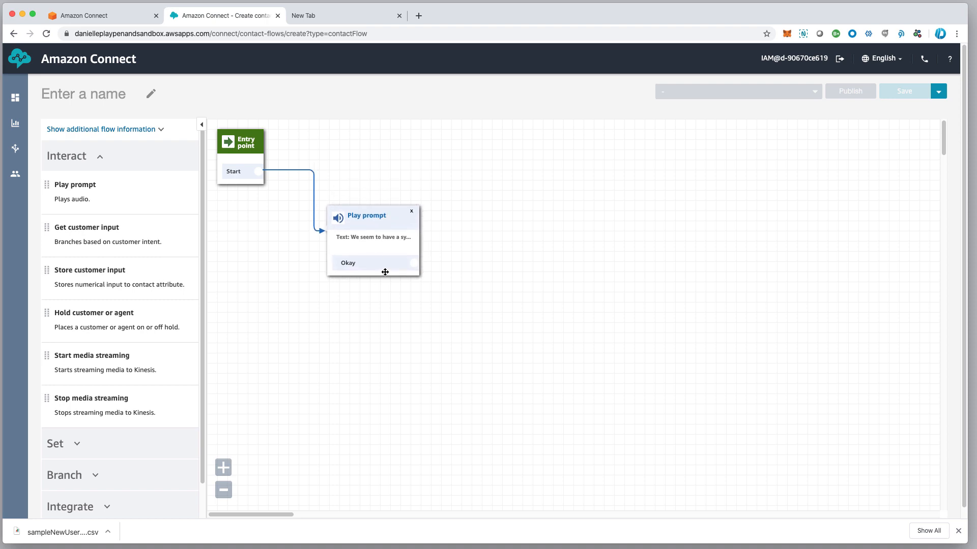
pyautogui.scroll(-1, 380, 273)
pyautogui.scroll(1, 390, 244)
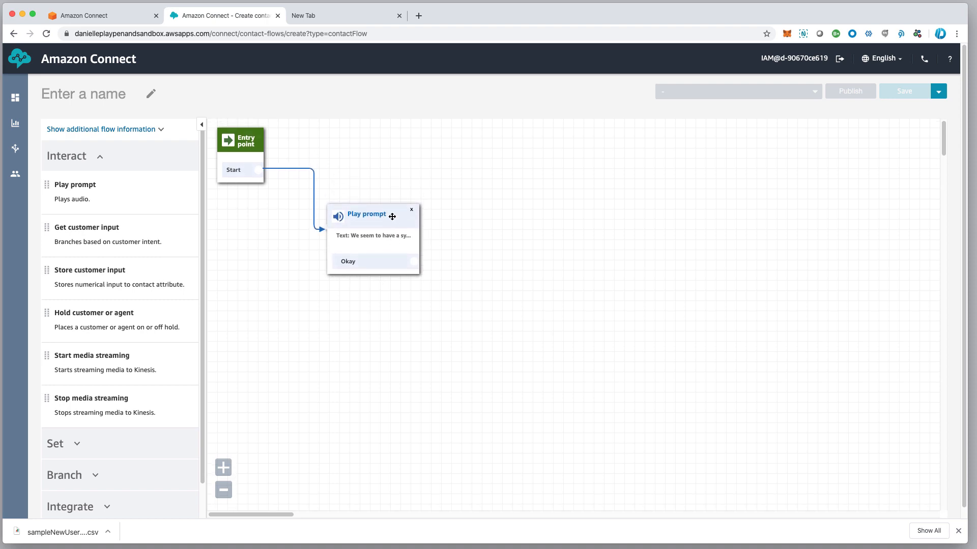
pyautogui.click(62, 88)
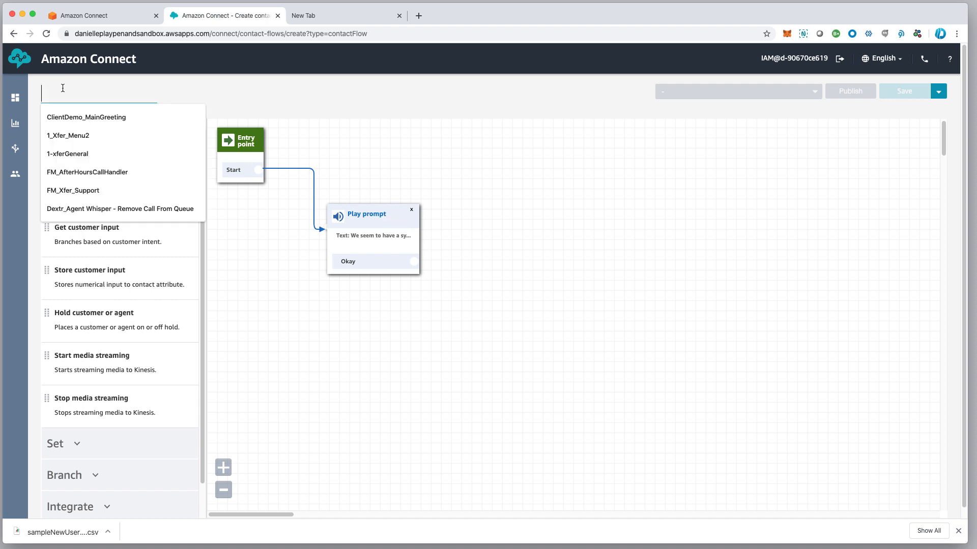
pyautogui.write('X')
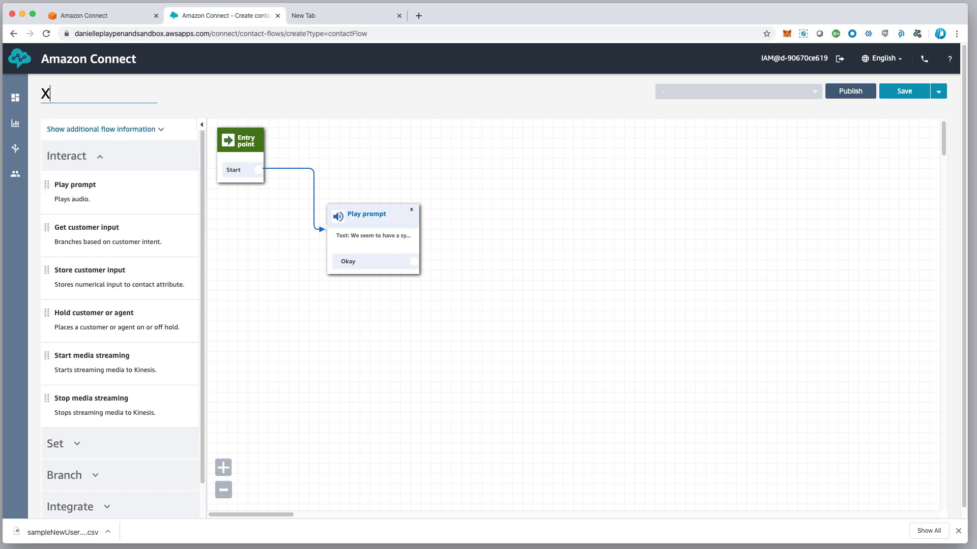
pyautogui.write('tre-V')
pyautogui.press('BackSpace')
pyautogui.press('BackSpace')
pyautogui.press('BackSpace')
pyautogui.press('BackSpace')
pyautogui.write('f')
pyautogui.write('er')
pyautogui.write('r')
pyautogui.press('BackSpace')
pyautogui.press('BackSpace')
pyautogui.write('ErrorHandler')
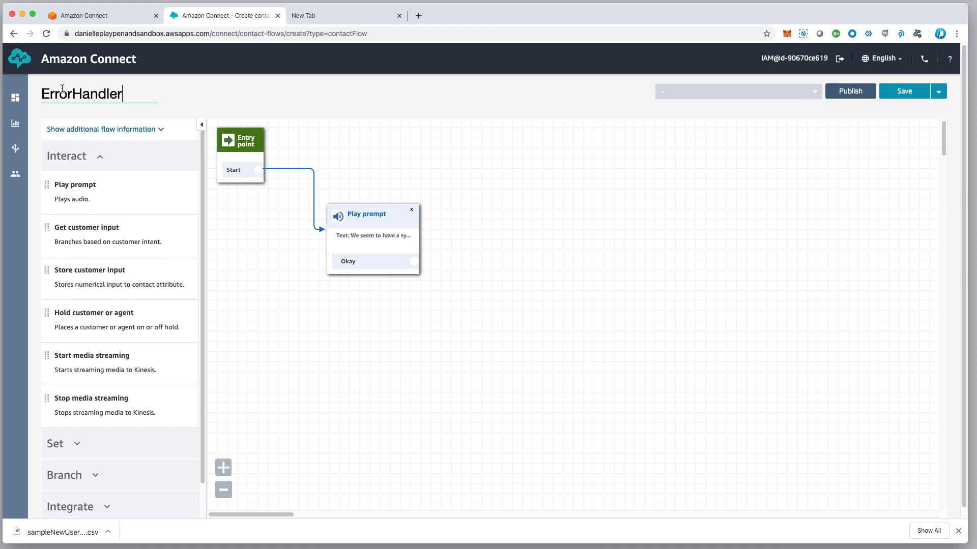
pyautogui.scroll(-1, 293, 409)
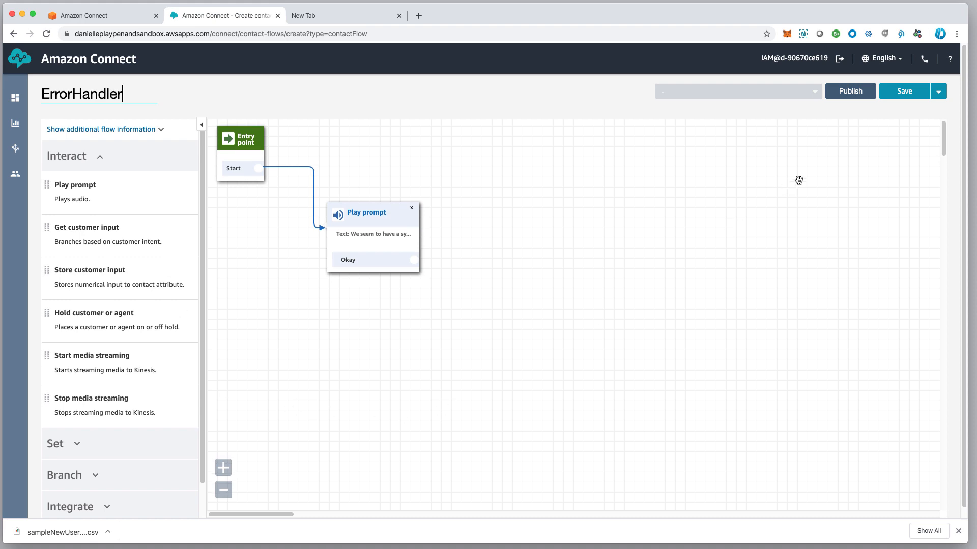
pyautogui.click(902, 95)
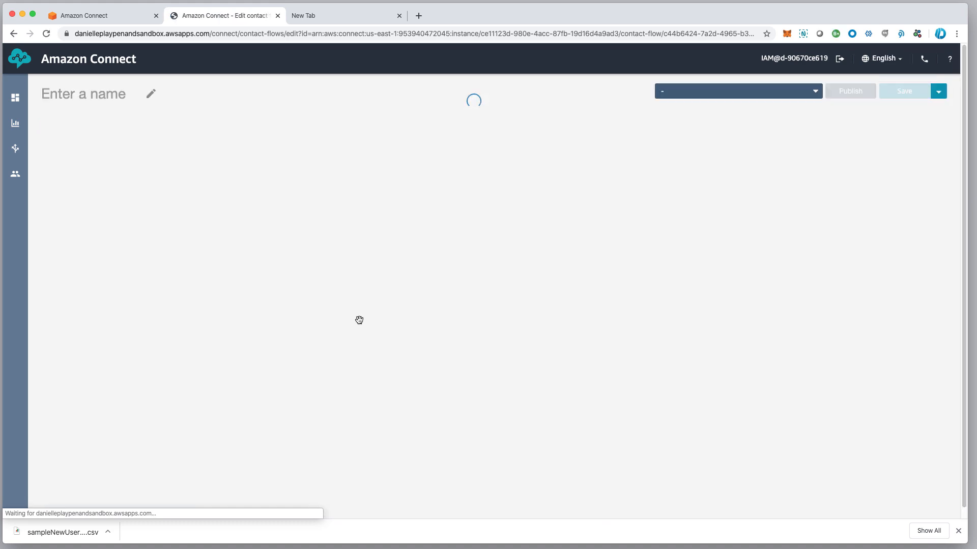
# Open the 1_Xfter-VM contact flow and shift its Play prompt block left and down
pyautogui.moveTo(17, 190)
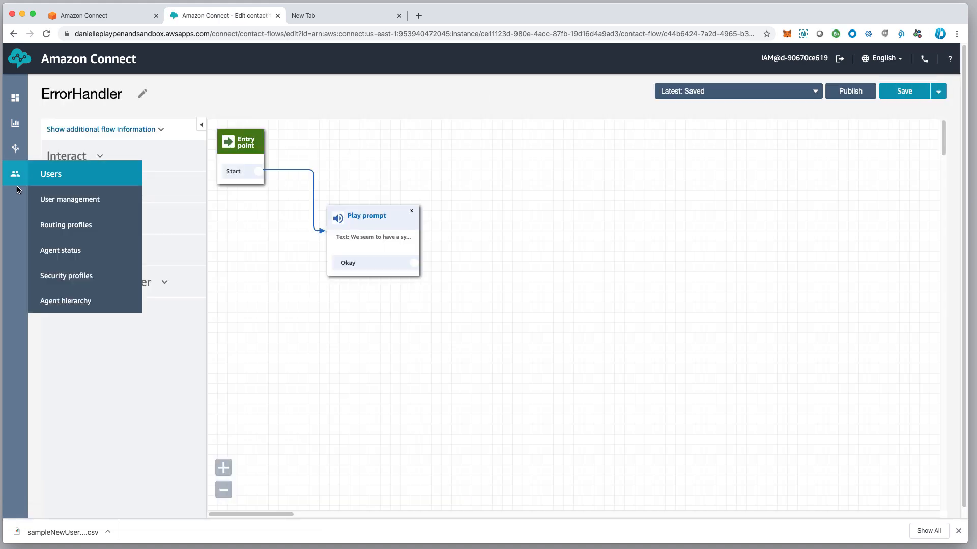
pyautogui.moveTo(15, 148)
pyautogui.click(57, 200)
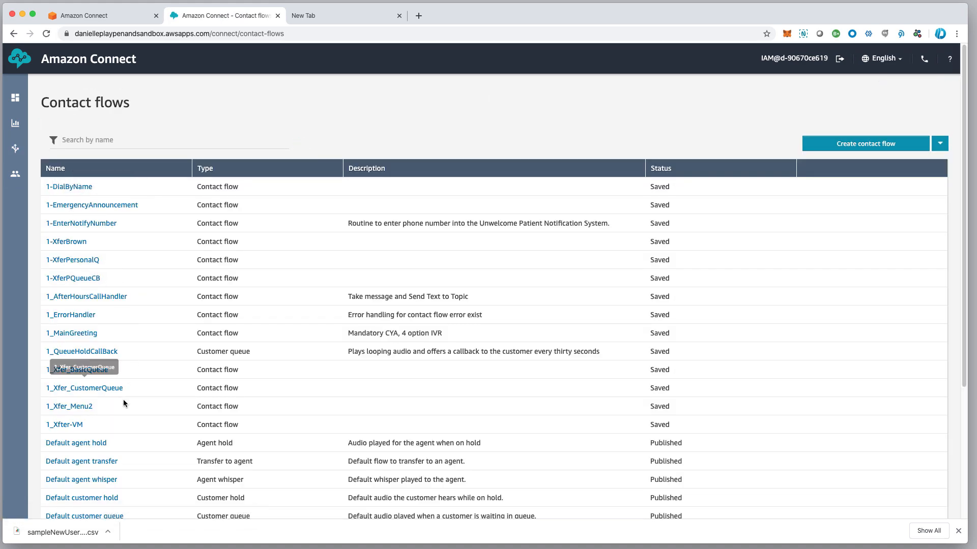
pyautogui.click(69, 427)
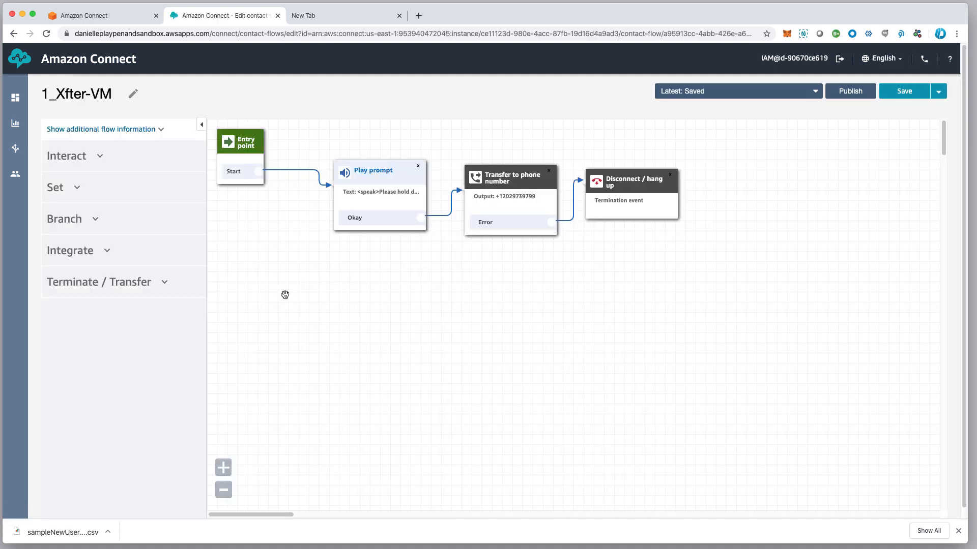
pyautogui.moveTo(385, 169); pyautogui.dragTo(358, 185)
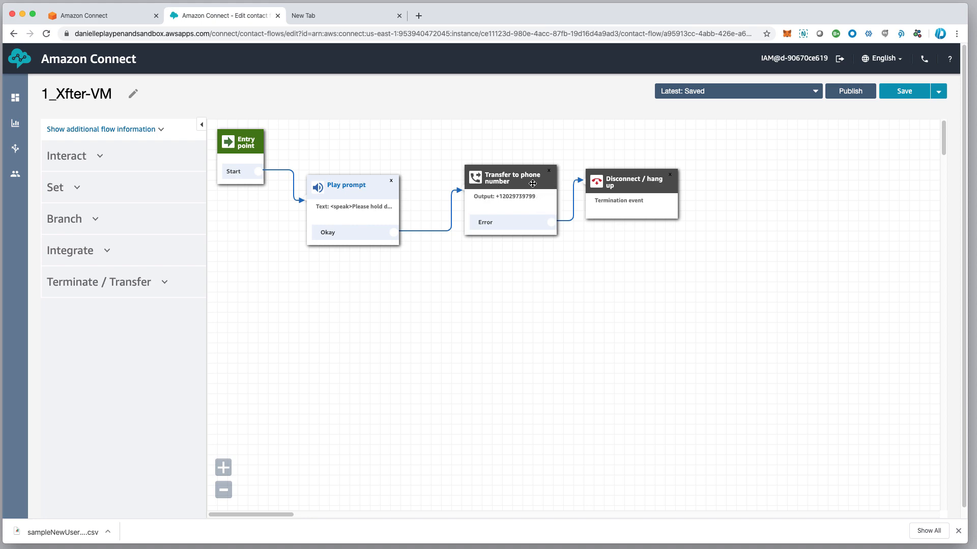
# Review the Play prompt's SSML message-center text without changes, then reposition the Transfer to phone number block
pyautogui.click(354, 191)
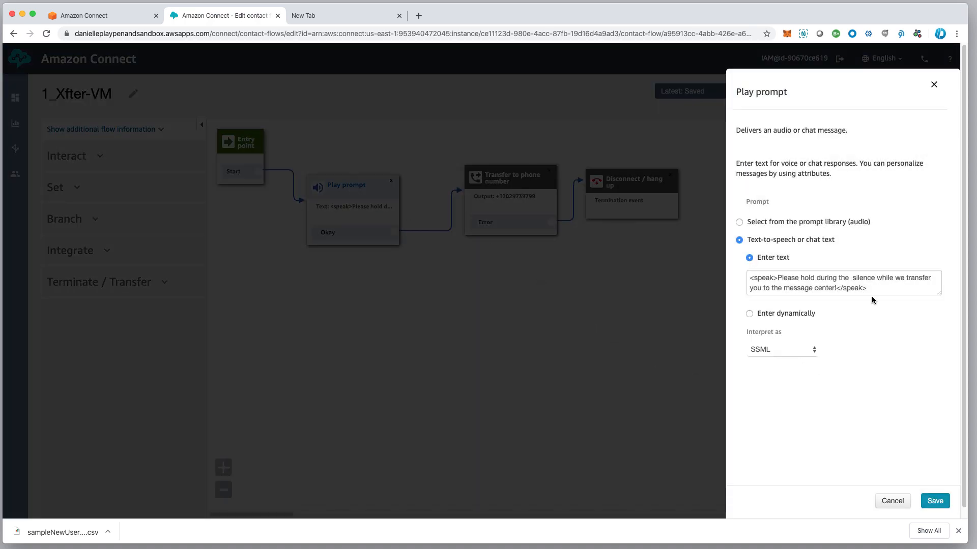
pyautogui.moveTo(940, 298)
pyautogui.mouseDown()
pyautogui.moveTo(938, 312)
pyautogui.moveTo(940, 302)
pyautogui.mouseUp()
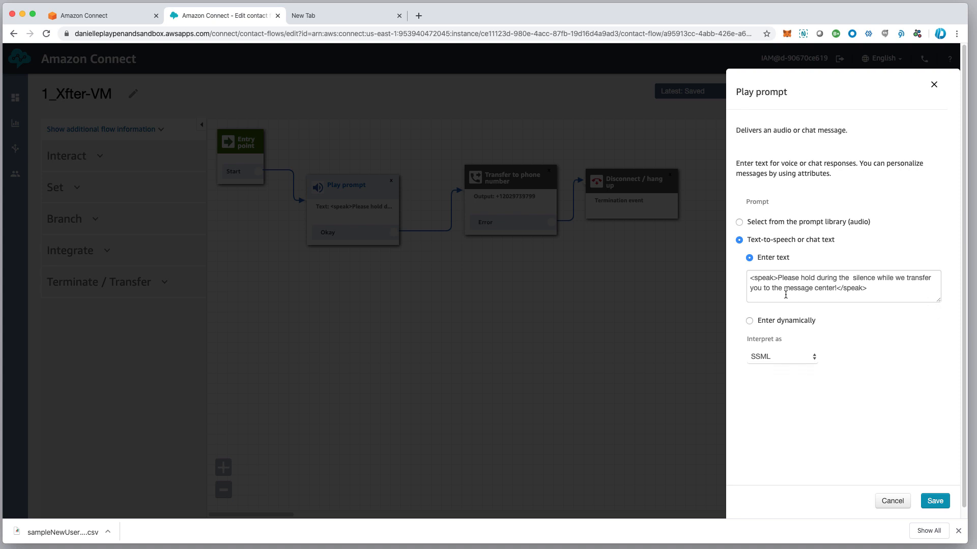
pyautogui.scroll(-1, 814, 284)
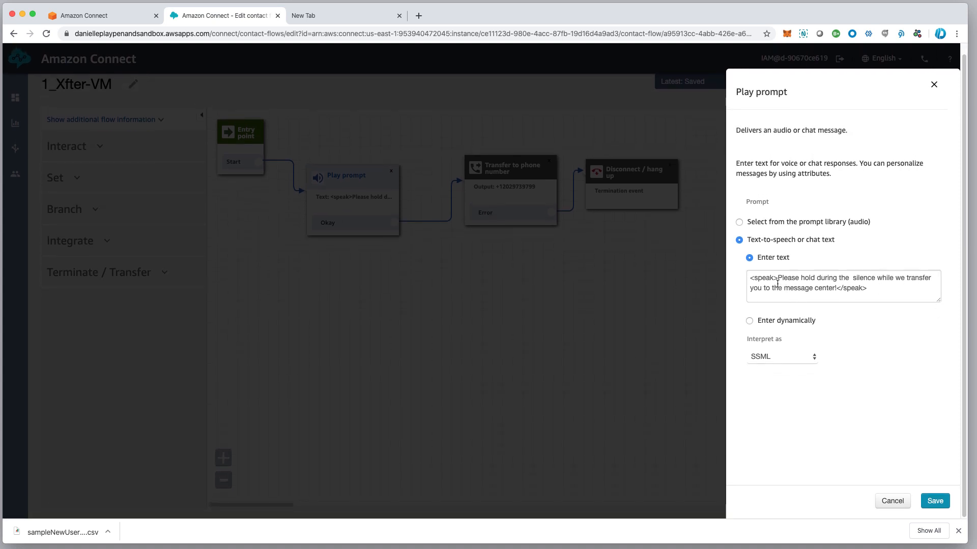
pyautogui.click(782, 361)
pyautogui.click(782, 358)
pyautogui.click(900, 503)
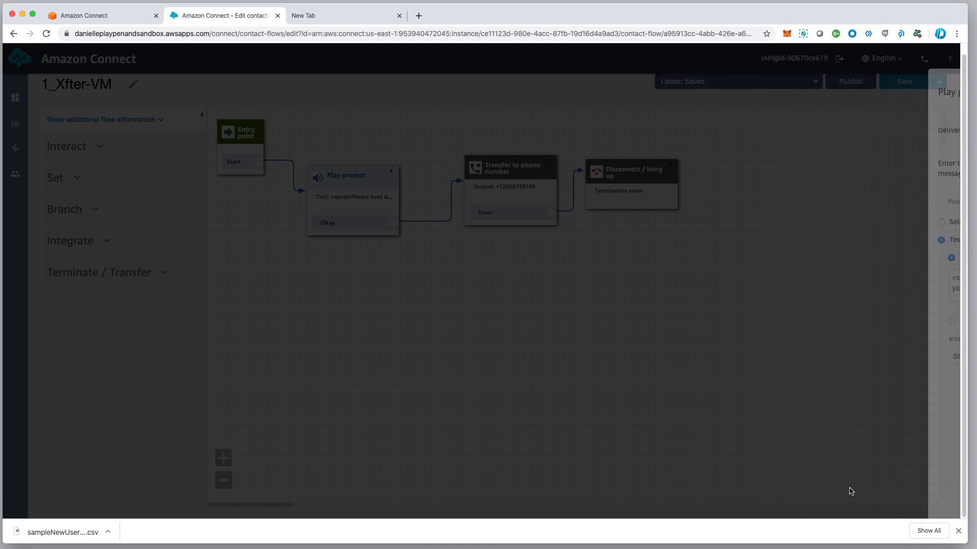
pyautogui.moveTo(513, 164); pyautogui.dragTo(499, 185)
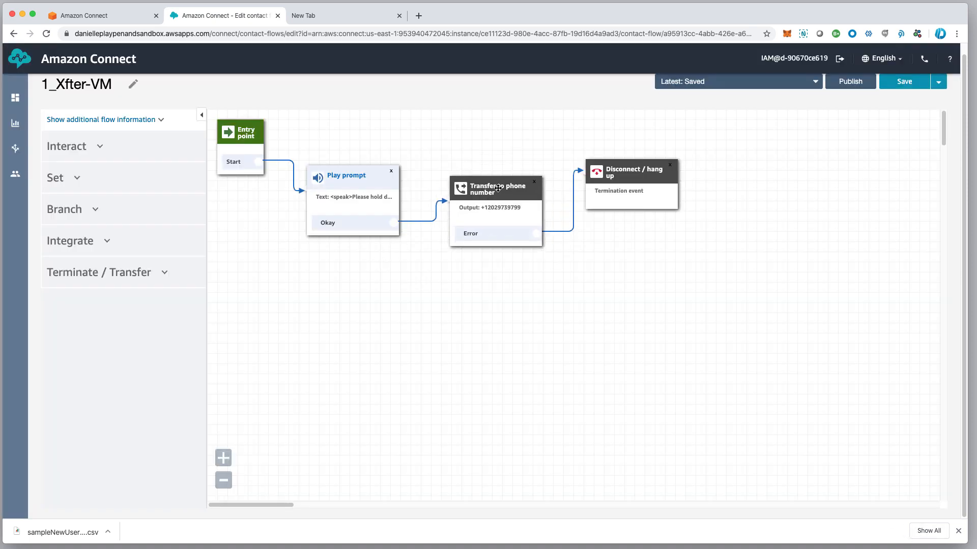
pyautogui.click(126, 272)
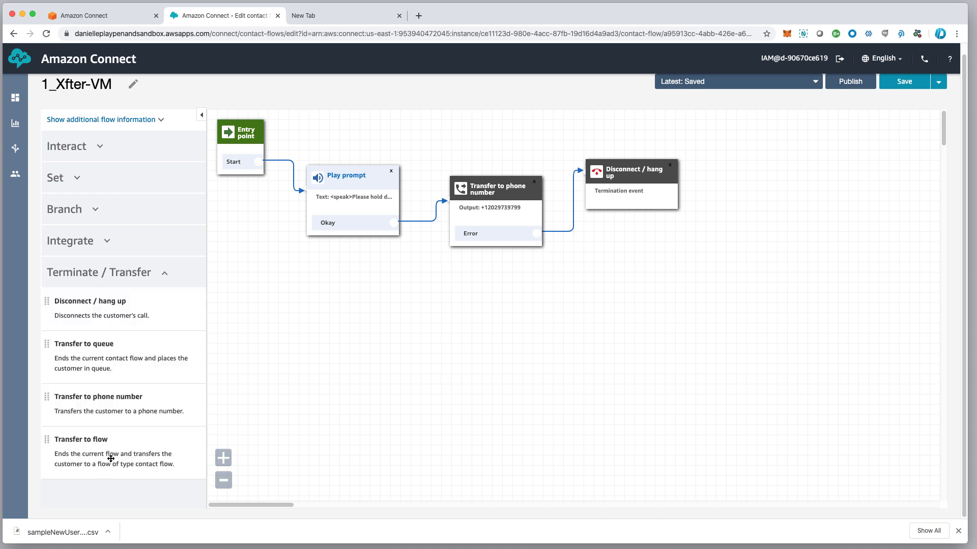
# Replace the phone transfer's number with a new one and set the DTMF digits to ,,115
pyautogui.click(507, 195)
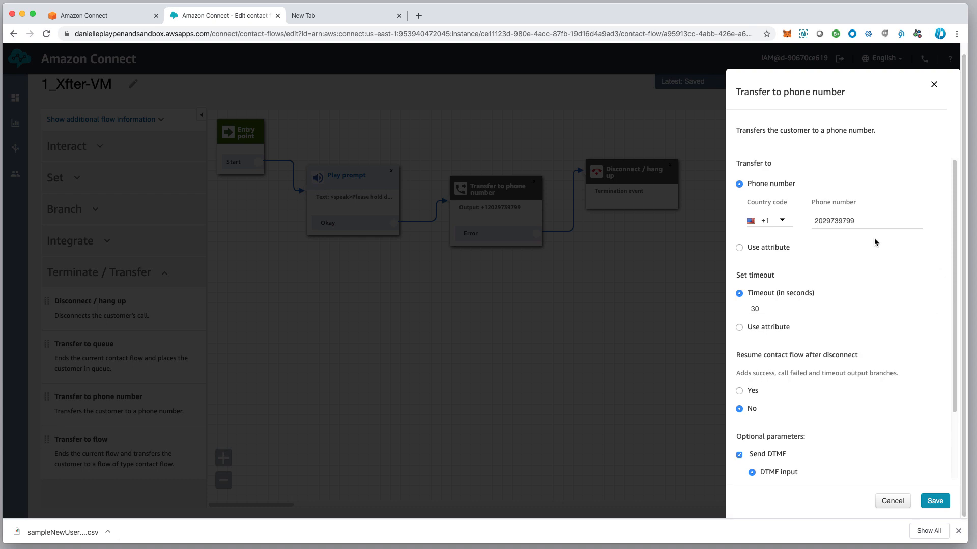
pyautogui.moveTo(873, 225); pyautogui.dragTo(813, 227)
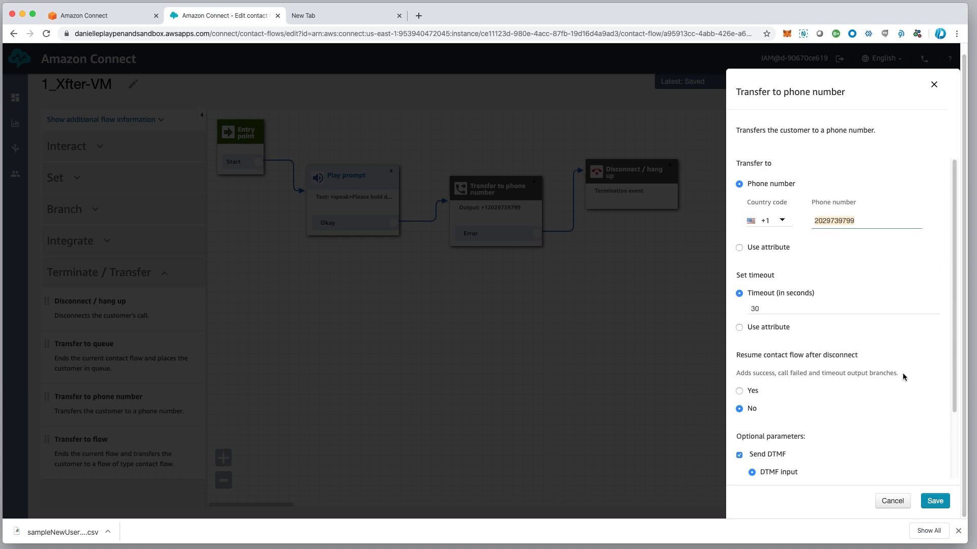
pyautogui.scroll(-3, 816, 422)
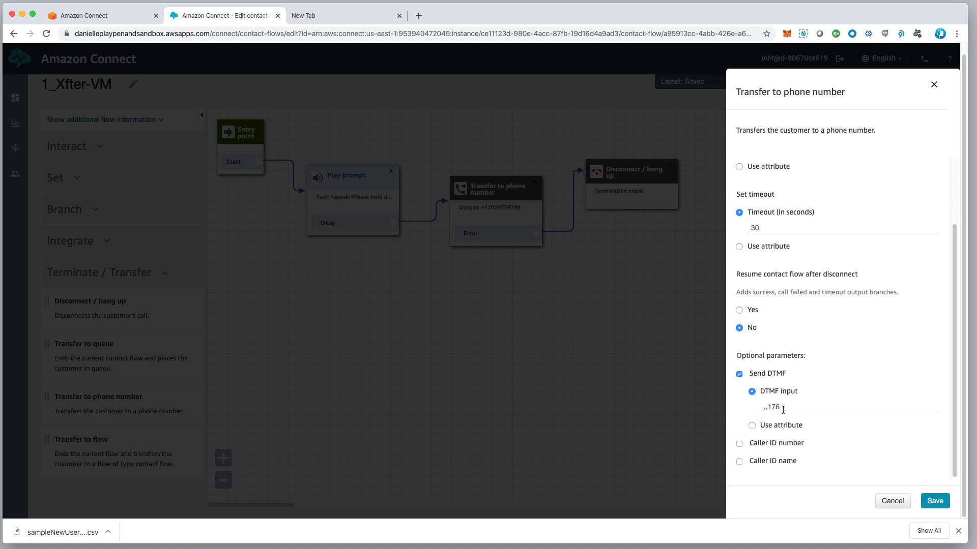
pyautogui.moveTo(784, 408); pyautogui.dragTo(745, 407)
pyautogui.write(',,')
# Change the transfer timeout from 30 to 45 seconds, leave caller ID off, and save
pyautogui.scroll(2, 835, 427)
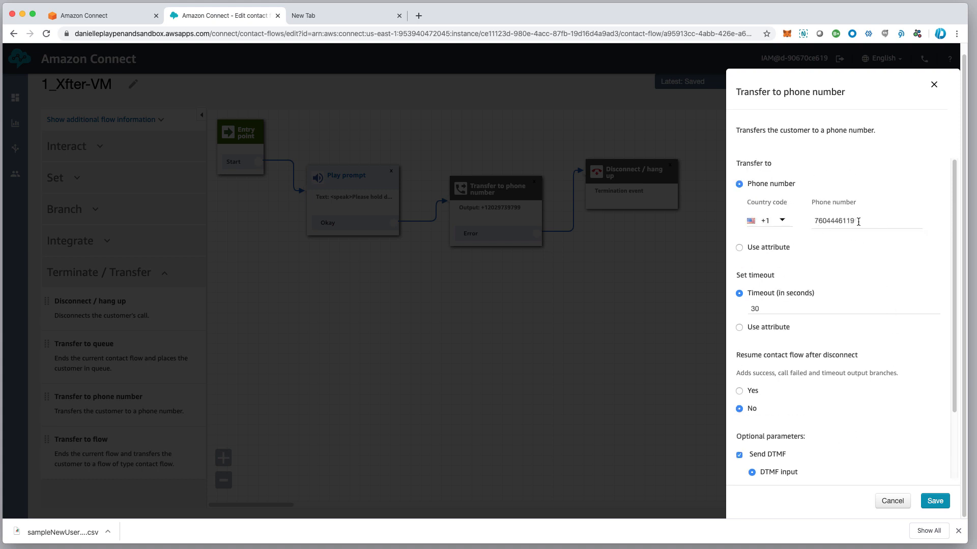
pyautogui.moveTo(774, 305); pyautogui.dragTo(728, 308)
pyautogui.write('45')
pyautogui.scroll(-3, 794, 327)
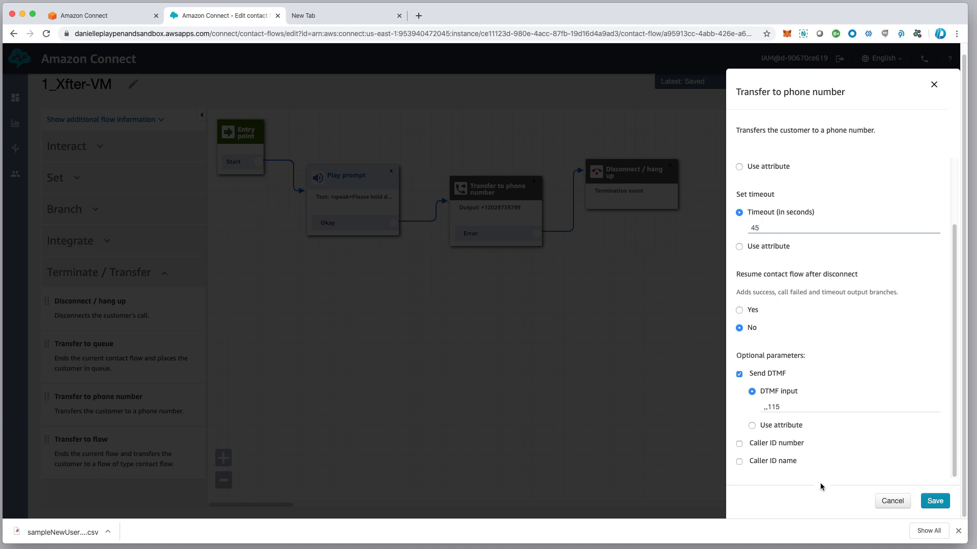
pyautogui.click(740, 446)
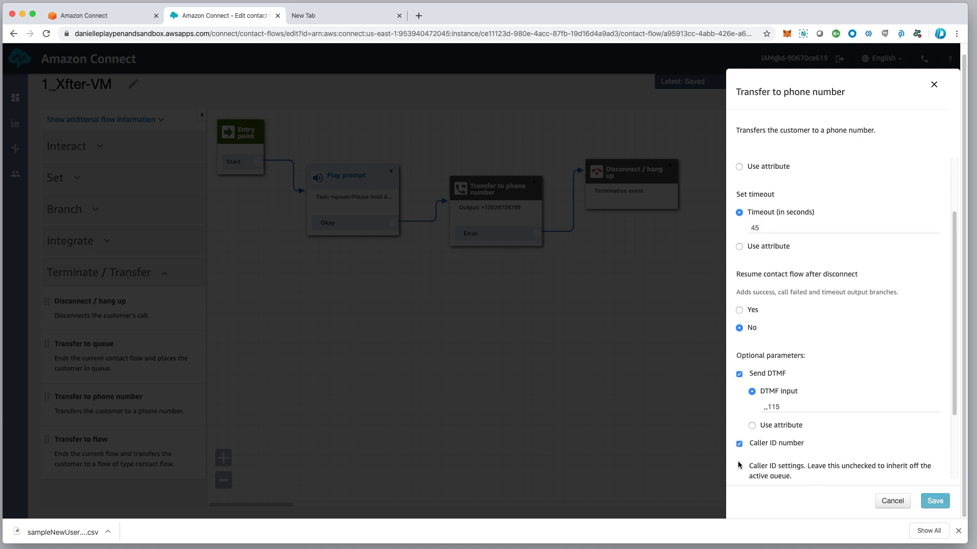
pyautogui.click(739, 445)
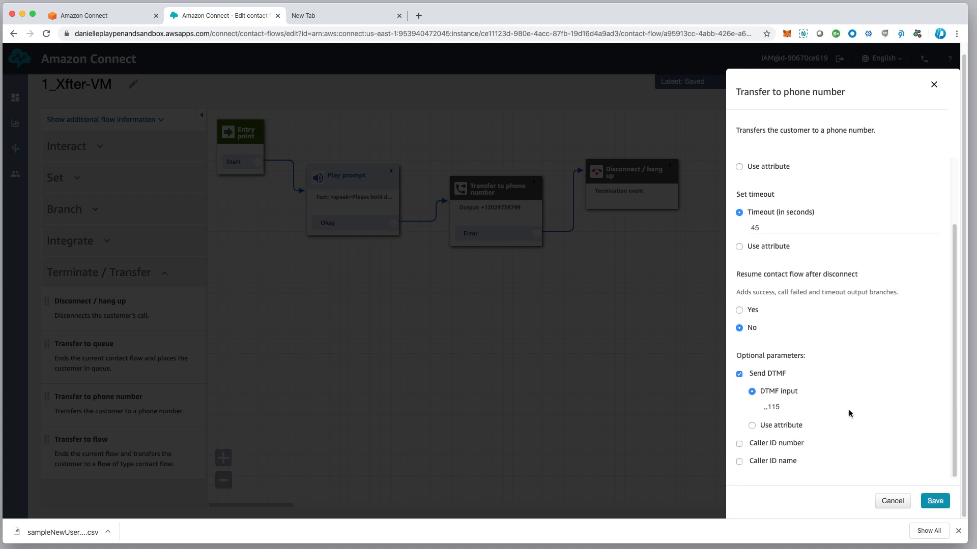
pyautogui.click(935, 501)
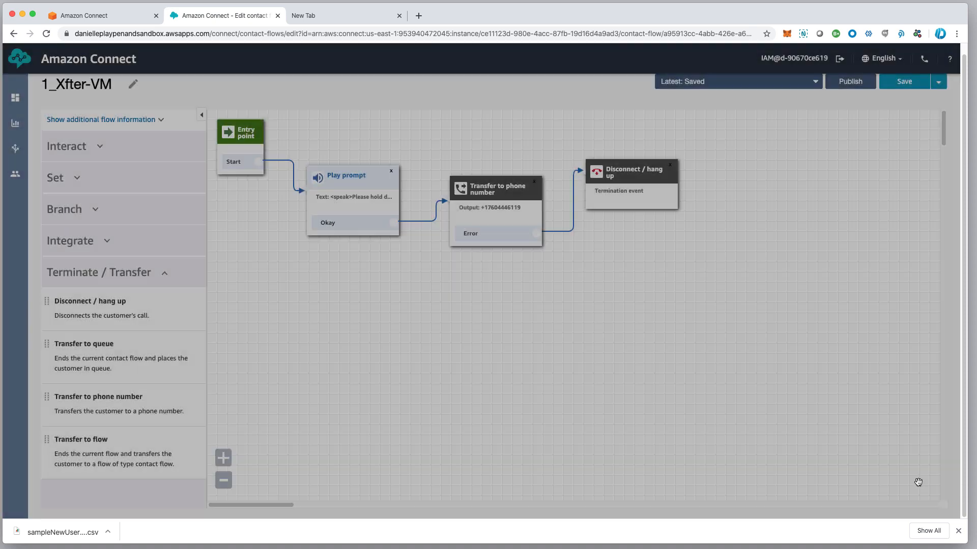
# Space out the Disconnect and Transfer to phone number blocks, then publish 1_Xfter-VM
pyautogui.moveTo(613, 176); pyautogui.dragTo(636, 185)
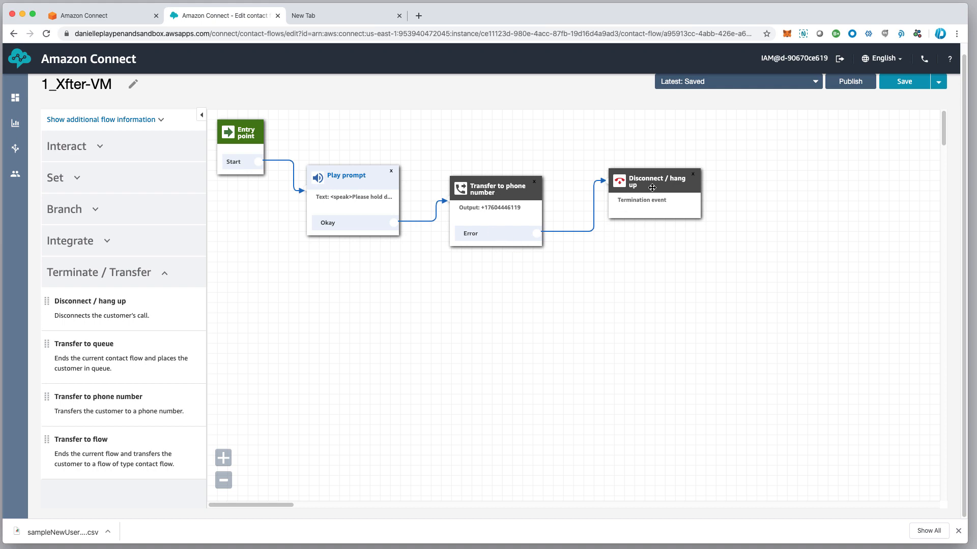
pyautogui.moveTo(651, 188); pyautogui.dragTo(663, 193)
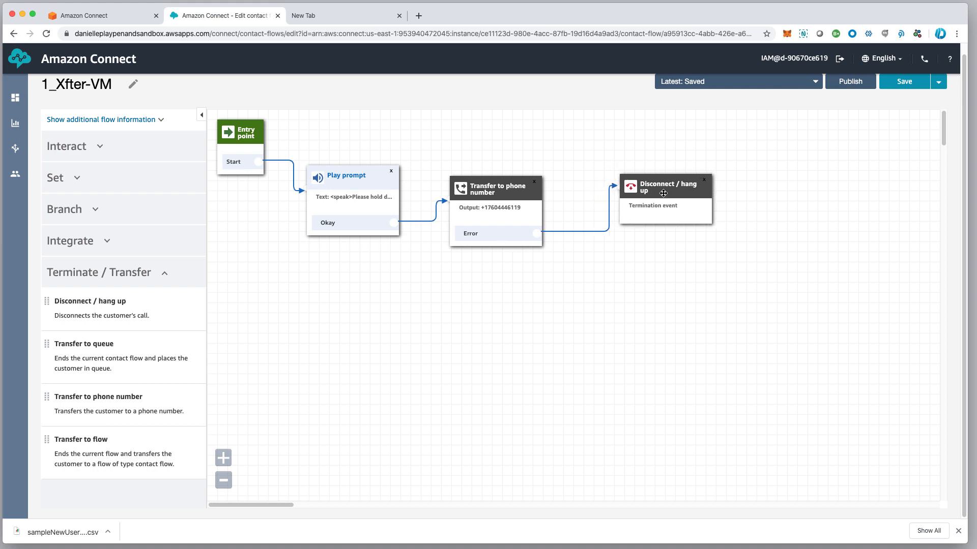
pyautogui.moveTo(512, 203); pyautogui.dragTo(523, 210)
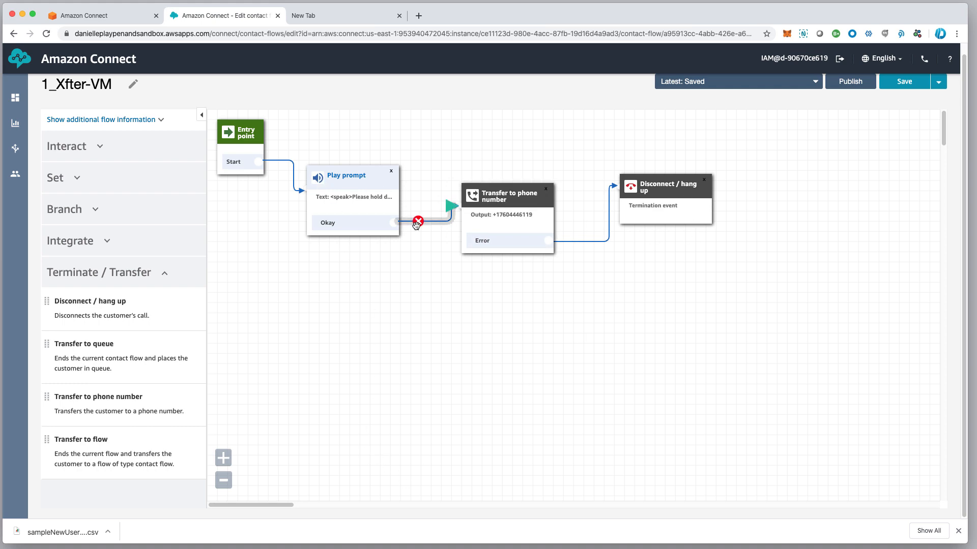
pyautogui.click(850, 82)
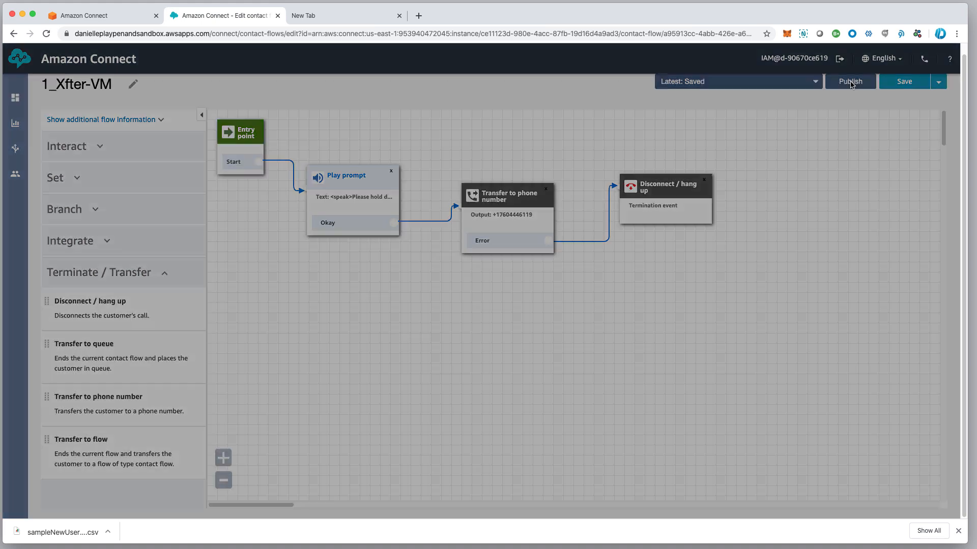
pyautogui.click(606, 205)
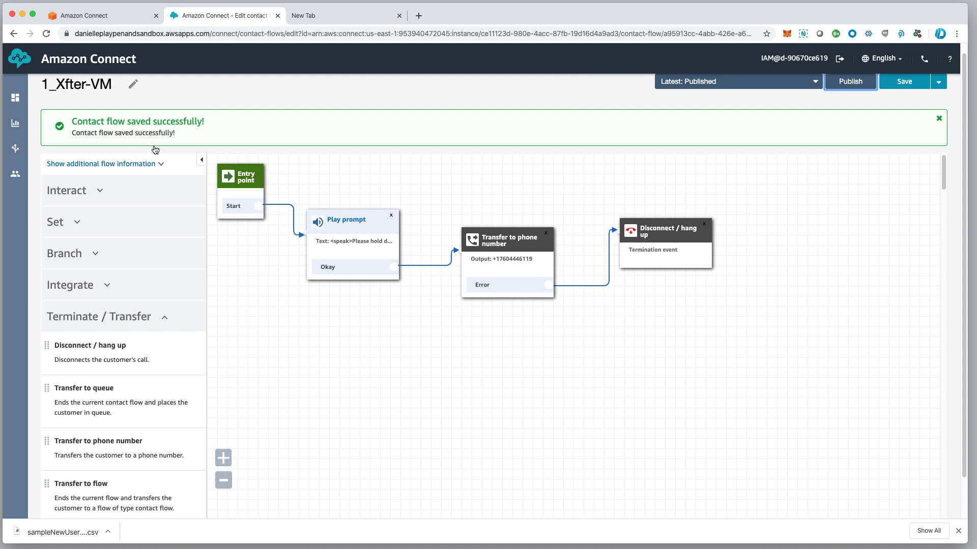
# Open the 1_ErrorHandler contact flow from the Contact flows list
pyautogui.moveTo(19, 153)
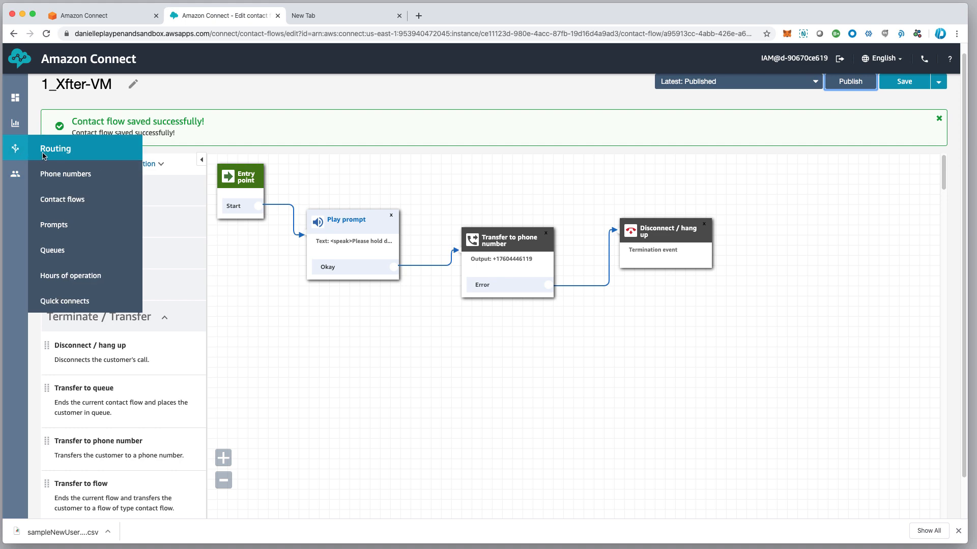
pyautogui.click(63, 199)
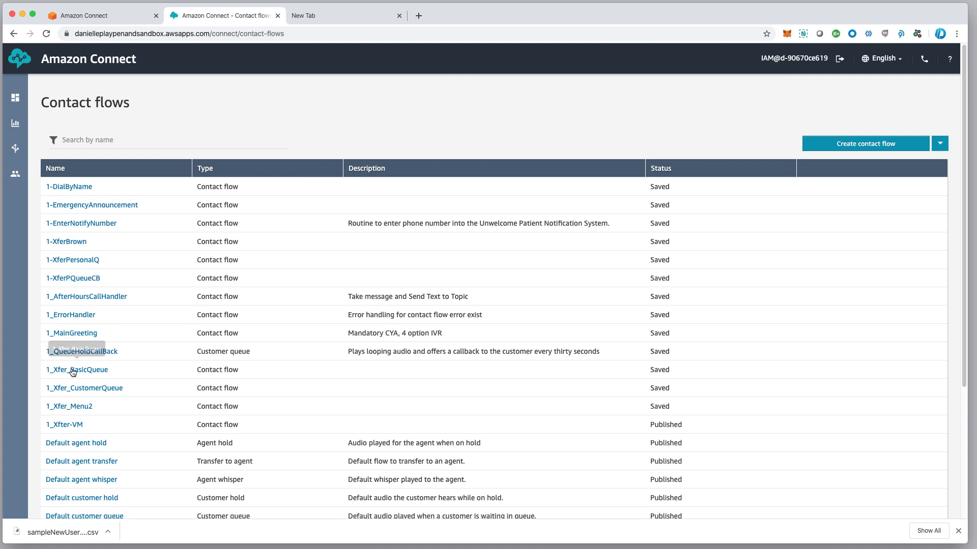
pyautogui.click(79, 316)
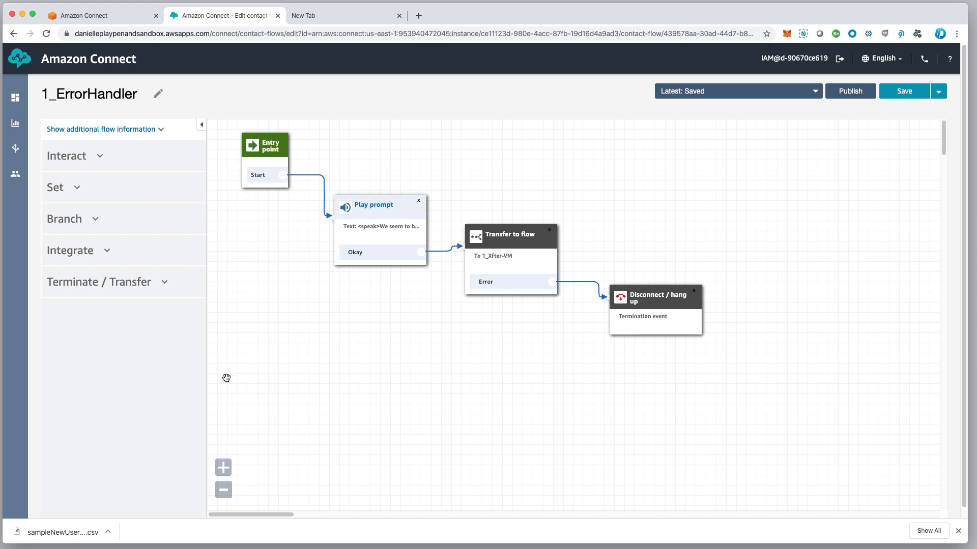
# Keep 1_Xfter-VM as the Transfer to flow target, save, and line up the transfer and hang-up blocks
pyautogui.click(517, 232)
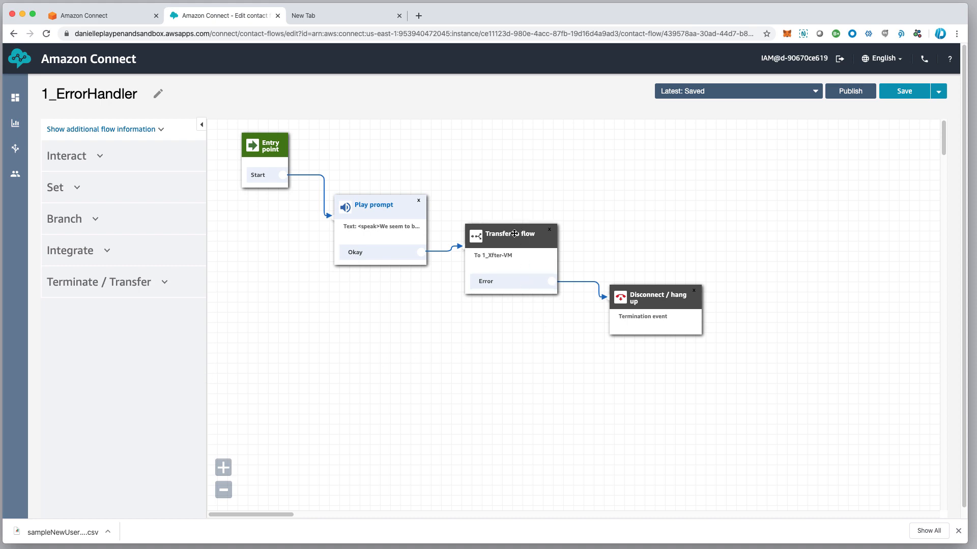
pyautogui.click(510, 239)
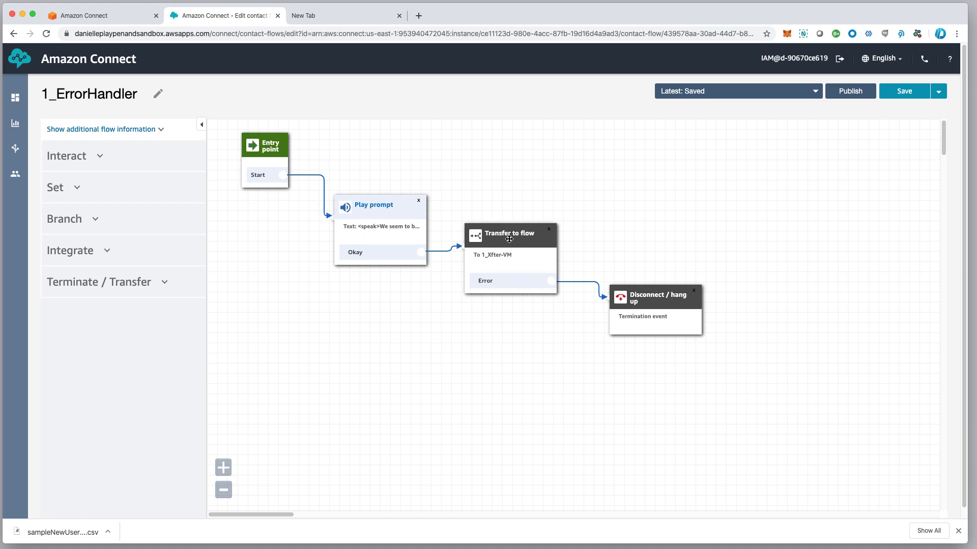
pyautogui.click(520, 237)
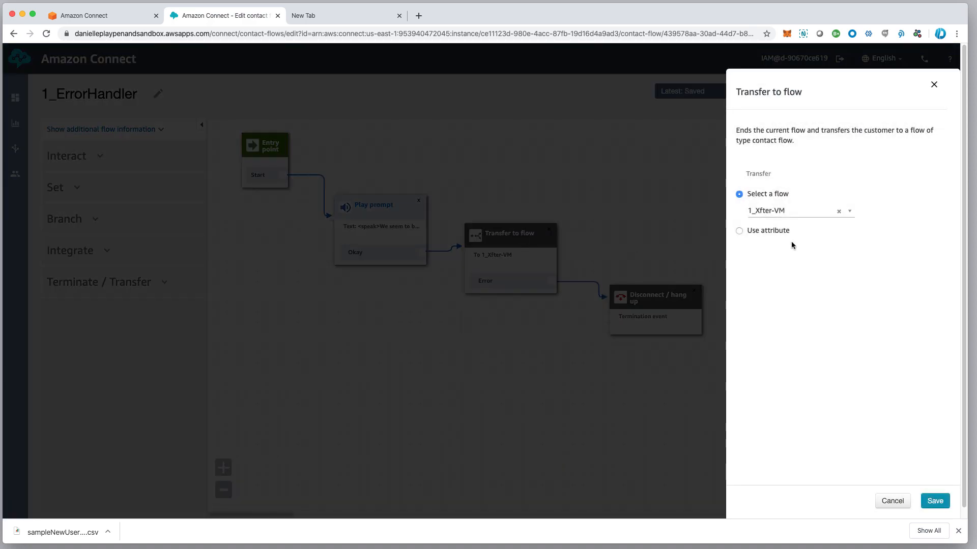
pyautogui.click(805, 213)
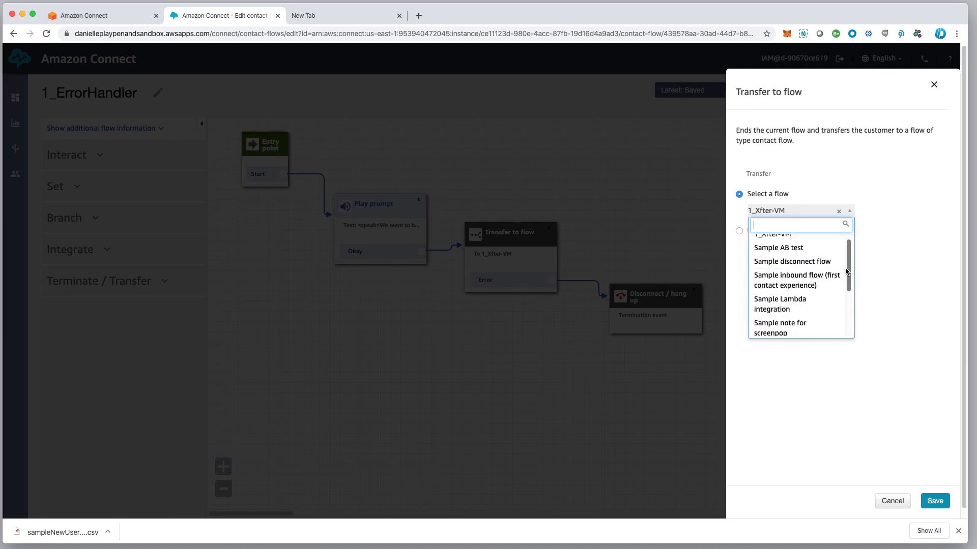
pyautogui.moveTo(847, 272); pyautogui.dragTo(845, 211)
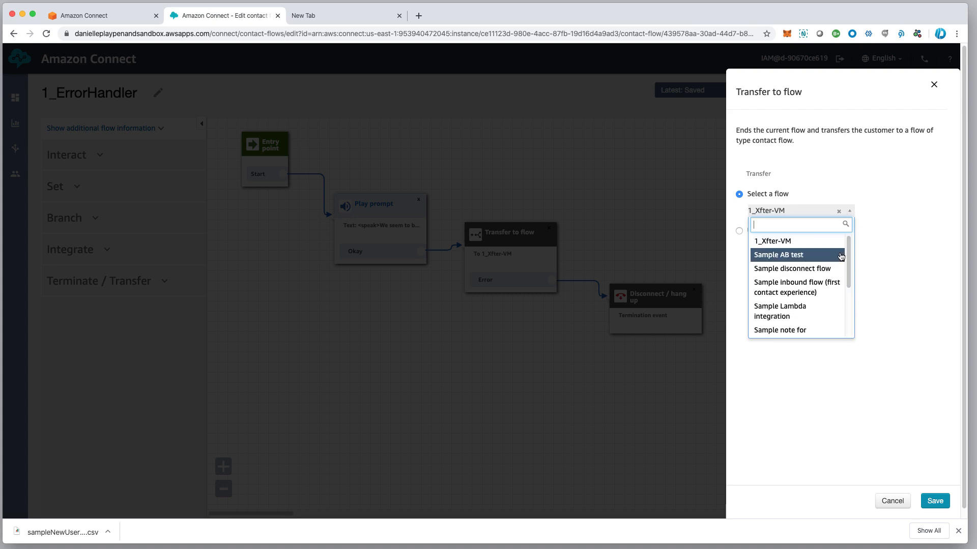
pyautogui.click(790, 244)
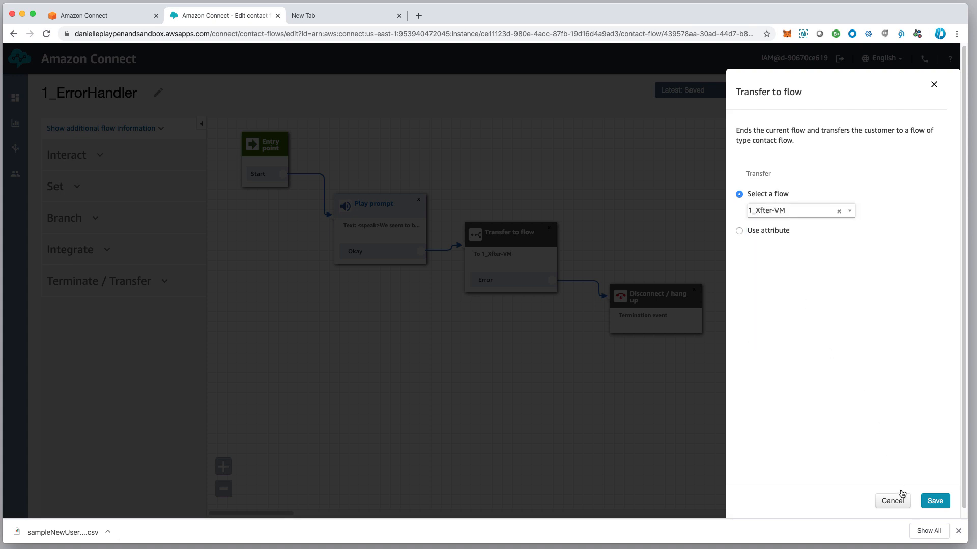
pyautogui.click(940, 503)
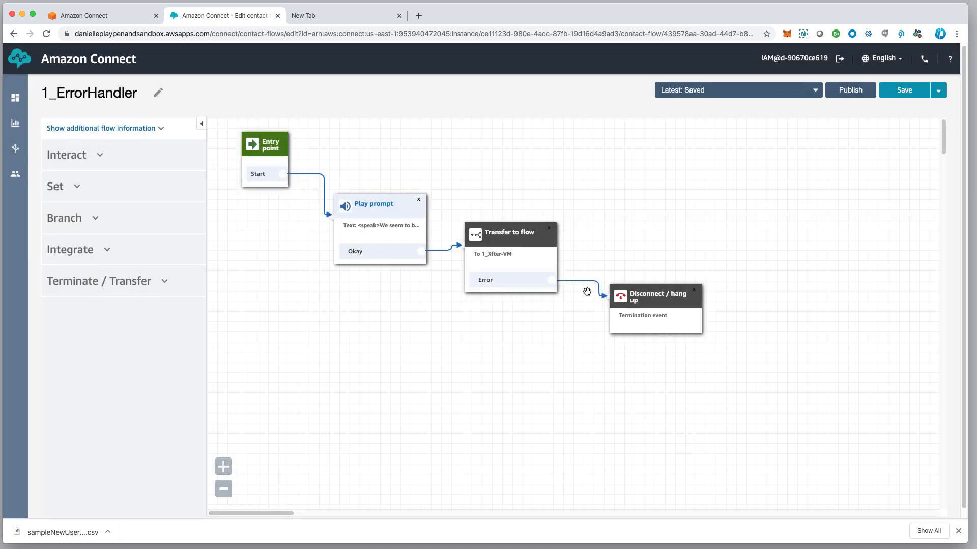
pyautogui.moveTo(519, 239); pyautogui.dragTo(529, 238)
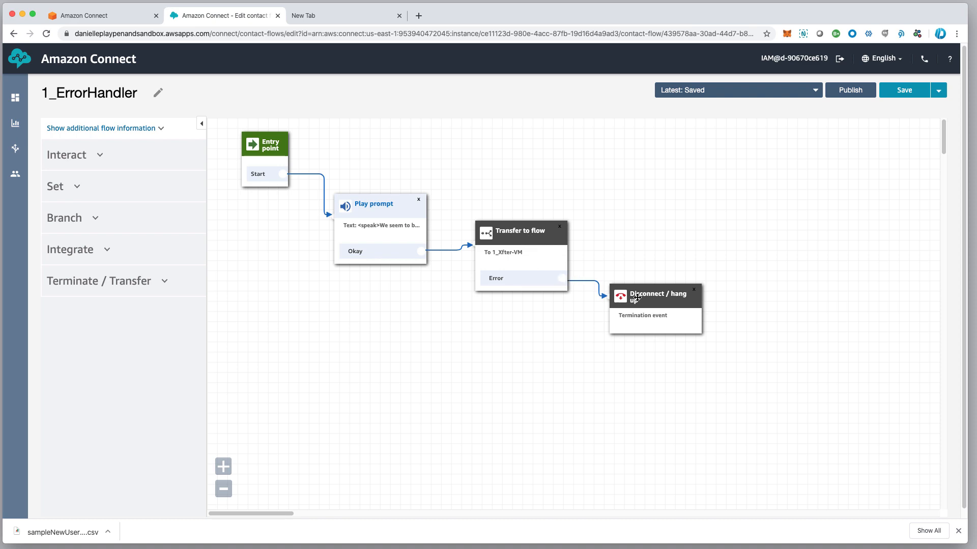
pyautogui.moveTo(661, 301); pyautogui.dragTo(663, 300)
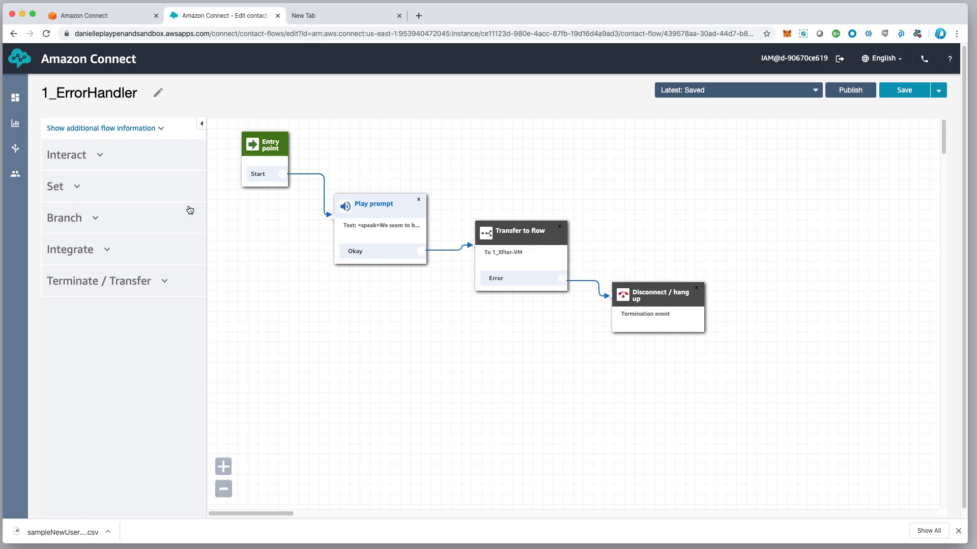
# Publish 1_ErrorHandler and return to the Contact flows list
pyautogui.click(849, 91)
pyautogui.click(608, 199)
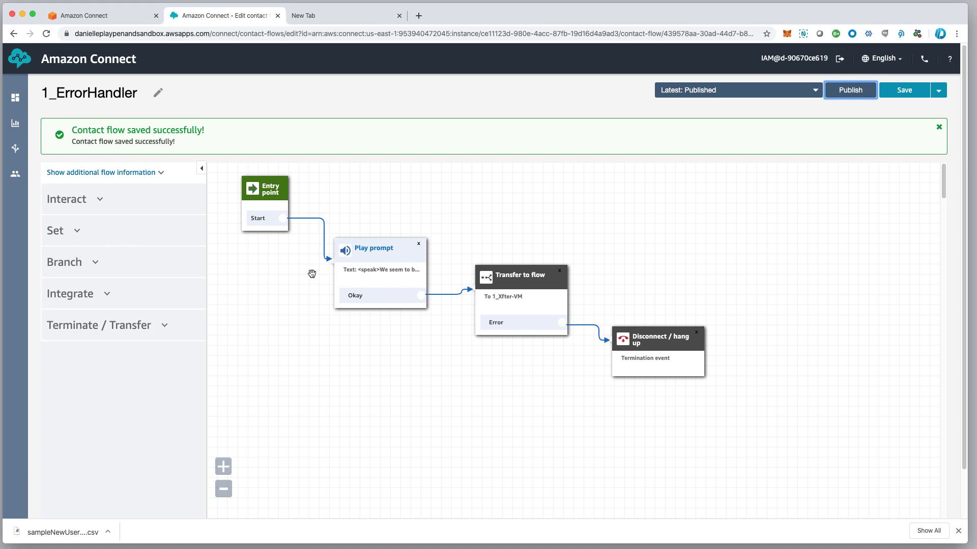
pyautogui.moveTo(18, 157)
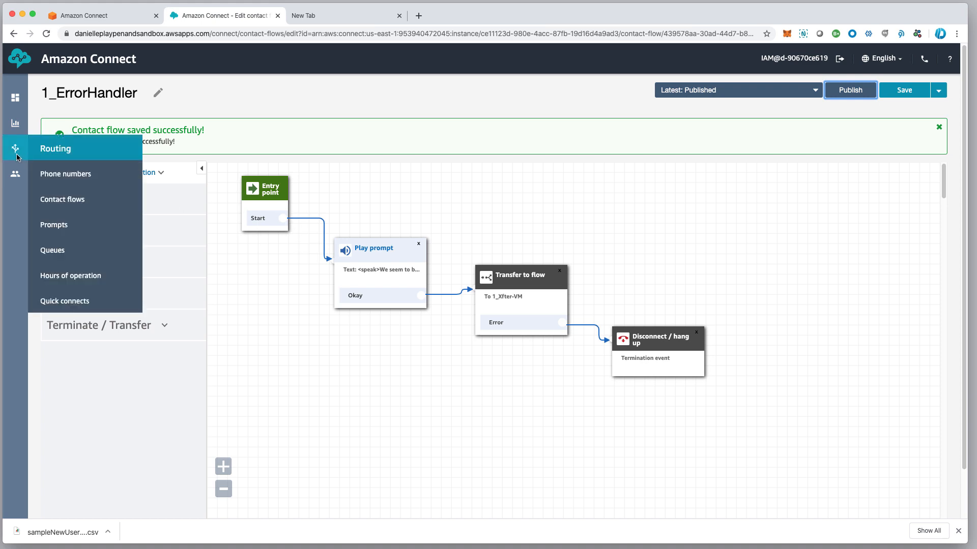
pyautogui.click(61, 200)
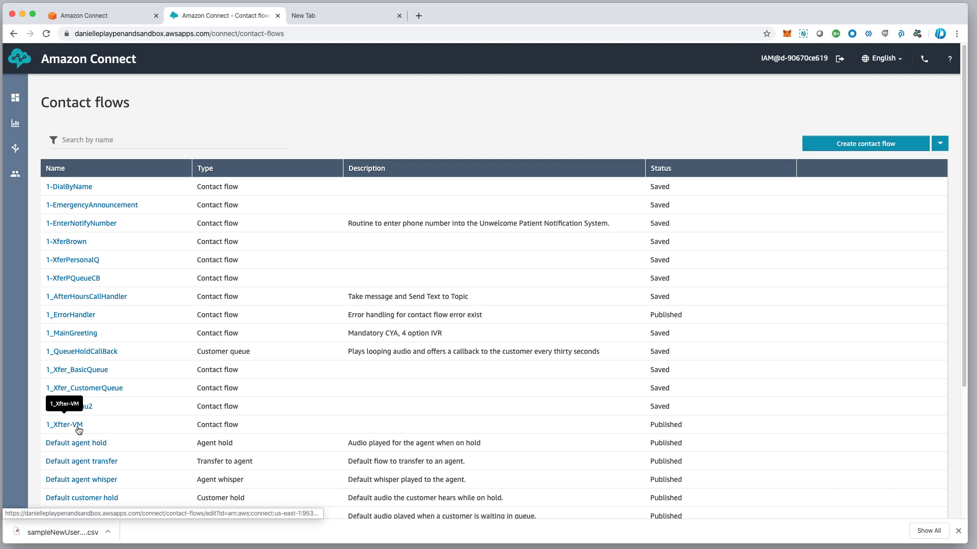
# Save 1_QueueHoldCallBack as a copy named 1_CustomerServiceQueueHoldCallBack
pyautogui.click(87, 356)
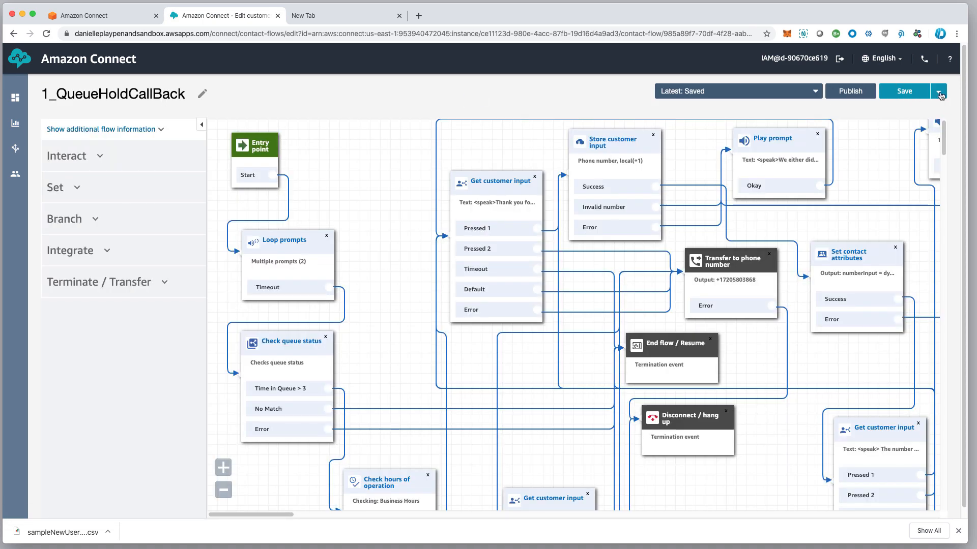
pyautogui.click(939, 93)
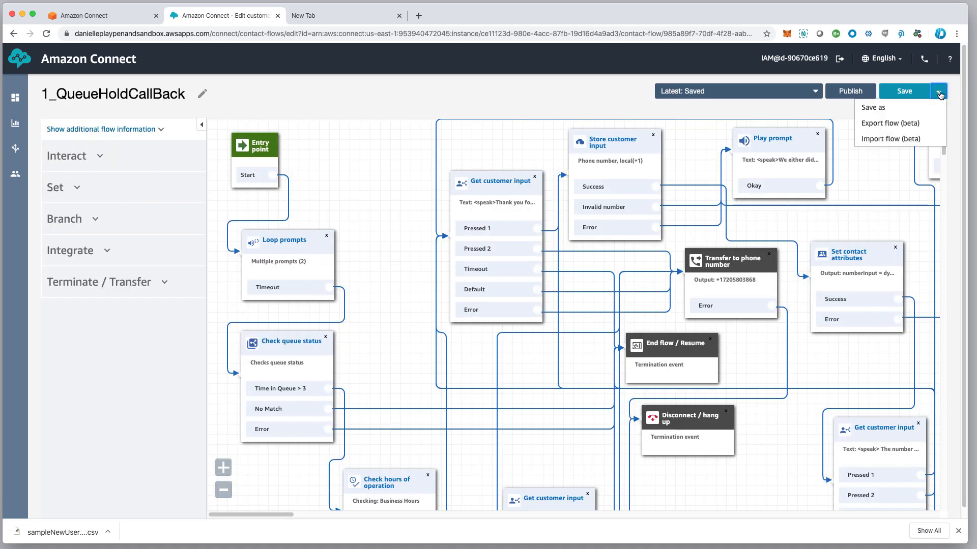
pyautogui.click(901, 108)
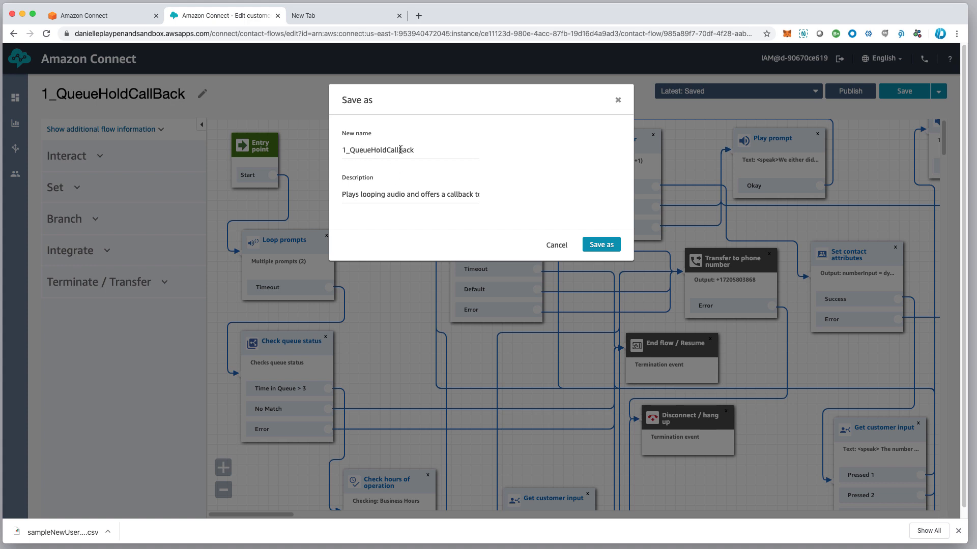
pyautogui.click(350, 151)
pyautogui.write('CustomerS')
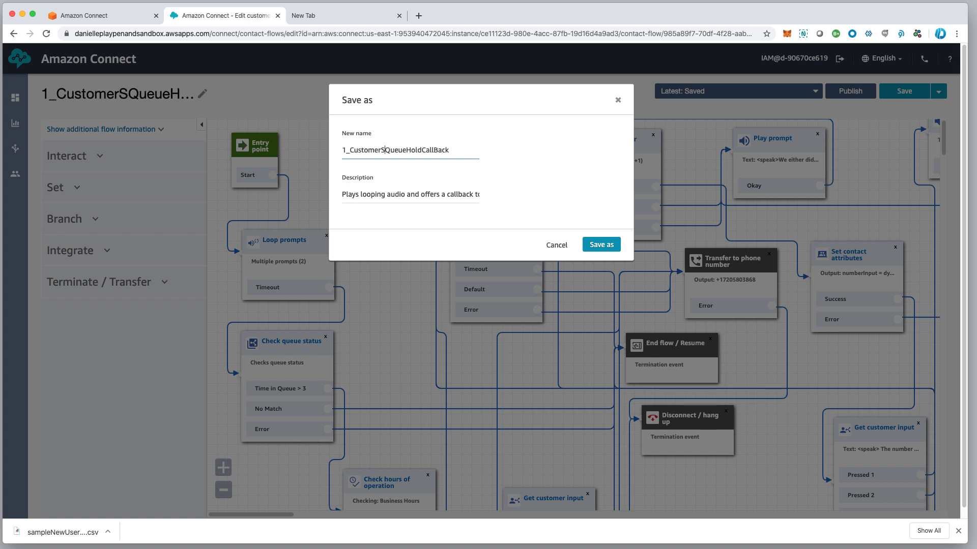
pyautogui.write('ervice')
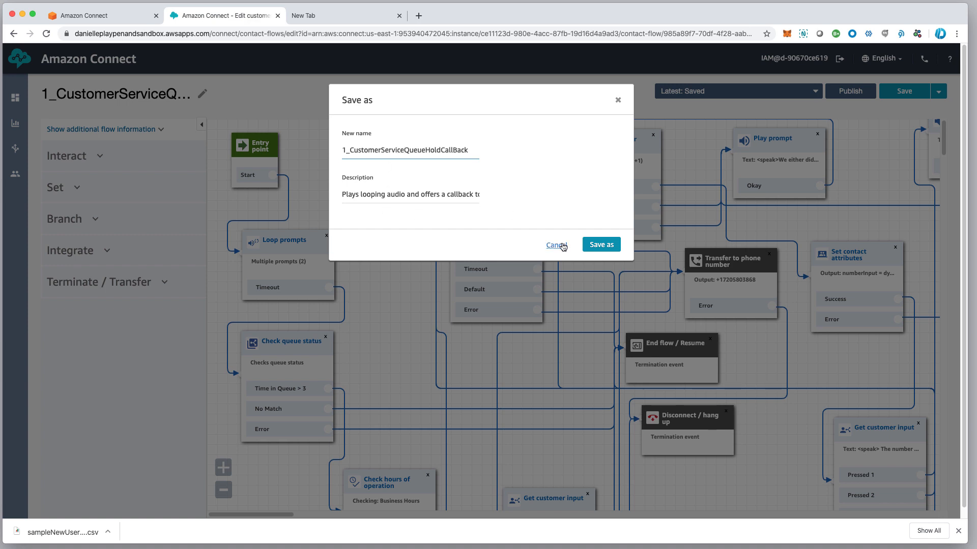
pyautogui.click(602, 248)
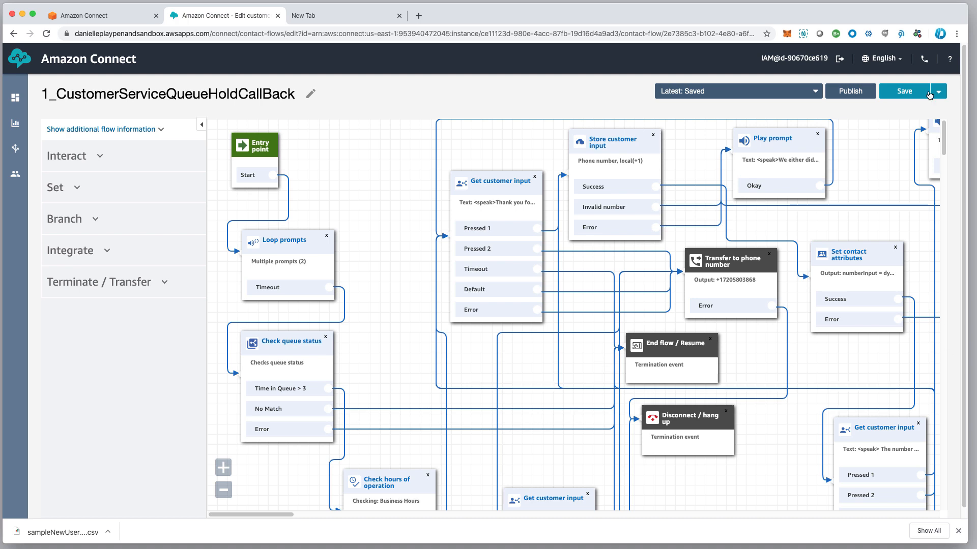
# Publish the copied 1_CustomerServiceQueueHoldCallBack flow
pyautogui.click(854, 94)
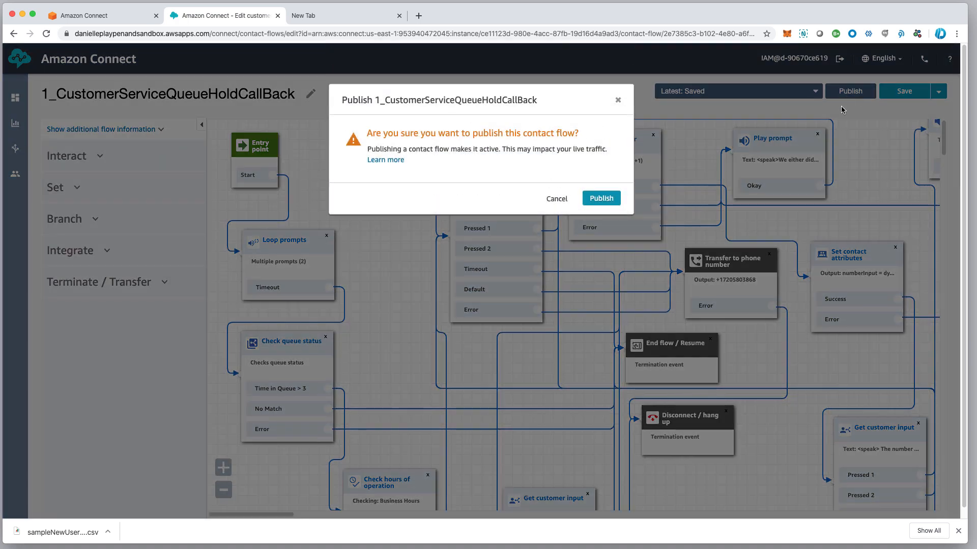
pyautogui.click(599, 199)
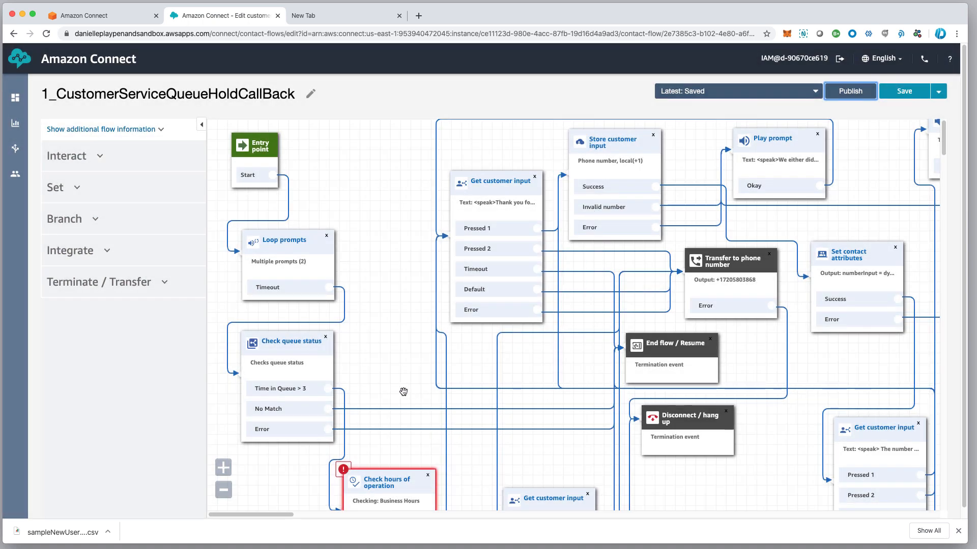
pyautogui.scroll(-1, 407, 313)
pyautogui.scroll(-5, 407, 313)
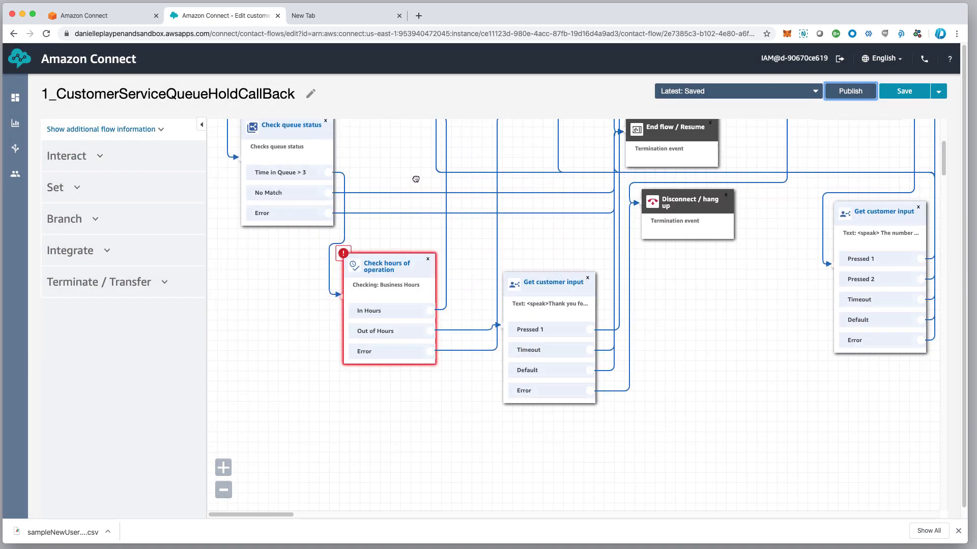
# Switch the Check hours of operation block from Business Hours to MainGreeting and save
pyautogui.click(391, 267)
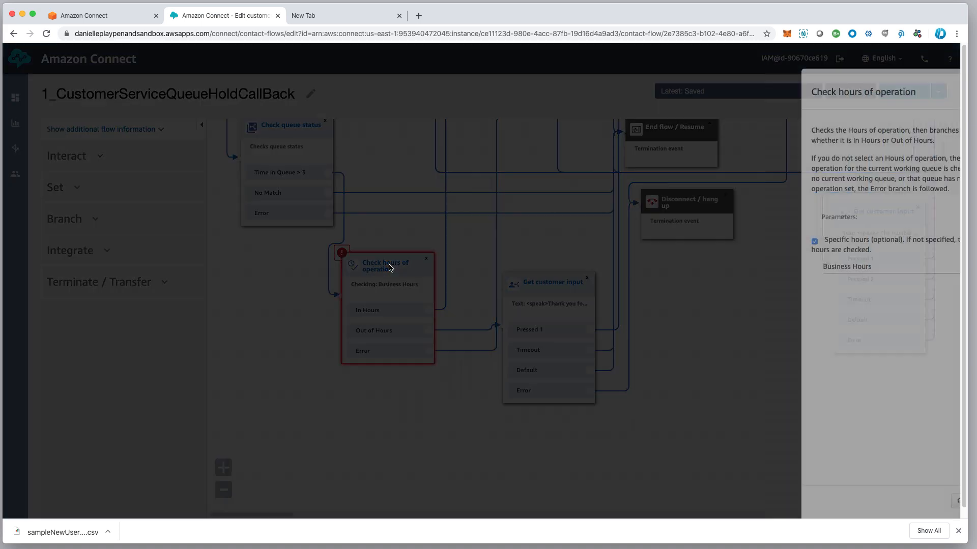
pyautogui.click(798, 267)
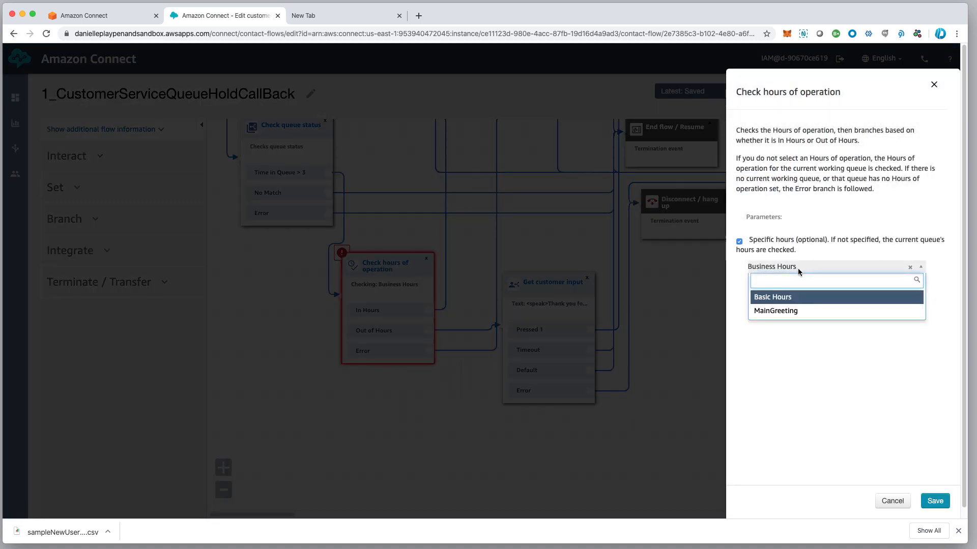
pyautogui.click(782, 311)
pyautogui.click(935, 502)
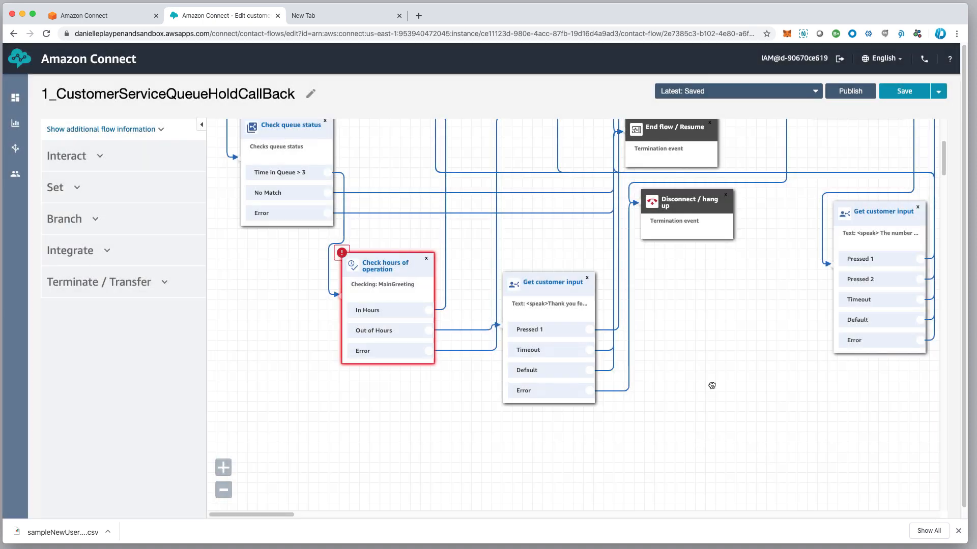
pyautogui.moveTo(711, 384); pyautogui.dragTo(278, 534)
pyautogui.moveTo(754, 221); pyautogui.dragTo(675, 530)
pyautogui.moveTo(686, 471); pyautogui.dragTo(677, 462)
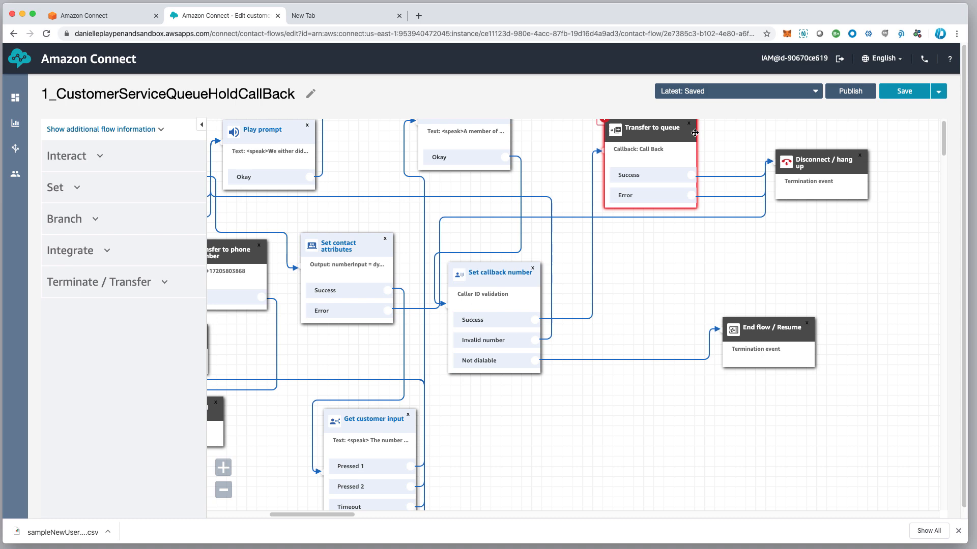
# Set the Transfer to queue block's callback queue to CustomerService and save it
pyautogui.click(659, 136)
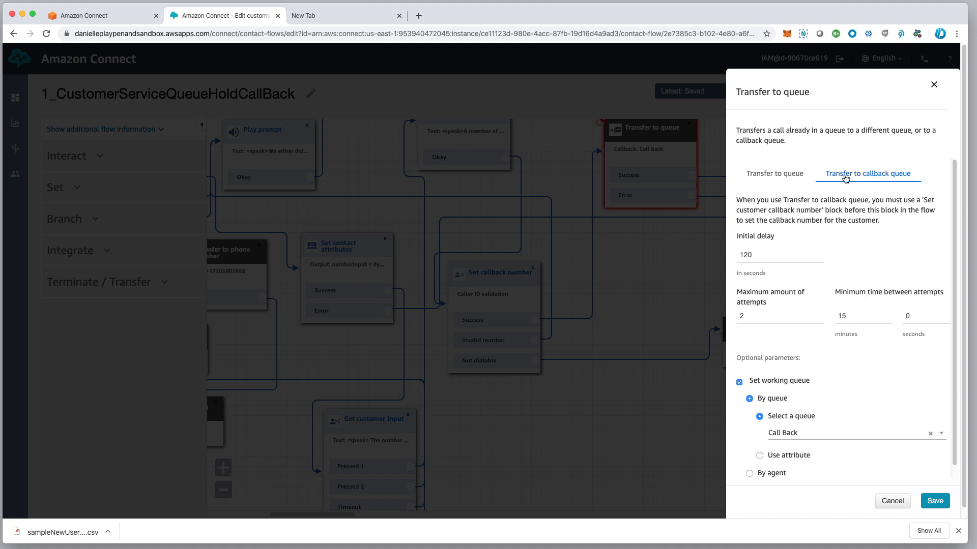
pyautogui.click(800, 433)
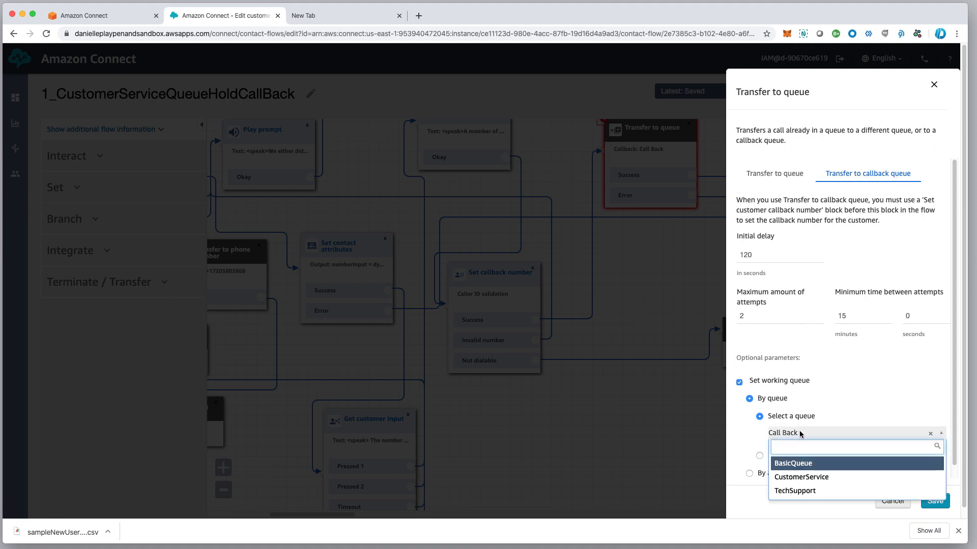
pyautogui.click(819, 479)
pyautogui.click(939, 505)
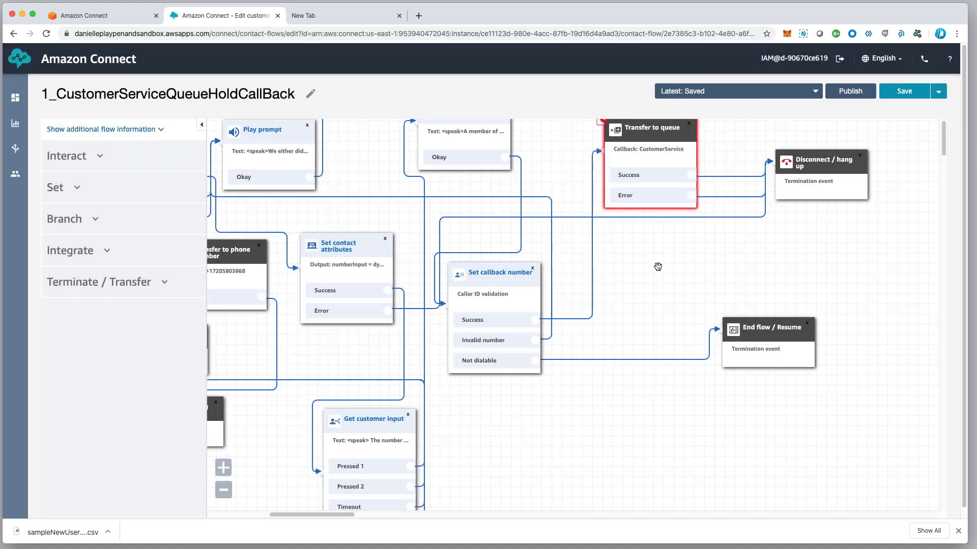
# Publish the updated 1_CustomerServiceQueueHoldCallBack flow
pyautogui.moveTo(658, 267); pyautogui.dragTo(786, 271)
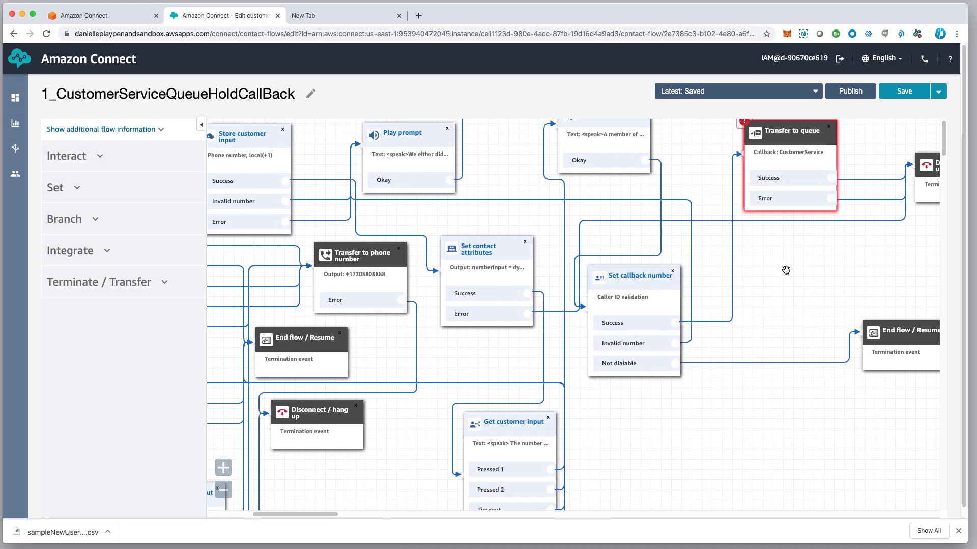
pyautogui.click(850, 91)
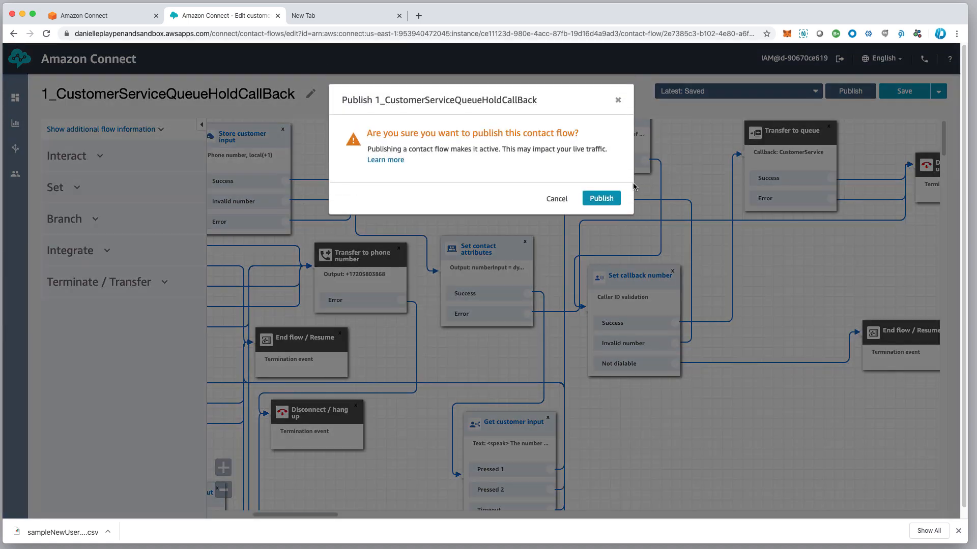
pyautogui.click(600, 199)
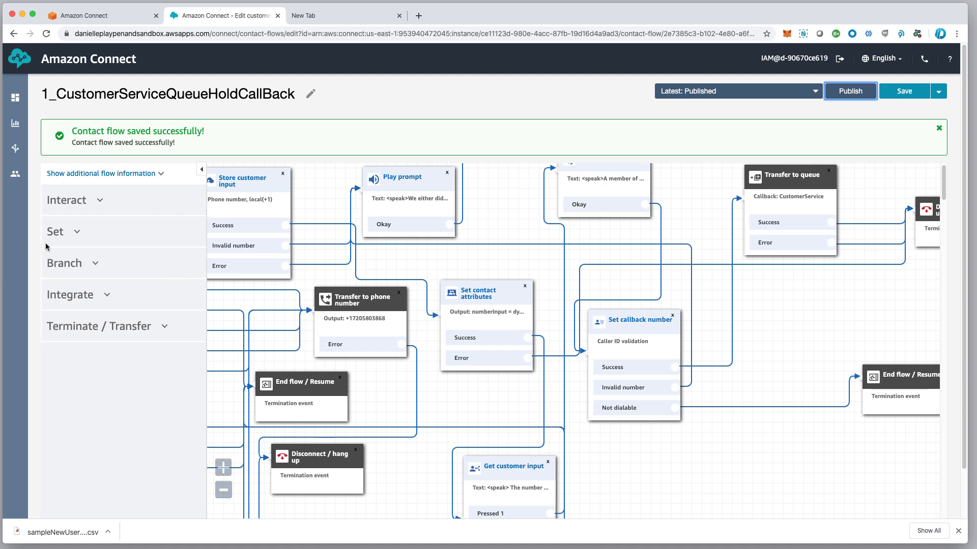
pyautogui.moveTo(16, 162)
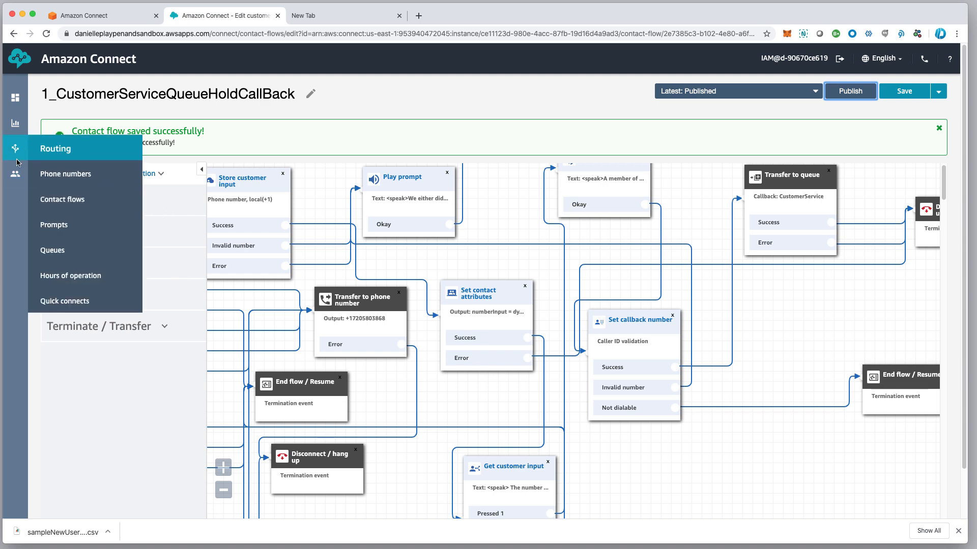
# Go back to the contact flows list and open 1_Xfer_CustomerQueue in the designer
pyautogui.click(64, 200)
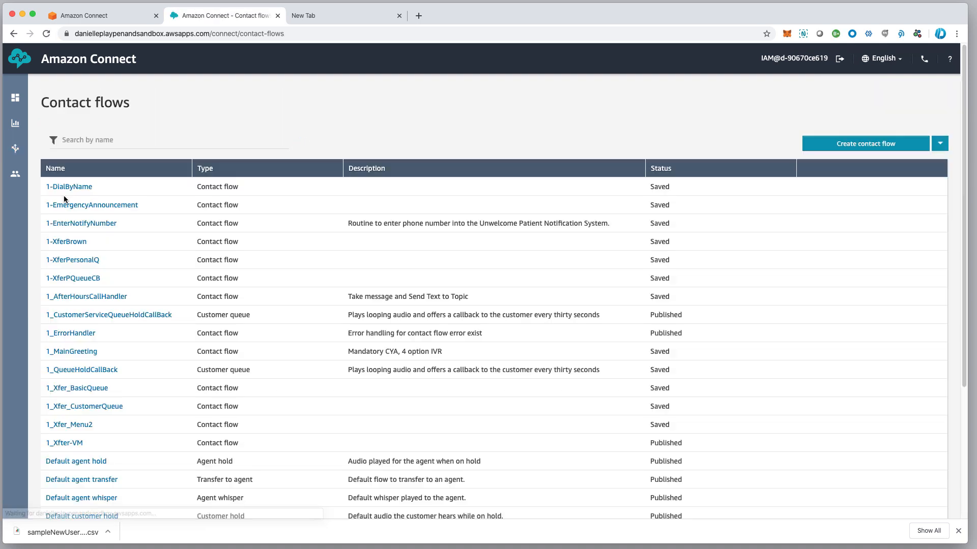
pyautogui.scroll(-2, 141, 473)
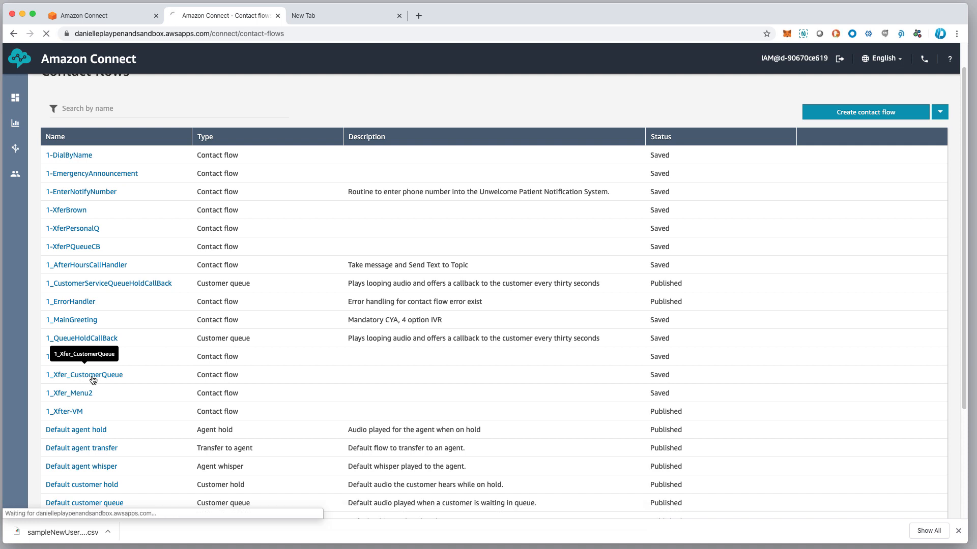
pyautogui.click(94, 379)
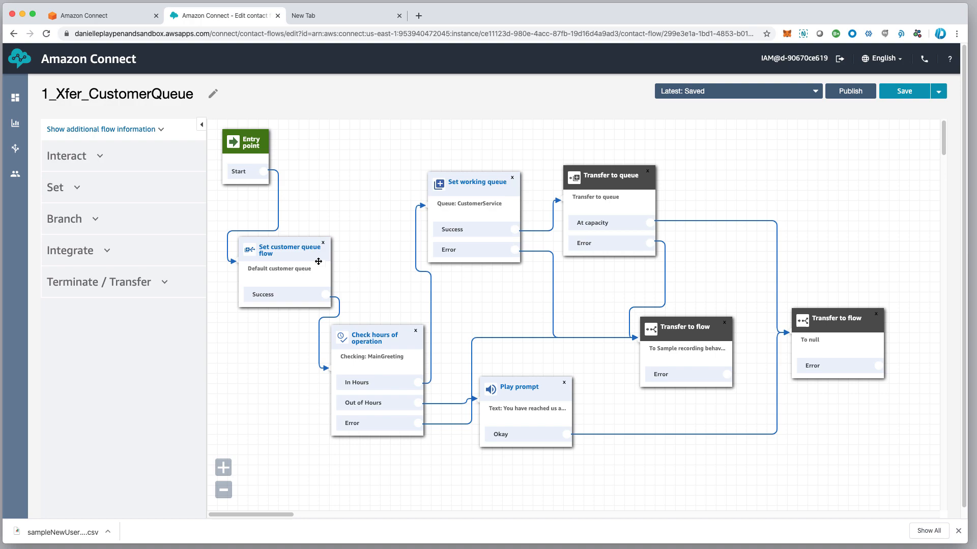
# Set the Set customer queue flow block to 1_CustomerServiceQueueHoldCallBack and save
pyautogui.click(295, 250)
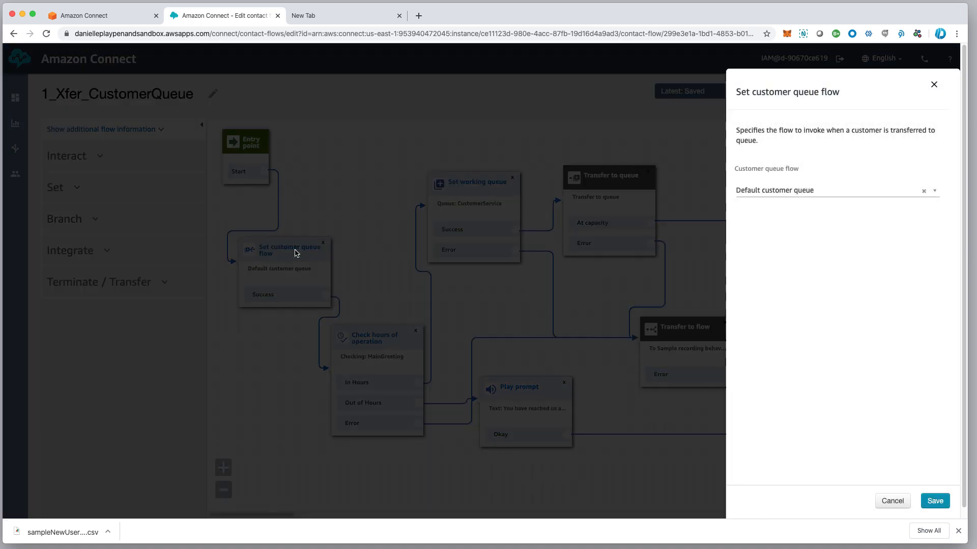
pyautogui.click(793, 191)
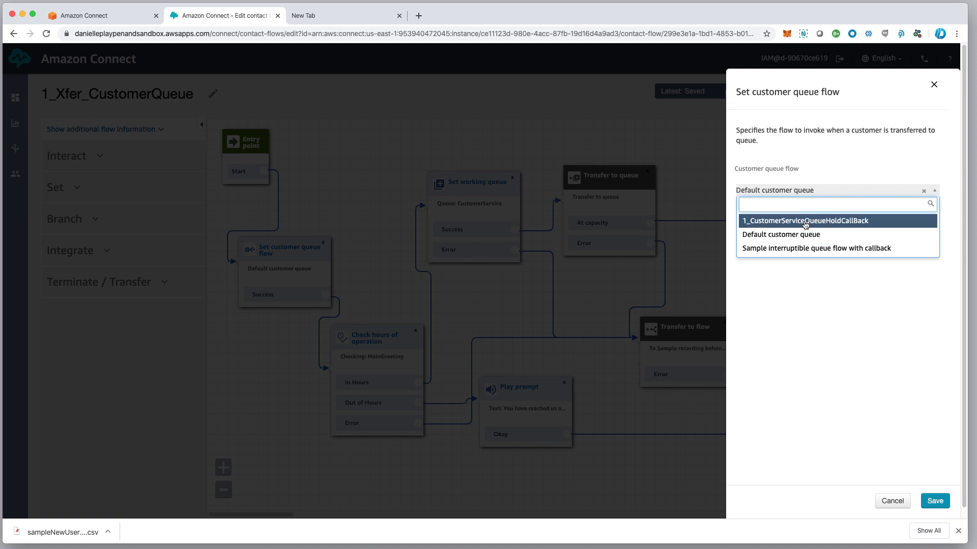
pyautogui.click(804, 220)
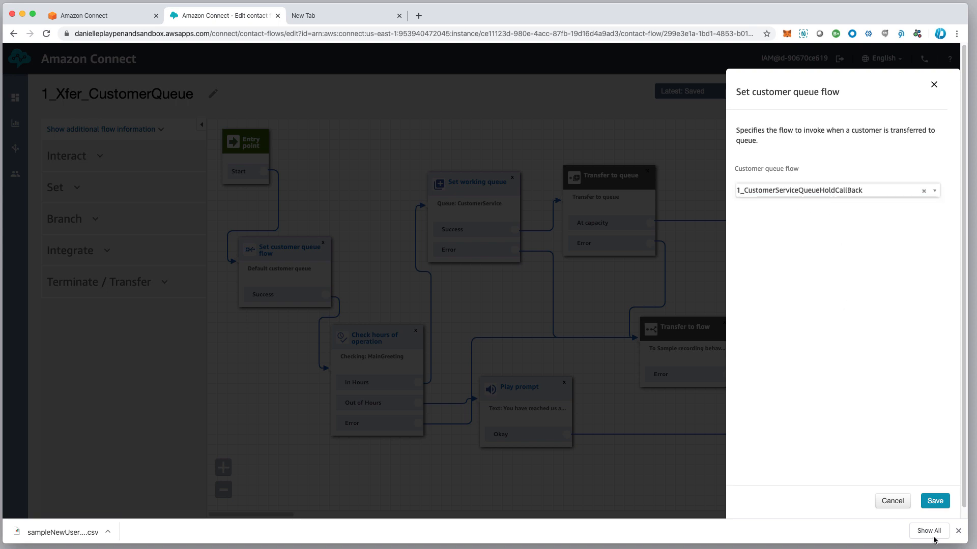
pyautogui.click(934, 503)
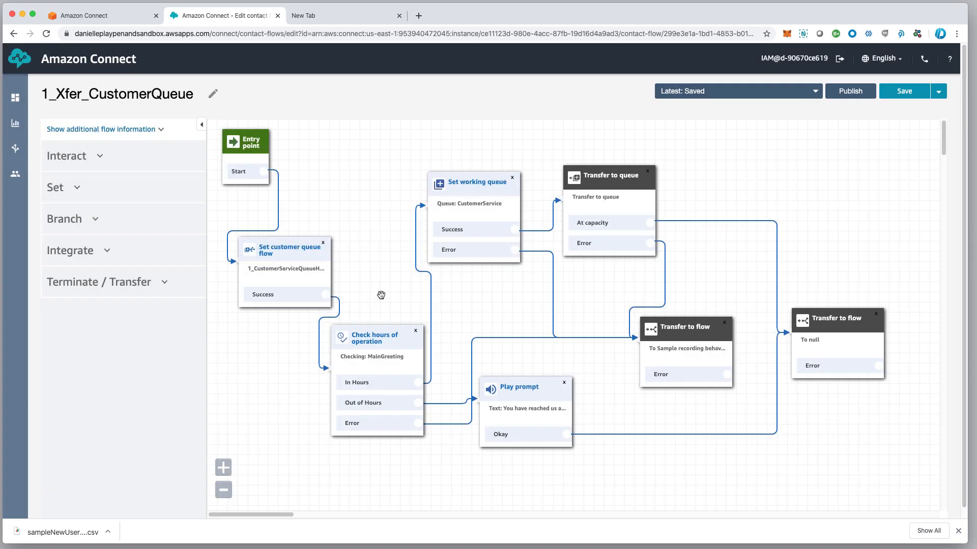
# Tidy the layout by nudging the customer queue flow and Check hours of operation blocks
pyautogui.moveTo(270, 257); pyautogui.dragTo(272, 244)
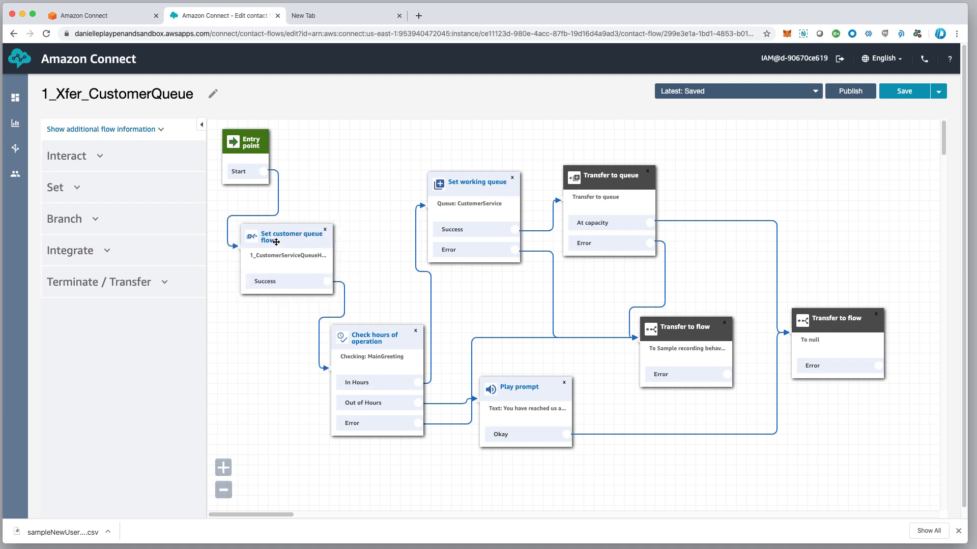
pyautogui.hscroll(2, 332, 165)
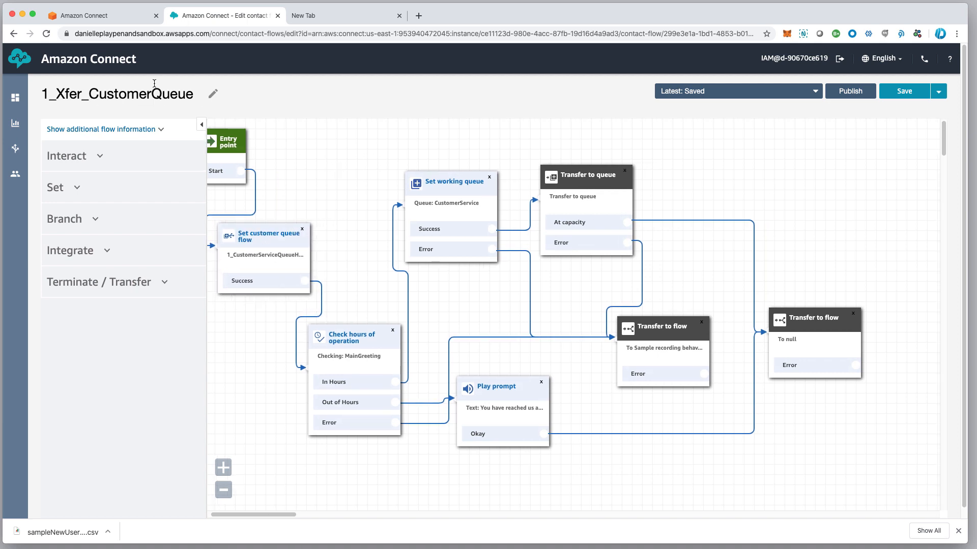
pyautogui.moveTo(274, 237); pyautogui.dragTo(290, 238)
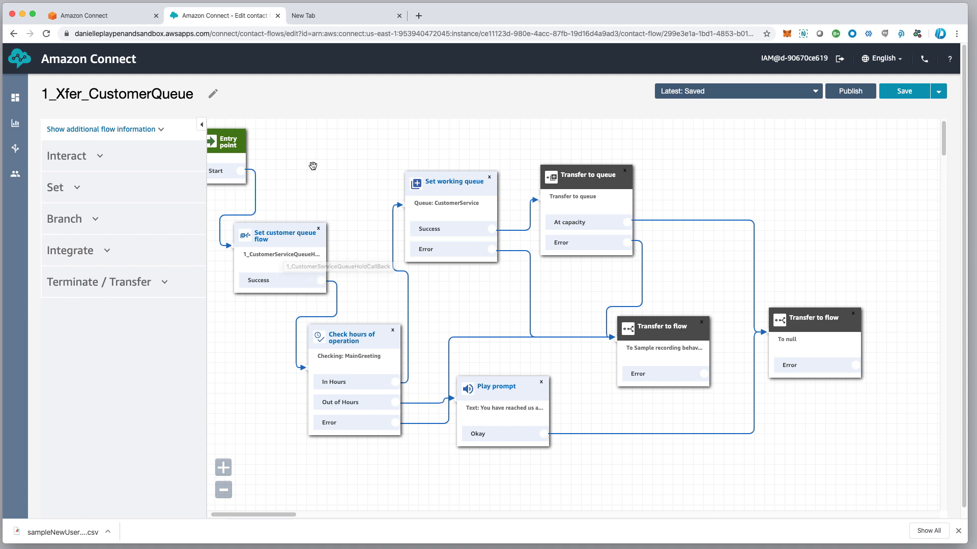
pyautogui.hscroll(-1, 366, 338)
pyautogui.moveTo(365, 336); pyautogui.dragTo(365, 337)
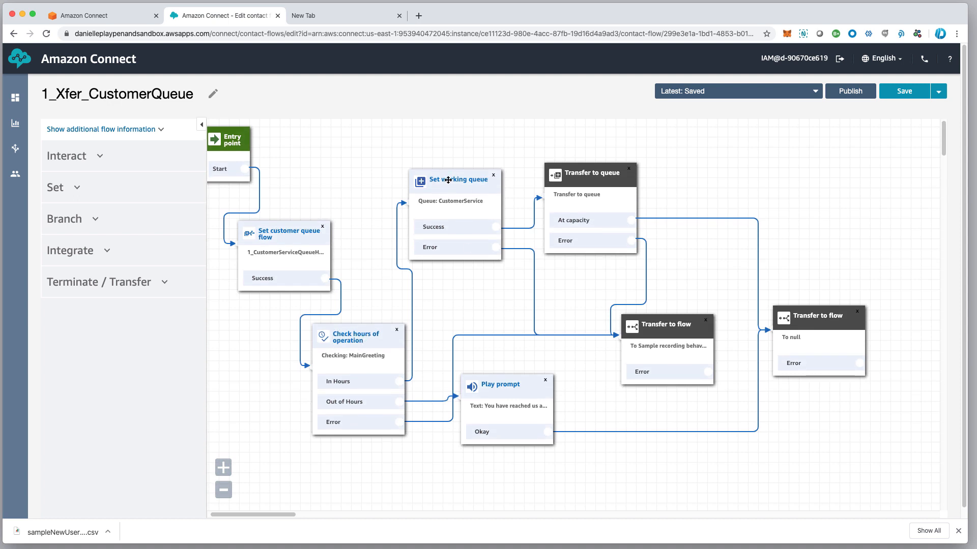
# Shift the queue blocks left and point the To null transfer block at 1_ErrorHandler
pyautogui.moveTo(448, 180); pyautogui.dragTo(432, 182)
pyautogui.moveTo(600, 174)
pyautogui.mouseDown()
pyautogui.moveTo(577, 174)
pyautogui.moveTo(593, 166)
pyautogui.mouseUp()
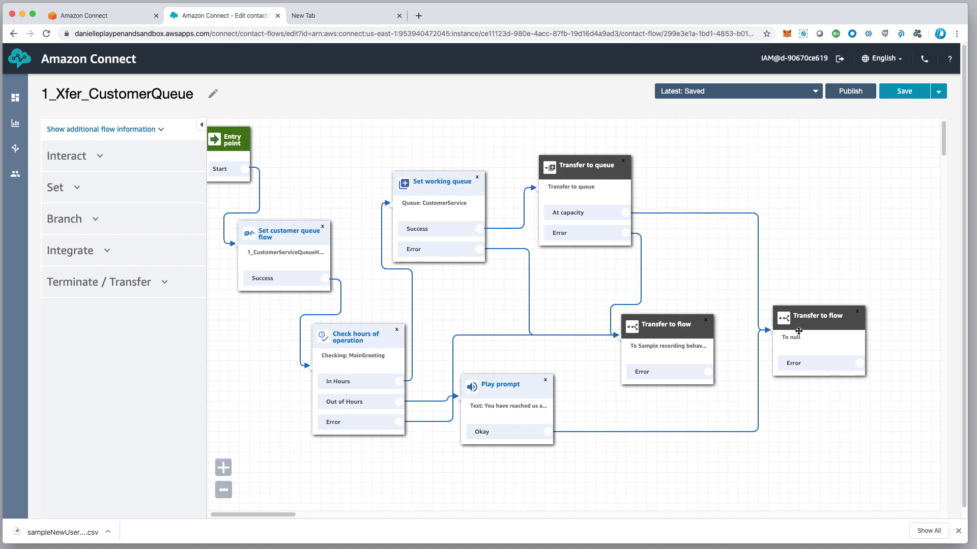
pyautogui.click(824, 322)
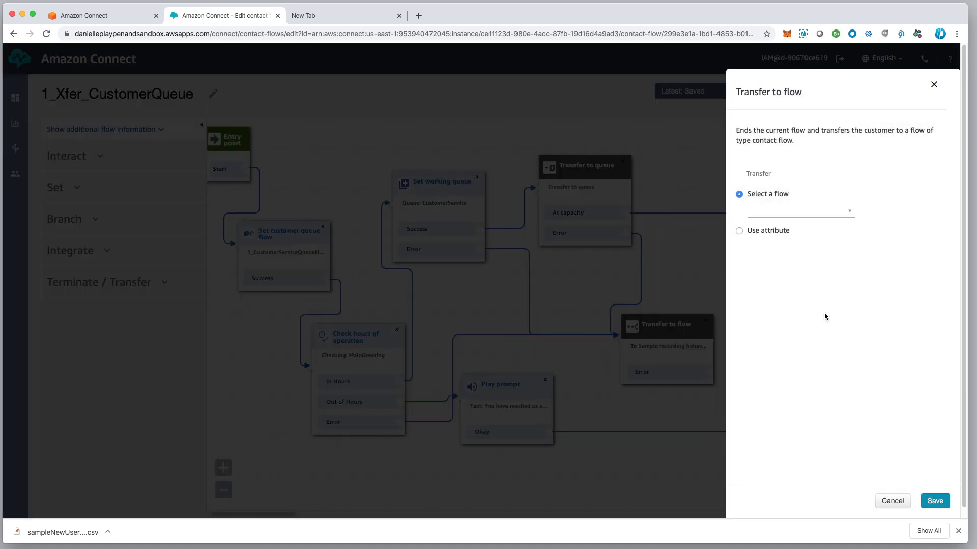
pyautogui.click(791, 212)
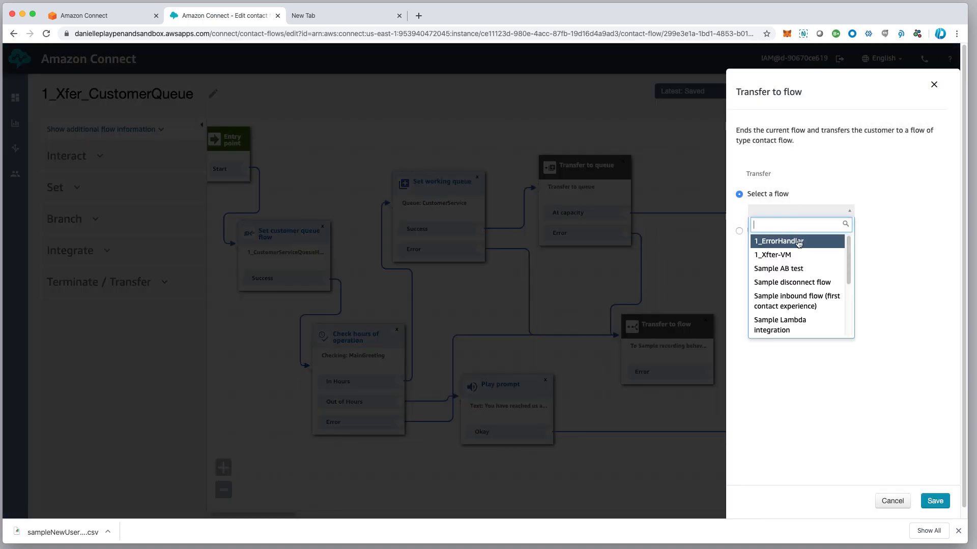
pyautogui.click(796, 243)
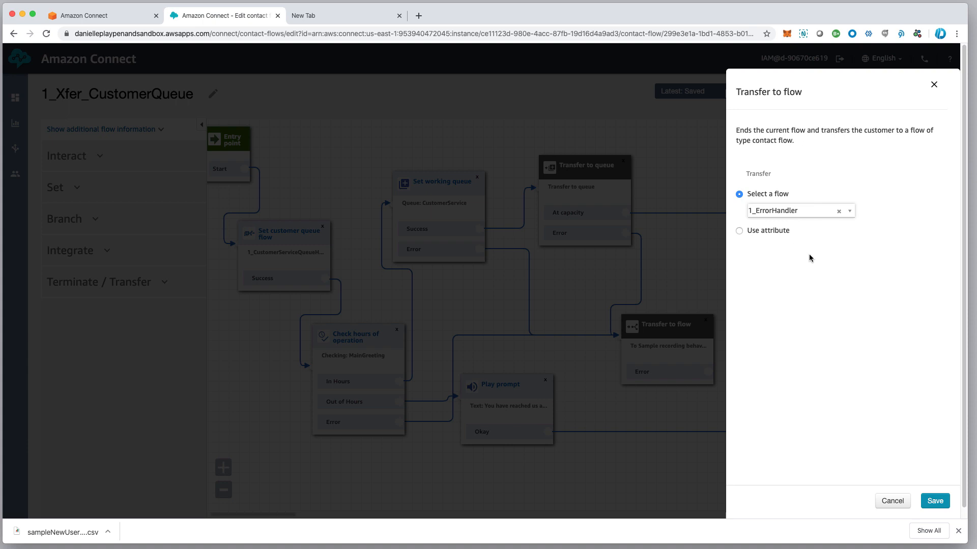
pyautogui.click(932, 503)
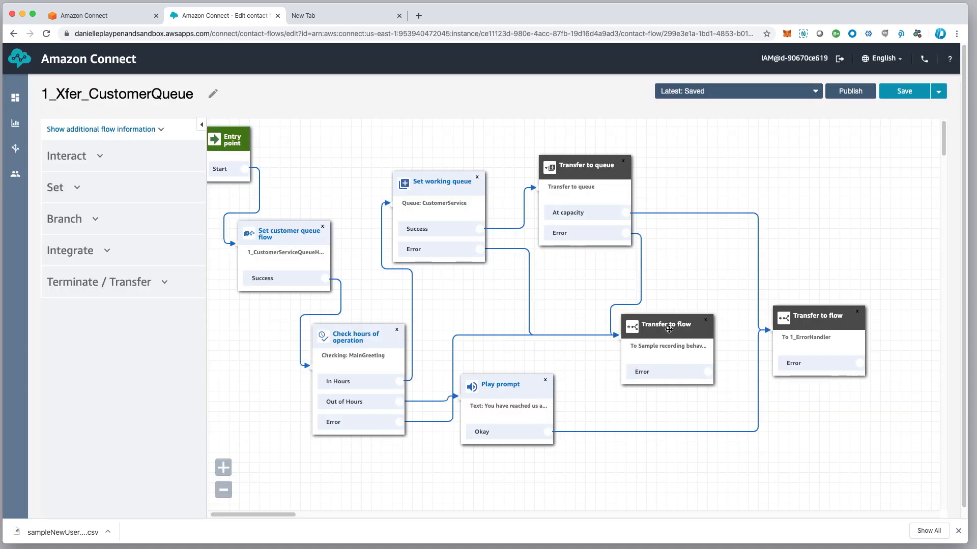
# Point the sample recording transfer block at 1_Xfter-VM and save
pyautogui.click(669, 330)
pyautogui.click(805, 211)
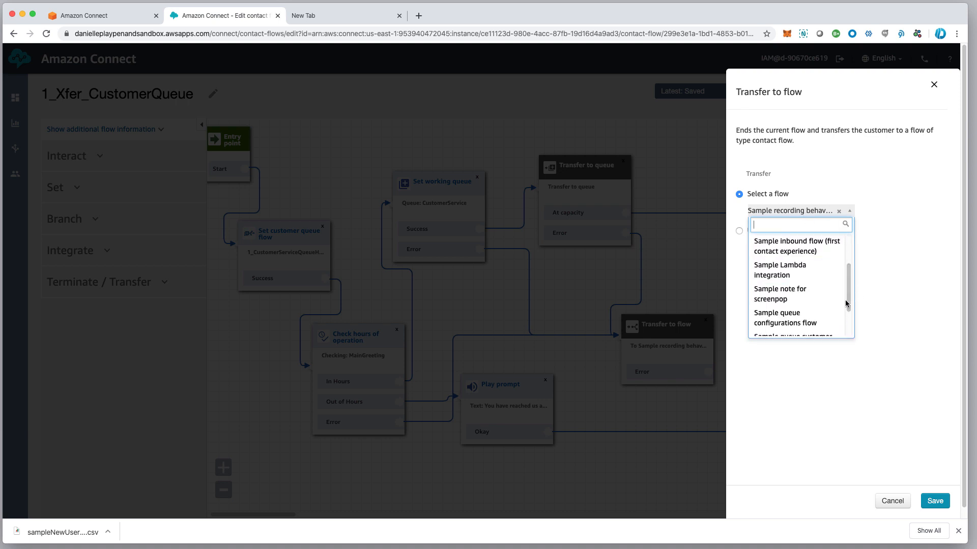
pyautogui.moveTo(848, 303); pyautogui.dragTo(848, 355)
pyautogui.moveTo(848, 313); pyautogui.dragTo(850, 231)
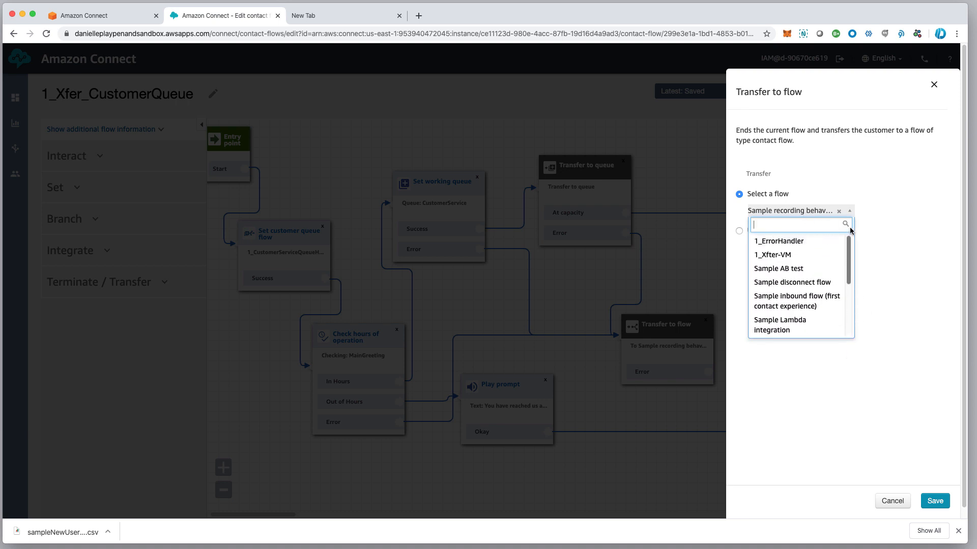
pyautogui.click(776, 256)
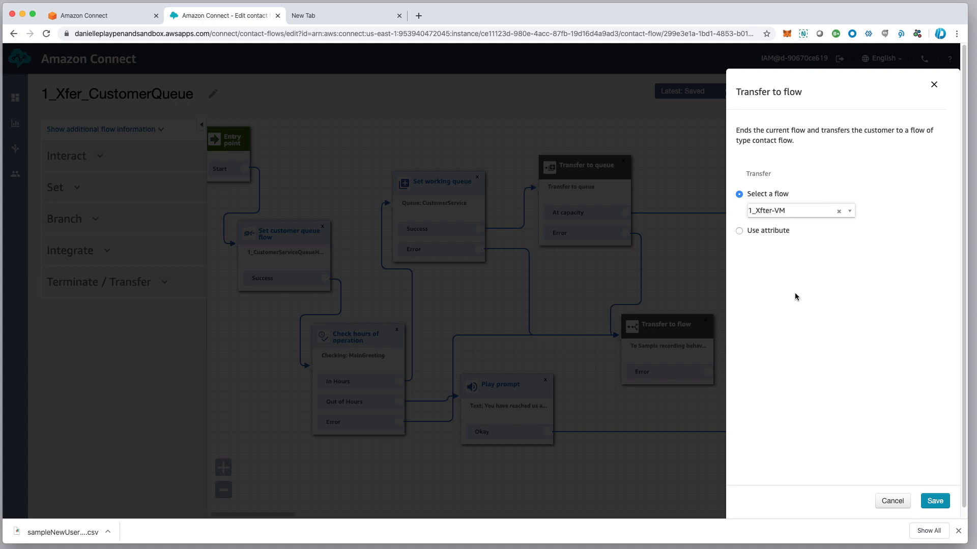
pyautogui.click(942, 502)
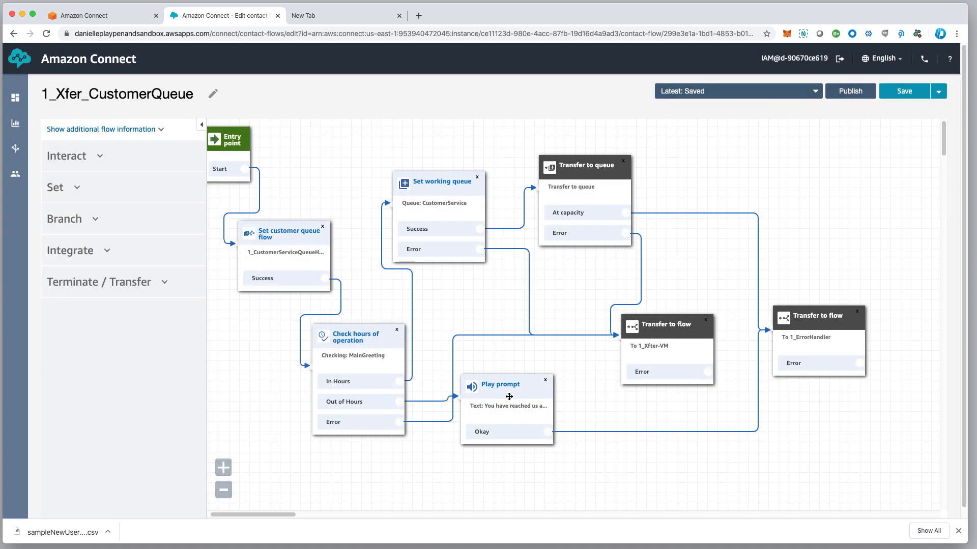
# Move the Play prompt block right and attempt to publish the flow
pyautogui.moveTo(509, 396); pyautogui.dragTo(534, 388)
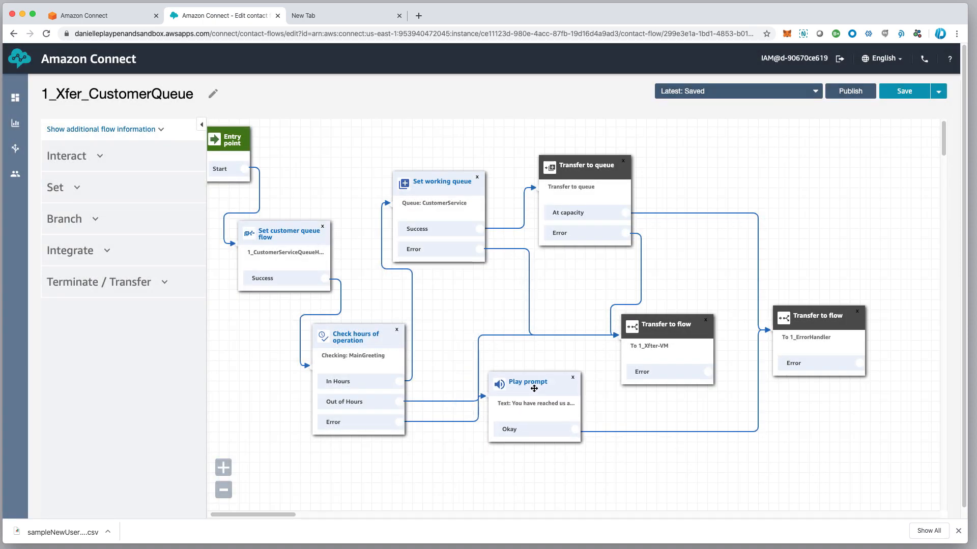
pyautogui.click(853, 96)
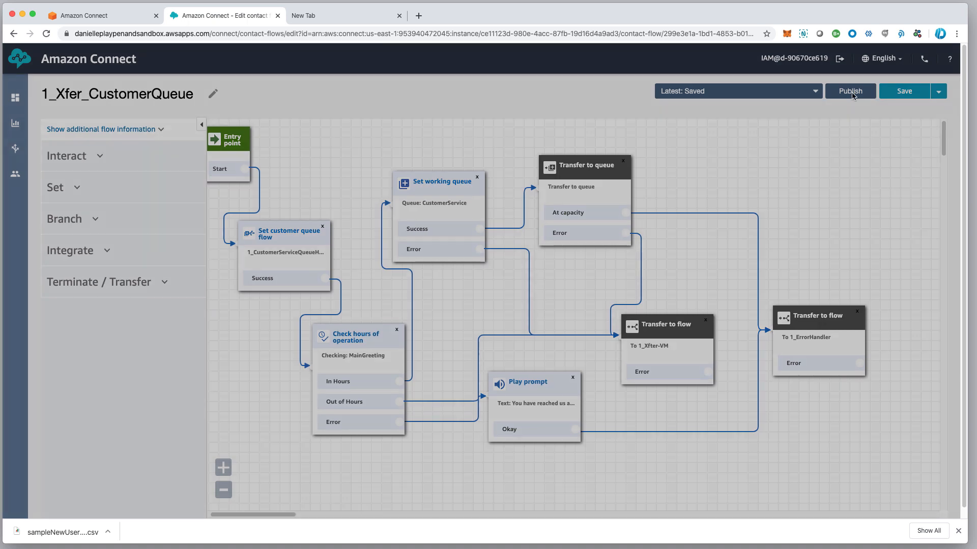
pyautogui.click(610, 202)
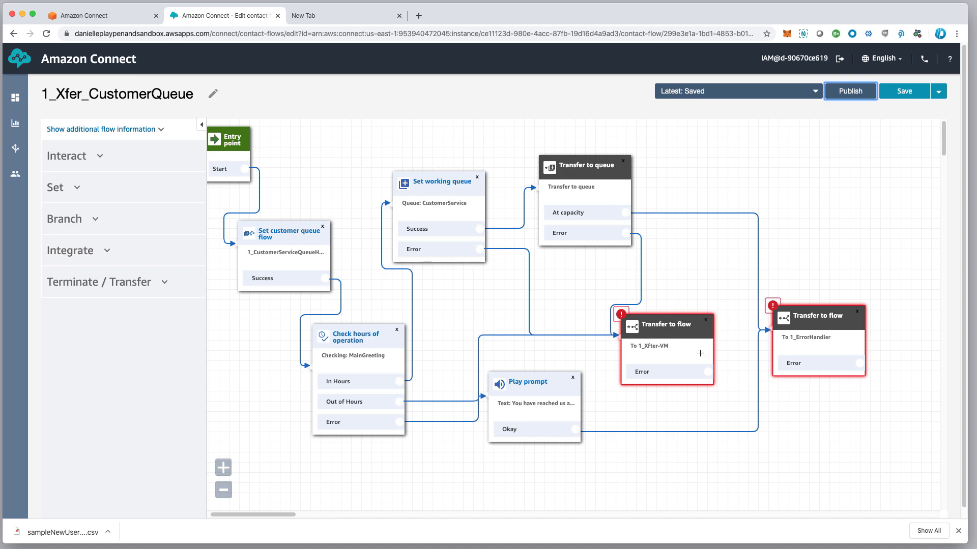
# Reposition both transfer blocks and route 1_Xfter-VM's Error branch into the 1_ErrorHandler transfer
pyautogui.moveTo(673, 327); pyautogui.dragTo(682, 304)
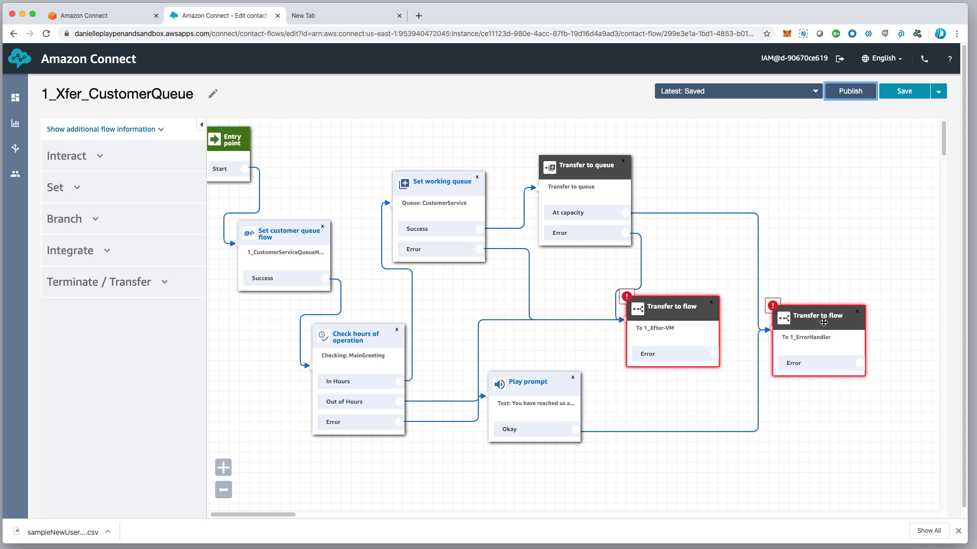
pyautogui.moveTo(801, 325); pyautogui.dragTo(820, 297)
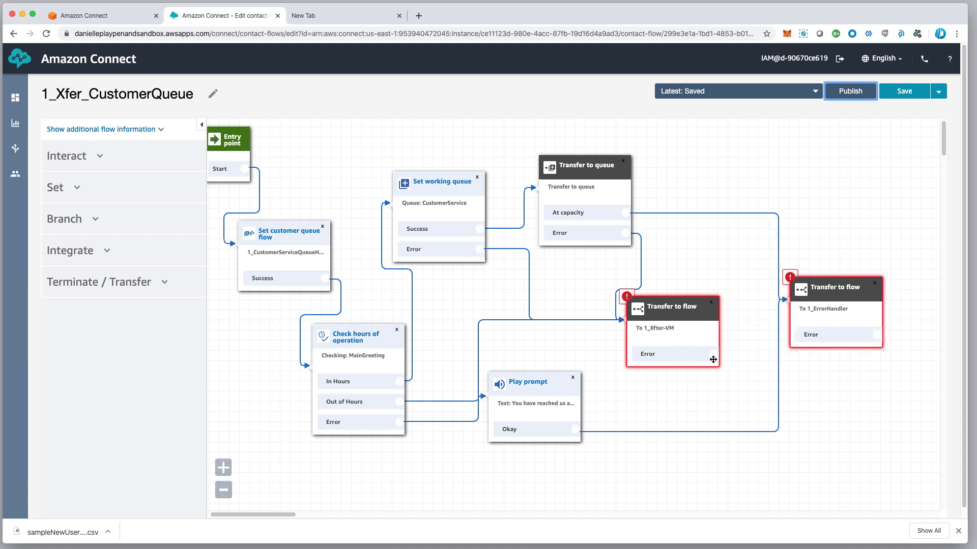
pyautogui.moveTo(713, 359); pyautogui.dragTo(863, 279)
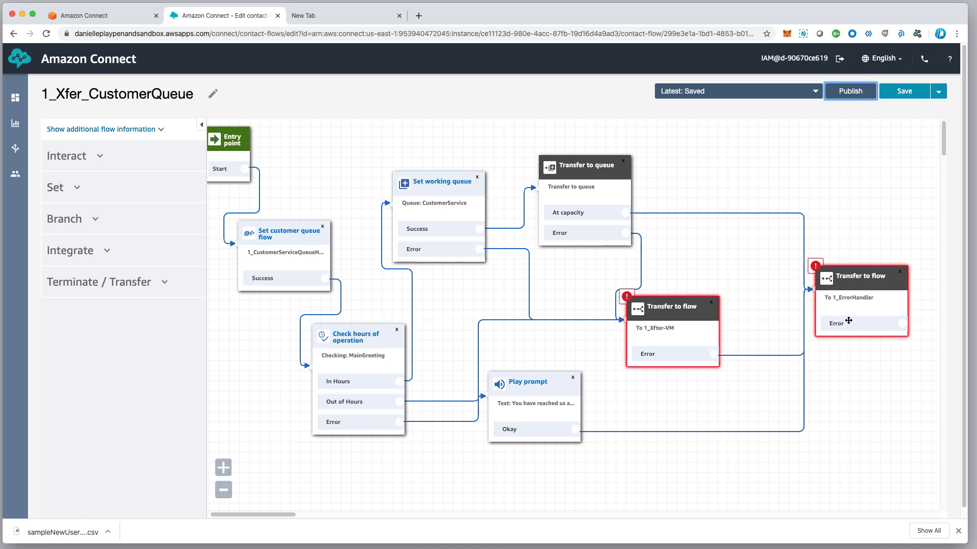
# Add a Disconnect / hang up block and wire the 1_ErrorHandler transfer's Error branch to it
pyautogui.click(151, 288)
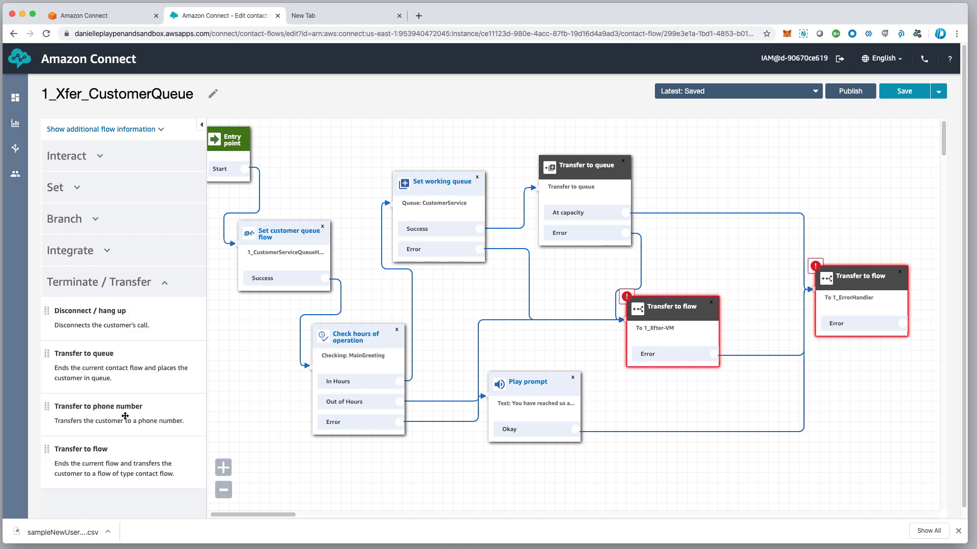
pyautogui.moveTo(109, 330); pyautogui.dragTo(841, 372)
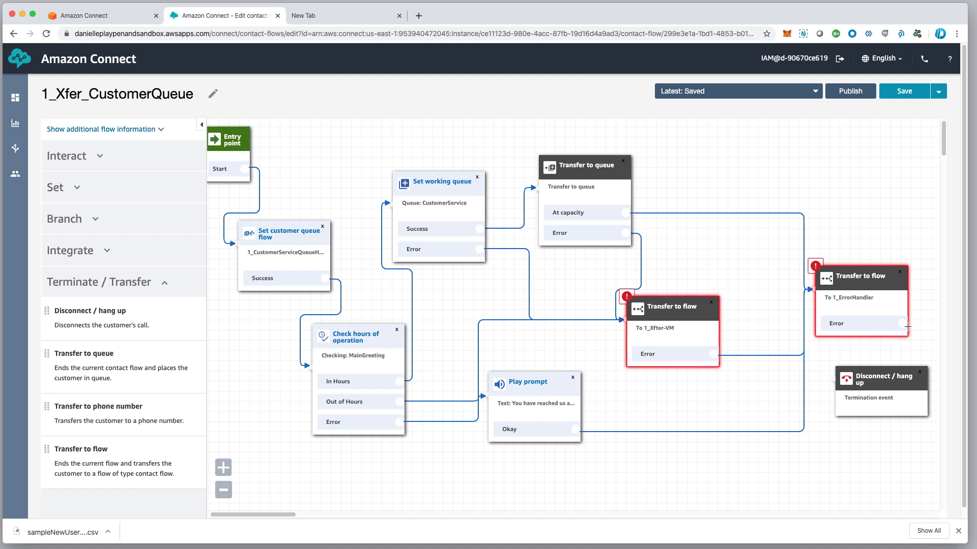
pyautogui.moveTo(903, 325); pyautogui.dragTo(857, 379)
# Publish the corrected 1_Xfer_CustomerQueue flow
pyautogui.click(850, 94)
pyautogui.click(850, 93)
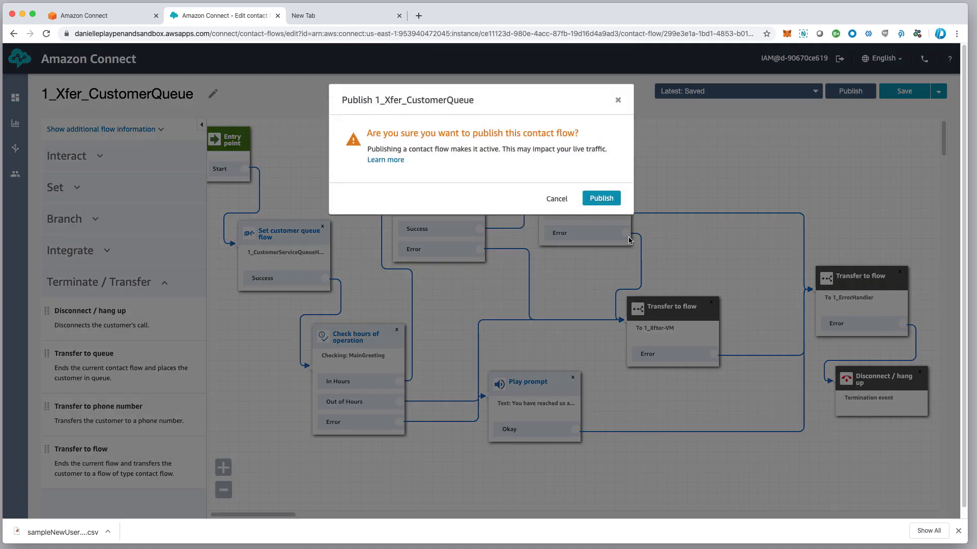
pyautogui.click(602, 199)
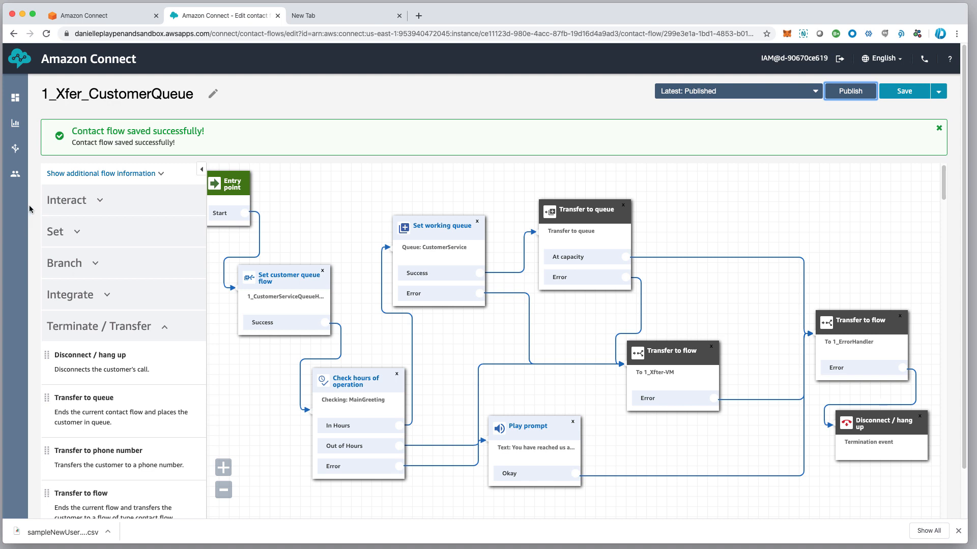
pyautogui.moveTo(17, 181)
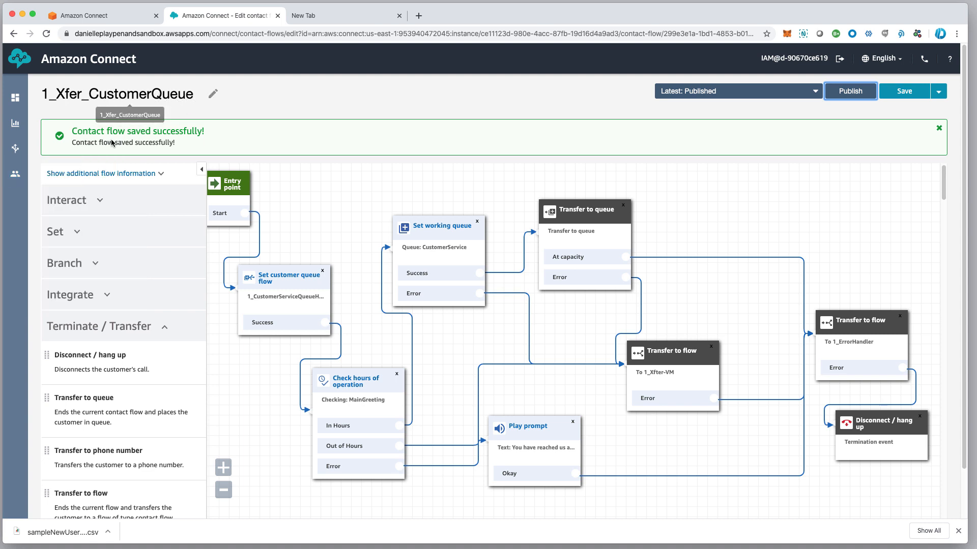
pyautogui.moveTo(23, 153)
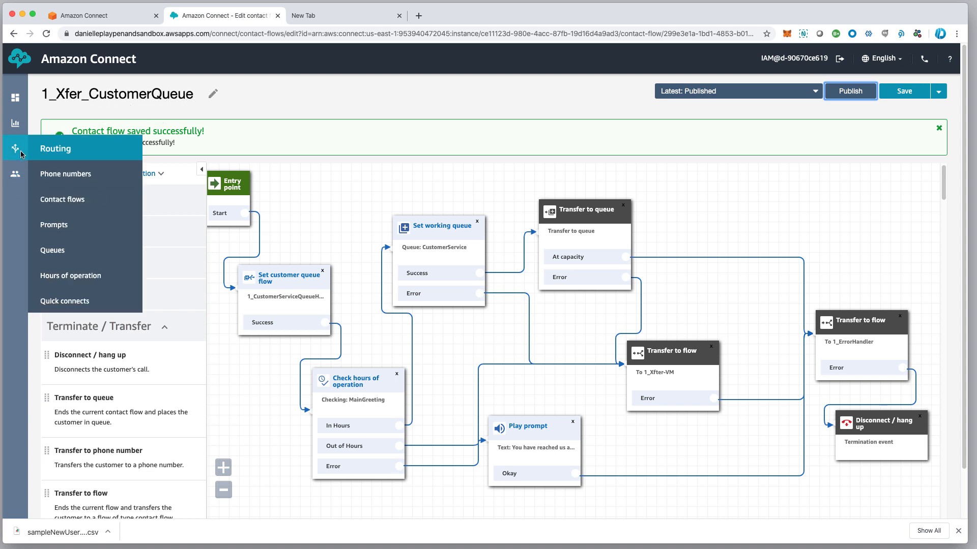
# Open 1_CustomerServiceQueueHoldCallBack and Save as, replacing CustomerService with TechnicalSupport in the name
pyautogui.click(76, 200)
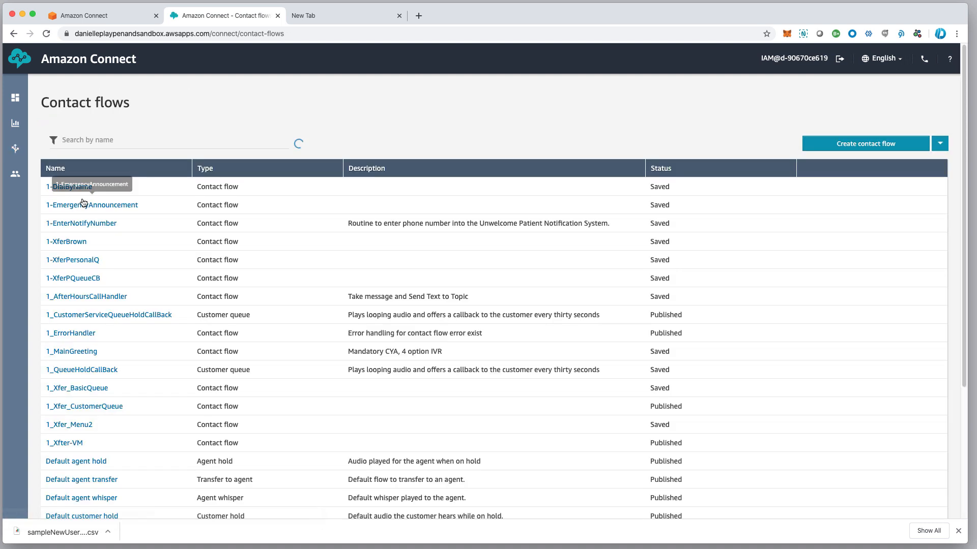
pyautogui.click(125, 315)
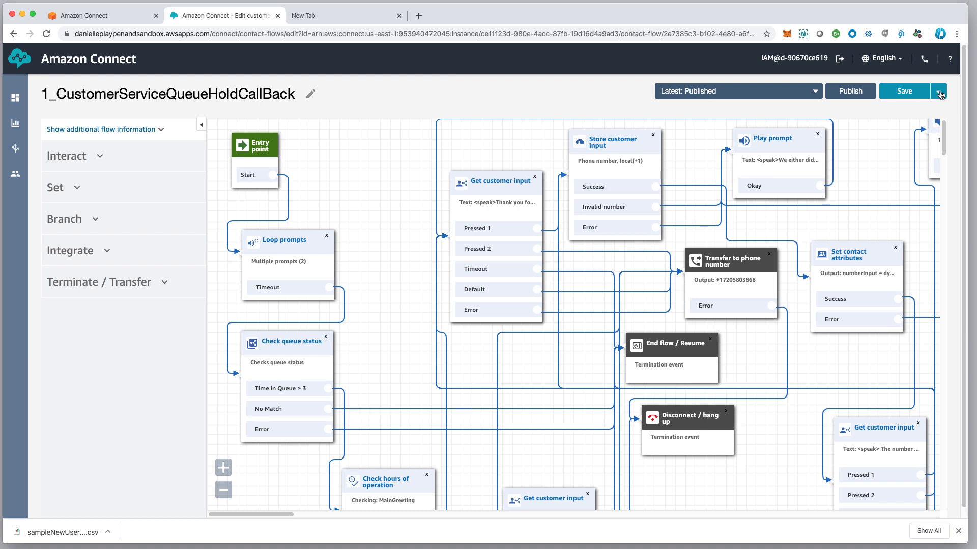
pyautogui.click(941, 95)
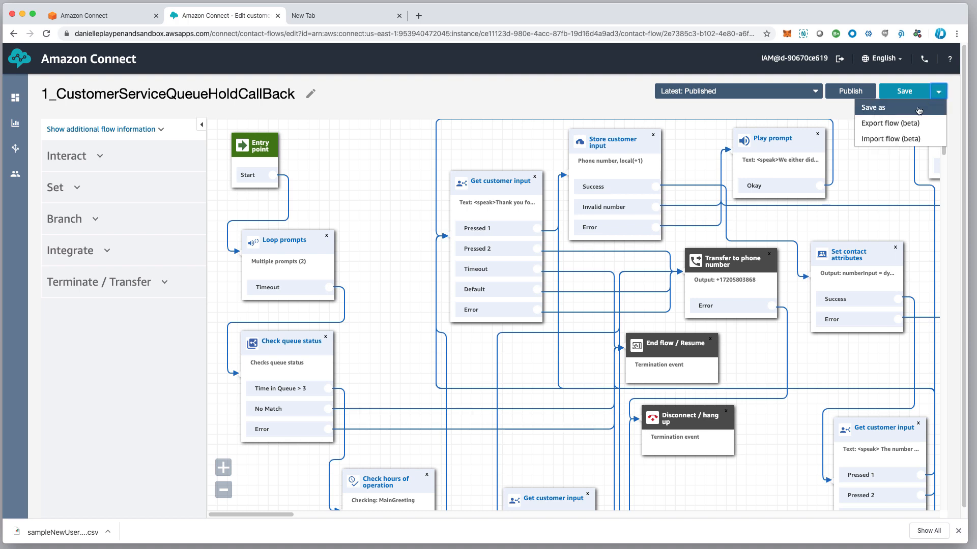
pyautogui.click(876, 108)
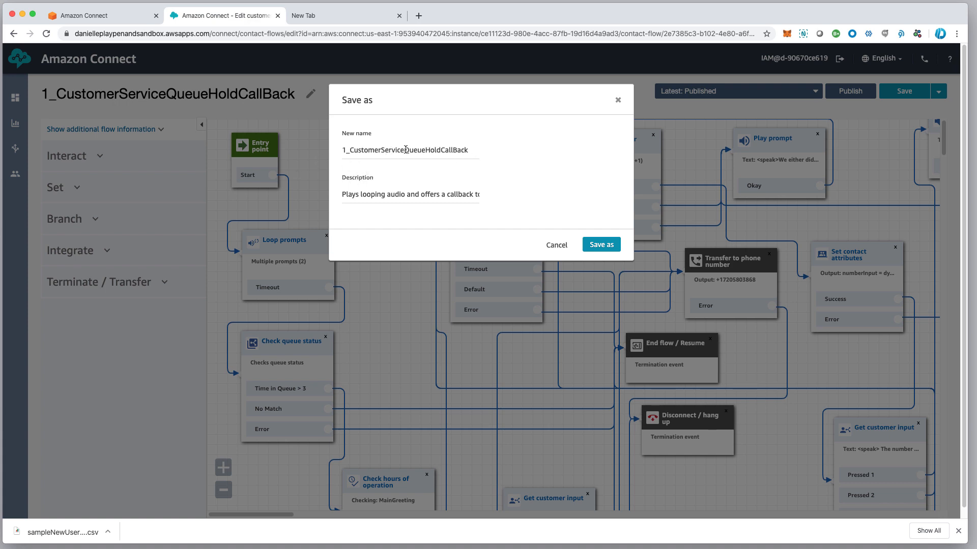
pyautogui.moveTo(405, 150); pyautogui.dragTo(353, 151)
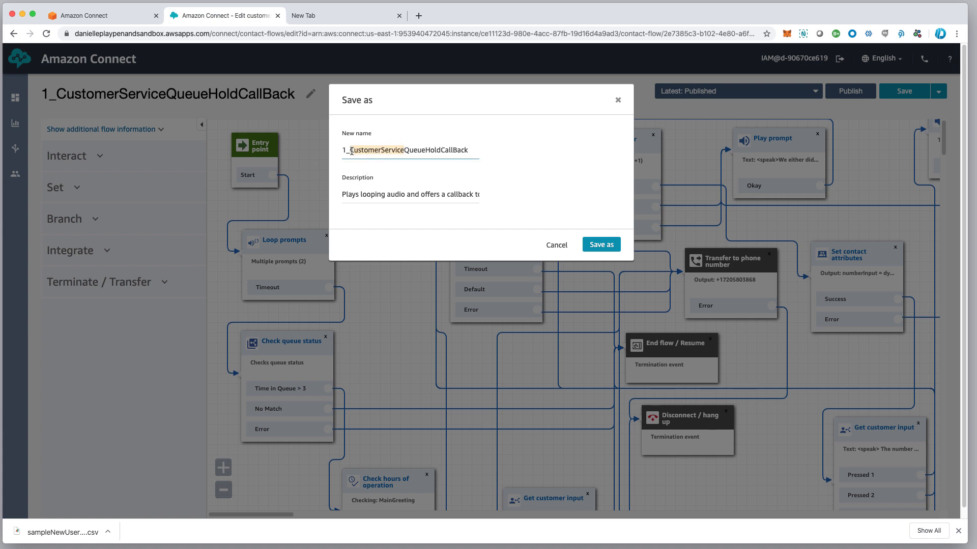
pyautogui.write('Technical')
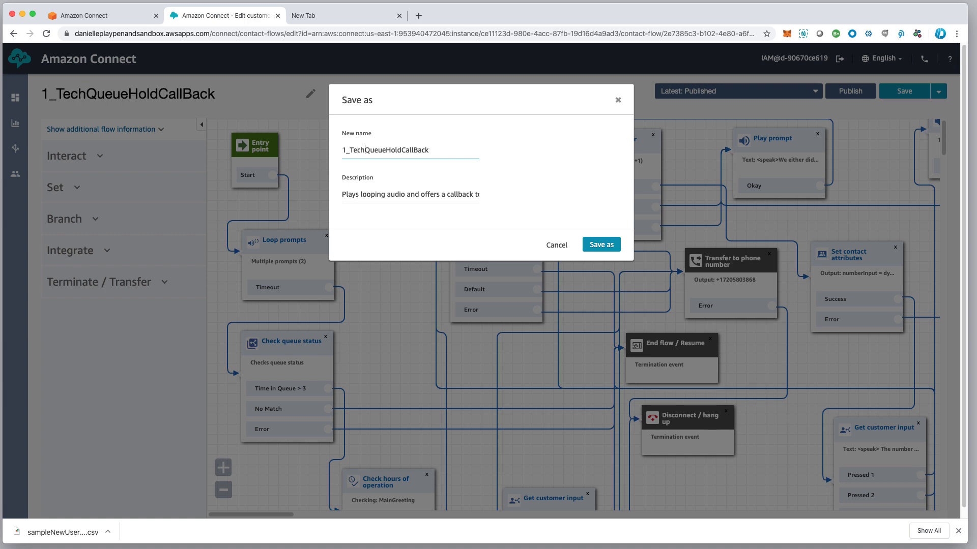
pyautogui.write('Support')
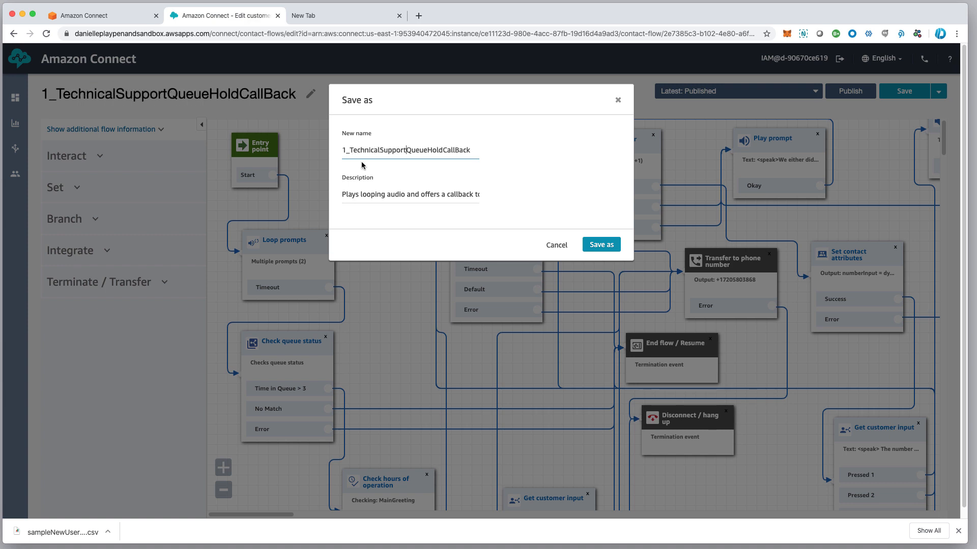
pyautogui.click(604, 248)
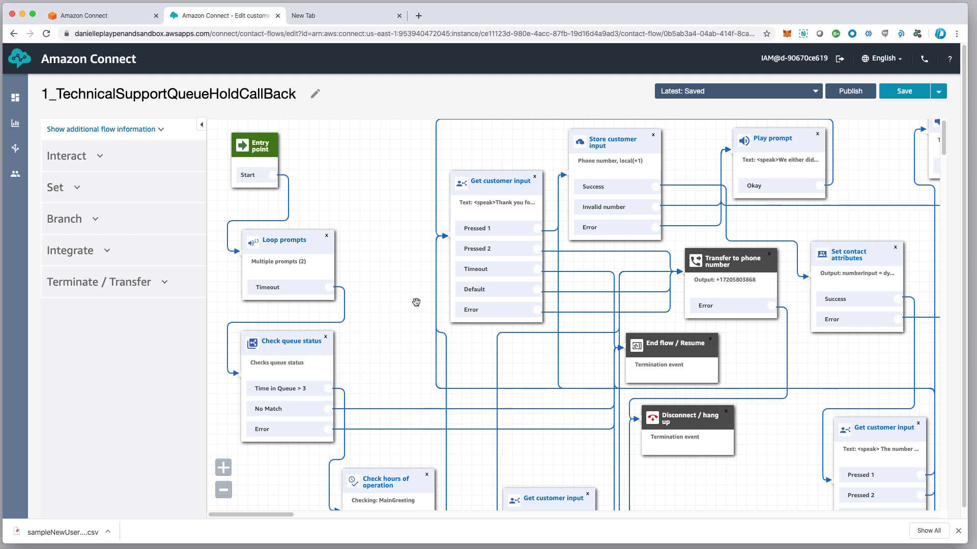
# Change the Transfer to queue block's callback queue from CustomerService to TechSupport and save
pyautogui.moveTo(406, 275); pyautogui.dragTo(403, 254)
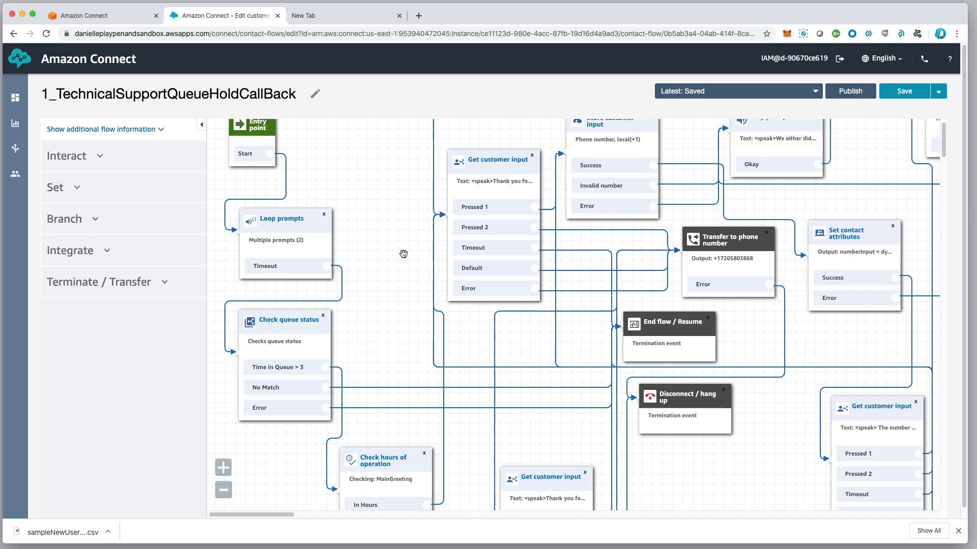
pyautogui.click(201, 125)
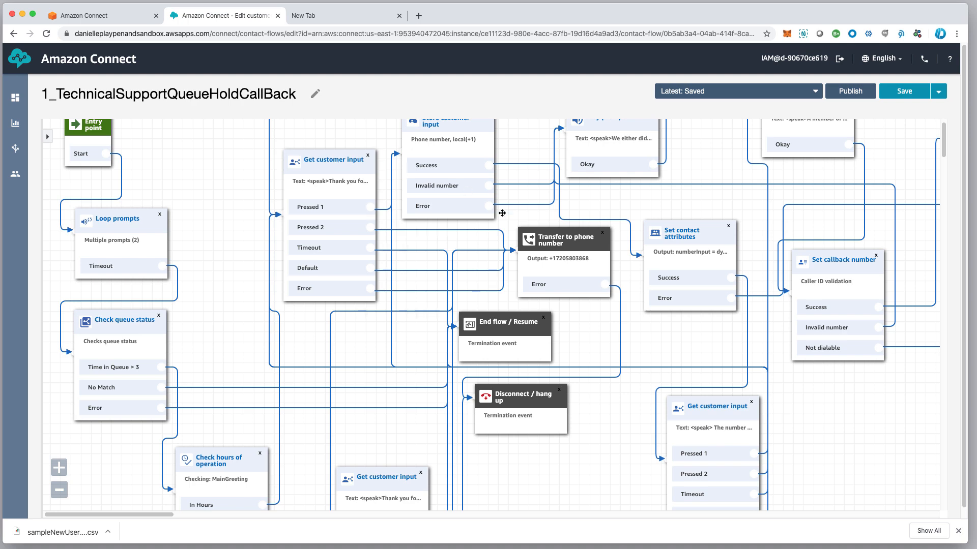
pyautogui.moveTo(711, 163); pyautogui.dragTo(154, 292)
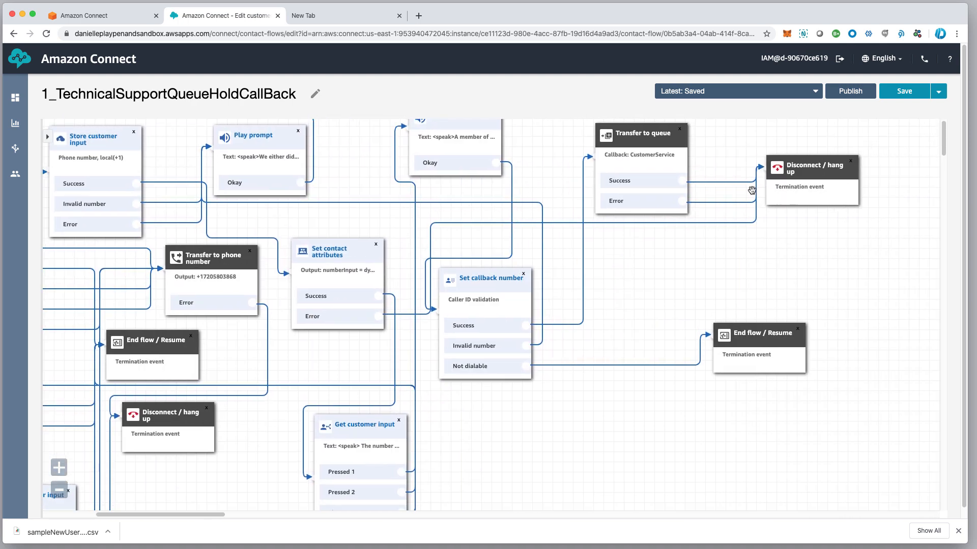
pyautogui.click(656, 134)
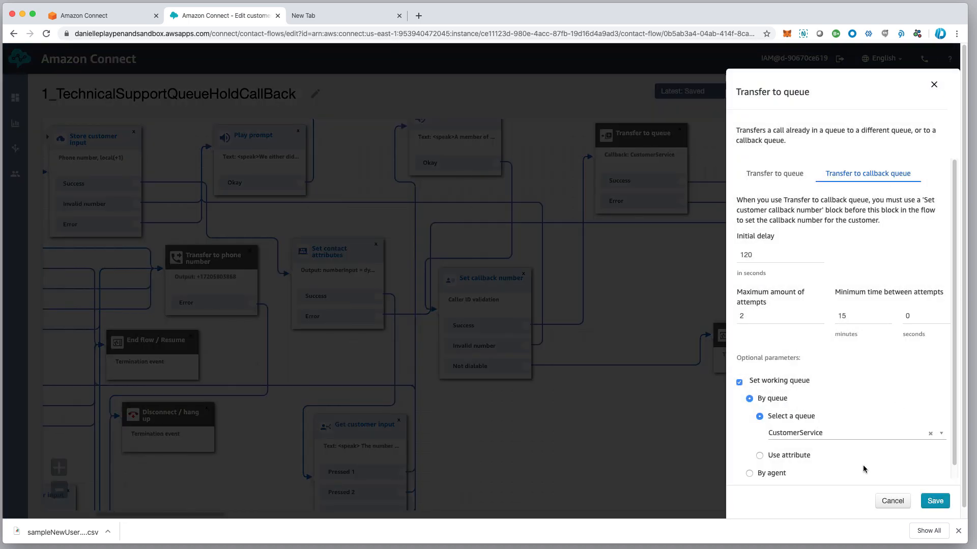
pyautogui.click(799, 435)
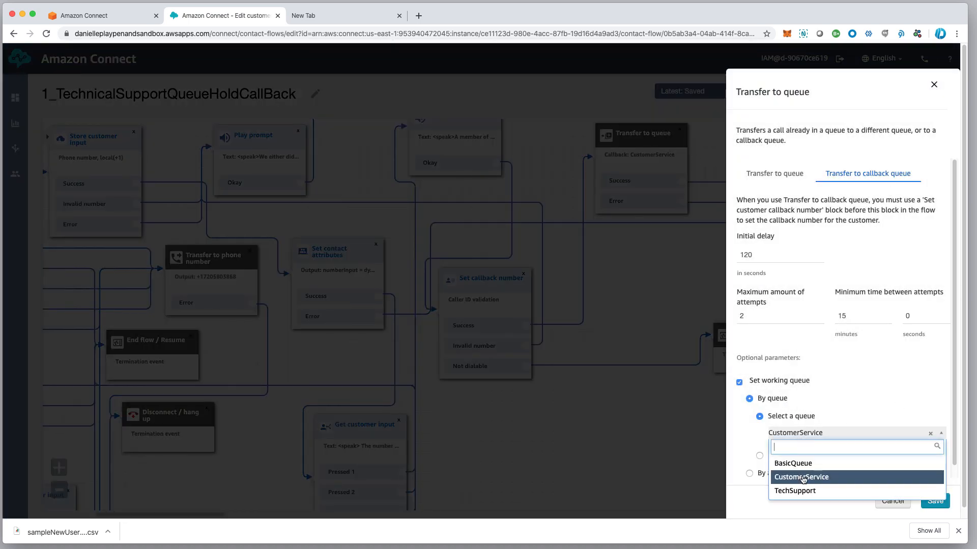
pyautogui.click(799, 491)
pyautogui.click(936, 503)
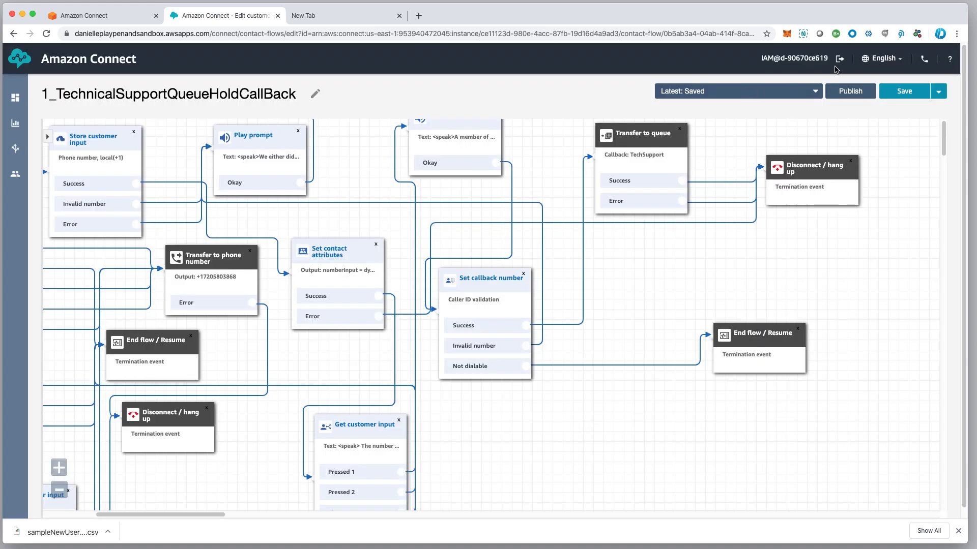
# Publish 1_TechnicalSupportQueueHoldCallBack and go back to the contact flows list
pyautogui.click(856, 95)
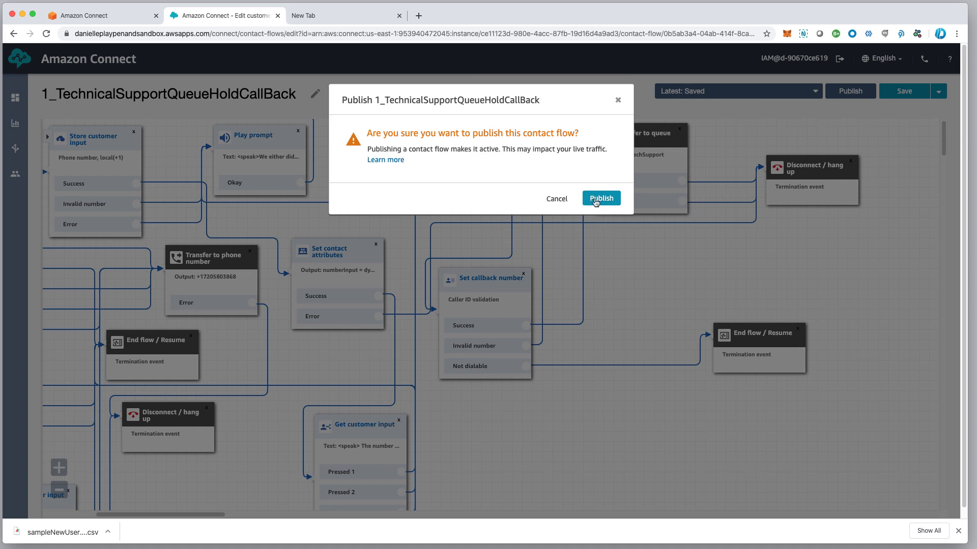
pyautogui.click(603, 203)
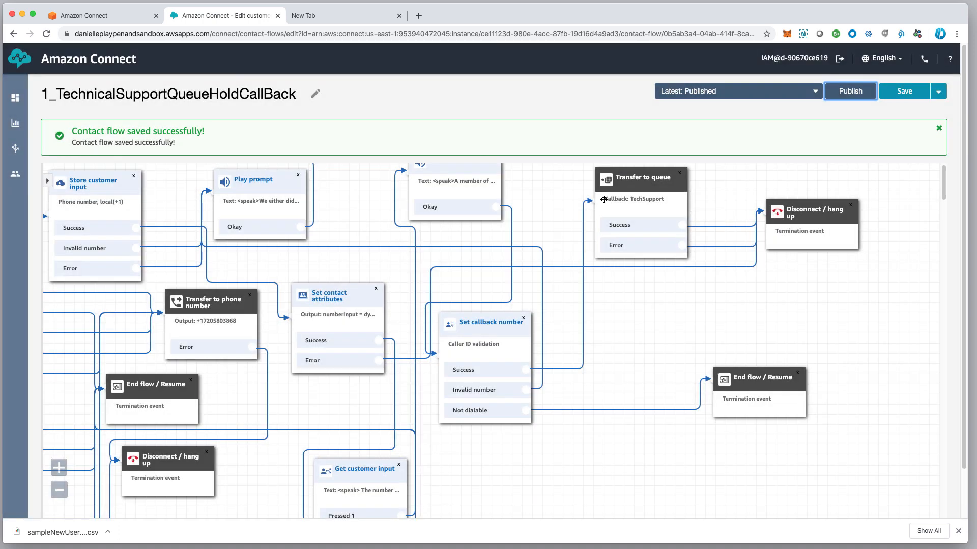
pyautogui.moveTo(391, 100); pyautogui.dragTo(532, 100)
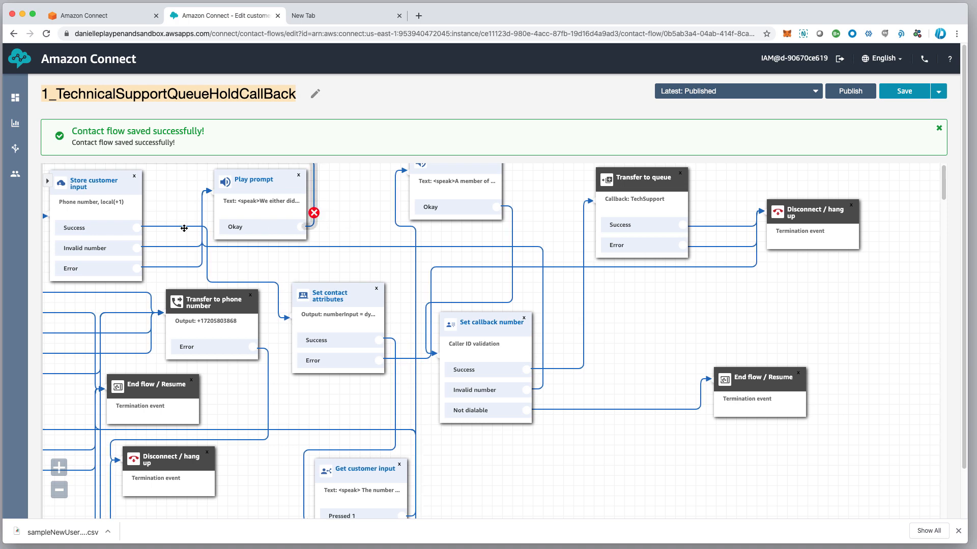
pyautogui.moveTo(5, 187)
pyautogui.moveTo(20, 154)
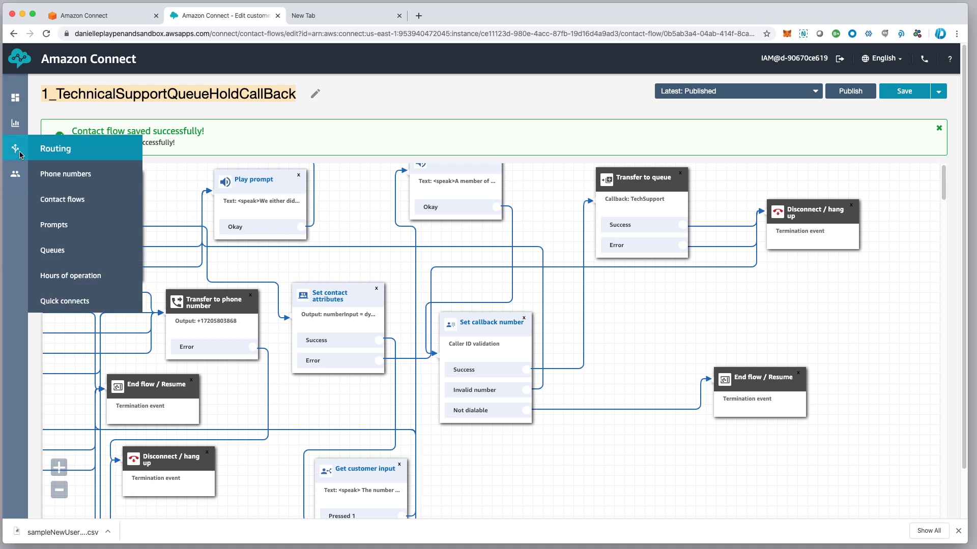
pyautogui.click(72, 200)
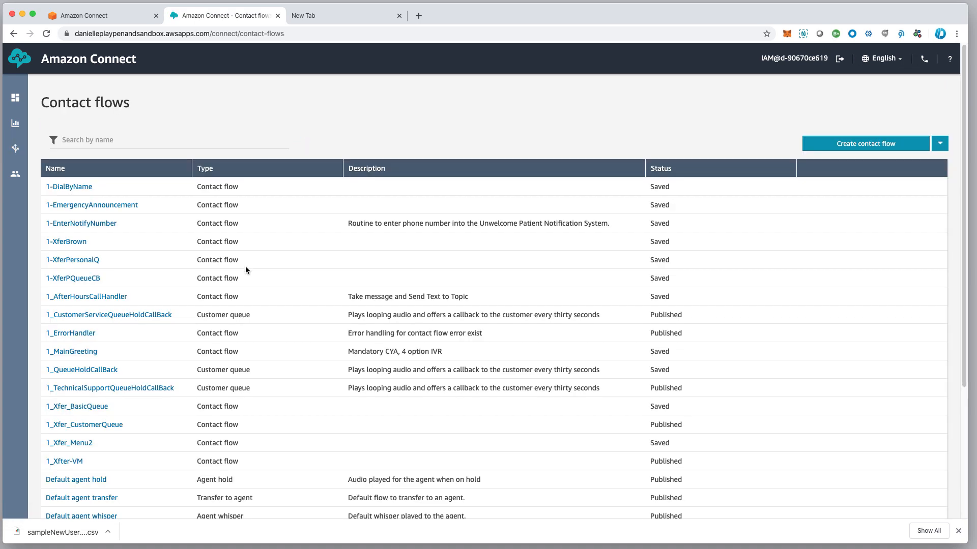
# Open 1_Xfer_CustomerQueue and Save as 1_Xfer_TechSupportQueue, swapping Customer for TechSupport
pyautogui.click(101, 427)
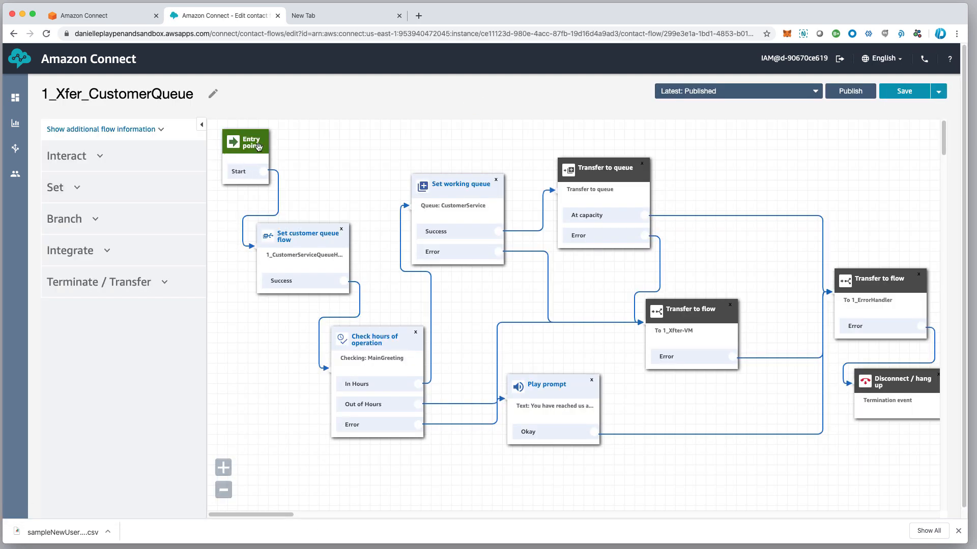
pyautogui.click(939, 92)
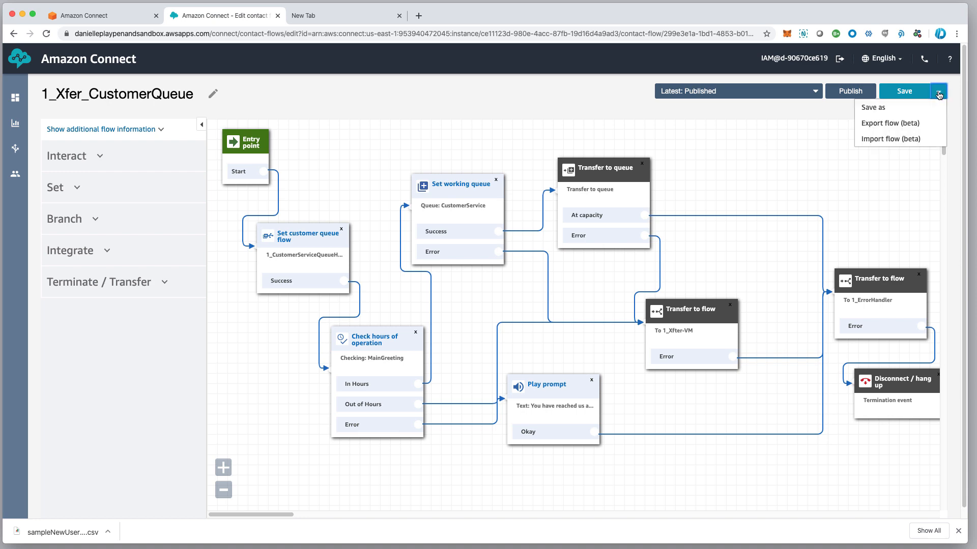
pyautogui.click(897, 115)
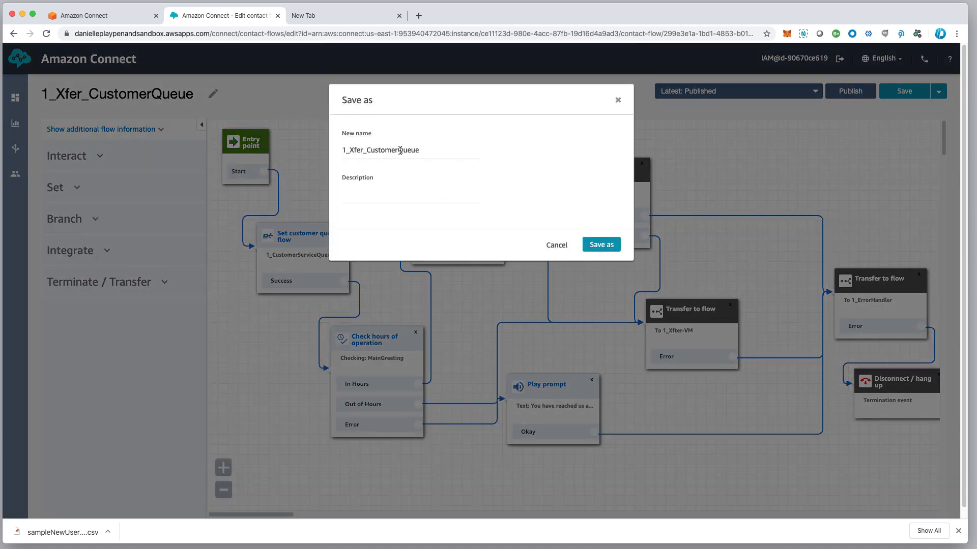
pyautogui.doubleClick(377, 151)
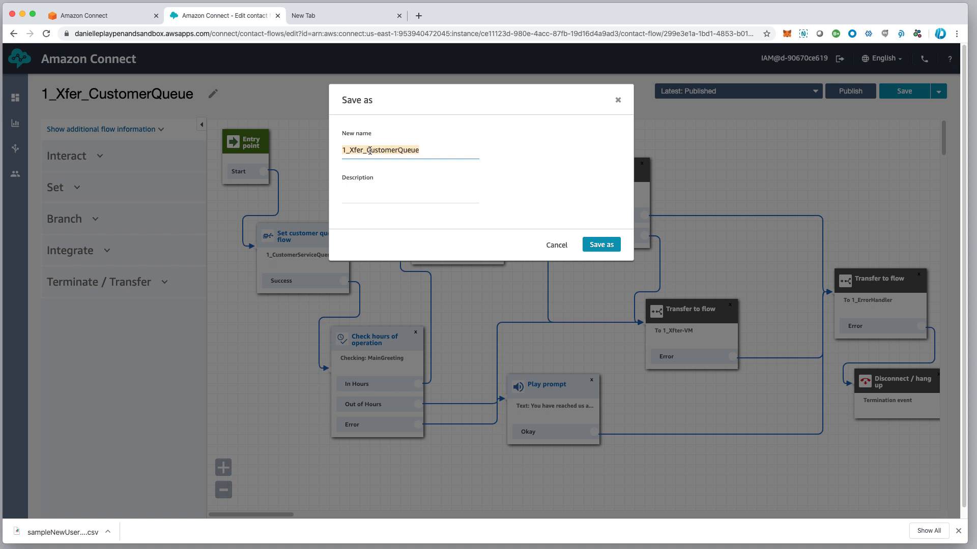
pyautogui.click(423, 151)
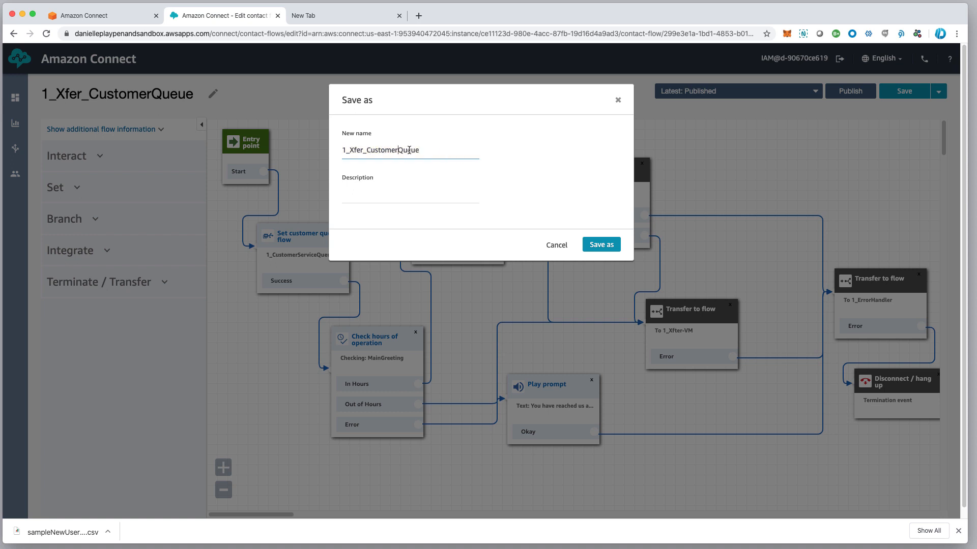
pyautogui.press('BackSpace')
pyautogui.press('BackSpace')
pyautogui.press('BackSpace')
pyautogui.press('BackSpace')
pyautogui.press('BackSpace')
pyautogui.press('BackSpace')
pyautogui.press('BackSpace')
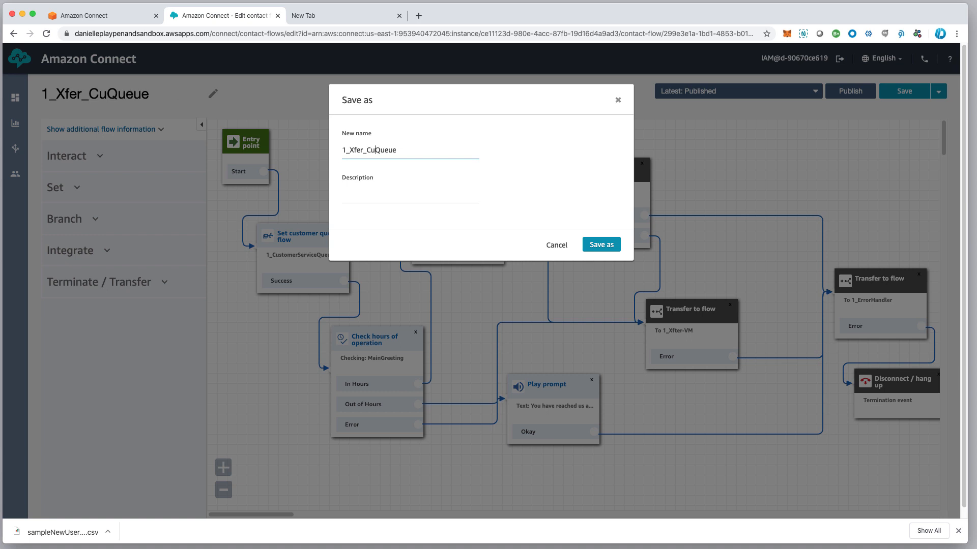
pyautogui.press('BackSpace')
pyautogui.write('TechSupp')
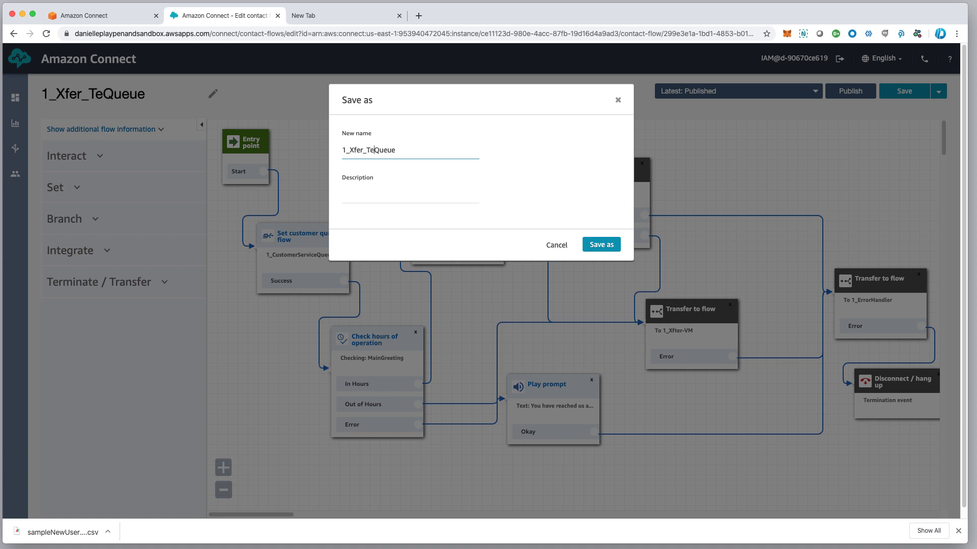
pyautogui.write('ort')
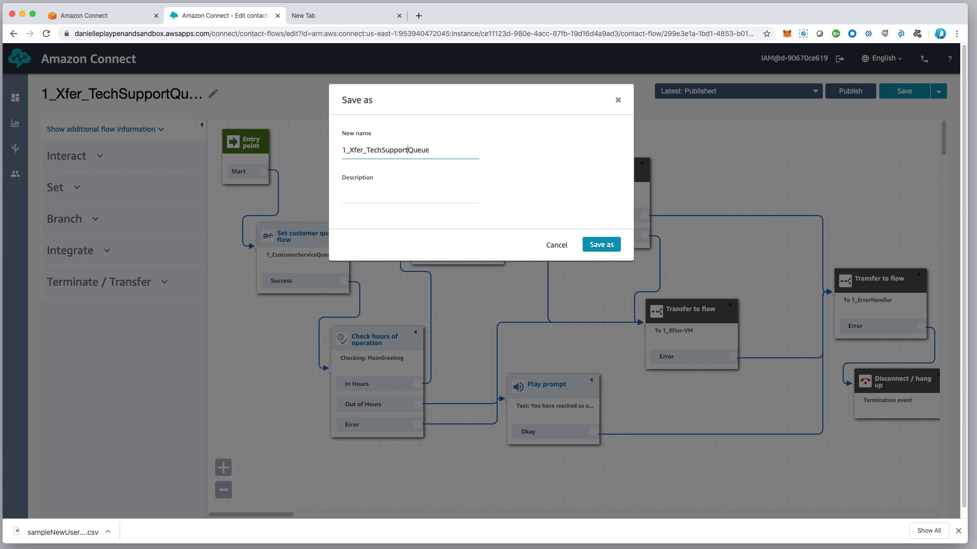
pyautogui.click(602, 250)
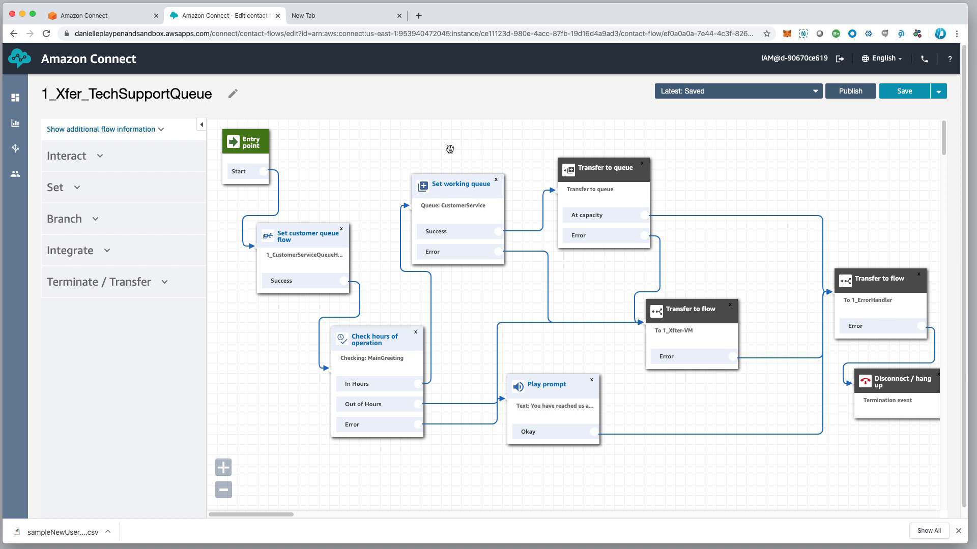
# Point the Set customer queue flow block to 1_TechnicalSupportQueueHoldCallBack
pyautogui.moveTo(326, 241); pyautogui.dragTo(317, 240)
pyautogui.click(311, 237)
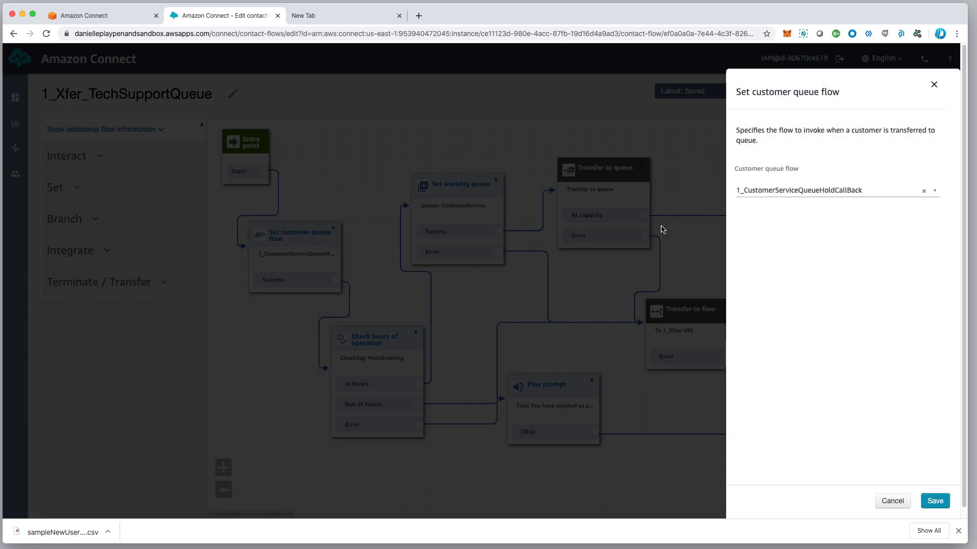
pyautogui.click(775, 189)
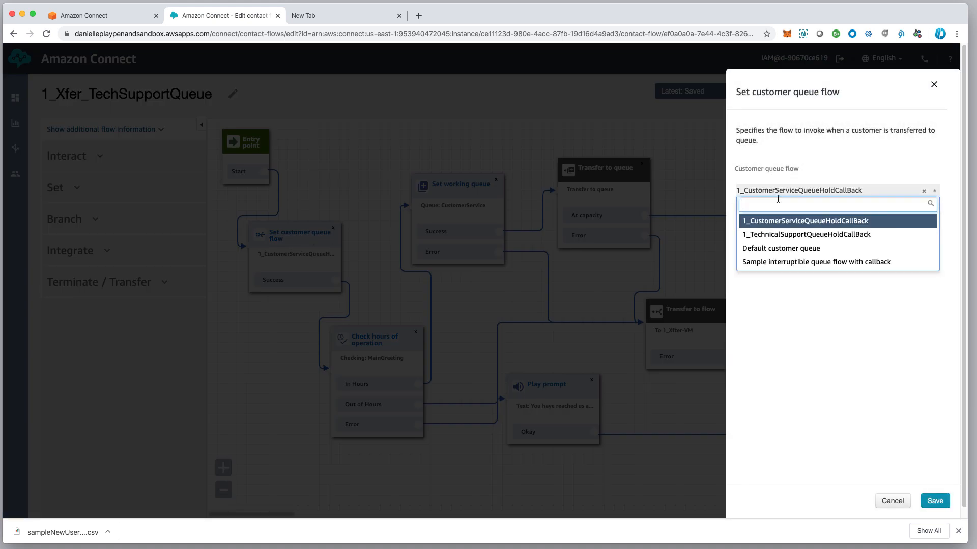
pyautogui.click(780, 233)
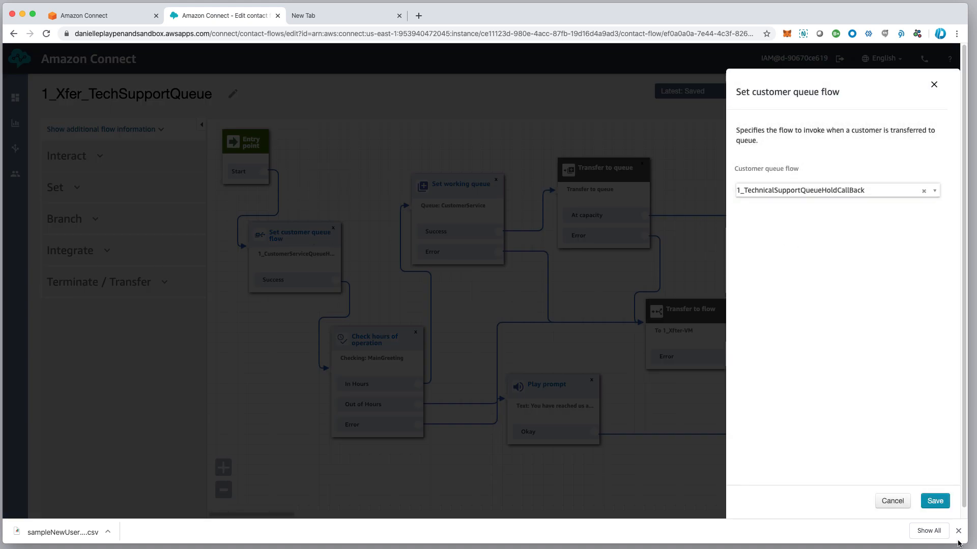
pyautogui.click(935, 500)
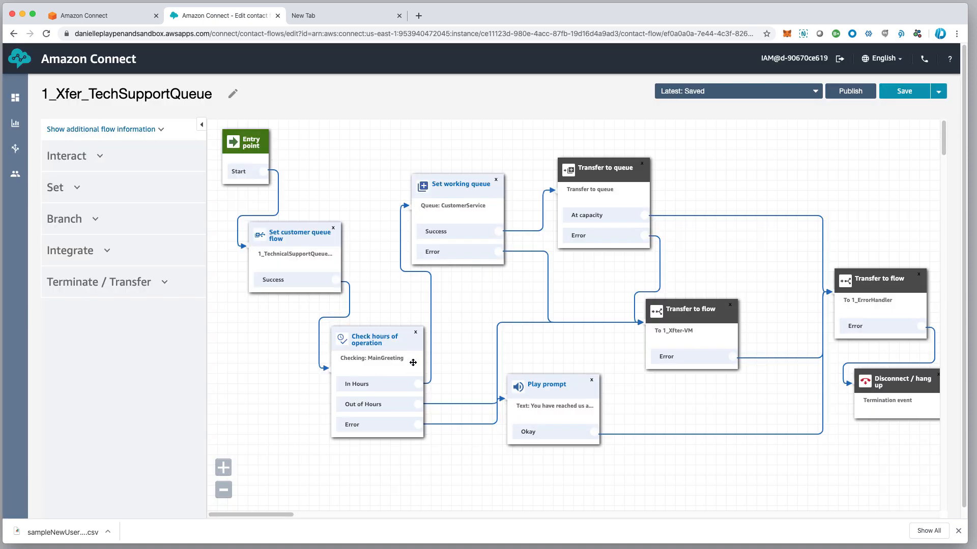
# Change the Set working queue block's queue from CustomerService to TechSupport, tidying nearby blocks
pyautogui.moveTo(395, 344); pyautogui.dragTo(368, 351)
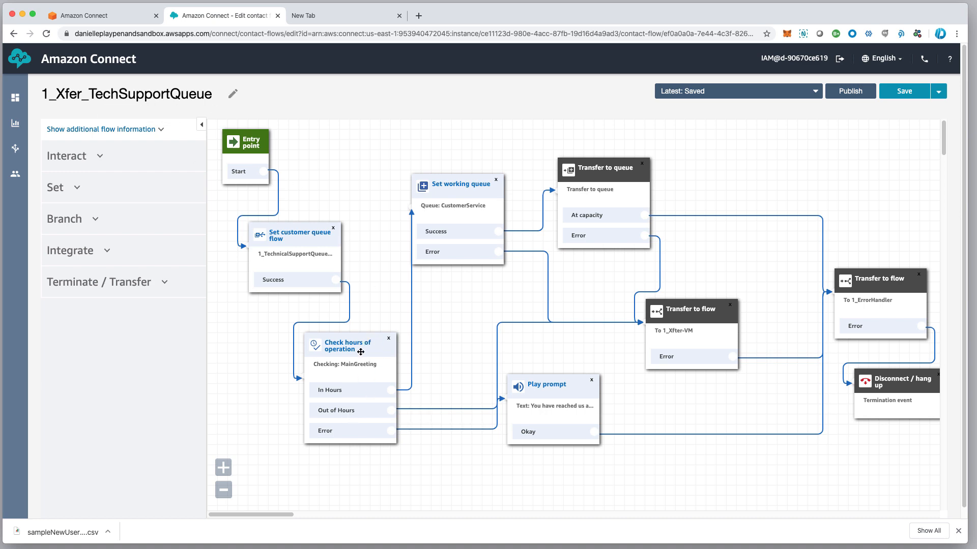
pyautogui.moveTo(361, 352); pyautogui.dragTo(356, 353)
pyautogui.moveTo(448, 189); pyautogui.dragTo(445, 202)
pyautogui.click(464, 197)
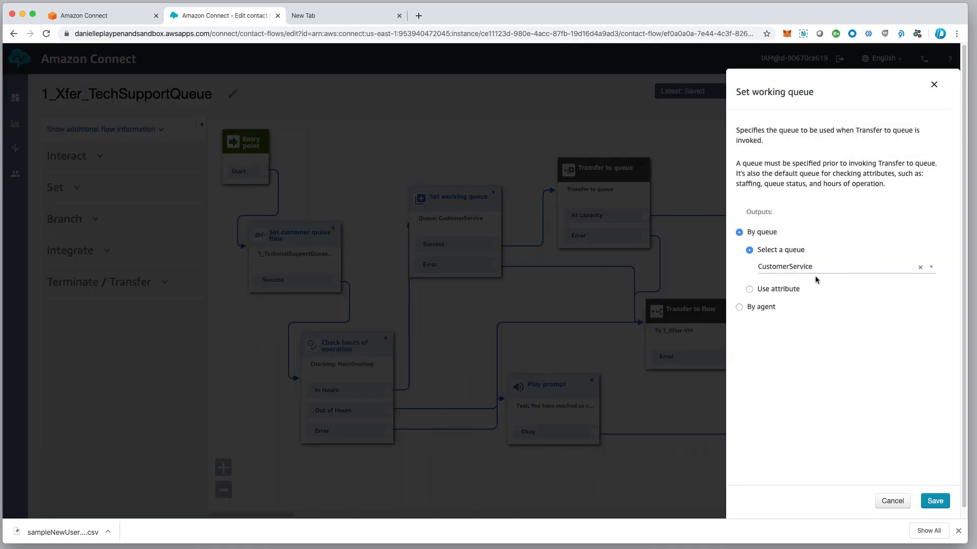
pyautogui.click(810, 267)
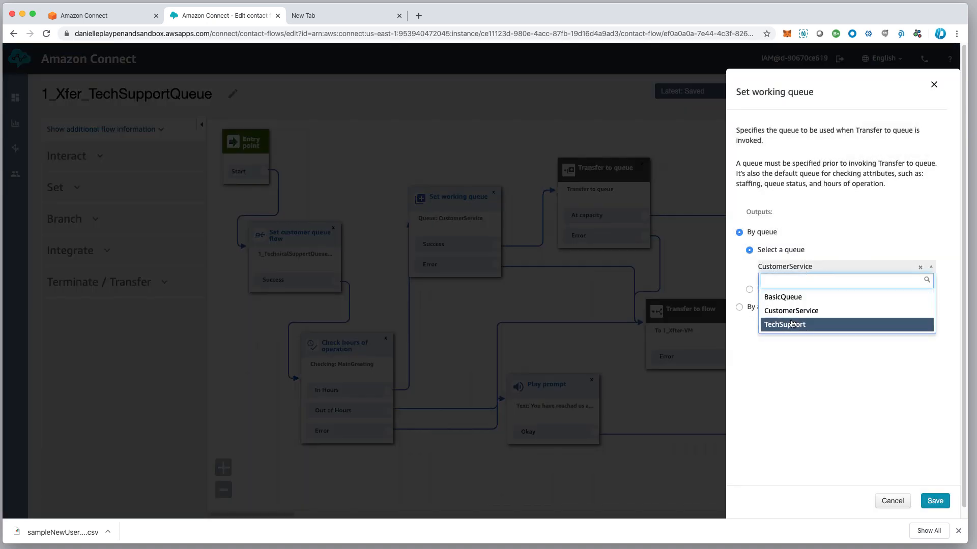
pyautogui.click(791, 324)
pyautogui.click(934, 500)
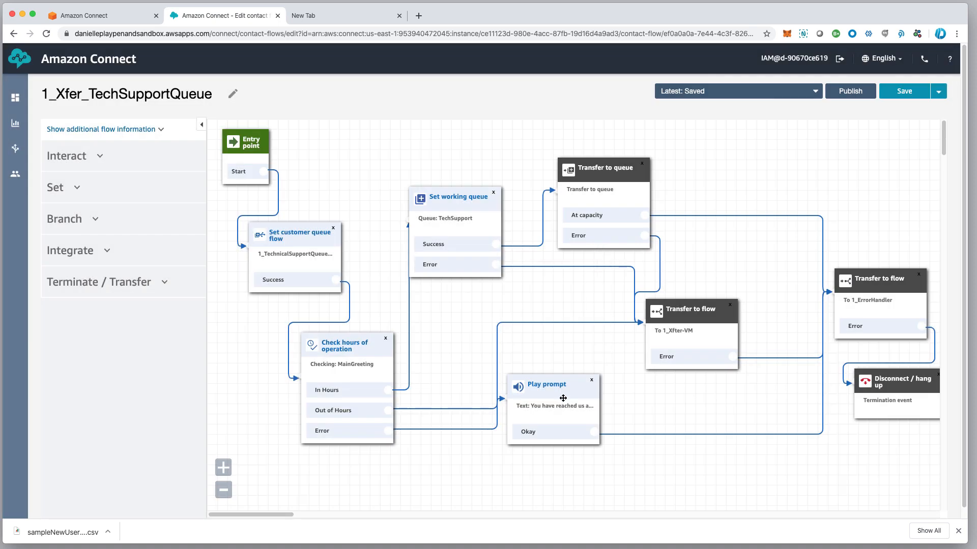
pyautogui.moveTo(564, 398); pyautogui.dragTo(569, 392)
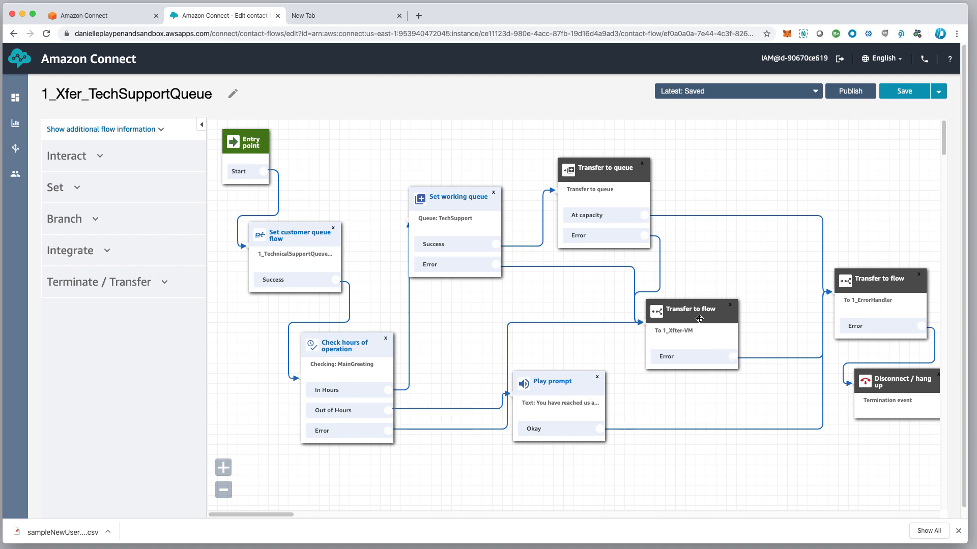
# Confirm the Transfer to flow block still targets 1_Xfter-VM and save it
pyautogui.moveTo(699, 319); pyautogui.dragTo(707, 318)
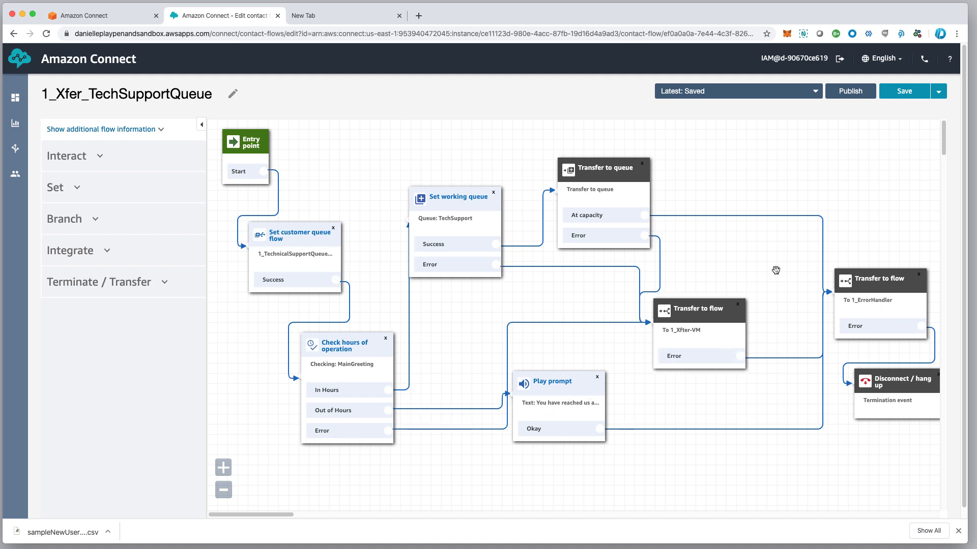
pyautogui.moveTo(902, 167); pyautogui.dragTo(749, 172)
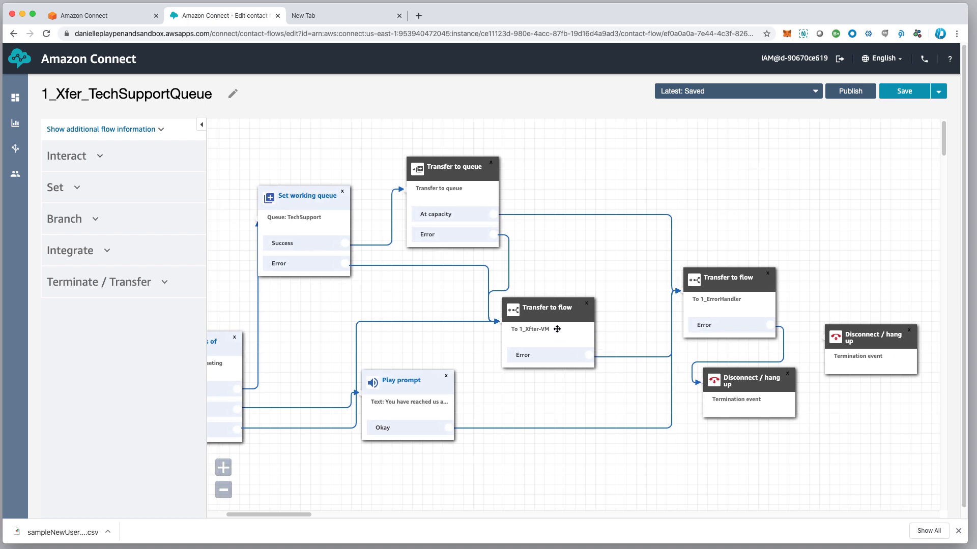
pyautogui.click(555, 318)
pyautogui.click(795, 205)
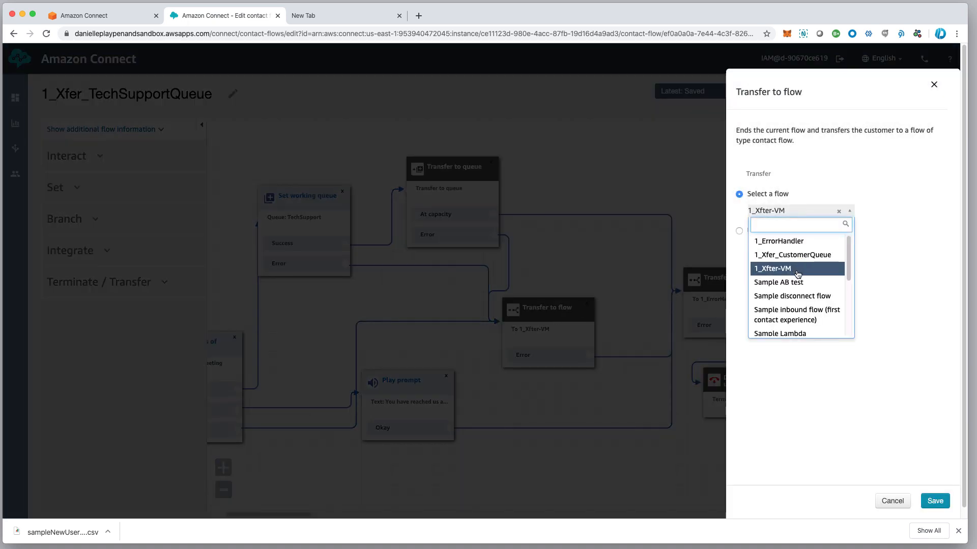
pyautogui.click(792, 269)
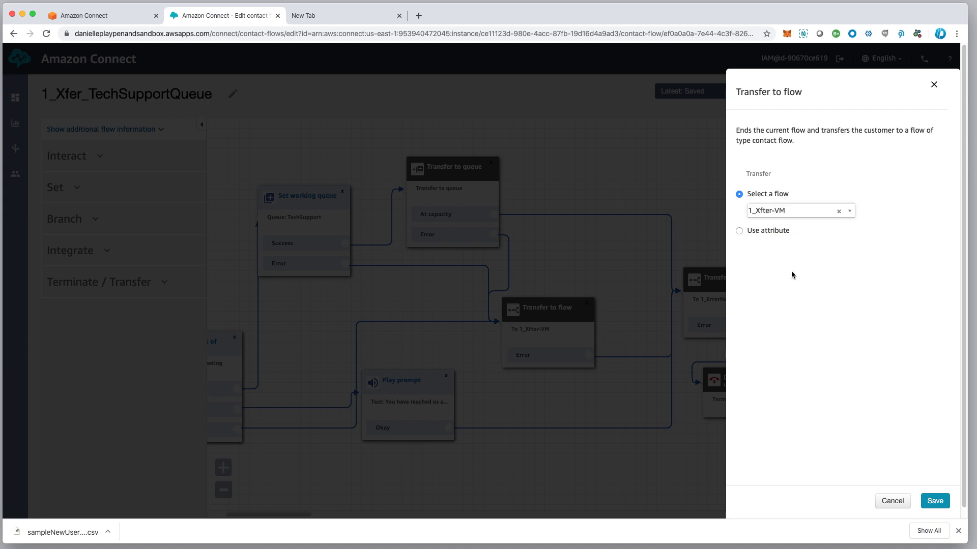
pyautogui.click(935, 501)
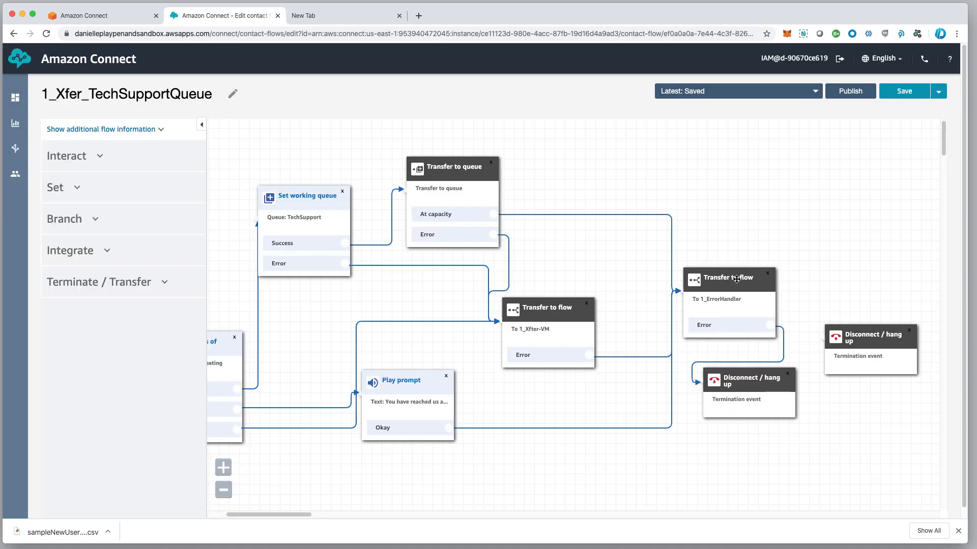
# Delete the spare Disconnect / hang up block and publish 1_Xfer_TechSupportQueue
pyautogui.moveTo(736, 279); pyautogui.dragTo(747, 266)
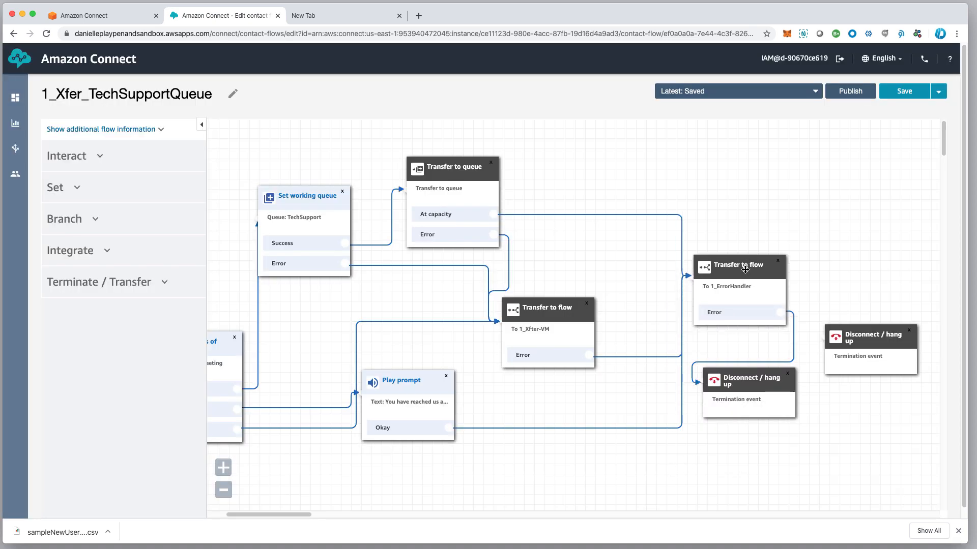
pyautogui.moveTo(764, 386); pyautogui.dragTo(765, 402)
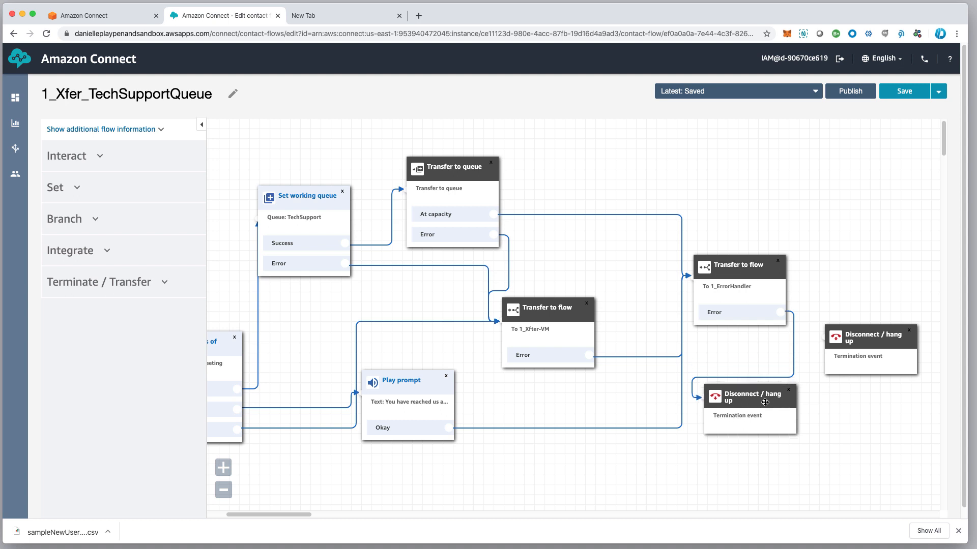
pyautogui.click(909, 331)
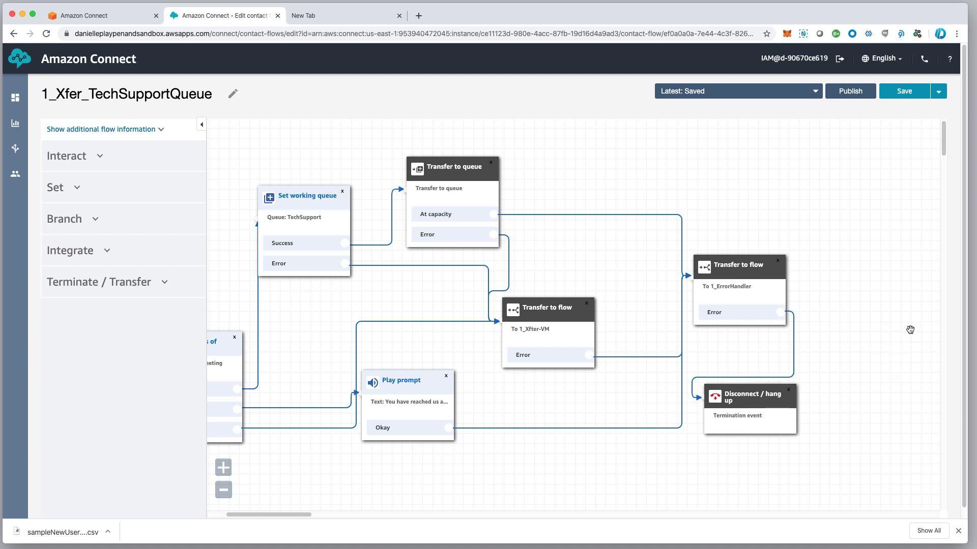
pyautogui.click(857, 96)
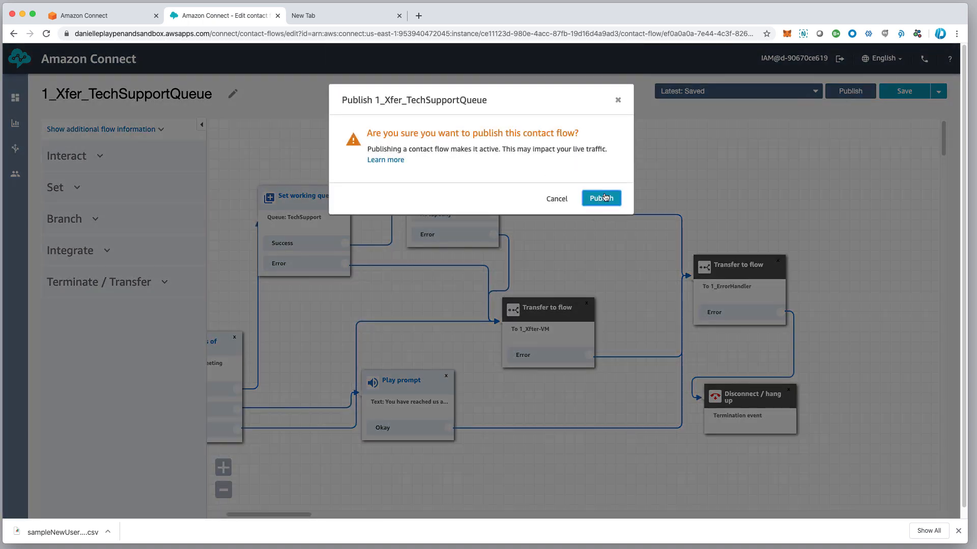
pyautogui.click(604, 197)
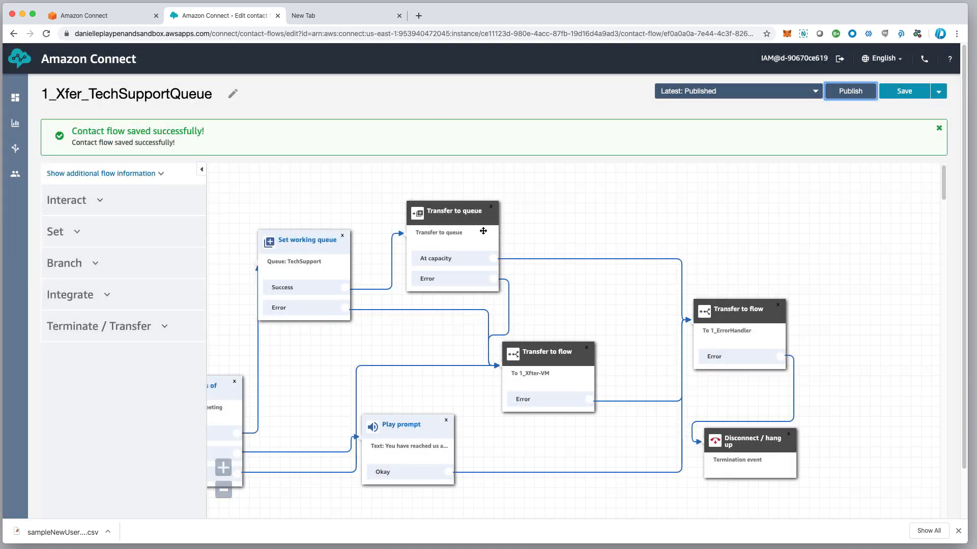
# Go to Routing > Contact flows and open 1_MainGreeting in the editor
pyautogui.moveTo(17, 152)
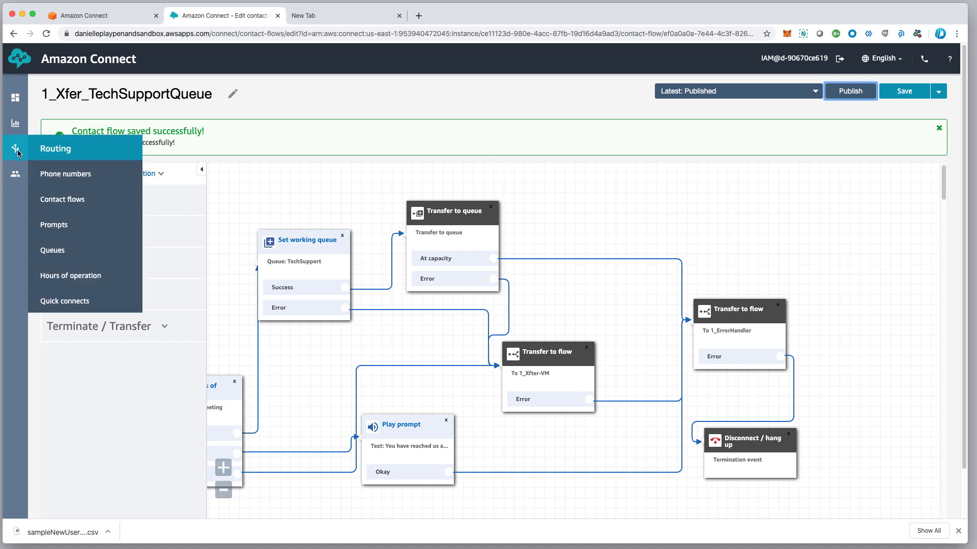
pyautogui.click(59, 200)
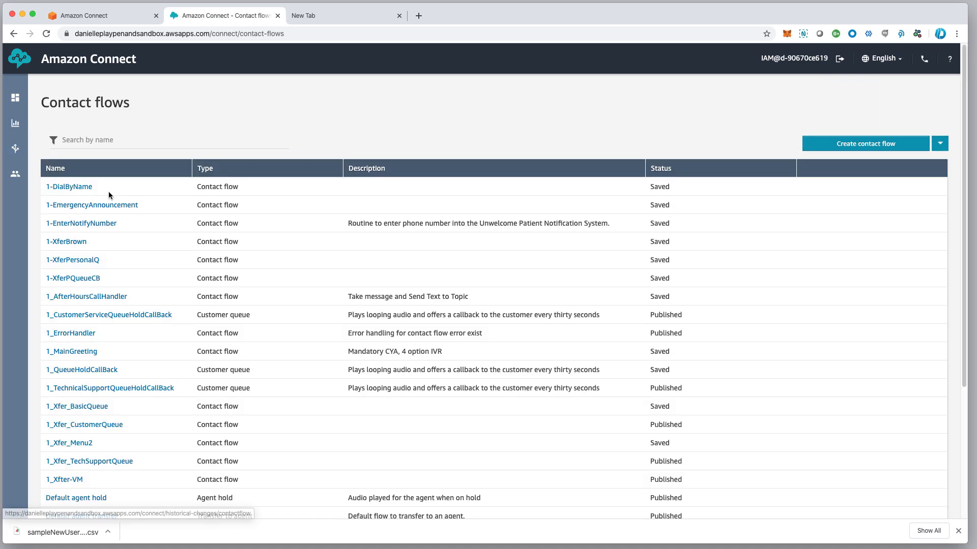
pyautogui.click(76, 352)
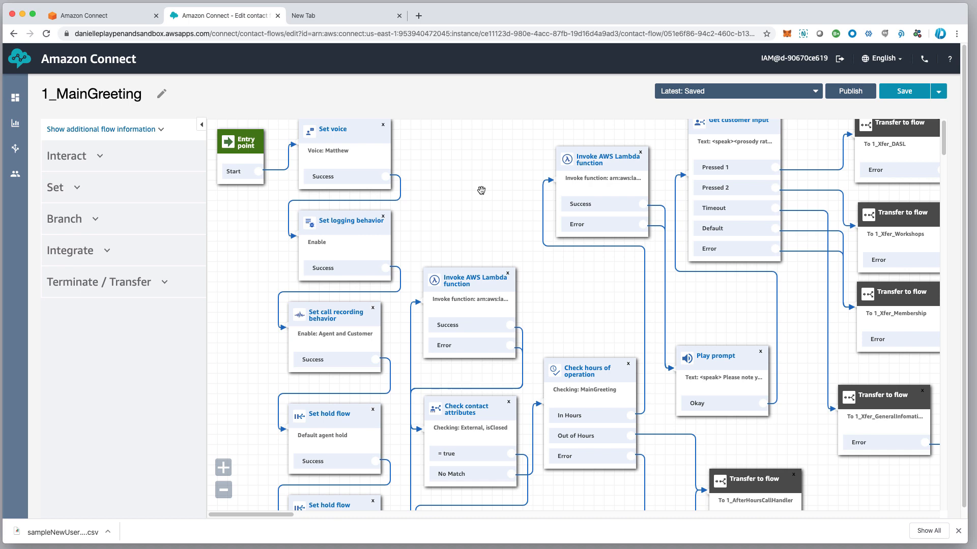
pyautogui.moveTo(482, 191); pyautogui.dragTo(275, 277)
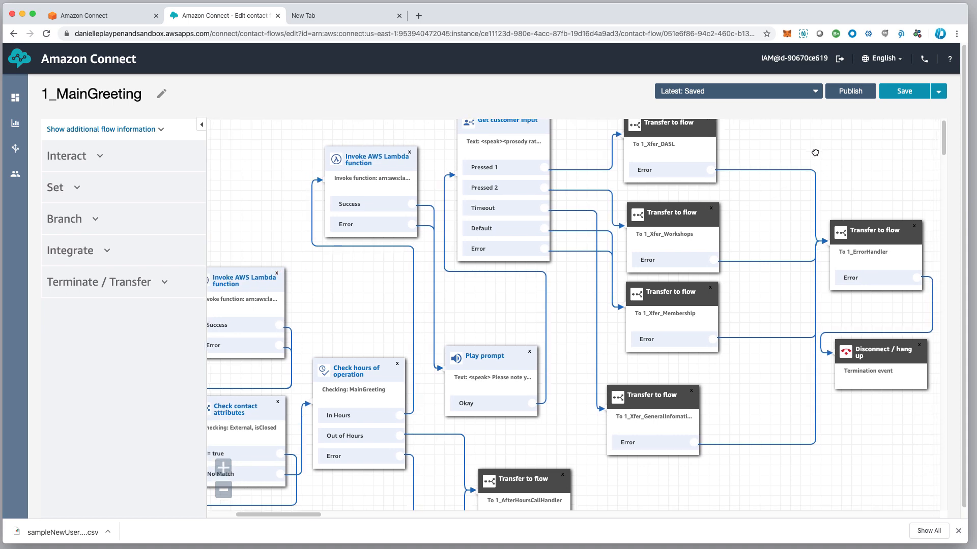
pyautogui.moveTo(810, 199); pyautogui.dragTo(774, 210)
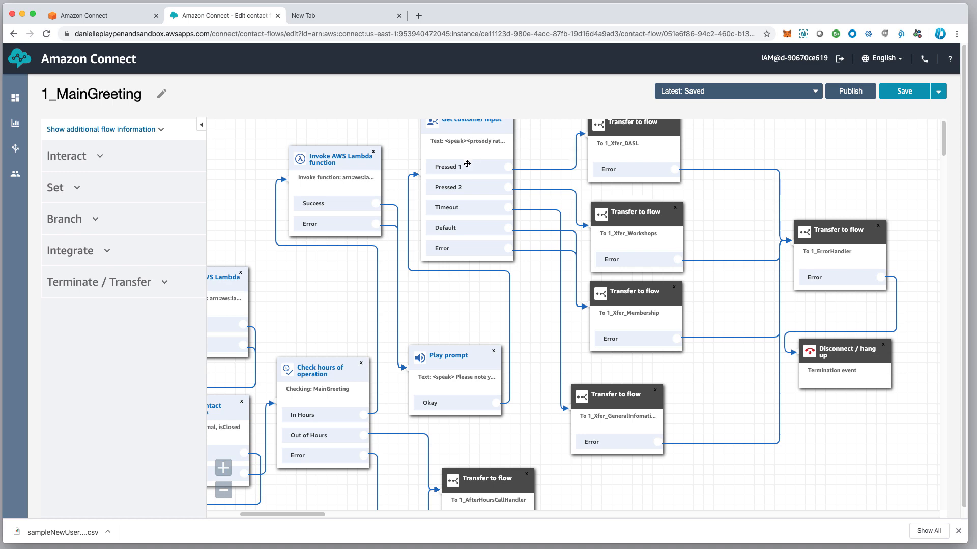
pyautogui.click(473, 127)
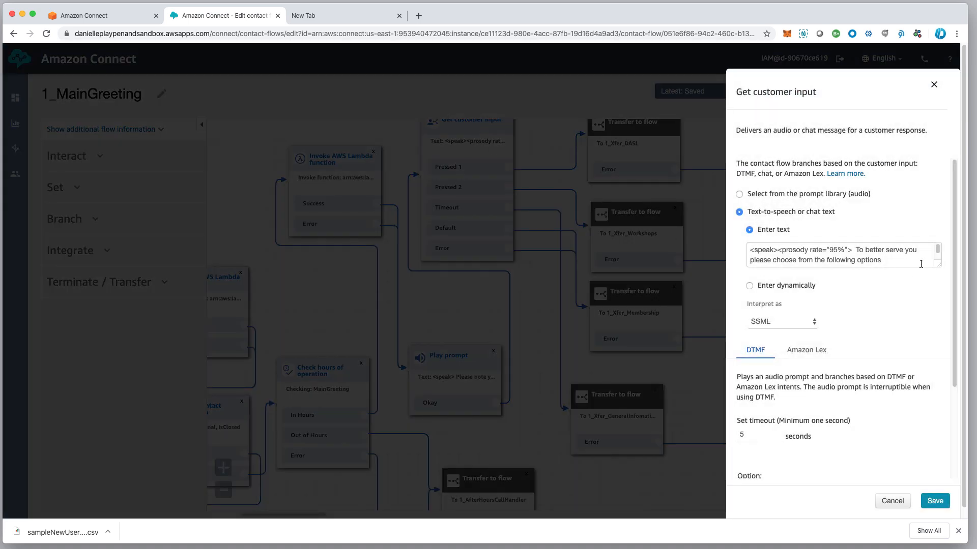
pyautogui.moveTo(921, 264); pyautogui.dragTo(937, 328)
pyautogui.click(446, 318)
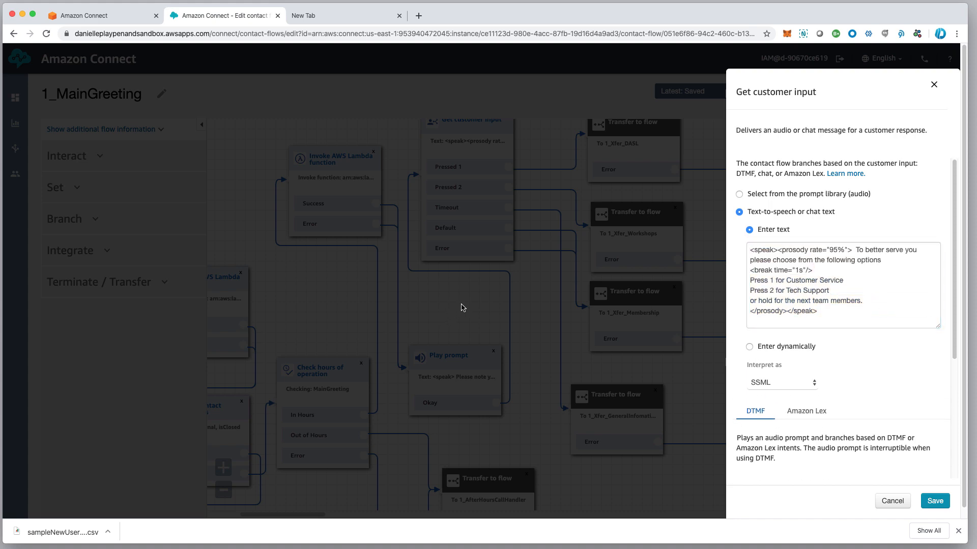
pyautogui.click(891, 503)
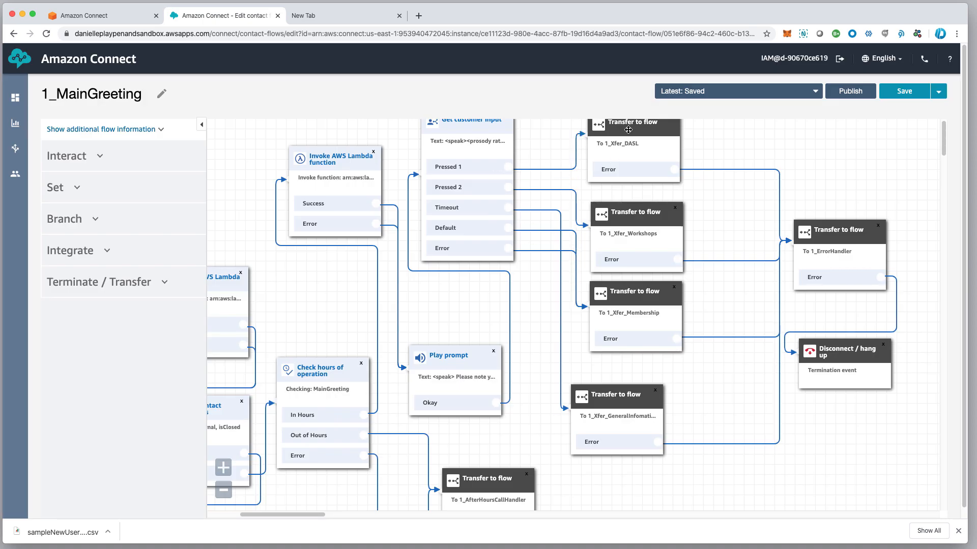
# Change the 1_Xfer_DASL transfer block's target flow to 1_Xfer_CustomerQueue
pyautogui.click(628, 129)
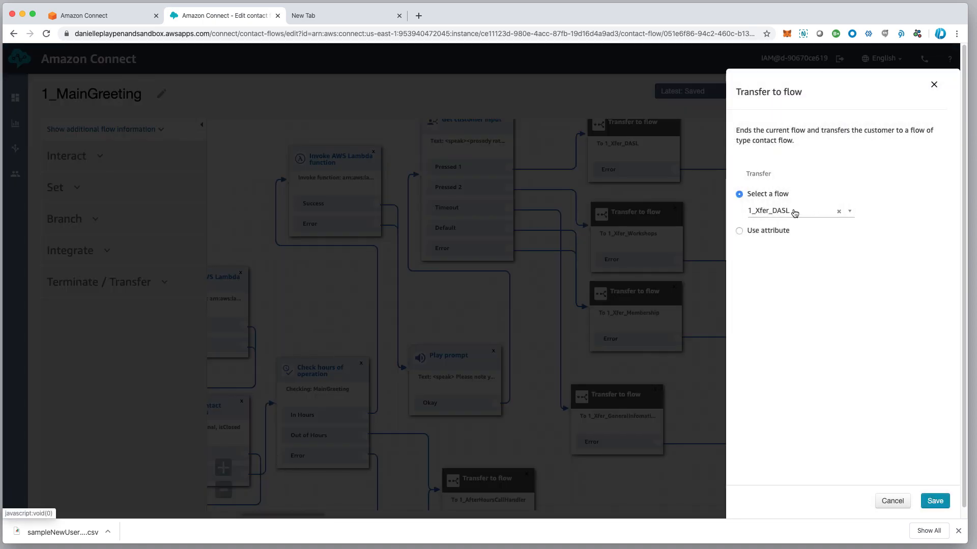
pyautogui.click(795, 212)
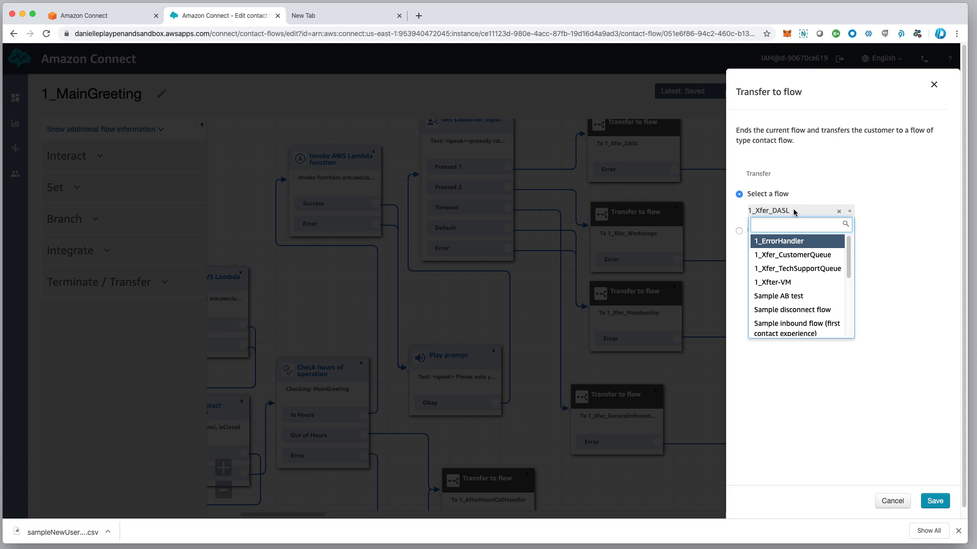
pyautogui.click(803, 255)
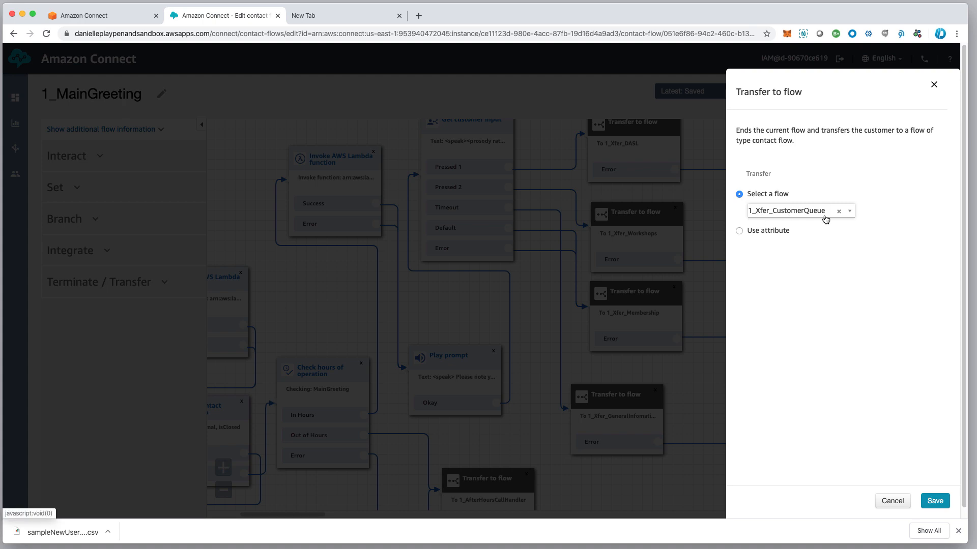
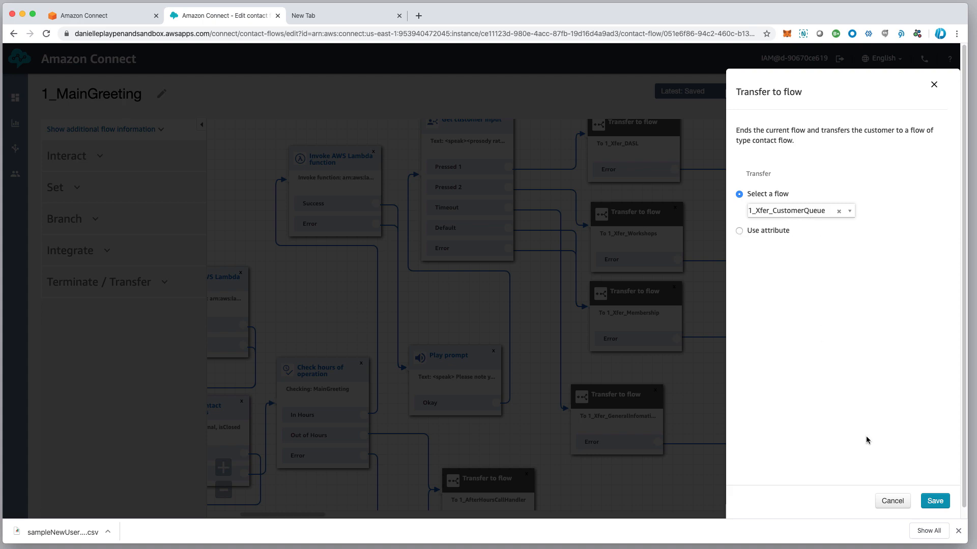
# Save the top block's 1_Xfer_CustomerQueue target and retarget the Workshops block to 1_Xfer_TechSupportQueue
pyautogui.click(923, 501)
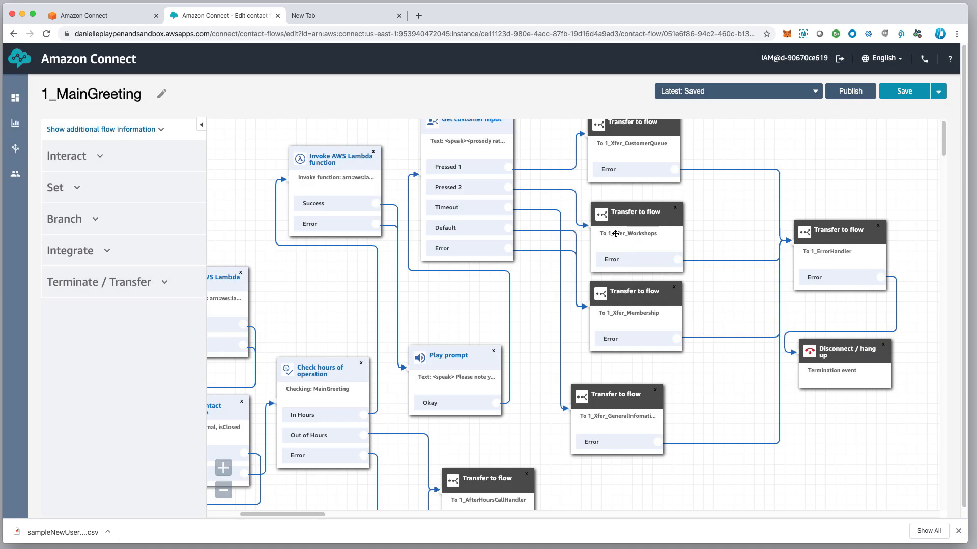
pyautogui.click(642, 220)
pyautogui.click(783, 213)
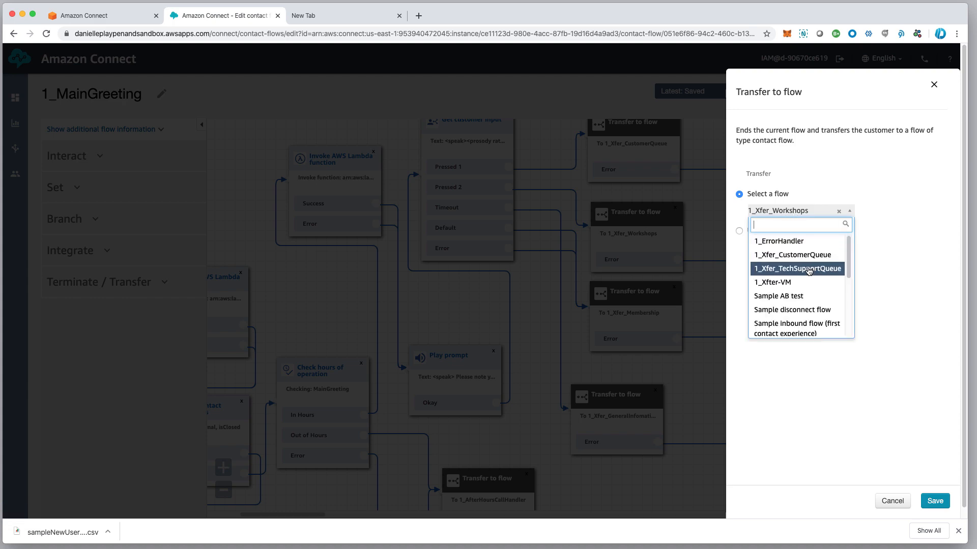
pyautogui.click(809, 270)
pyautogui.click(934, 502)
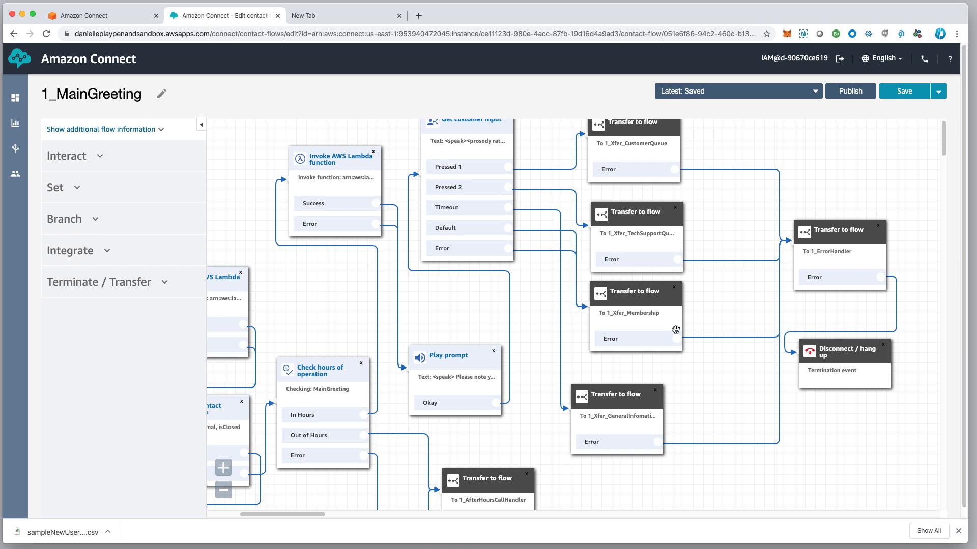
# Retarget the Membership transfer block from 1_Xfer_Membership to 1_Xfer_CustomerQueue
pyautogui.click(639, 300)
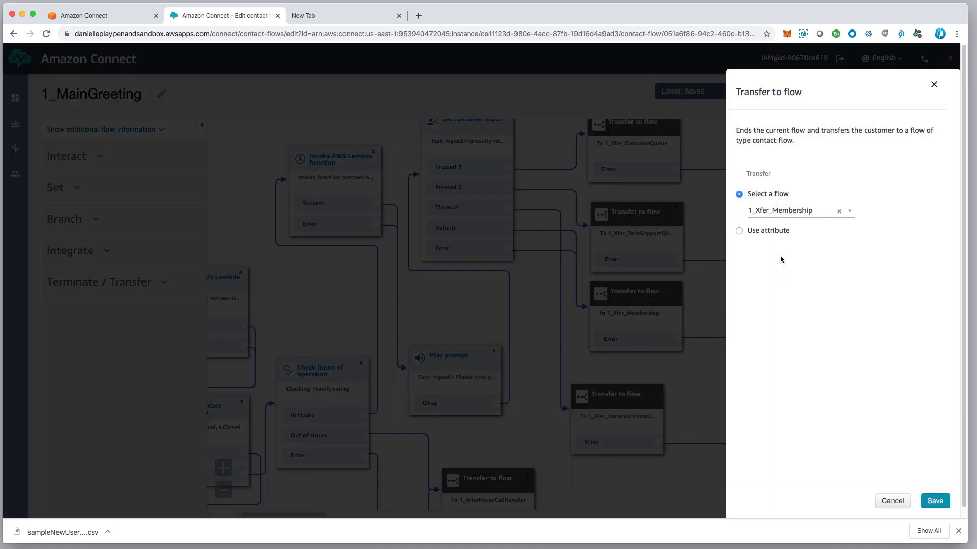
pyautogui.click(800, 214)
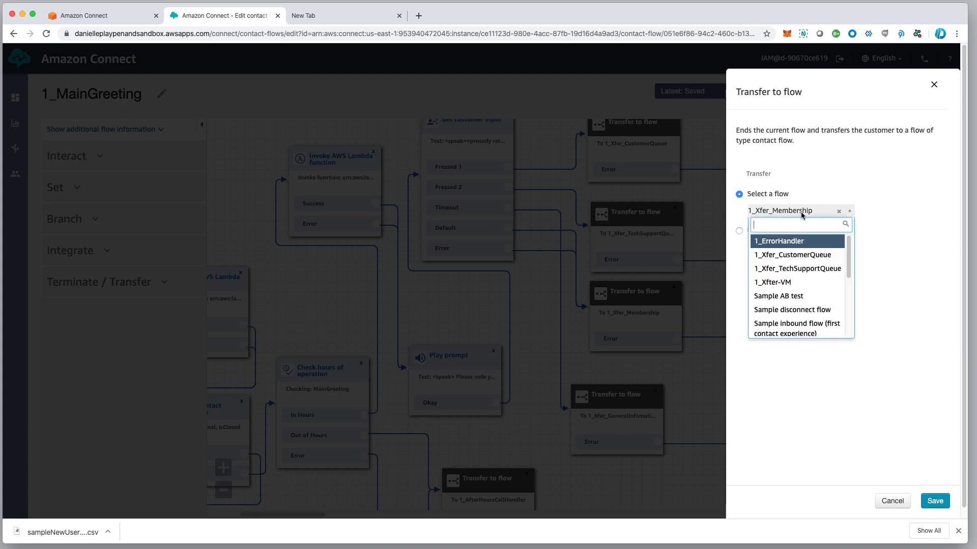
pyautogui.click(816, 255)
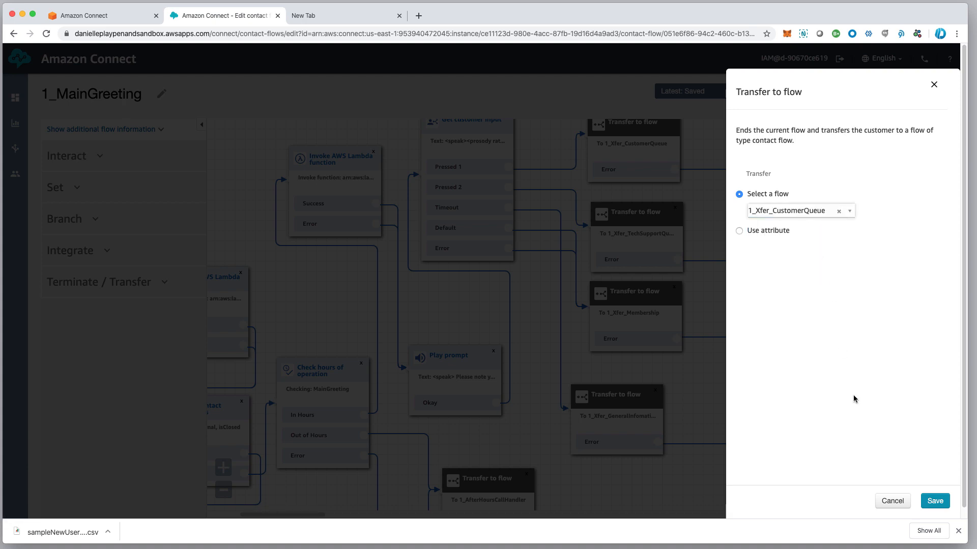
pyautogui.click(935, 502)
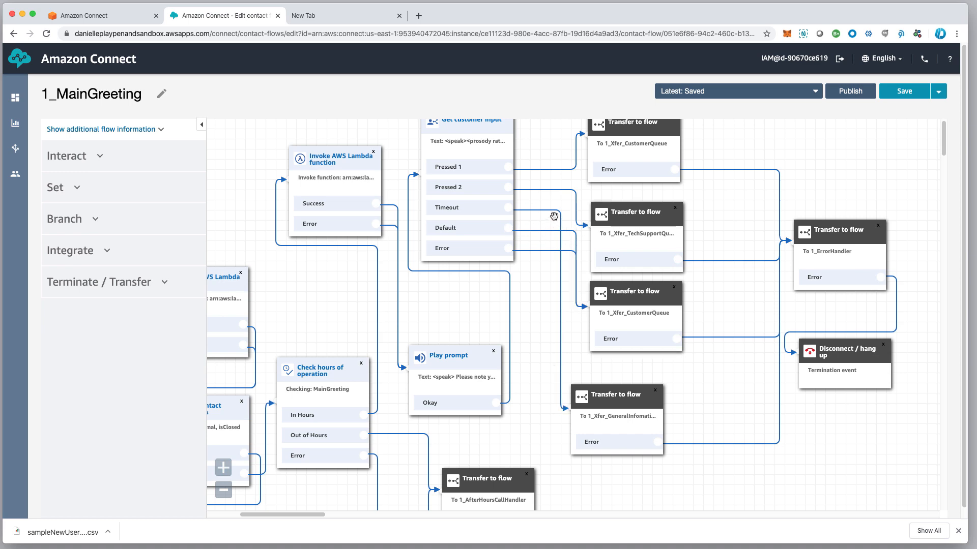
# Reposition the General Information transfer block and point it at 1_Xfer_CustomerQueue
pyautogui.moveTo(640, 396); pyautogui.dragTo(650, 380)
pyautogui.click(629, 391)
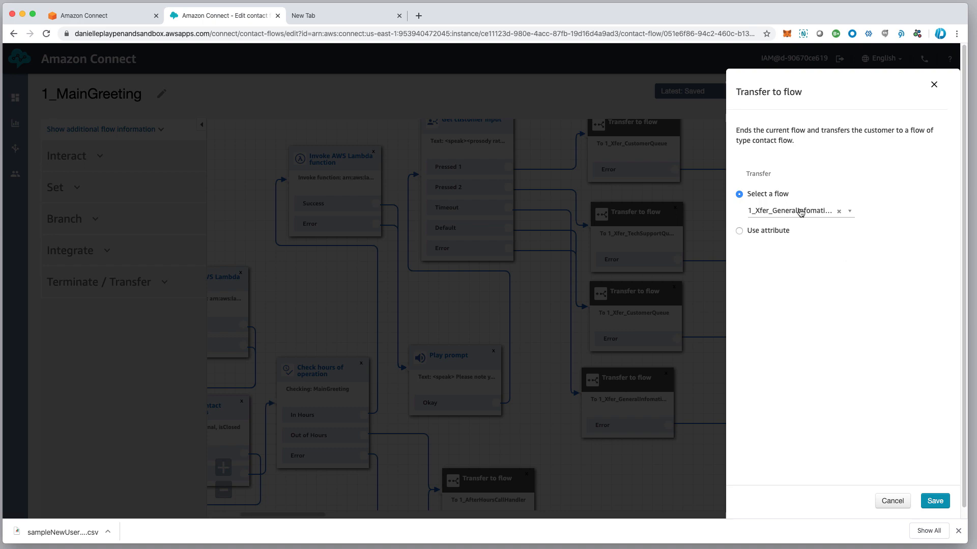
pyautogui.click(801, 212)
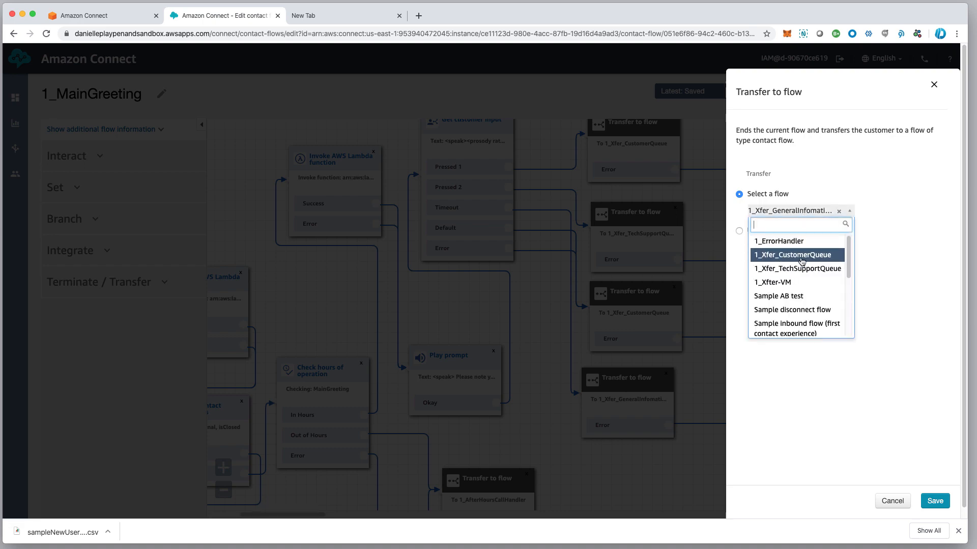
pyautogui.click(802, 261)
pyautogui.click(935, 508)
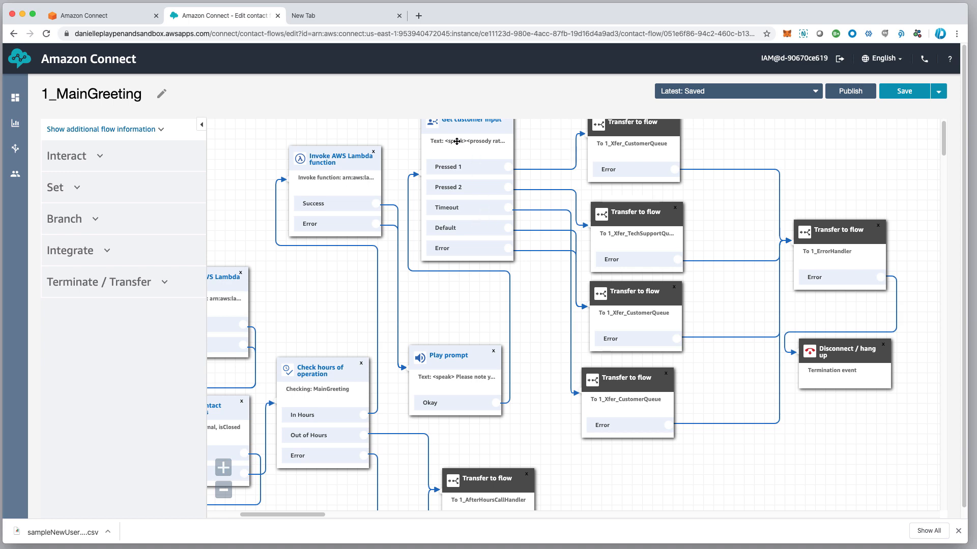
# Point the third transfer block at 1_ErrorHandler and save
pyautogui.scroll(-1, 485, 209)
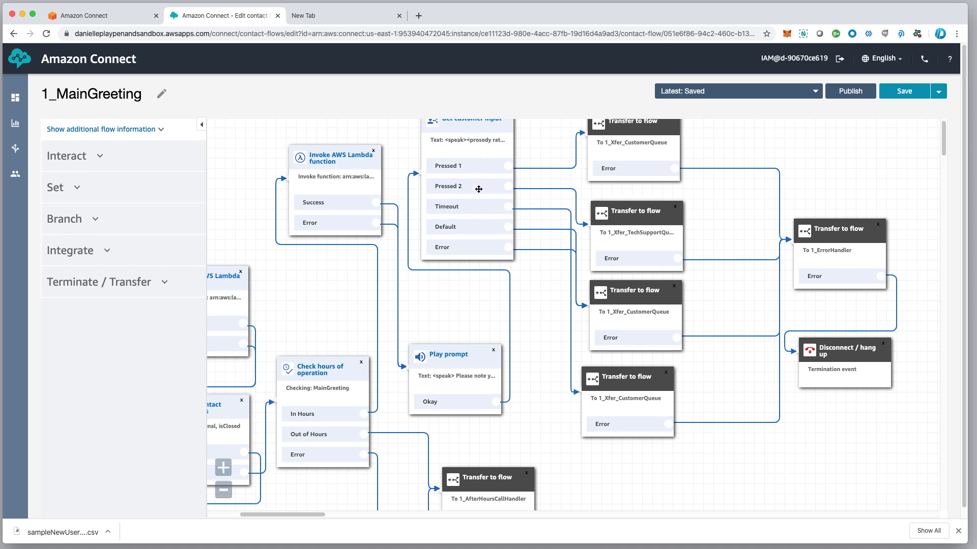
pyautogui.hscroll(3, 478, 209)
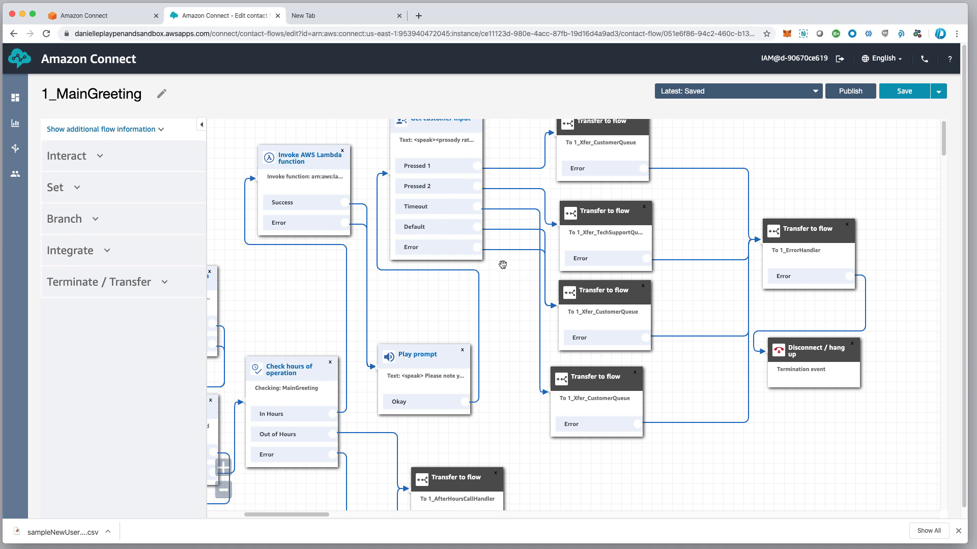
pyautogui.moveTo(505, 254)
pyautogui.click(613, 296)
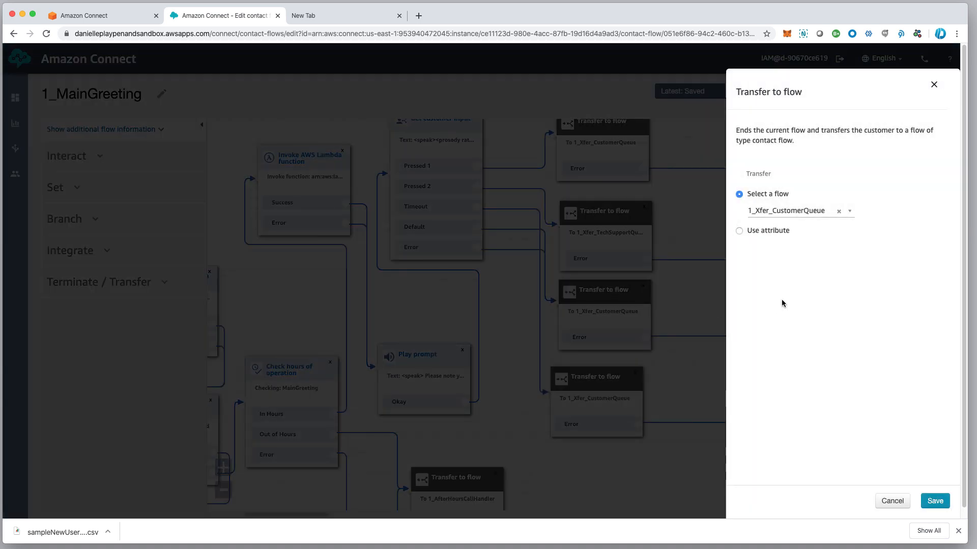
pyautogui.click(797, 212)
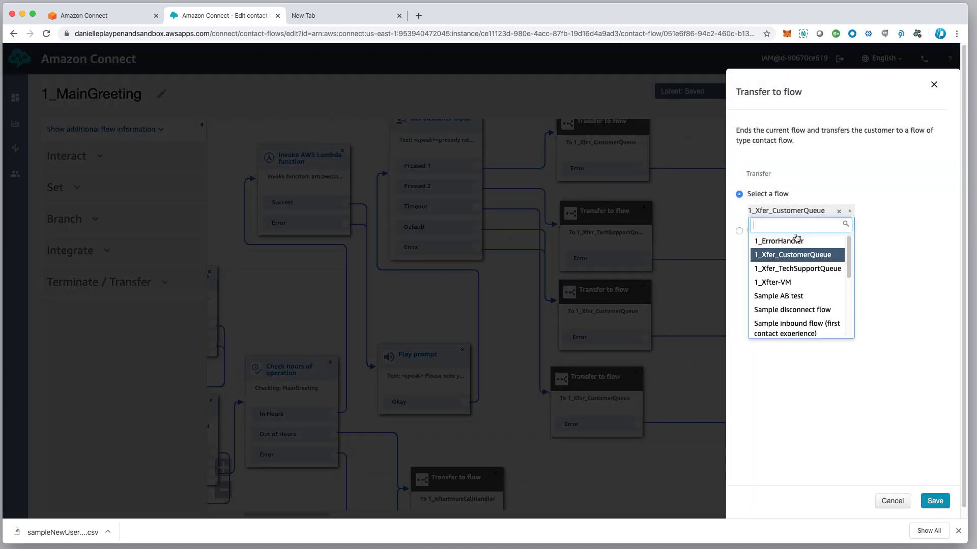
pyautogui.click(794, 243)
pyautogui.click(920, 498)
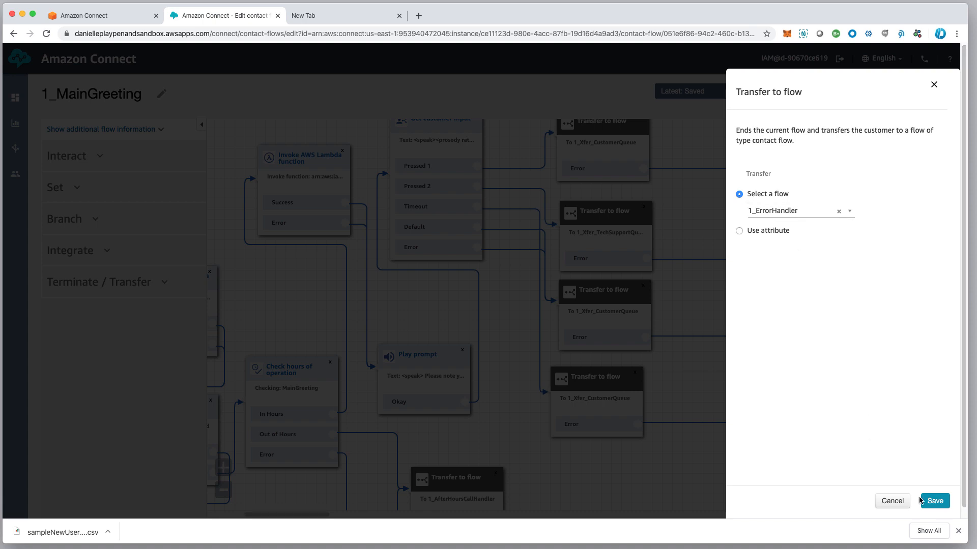
pyautogui.click(929, 502)
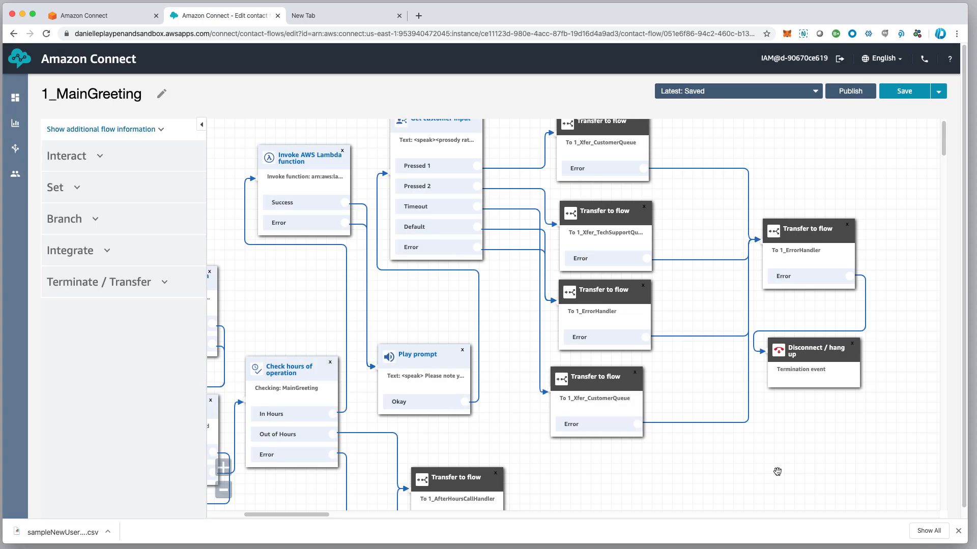
# Confirm the 1_ErrorHandler target and move the Disconnect / hang up block down and right
pyautogui.click(796, 236)
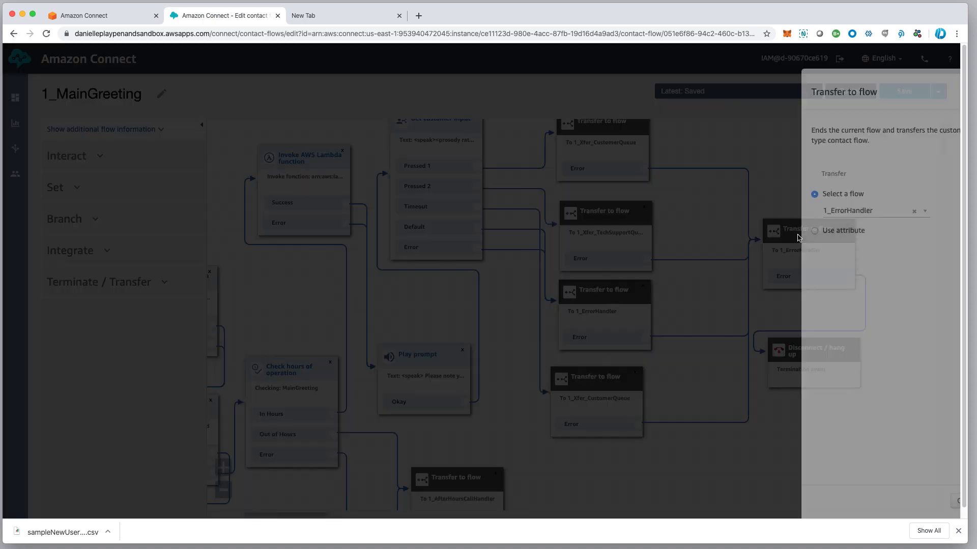
pyautogui.click(807, 213)
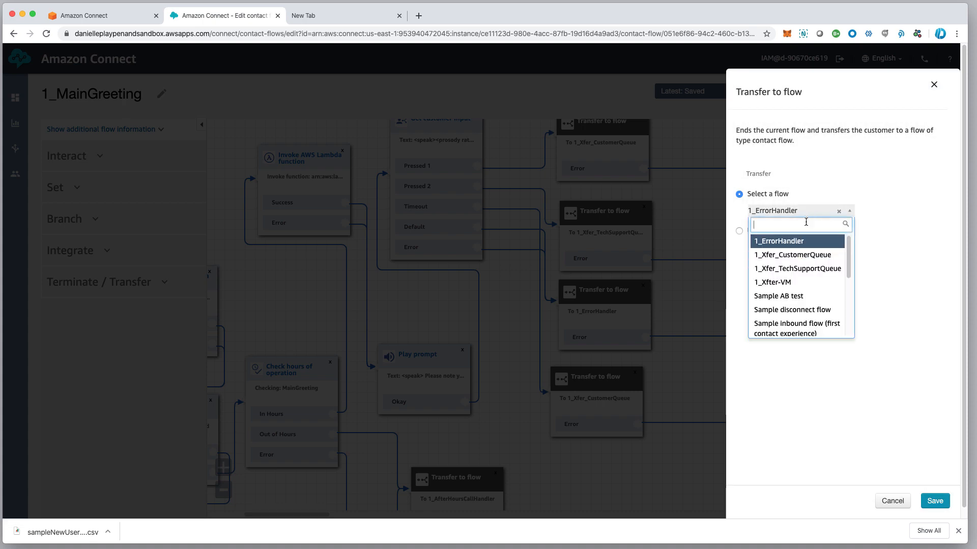
pyautogui.click(798, 241)
pyautogui.click(935, 501)
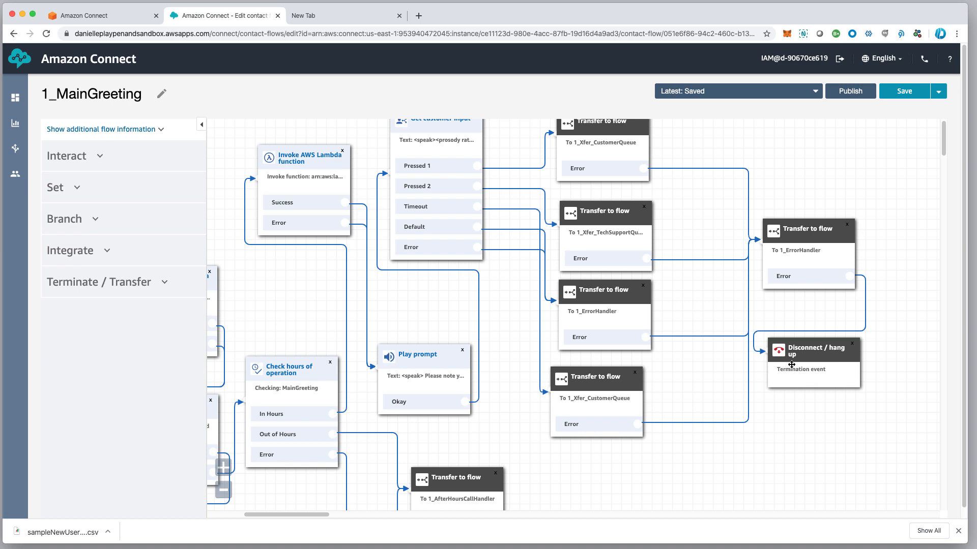
pyautogui.moveTo(791, 364); pyautogui.dragTo(802, 379)
pyautogui.moveTo(514, 446); pyautogui.dragTo(660, 317)
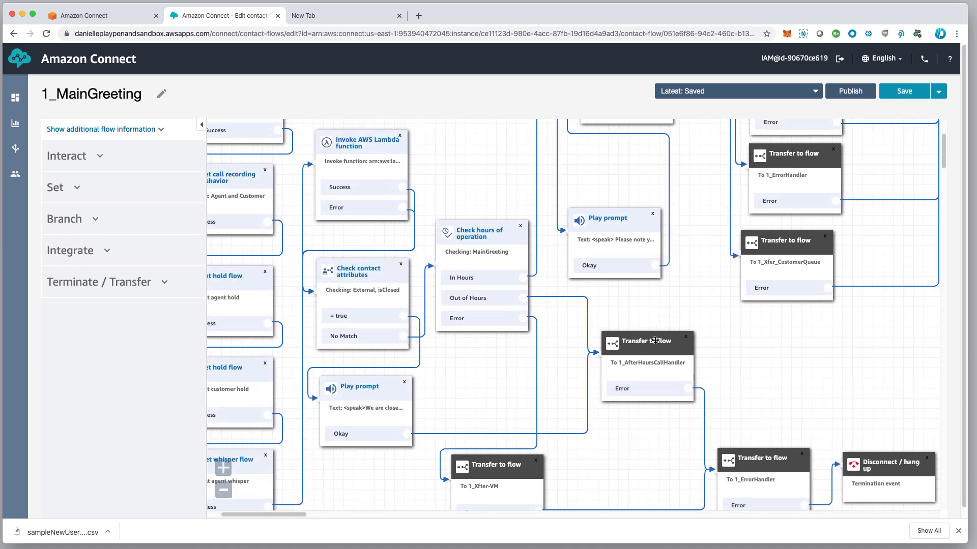
# Publish the 1_MainGreeting flow
pyautogui.click(851, 92)
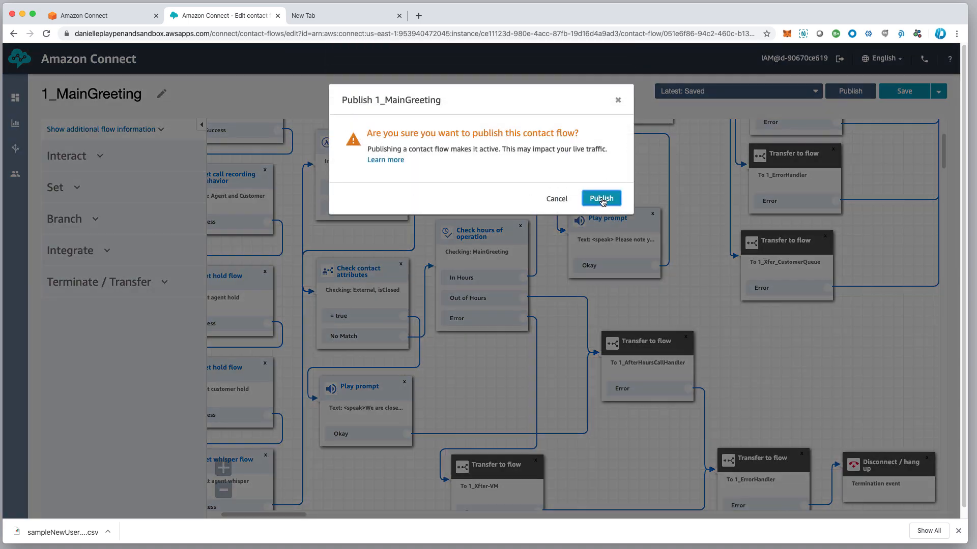
pyautogui.click(602, 199)
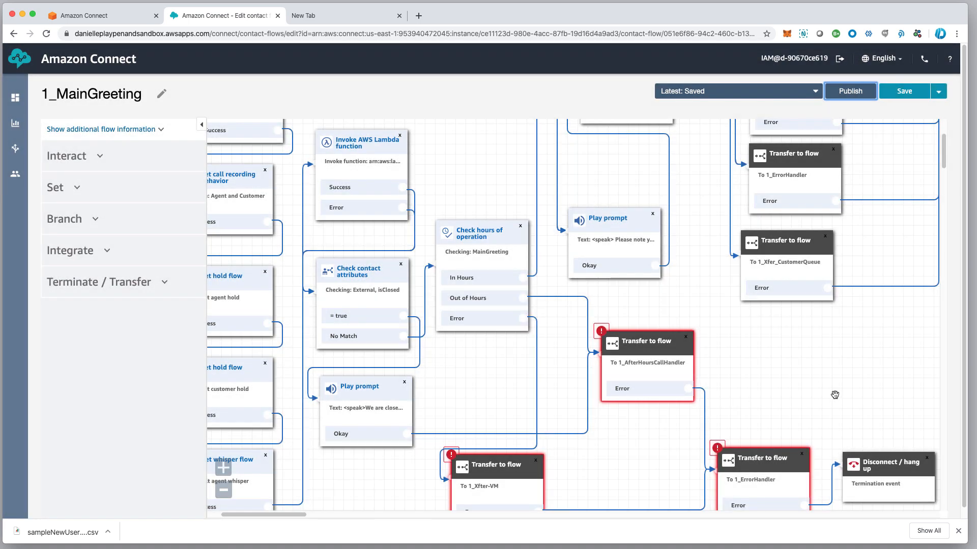
pyautogui.scroll(-4, 811, 355)
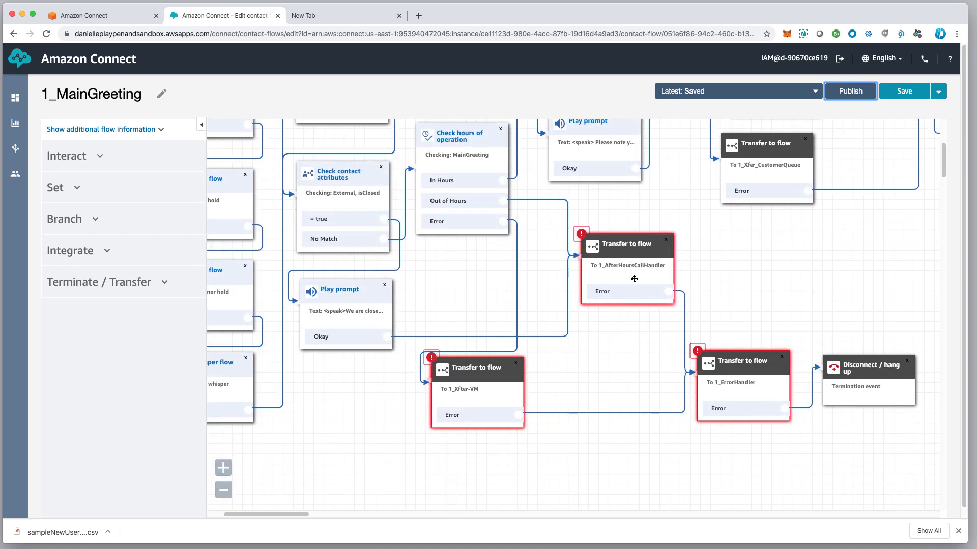
pyautogui.scroll(1, 636, 256)
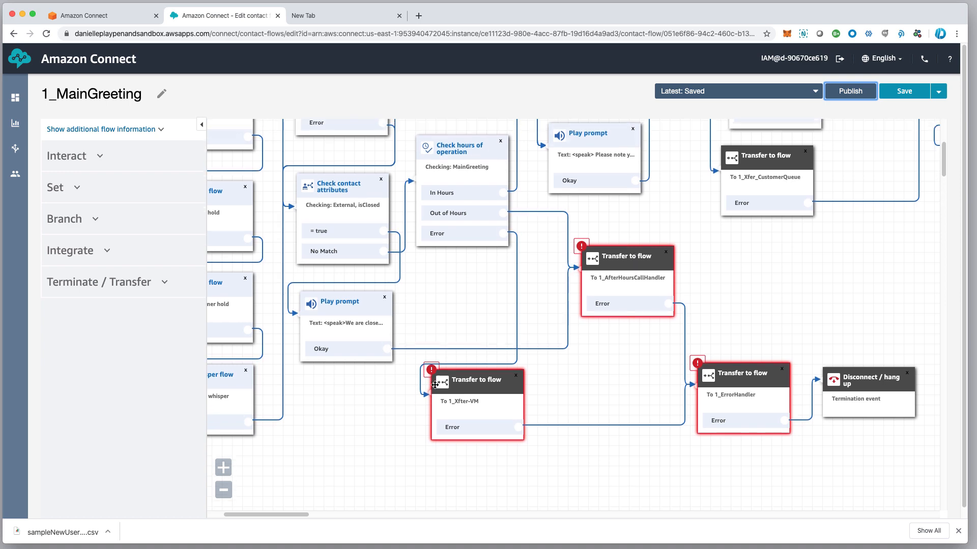
# Keep 1_Xfter-VM as a transfer block's target and move that block down and right
pyautogui.click(478, 390)
pyautogui.click(789, 210)
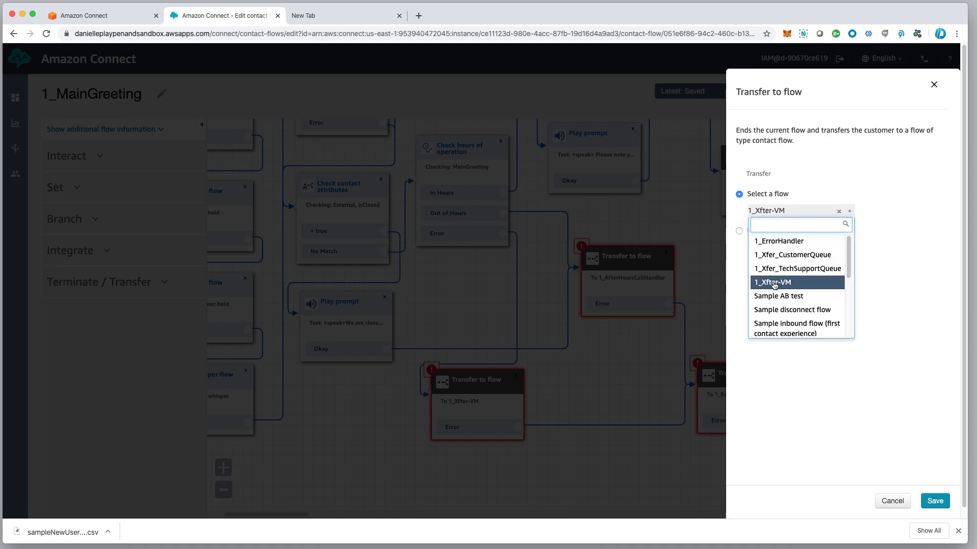
pyautogui.click(774, 284)
pyautogui.click(934, 500)
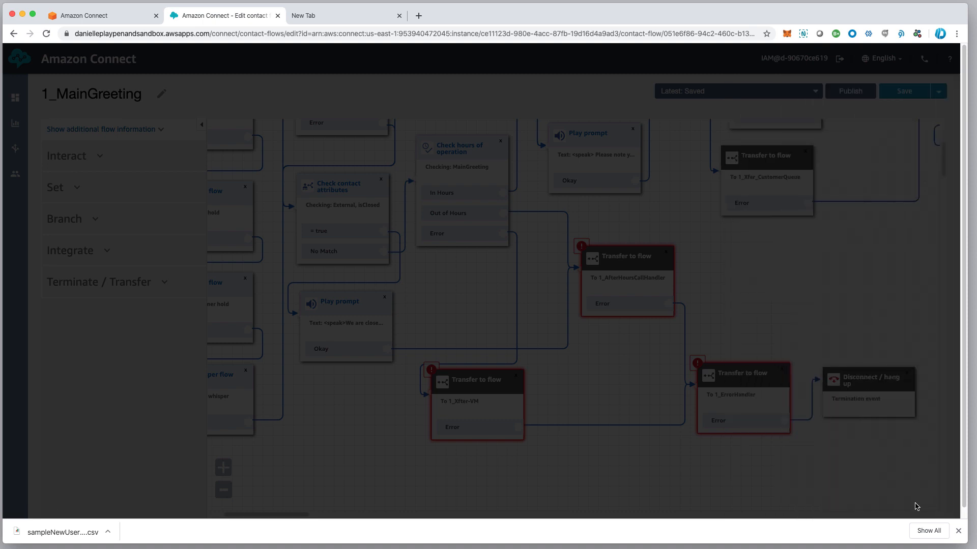
pyautogui.moveTo(495, 380); pyautogui.dragTo(516, 397)
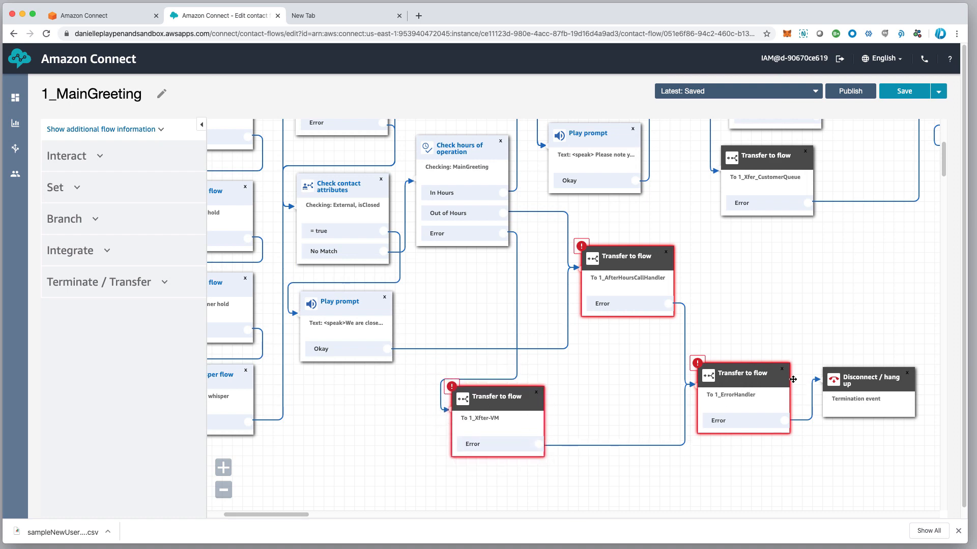
# Keep 1_ErrorHandler as the error transfer block's target and nudge the block
pyautogui.click(758, 379)
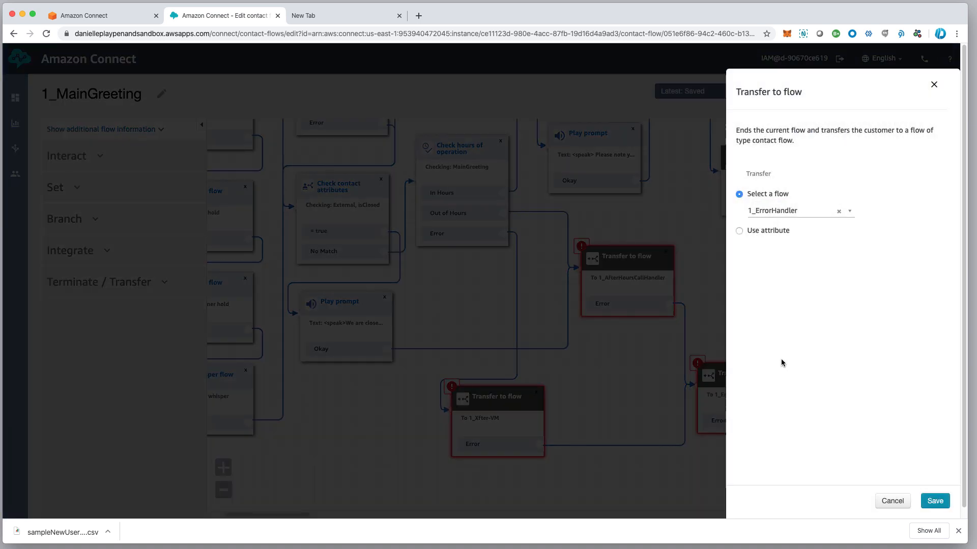
pyautogui.click(808, 211)
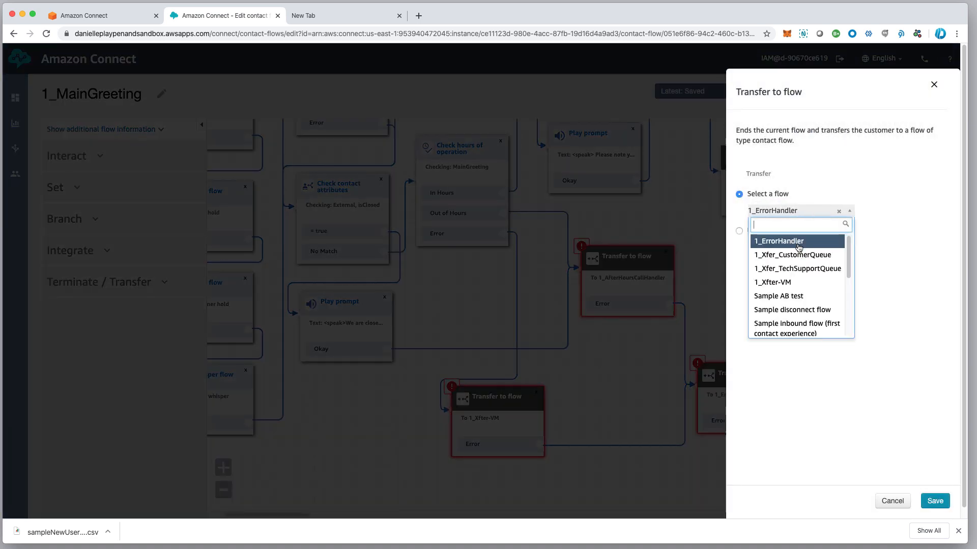
pyautogui.click(795, 242)
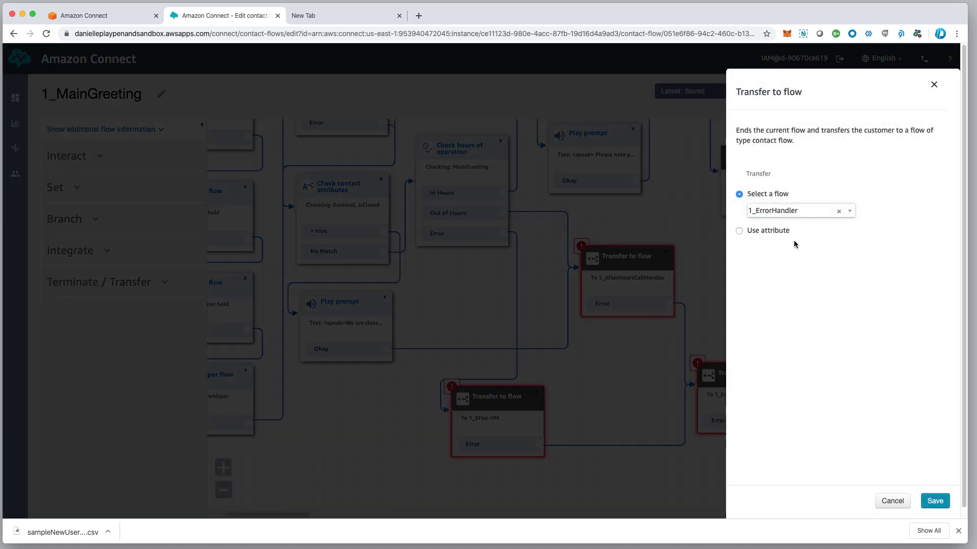
pyautogui.click(934, 501)
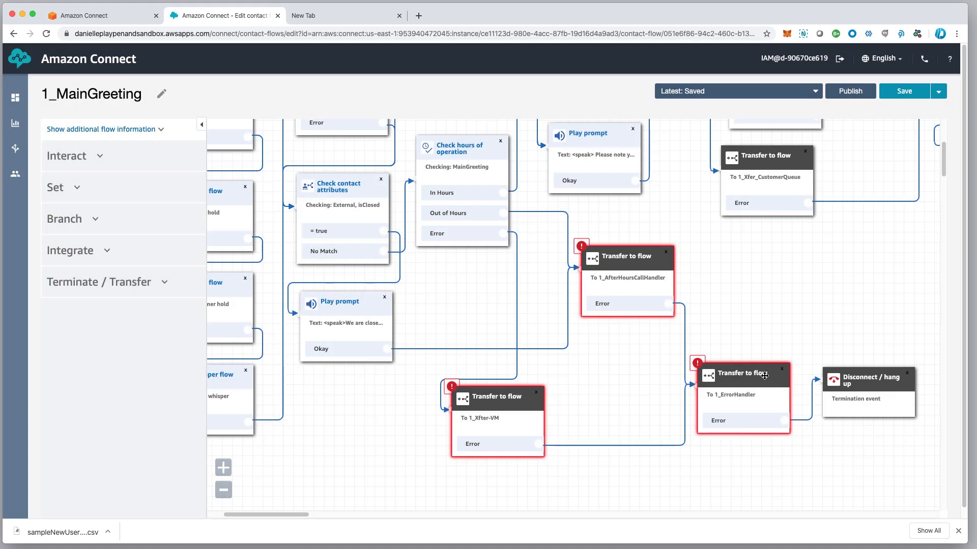
pyautogui.moveTo(764, 377); pyautogui.dragTo(771, 382)
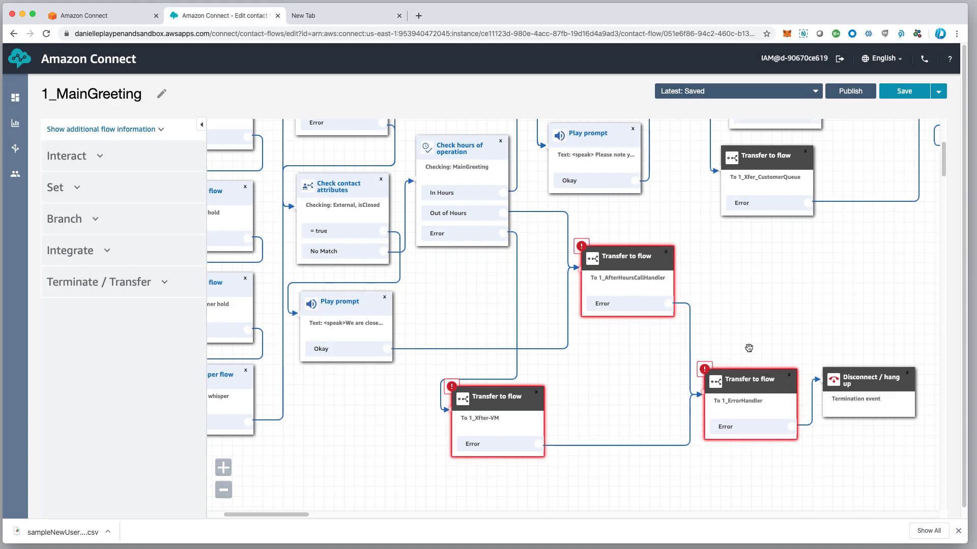
# Retarget the after-hours transfer block to 1_Xfter-VM
pyautogui.click(636, 261)
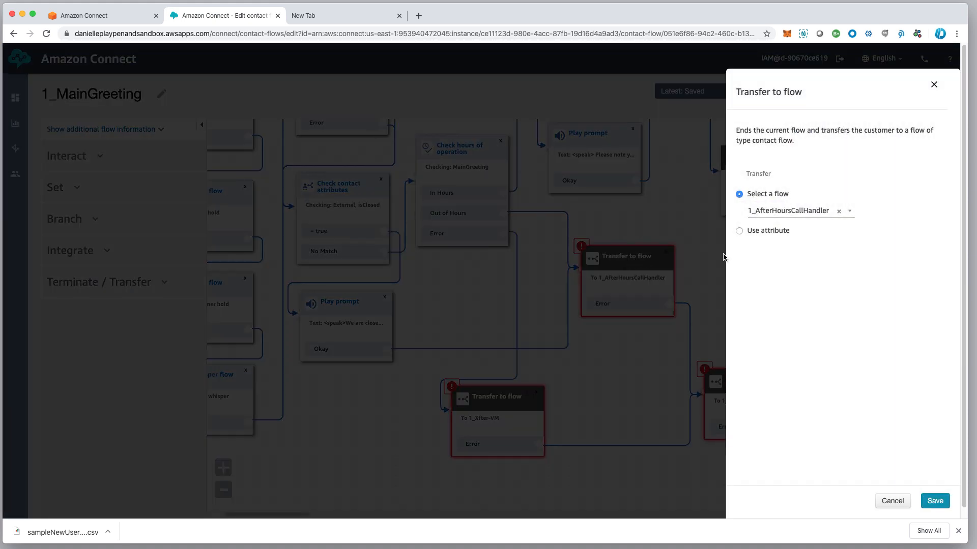
pyautogui.click(786, 211)
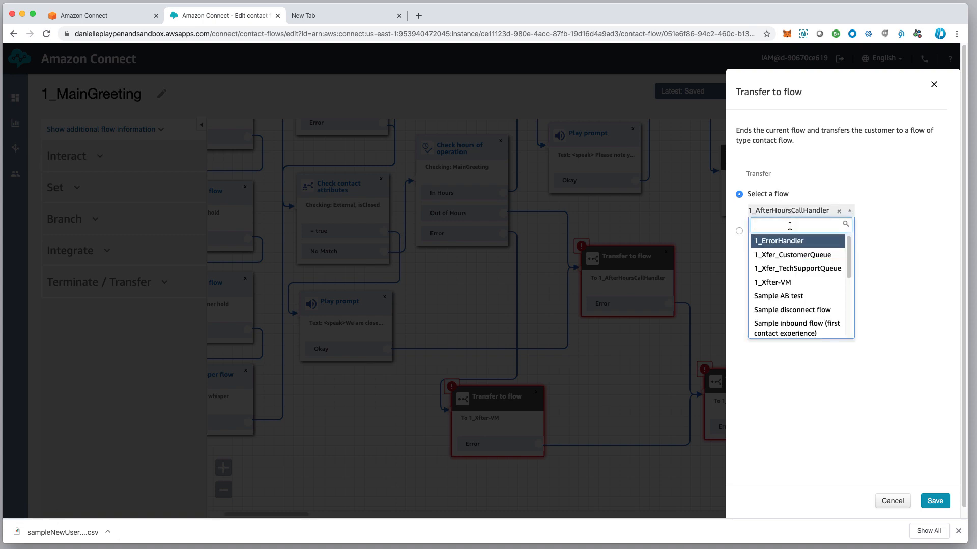
pyautogui.click(786, 280)
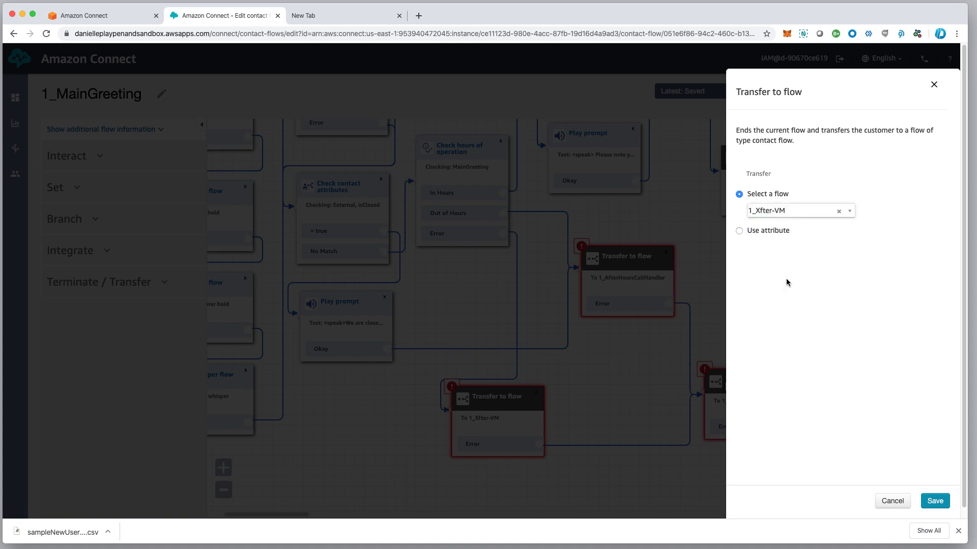
pyautogui.click(935, 502)
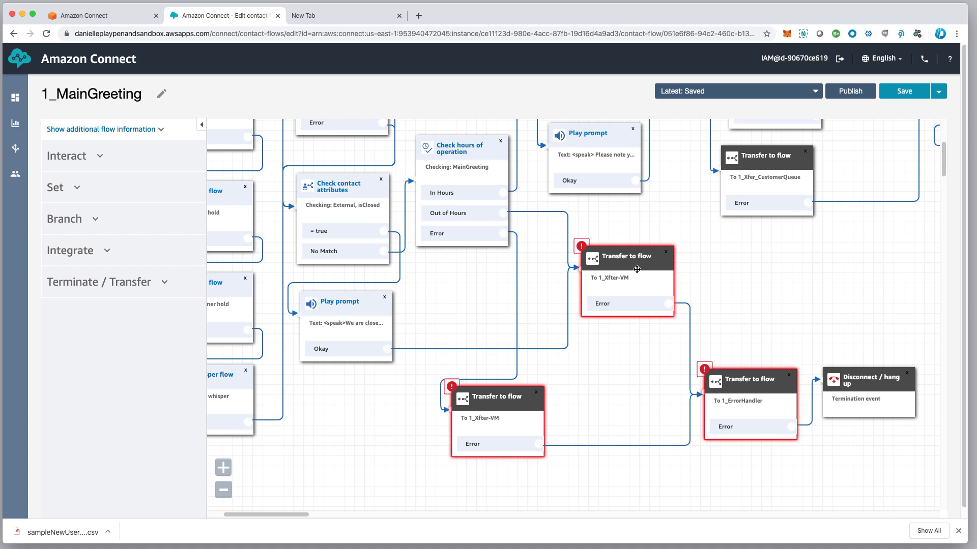
pyautogui.moveTo(629, 263); pyautogui.dragTo(647, 265)
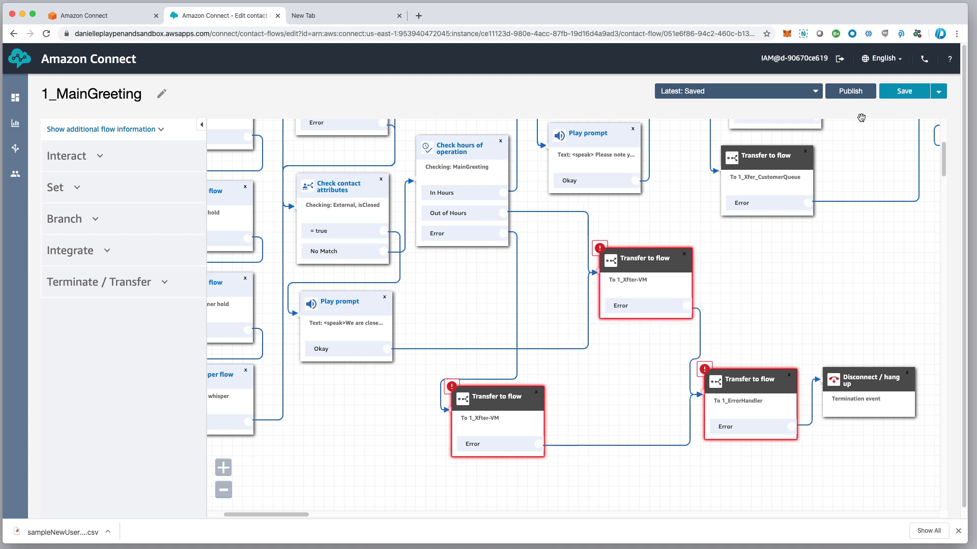
# Publish the updated 1_MainGreeting flow
pyautogui.click(849, 91)
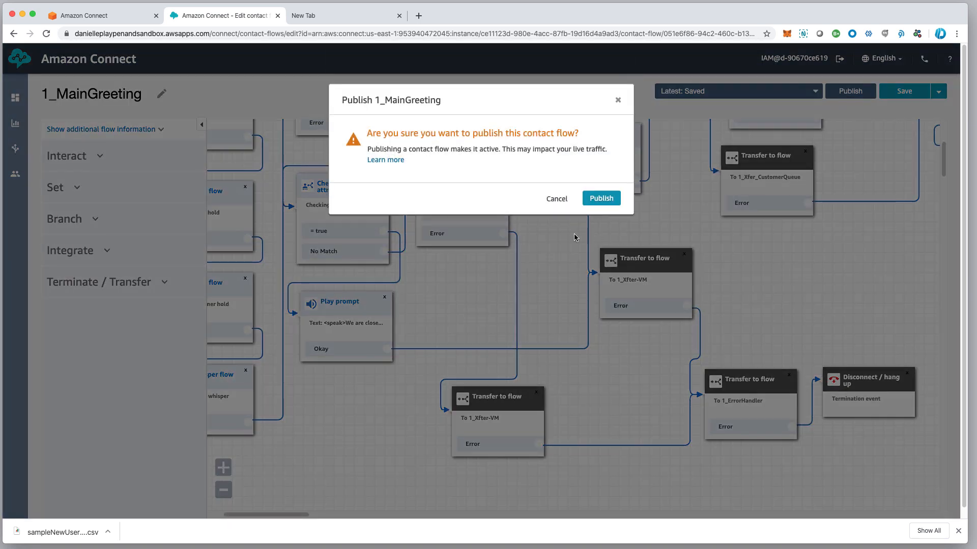
pyautogui.click(602, 199)
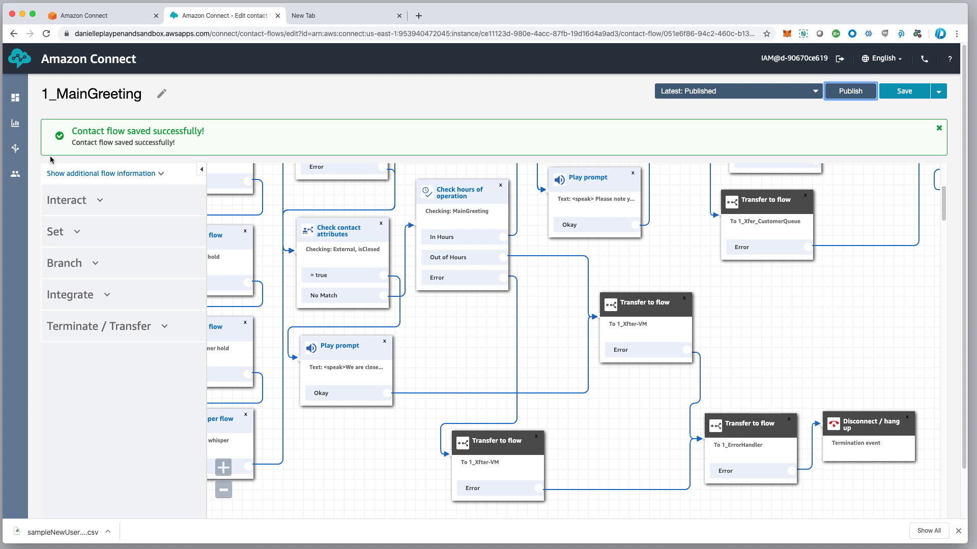
pyautogui.moveTo(19, 157)
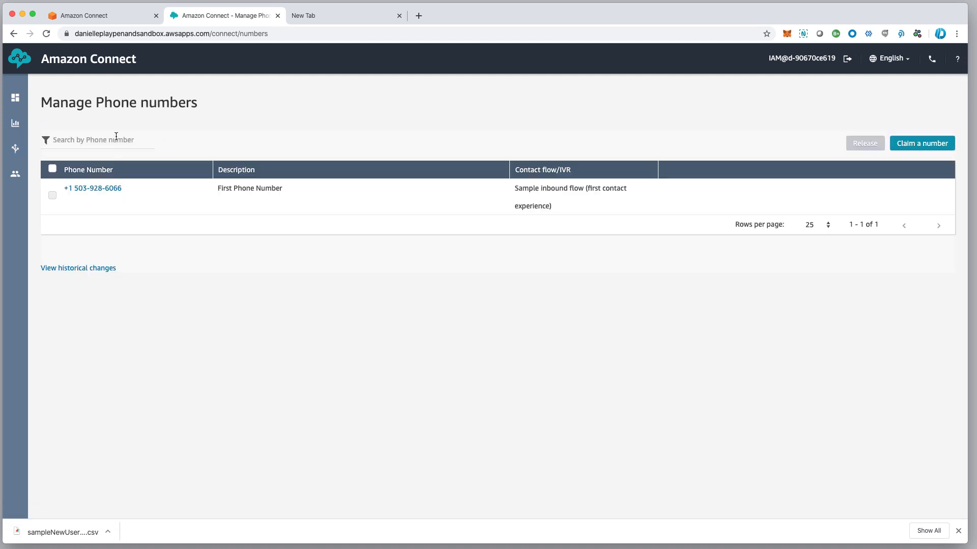
# Set the phone number's Contact flow / IVR to 1_MainGreeting and save it
pyautogui.click(103, 189)
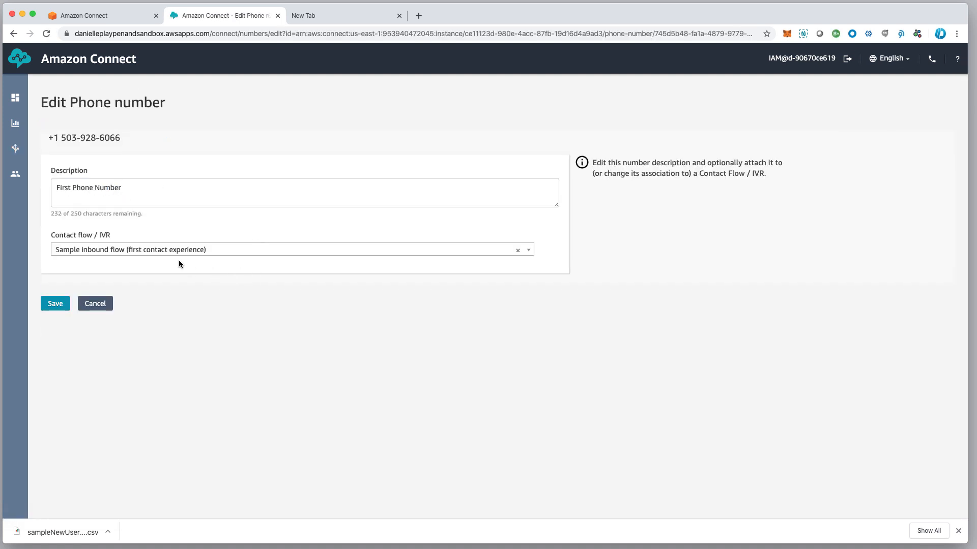
pyautogui.click(179, 250)
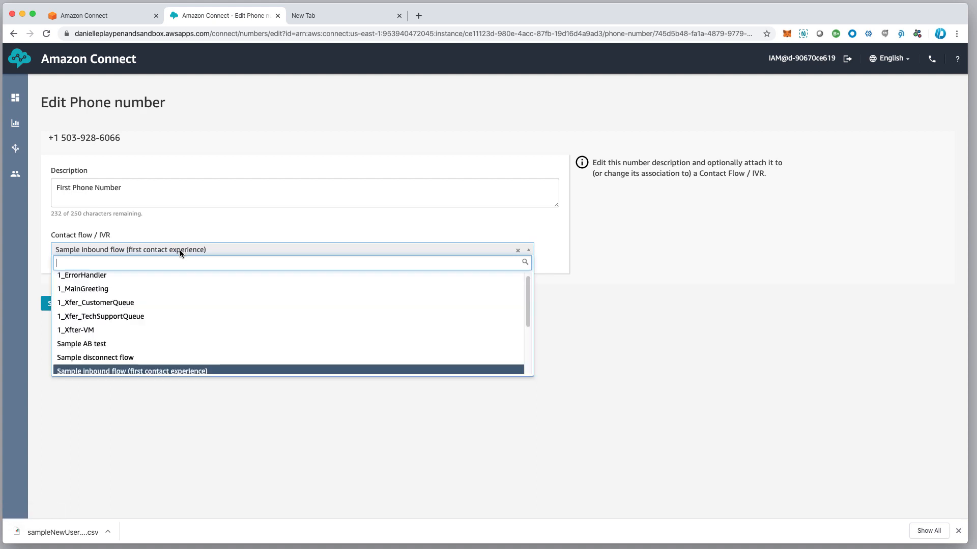
pyautogui.click(104, 294)
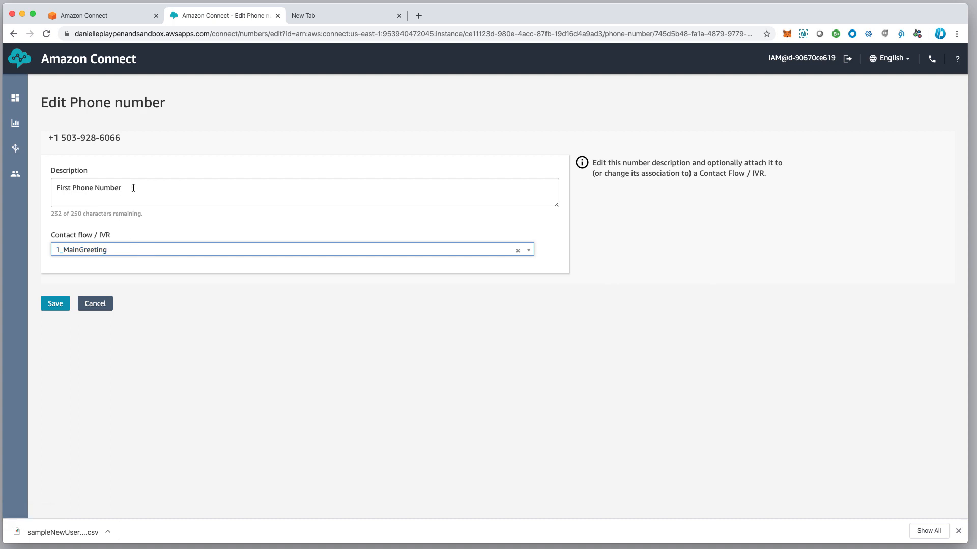
pyautogui.click(55, 303)
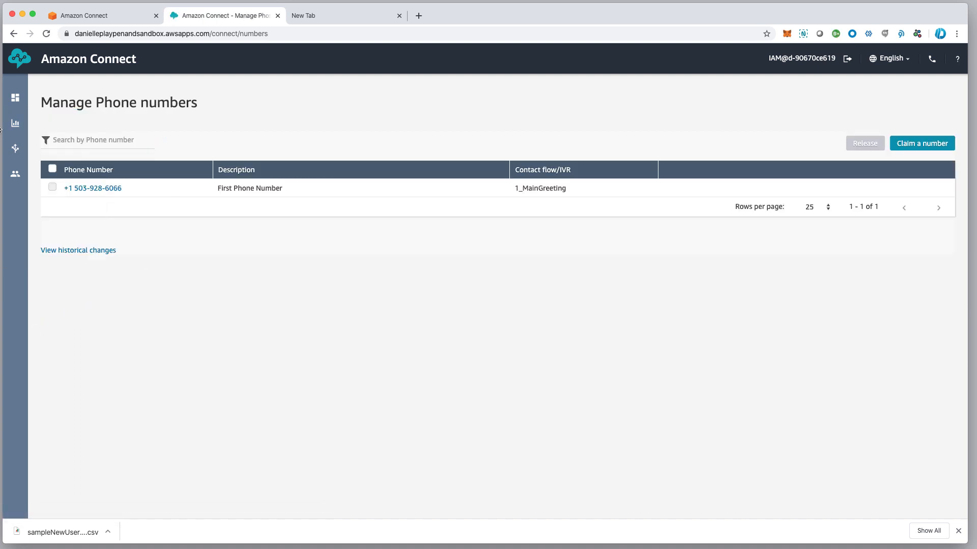
pyautogui.moveTo(23, 168)
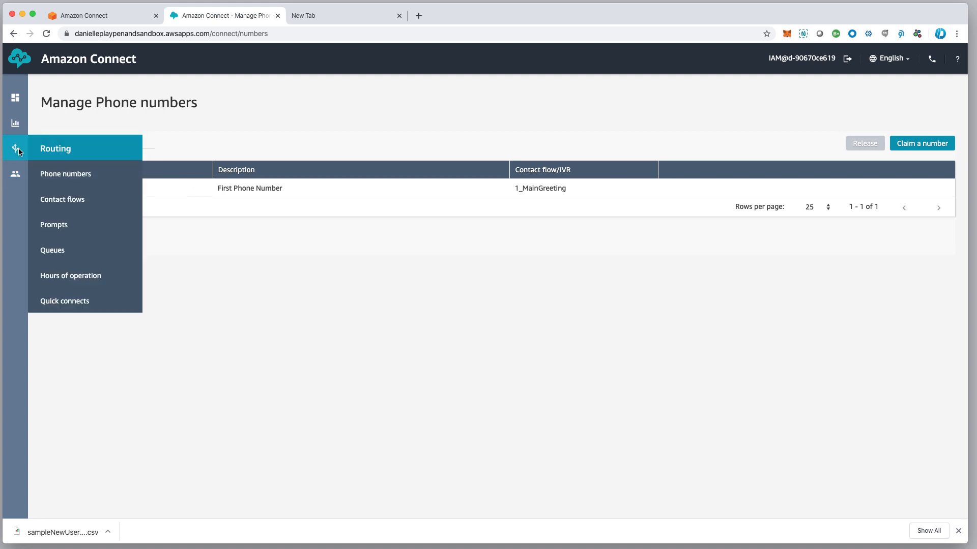
# Go to the Contact flows list, open 1_MainGreeting, and dismiss the browser downloads bar
pyautogui.click(63, 202)
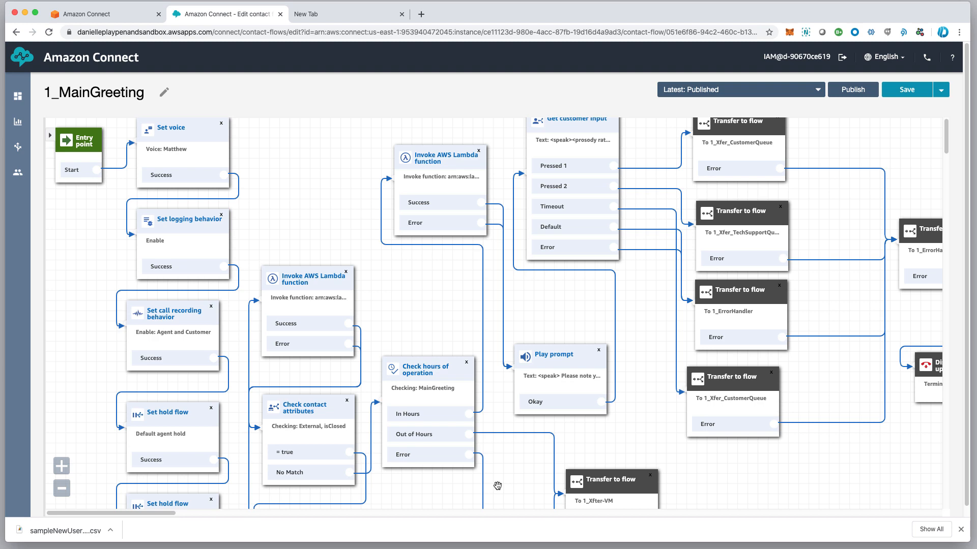
pyautogui.hscroll(1, 498, 486)
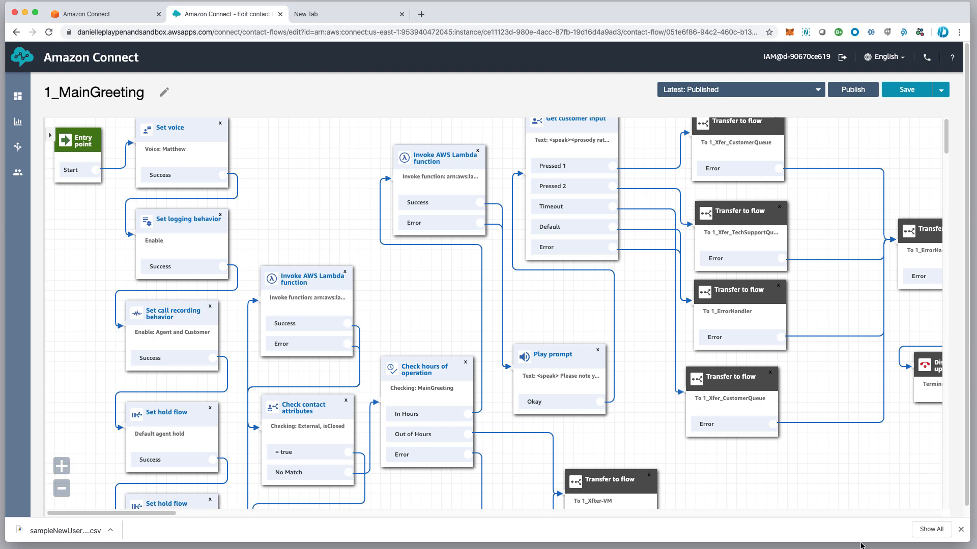
pyautogui.click(960, 529)
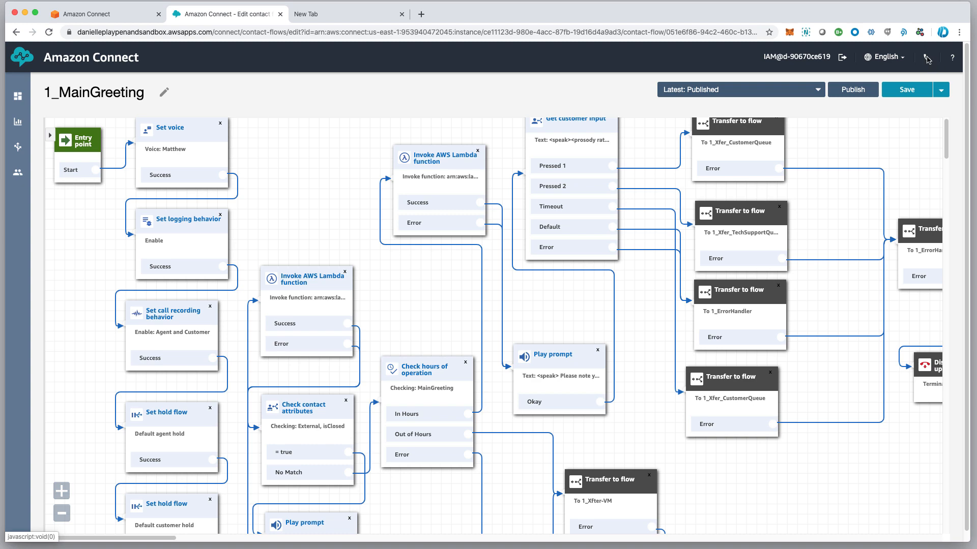
# Launch the agent softphone Contact Control Panel and set the agent status to Assigned Work
pyautogui.click(926, 58)
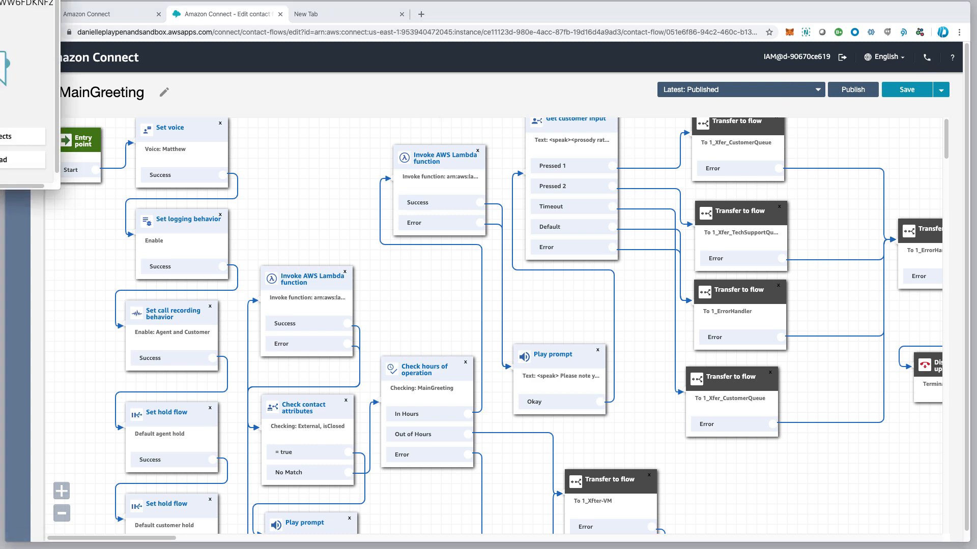
pyautogui.moveTo(1, 6); pyautogui.dragTo(364, 98)
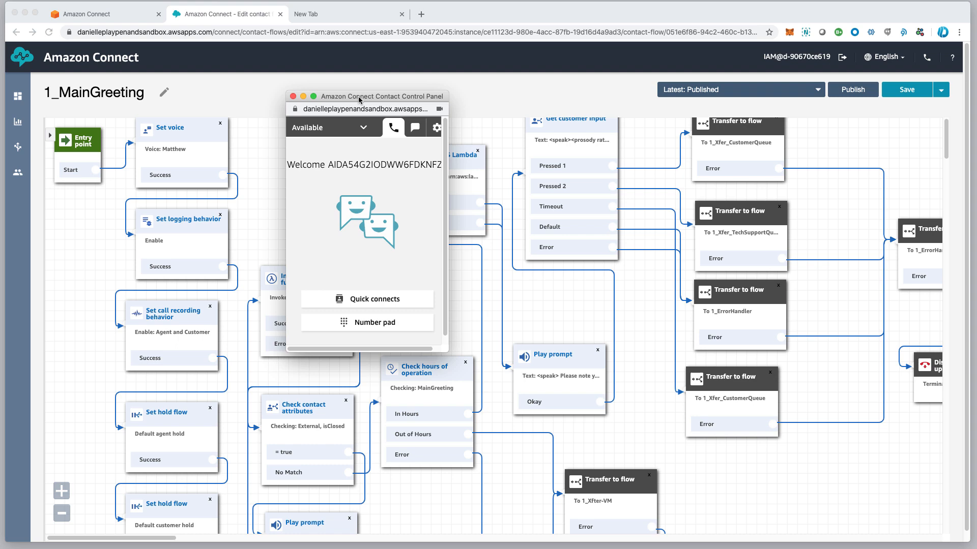
pyautogui.click(364, 130)
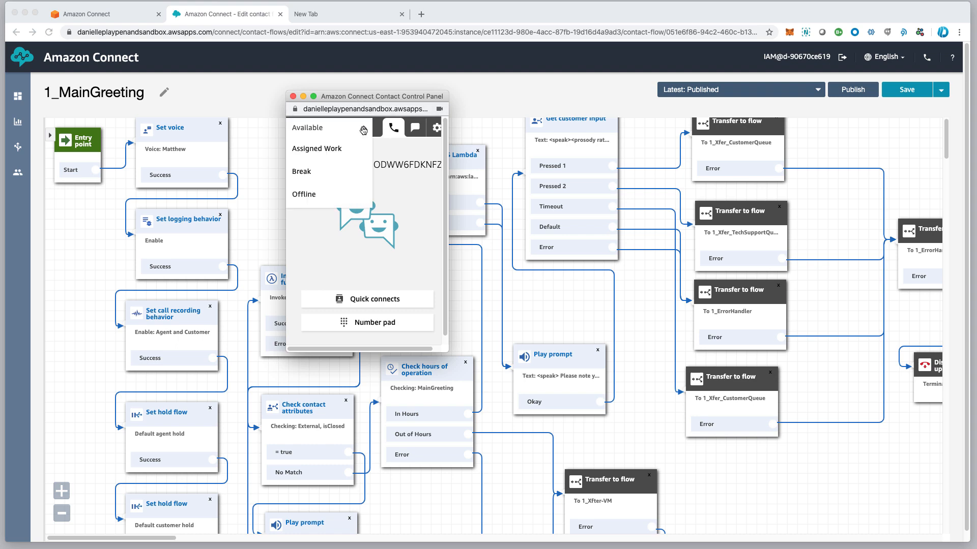
pyautogui.click(328, 156)
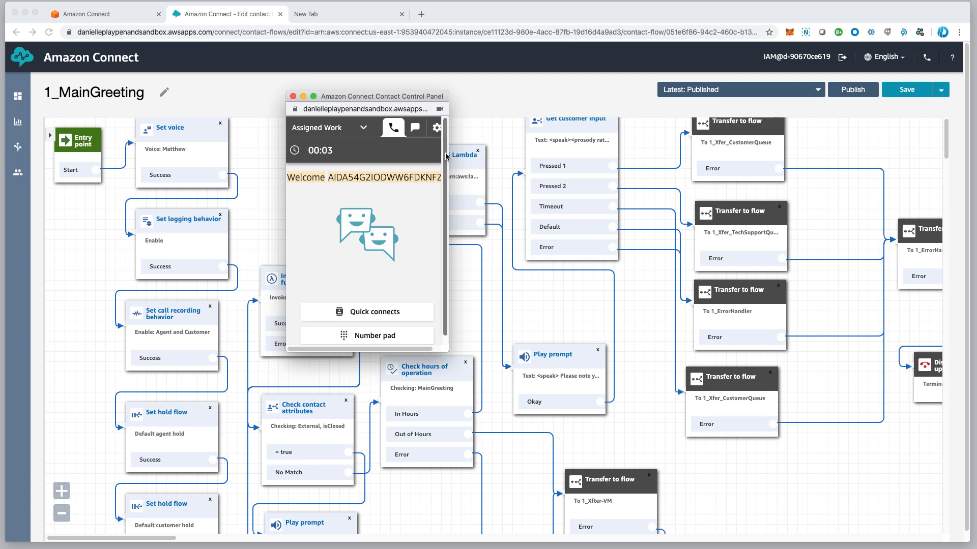
# Move the control panel off the Get customer input block and send it behind the flow editor
pyautogui.moveTo(416, 101); pyautogui.dragTo(656, 127)
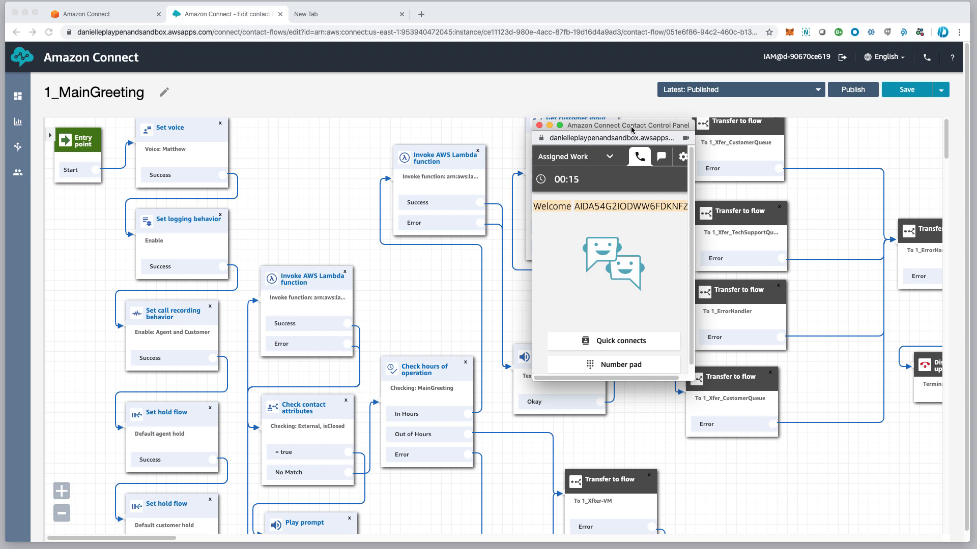
pyautogui.moveTo(638, 129); pyautogui.dragTo(321, 134)
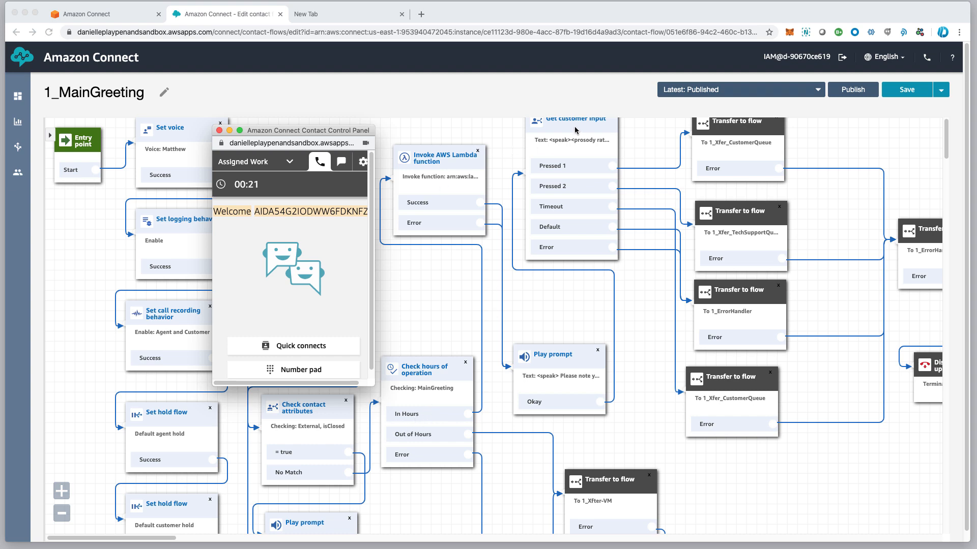
pyautogui.click(547, 321)
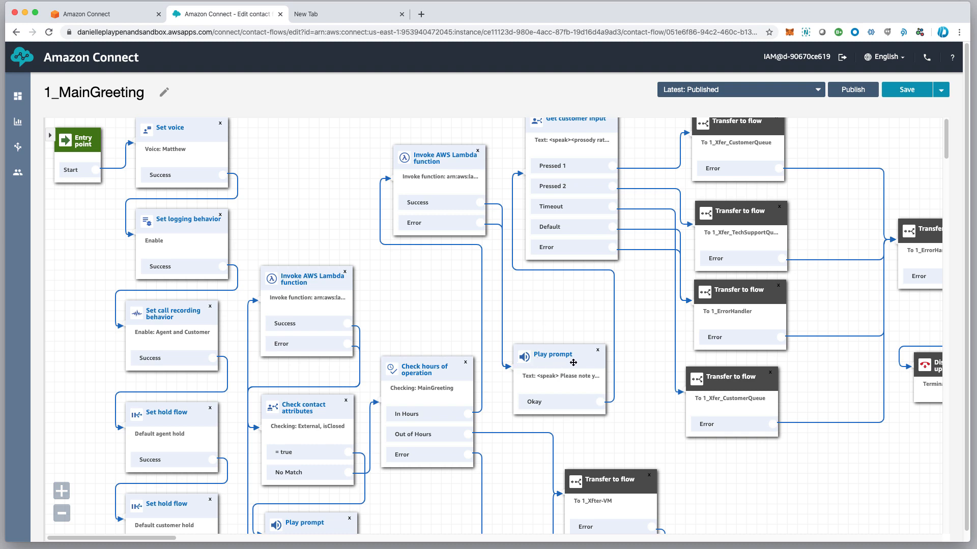
# Raise the Play prompt block below Get customer input and review its unchanged settings
pyautogui.moveTo(560, 350); pyautogui.dragTo(557, 301)
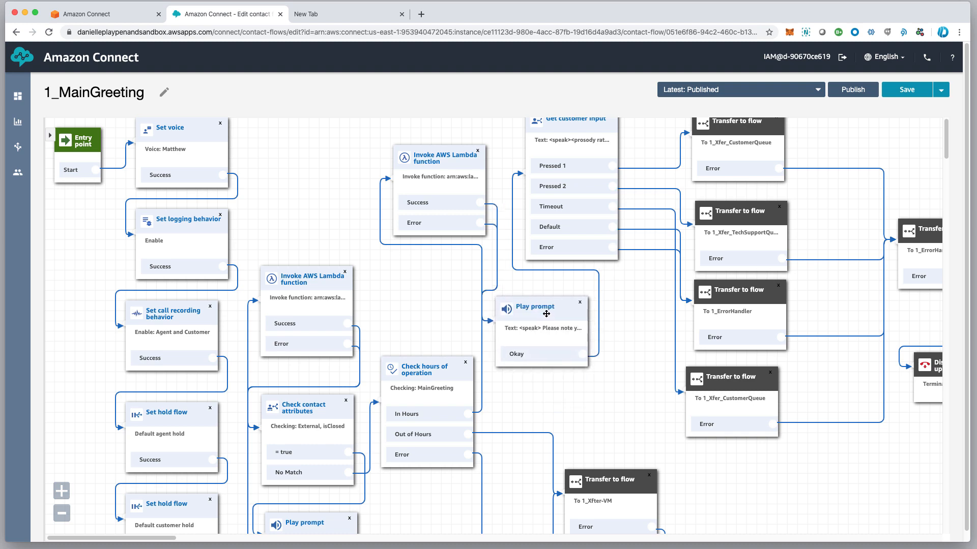
pyautogui.click(559, 314)
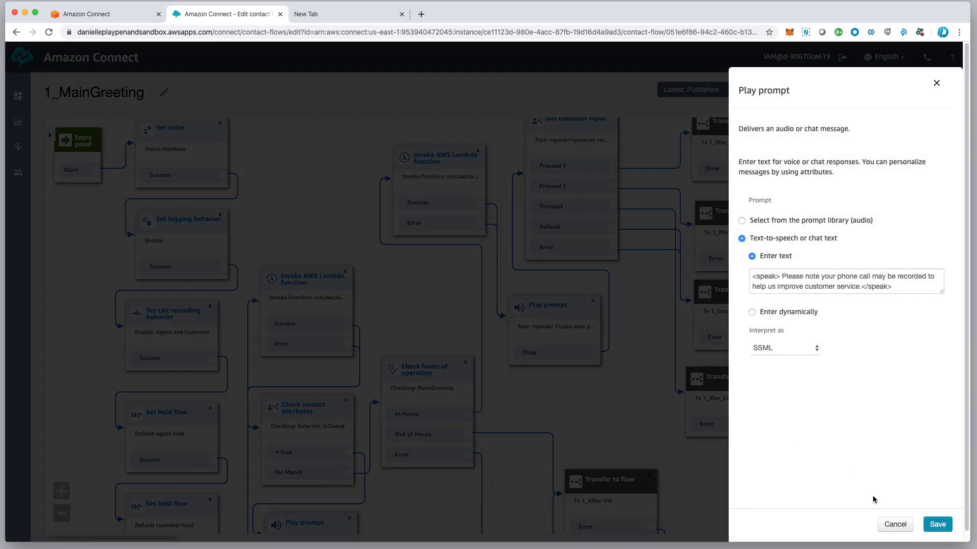
pyautogui.click(950, 525)
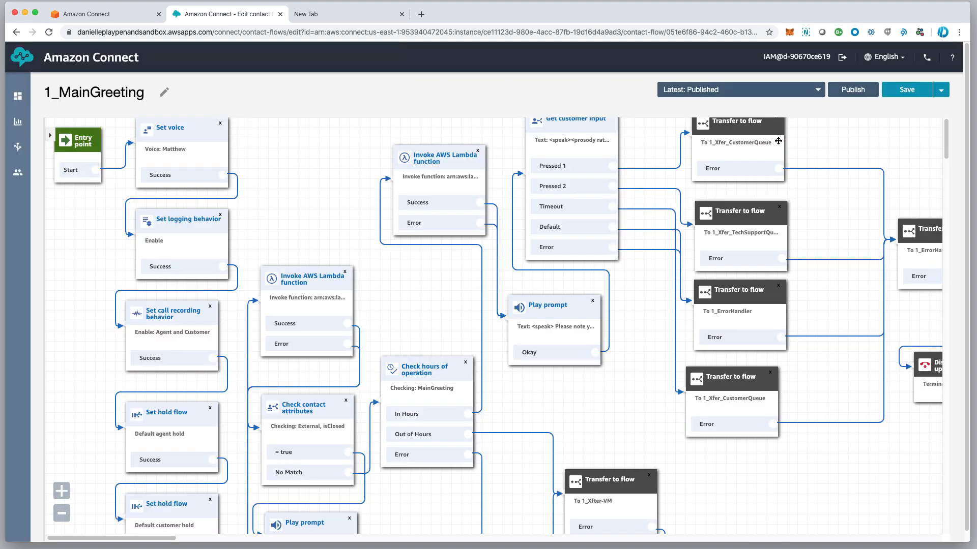
pyautogui.scroll(-5, 656, 186)
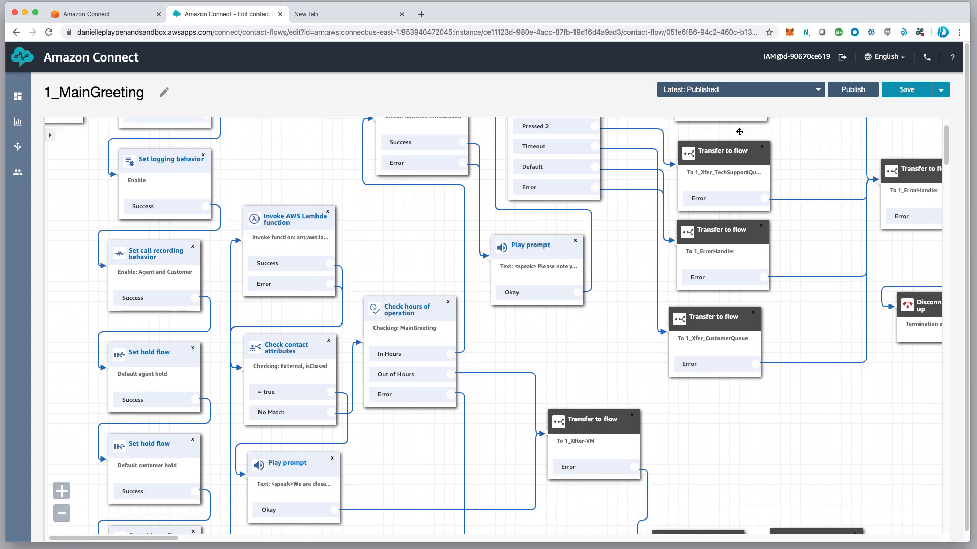
pyautogui.scroll(5, 621, 226)
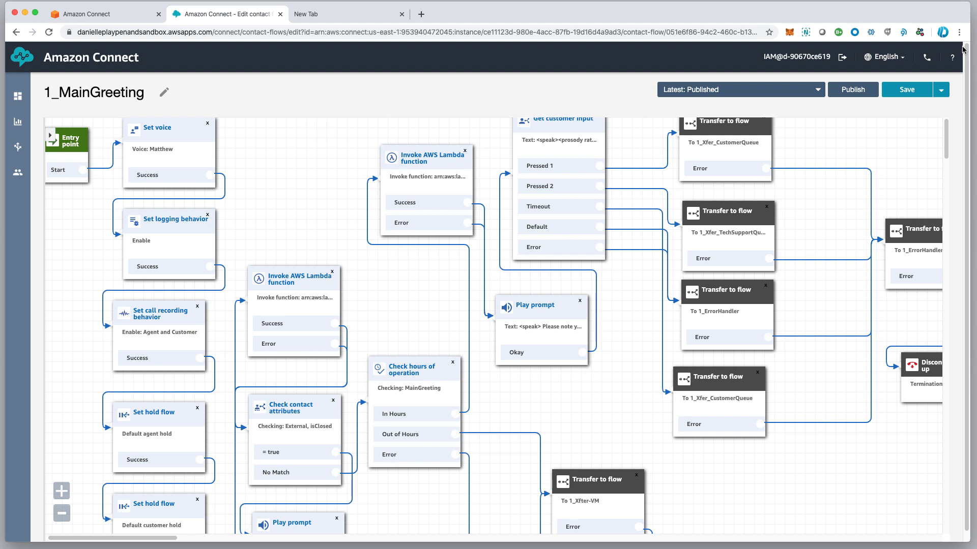
# Launch the Contact Control Panel for a test call and position it to uncover Play prompt
pyautogui.click(927, 57)
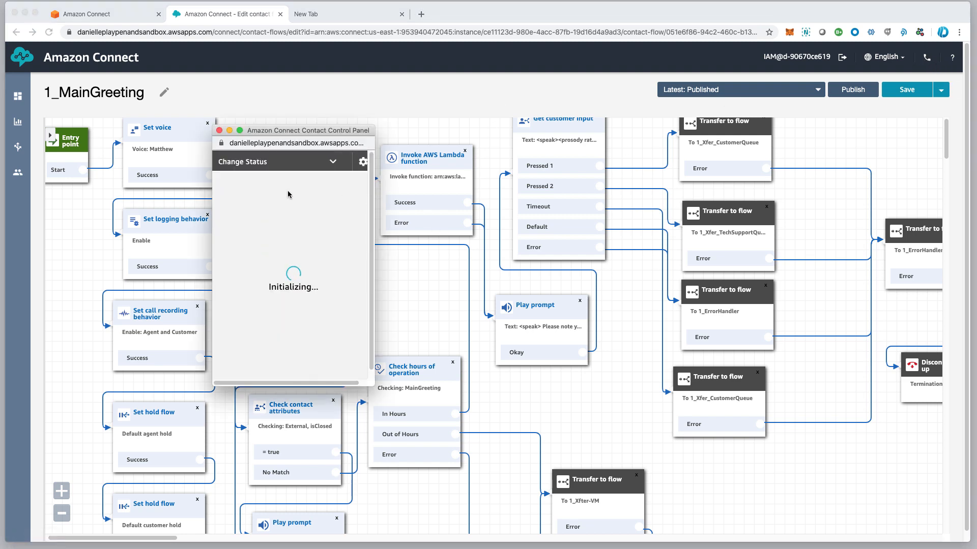
pyautogui.moveTo(435, 224); pyautogui.dragTo(301, 346)
pyautogui.moveTo(335, 135); pyautogui.dragTo(468, 106)
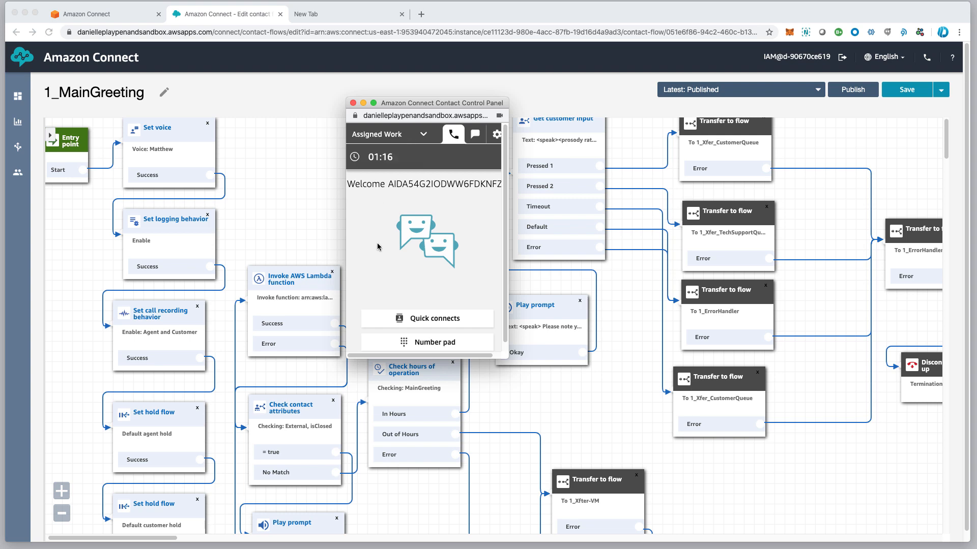
pyautogui.hscroll(1, 389, 293)
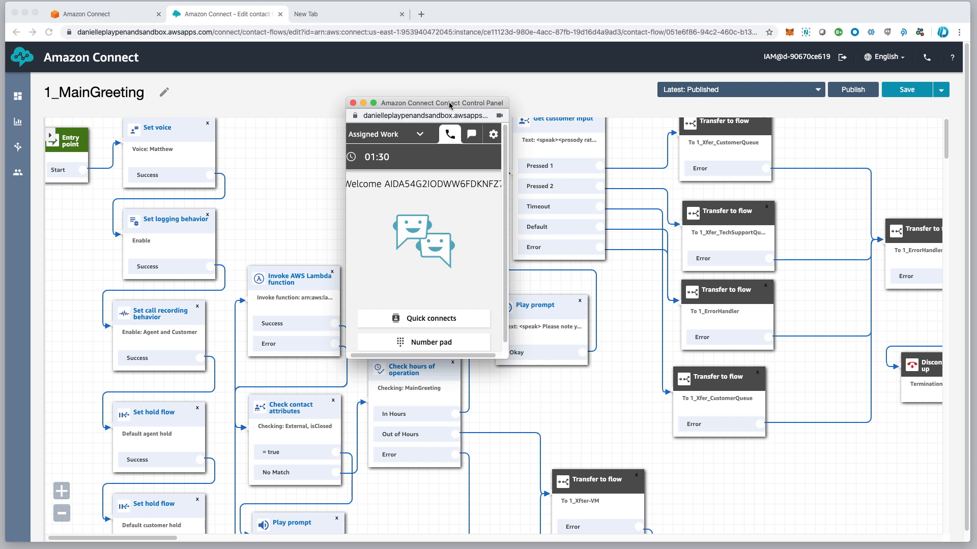
pyautogui.moveTo(449, 105); pyautogui.dragTo(460, 103)
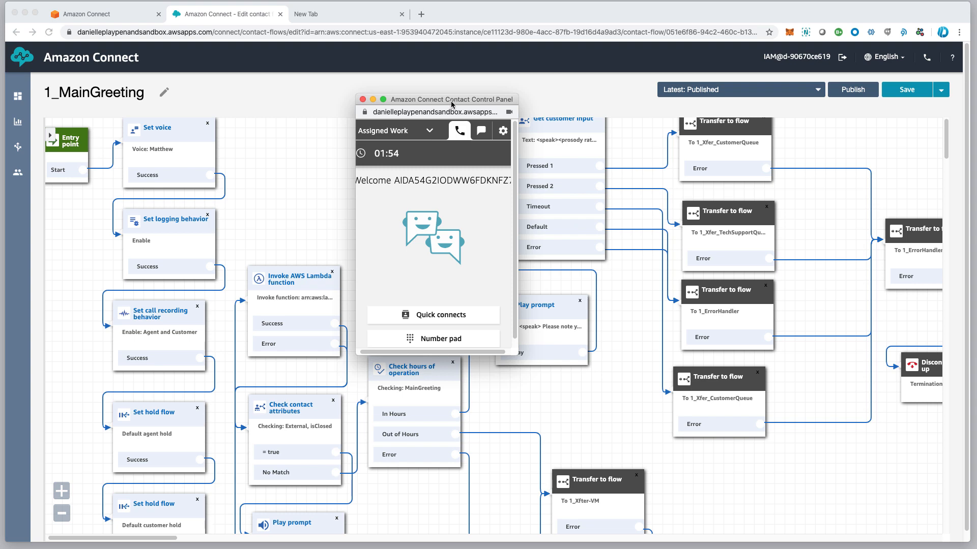
pyautogui.moveTo(450, 102); pyautogui.dragTo(314, 99)
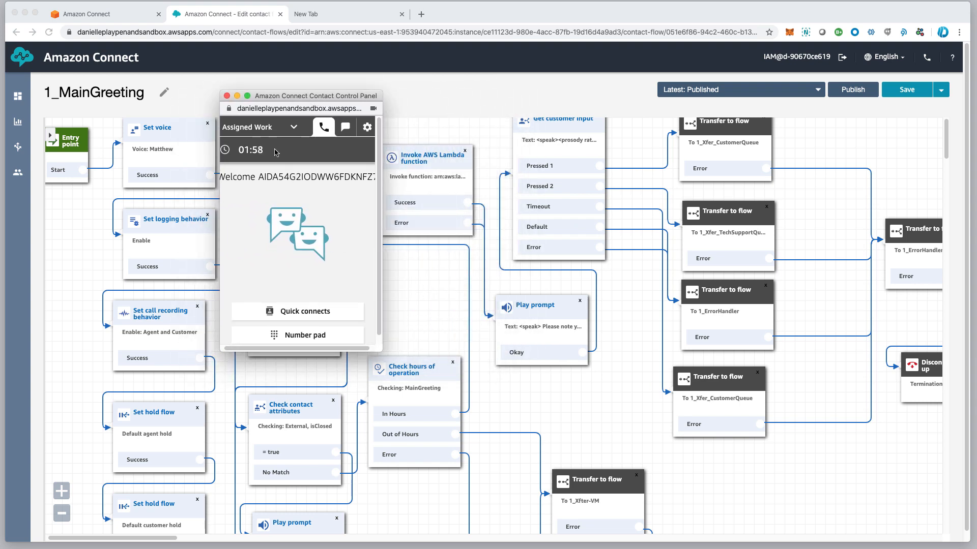
# Set the agent status to Available and accept the incoming test call
pyautogui.click(295, 129)
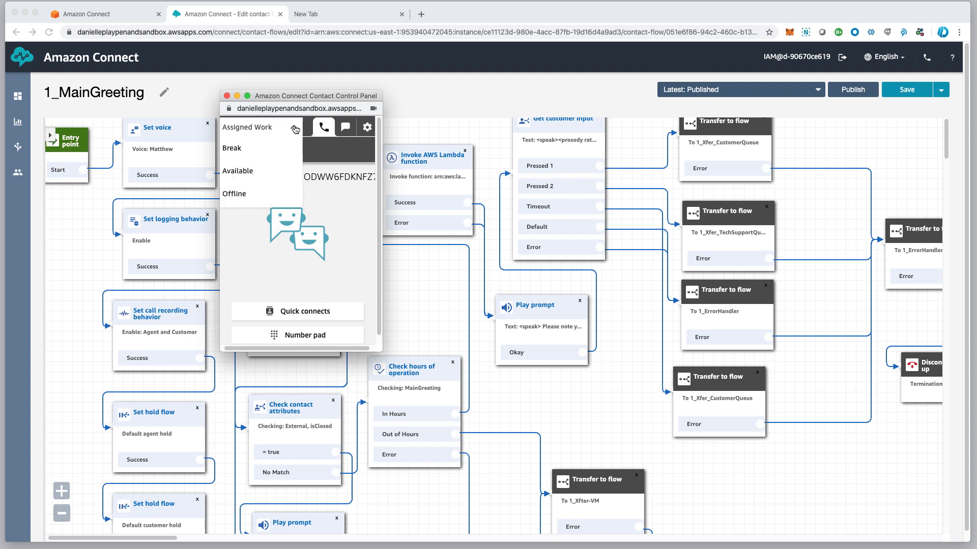
pyautogui.click(252, 171)
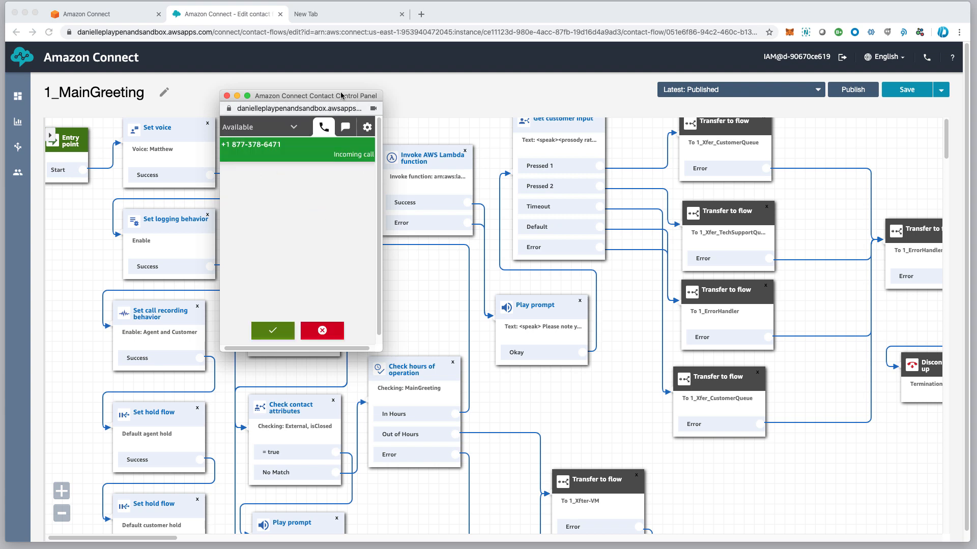
pyautogui.moveTo(341, 95); pyautogui.dragTo(389, 101)
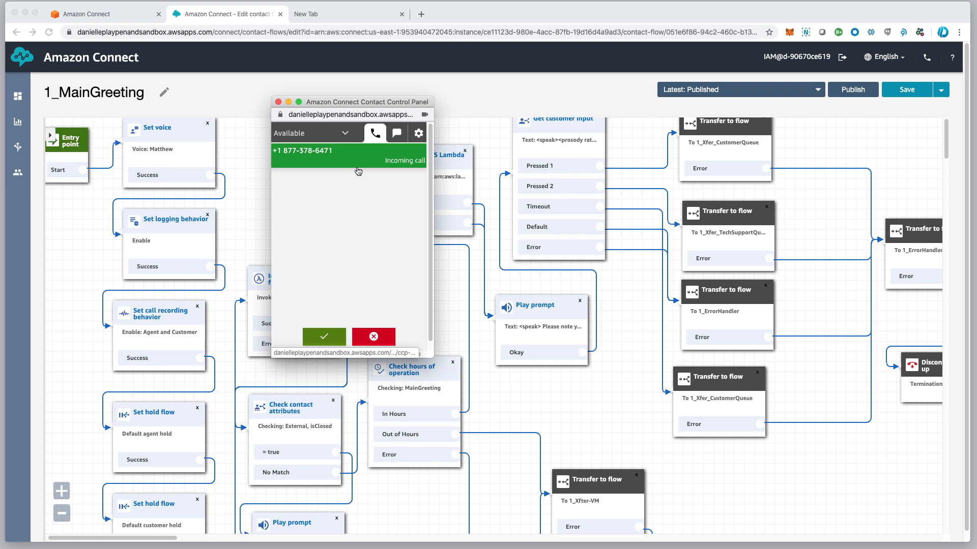
pyautogui.click(324, 338)
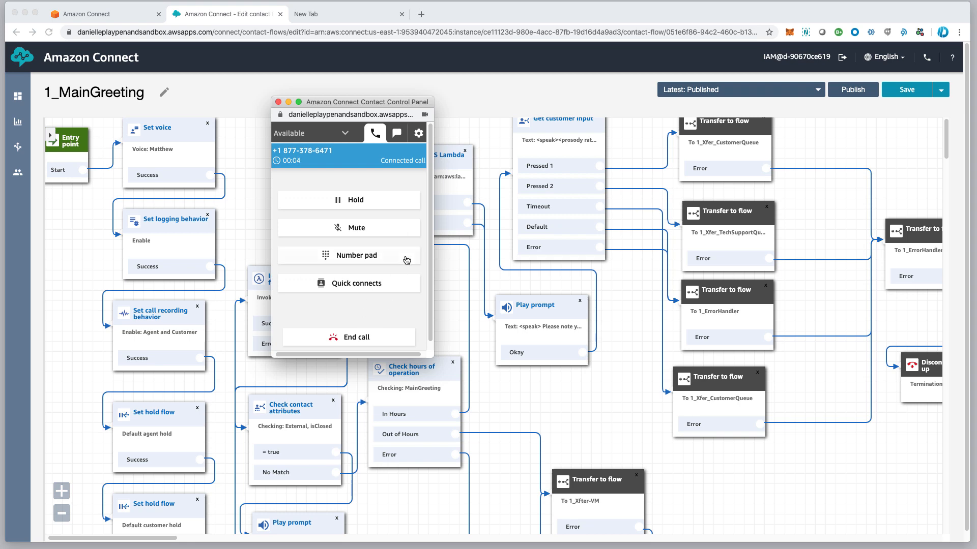
# End the test call and put the control panel away
pyautogui.moveTo(392, 106); pyautogui.dragTo(406, 106)
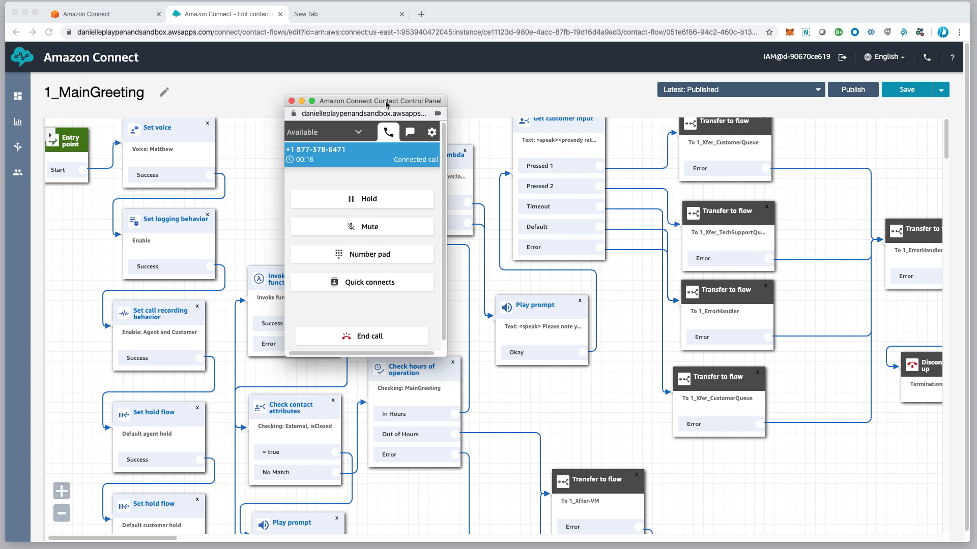
pyautogui.moveTo(386, 104); pyautogui.dragTo(320, 100)
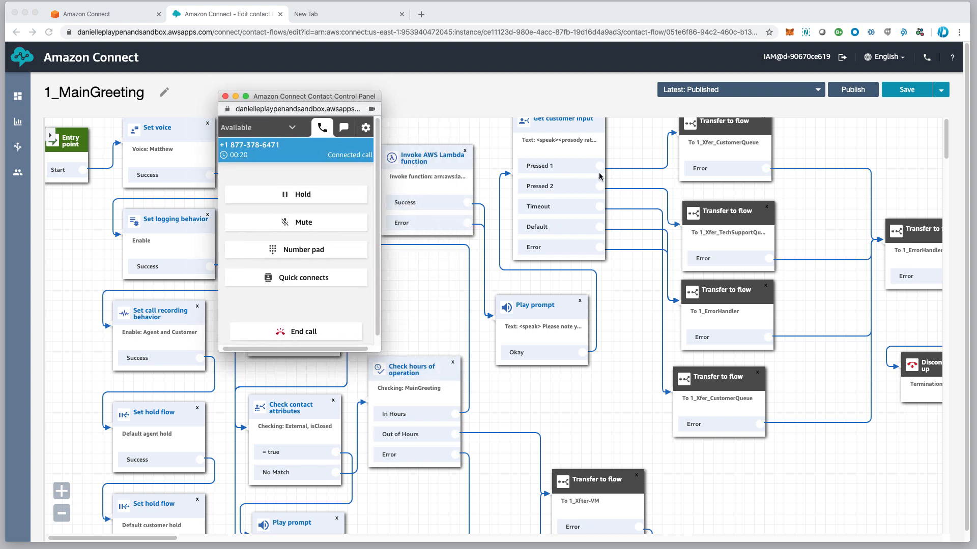
pyautogui.click(311, 336)
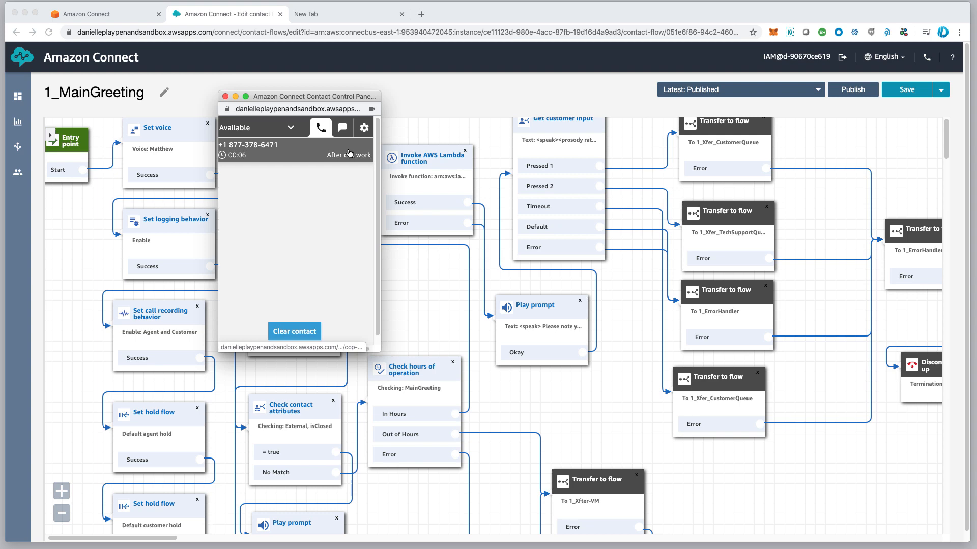
pyautogui.click(236, 97)
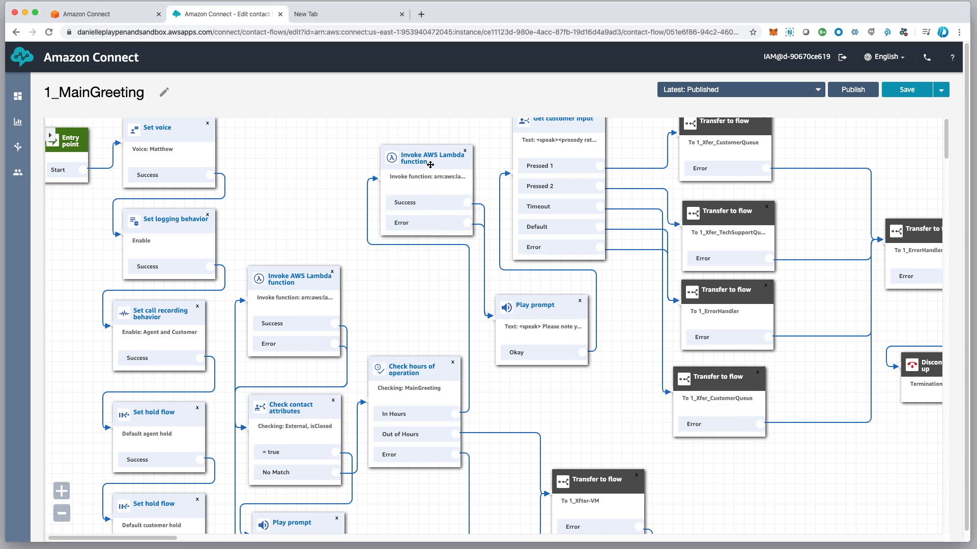
pyautogui.moveTo(431, 165); pyautogui.dragTo(407, 161)
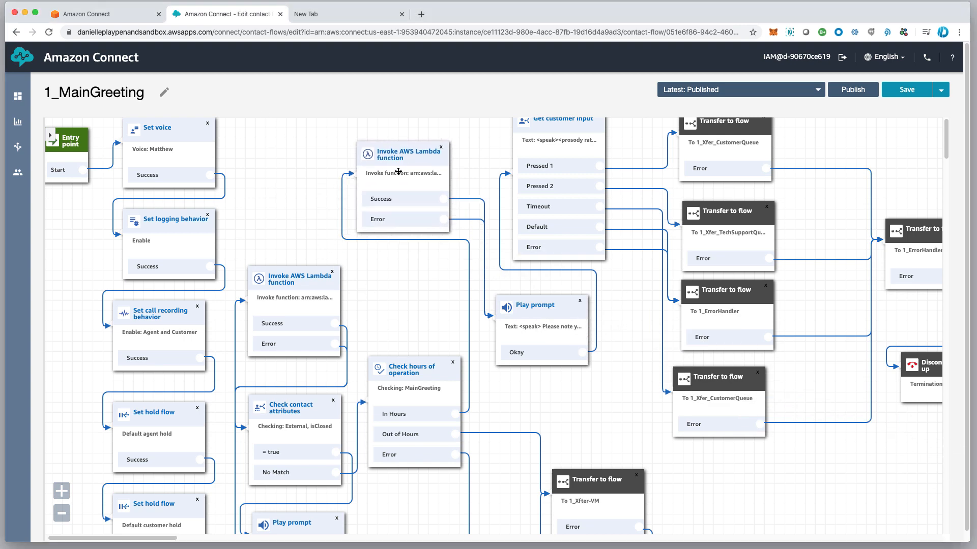
pyautogui.scroll(-1, 399, 171)
pyautogui.hscroll(-1, 399, 171)
pyautogui.scroll(1, 428, 263)
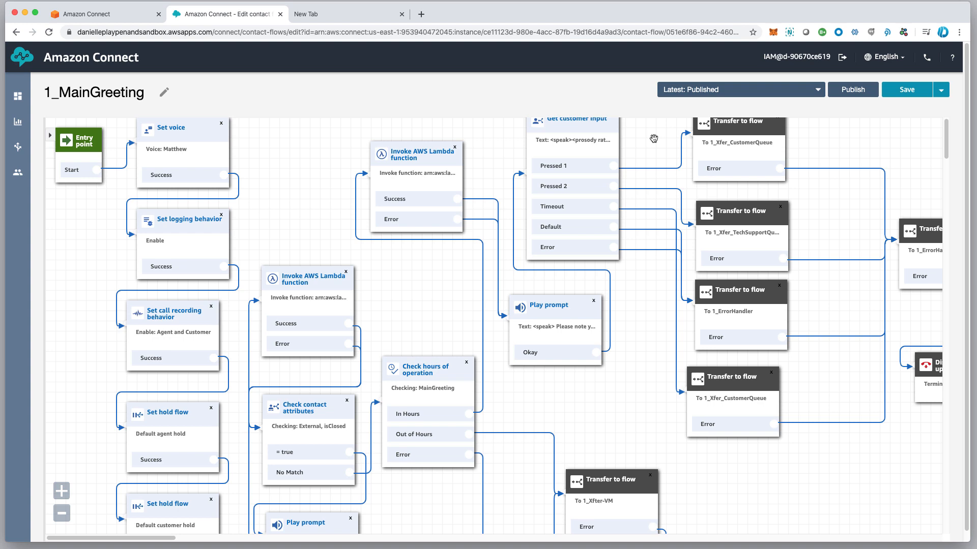
pyautogui.hscroll(2, 641, 144)
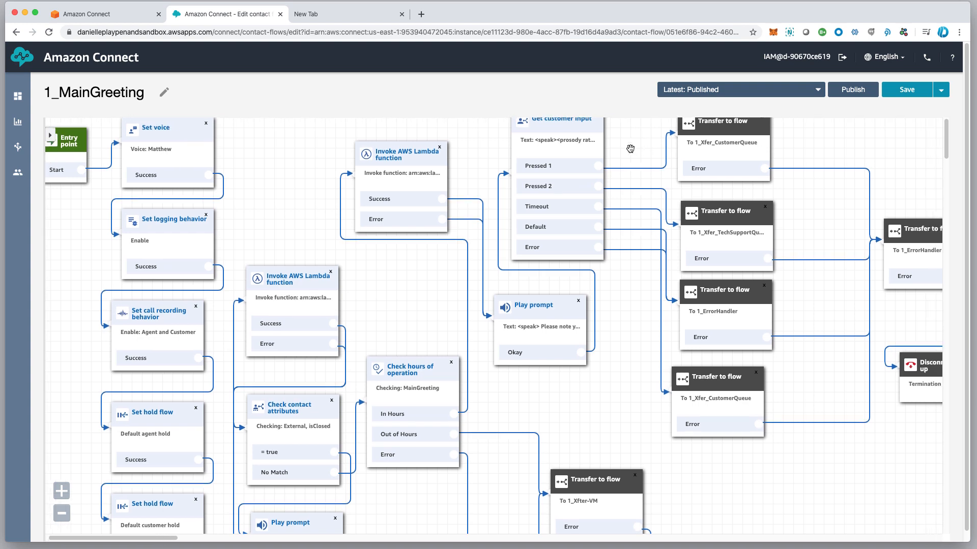
pyautogui.hscroll(-1, 634, 148)
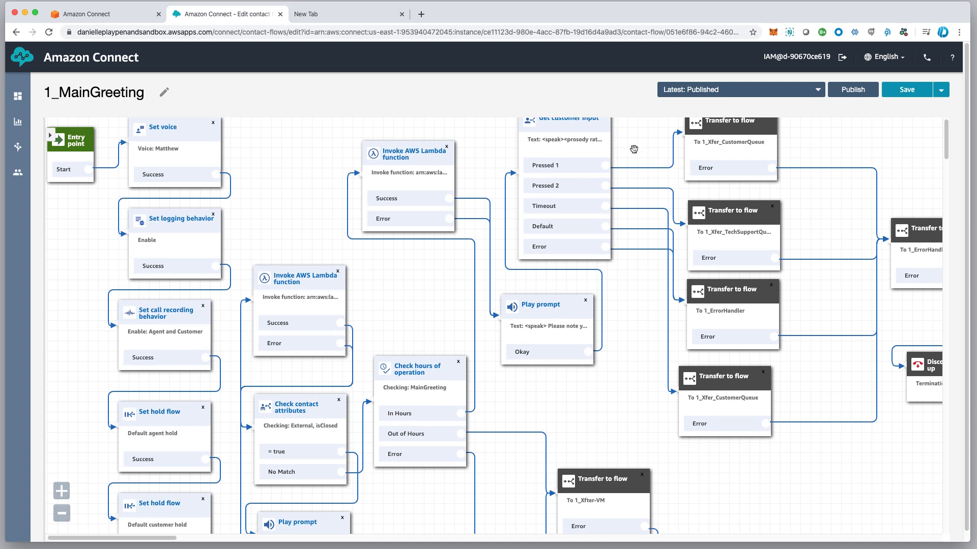
pyautogui.hscroll(-1, 738, 133)
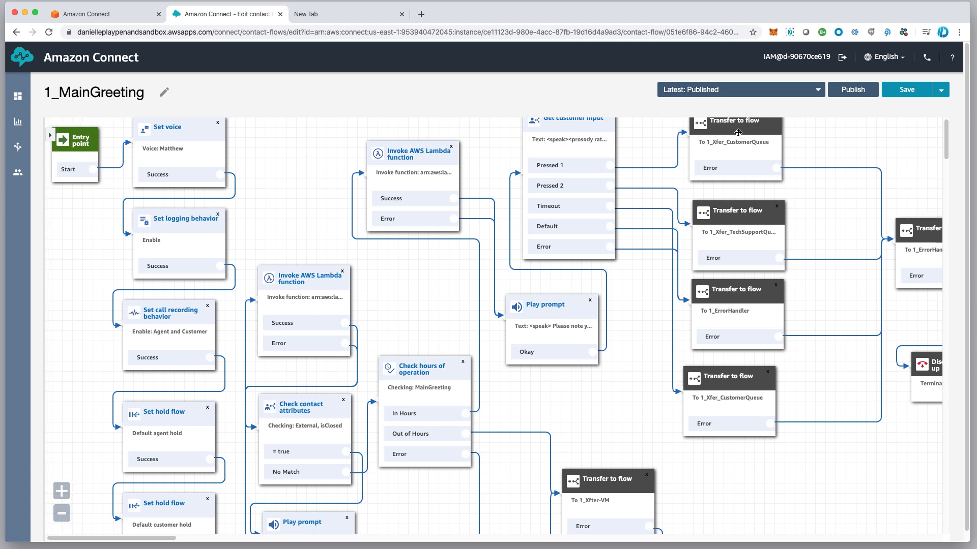
pyautogui.hscroll(1, 738, 133)
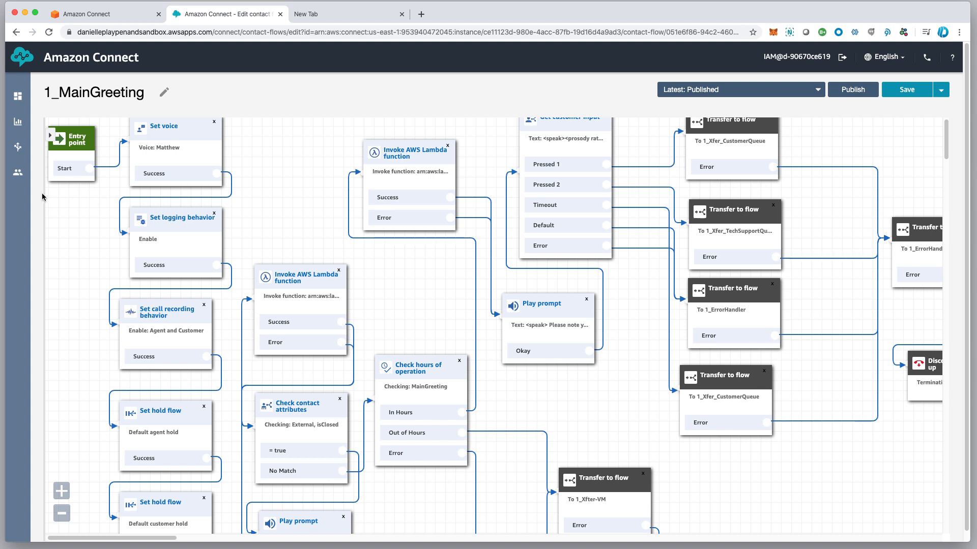
# Open 1_Xfer_CustomerQueue and tidy its Set customer queue, Check hours of operation and Set working queue blocks
pyautogui.moveTo(23, 164)
pyautogui.click(72, 198)
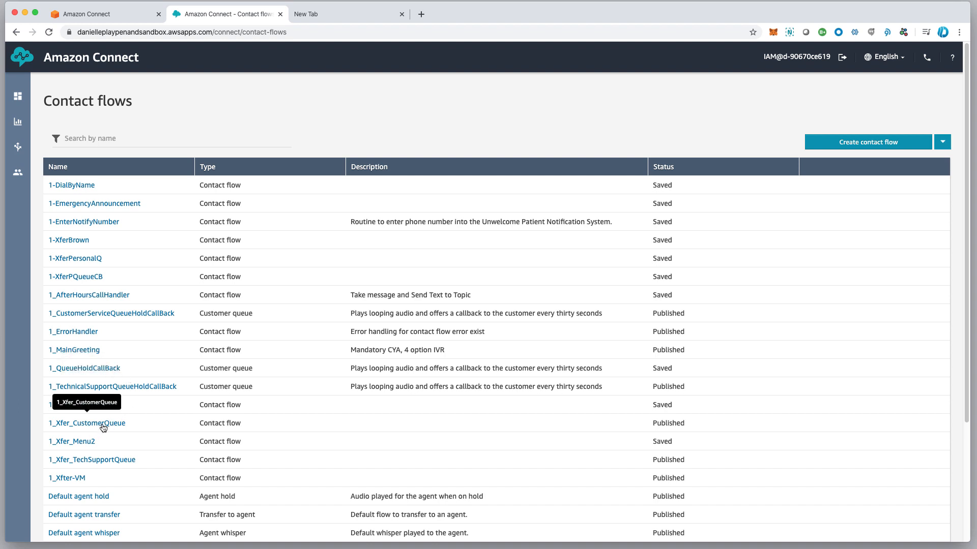
pyautogui.click(103, 429)
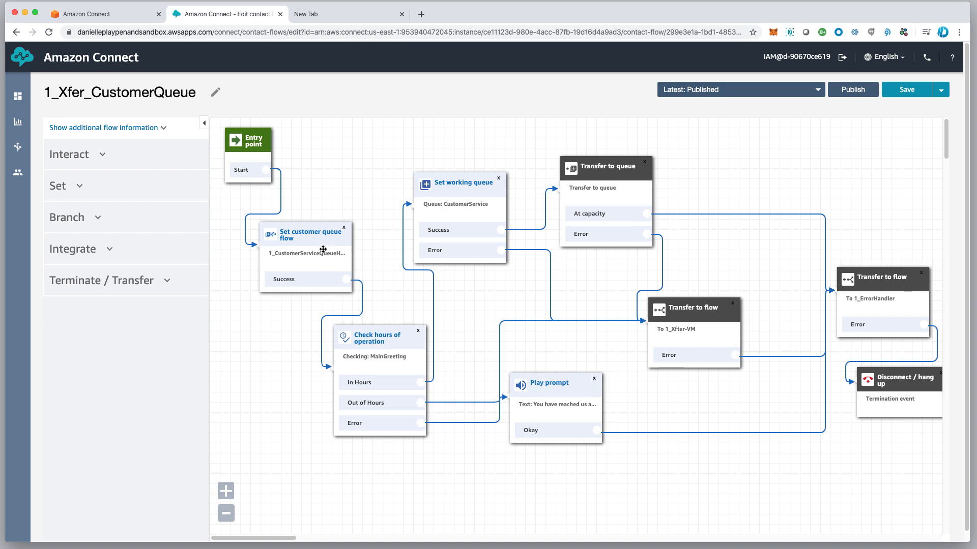
pyautogui.moveTo(324, 242); pyautogui.dragTo(325, 228)
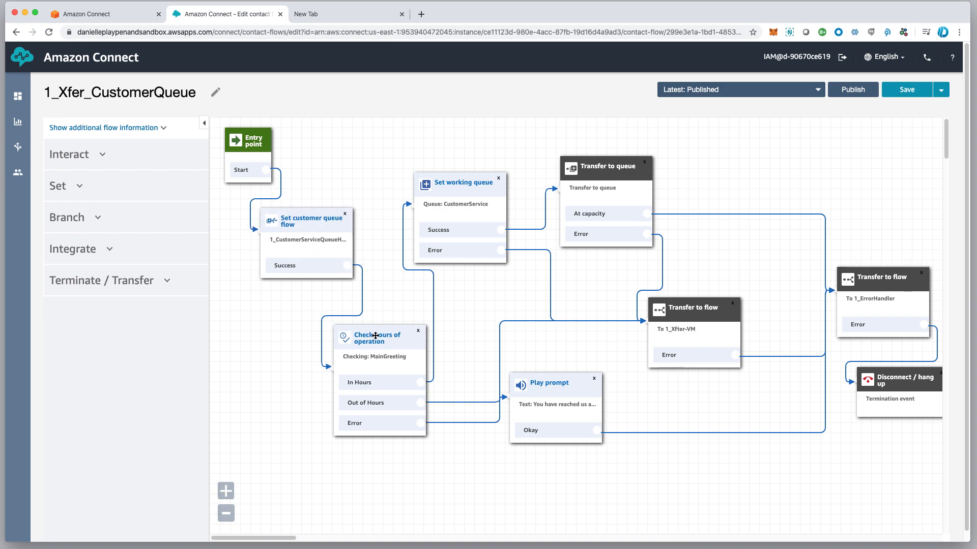
pyautogui.moveTo(344, 348); pyautogui.dragTo(291, 363)
pyautogui.click(290, 364)
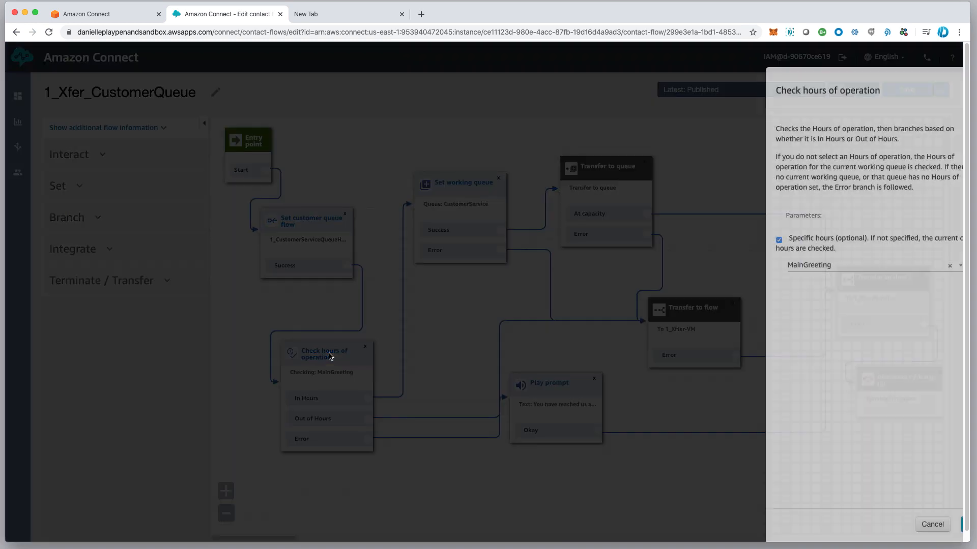
pyautogui.click(890, 526)
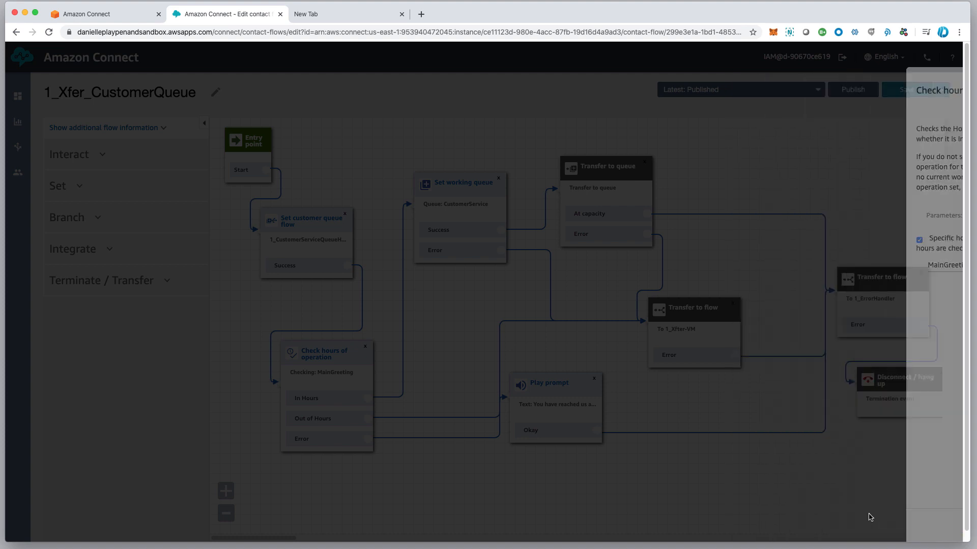
pyautogui.moveTo(454, 191); pyautogui.dragTo(443, 174)
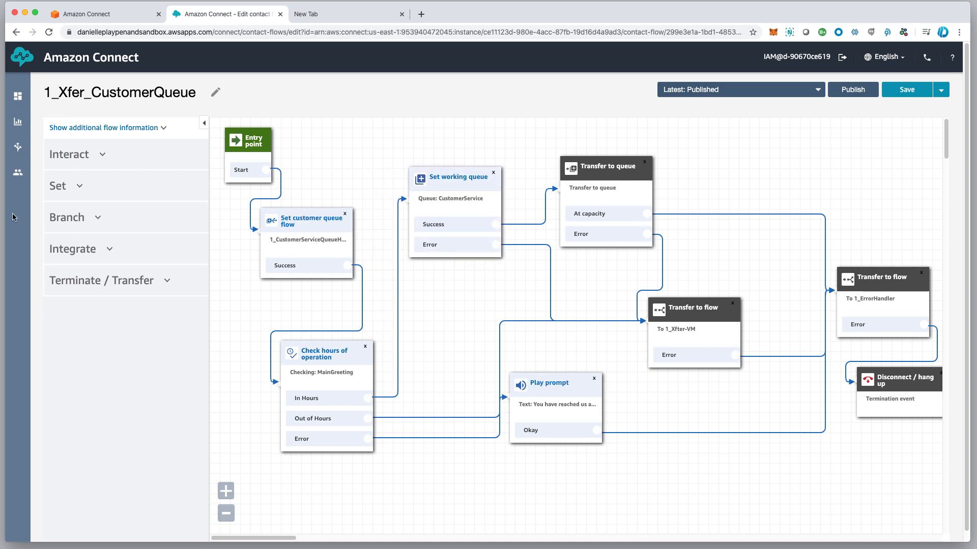
# Drag a Check staffing block from the Branch group near the top of the flow
pyautogui.click(80, 187)
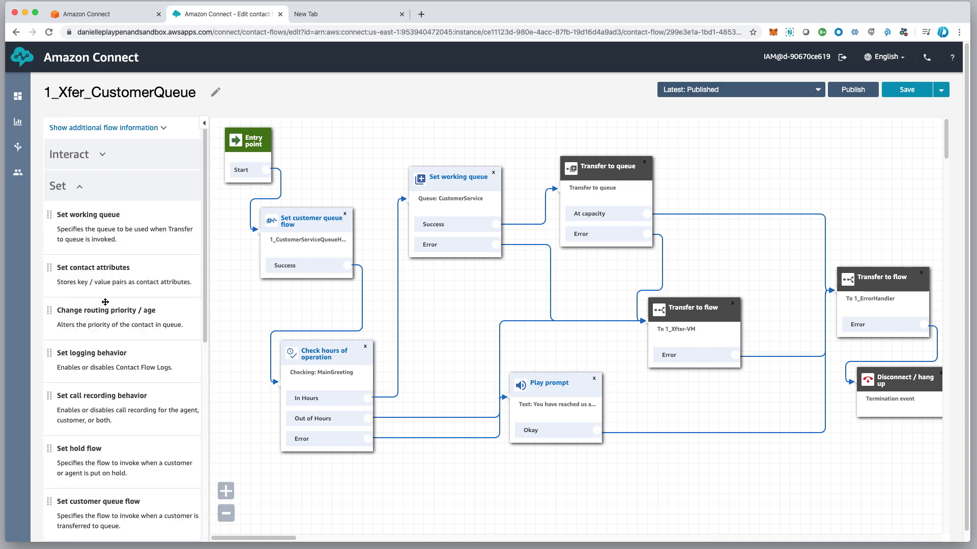
pyautogui.scroll(-5, 114, 334)
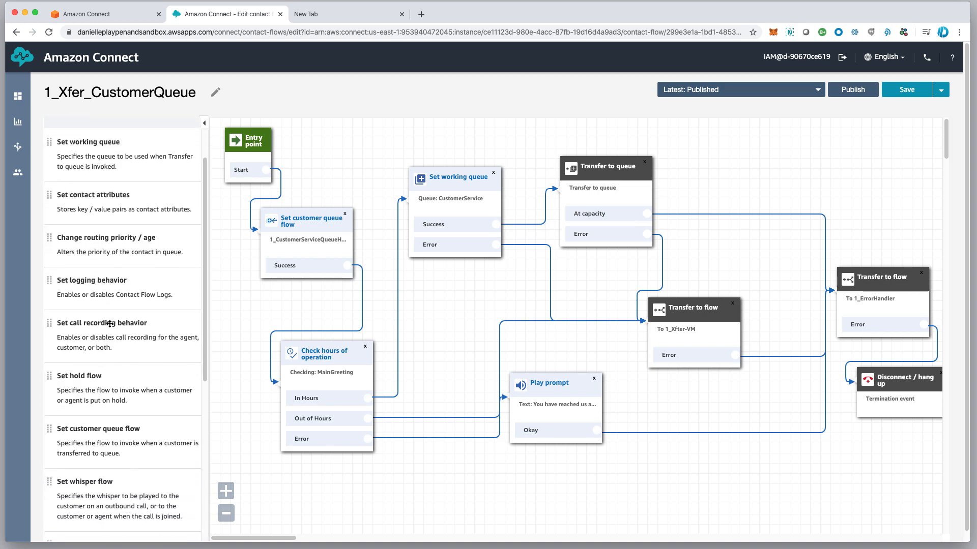
pyautogui.scroll(-5, 110, 324)
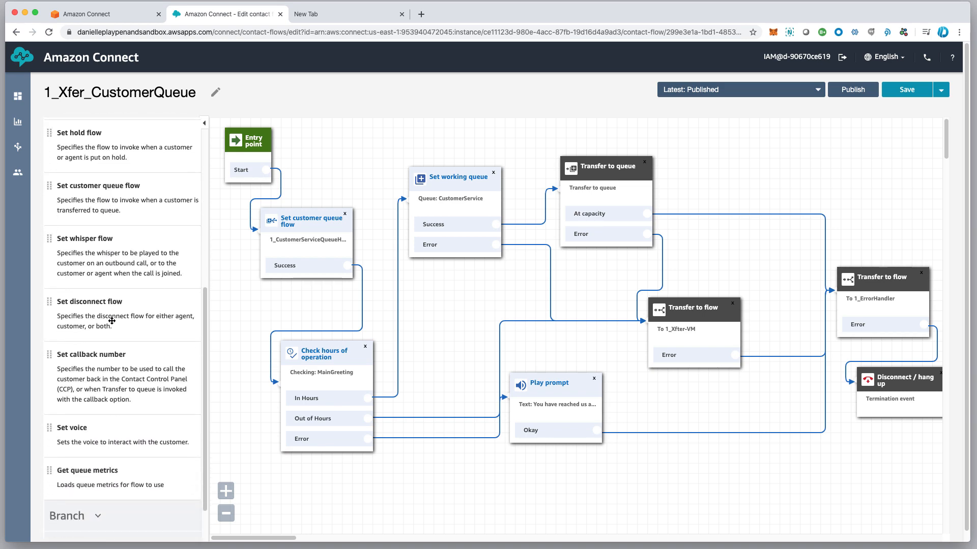
pyautogui.scroll(10, 112, 321)
pyautogui.click(77, 190)
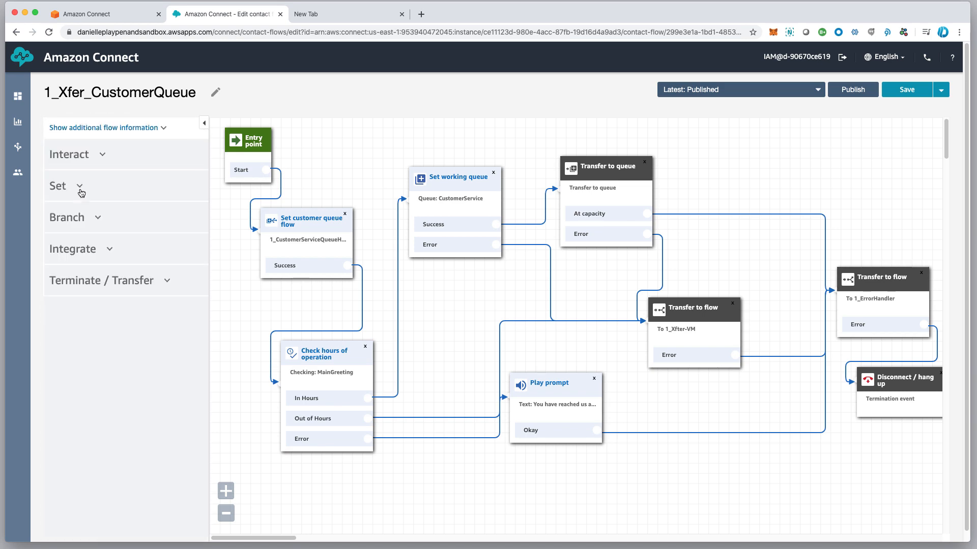
pyautogui.click(89, 221)
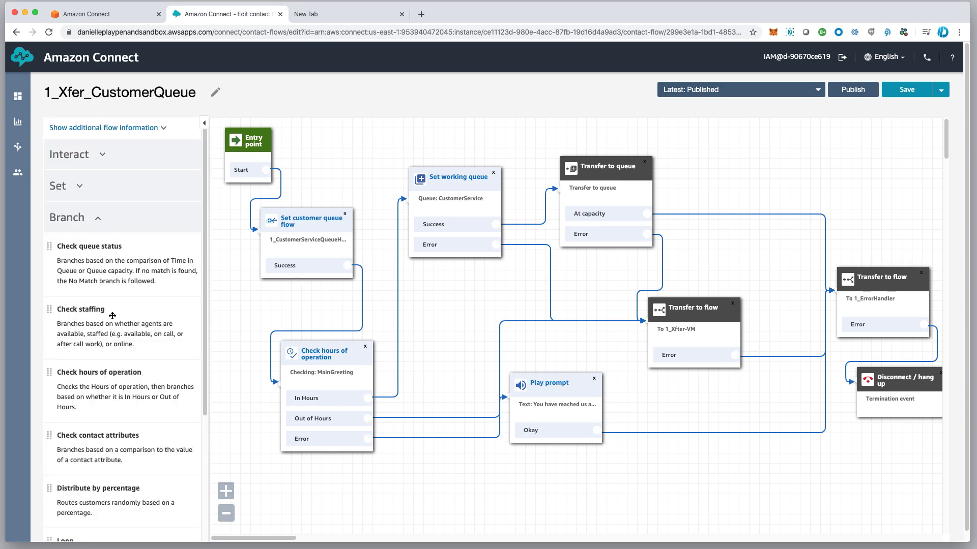
pyautogui.moveTo(88, 314); pyautogui.dragTo(386, 137)
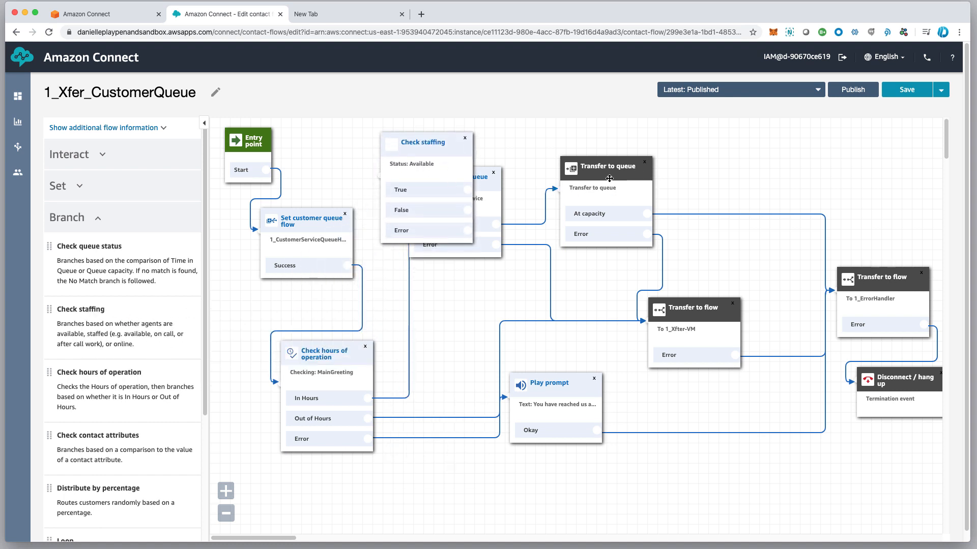
# Rearrange Transfer to queue, Set working queue and Check staffing blocks so they don't overlap
pyautogui.moveTo(611, 171); pyautogui.dragTo(712, 156)
pyautogui.moveTo(456, 183); pyautogui.dragTo(557, 166)
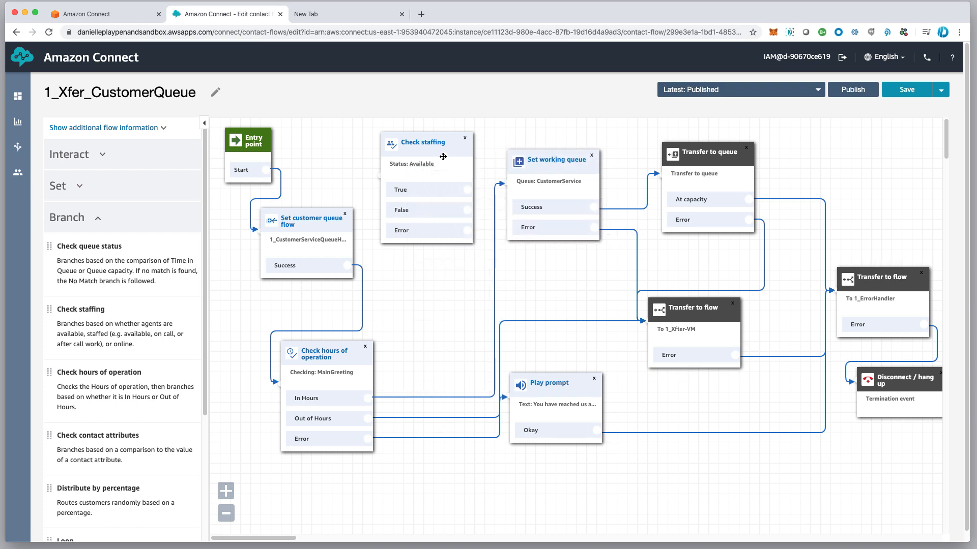
pyautogui.moveTo(430, 152); pyautogui.dragTo(431, 167)
pyautogui.click(430, 165)
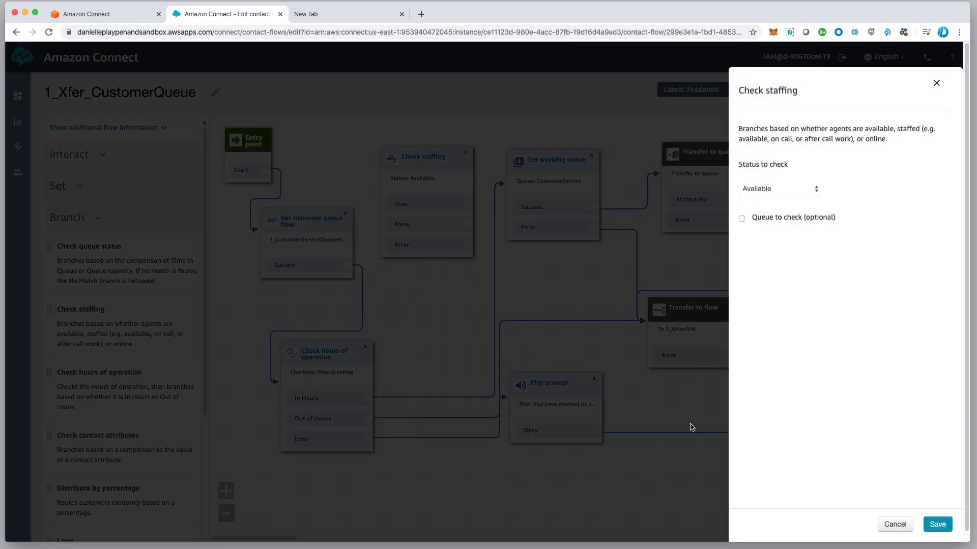
pyautogui.click(896, 525)
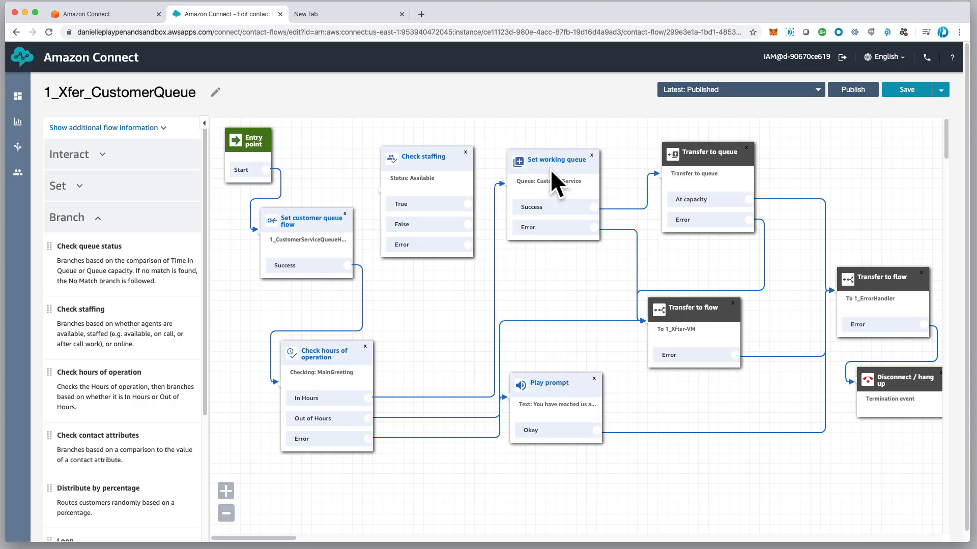
pyautogui.moveTo(556, 163); pyautogui.dragTo(564, 157)
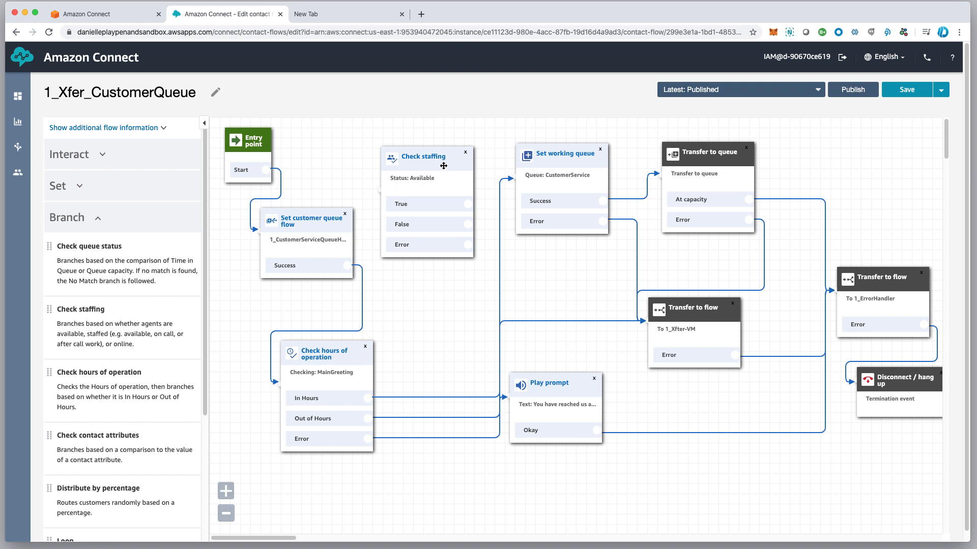
pyautogui.moveTo(441, 164); pyautogui.dragTo(441, 158)
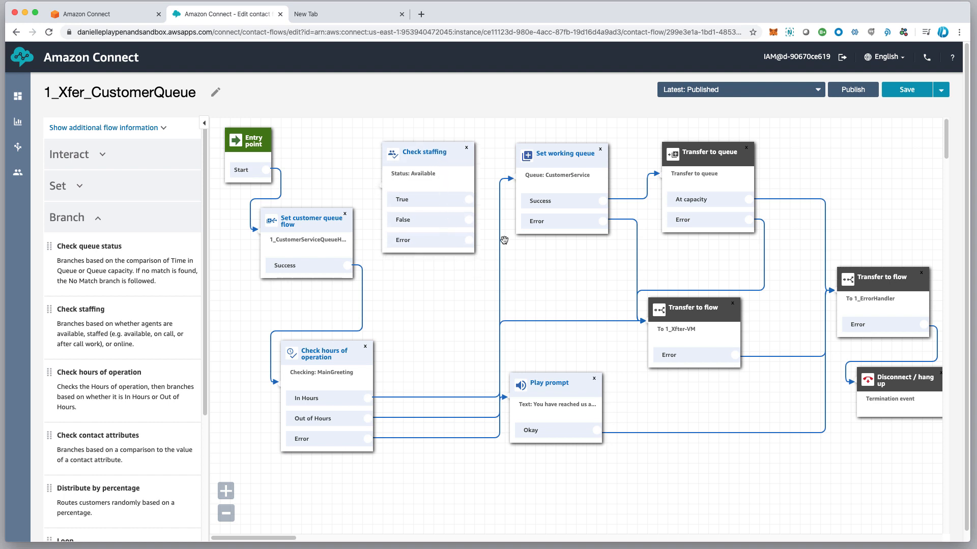
# Connect the In Hours branch to the Check staffing block
pyautogui.moveTo(506, 180)
pyautogui.moveTo(507, 181); pyautogui.dragTo(368, 198)
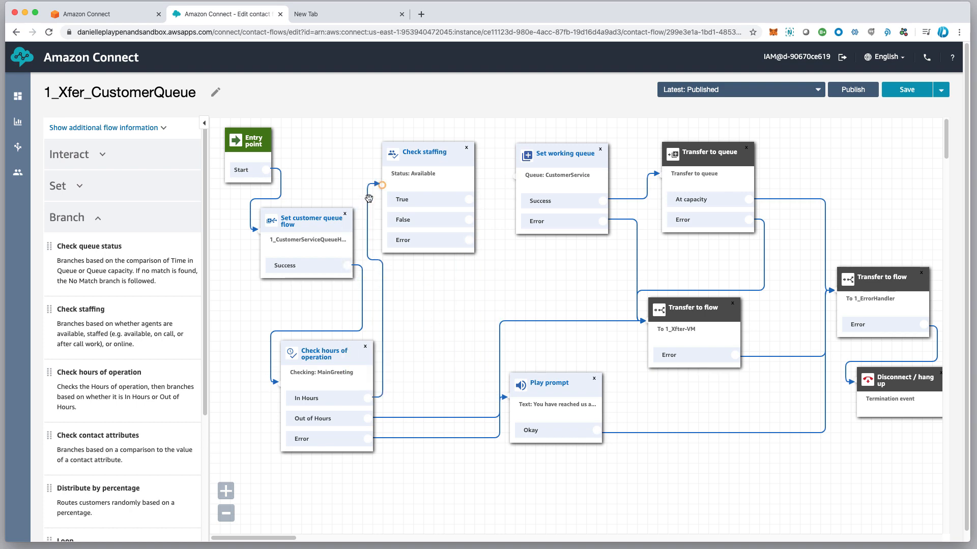
pyautogui.moveTo(433, 159); pyautogui.dragTo(442, 160)
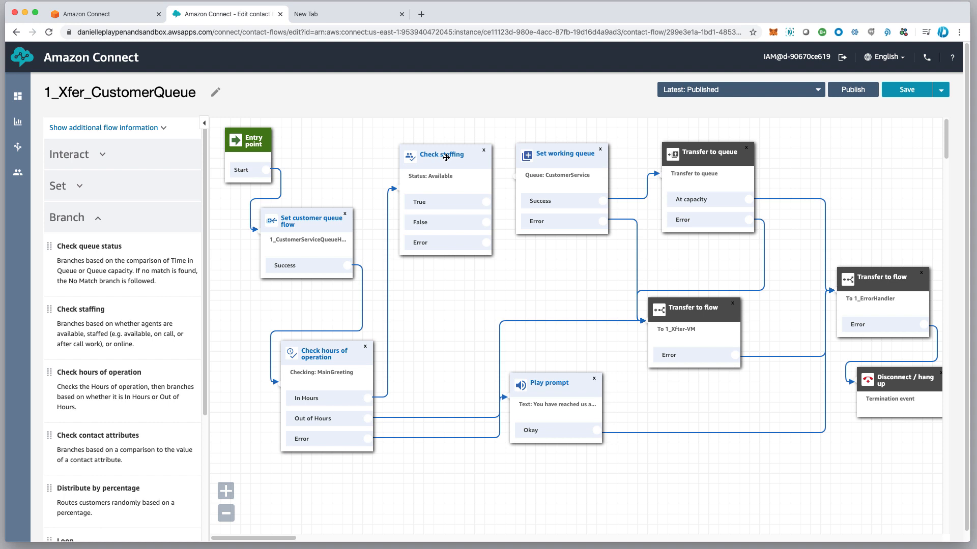
pyautogui.moveTo(446, 157); pyautogui.dragTo(446, 157)
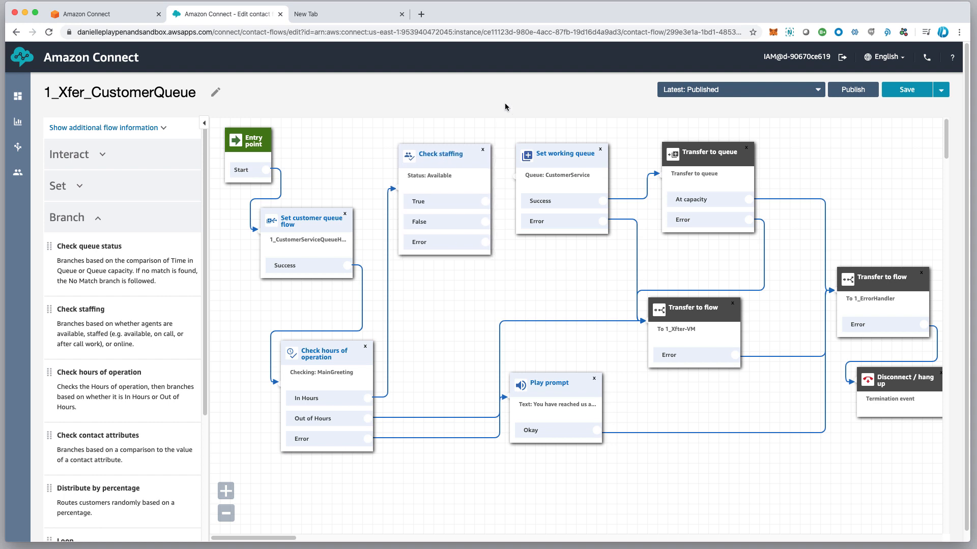
# Make the Check staffing block check by queue, selecting CustomerService
pyautogui.click(441, 162)
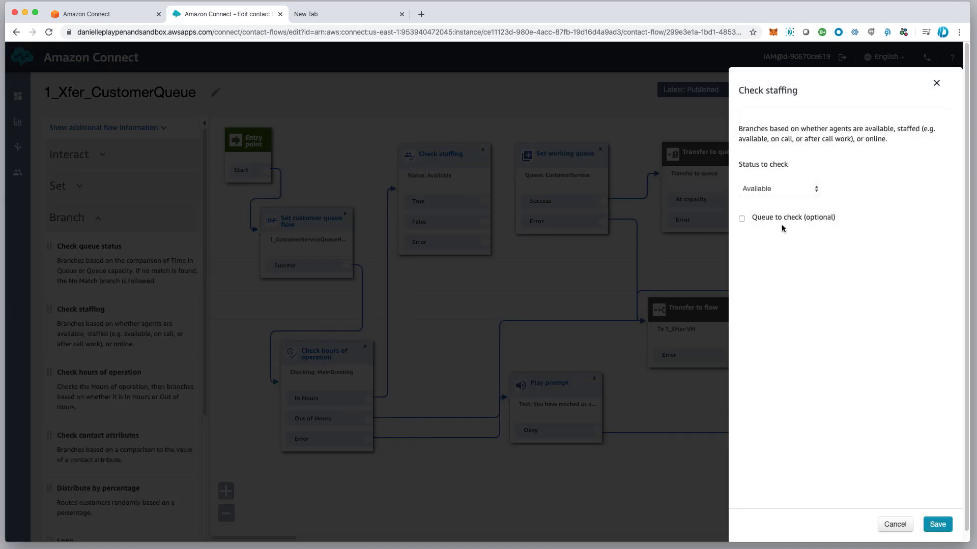
pyautogui.click(743, 220)
pyautogui.click(796, 272)
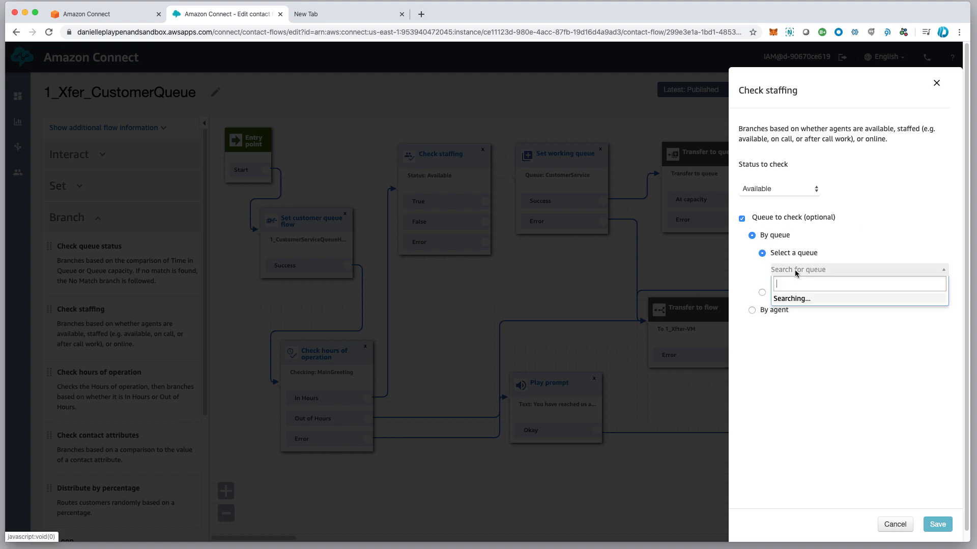
pyautogui.click(810, 313)
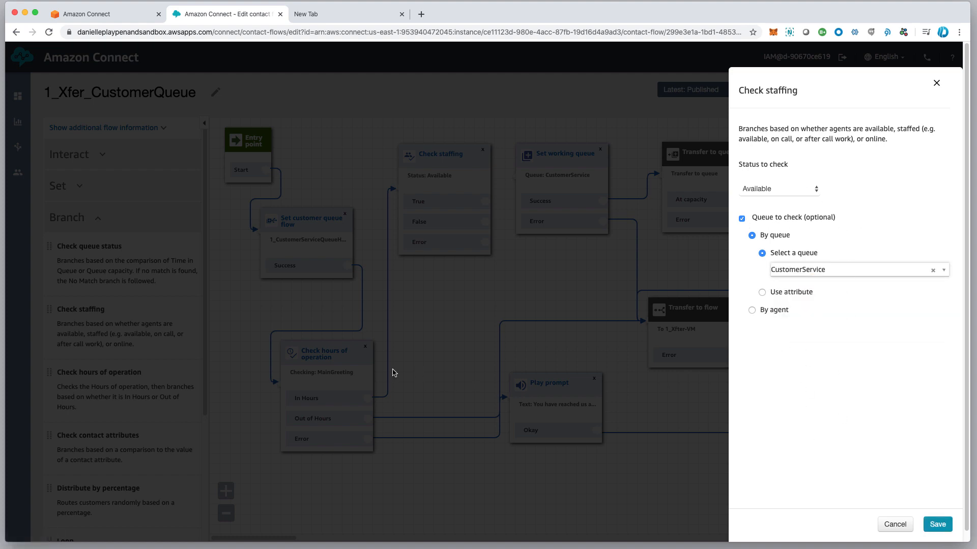
pyautogui.click(752, 311)
pyautogui.click(797, 289)
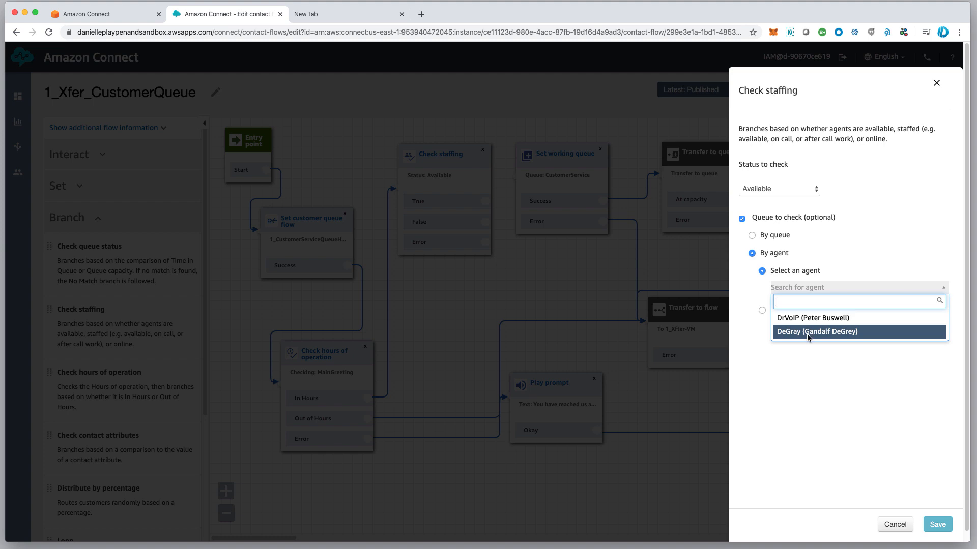
pyautogui.click(806, 333)
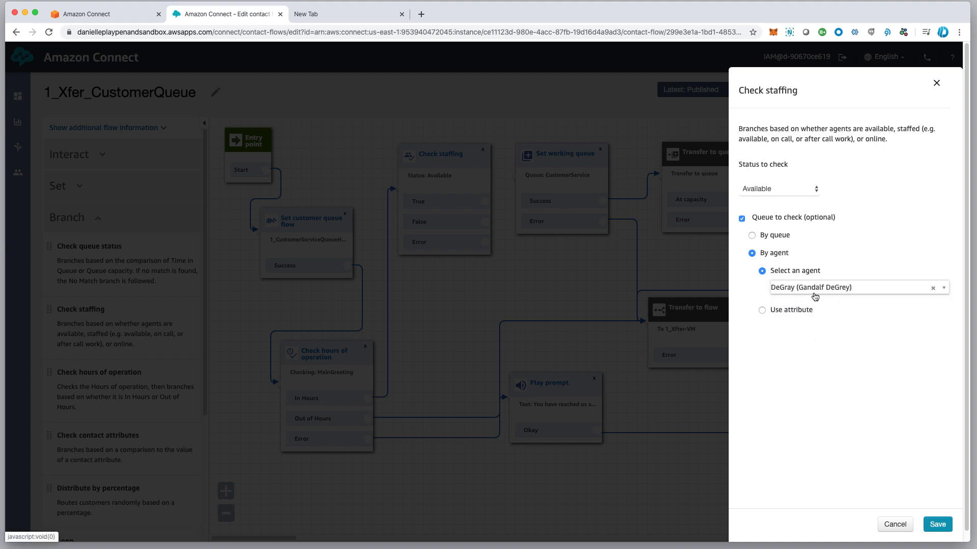
pyautogui.click(752, 235)
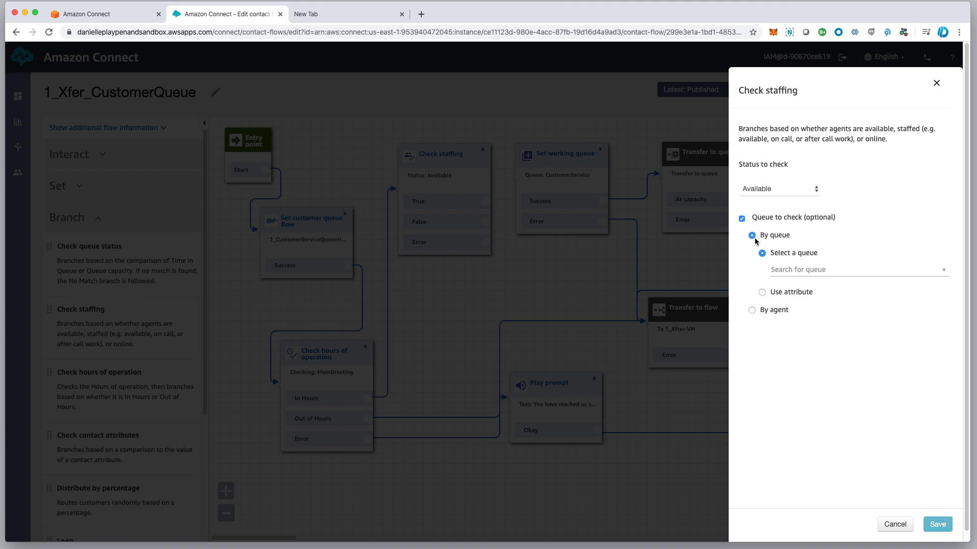
pyautogui.click(797, 270)
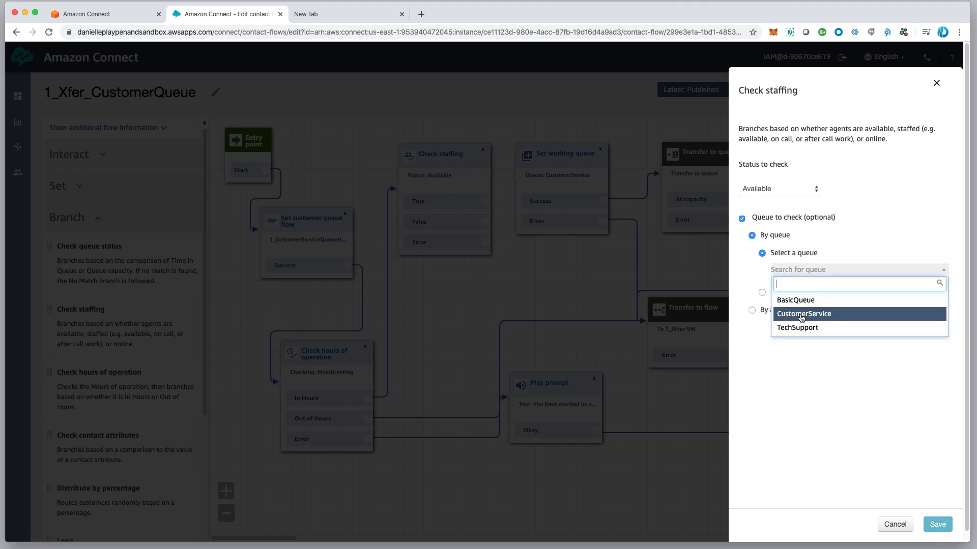
pyautogui.click(802, 315)
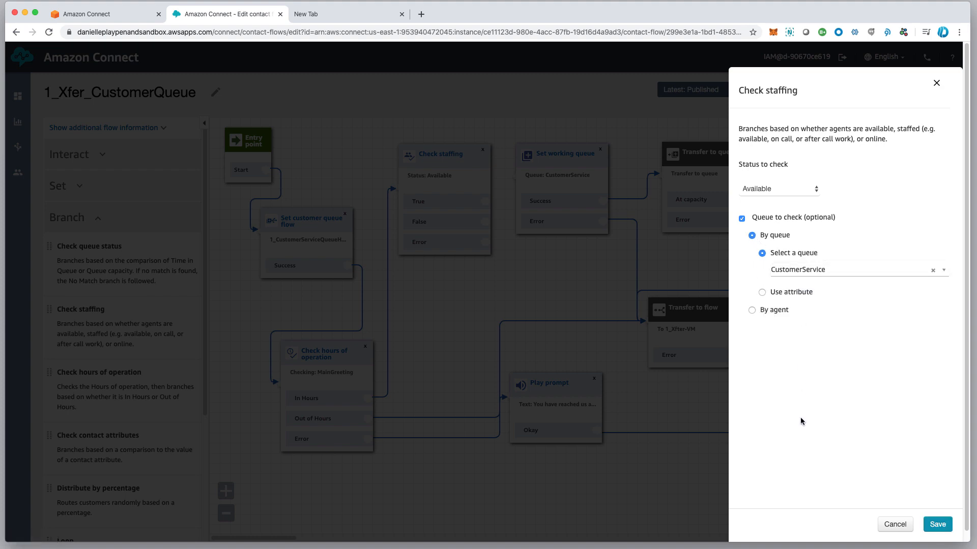
# Change the status to check from Available to Staffed and save the settings
pyautogui.click(787, 197)
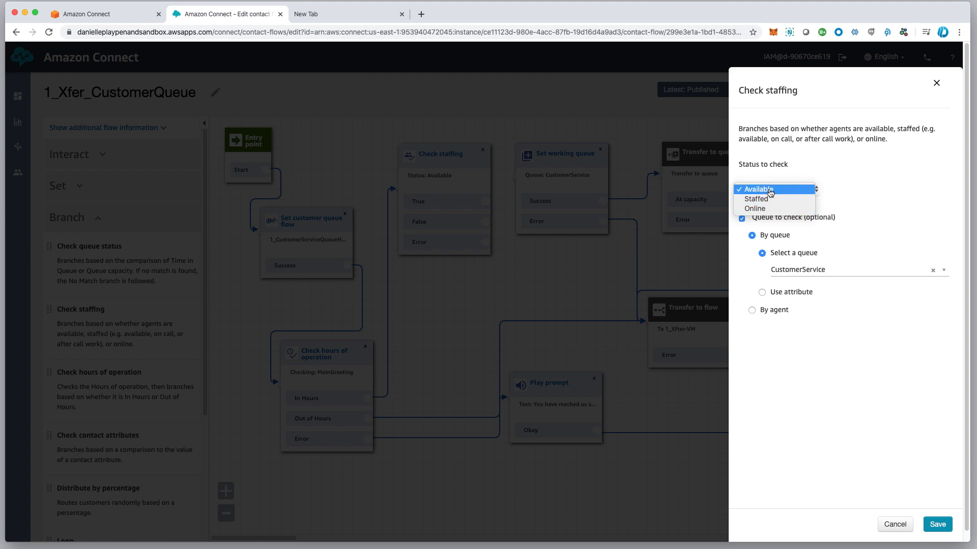
pyautogui.click(771, 193)
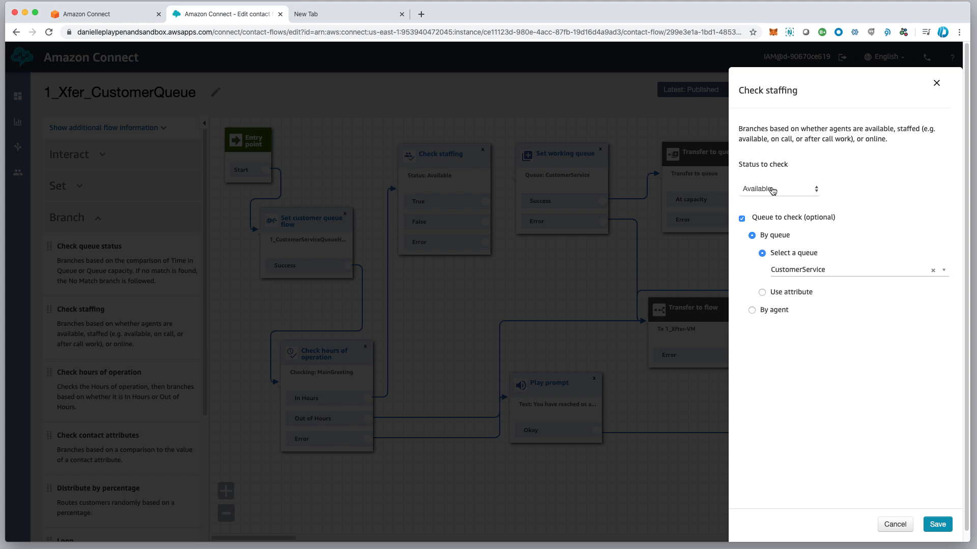
pyautogui.click(772, 190)
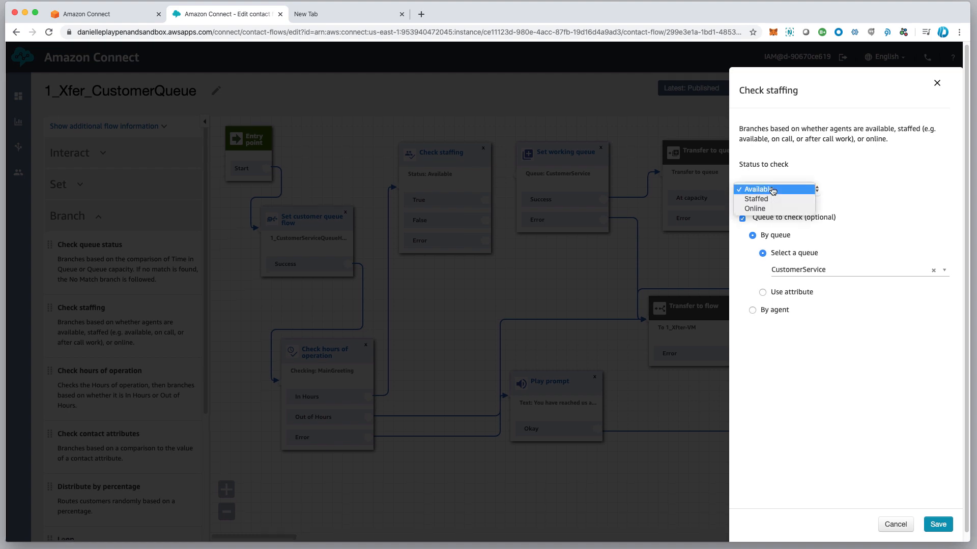
pyautogui.click(764, 200)
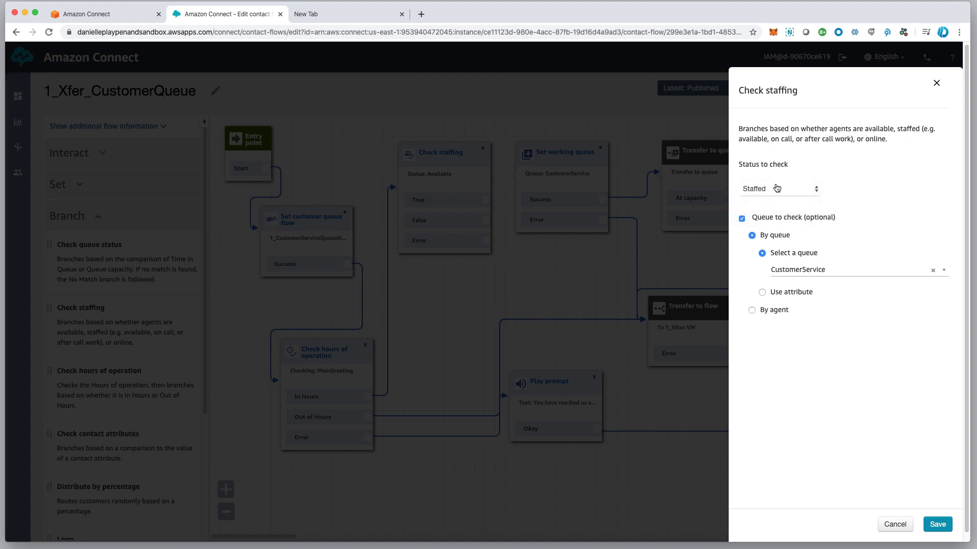
pyautogui.click(761, 192)
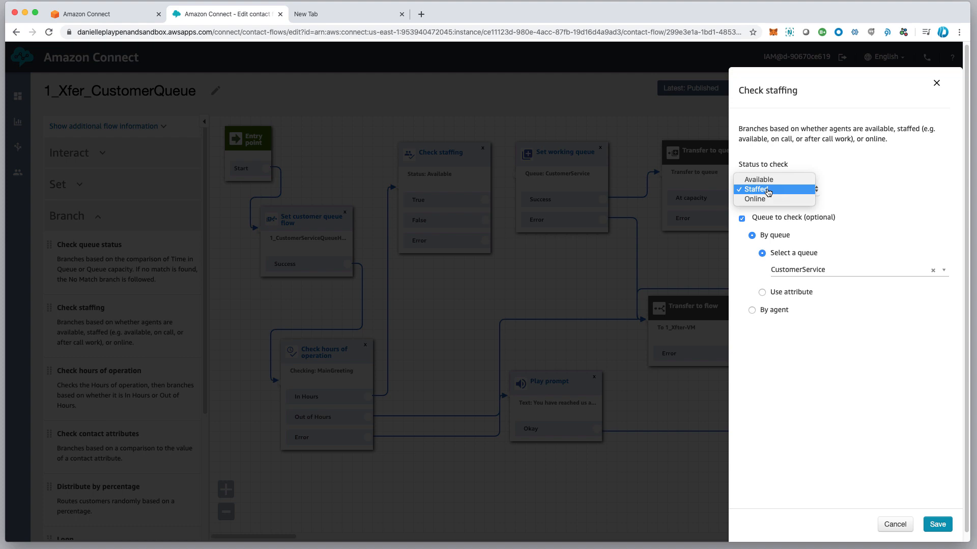
pyautogui.click(768, 191)
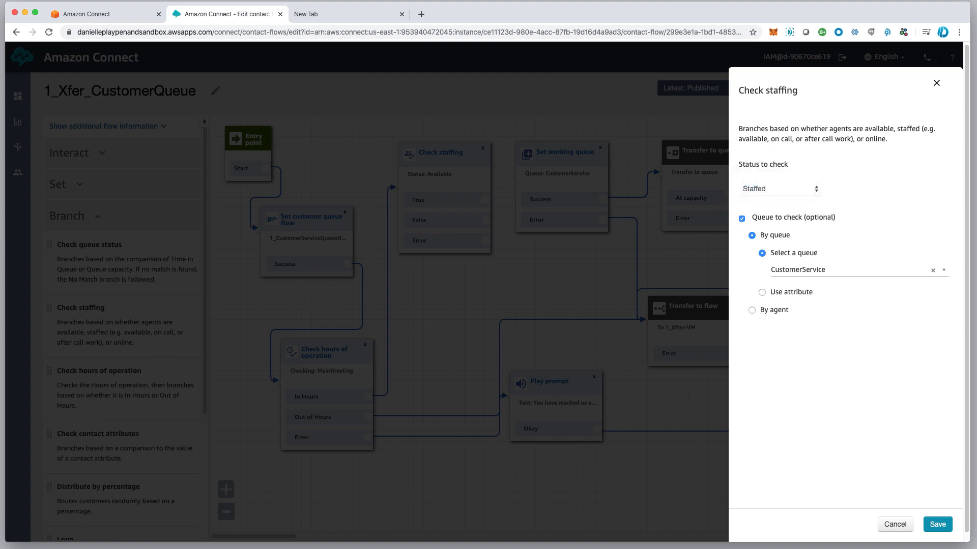
pyautogui.click(937, 525)
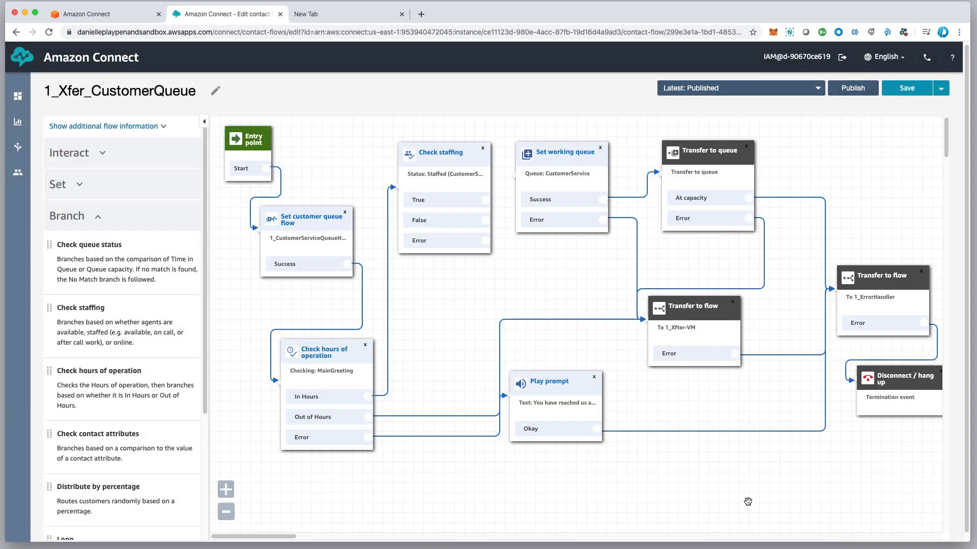
# Connect Check staffing's True output to Set working queue and False to the 1_Xfter-VM transfer
pyautogui.moveTo(446, 152); pyautogui.dragTo(461, 164)
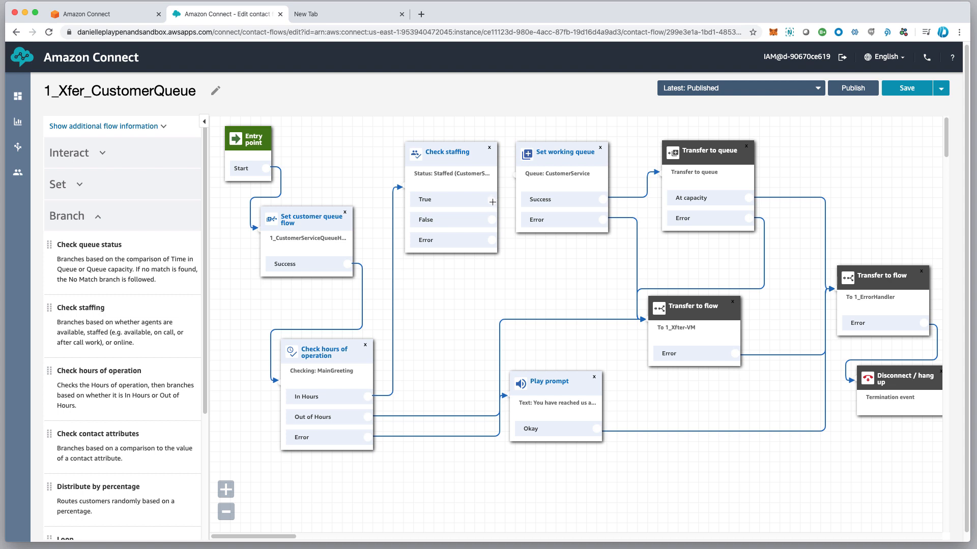
pyautogui.moveTo(492, 202); pyautogui.dragTo(570, 153)
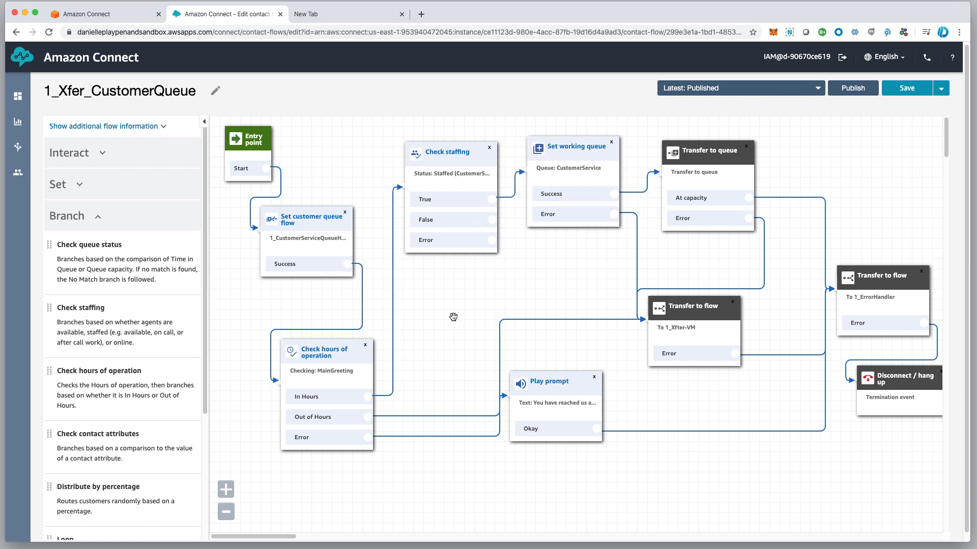
pyautogui.moveTo(458, 152); pyautogui.dragTo(448, 159)
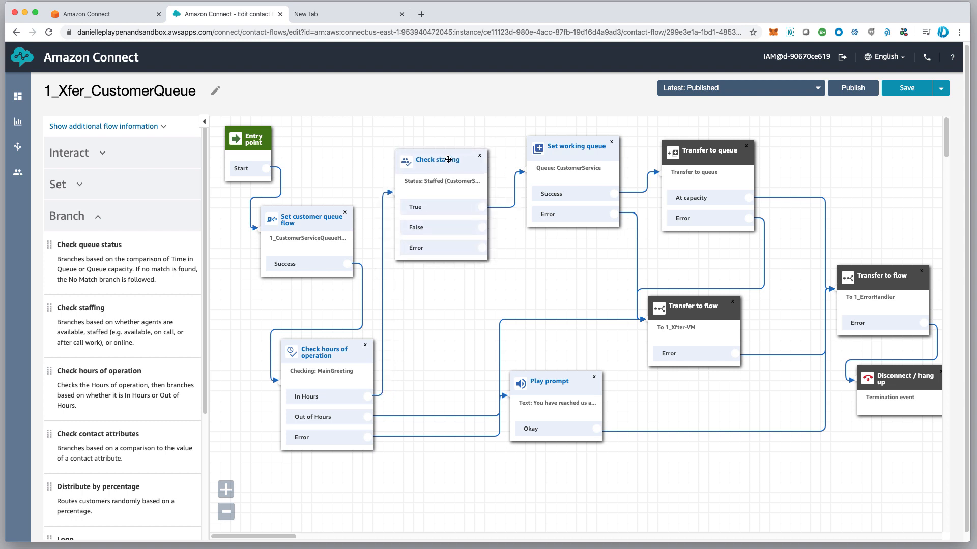
pyautogui.moveTo(592, 149); pyautogui.dragTo(583, 146)
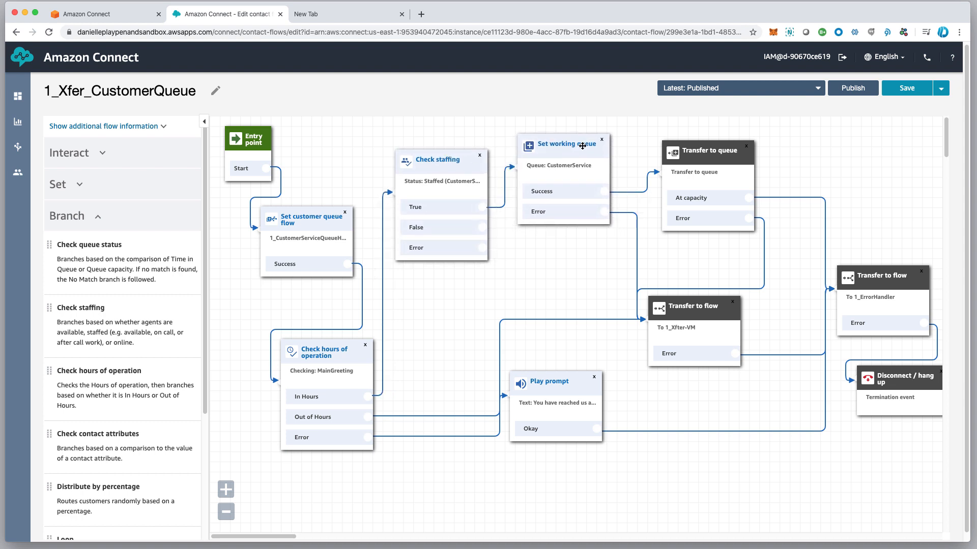
pyautogui.scroll(-1, 449, 191)
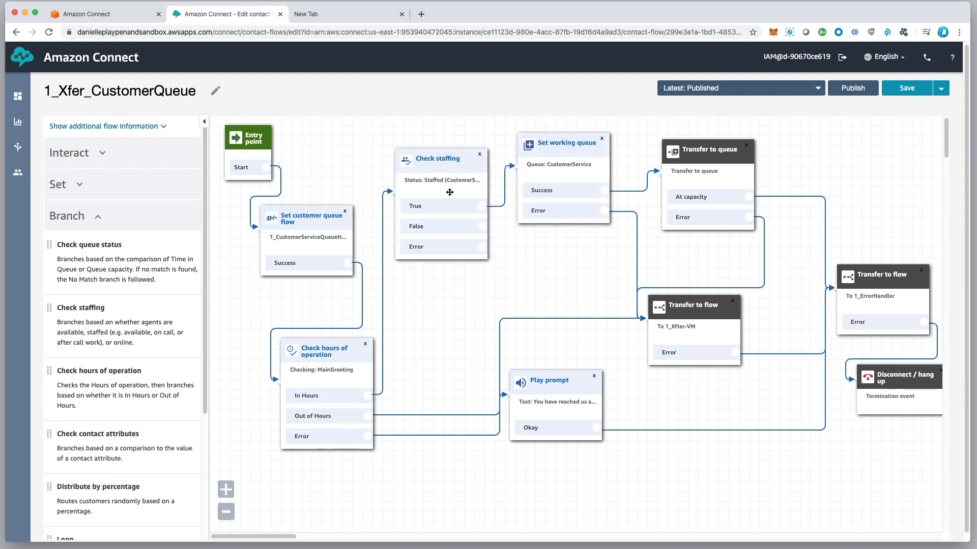
pyautogui.scroll(-1, 468, 208)
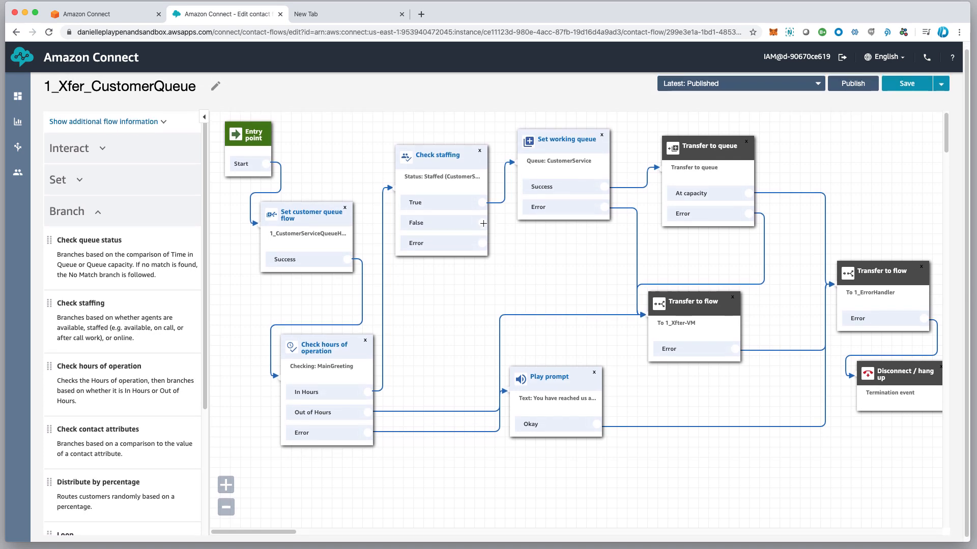
pyautogui.moveTo(484, 223)
pyautogui.mouseDown()
pyautogui.moveTo(496, 224)
pyautogui.moveTo(536, 292)
pyautogui.moveTo(640, 314)
pyautogui.mouseUp()
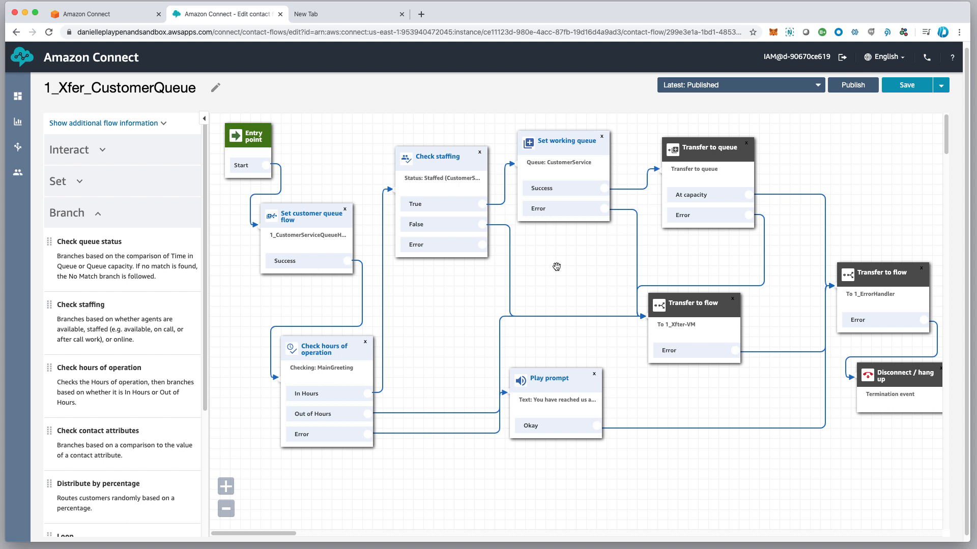
# Route Check staffing's Error output to the 1_ErrorHandler transfer block
pyautogui.scroll(1, 636, 319)
pyautogui.scroll(-1, 634, 319)
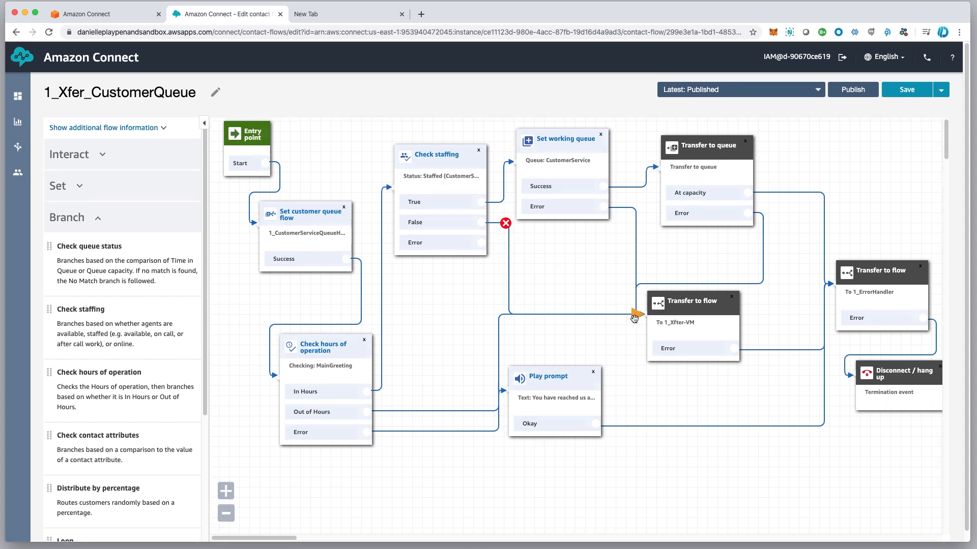
pyautogui.scroll(-1, 634, 318)
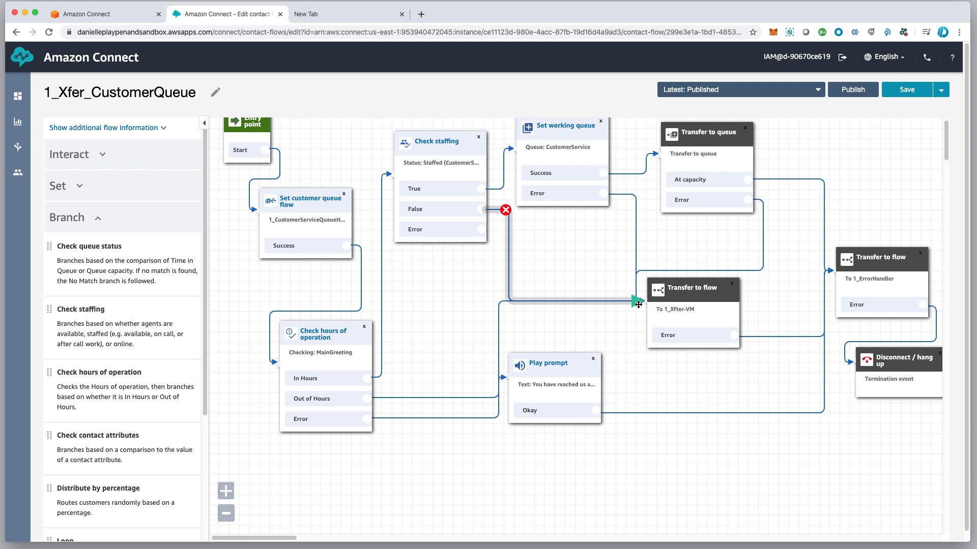
pyautogui.click(100, 226)
pyautogui.click(127, 283)
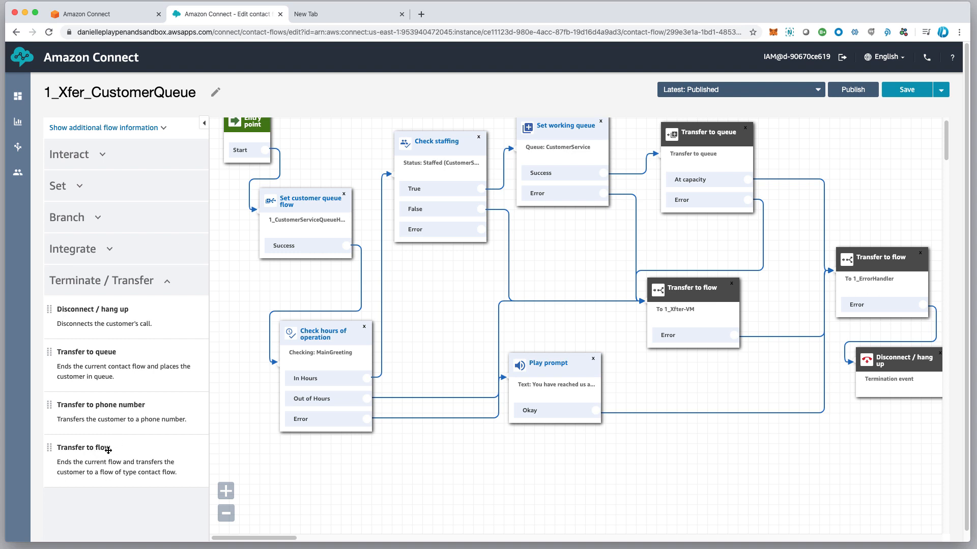
pyautogui.moveTo(697, 291); pyautogui.dragTo(700, 298)
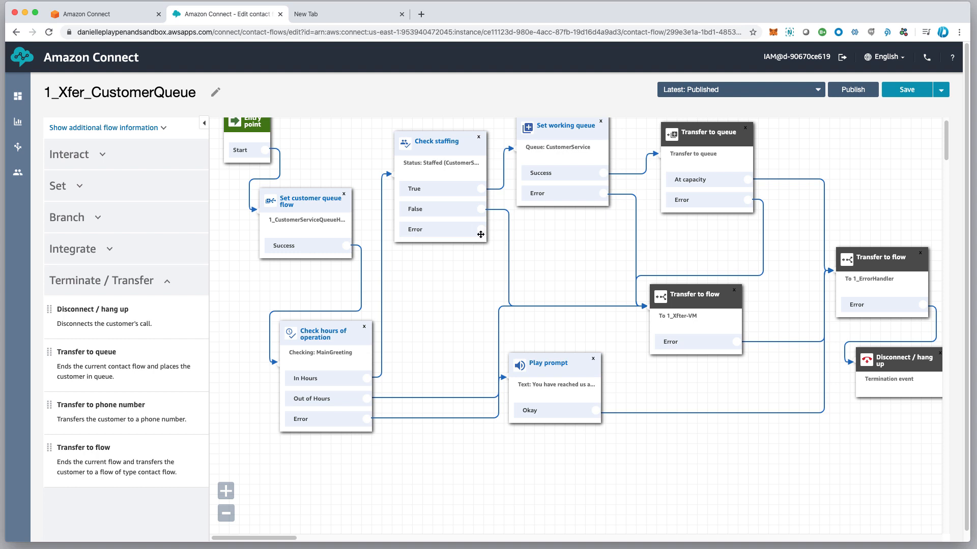
pyautogui.moveTo(481, 230); pyautogui.dragTo(858, 283)
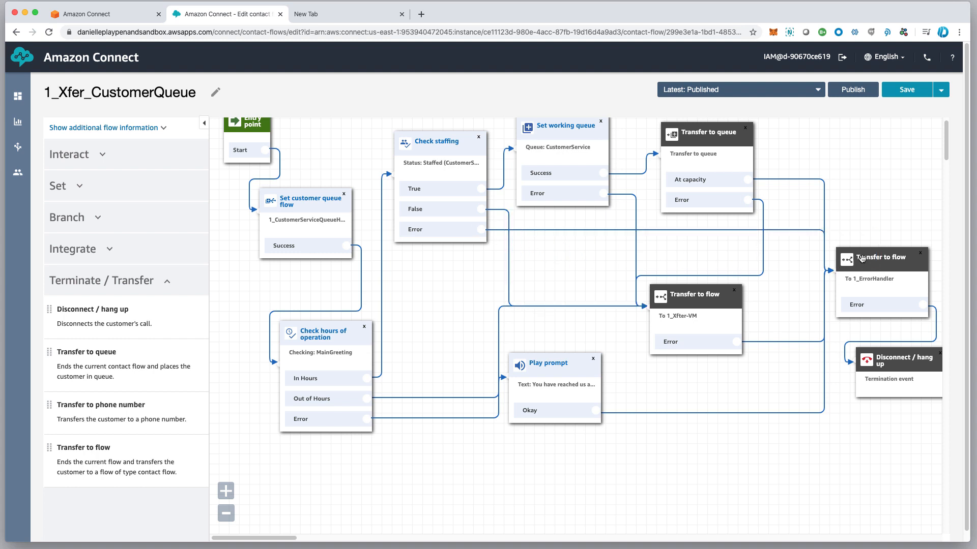
# Publish the 1_Xfer_CustomerQueue flow and confirm publishing in the dialog
pyautogui.click(853, 91)
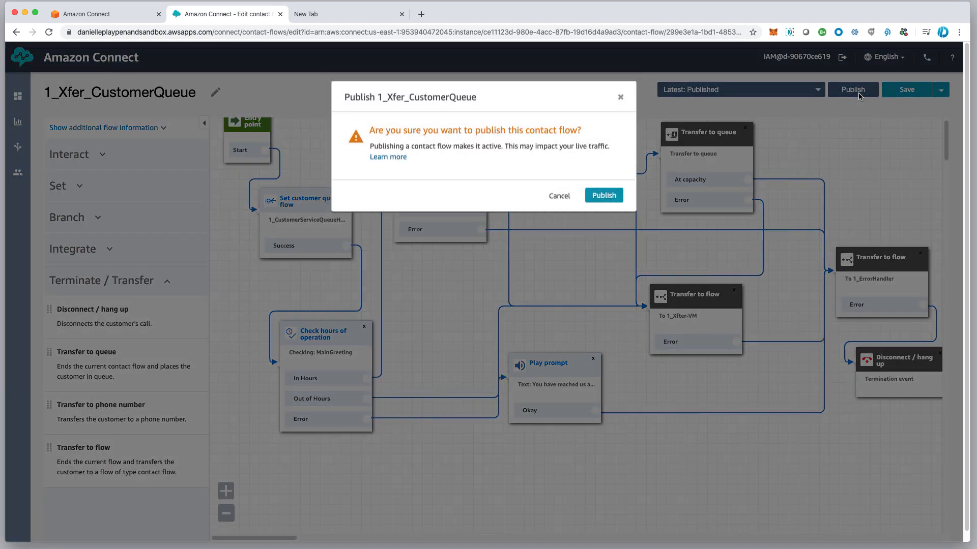
pyautogui.click(602, 197)
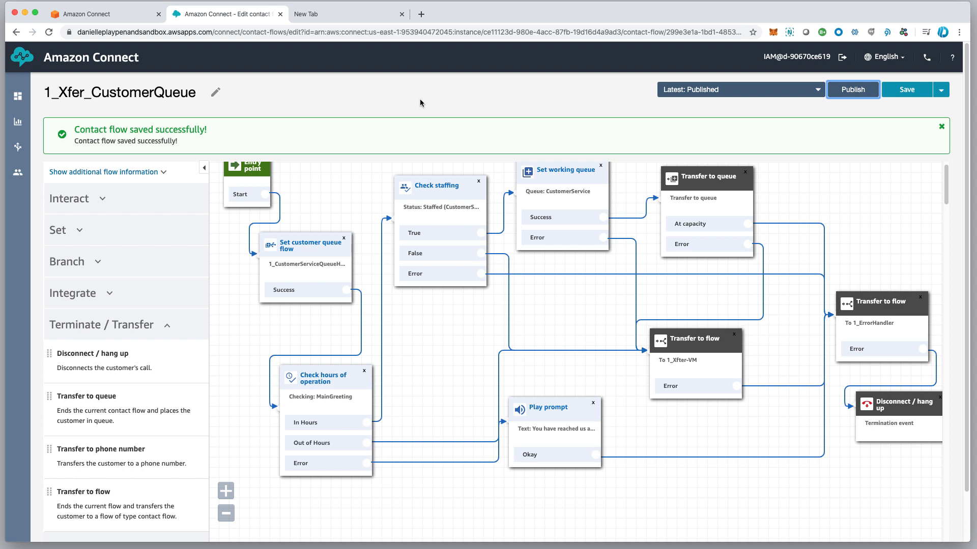
pyautogui.scroll(-1, 419, 102)
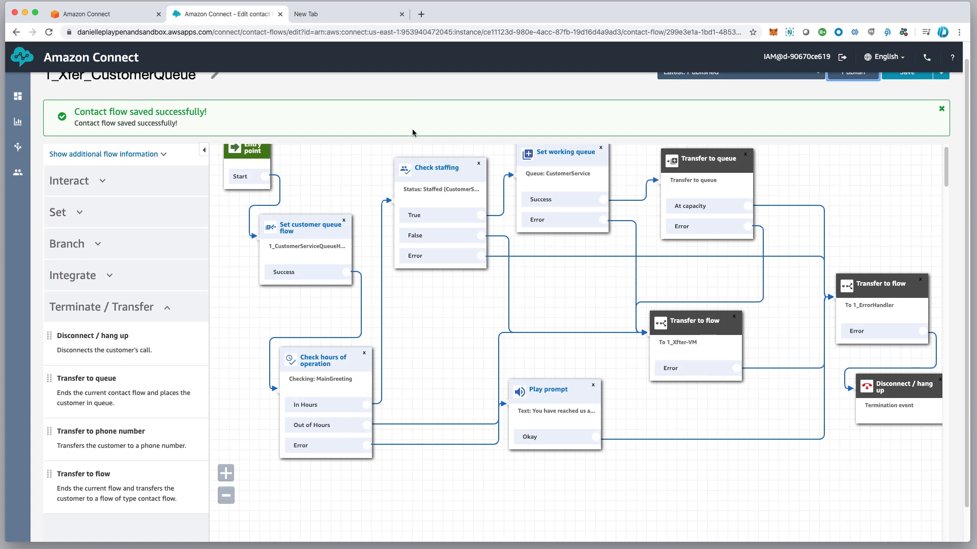